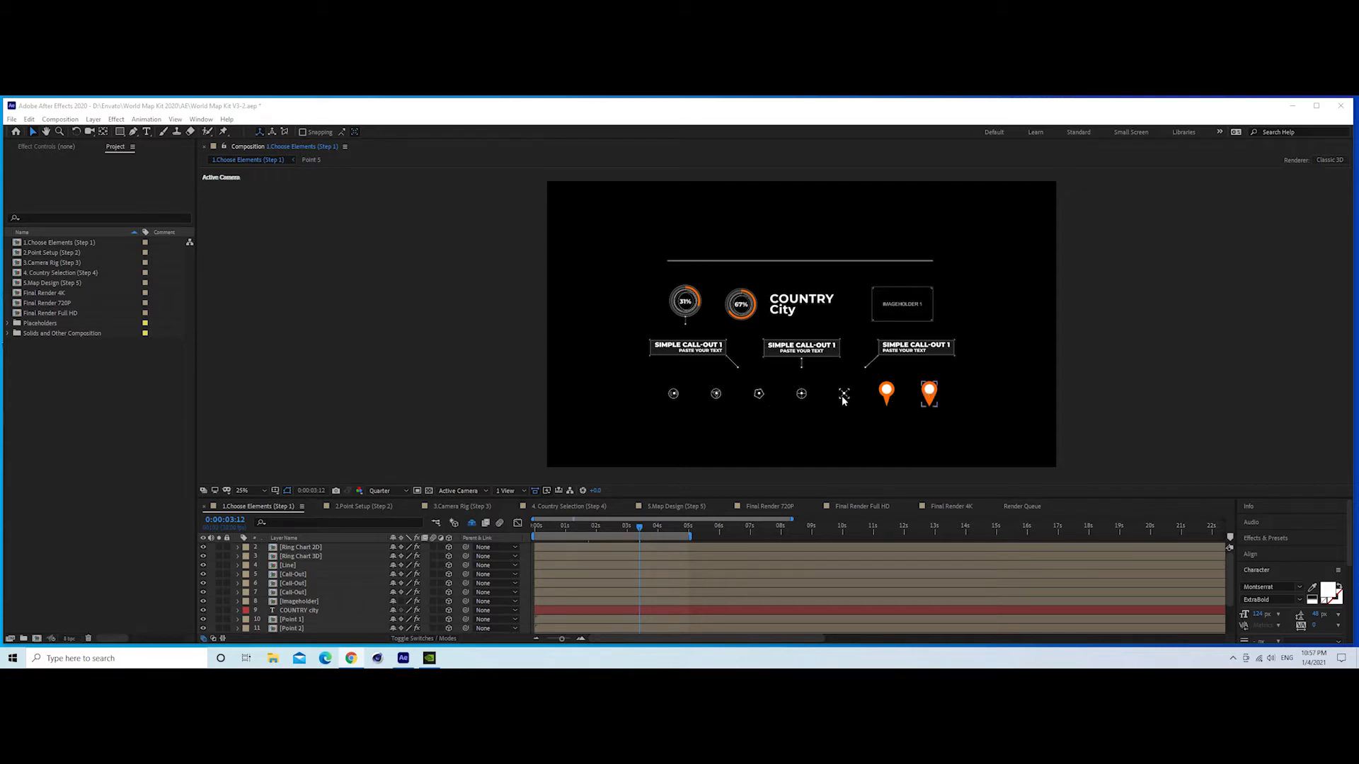
- Copy the first point marker (Point 1) from the bottom row of elements in the 1.Choose Elements (Step 1) composition
{"action": "left_click", "coordinate": [674, 397]}
{"action": "left_click", "coordinate": [673, 415]}
{"action": "left_click", "coordinate": [675, 397]}
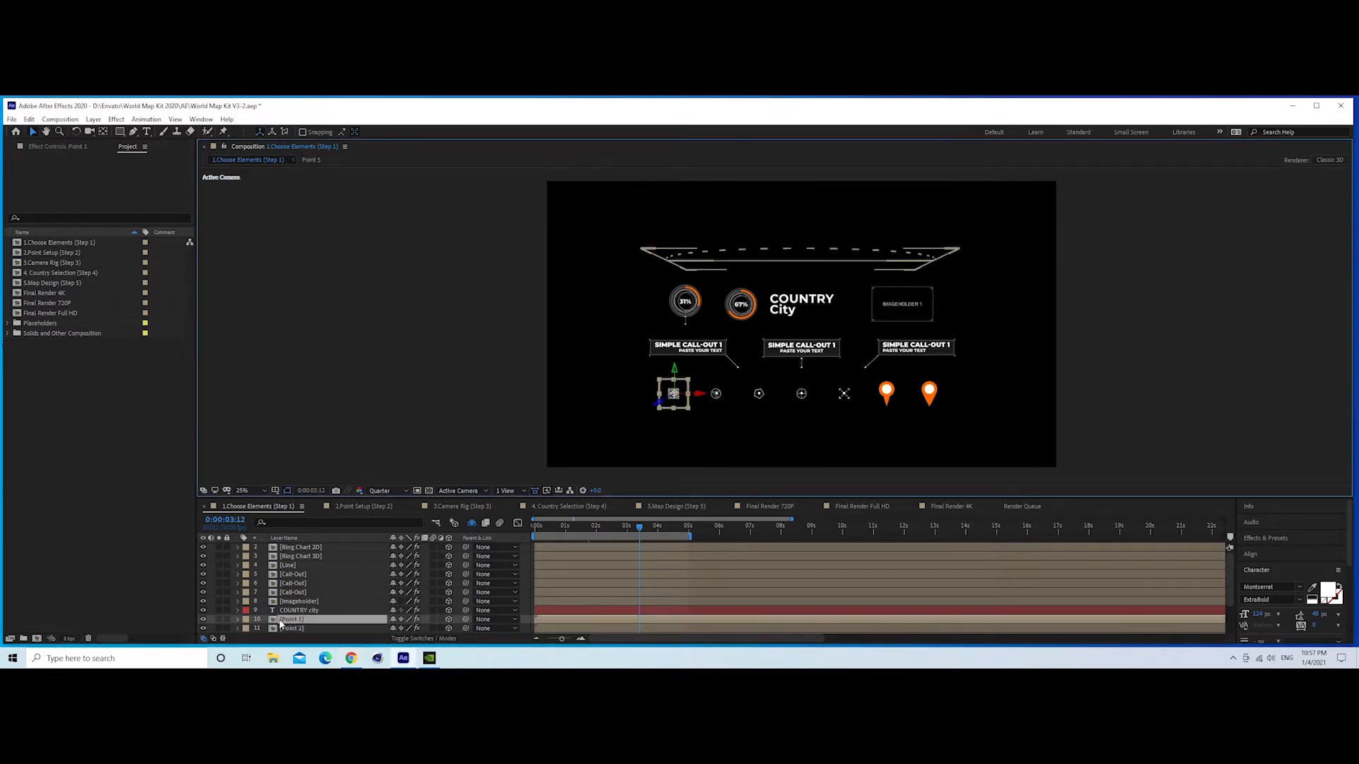
{"action": "left_click", "coordinate": [30, 118]}
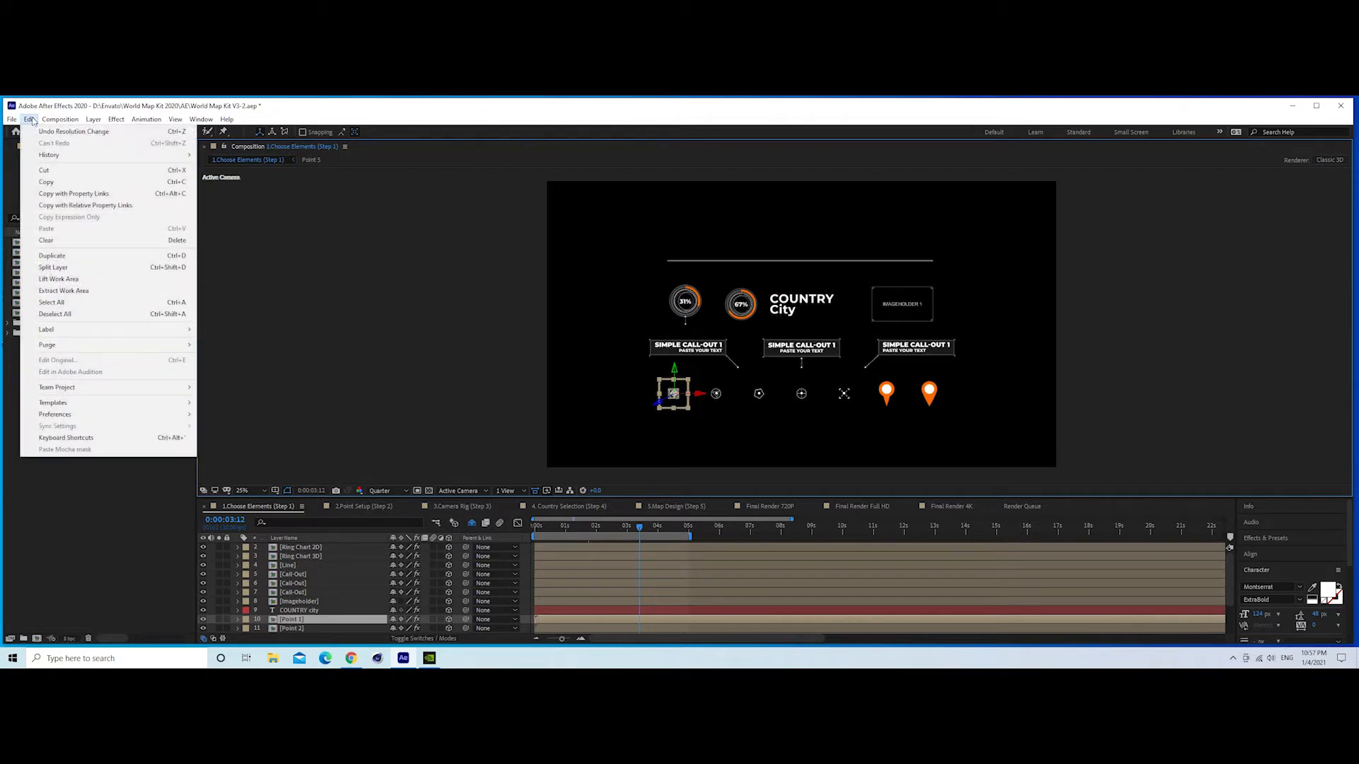
{"action": "left_click", "coordinate": [46, 183]}
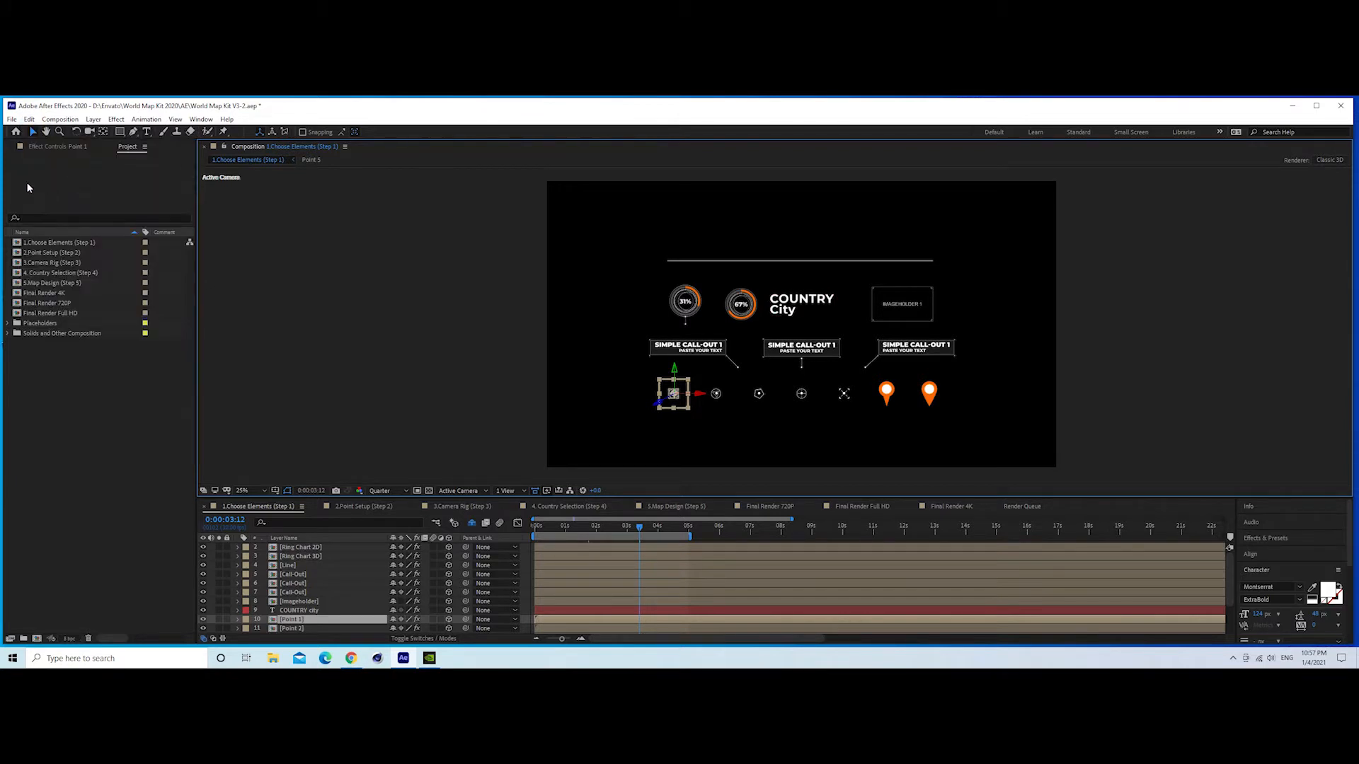
- Paste the copied point into the 2.Point Setup (Step 2) composition with the current time at 0 seconds
{"action": "left_click", "coordinate": [355, 507]}
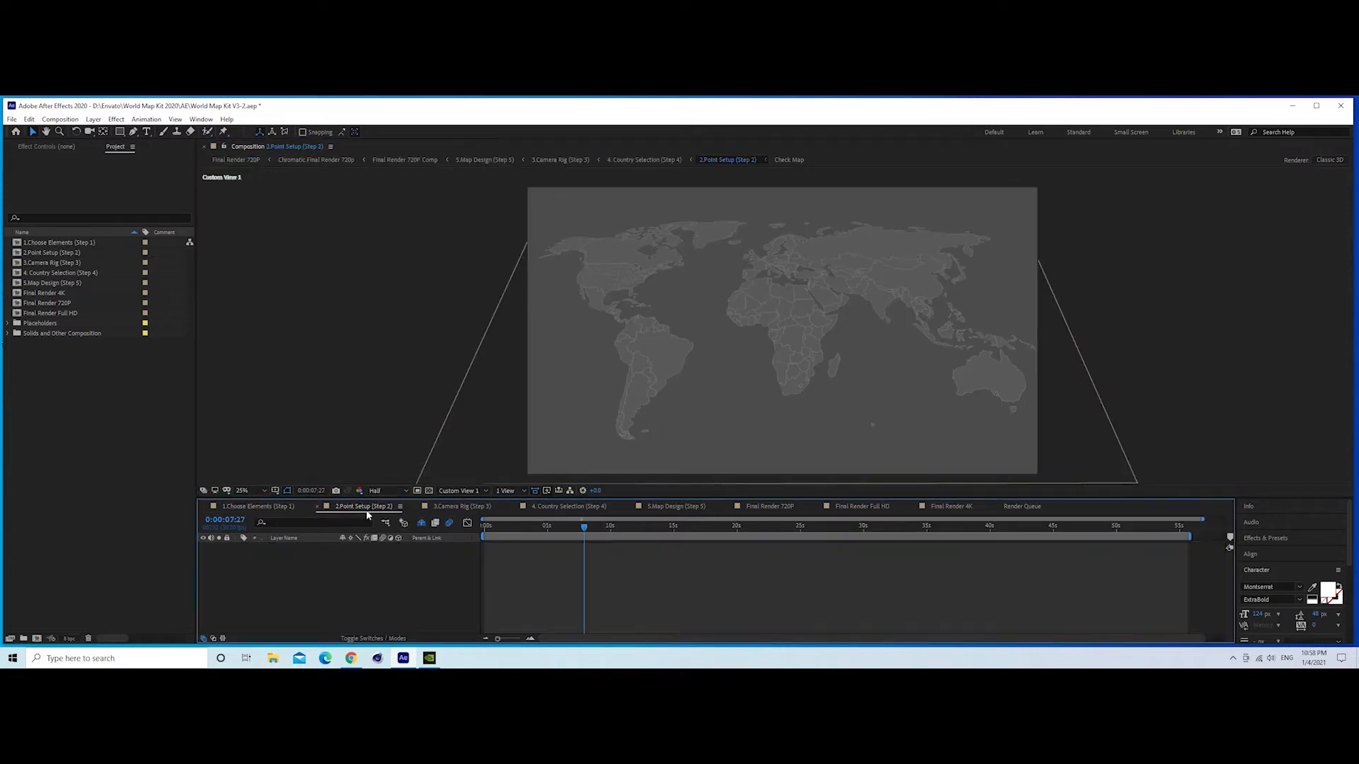
{"action": "left_click", "coordinate": [489, 528]}
{"action": "mouse_move", "coordinate": [490, 527]}
{"action": "left_mouse_down"}
{"action": "mouse_move", "coordinate": [507, 528]}
{"action": "mouse_move", "coordinate": [469, 528]}
{"action": "left_mouse_up"}
{"action": "left_click", "coordinate": [29, 119]}
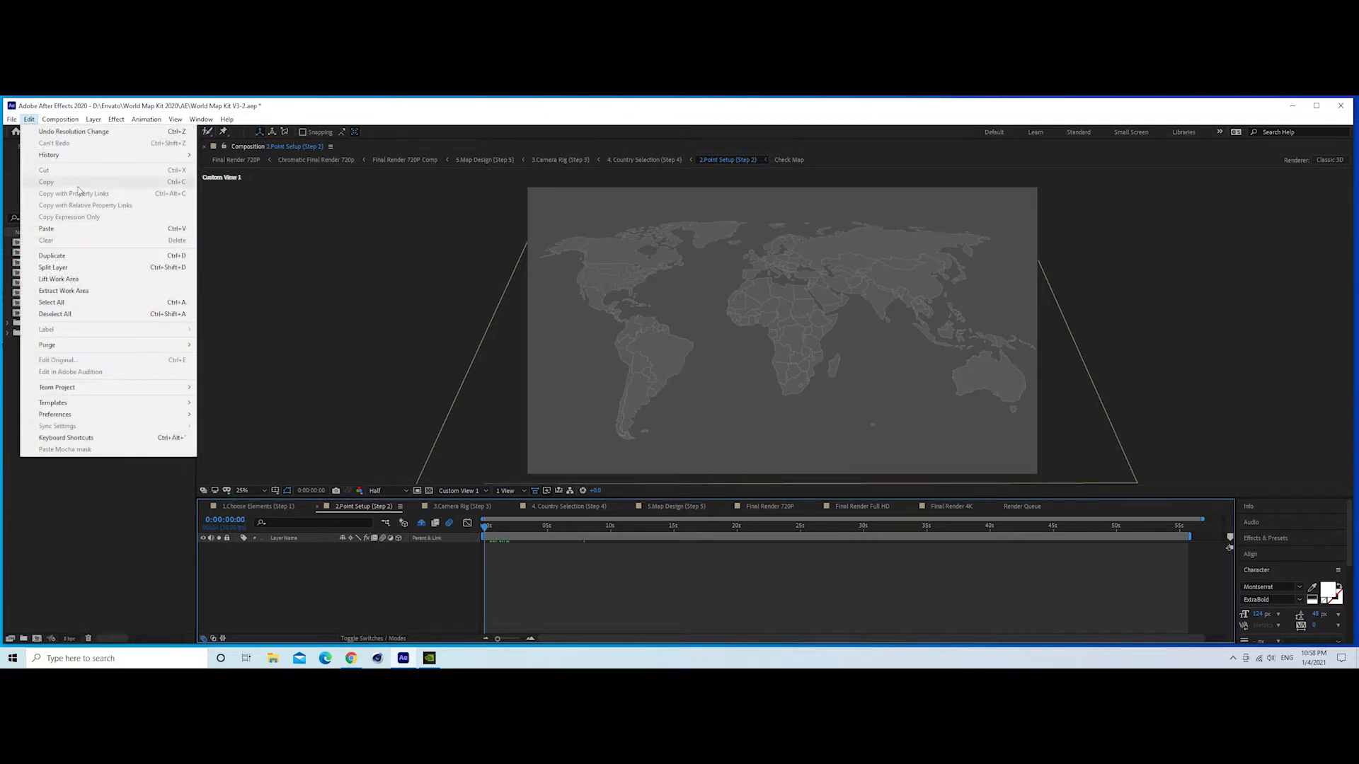
{"action": "left_click", "coordinate": [64, 229]}
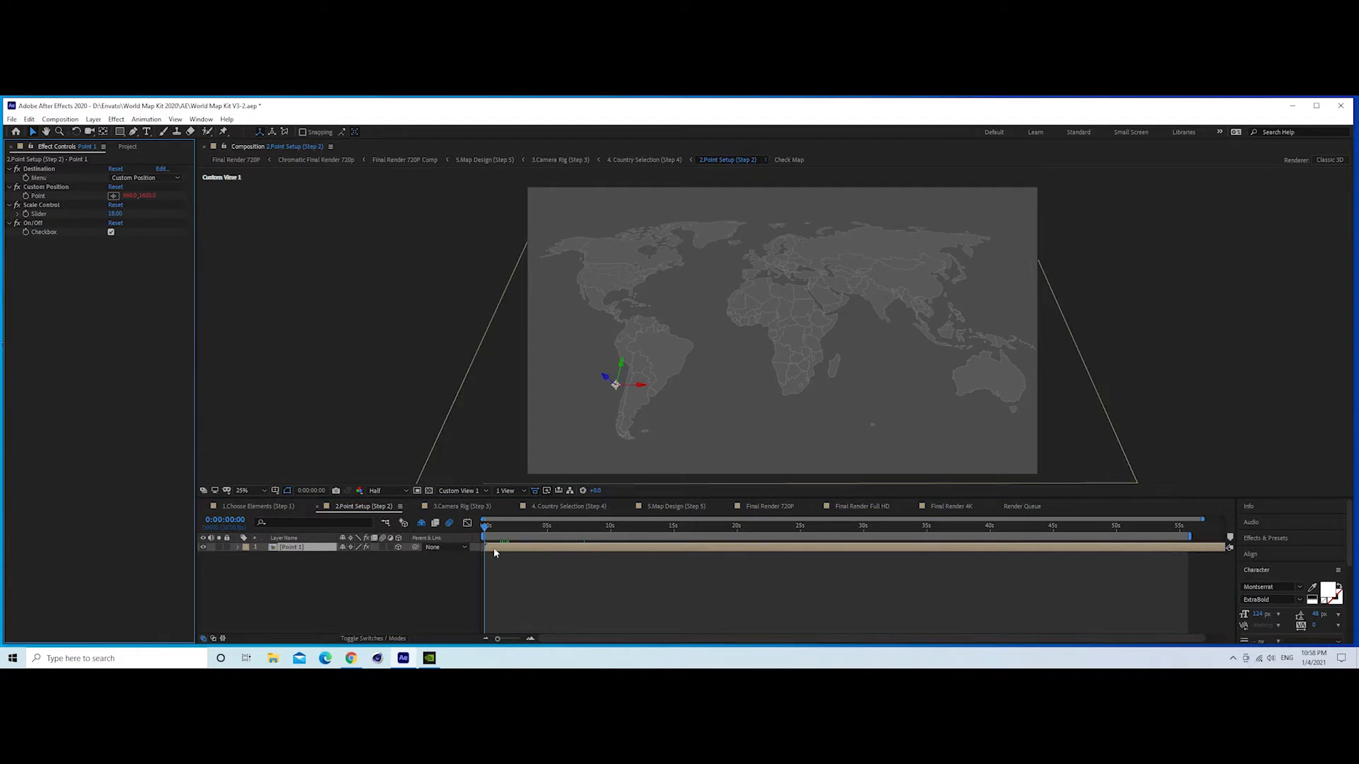
- Move the pasted Point 1 layer so that it starts at 1 second
{"action": "key", "text": "equal"}
{"action": "key", "text": "equal"}
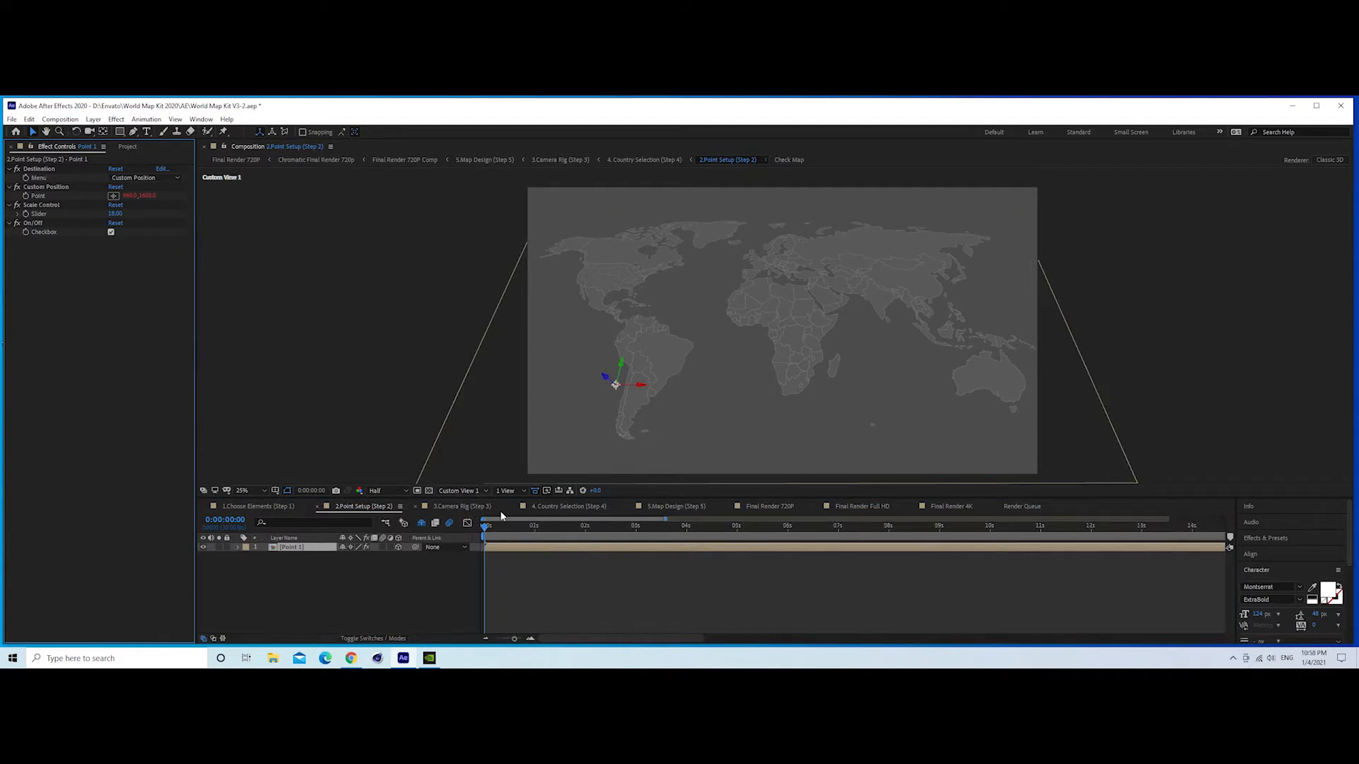
{"action": "left_click", "coordinate": [487, 528]}
{"action": "left_click_drag", "start_coordinate": [505, 533], "coordinate": [534, 540]}
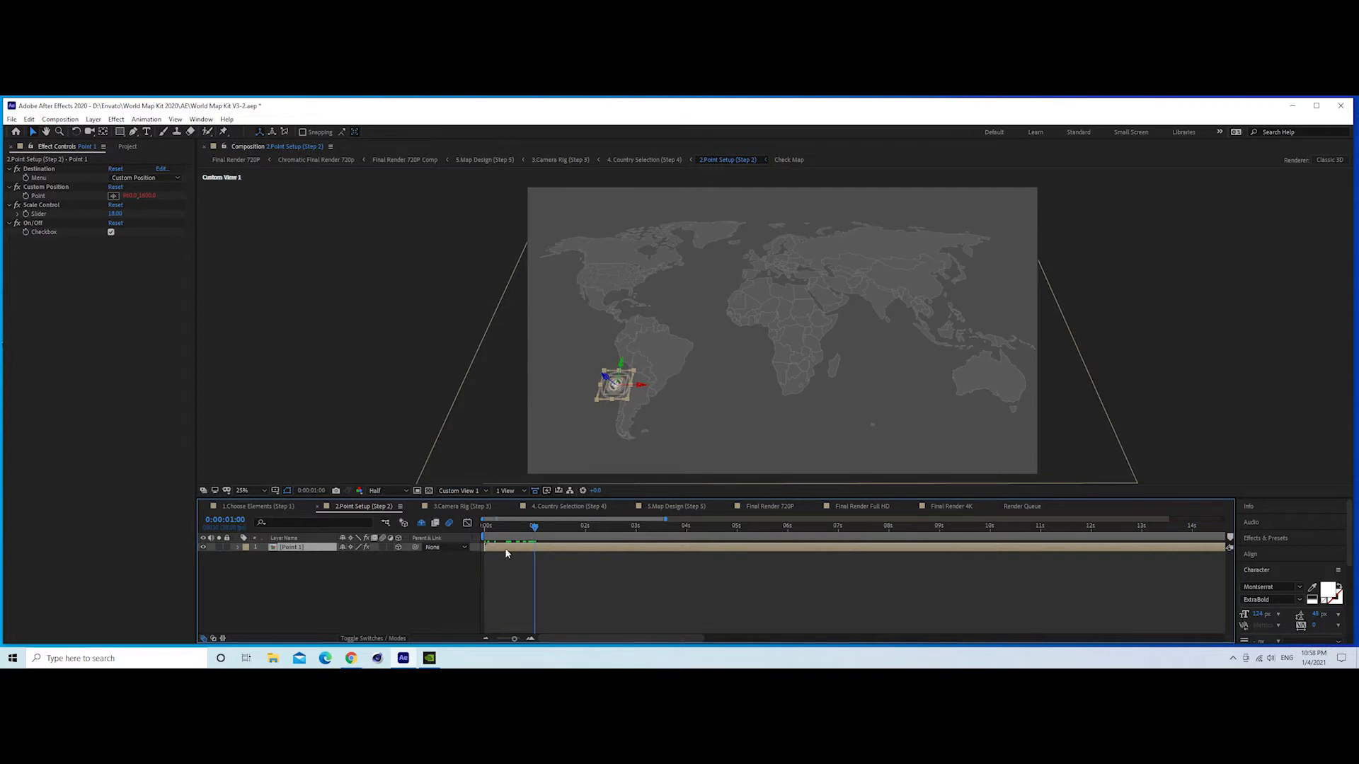
{"action": "key", "text": "bracketleft"}
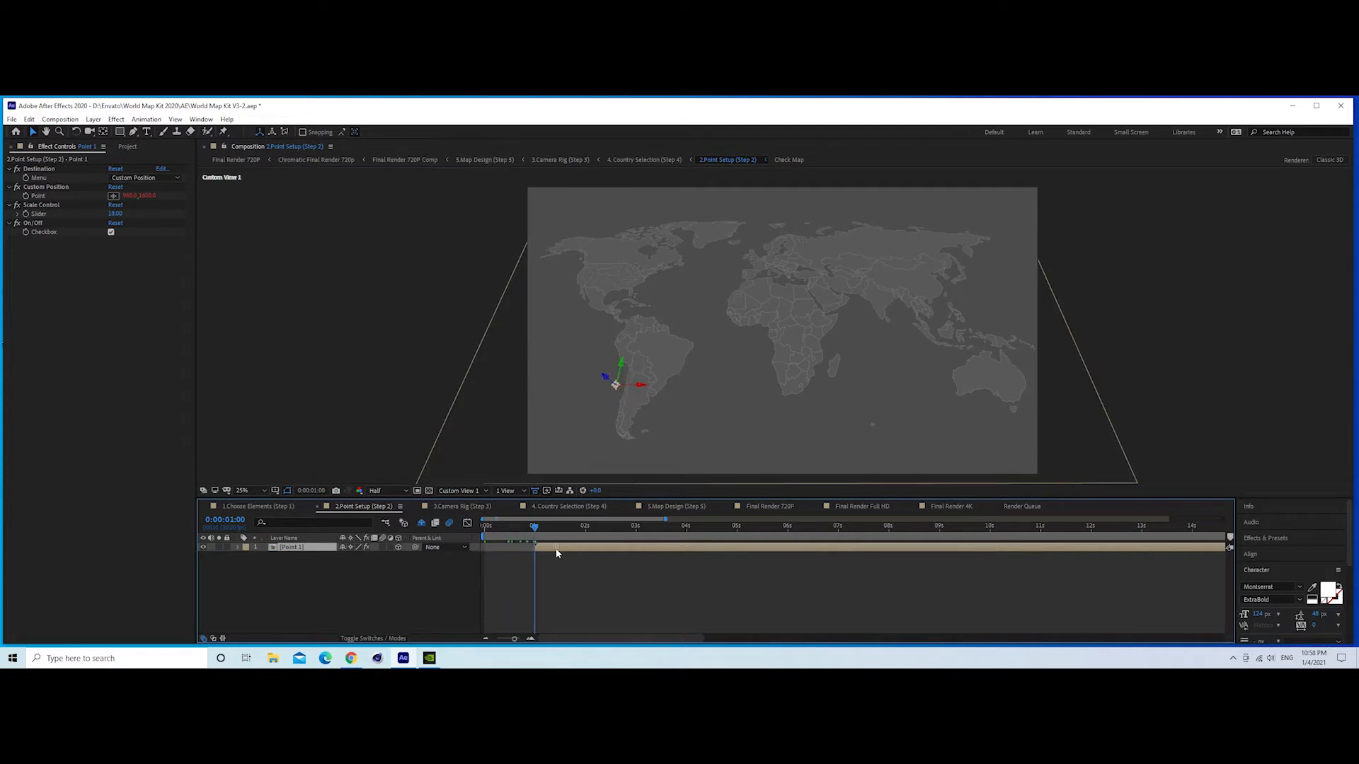
- Move the current time to about 5 seconds and shift the Point 1 layer's Custom Position on the map
{"action": "key", "text": "equal"}
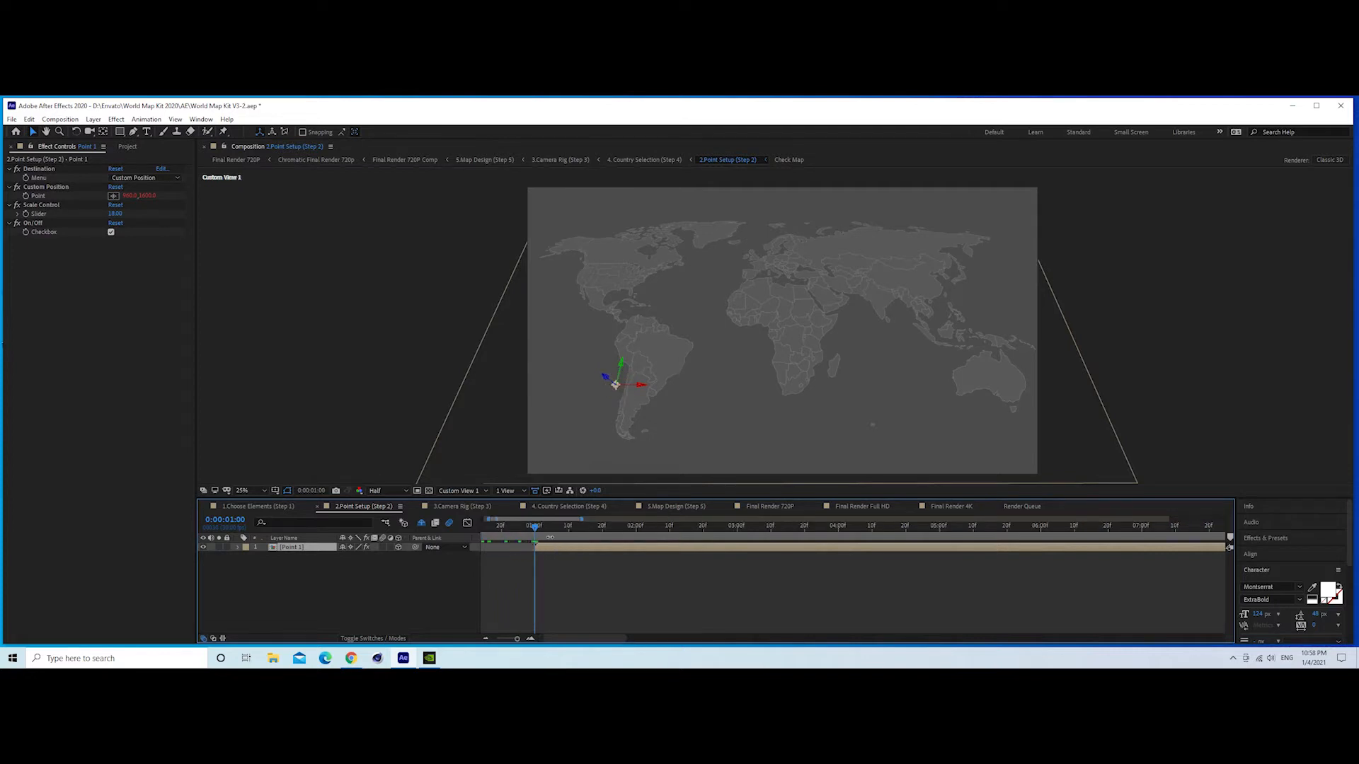
{"action": "key", "text": "minus"}
{"action": "key", "text": "minus"}
{"action": "left_click_drag", "start_coordinate": [512, 526], "coordinate": [620, 527]}
{"action": "left_click", "coordinate": [383, 606]}
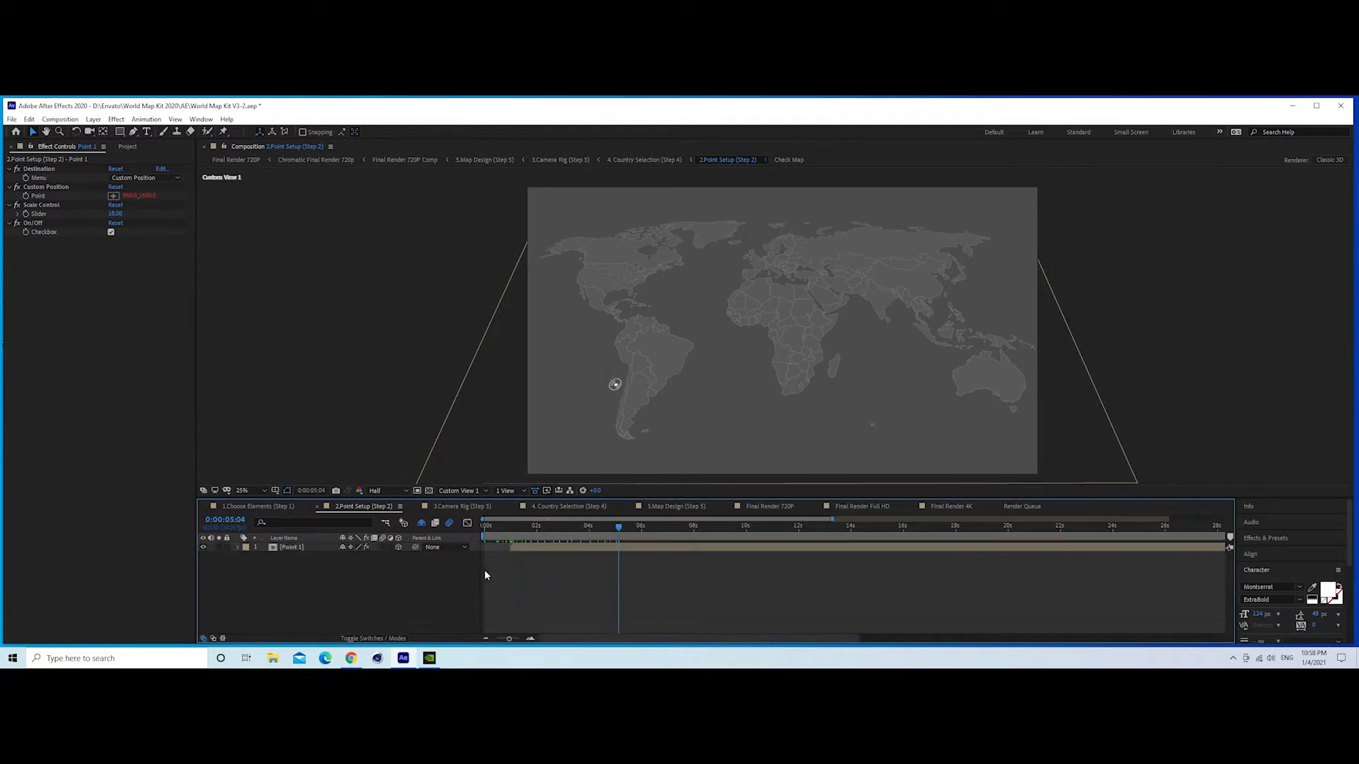
{"action": "left_click", "coordinate": [508, 549]}
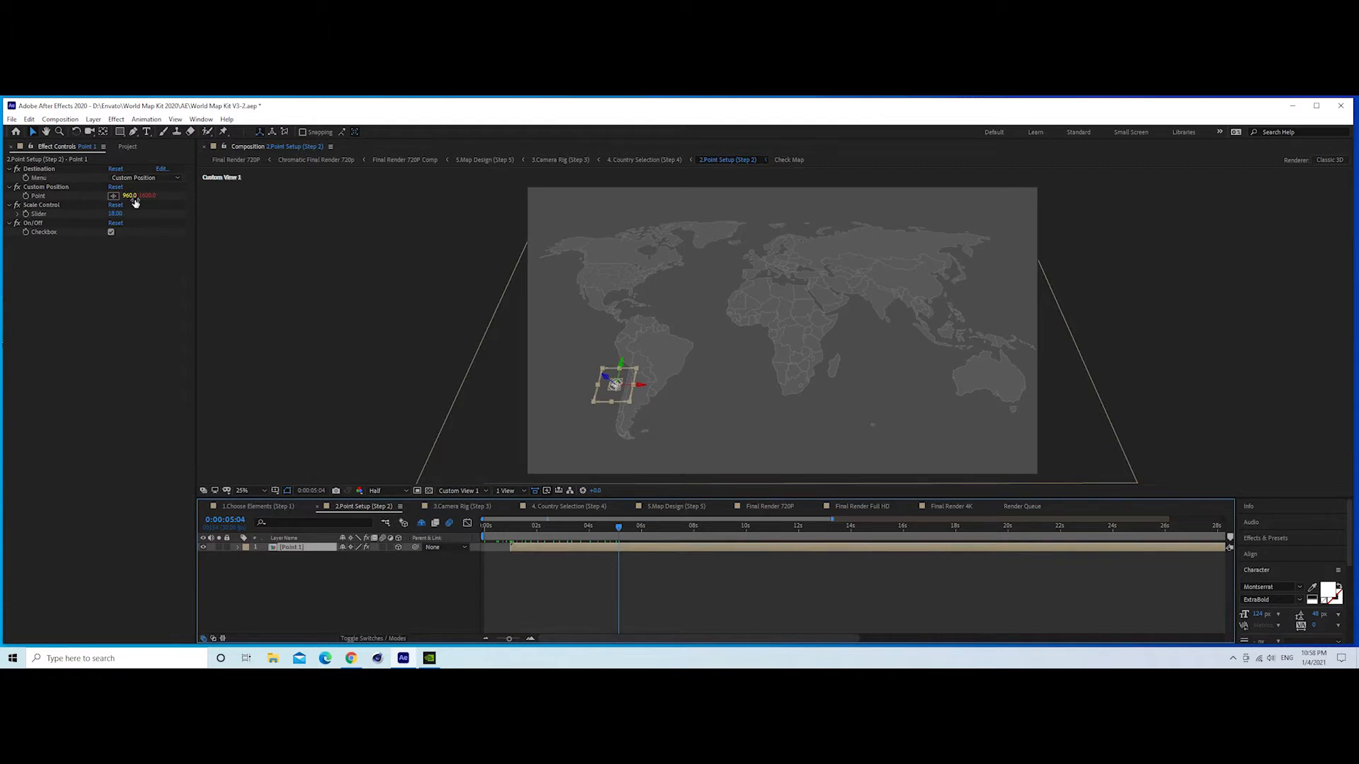
{"action": "mouse_move", "coordinate": [135, 203]}
{"action": "left_mouse_down"}
{"action": "mouse_move", "coordinate": [190, 204]}
{"action": "mouse_move", "coordinate": [16, 208]}
{"action": "mouse_move", "coordinate": [140, 200]}
{"action": "left_mouse_up"}
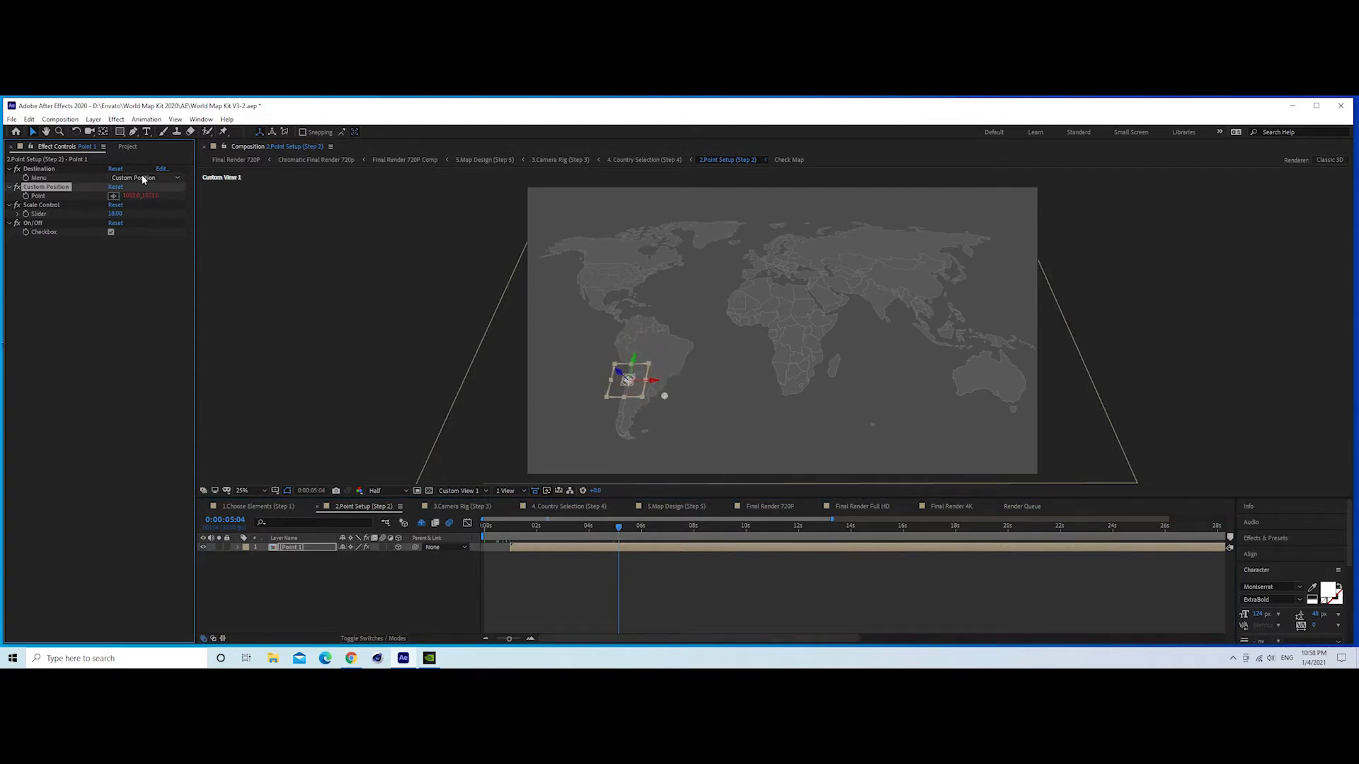
- Set the Point 1 layer's Destination menu to Argentina, Buenos Aires
{"action": "left_click", "coordinate": [142, 179]}
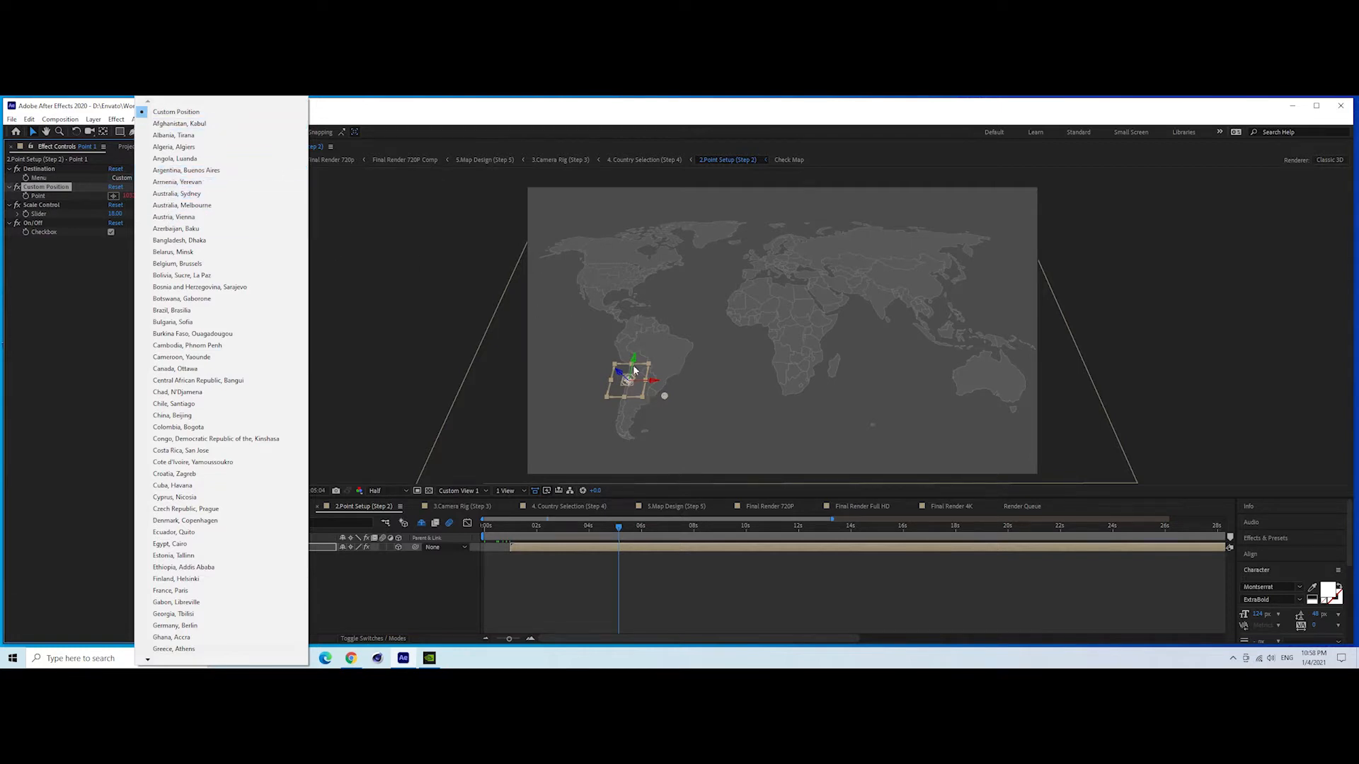
{"action": "left_click", "coordinate": [197, 171]}
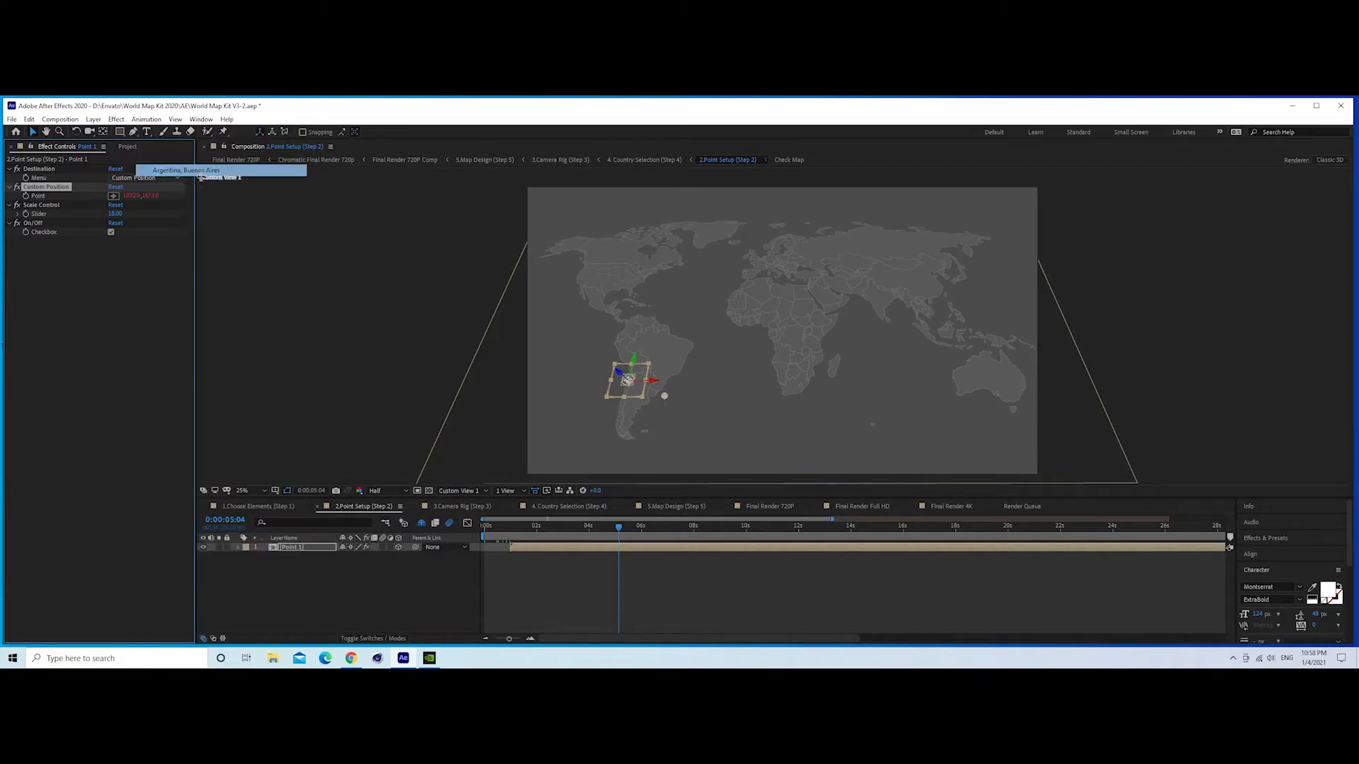
{"action": "left_click", "coordinate": [334, 572]}
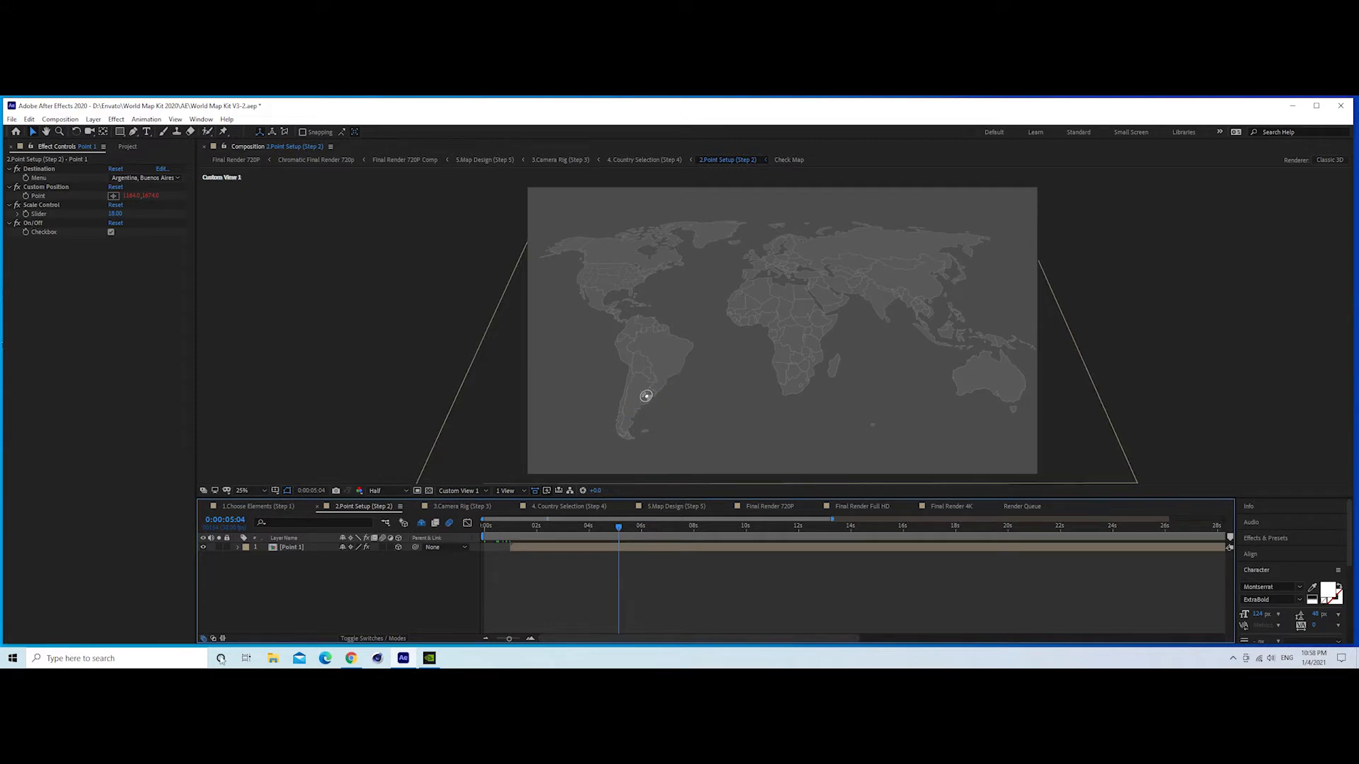
- Duplicate the Argentina point layer in the 2.Point Setup (Step 2) composition
{"action": "left_click", "coordinate": [288, 549]}
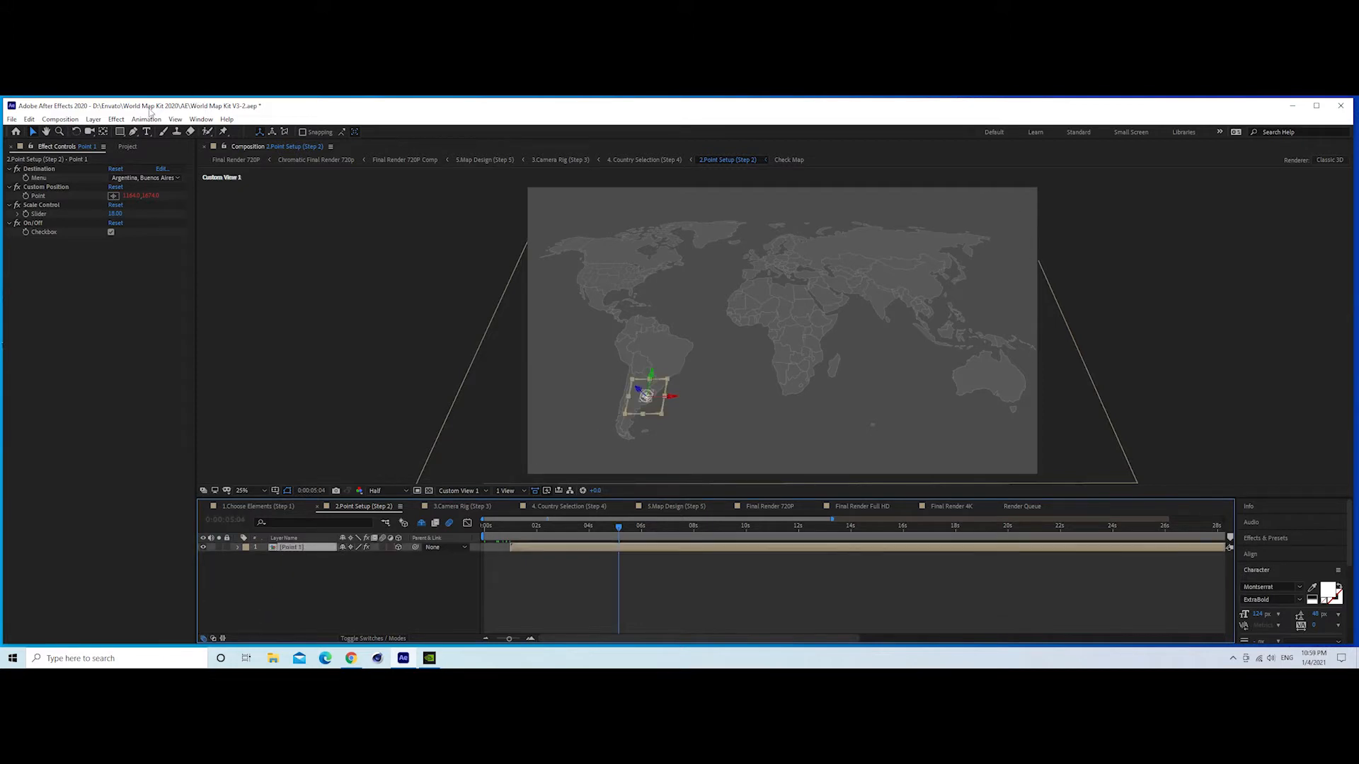
{"action": "left_click", "coordinate": [30, 121]}
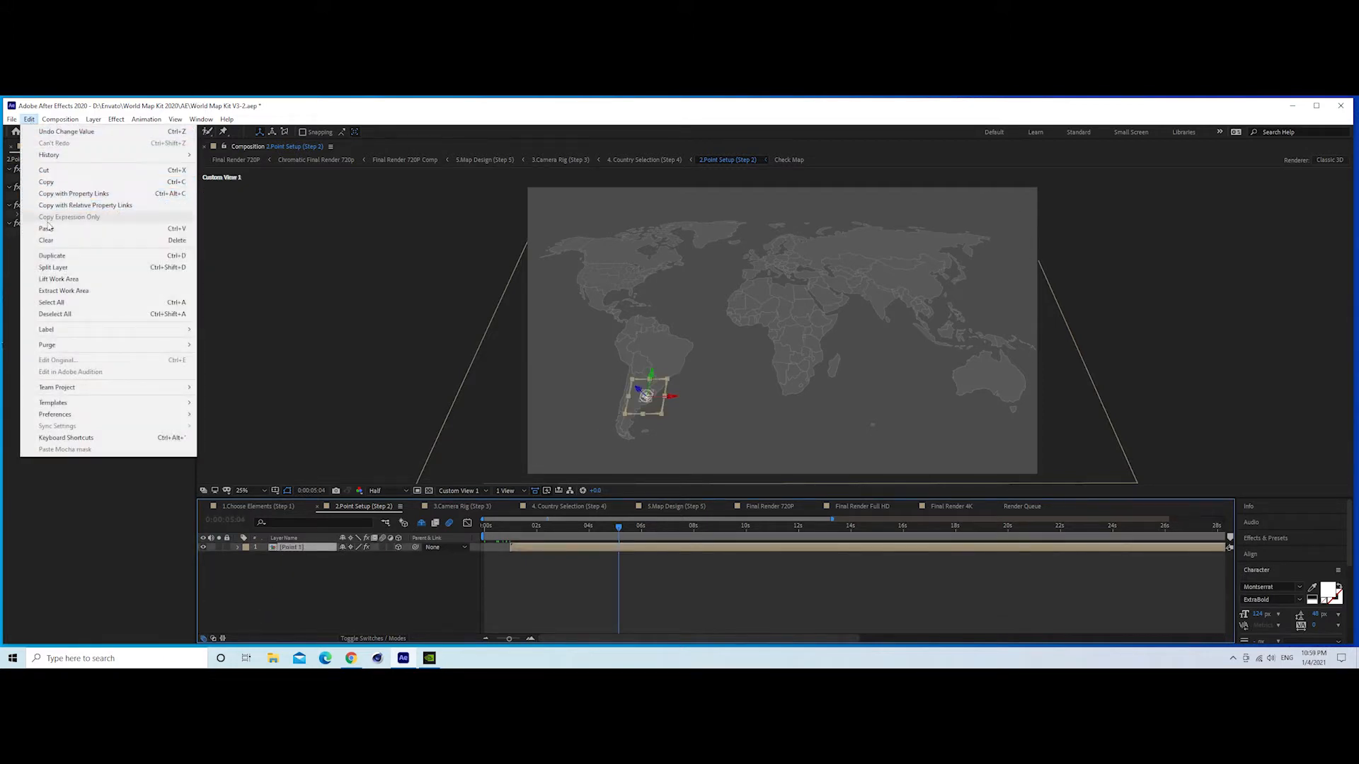
{"action": "left_click", "coordinate": [57, 256]}
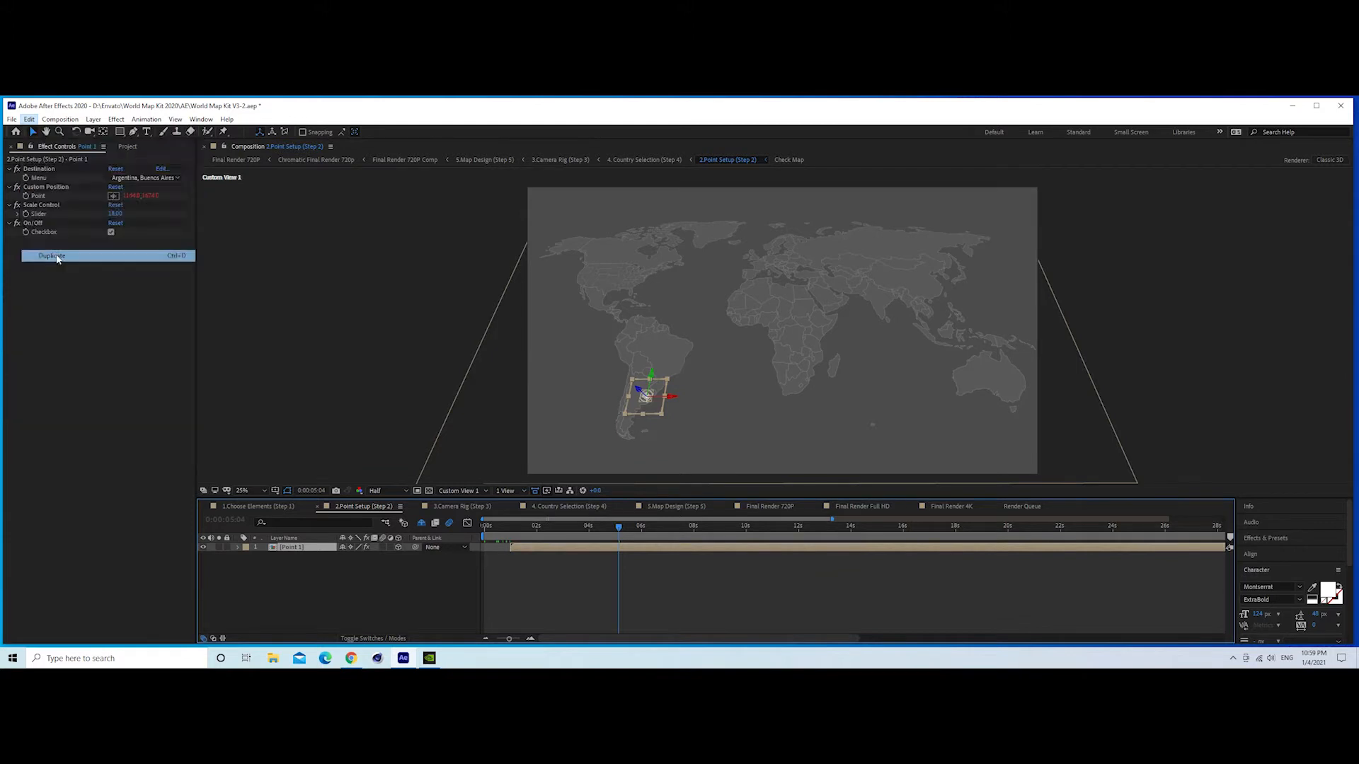
- Shift the duplicated point layer along the timeline so that it starts at 3 seconds
{"action": "left_click", "coordinate": [536, 528]}
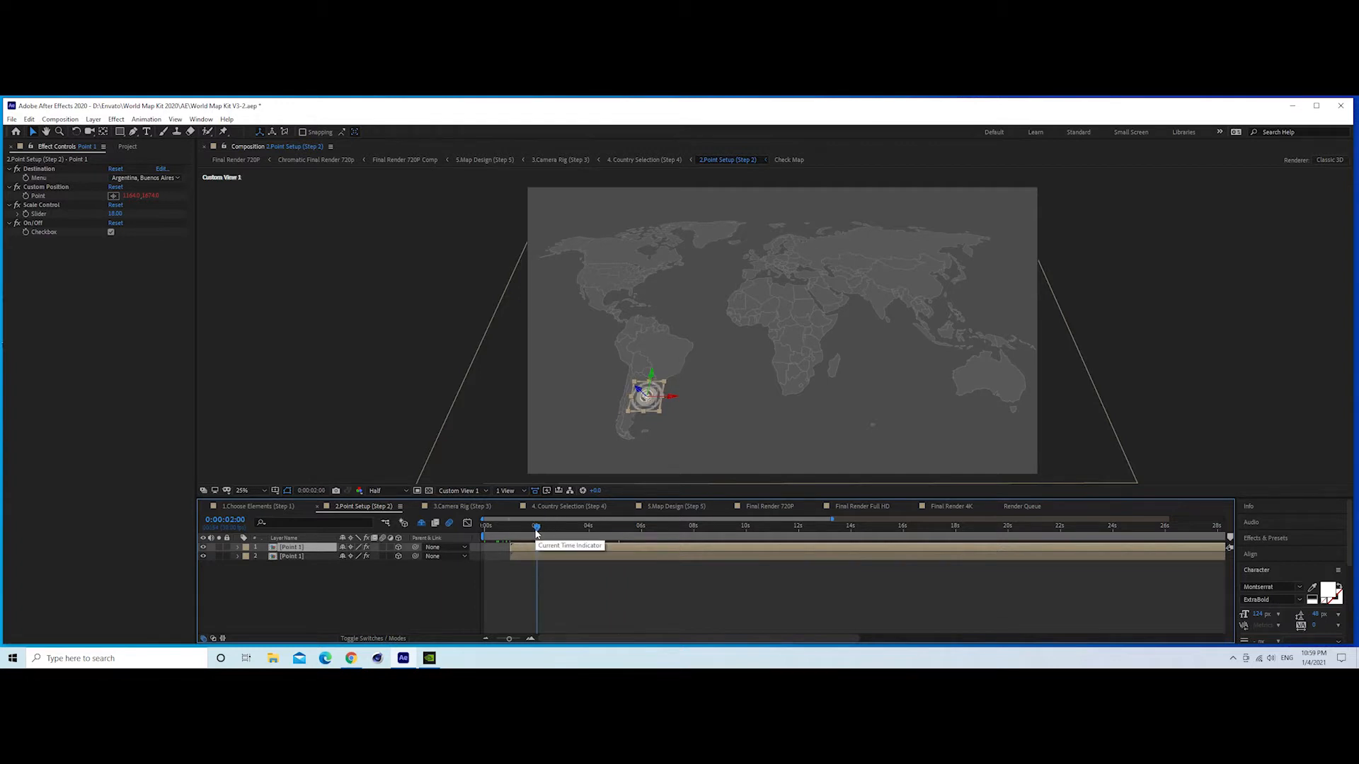
{"action": "key", "text": "equal"}
{"action": "left_click", "coordinate": [588, 528]}
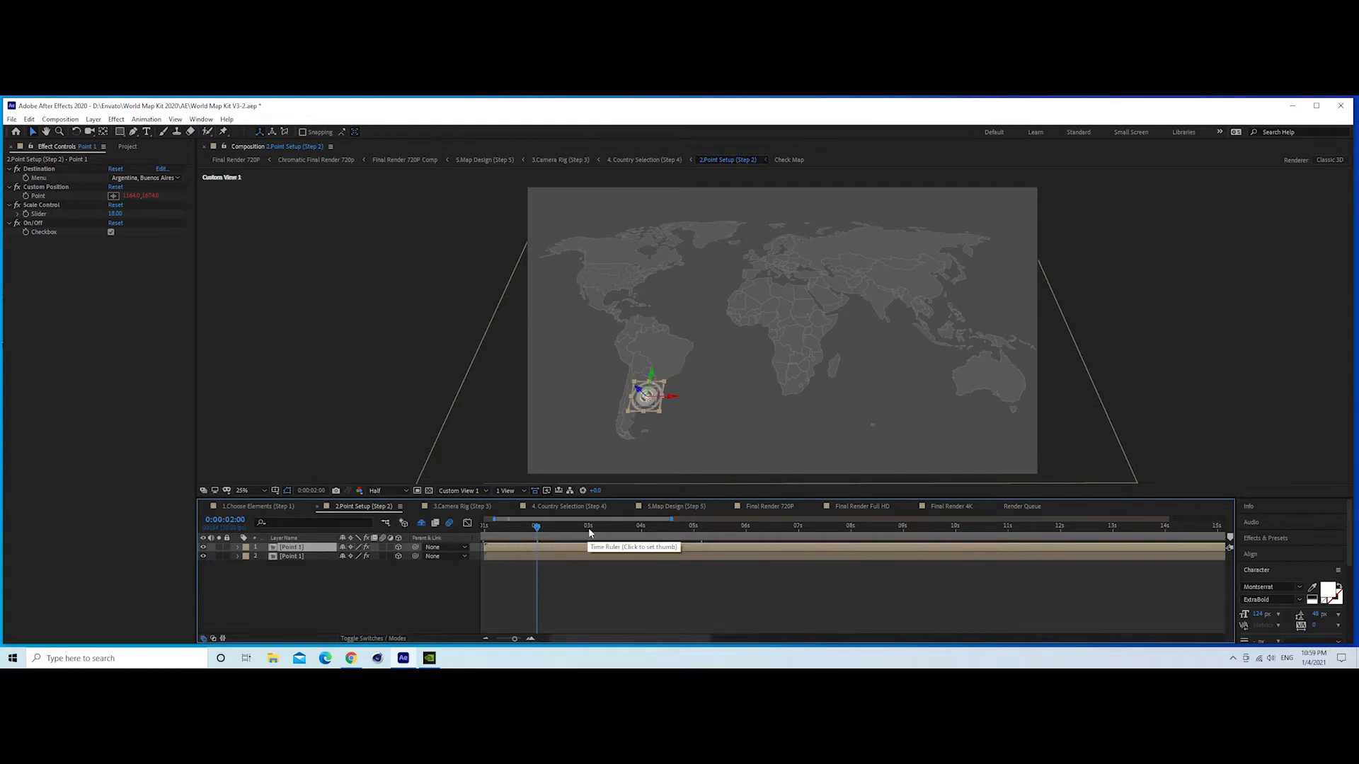
{"action": "key", "text": "minus"}
{"action": "left_click_drag", "start_coordinate": [538, 547], "coordinate": [593, 546]}
{"action": "key", "text": "equal"}
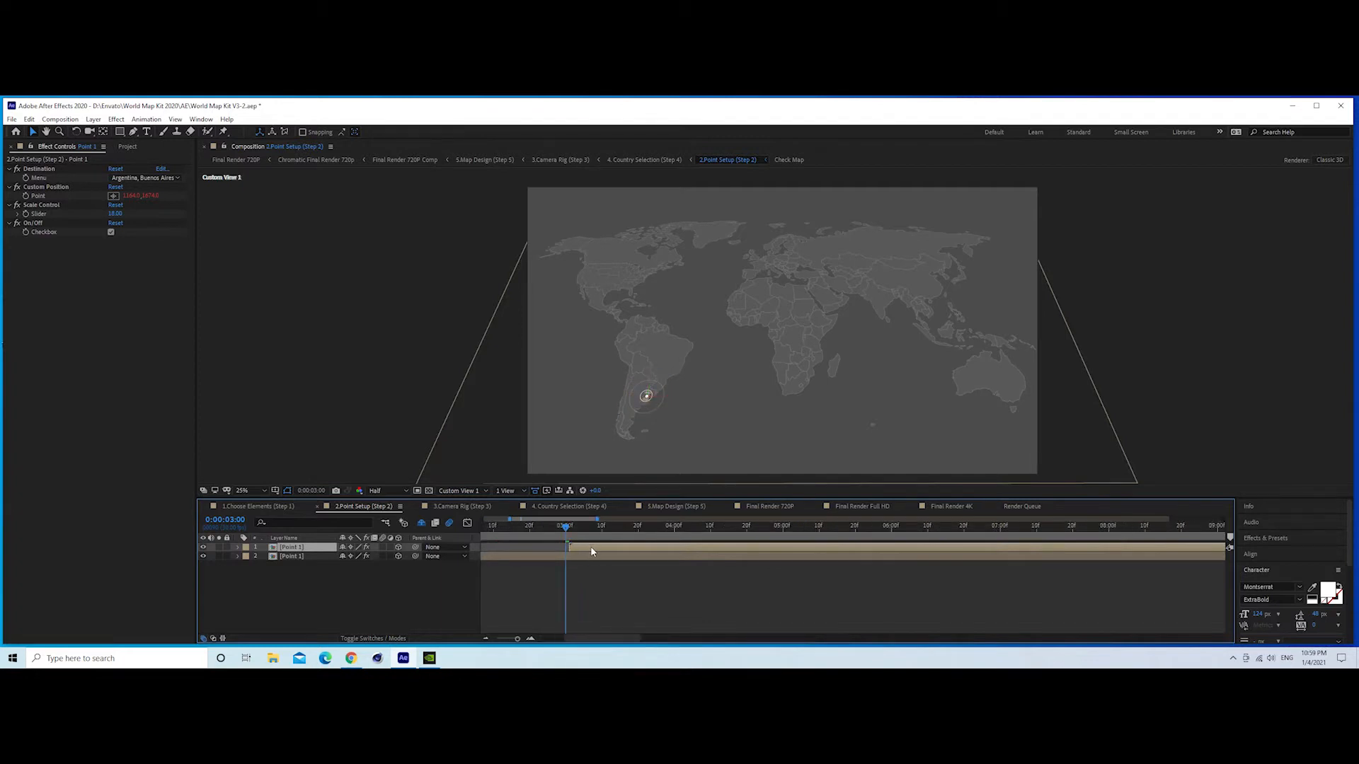
{"action": "left_click", "coordinate": [589, 548]}
{"action": "key", "text": "minus"}
{"action": "key", "text": "minus"}
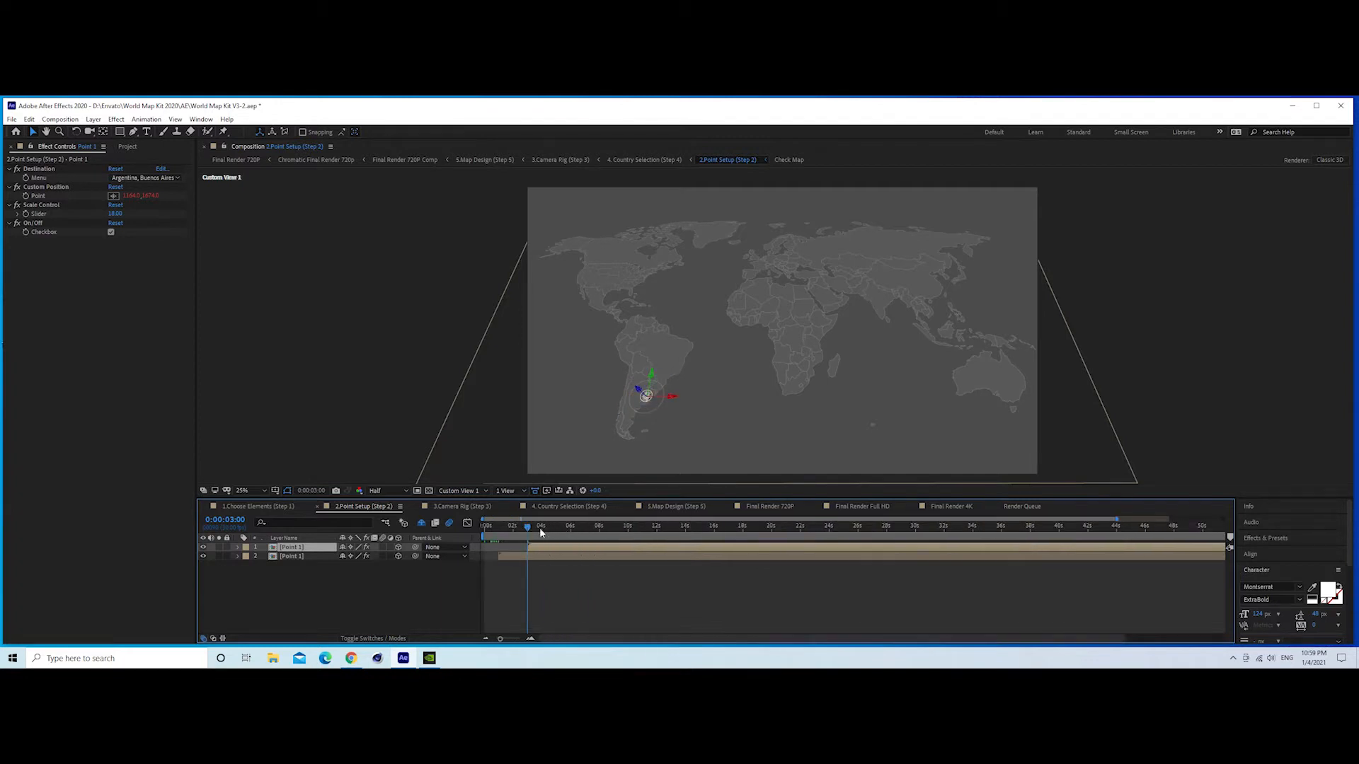
- Move the current time to about 10 seconds and set the upper point layer's Destination to Brazil, Brasilia
{"action": "left_click_drag", "start_coordinate": [540, 528], "coordinate": [625, 528]}
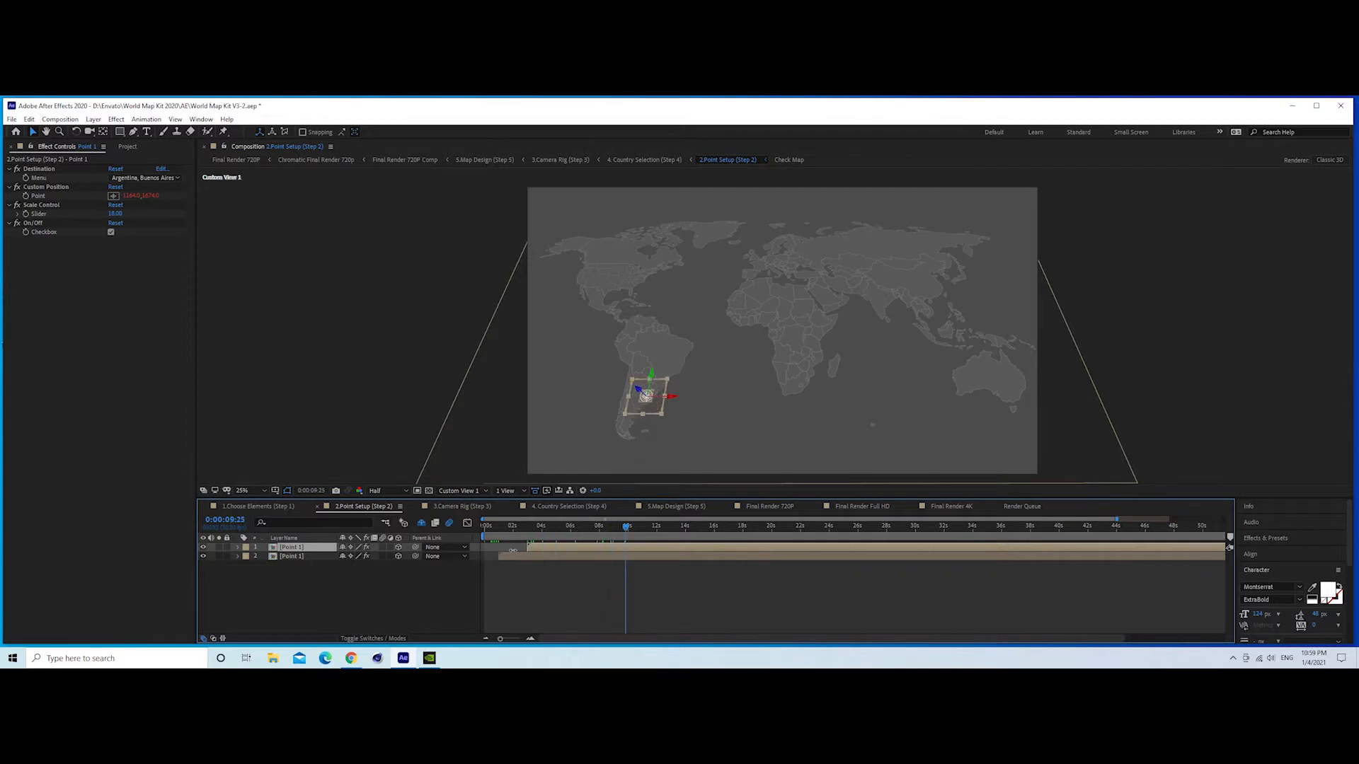
{"action": "left_click", "coordinate": [321, 583]}
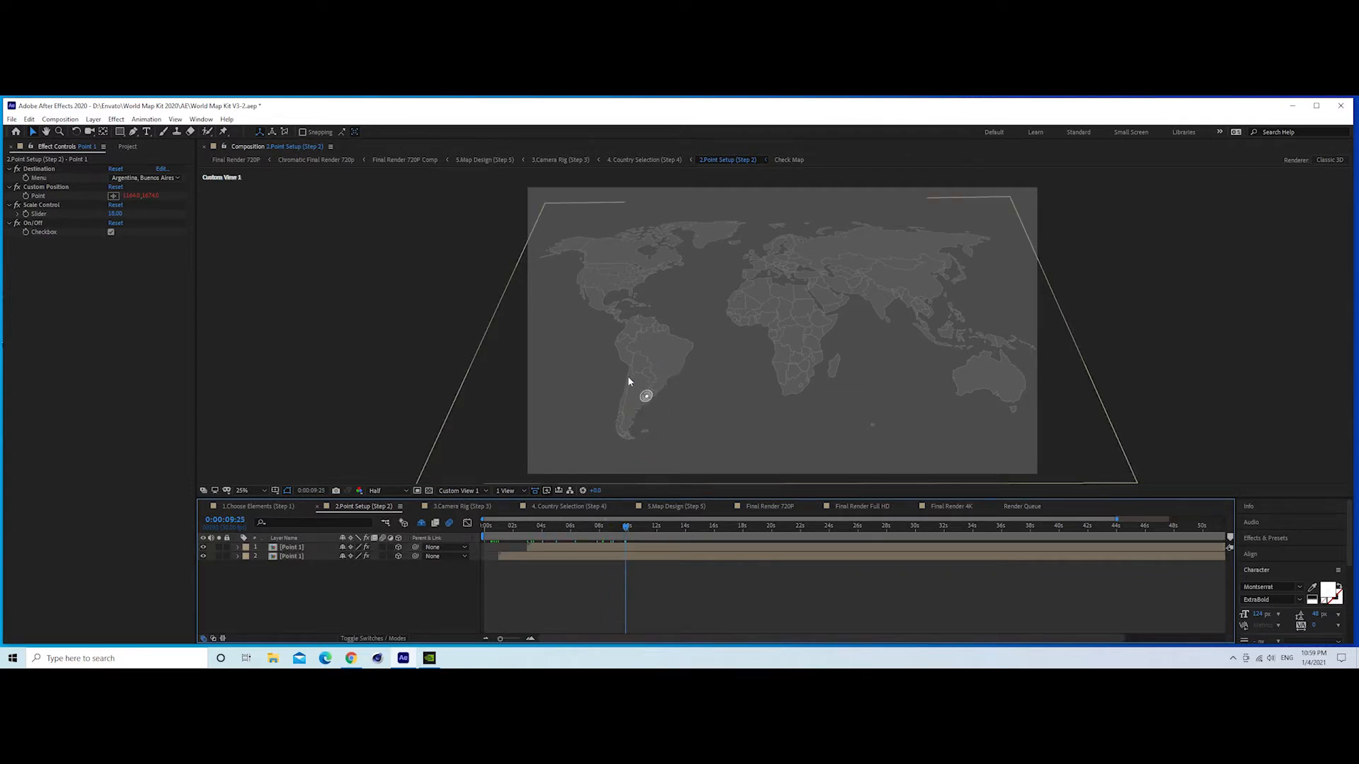
{"action": "left_click", "coordinate": [646, 395]}
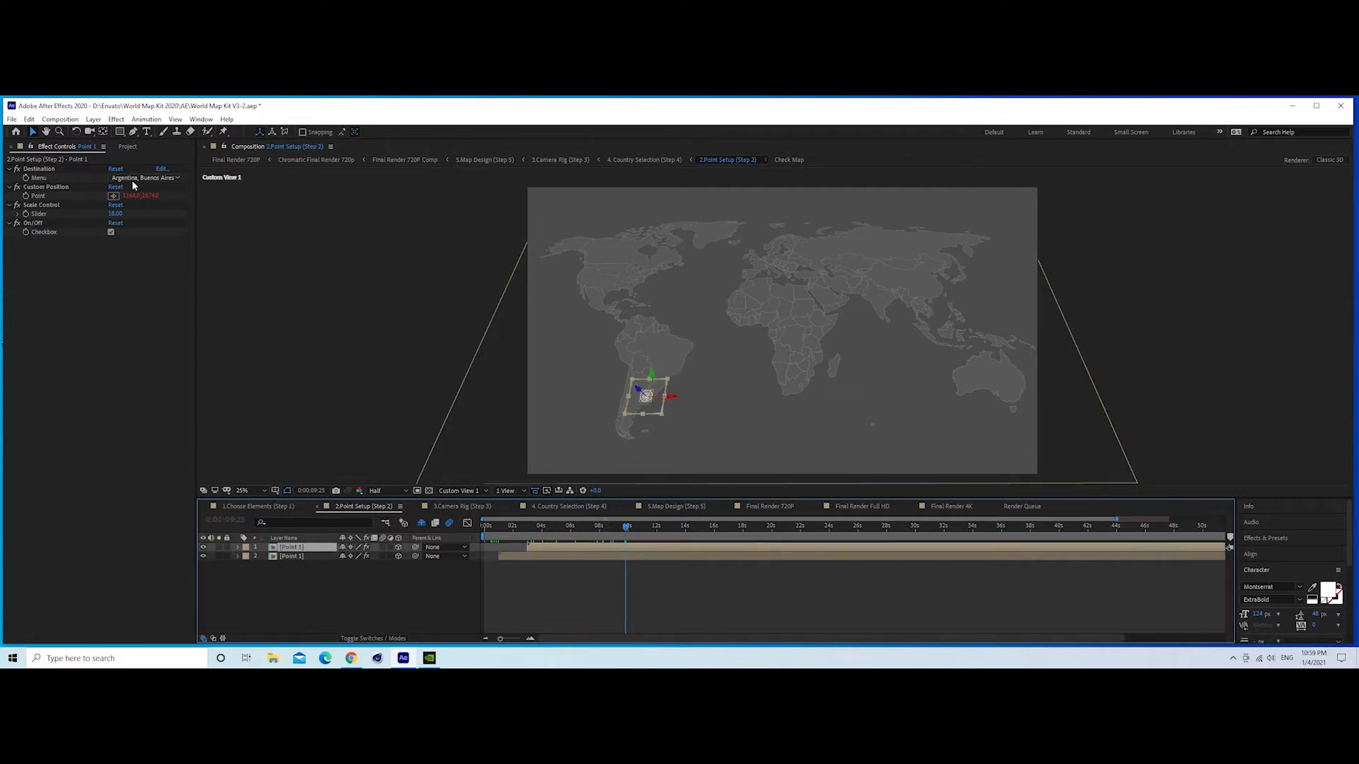
{"action": "left_click", "coordinate": [131, 179]}
{"action": "left_click", "coordinate": [185, 309]}
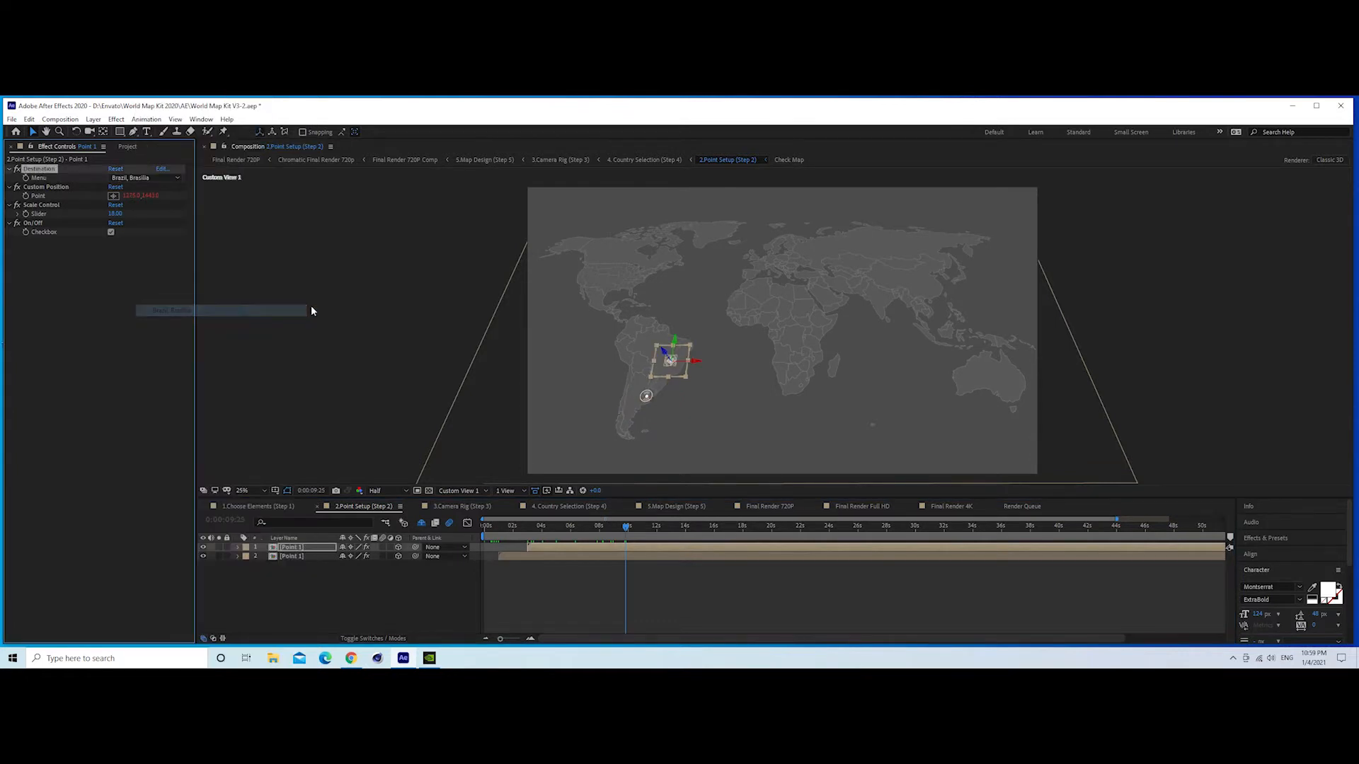
{"action": "left_click", "coordinate": [283, 590]}
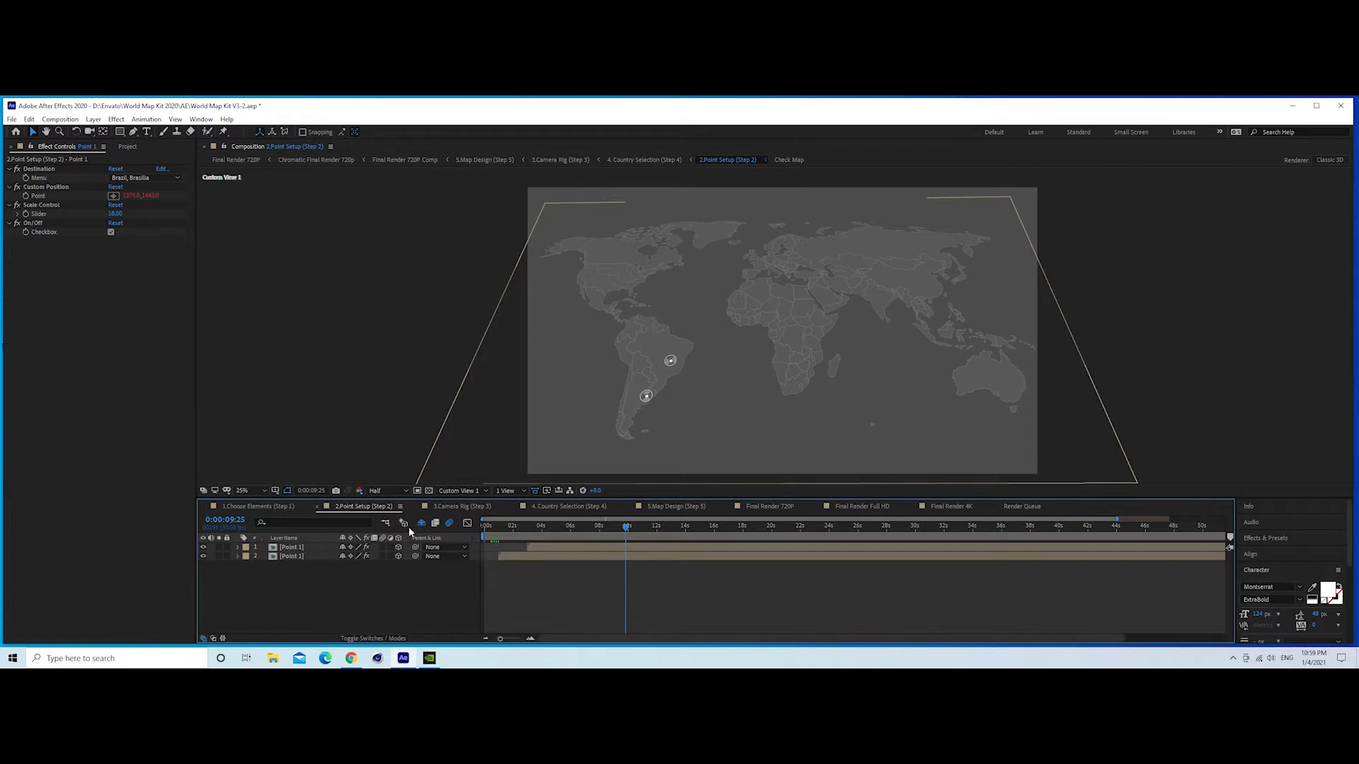
- Duplicate the Brazil point layer
{"action": "left_click", "coordinate": [291, 547]}
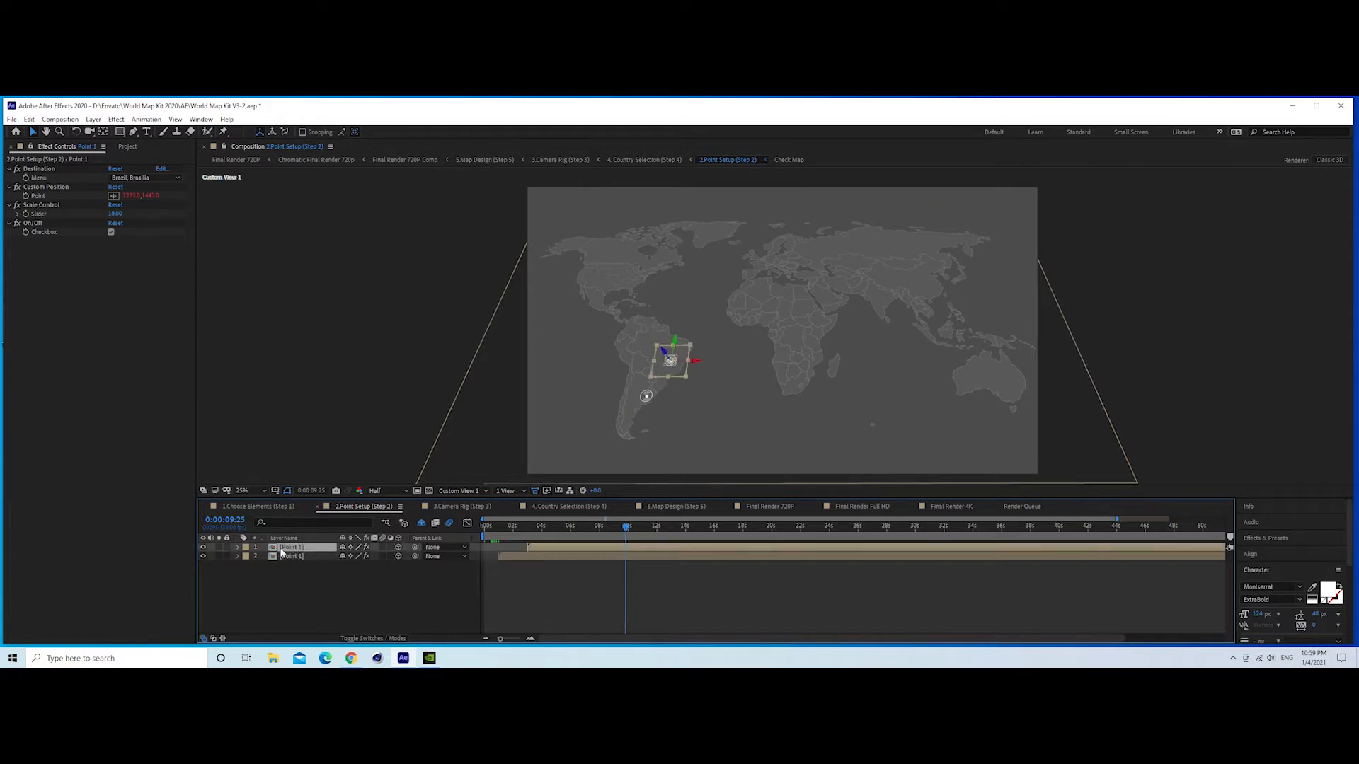
{"action": "left_click", "coordinate": [29, 119]}
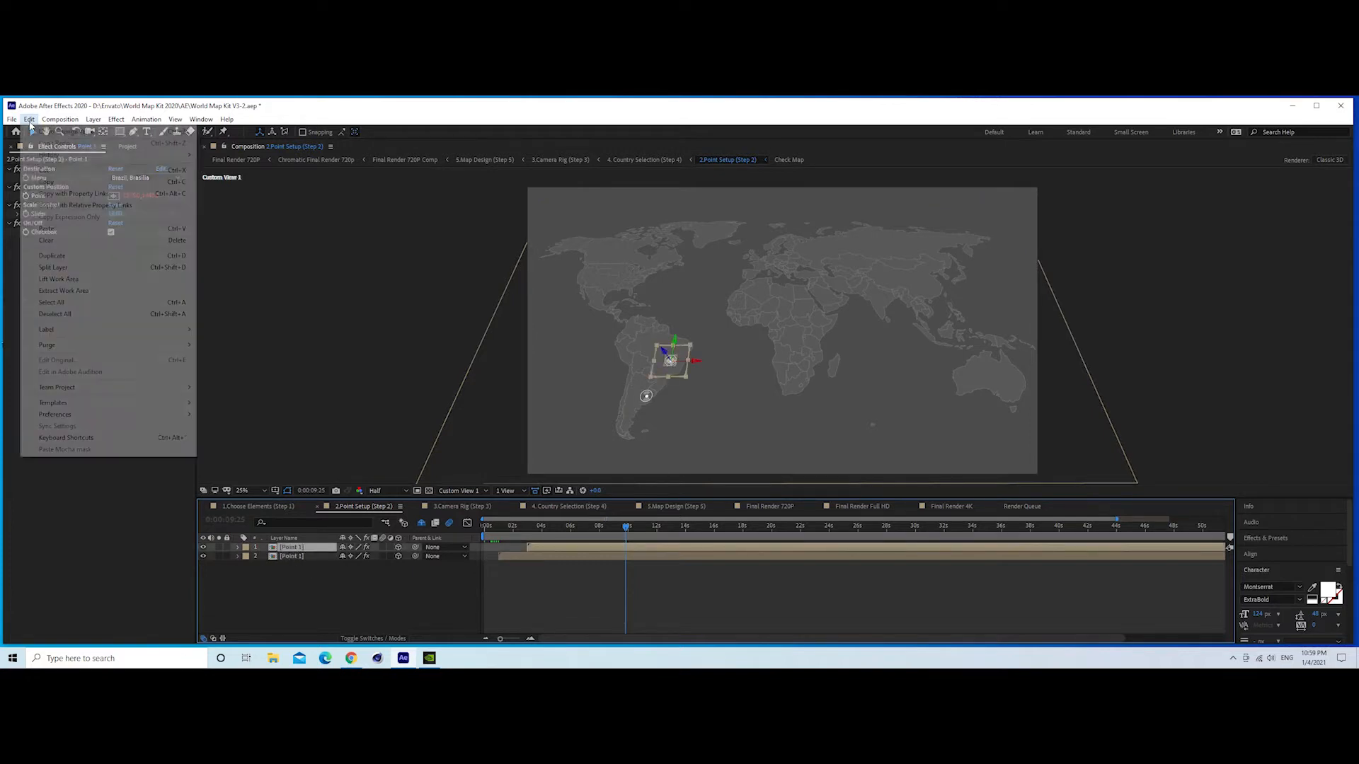
{"action": "left_click", "coordinate": [51, 256]}
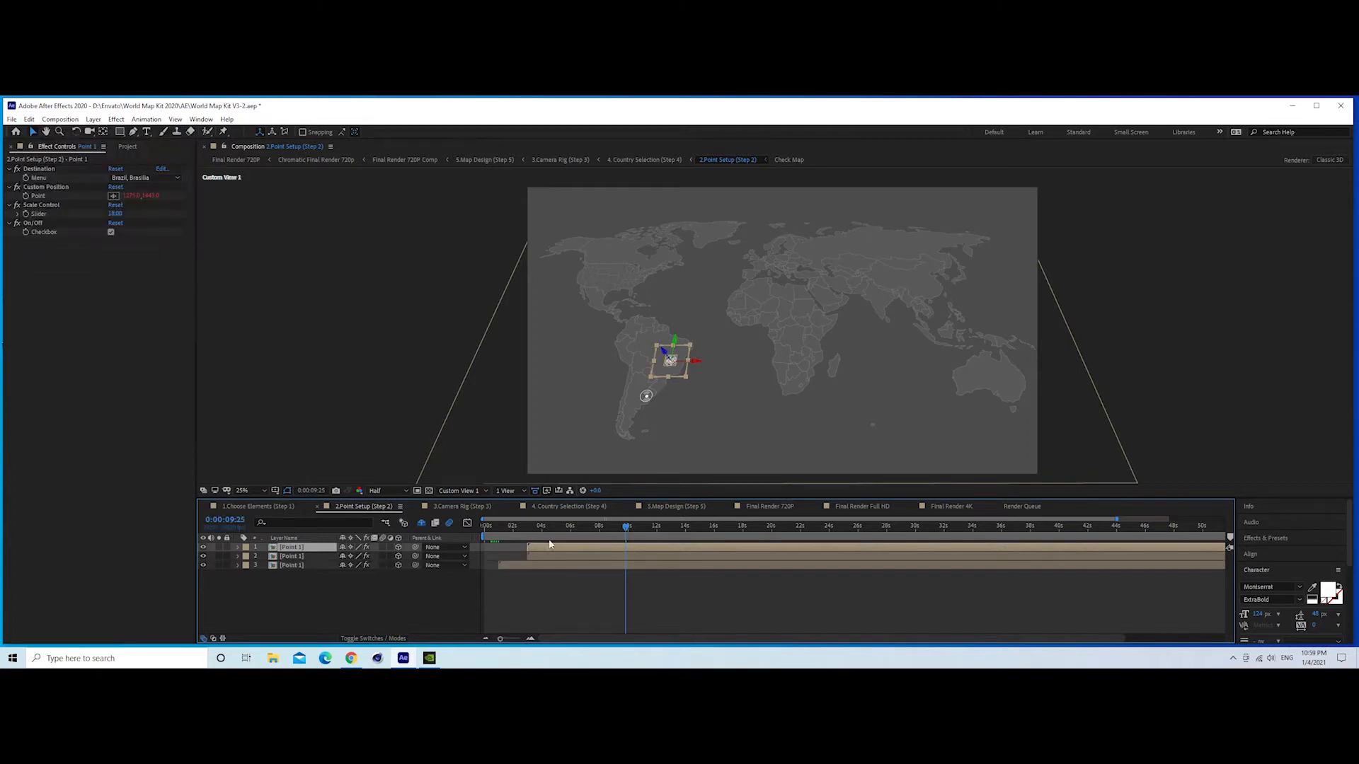
- Shift the new top point layer along the timeline so that it starts at about 5 seconds
{"action": "left_click", "coordinate": [532, 526]}
{"action": "scroll", "coordinate": [541, 544], "scroll_direction": "up", "scroll_amount": 3}
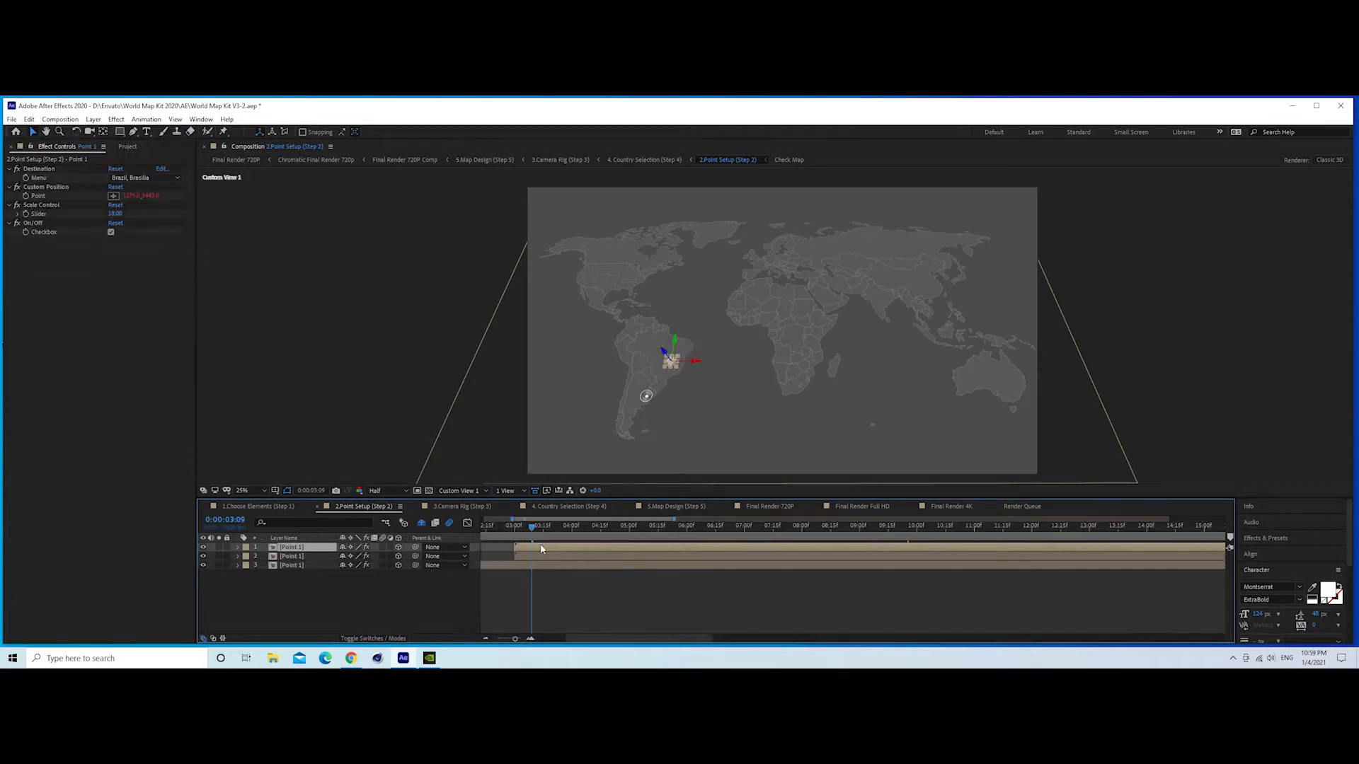
{"action": "scroll", "coordinate": [541, 549], "scroll_direction": "down", "scroll_amount": 2}
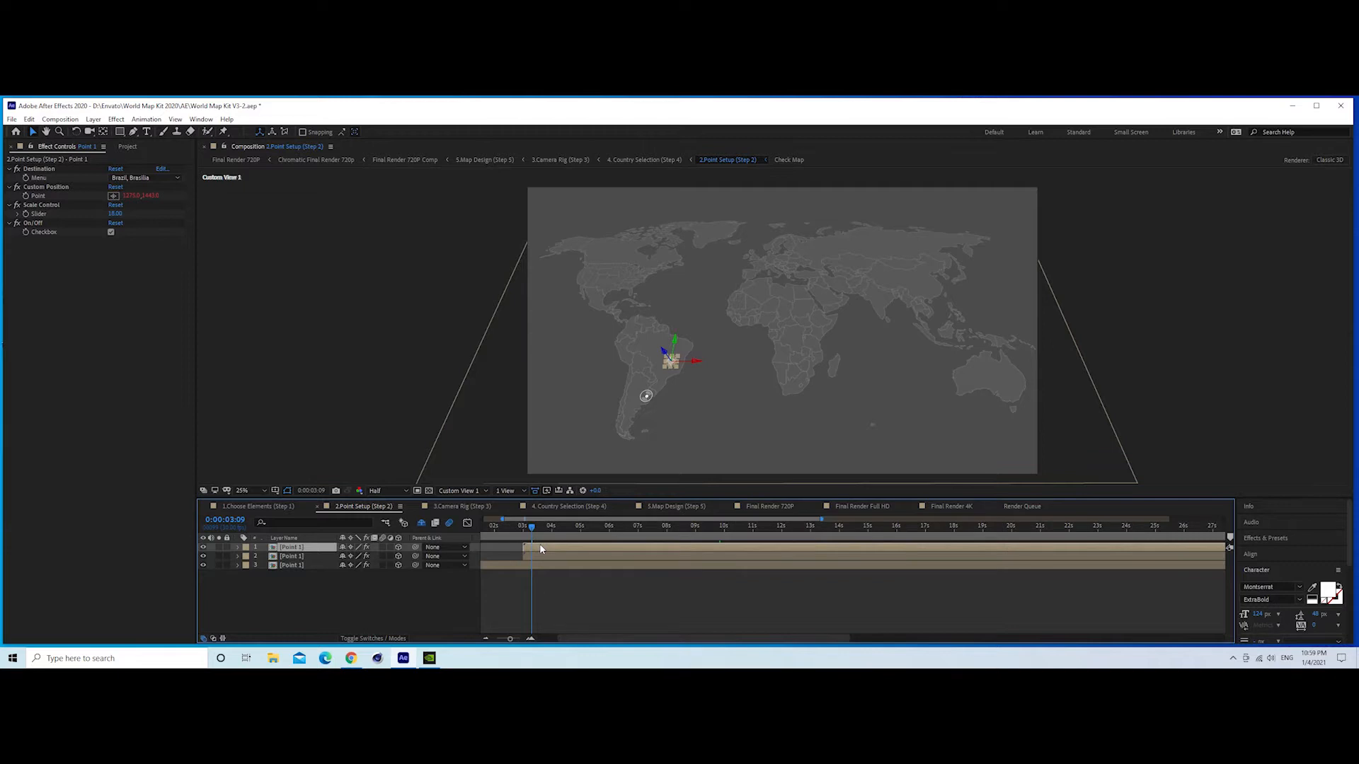
{"action": "left_click_drag", "start_coordinate": [540, 549], "coordinate": [596, 549]}
{"action": "left_click", "coordinate": [581, 527]}
{"action": "scroll", "coordinate": [582, 532], "scroll_direction": "up", "scroll_amount": 3}
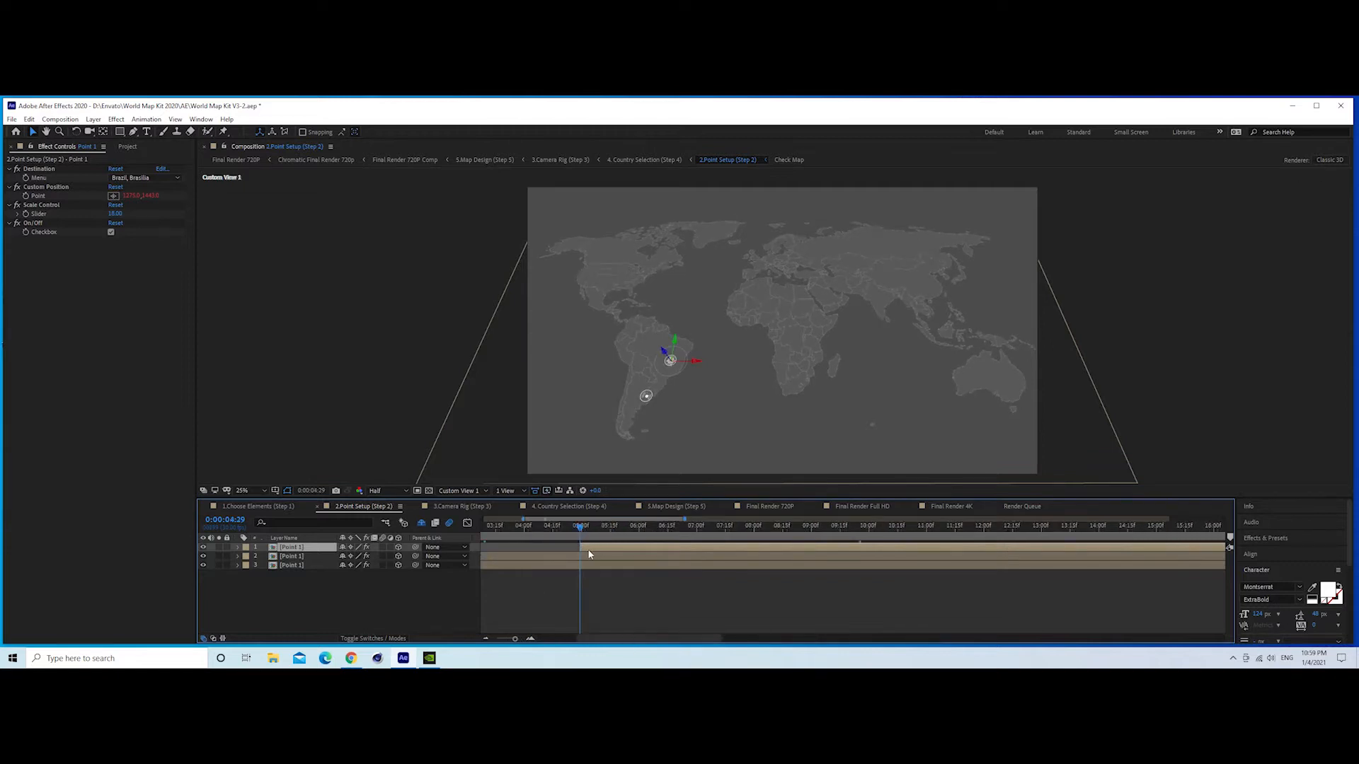
{"action": "scroll", "coordinate": [587, 554], "scroll_direction": "down", "scroll_amount": 3}
{"action": "scroll", "coordinate": [580, 553], "scroll_direction": "up", "scroll_amount": 2}
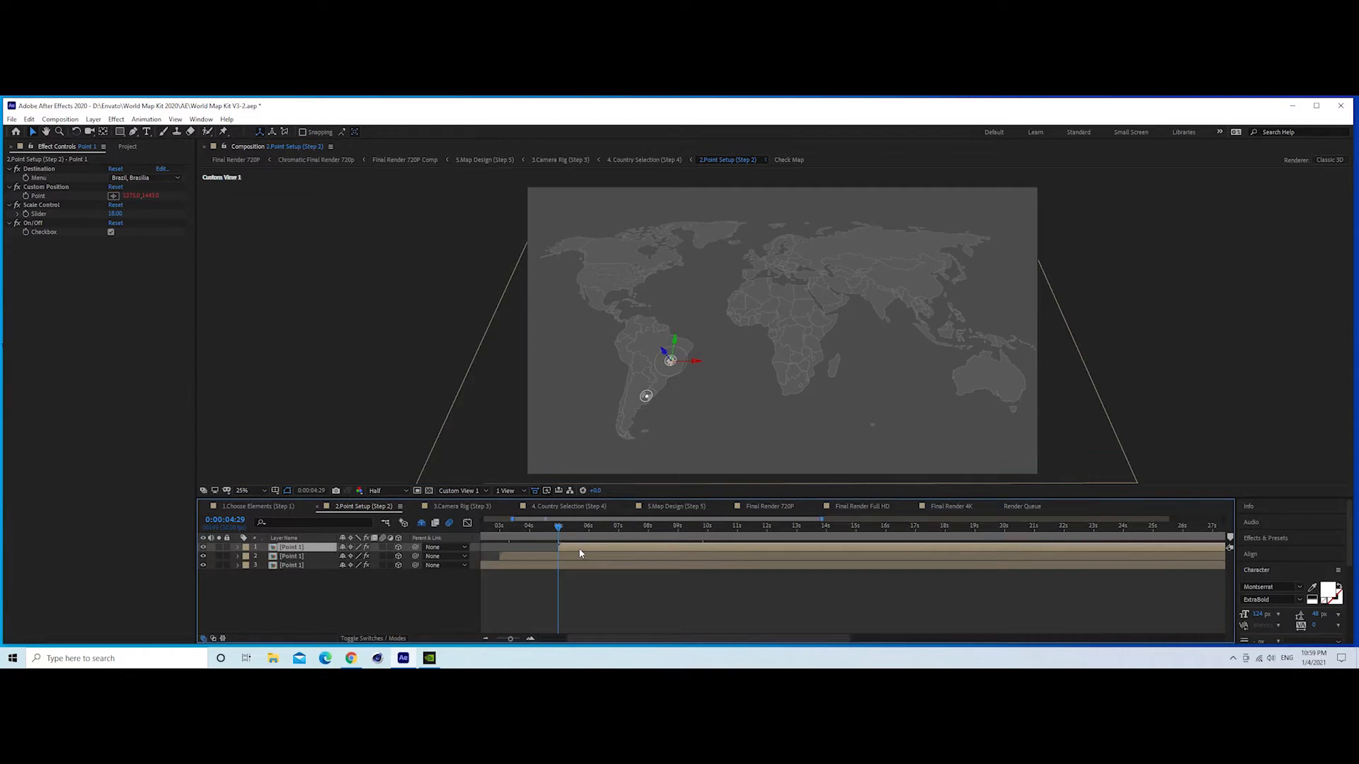
- Move the current time to about 10 seconds and set the top point layer's Destination to Colombia, Bogota
{"action": "scroll", "coordinate": [577, 549], "scroll_direction": "up", "scroll_amount": 5}
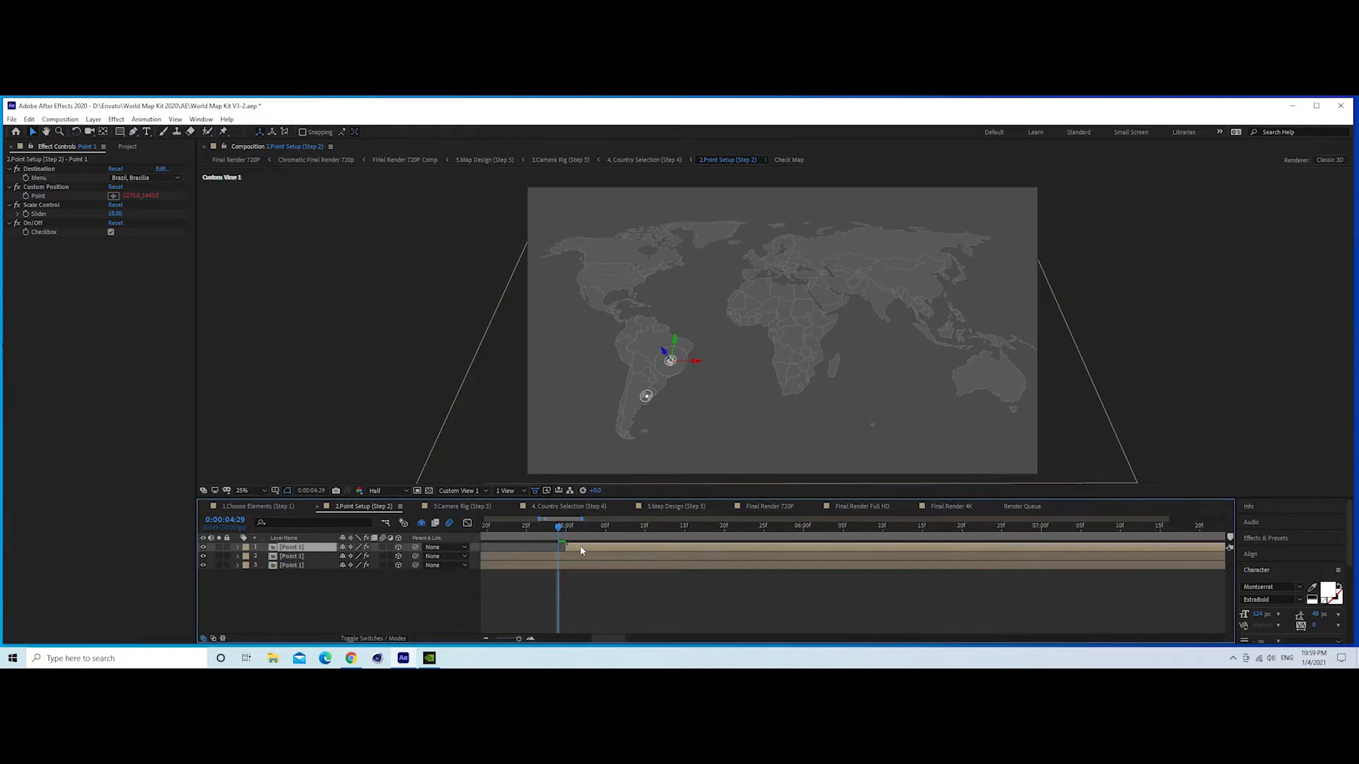
{"action": "scroll", "coordinate": [552, 526], "scroll_direction": "down", "scroll_amount": 5}
{"action": "left_click", "coordinate": [540, 525]}
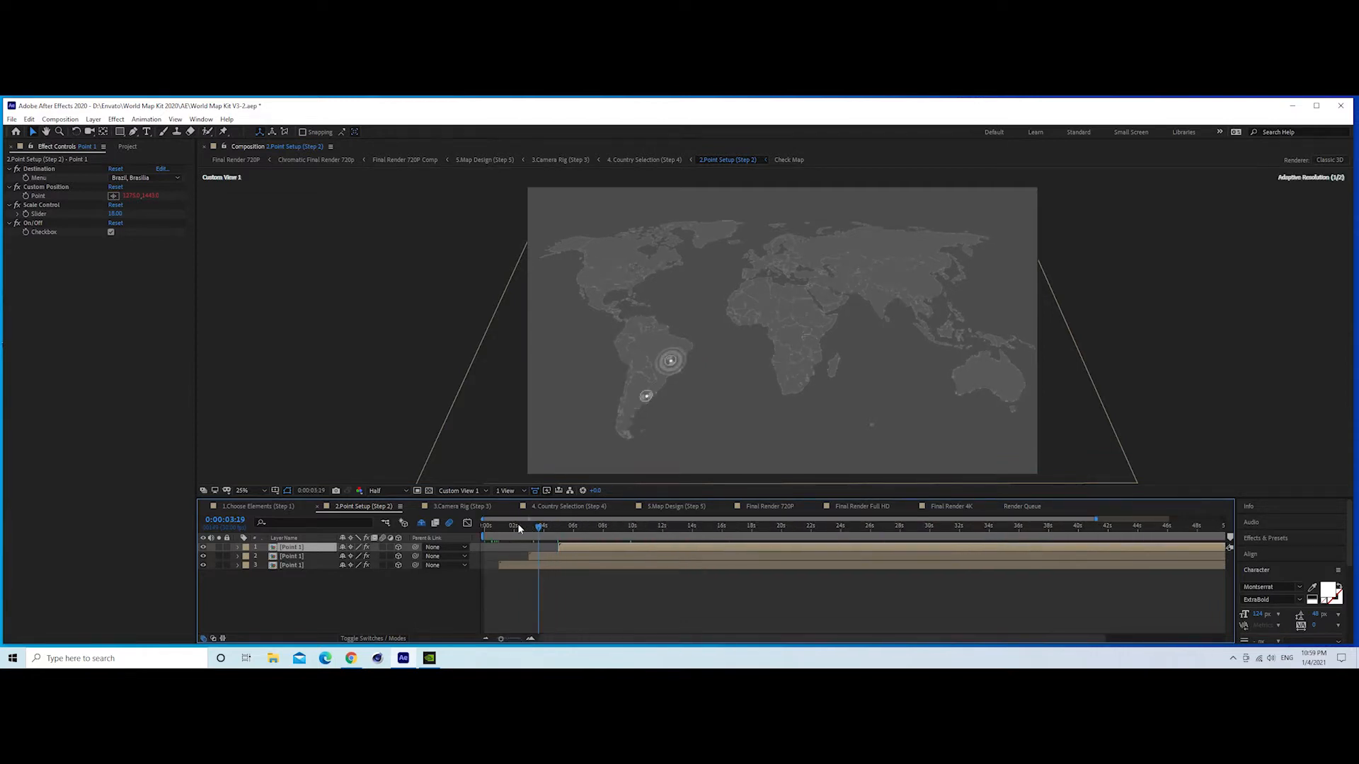
{"action": "left_click_drag", "start_coordinate": [517, 525], "coordinate": [634, 526]}
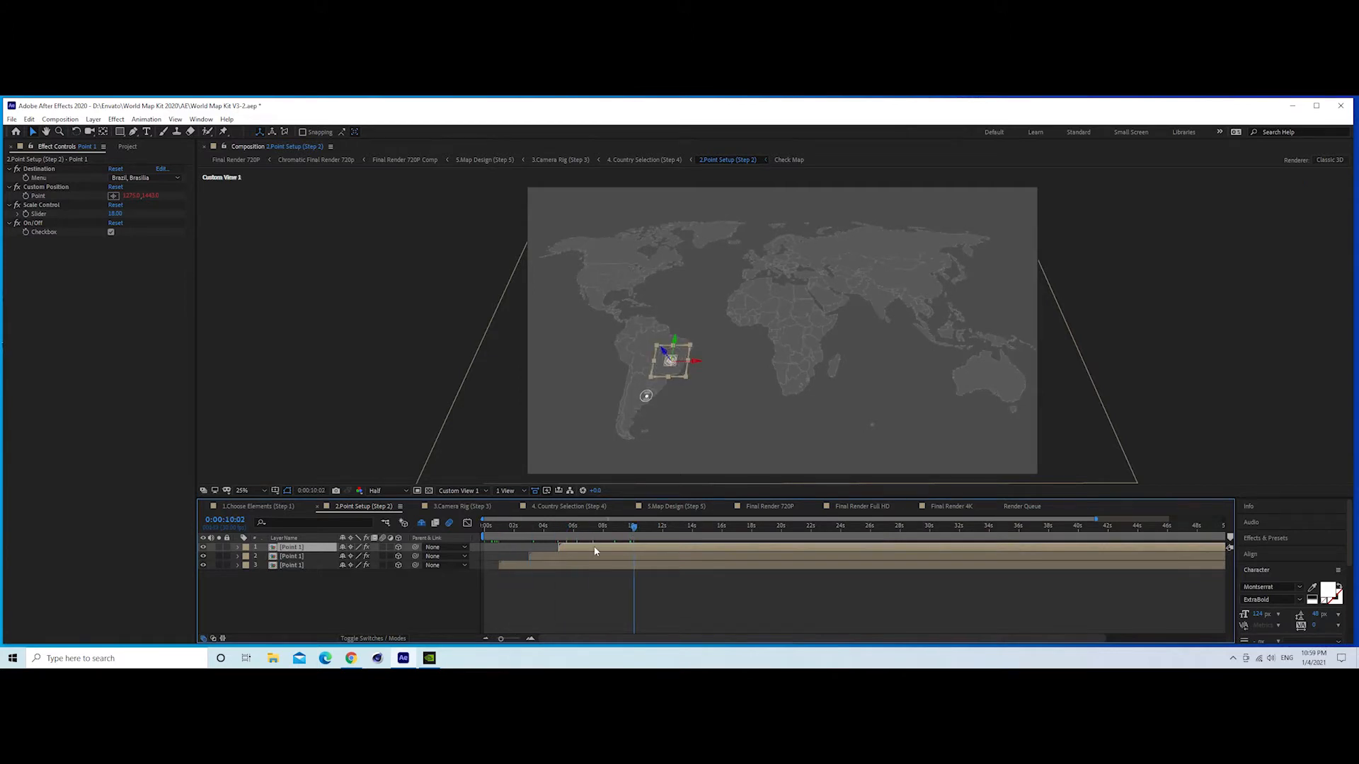
{"action": "left_click", "coordinate": [155, 178]}
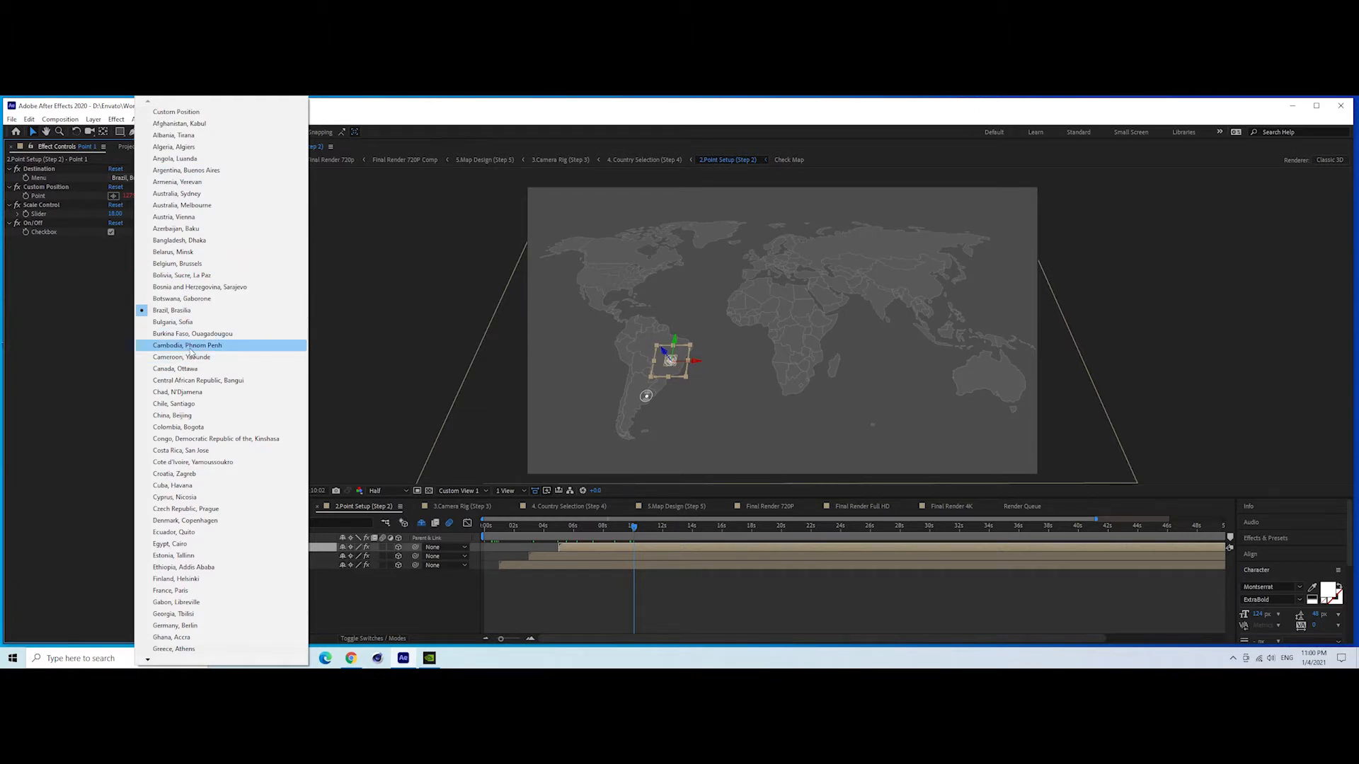
{"action": "left_click", "coordinate": [192, 427]}
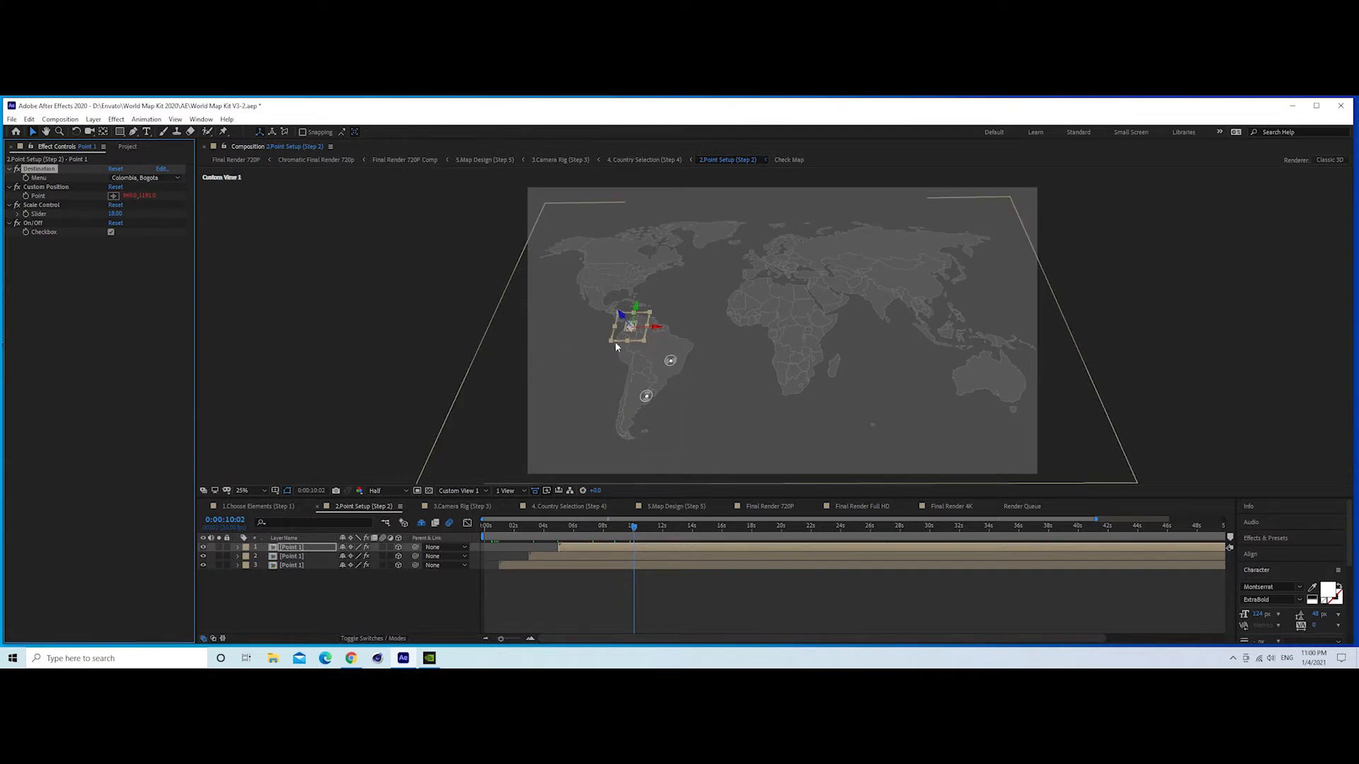
- Deselect the layers and preview the staggered animation of the three point markers
{"action": "left_click", "coordinate": [304, 612]}
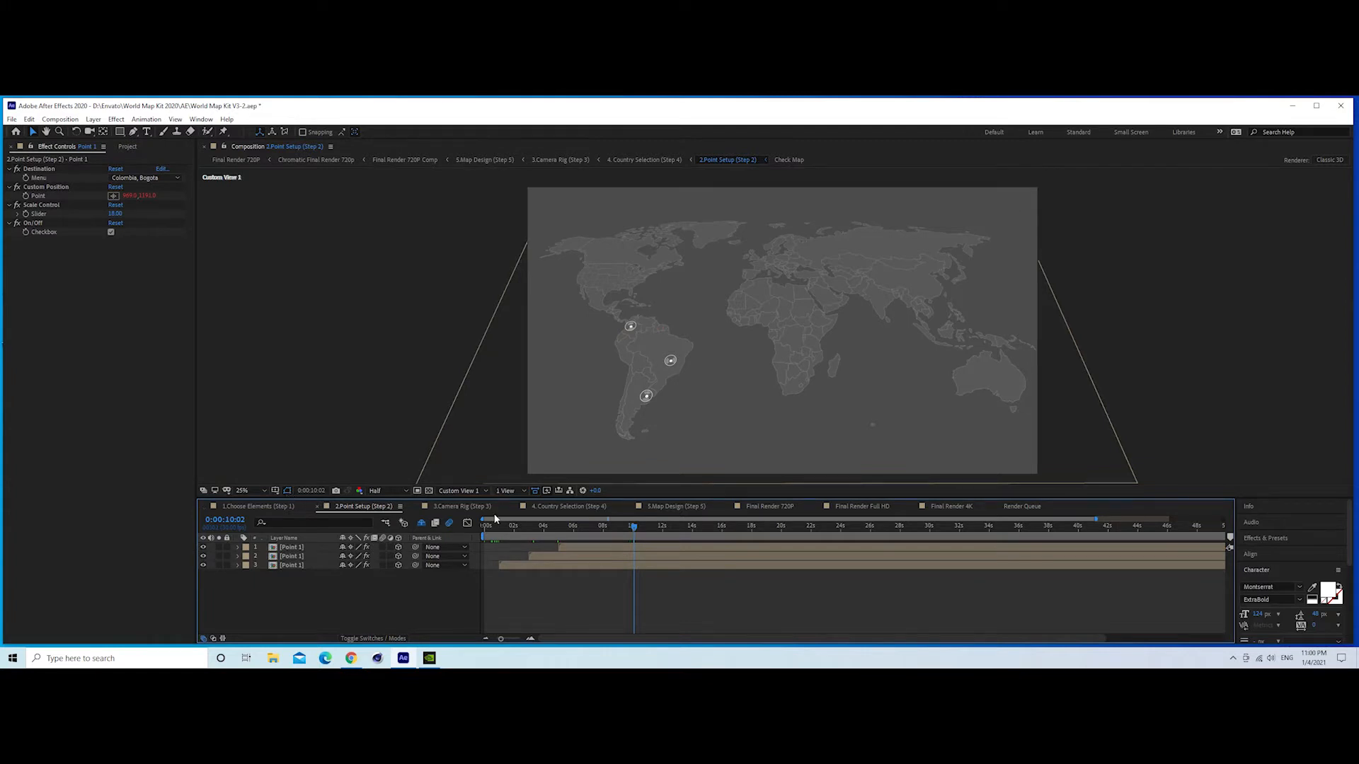
{"action": "key", "text": "space"}
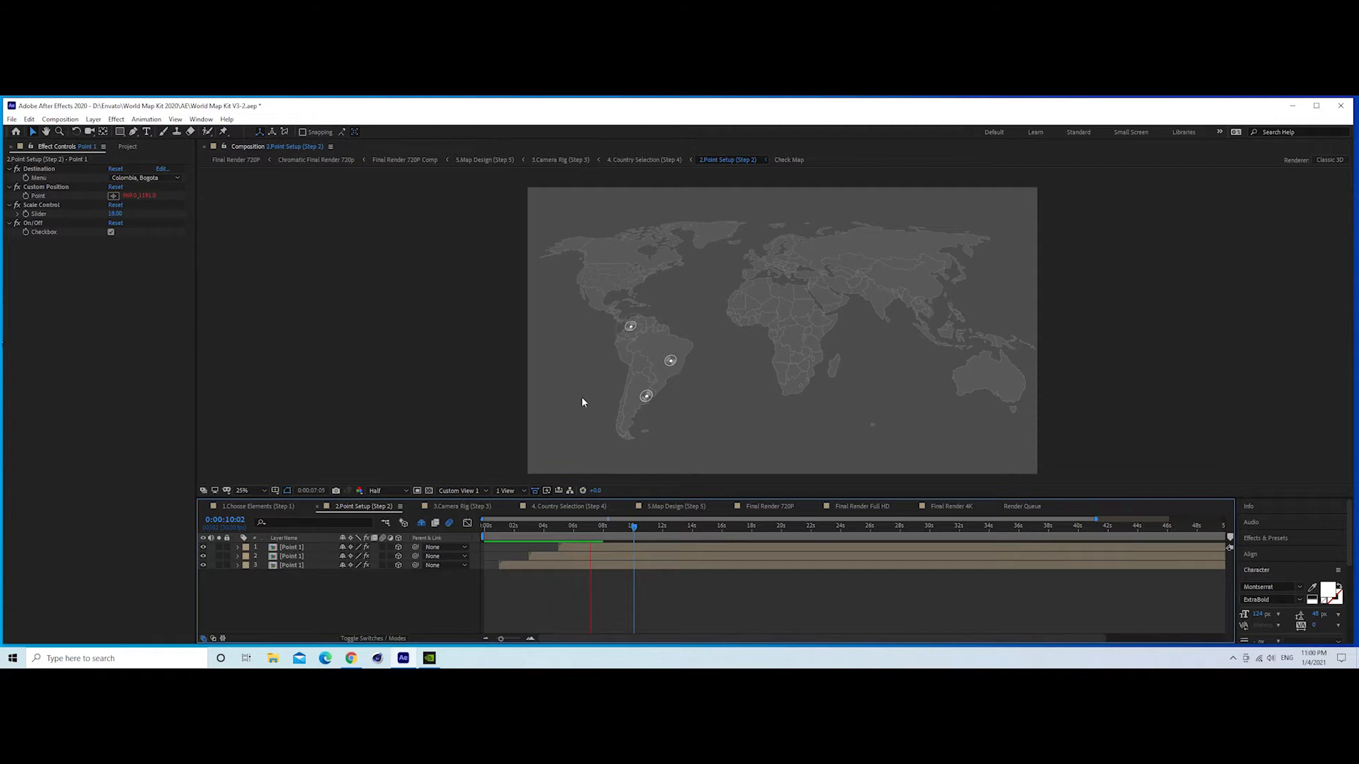
{"action": "key", "text": "space"}
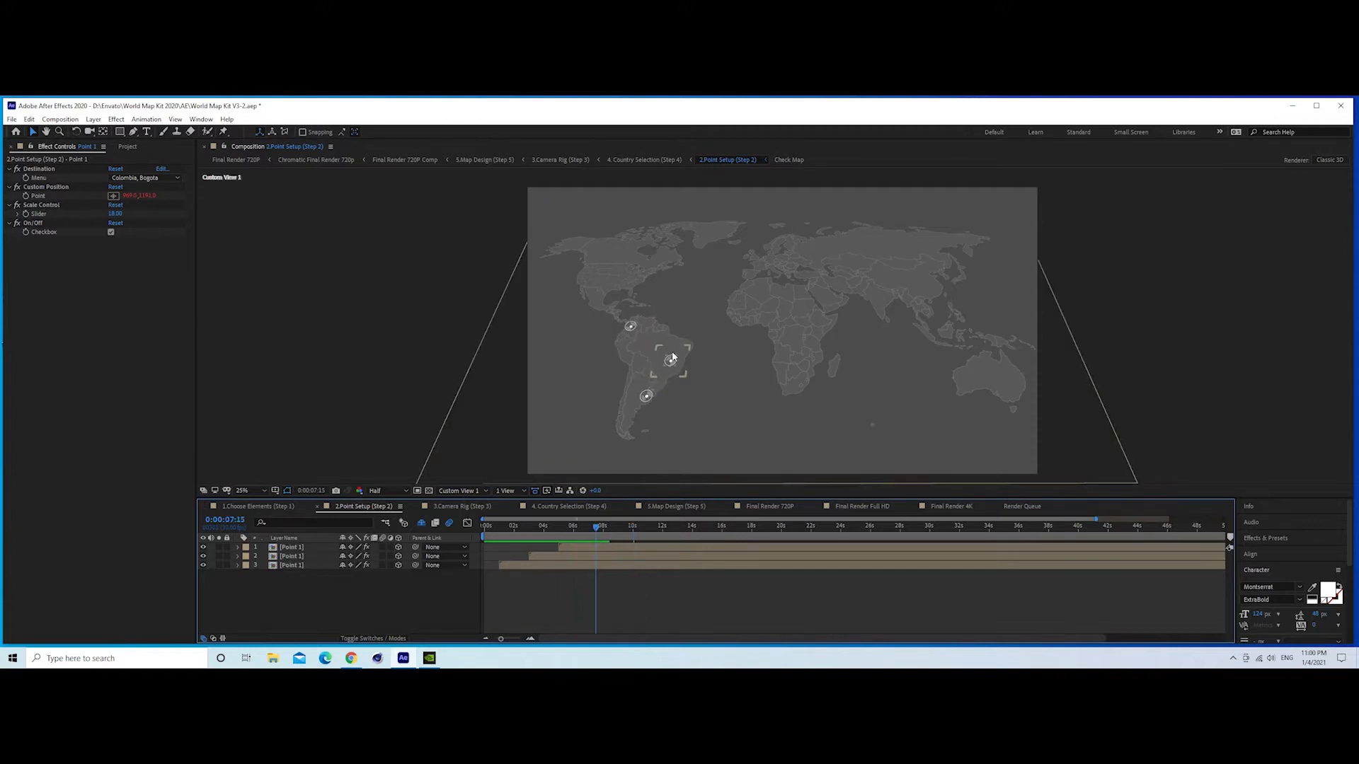
- Copy the COUNTRY city text layer from 1.Choose Elements (Step 1) and paste it into 2.Point Setup (Step 2)
{"action": "left_click", "coordinate": [256, 507]}
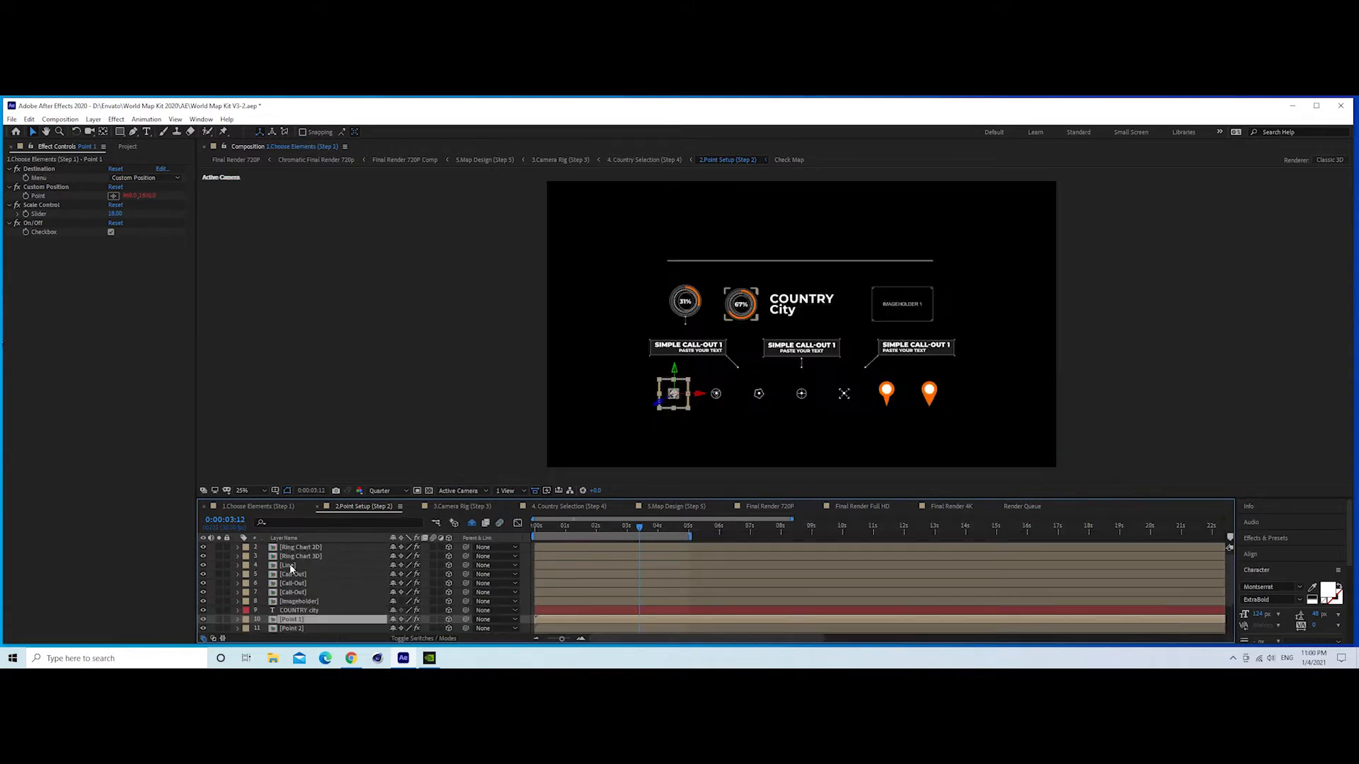
{"action": "left_click", "coordinate": [298, 610]}
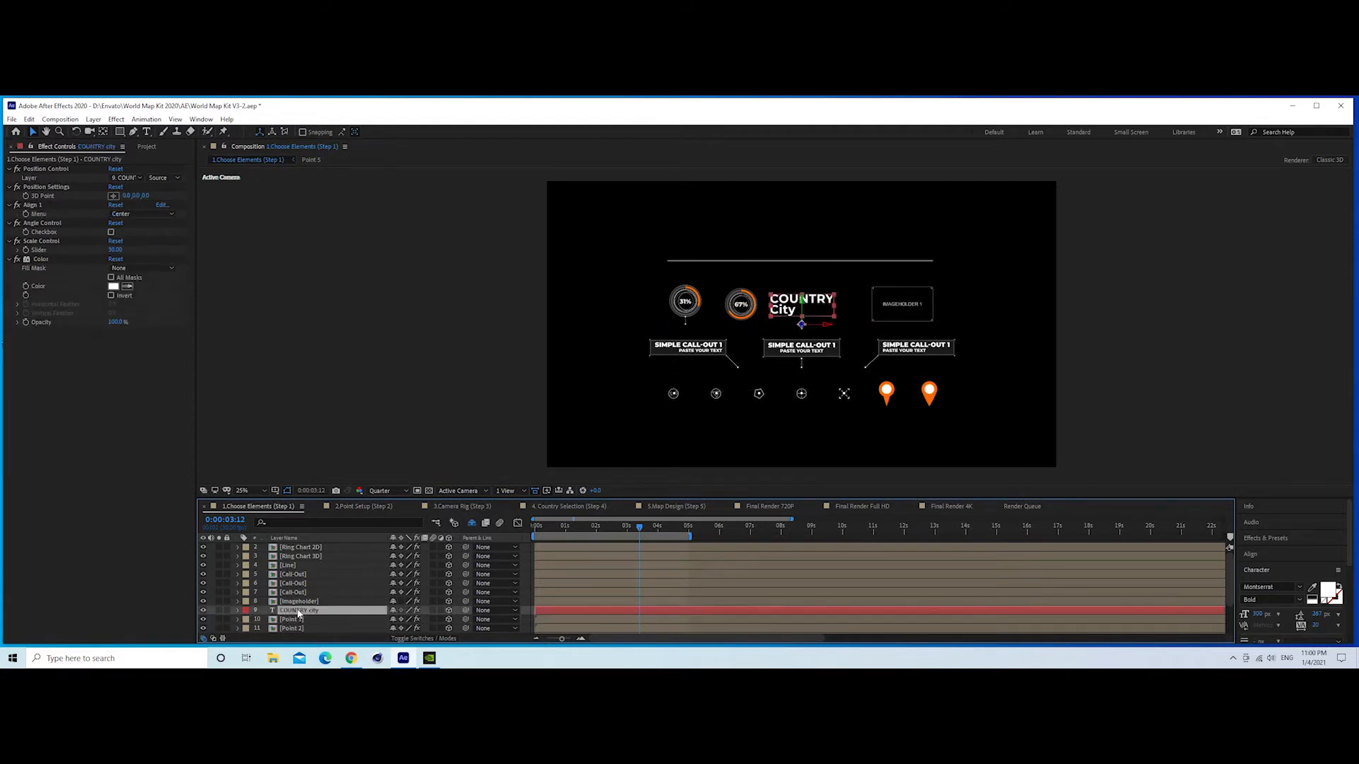
{"action": "left_click", "coordinate": [29, 118]}
{"action": "left_click", "coordinate": [49, 181]}
{"action": "left_click", "coordinate": [351, 506]}
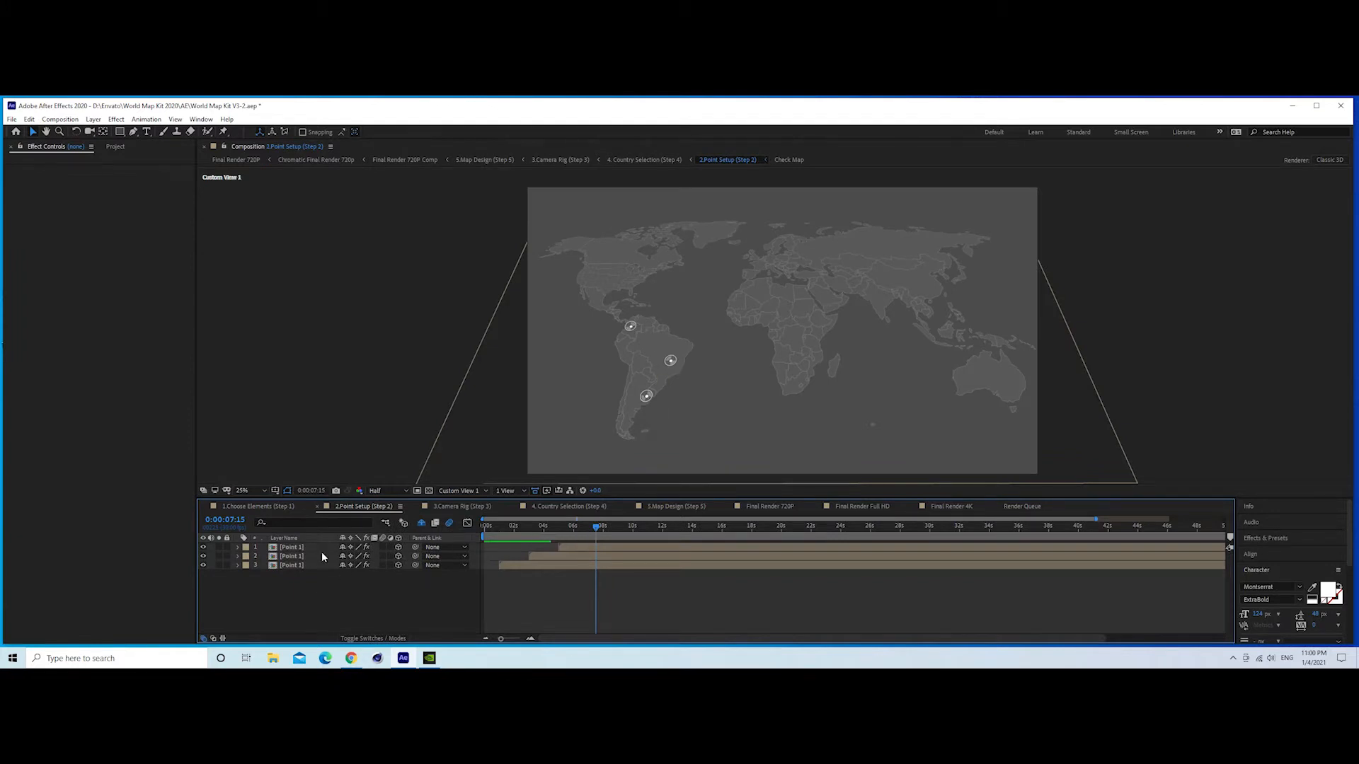
{"action": "left_click", "coordinate": [29, 119]}
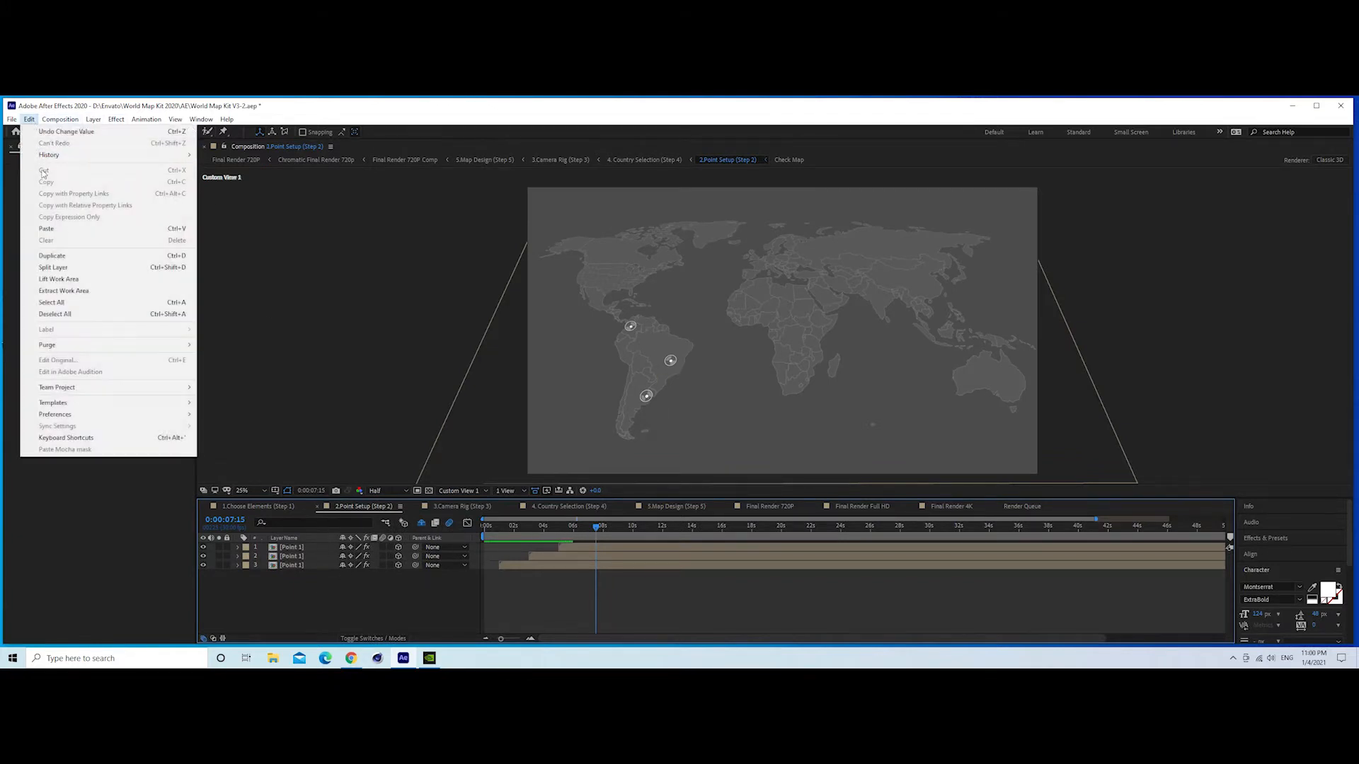
{"action": "left_click", "coordinate": [48, 228]}
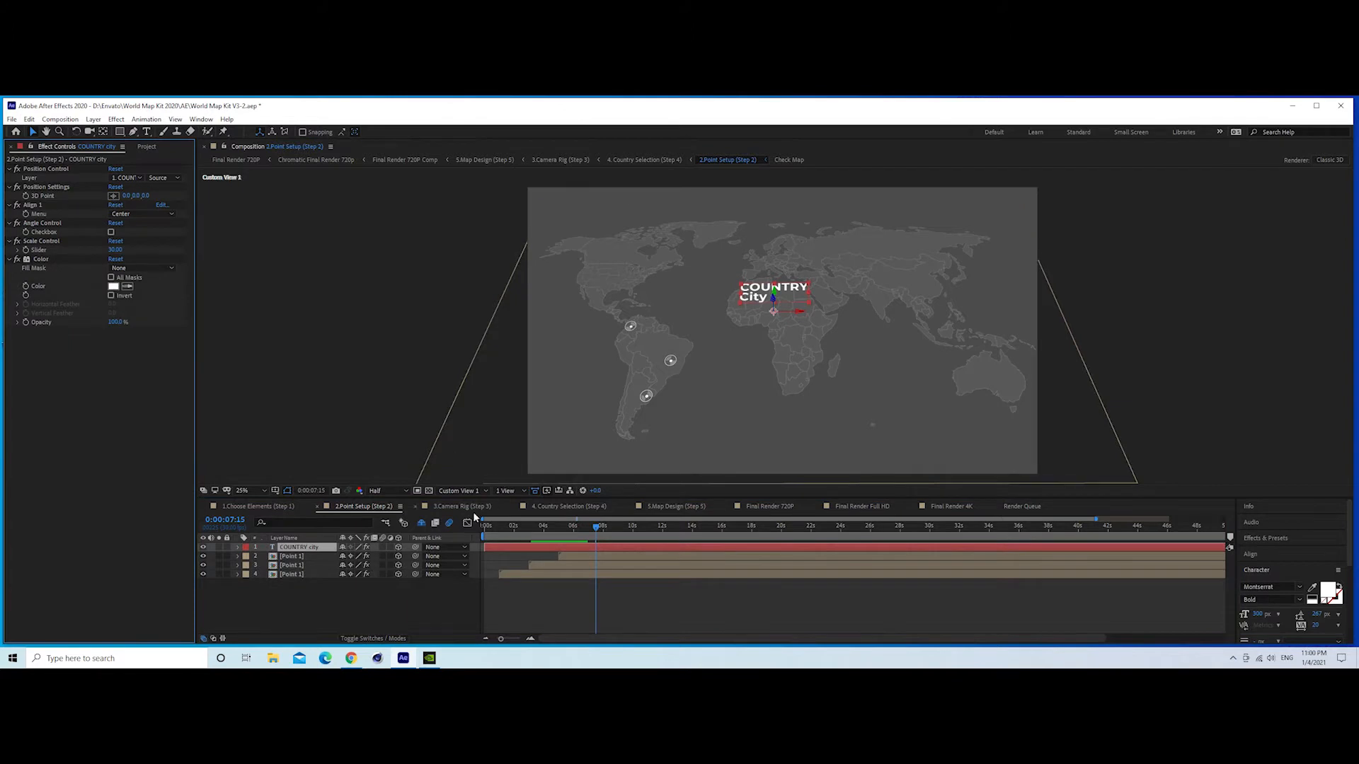
- Shift the COUNTRY city layer along the timeline to start at about 1 second, aligned with the Argentina point layer
{"action": "left_click", "coordinate": [498, 527]}
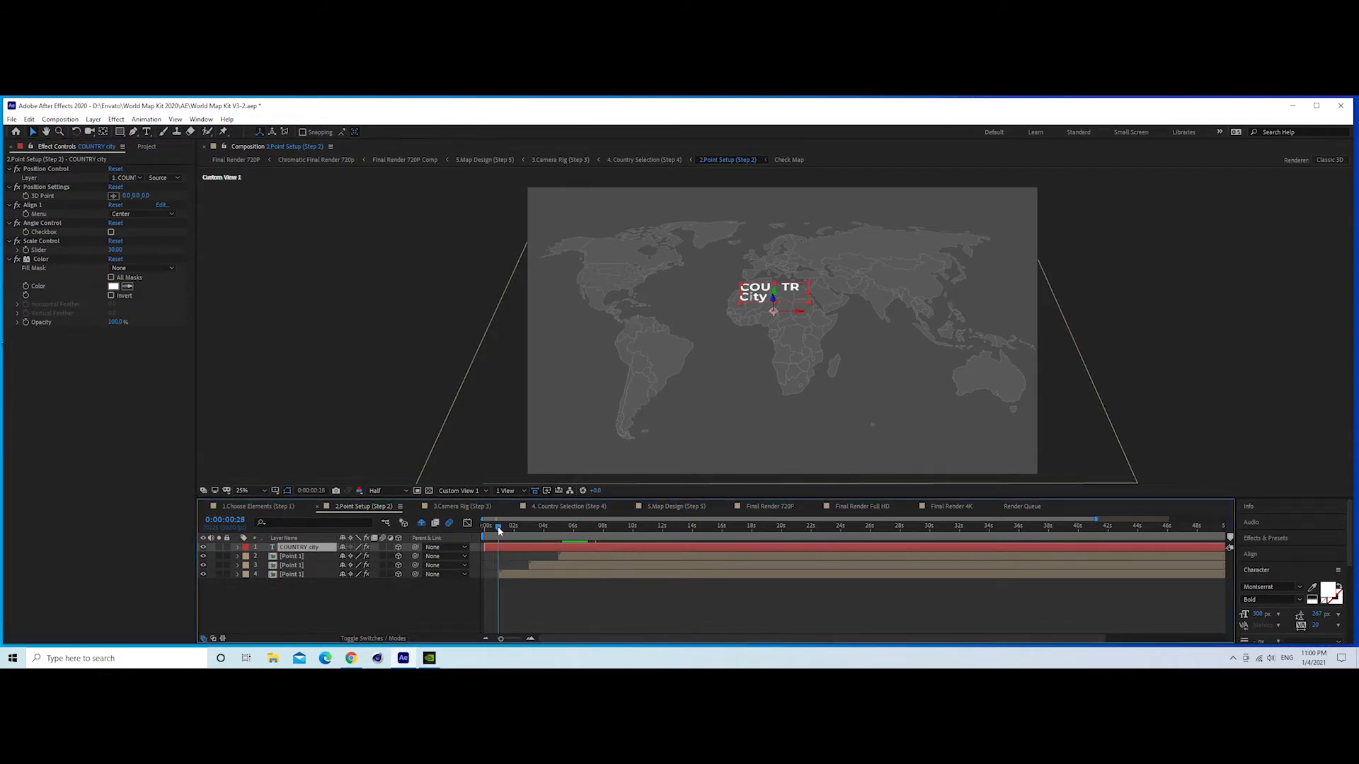
{"action": "left_click_drag", "start_coordinate": [504, 547], "coordinate": [518, 549]}
{"action": "key", "text": "equal"}
{"action": "key", "text": "equal"}
{"action": "key", "text": "equal"}
{"action": "key", "text": "equal"}
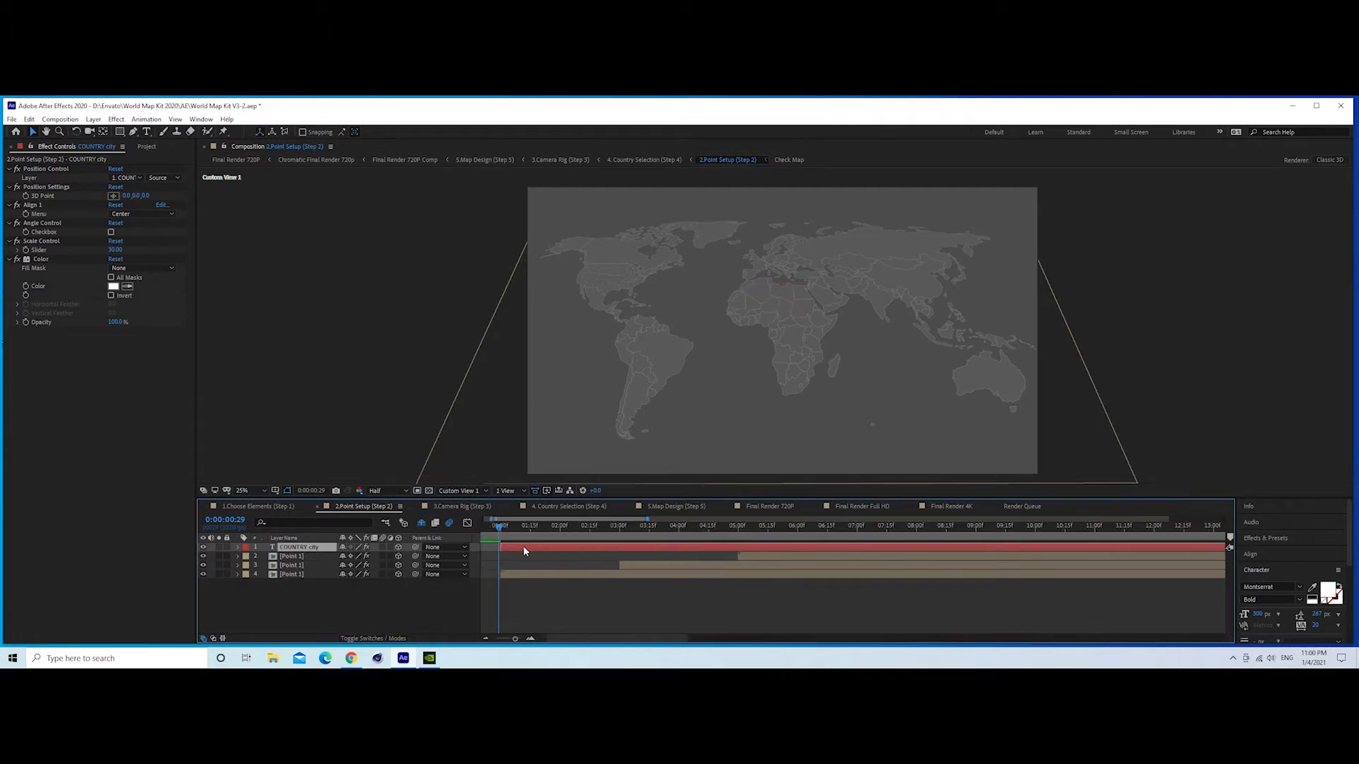
{"action": "key", "text": "minus"}
{"action": "key", "text": "minus"}
- Play ahead to about 3 seconds and set the COUNTRY city layer's Position Control layer to 4. Point 1
{"action": "key", "text": "space"}
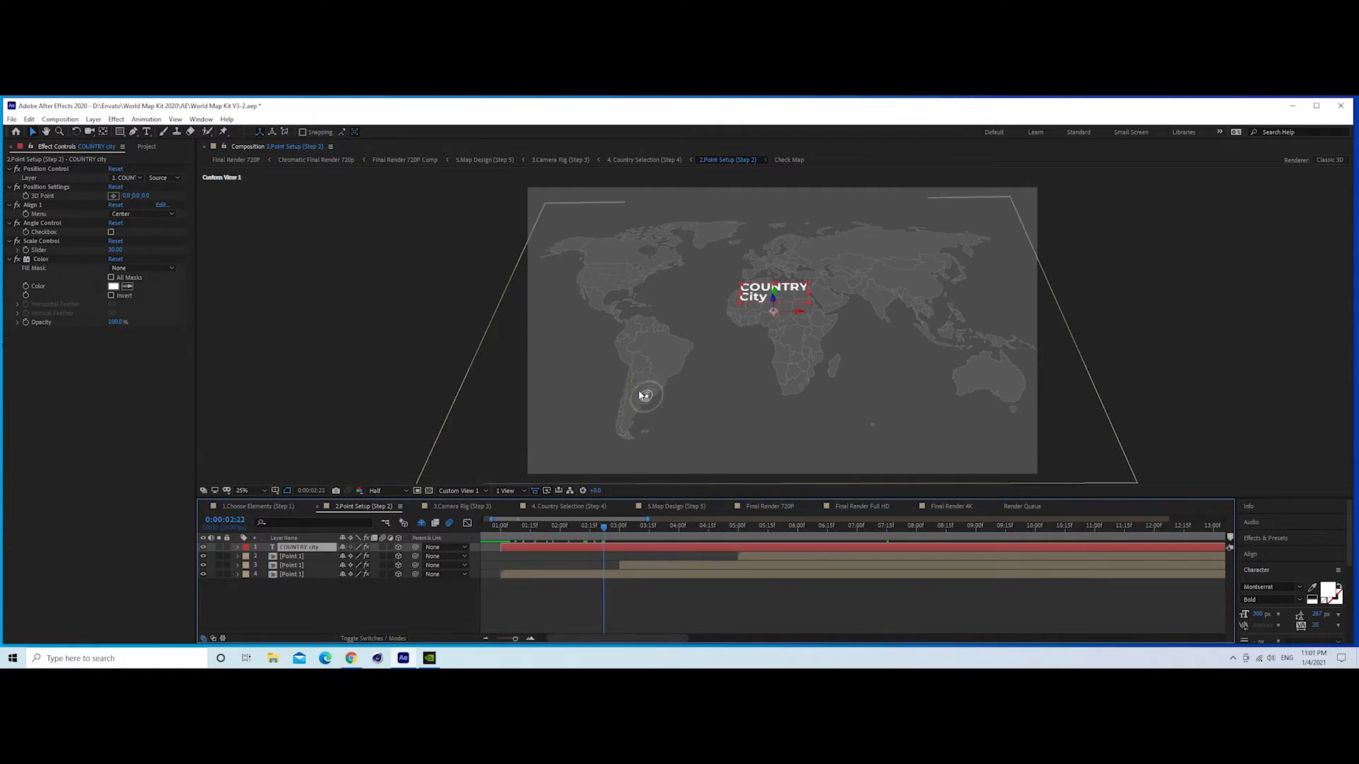
{"action": "left_click", "coordinate": [124, 179]}
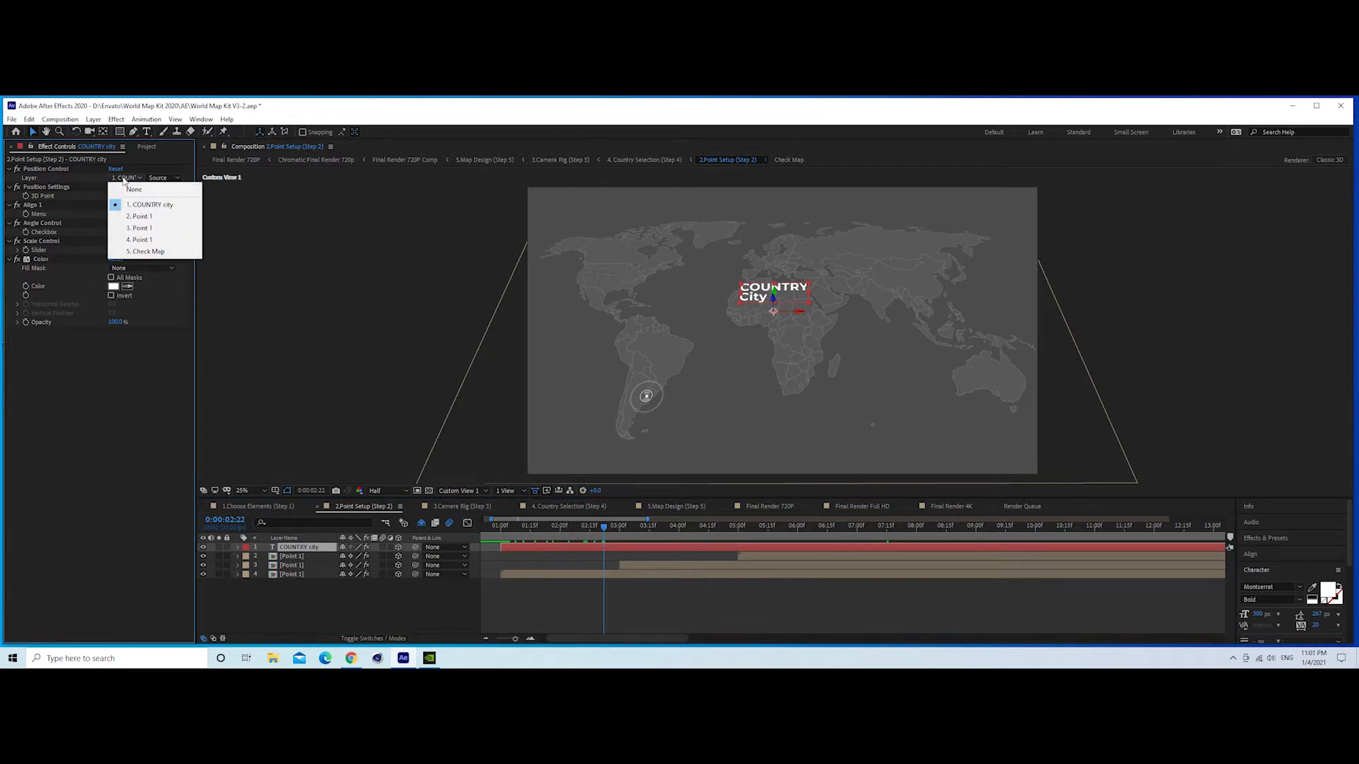
{"action": "left_click", "coordinate": [141, 240]}
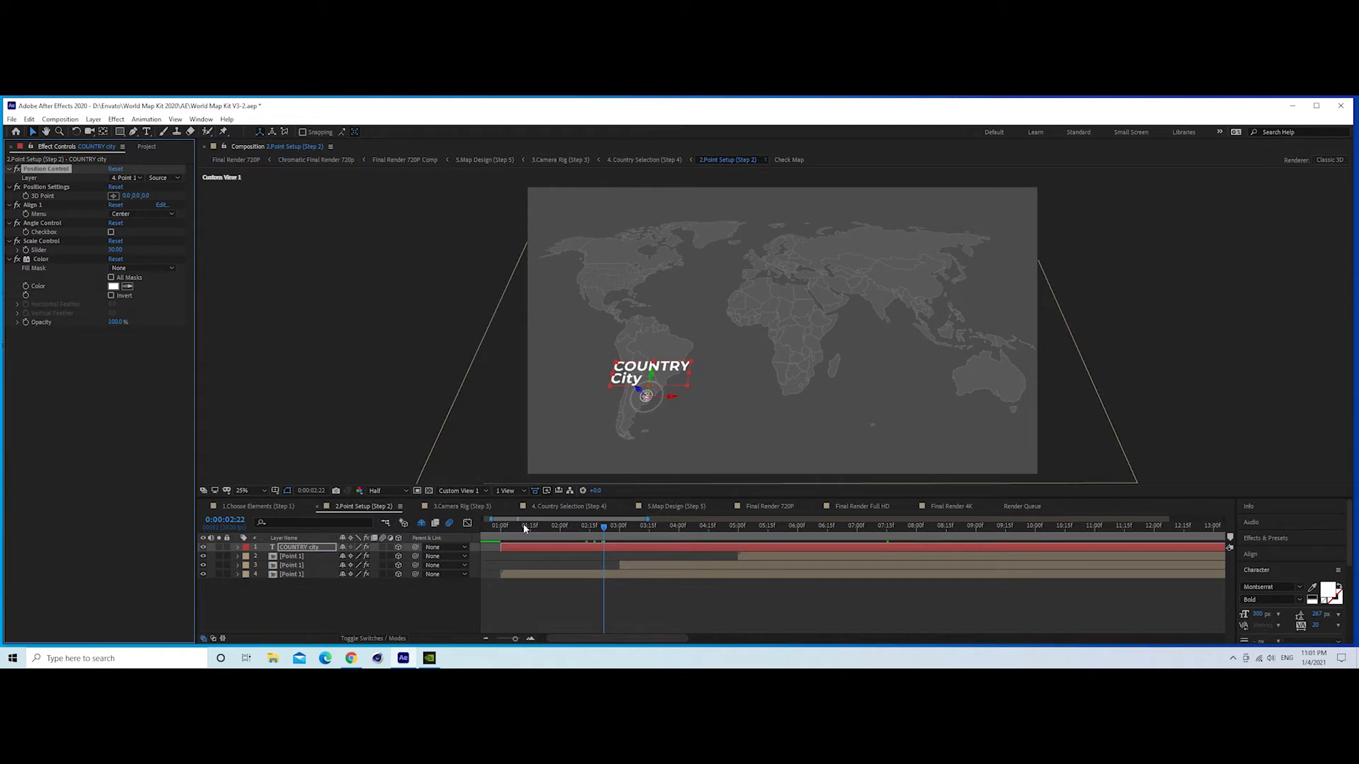
- Preview the text label and point animation from about 1 second
{"action": "left_click_drag", "start_coordinate": [524, 528], "coordinate": [499, 529]}
{"action": "key", "text": "space"}
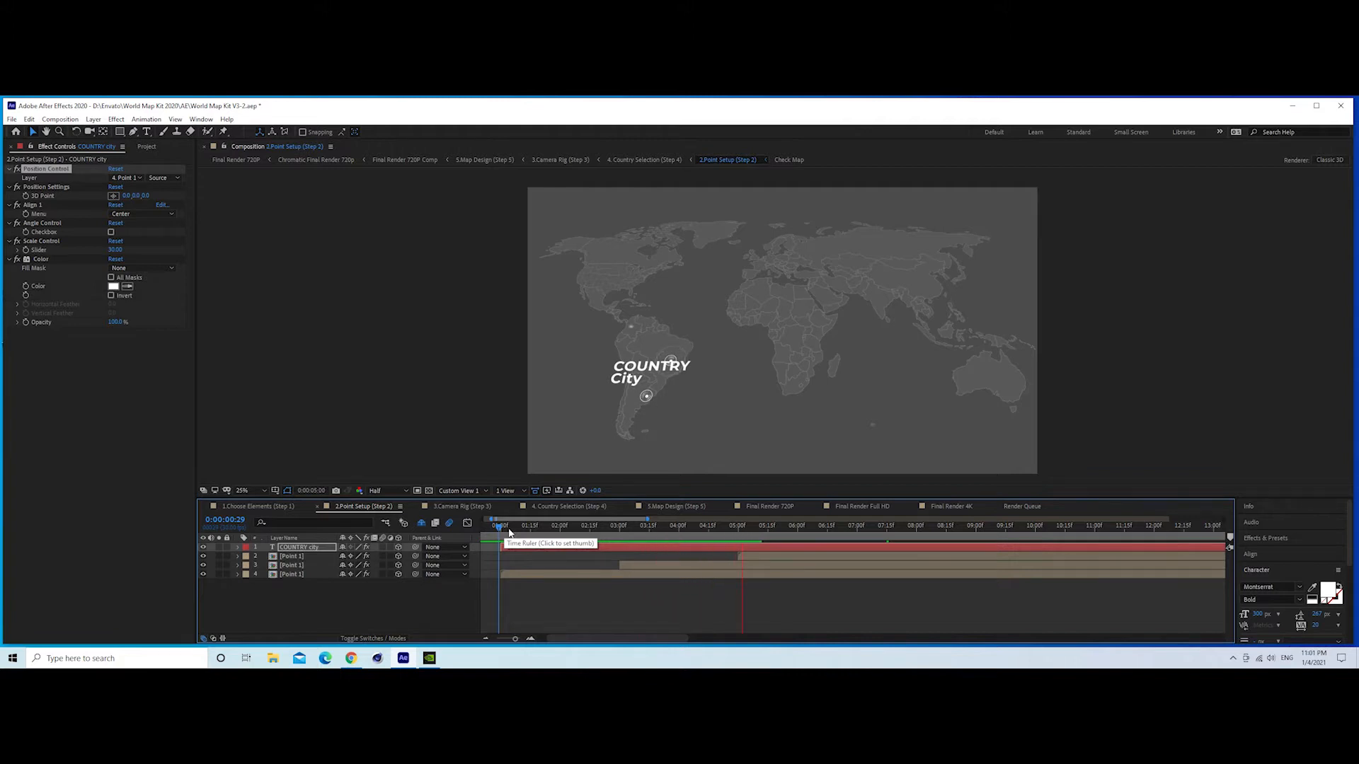
{"action": "key", "text": "space"}
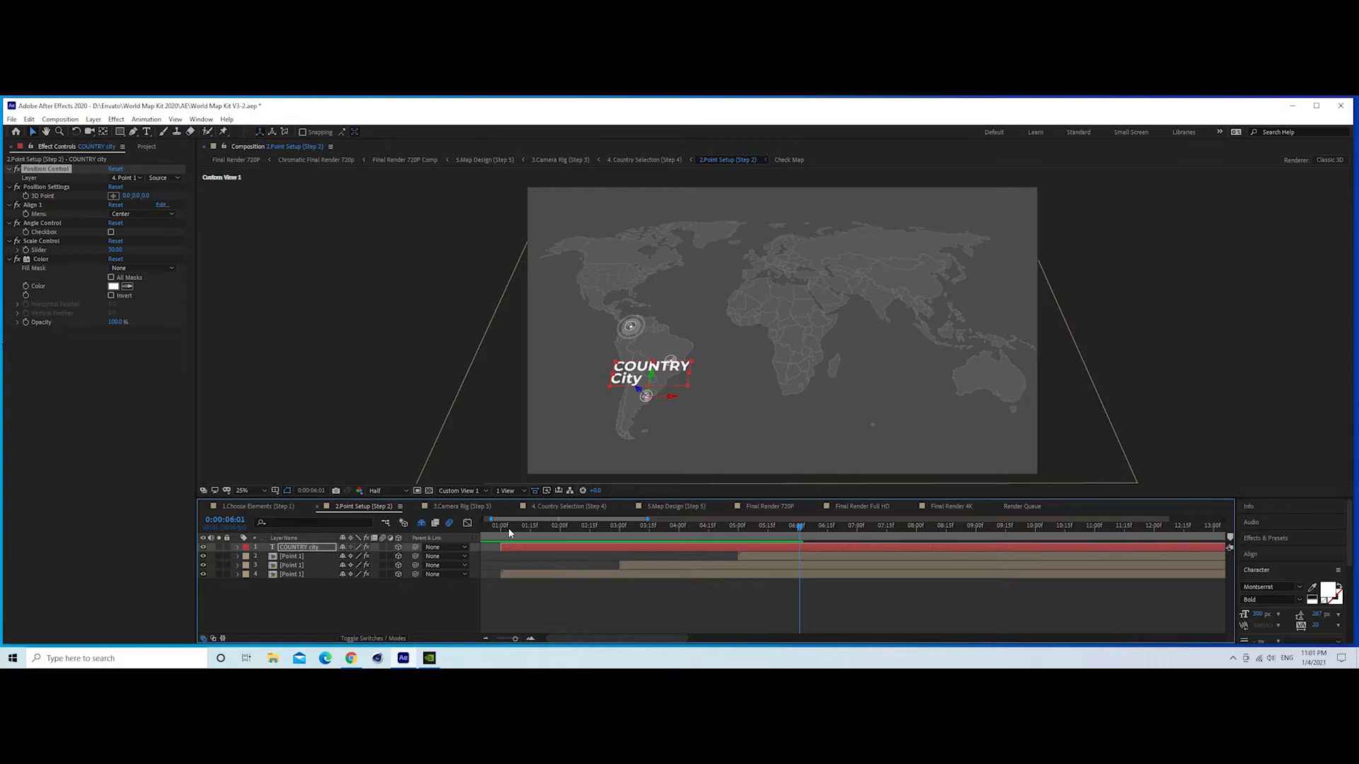
- Replace the label's placeholder text with ARGENTINA on the first line and Buenos Aires on the second
{"action": "double_click", "coordinate": [650, 366]}
{"action": "type", "text": "A"}
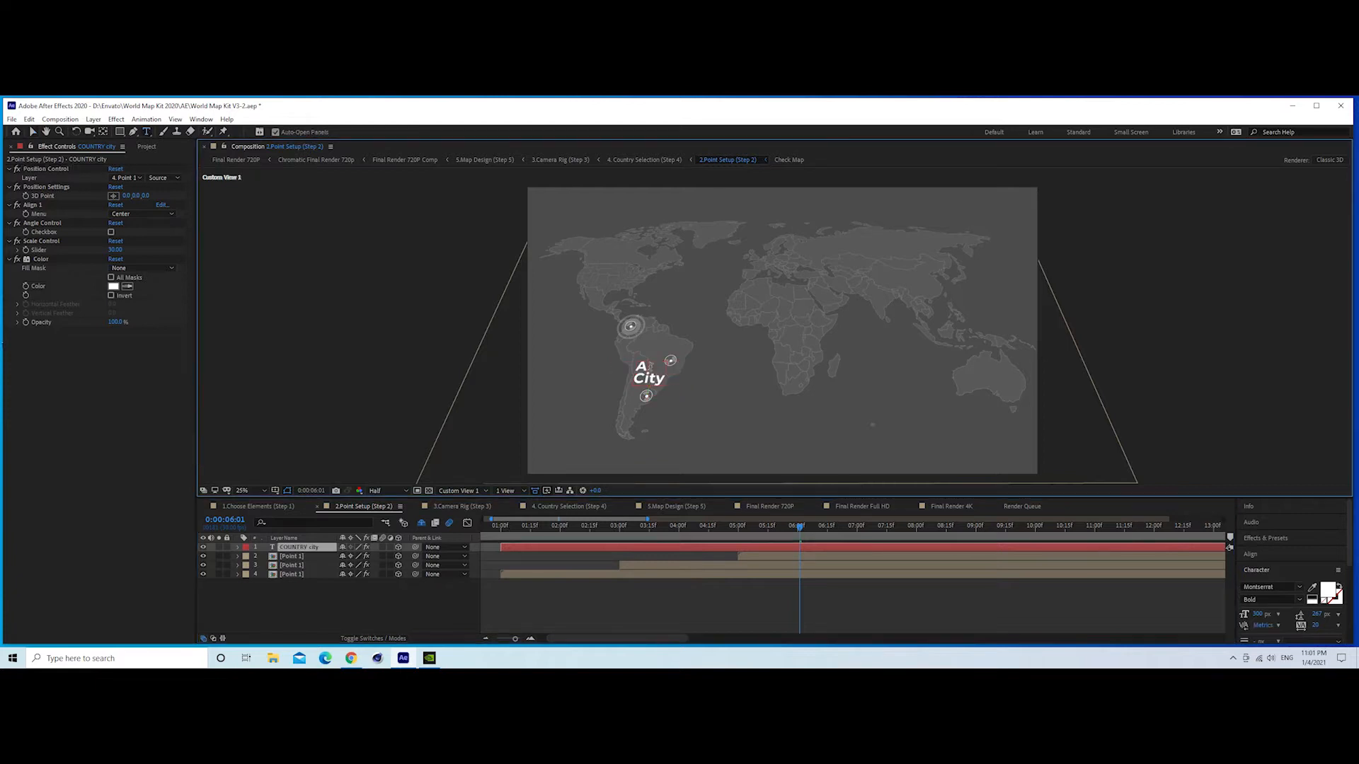
{"action": "type", "text": "RGENTINA"}
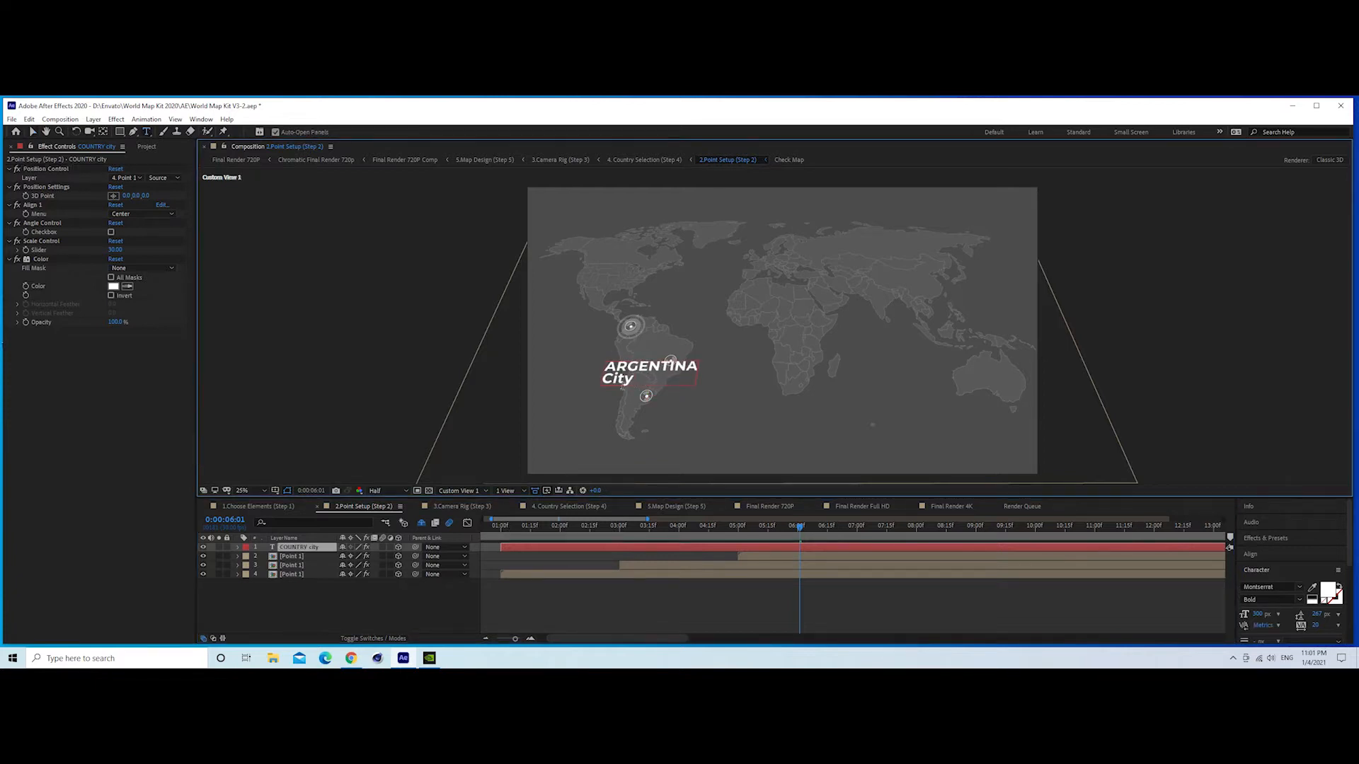
{"action": "double_click", "coordinate": [620, 386]}
{"action": "type", "text": "Buenos Aires"}
{"action": "left_click", "coordinate": [278, 602]}
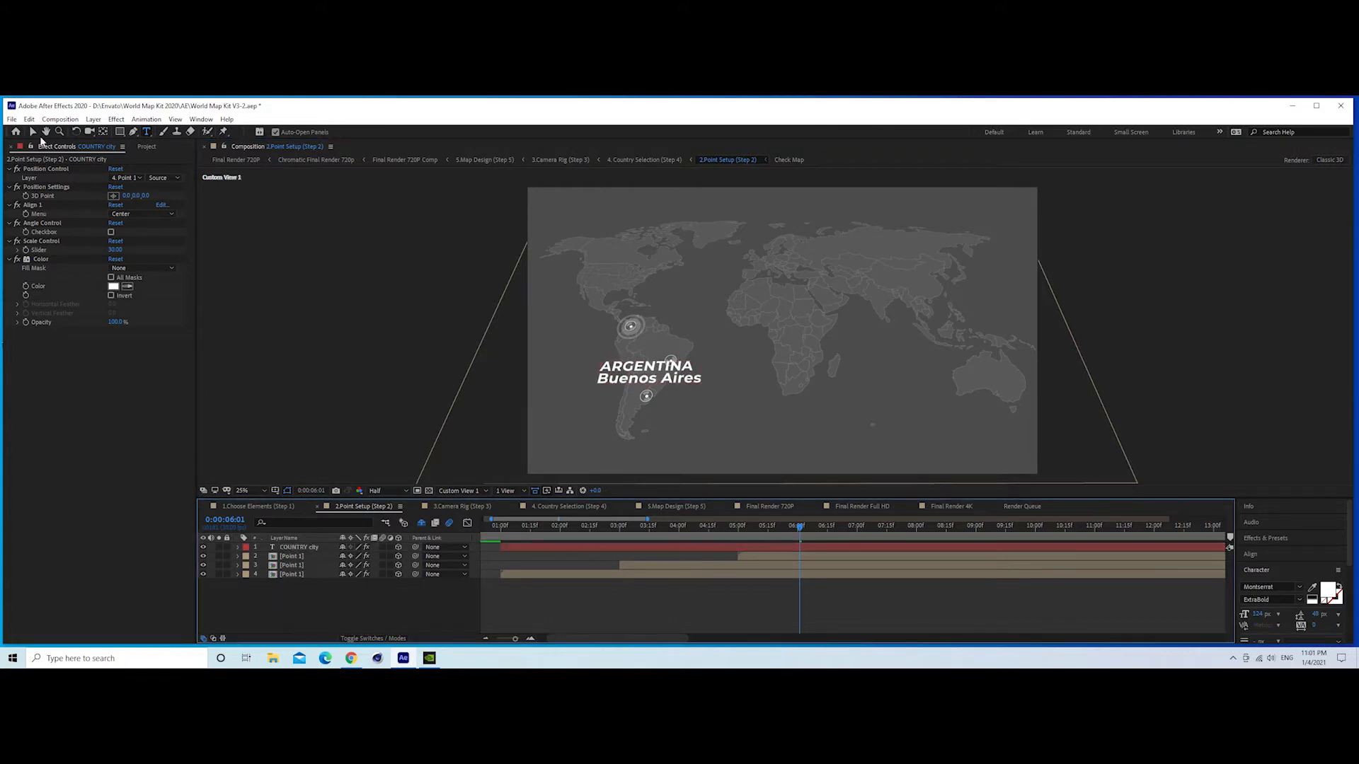
{"action": "key", "text": "v"}
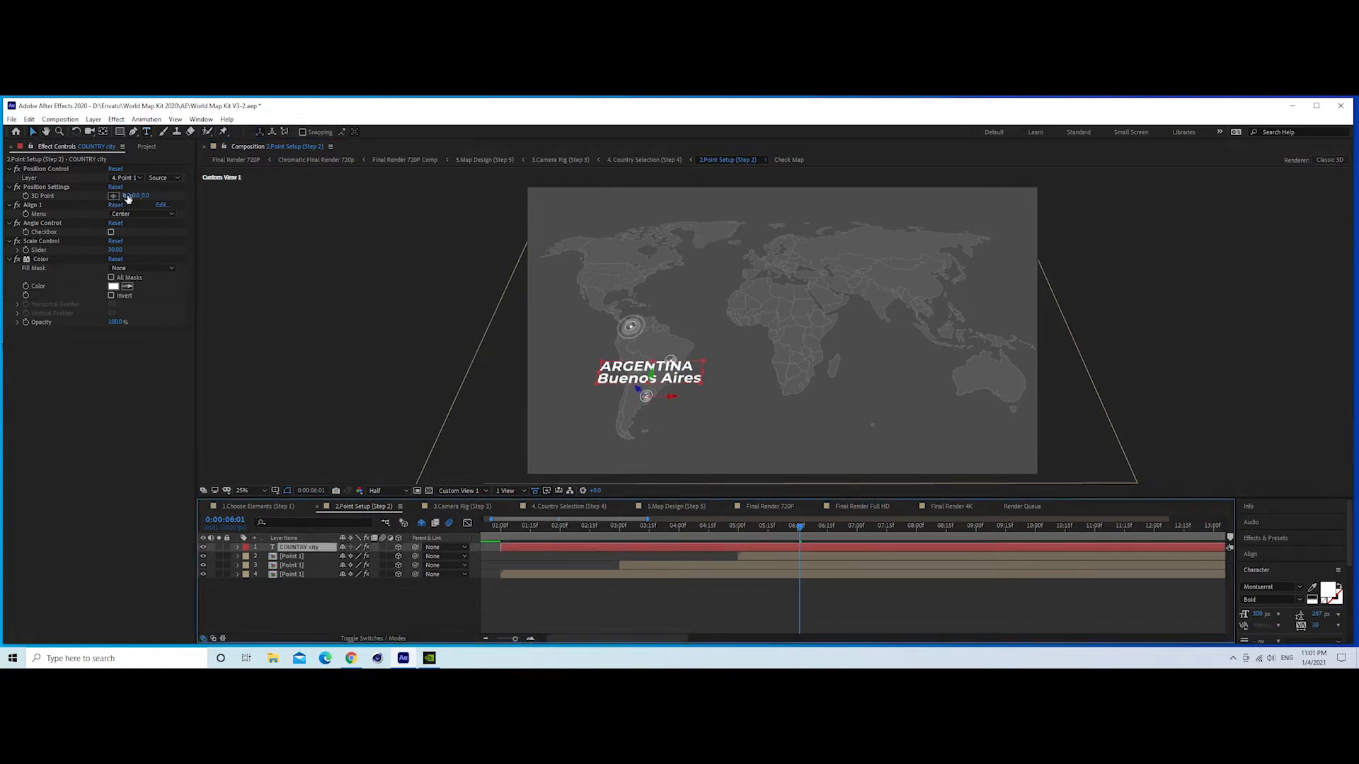
- Set the Argentina label's Scale Control slider to 20 and deselect the layer
{"action": "left_click", "coordinate": [117, 250]}
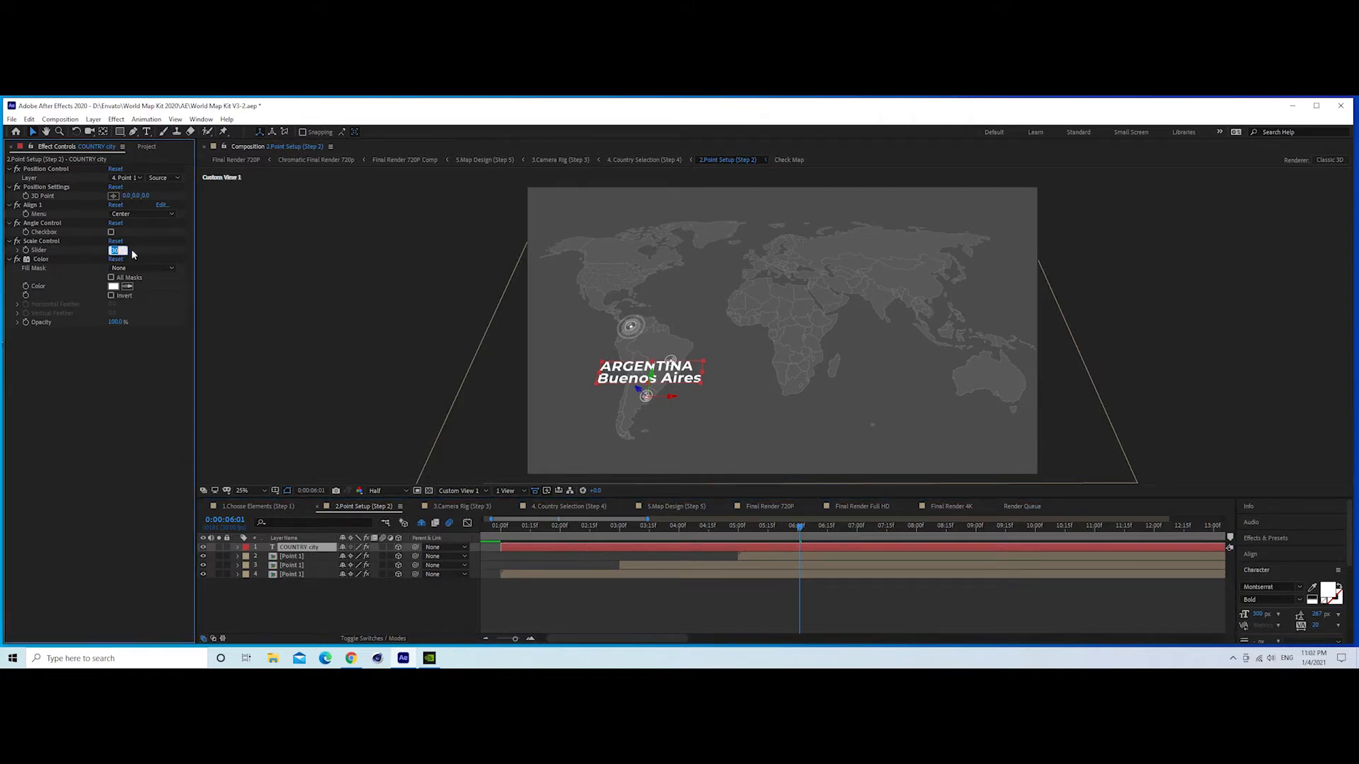
{"action": "key", "text": "Return"}
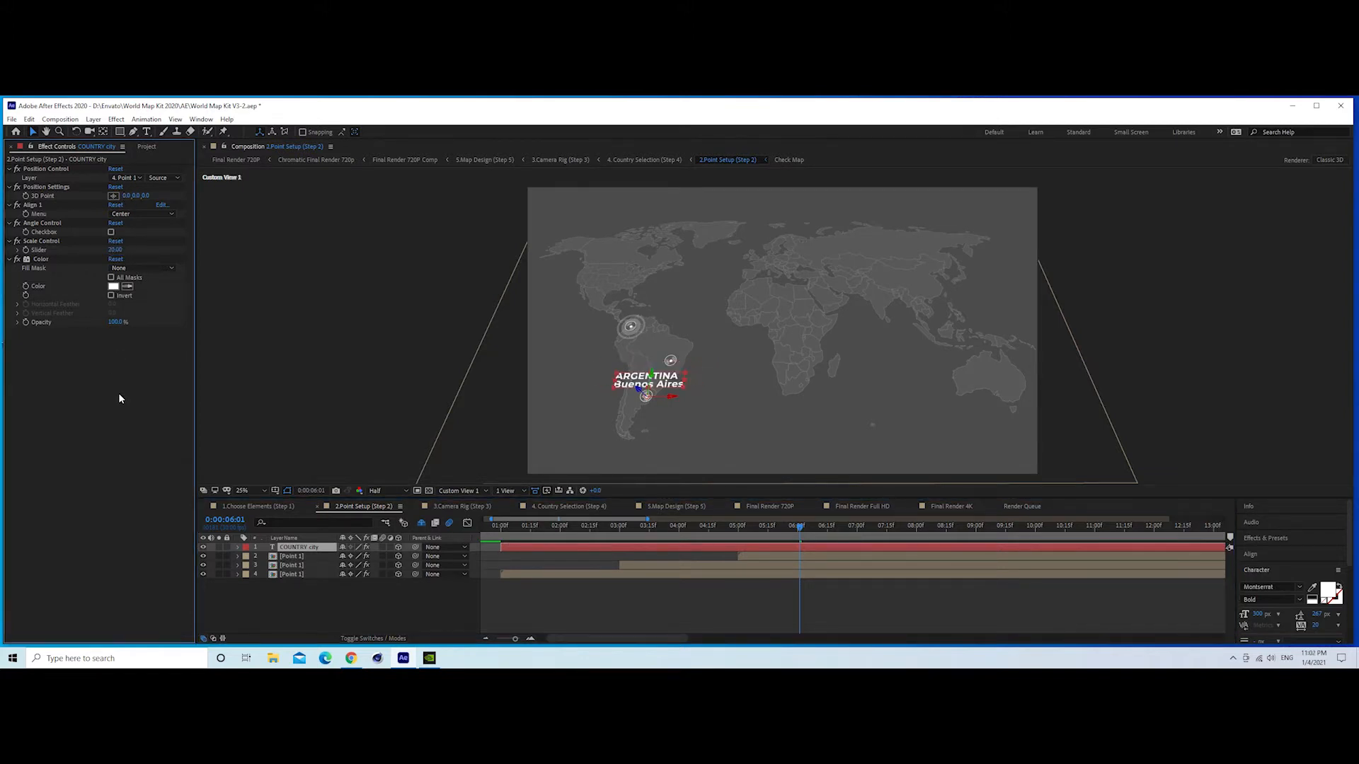
{"action": "left_click", "coordinate": [292, 626]}
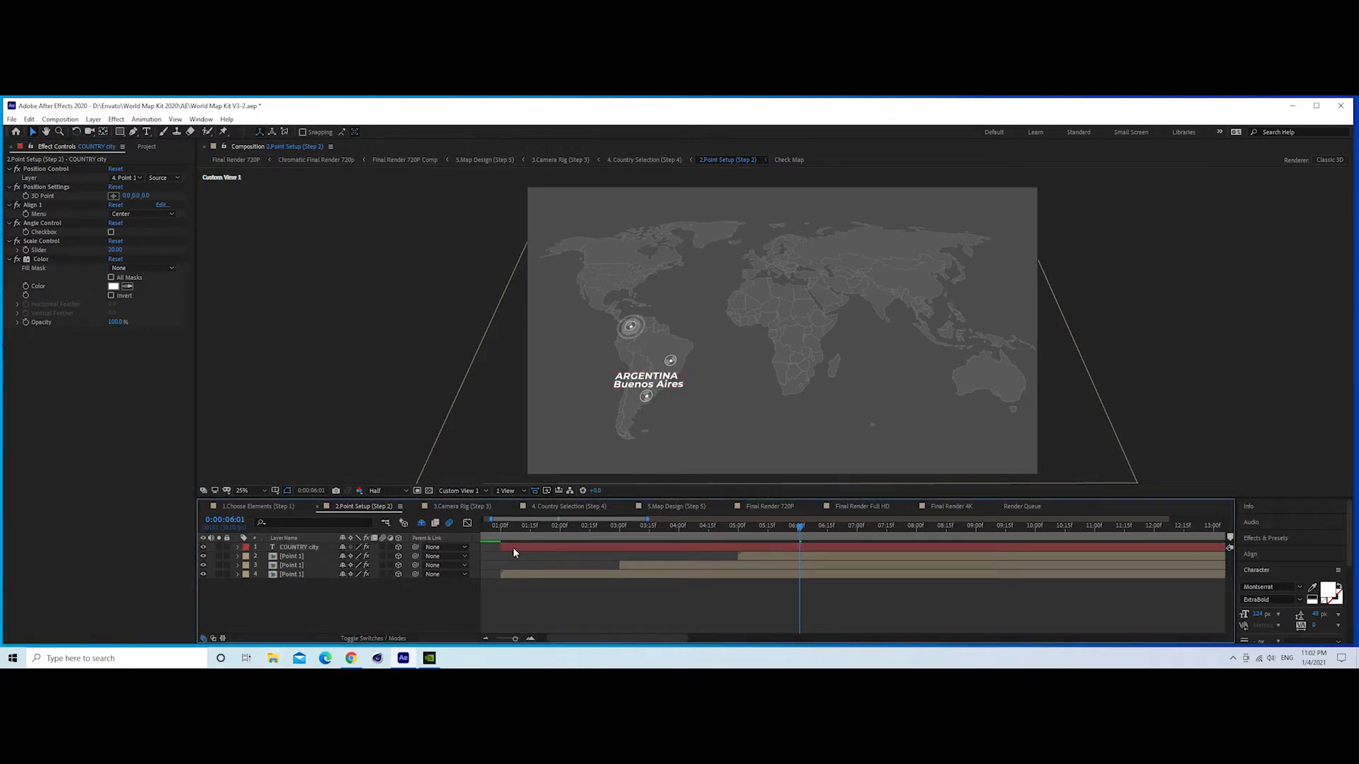
- Duplicate the Argentina text layer
{"action": "left_click", "coordinate": [517, 546]}
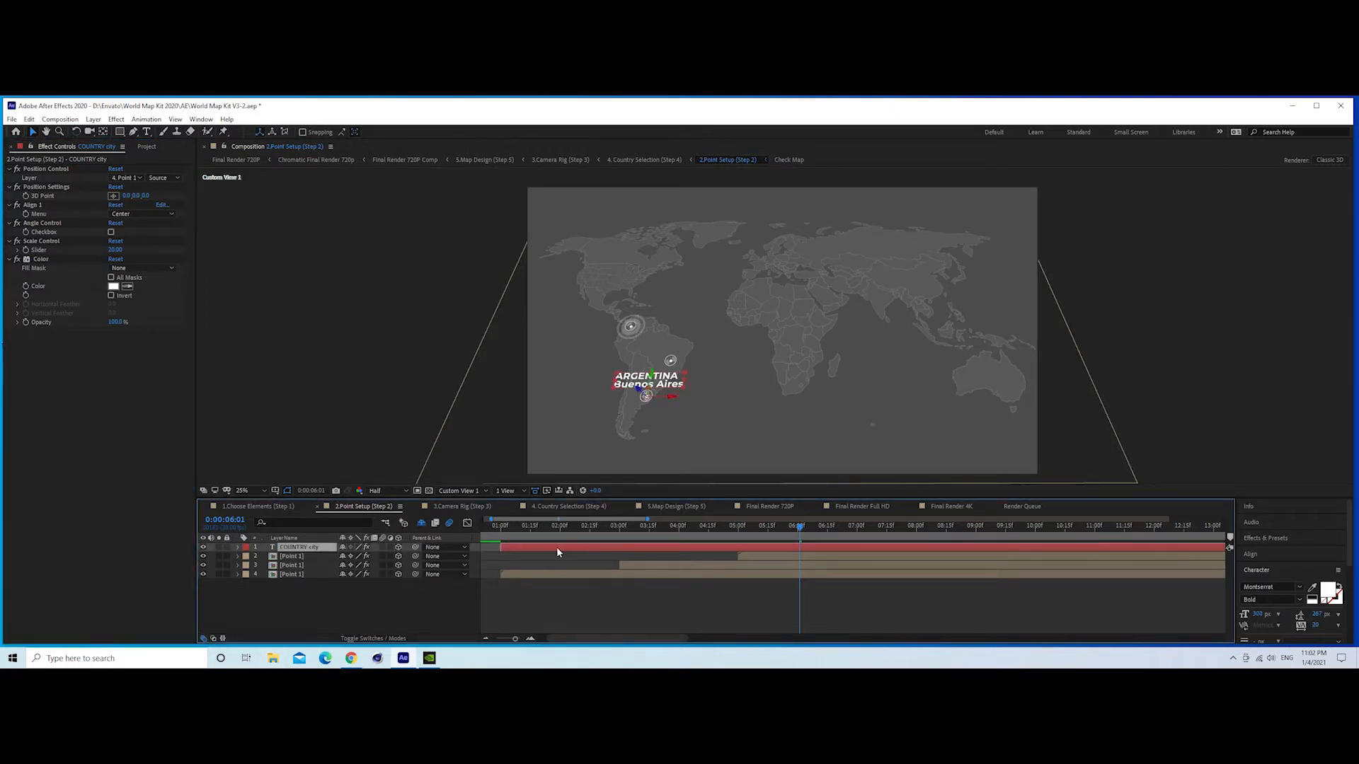
{"action": "left_click", "coordinate": [29, 119]}
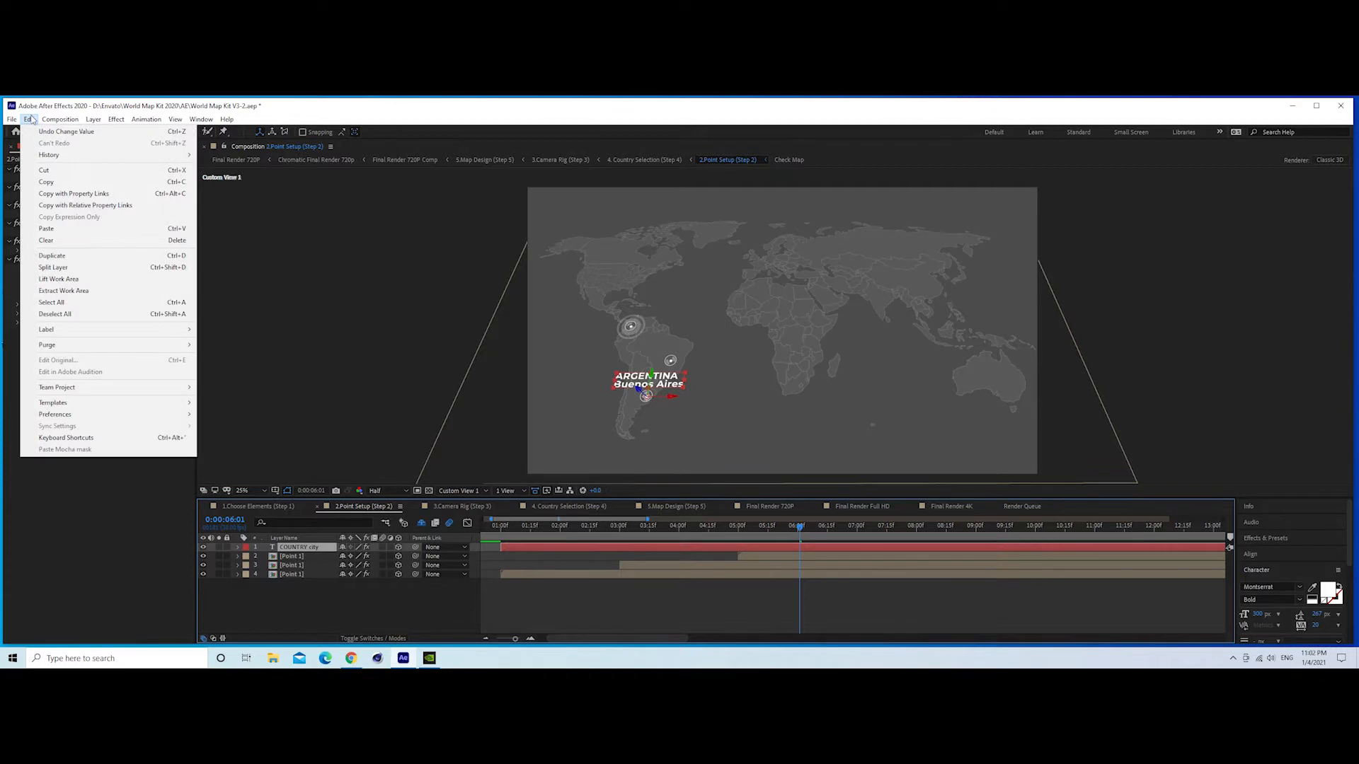
{"action": "left_click", "coordinate": [52, 255]}
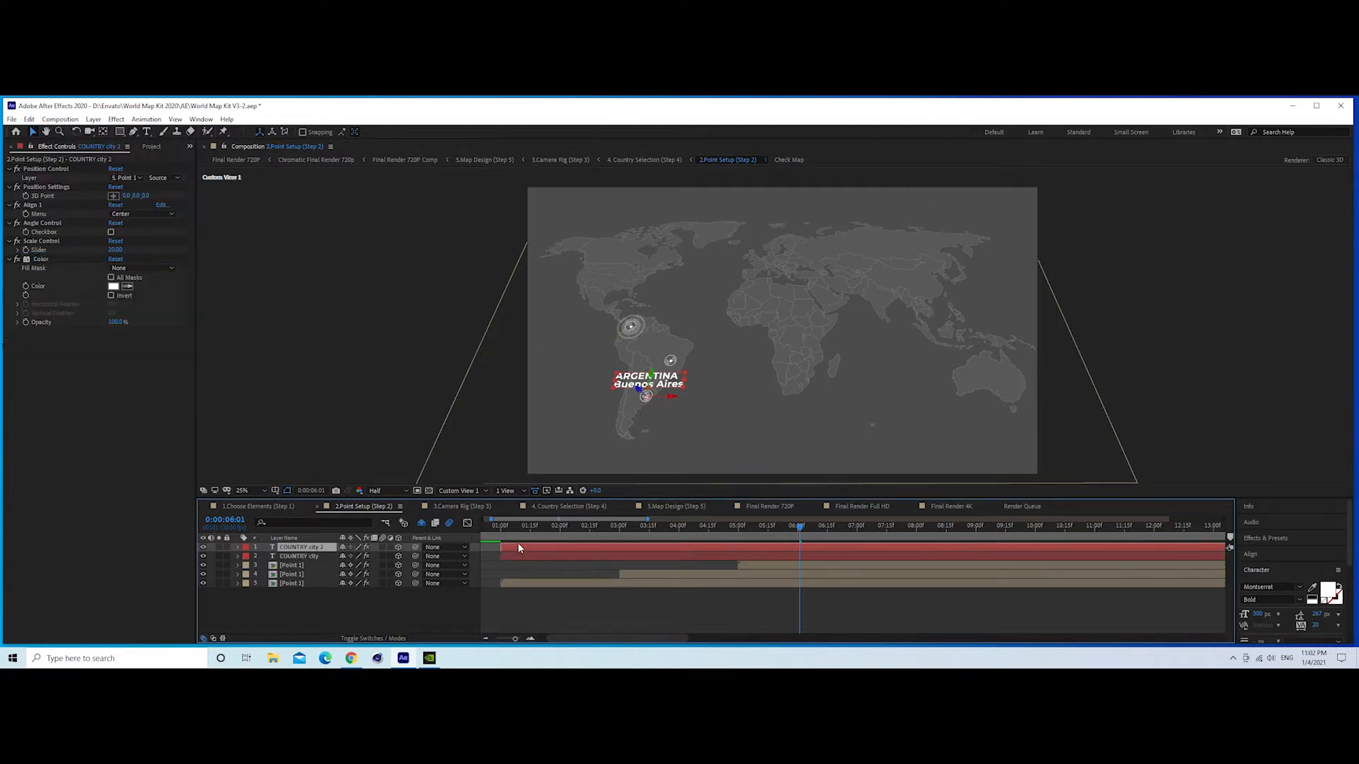
- Shift the duplicated text layer to start at 3 seconds and set its Position Control layer to 4. Point 1
{"action": "left_click_drag", "start_coordinate": [519, 548], "coordinate": [724, 533]}
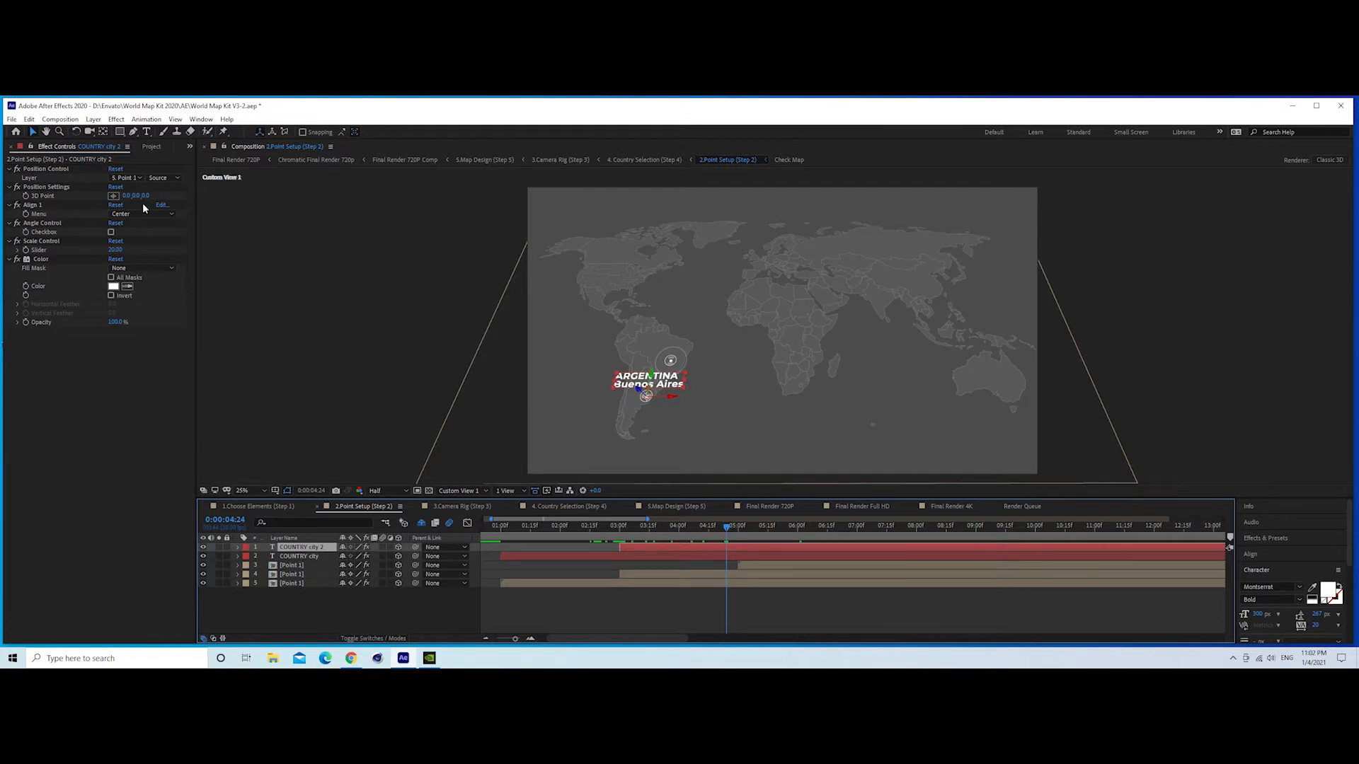
{"action": "left_click", "coordinate": [127, 178]}
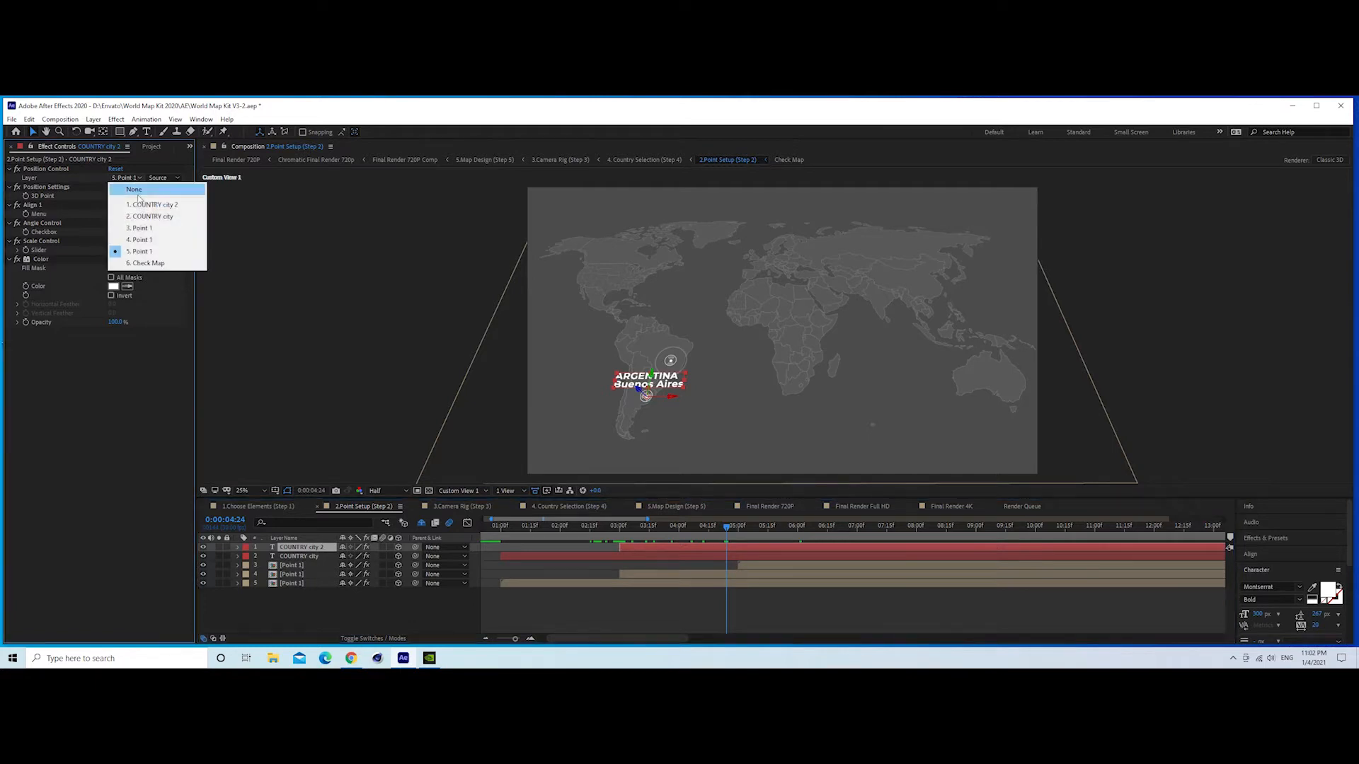
{"action": "left_click", "coordinate": [138, 240]}
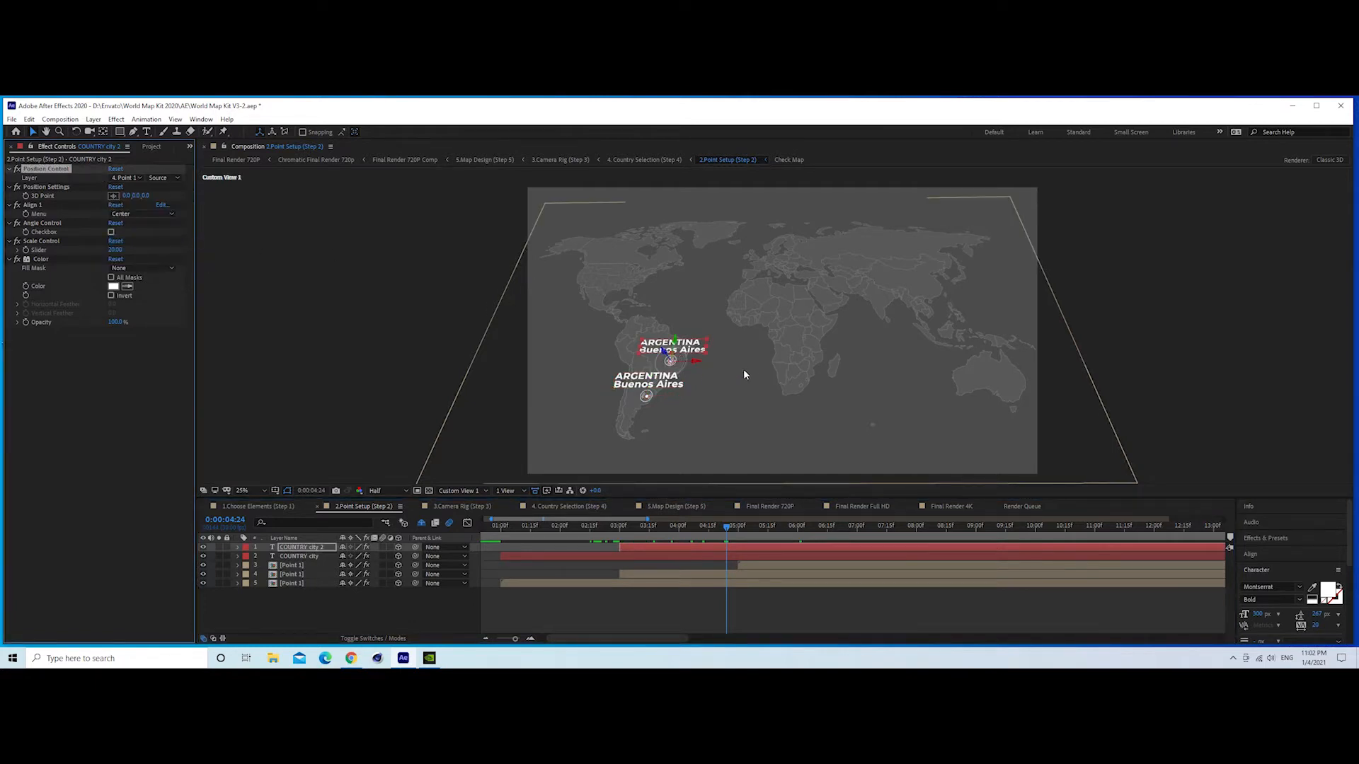
- Change the duplicated label's text to BRAZIL on the first line and Brasilia on the second, and deselect the layer
{"action": "scroll", "coordinate": [744, 375], "scroll_direction": "up", "scroll_amount": 2}
{"action": "left_click_drag", "start_coordinate": [634, 375], "coordinate": [804, 358]}
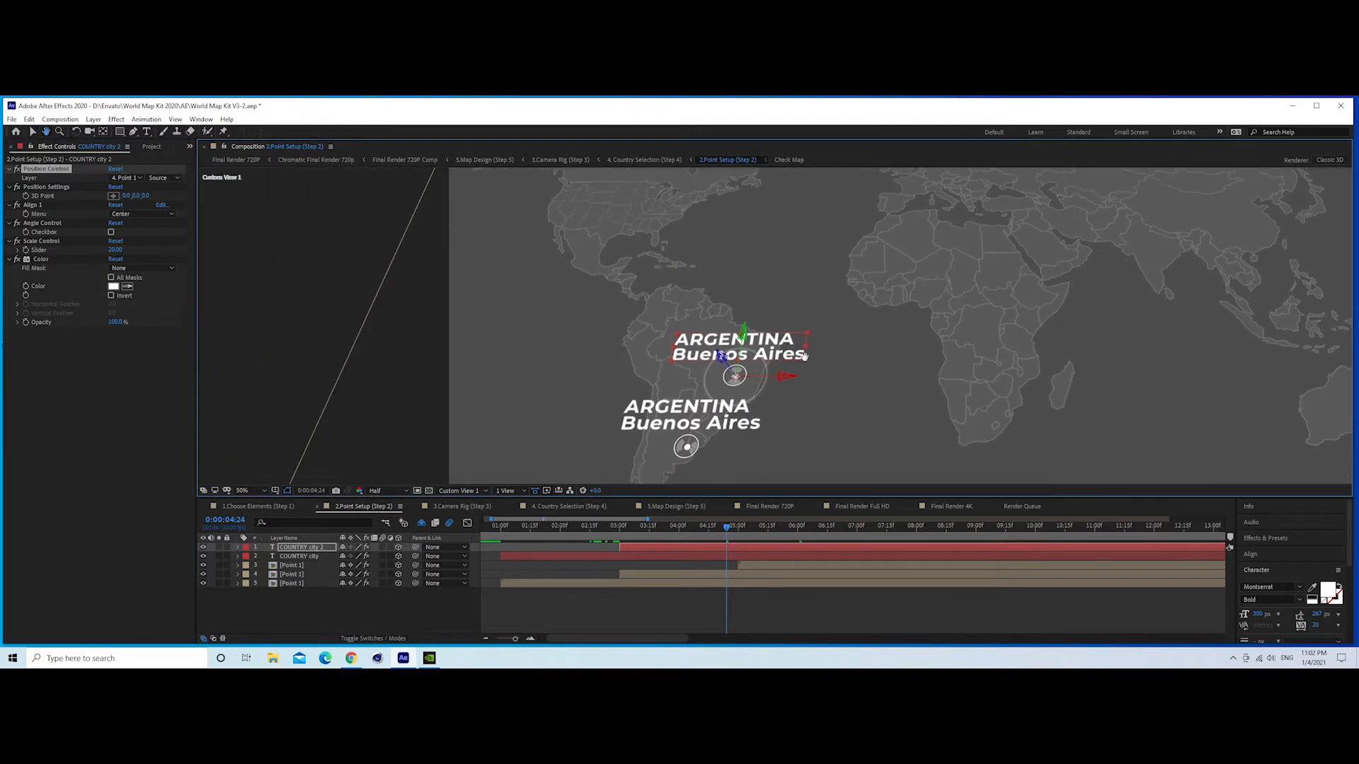
{"action": "left_click", "coordinate": [146, 132]}
{"action": "left_click_drag", "start_coordinate": [793, 341], "coordinate": [679, 342]}
{"action": "type", "text": "BRAZIL"}
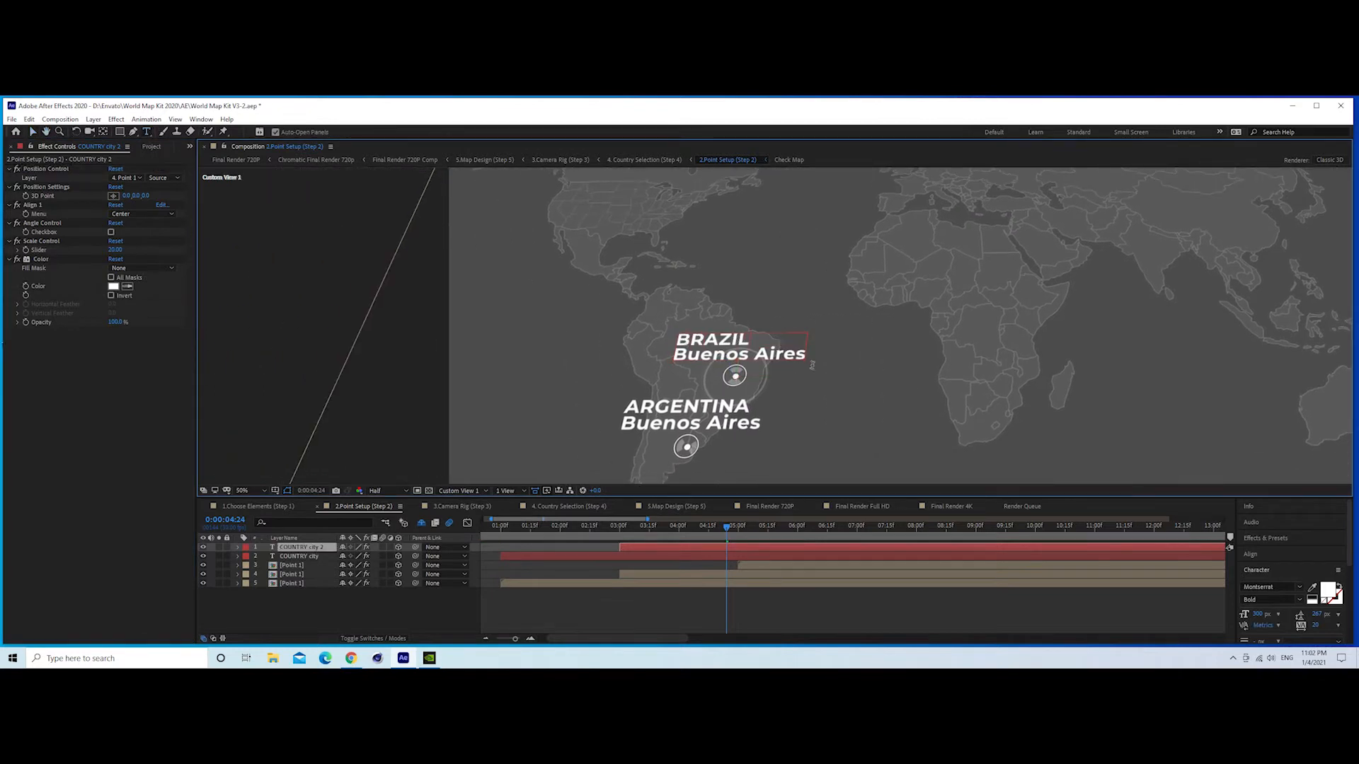
{"action": "left_click_drag", "start_coordinate": [811, 364], "coordinate": [683, 360]}
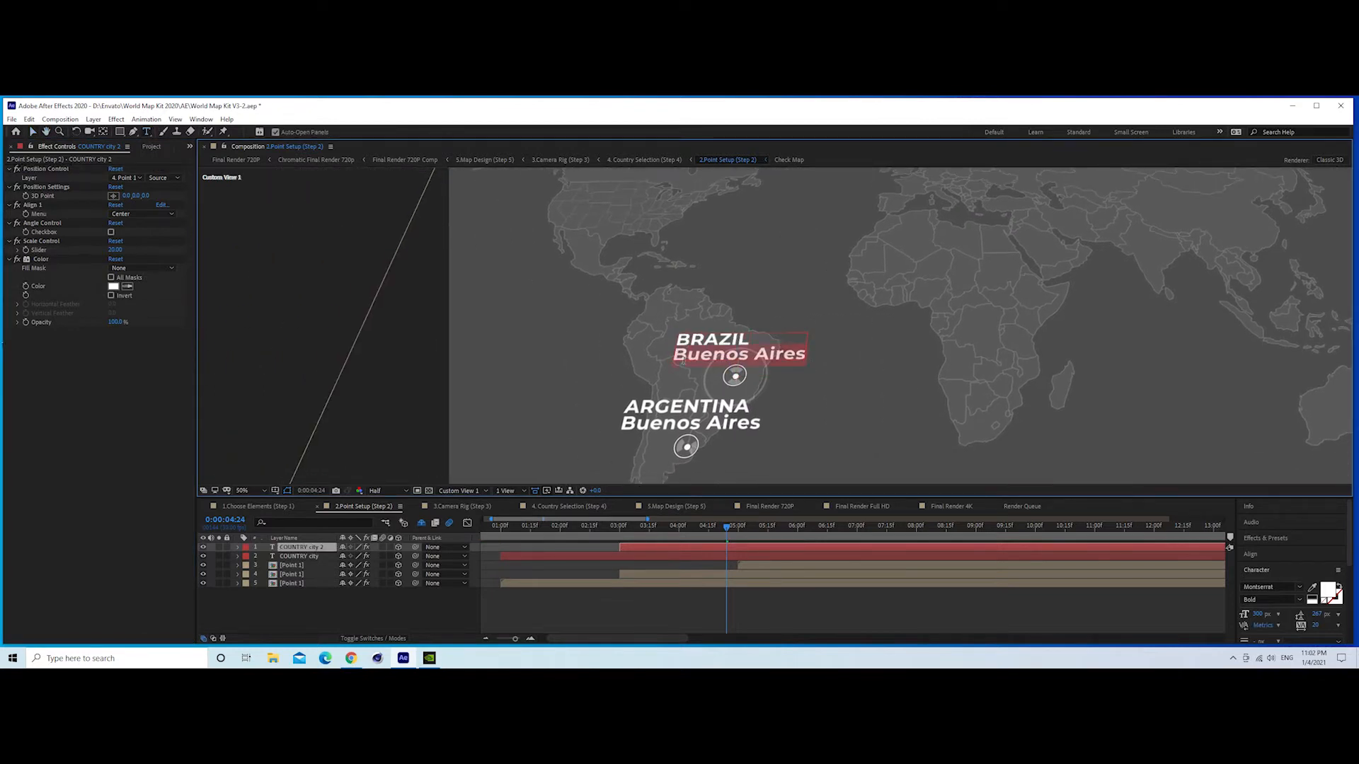
{"action": "type", "text": "Brasilia"}
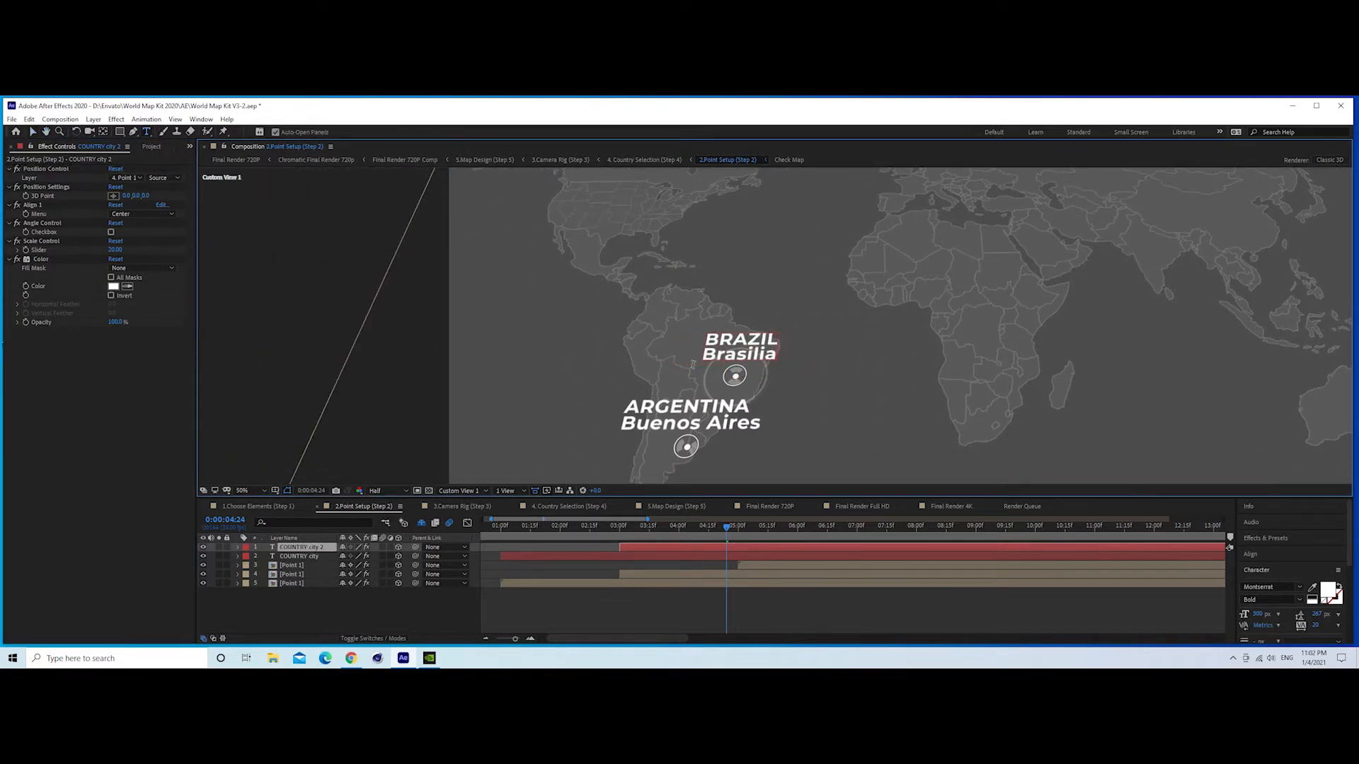
{"action": "left_click", "coordinate": [32, 132]}
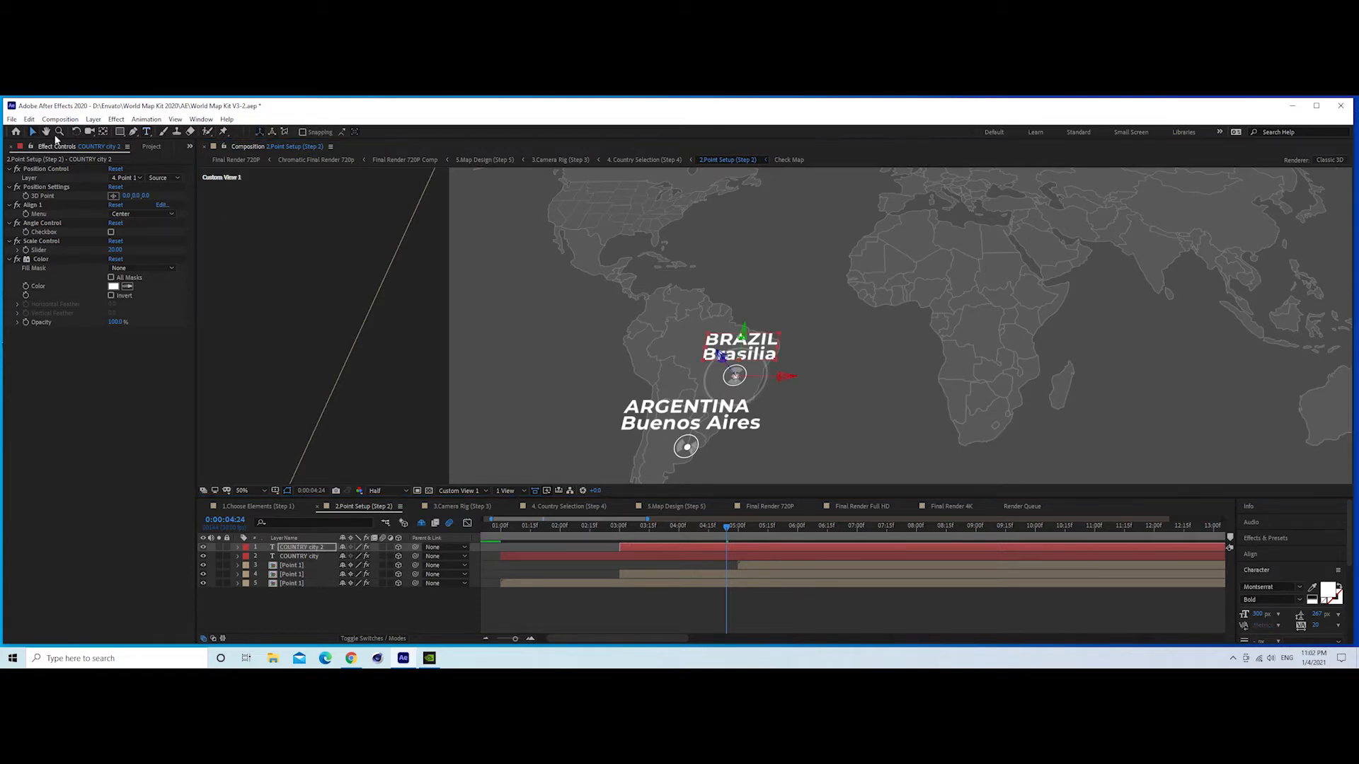
{"action": "left_click", "coordinate": [296, 607]}
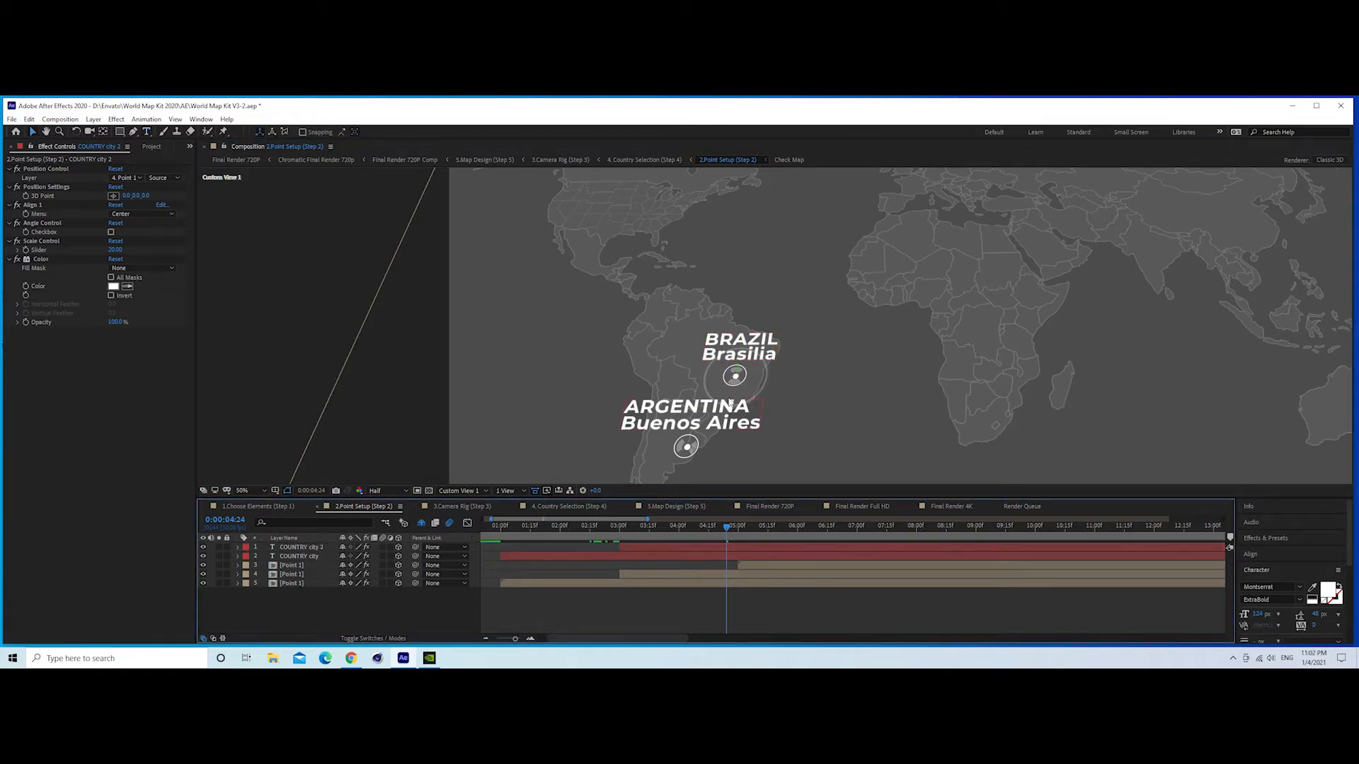
{"action": "key", "text": "comma"}
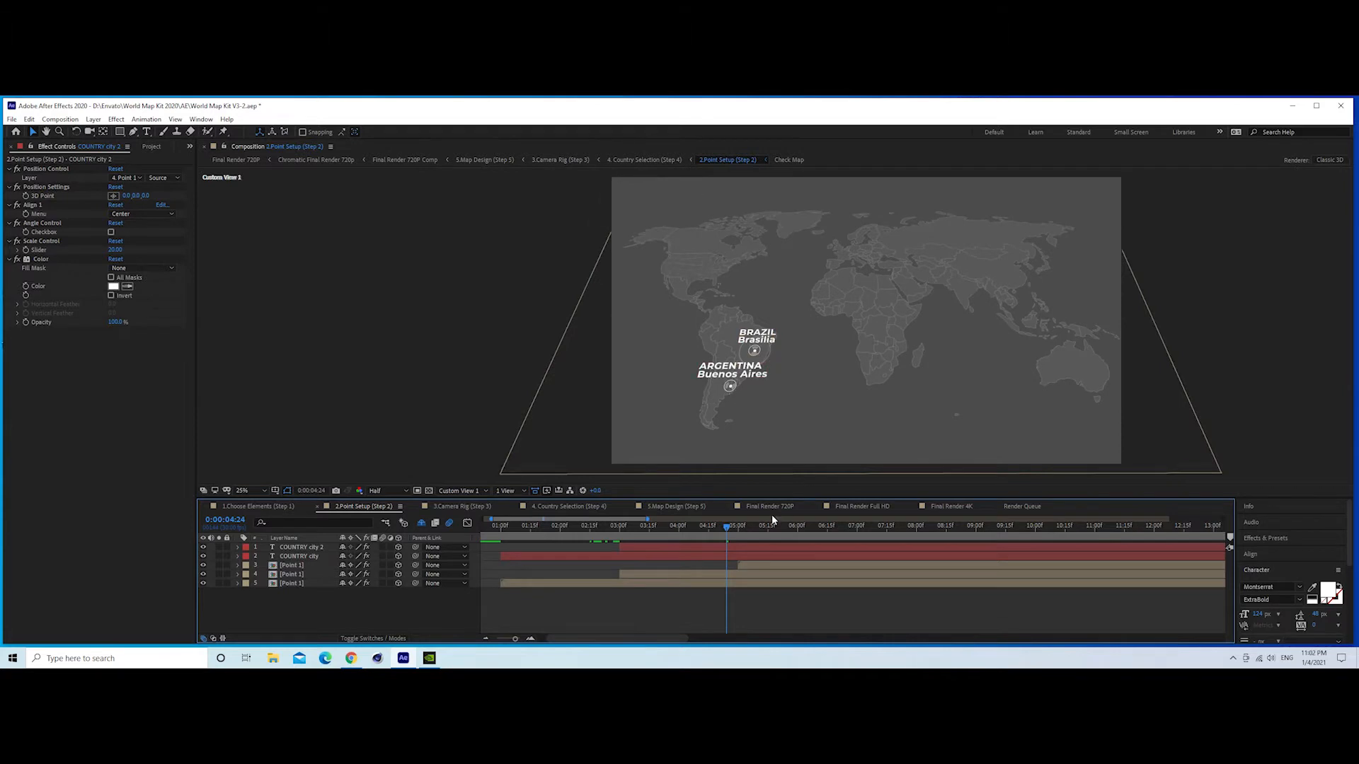
- Move the current time to 5 seconds and duplicate the Brazil text layer
{"action": "left_click_drag", "start_coordinate": [736, 528], "coordinate": [739, 528]}
{"action": "left_click", "coordinate": [698, 546]}
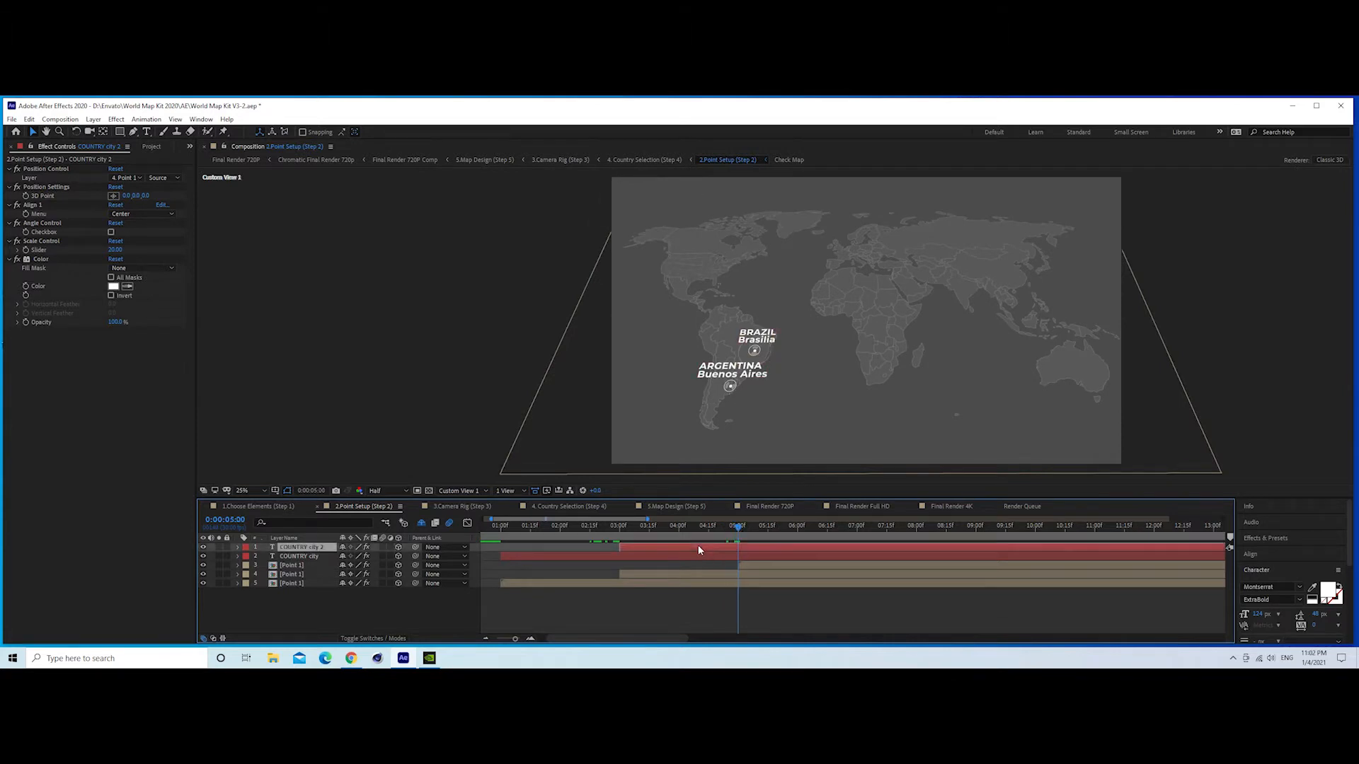
{"action": "left_click", "coordinate": [29, 119]}
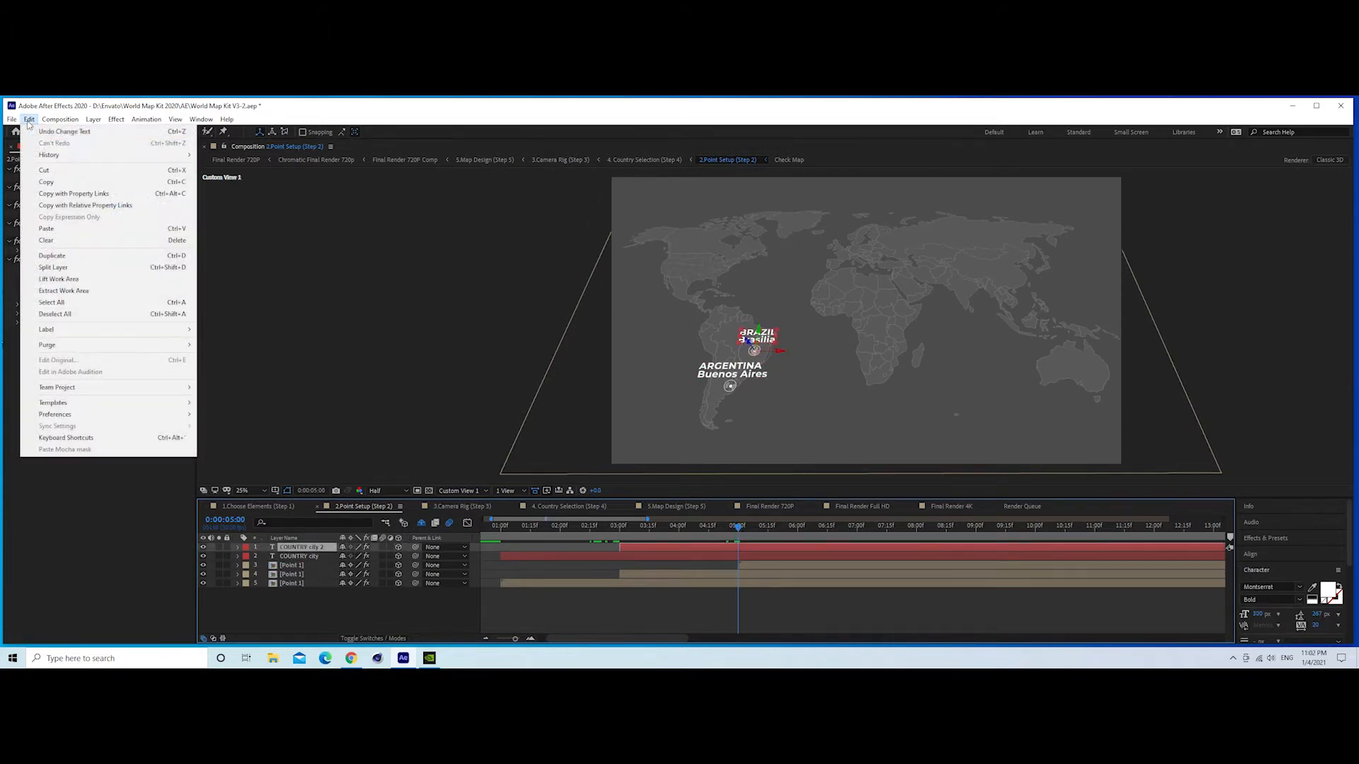
{"action": "left_click", "coordinate": [53, 256]}
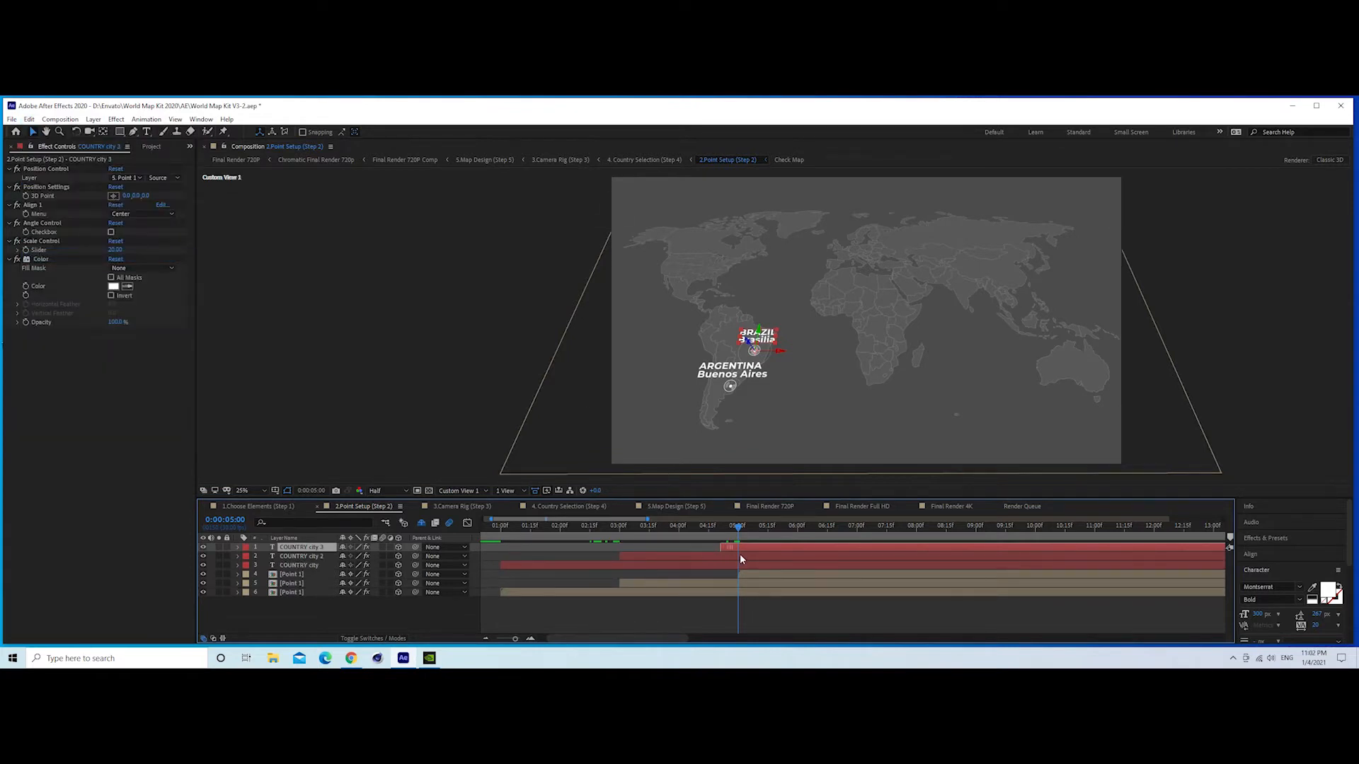
- Shift the new text layer to start at 5 seconds and set its Position Control layer to 4. Point 1
{"action": "left_click_drag", "start_coordinate": [741, 560], "coordinate": [864, 532]}
{"action": "left_click", "coordinate": [121, 179]}
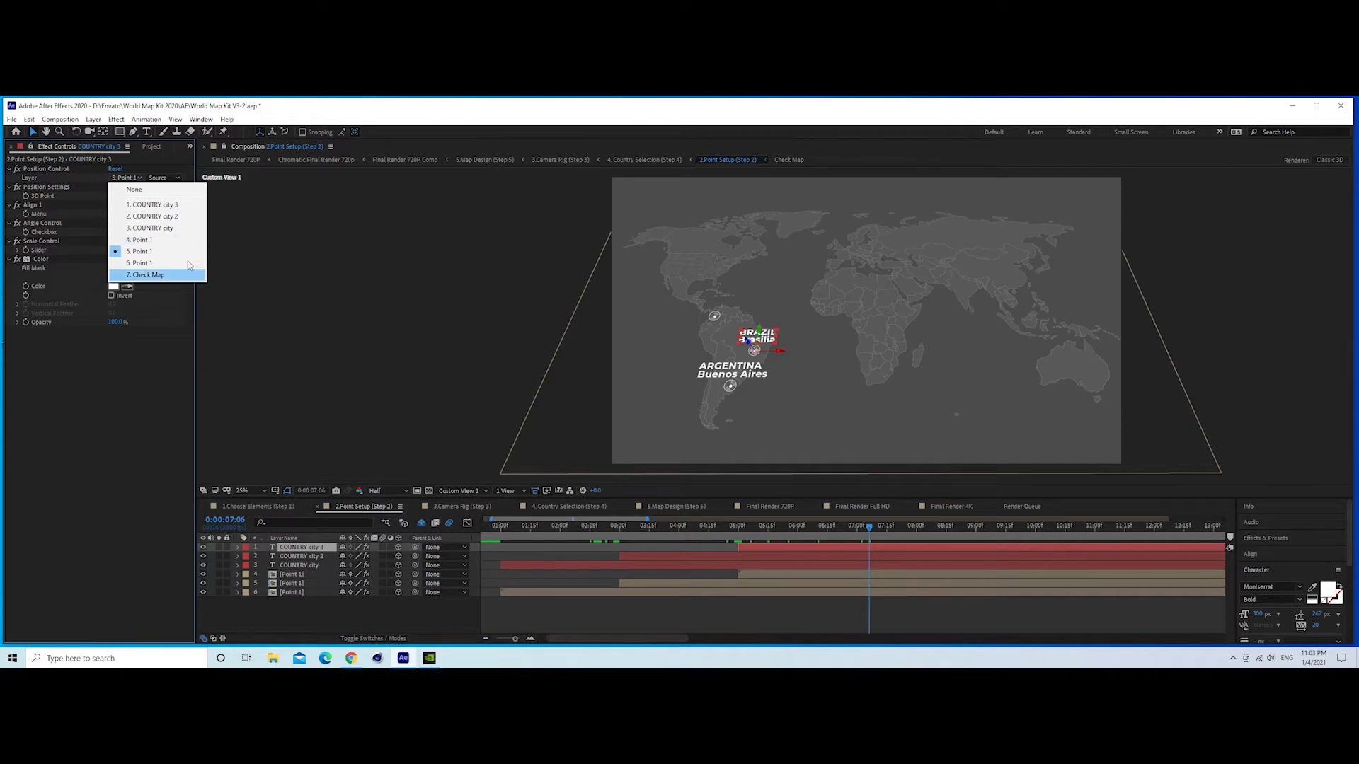
{"action": "left_click", "coordinate": [155, 243]}
{"action": "left_click", "coordinate": [749, 573]}
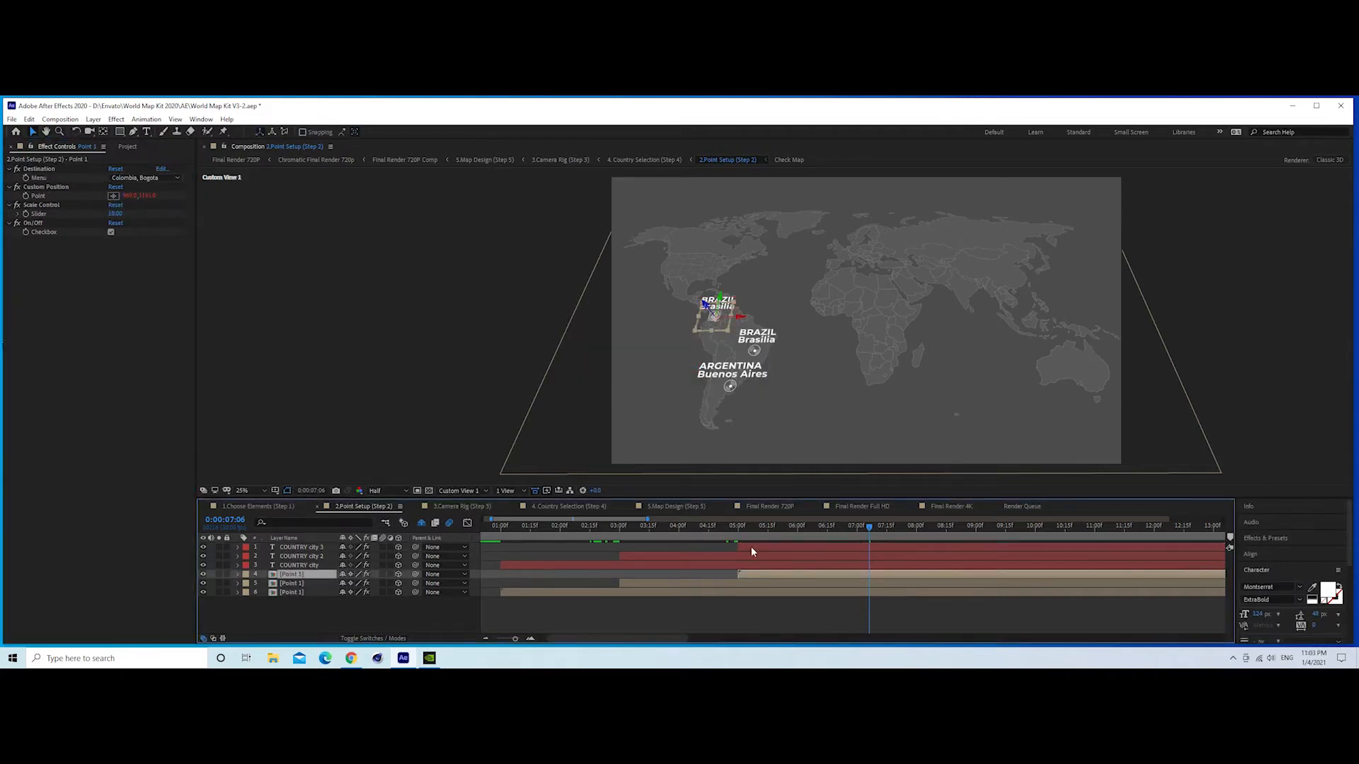
- Change the third label's text to COLOMBIA on the first line and Bogota on the second, and deselect the layer
{"action": "left_click", "coordinate": [750, 547]}
{"action": "scroll", "coordinate": [694, 276], "scroll_direction": "up", "scroll_amount": 1}
{"action": "left_click_drag", "start_coordinate": [692, 276], "coordinate": [809, 321]}
{"action": "double_click", "coordinate": [809, 322]}
{"action": "double_click", "coordinate": [808, 321]}
{"action": "type", "text": "COLOMBIA "}
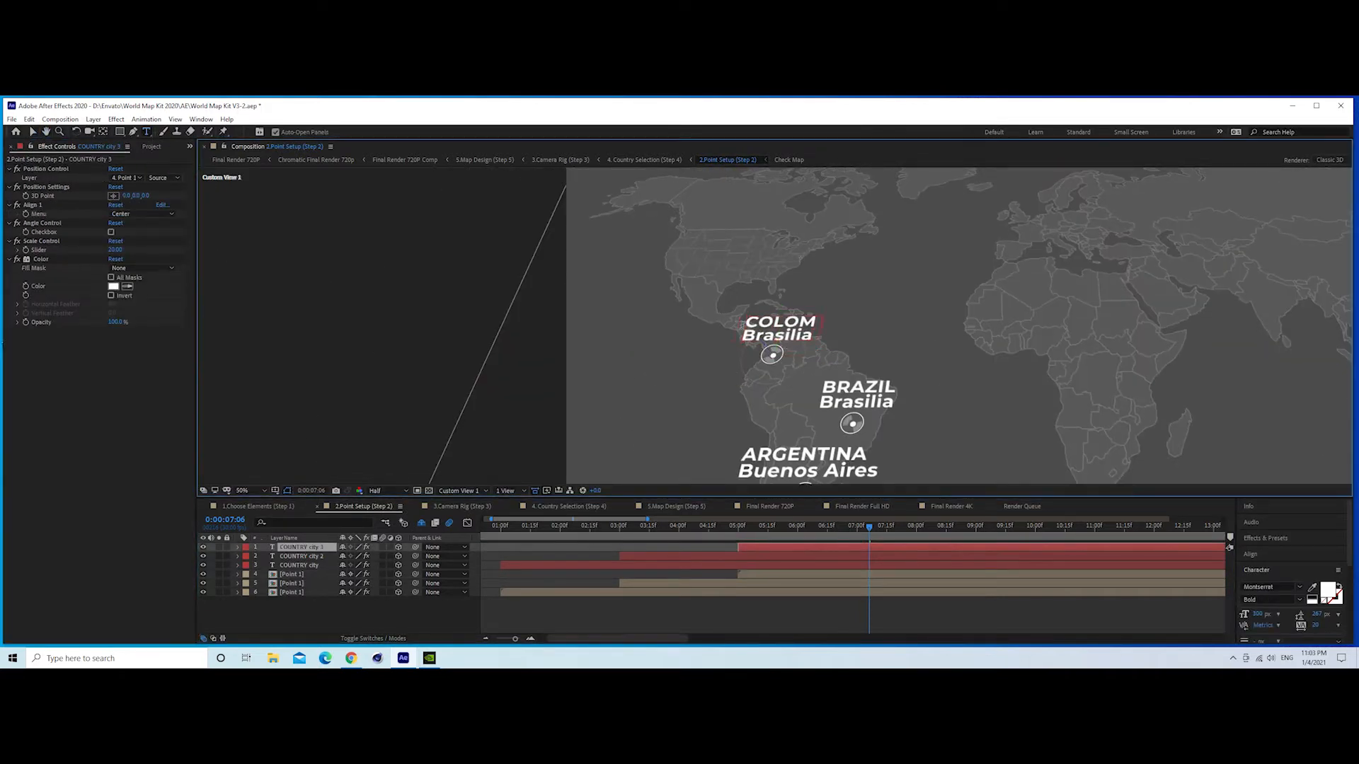
{"action": "type", "text": "Bogota"}
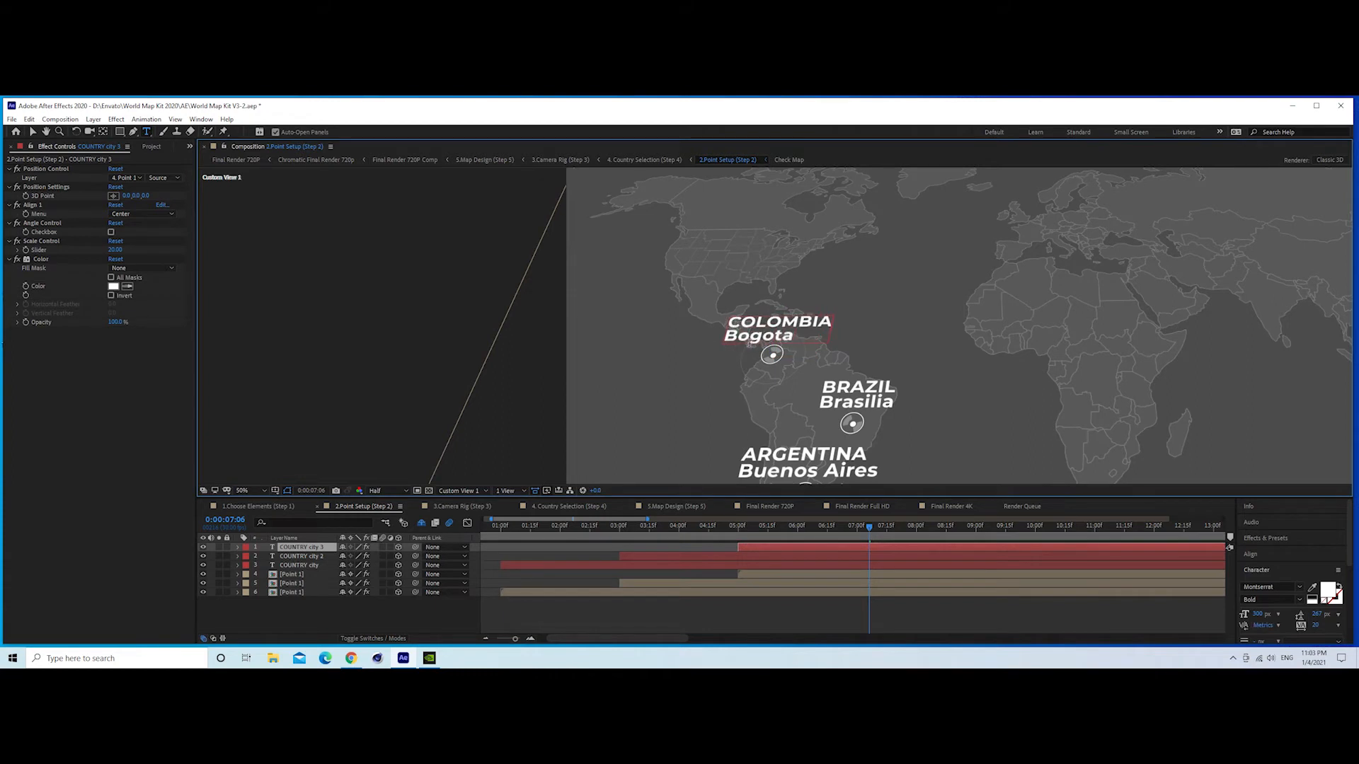
{"action": "left_click", "coordinate": [33, 132]}
{"action": "left_click", "coordinate": [343, 617]}
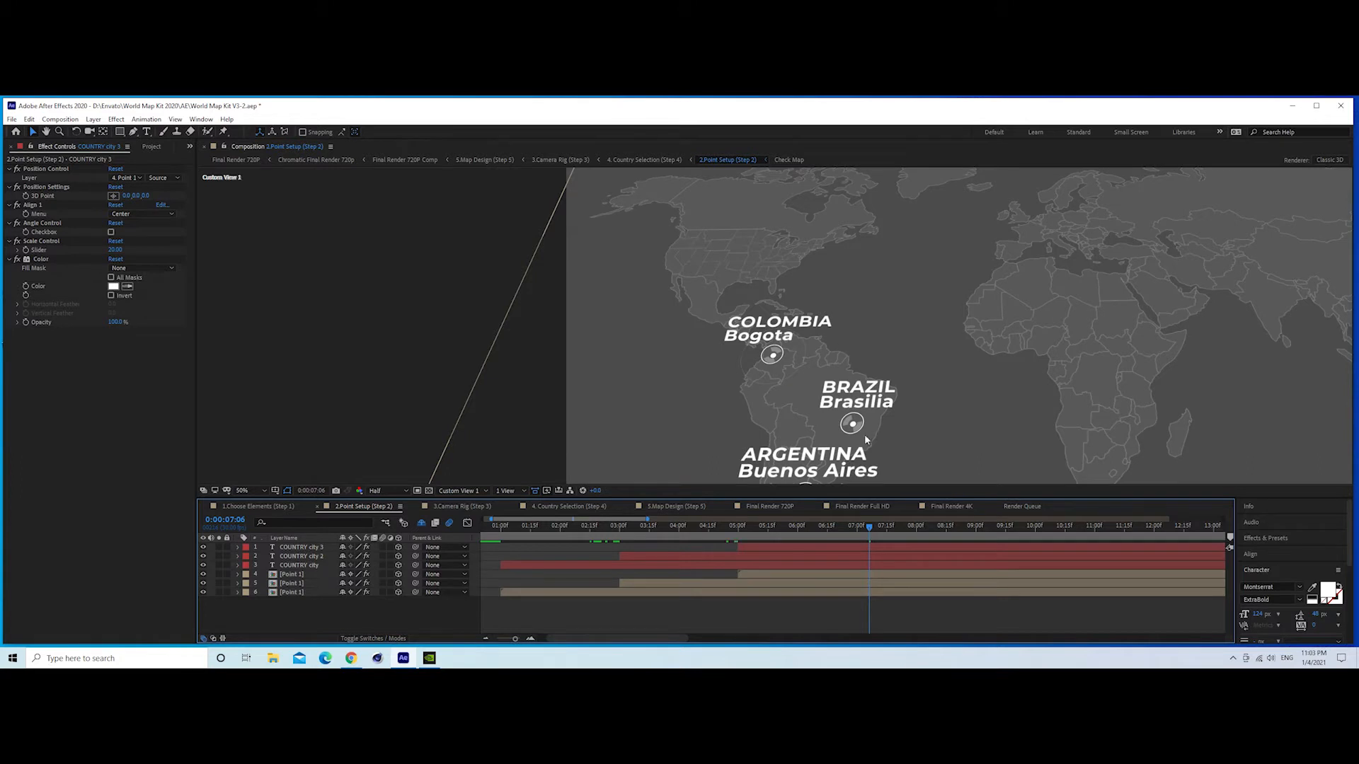
{"action": "scroll", "coordinate": [801, 350], "scroll_direction": "down", "scroll_amount": 2}
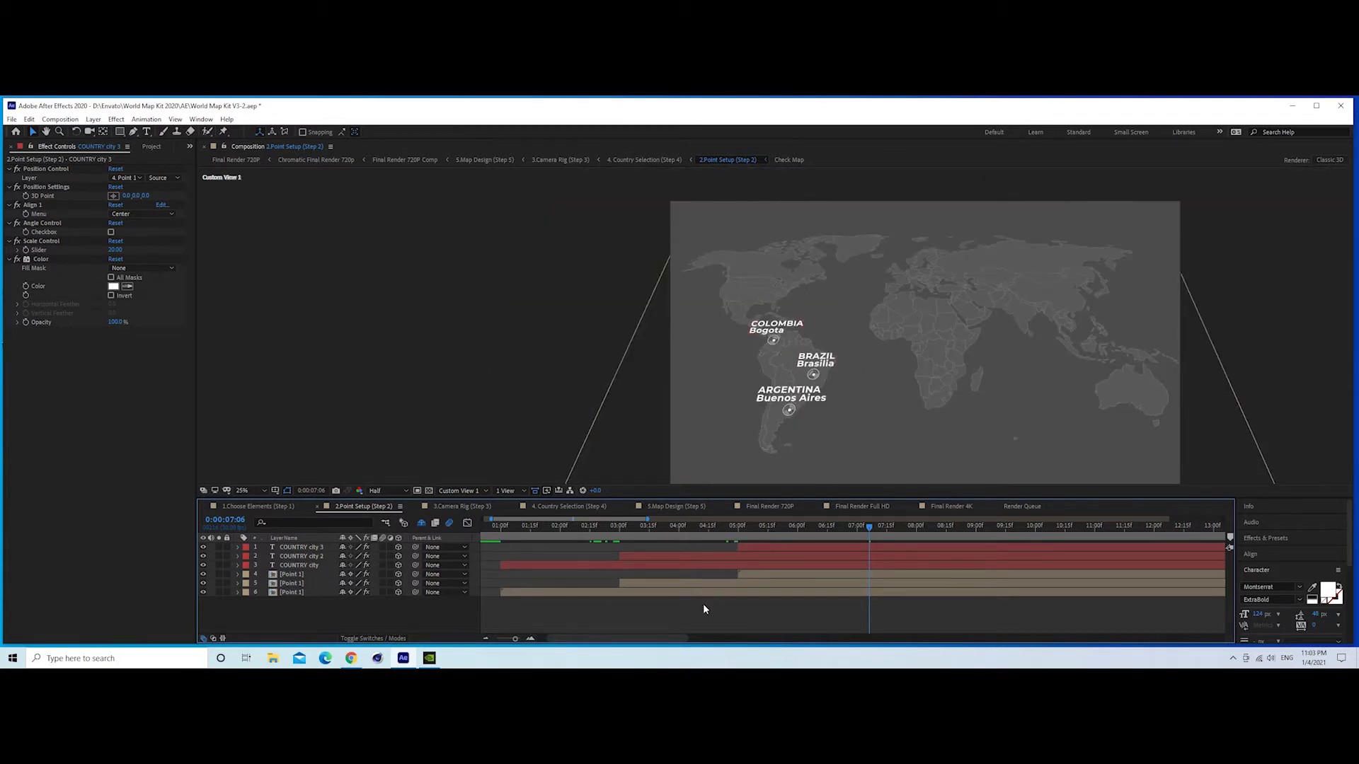
- Enable the Angle Control checkbox on the Argentina, Brazil and Colombia labels so they lie flat on the map
{"action": "left_click", "coordinate": [624, 566]}
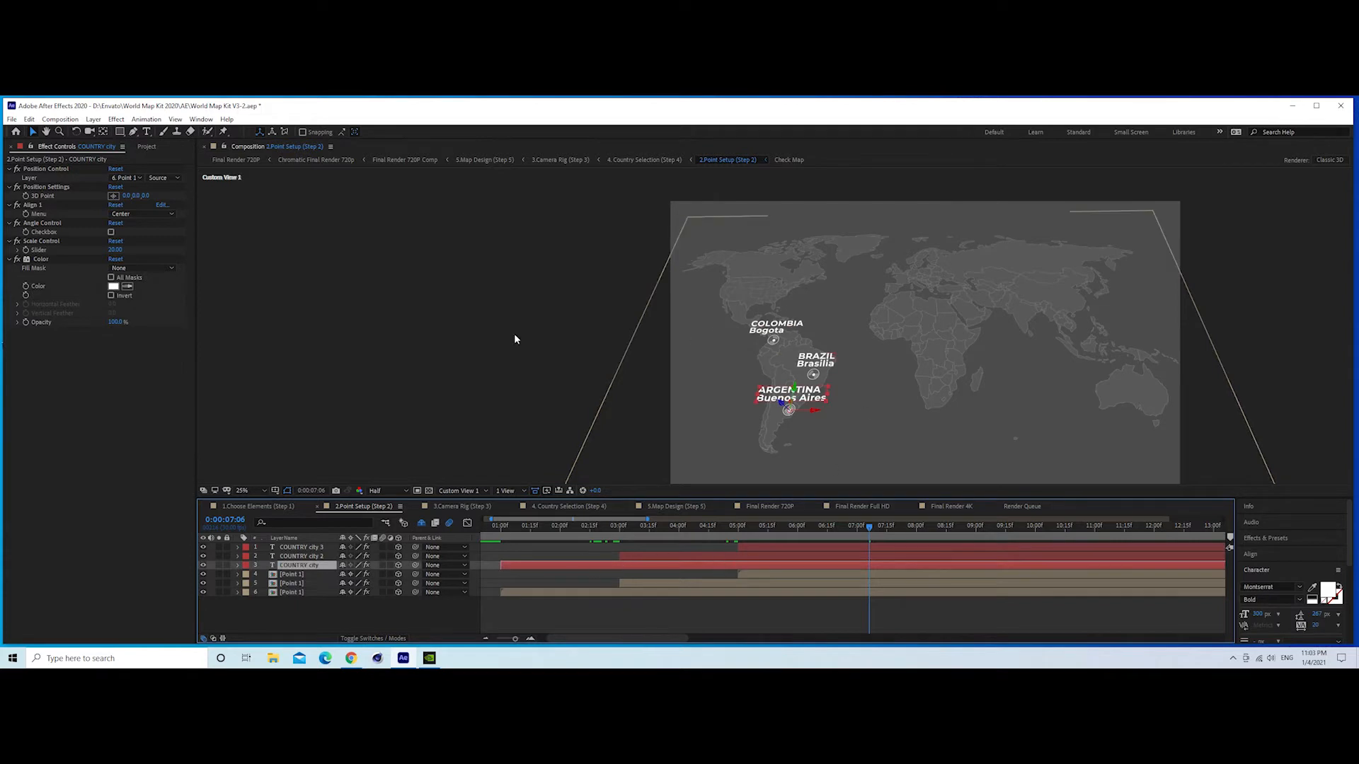
{"action": "left_click", "coordinate": [111, 232]}
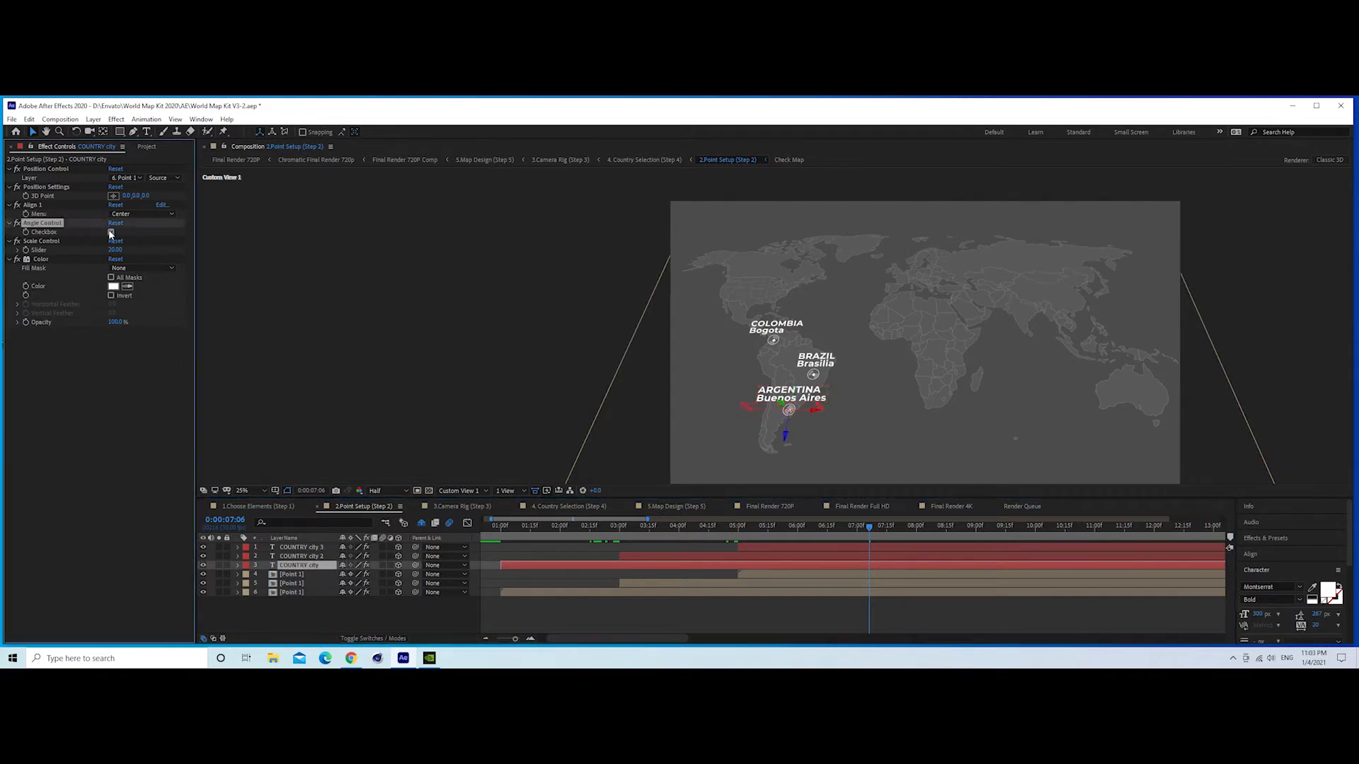
{"action": "left_click", "coordinate": [680, 556]}
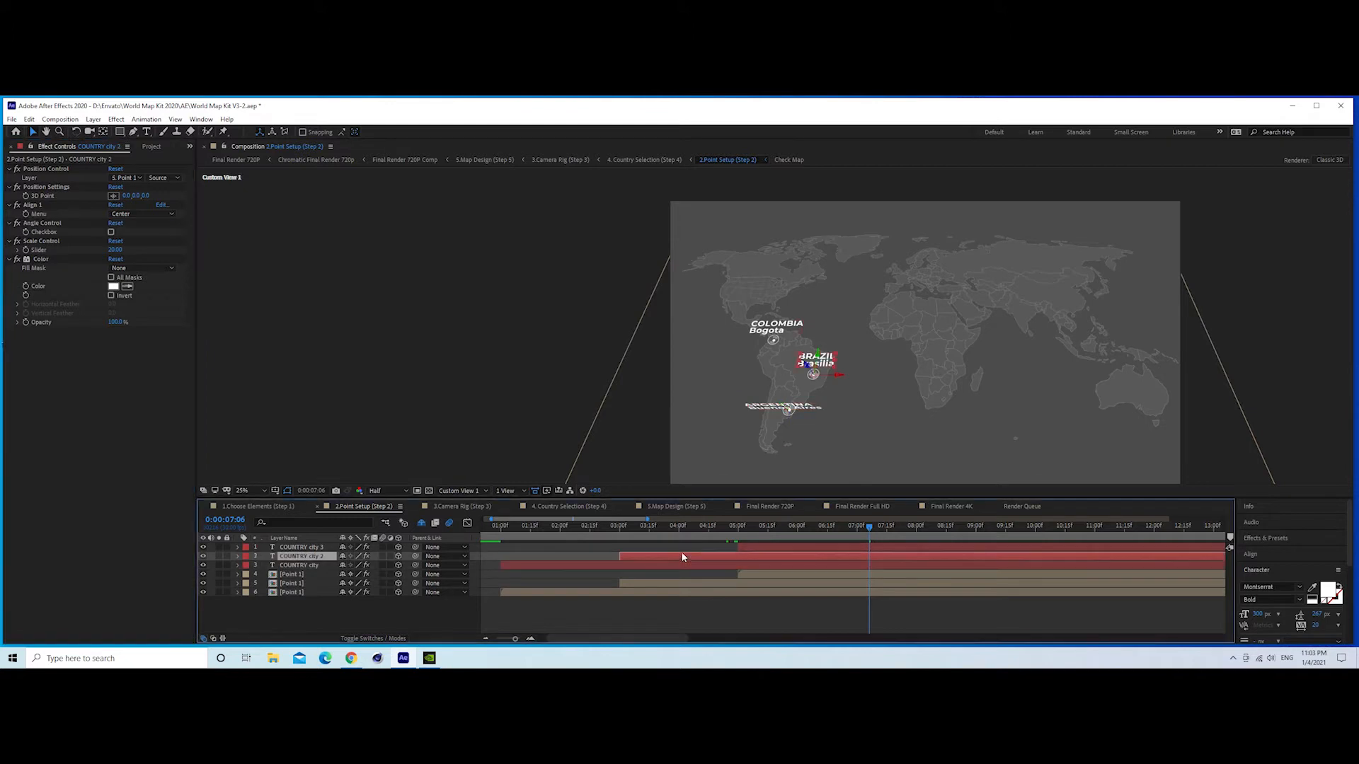
{"action": "left_click", "coordinate": [111, 232]}
{"action": "left_click", "coordinate": [747, 550]}
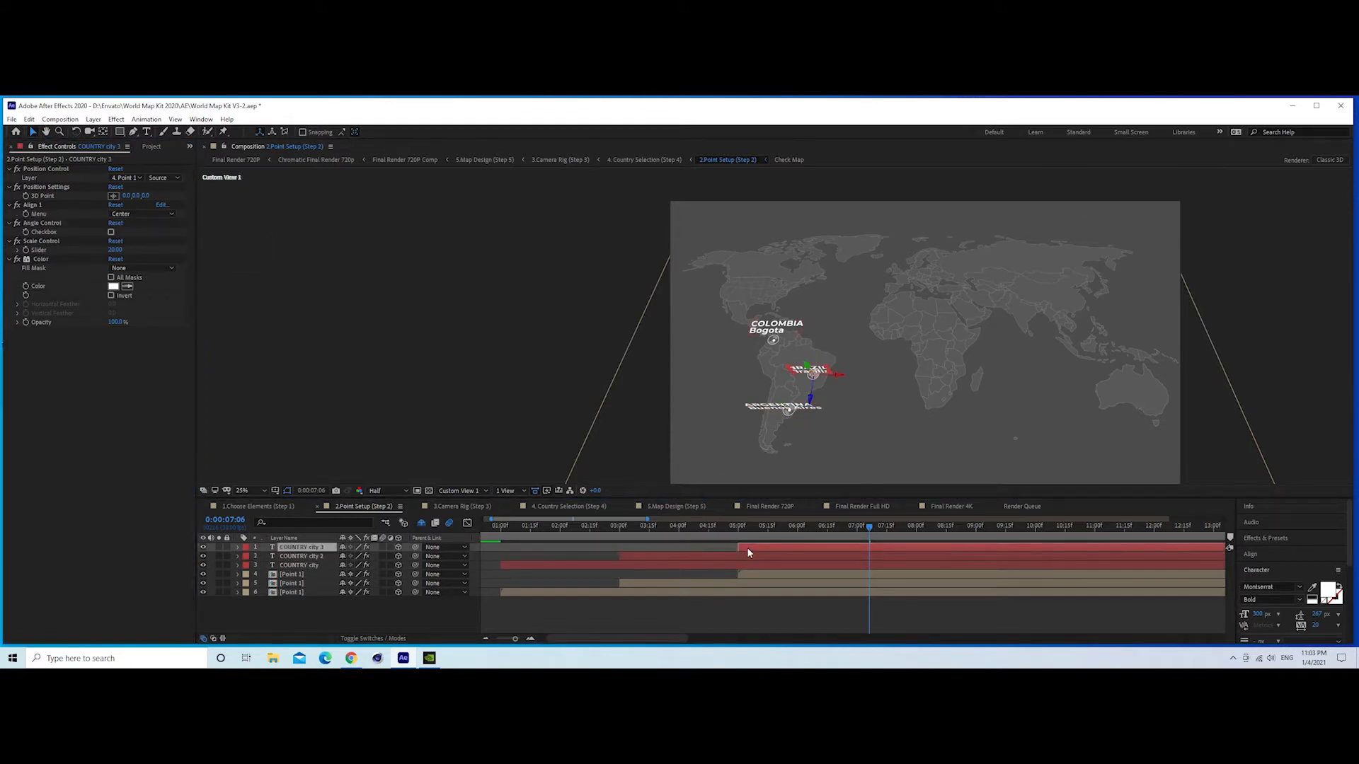
{"action": "left_click", "coordinate": [111, 233]}
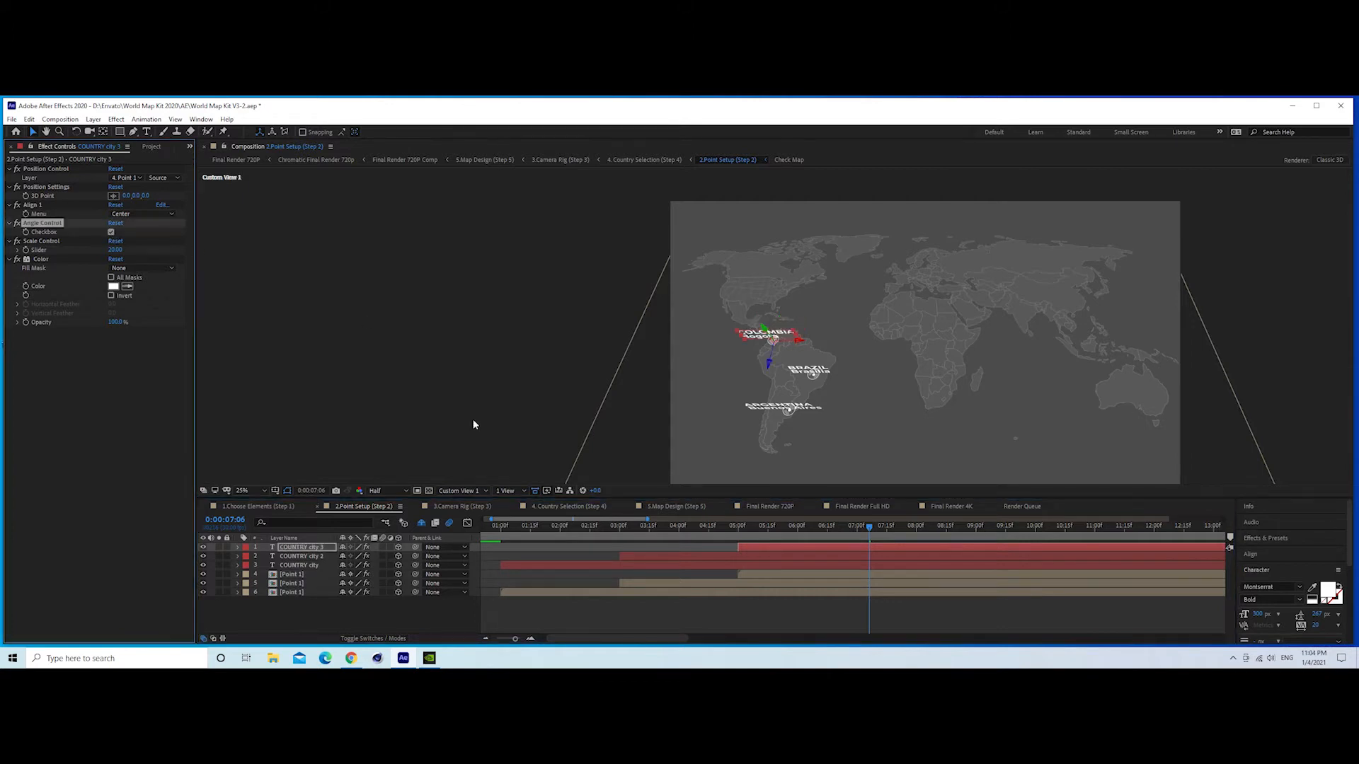
{"action": "left_click", "coordinate": [337, 613]}
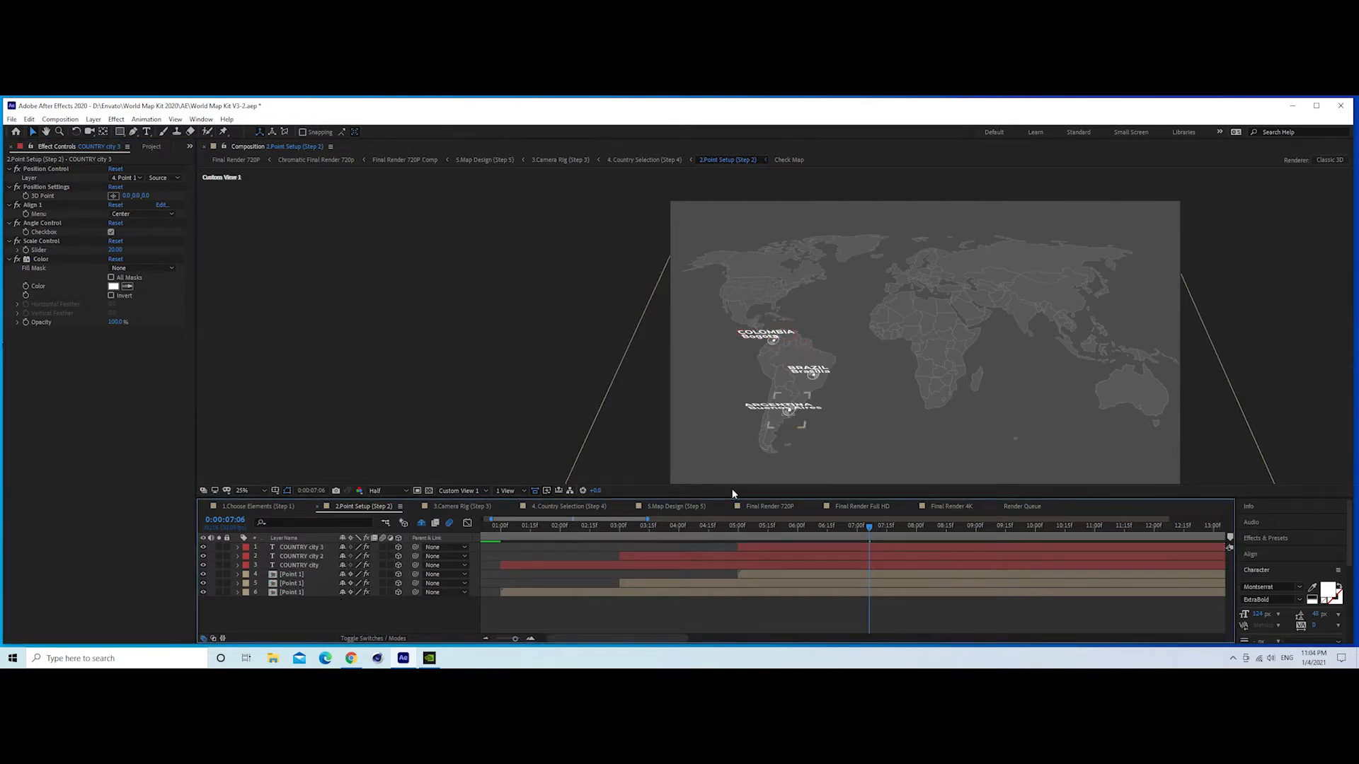
- Preview the staggered marker and label animation on the timeline up to about 7 seconds
{"action": "scroll", "coordinate": [615, 547], "scroll_direction": "down", "scroll_amount": 4}
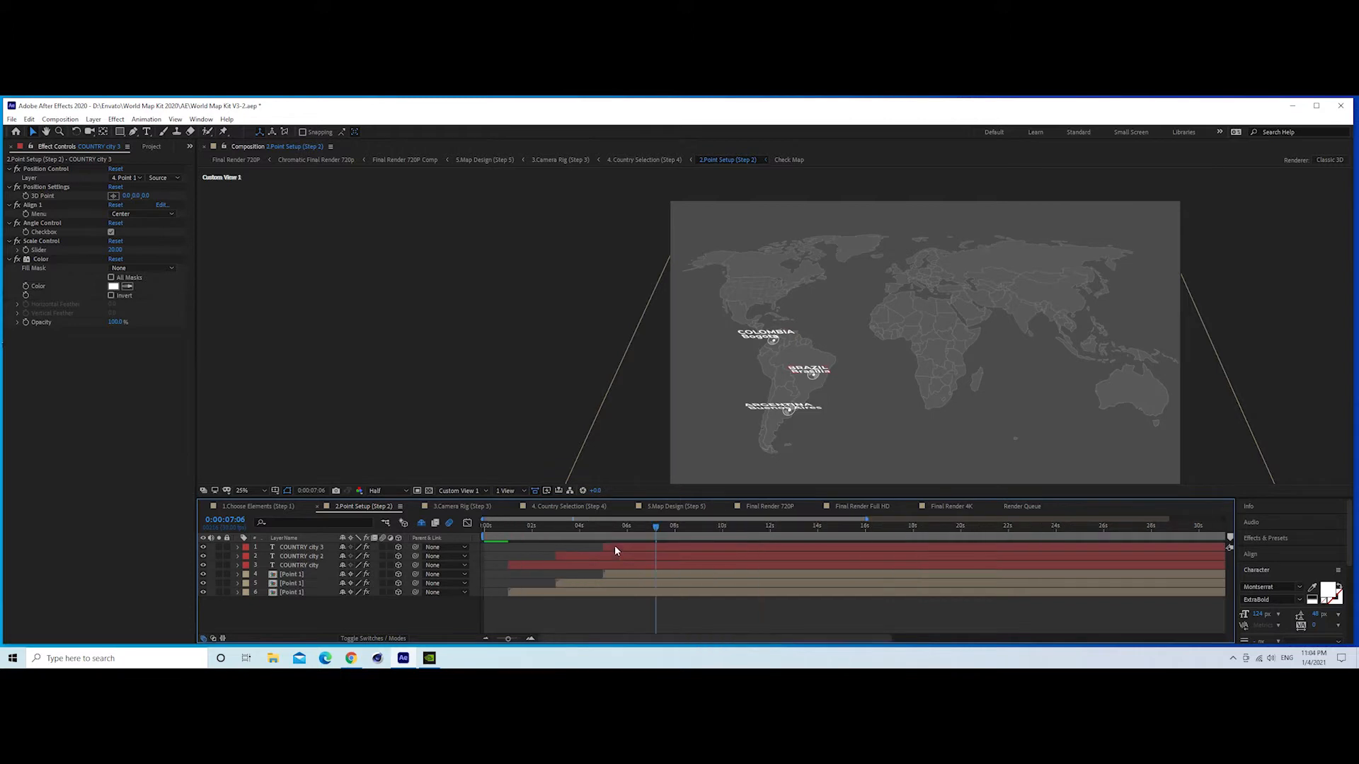
{"action": "key", "text": "space"}
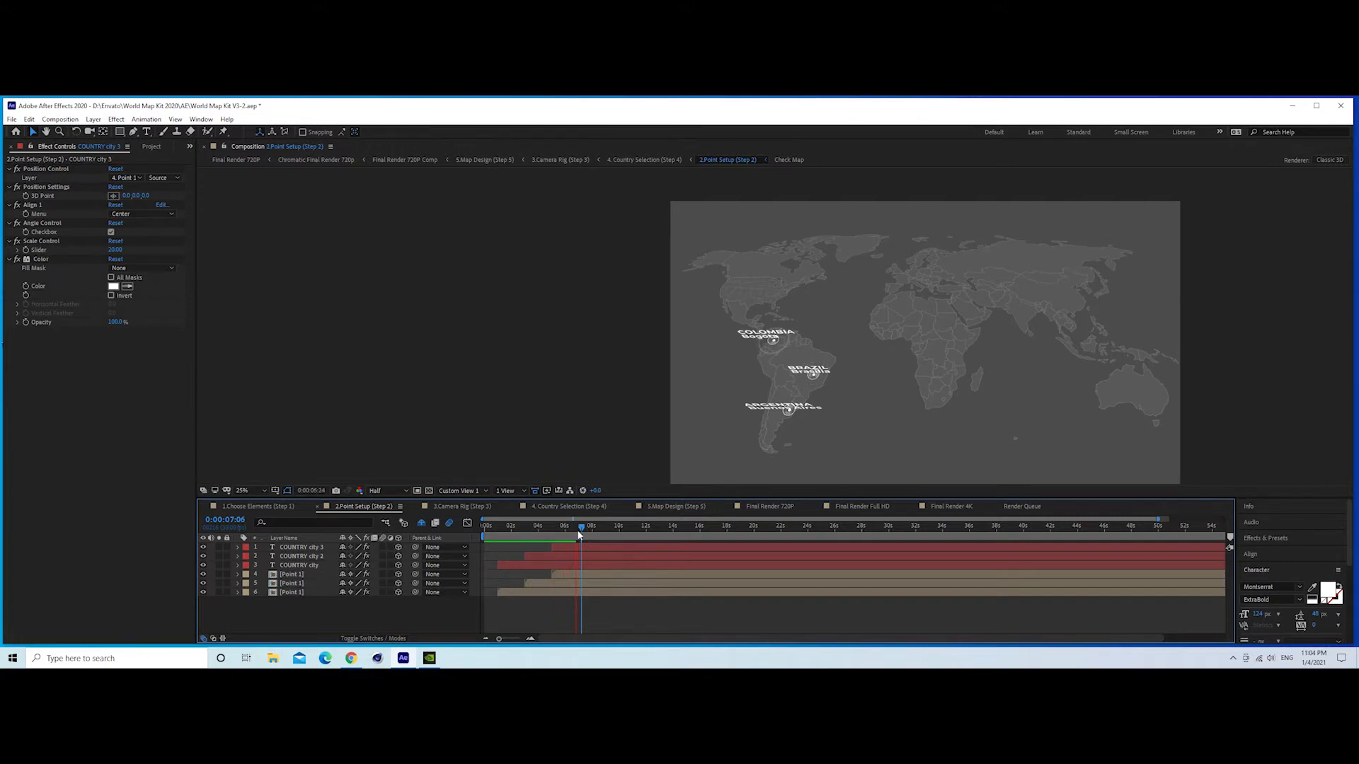
{"action": "mouse_move", "coordinate": [580, 531]}
{"action": "left_mouse_down"}
{"action": "mouse_move", "coordinate": [495, 540]}
{"action": "mouse_move", "coordinate": [576, 541]}
{"action": "left_mouse_up"}
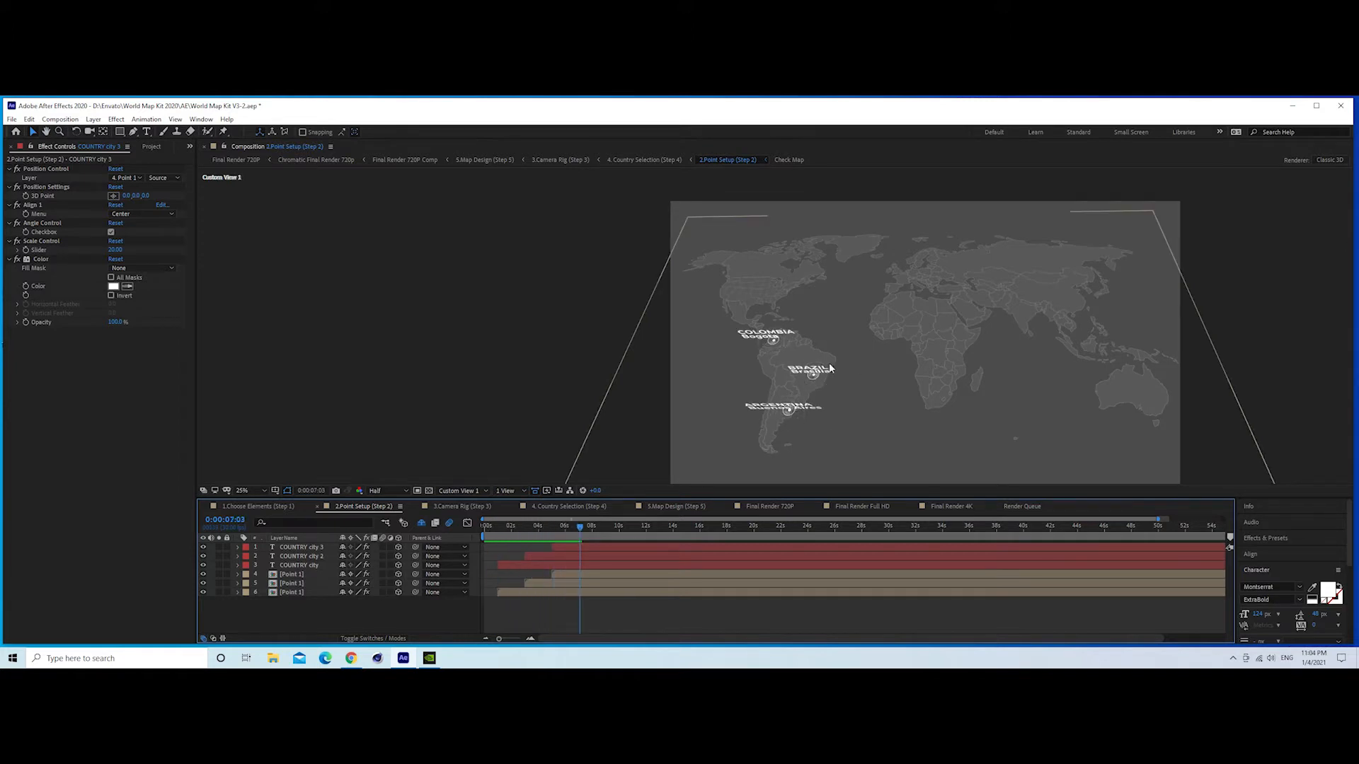
- Copy the Line layer from the 1.Choose Elements (Step 1) composition into 2.Point Setup (Step 2)
{"action": "left_click", "coordinate": [264, 508]}
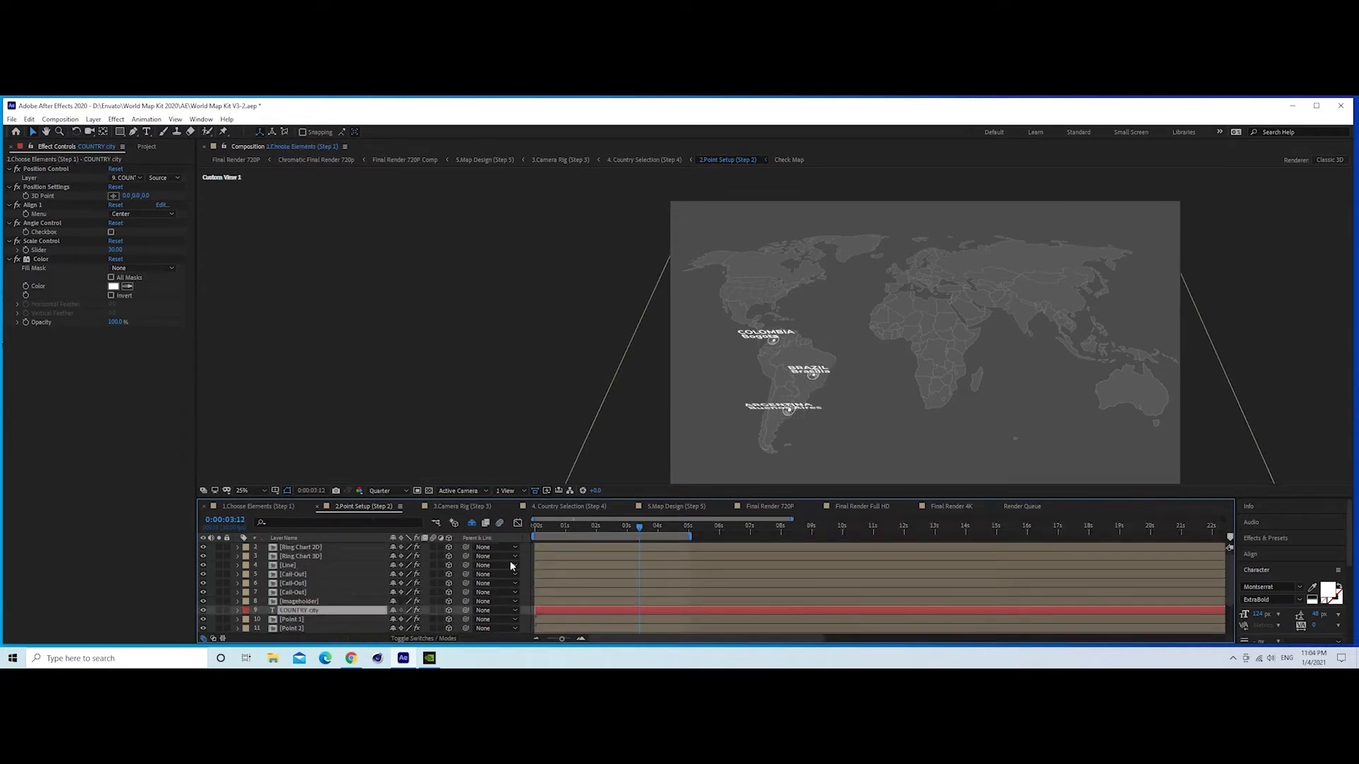
{"action": "left_click", "coordinate": [287, 567]}
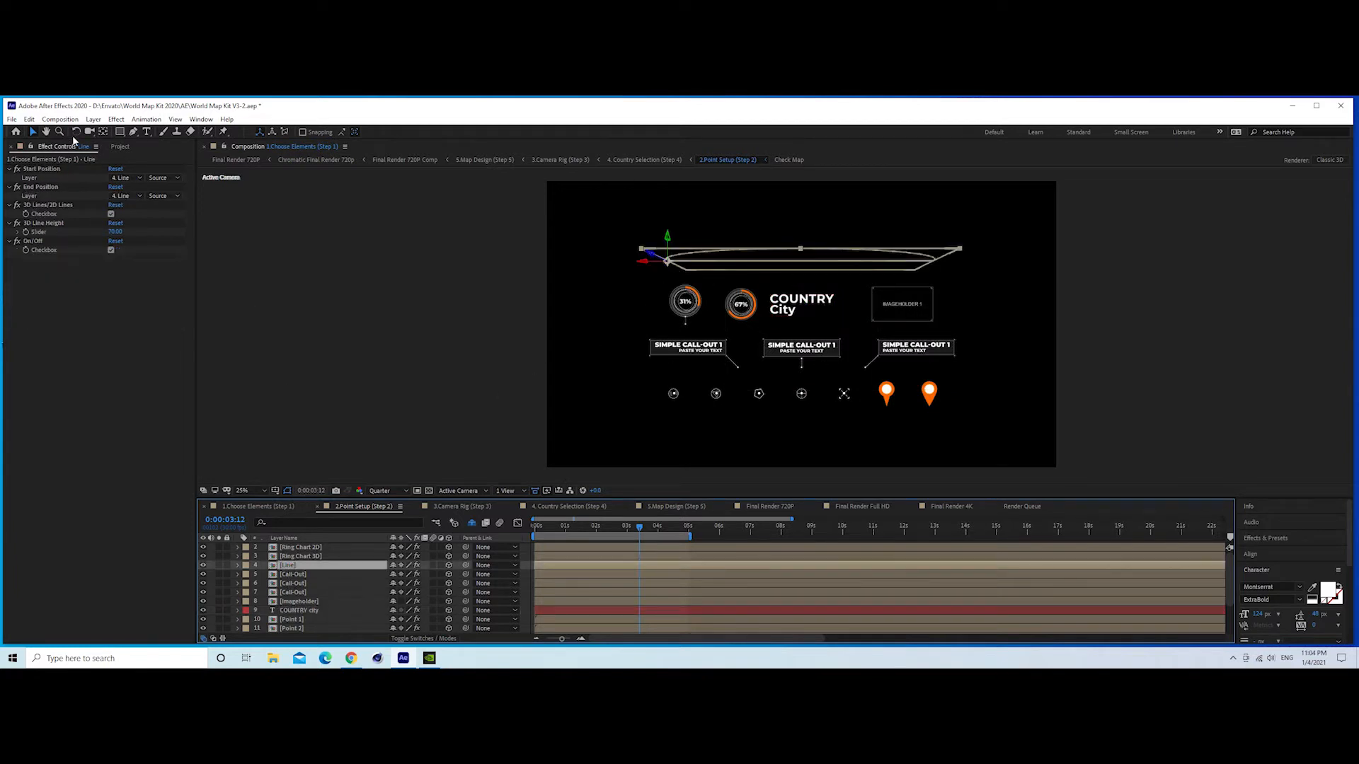
{"action": "left_click", "coordinate": [27, 119]}
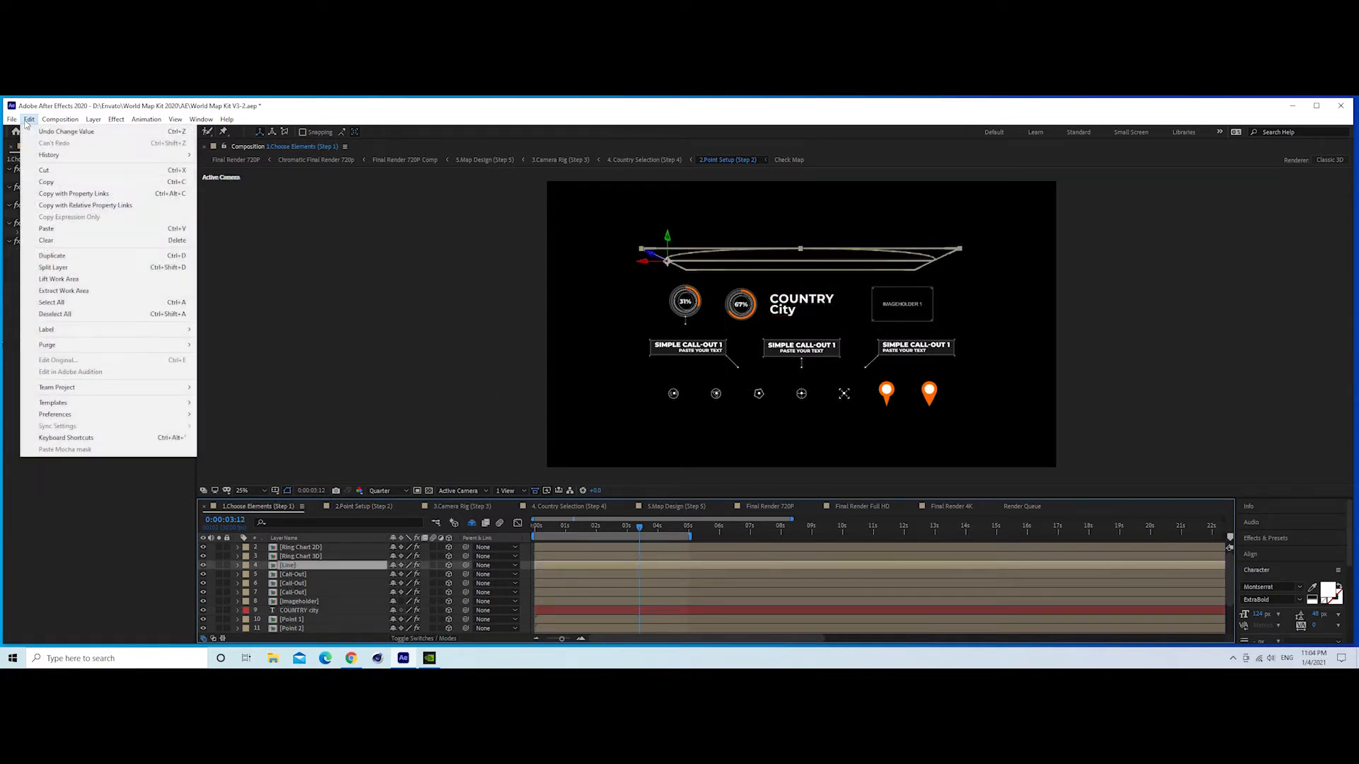
{"action": "left_click", "coordinate": [45, 182]}
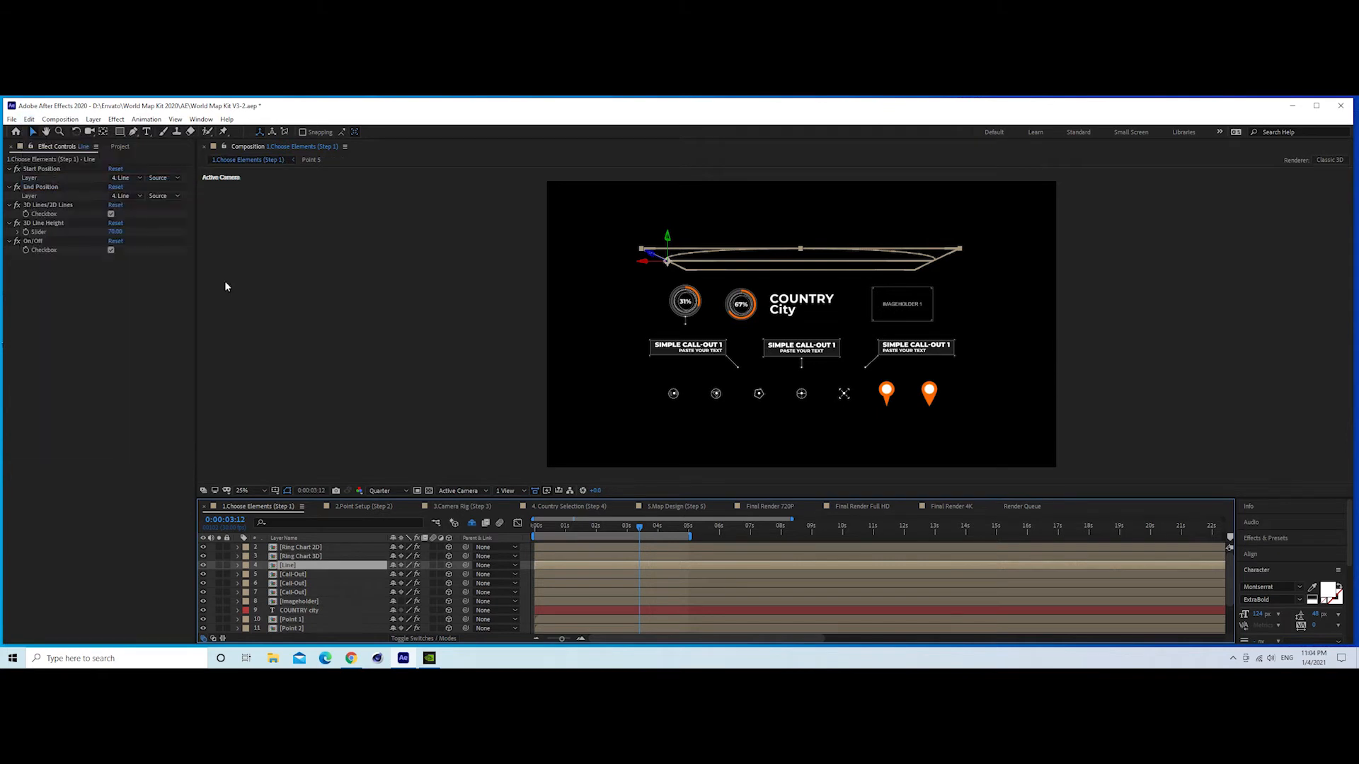
{"action": "left_click", "coordinate": [352, 507]}
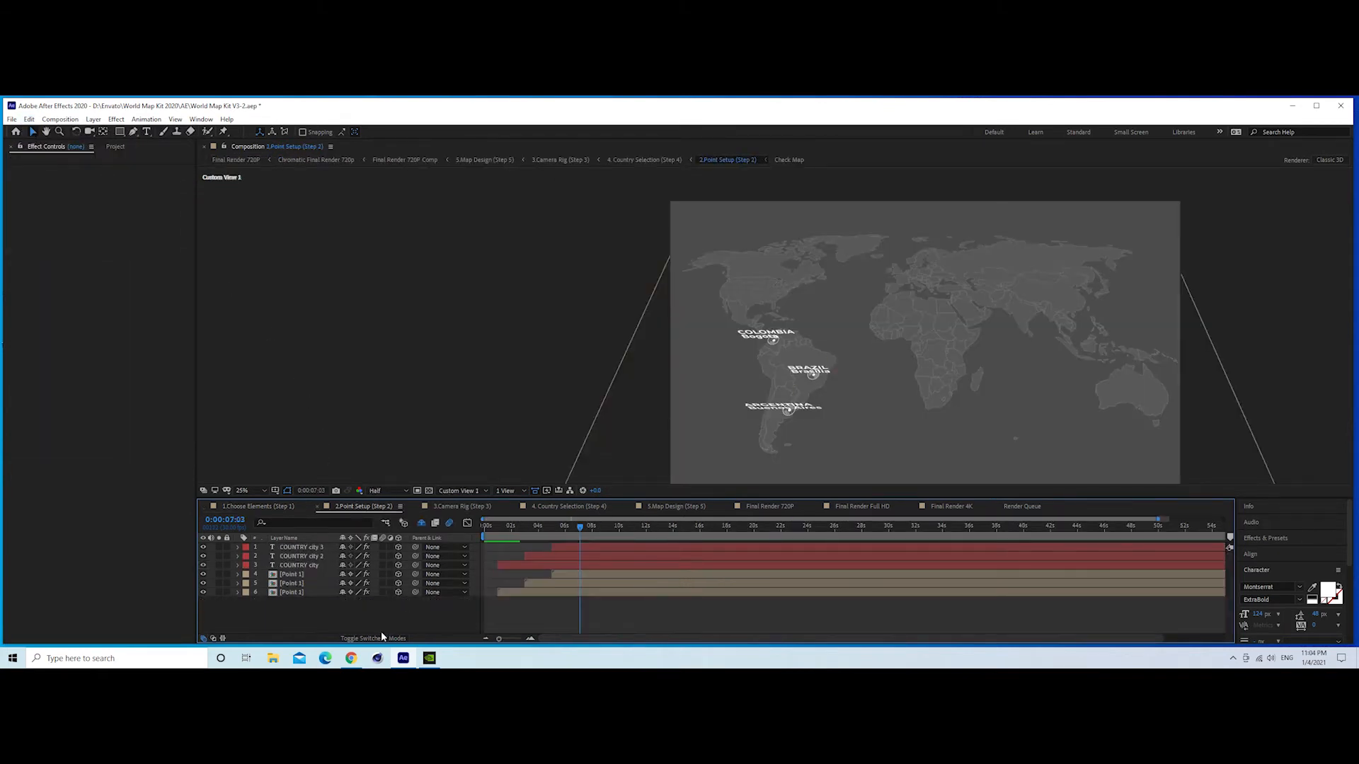
{"action": "left_click", "coordinate": [29, 119]}
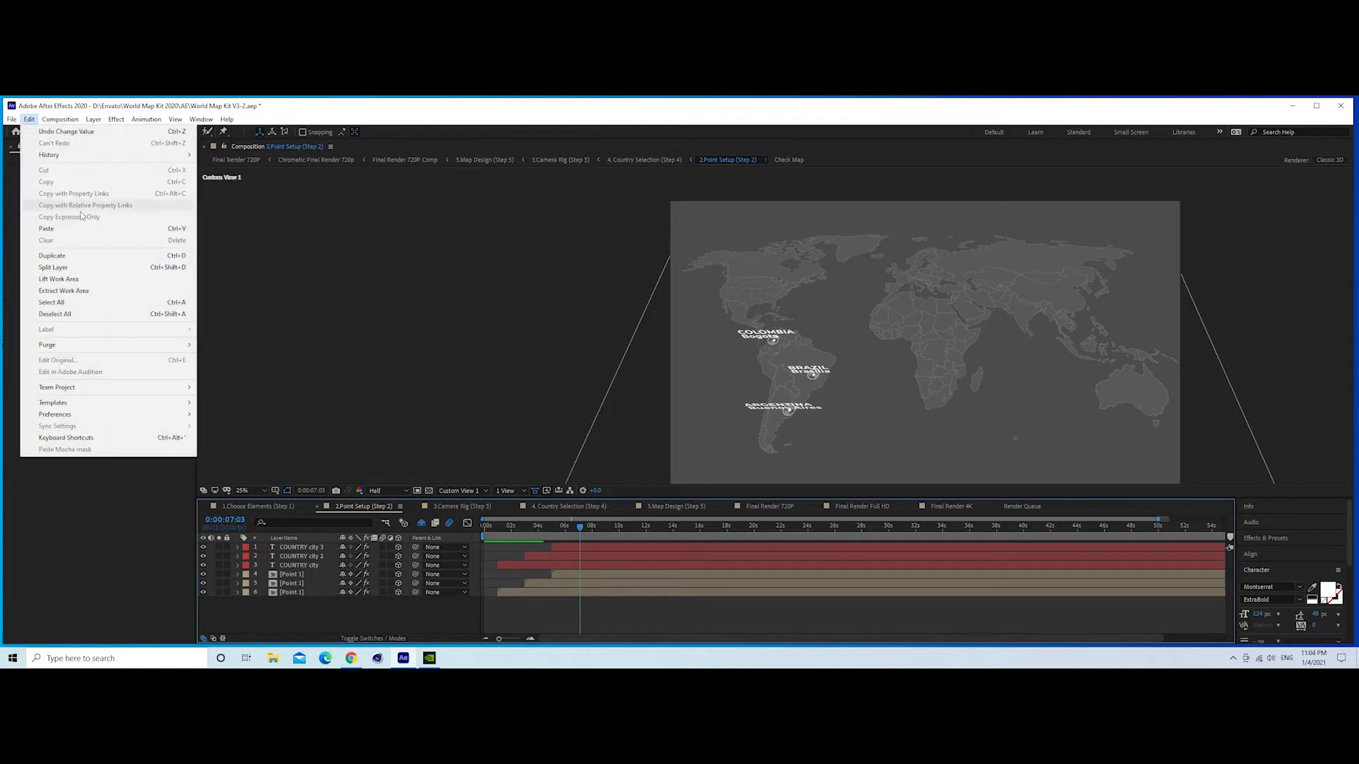
{"action": "left_click", "coordinate": [64, 227]}
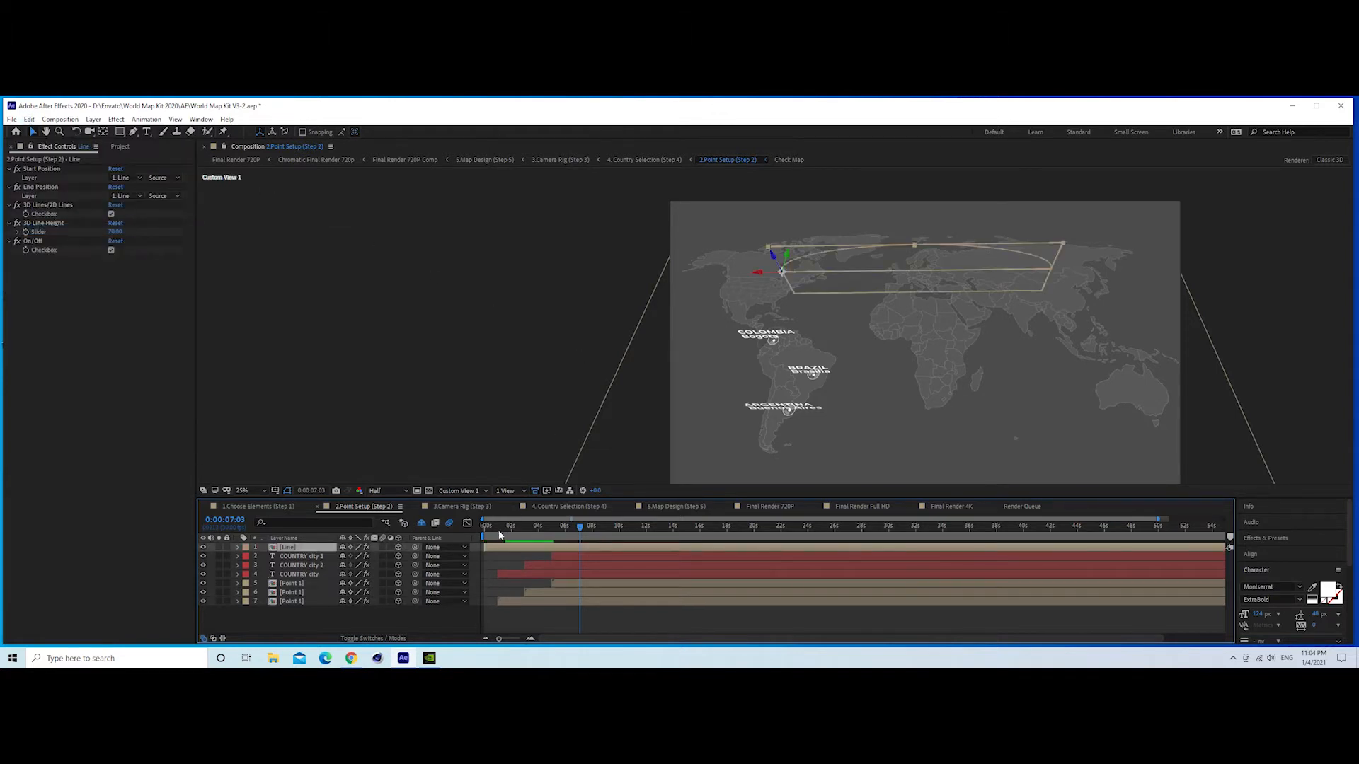
- Shift the Line layer to start at 1 second, aligned with the Argentina marker, and move the current time to 3 seconds
{"action": "left_click", "coordinate": [499, 525]}
{"action": "scroll", "coordinate": [510, 551], "scroll_direction": "up", "scroll_amount": 6}
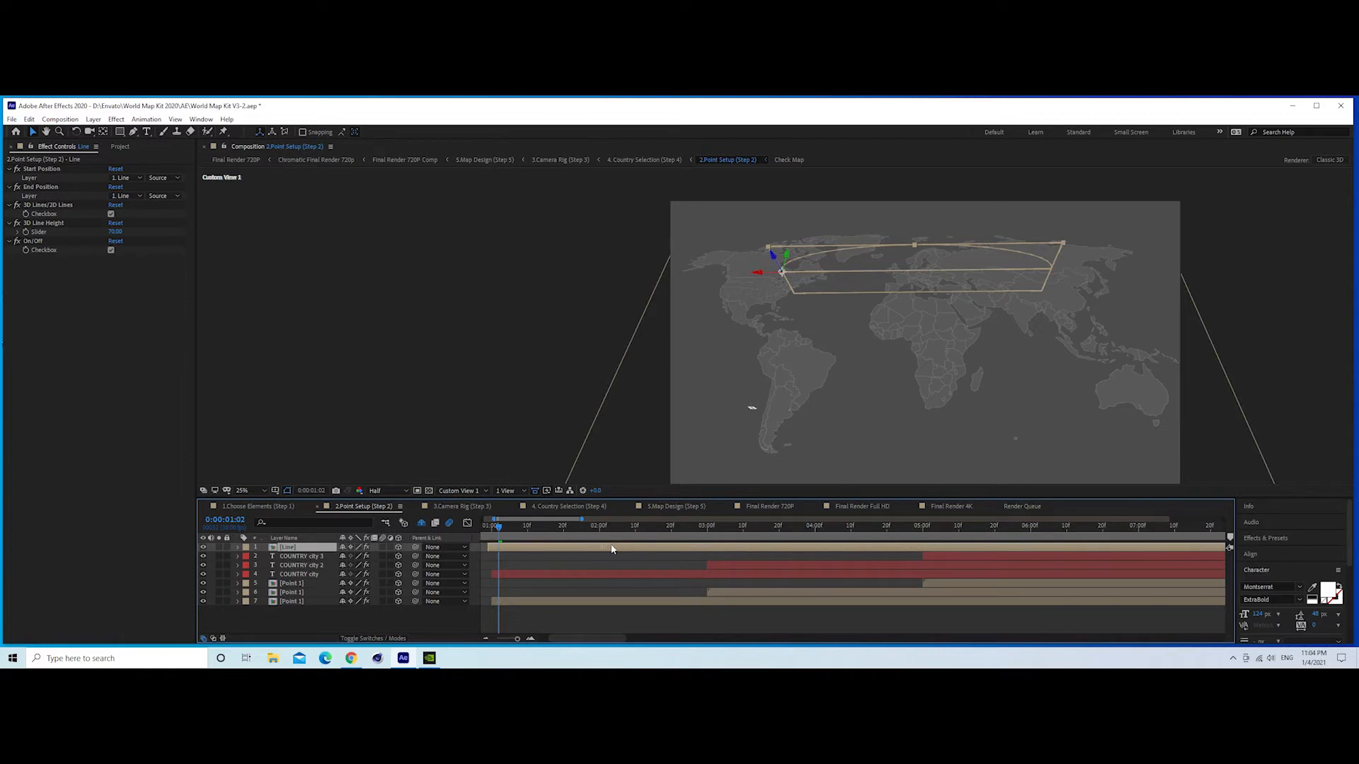
{"action": "left_click_drag", "start_coordinate": [611, 549], "coordinate": [608, 548]}
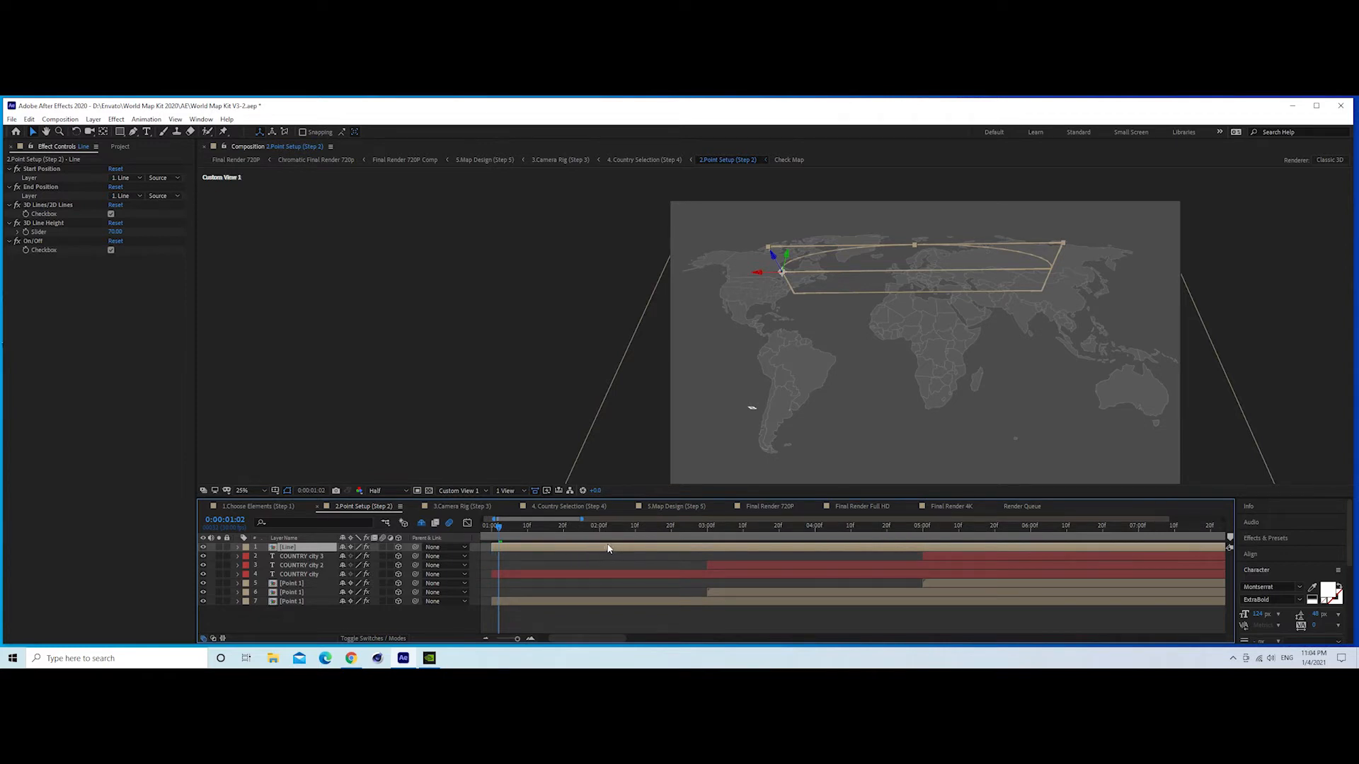
{"action": "scroll", "coordinate": [515, 531], "scroll_direction": "down", "scroll_amount": 6}
{"action": "left_click", "coordinate": [549, 528]}
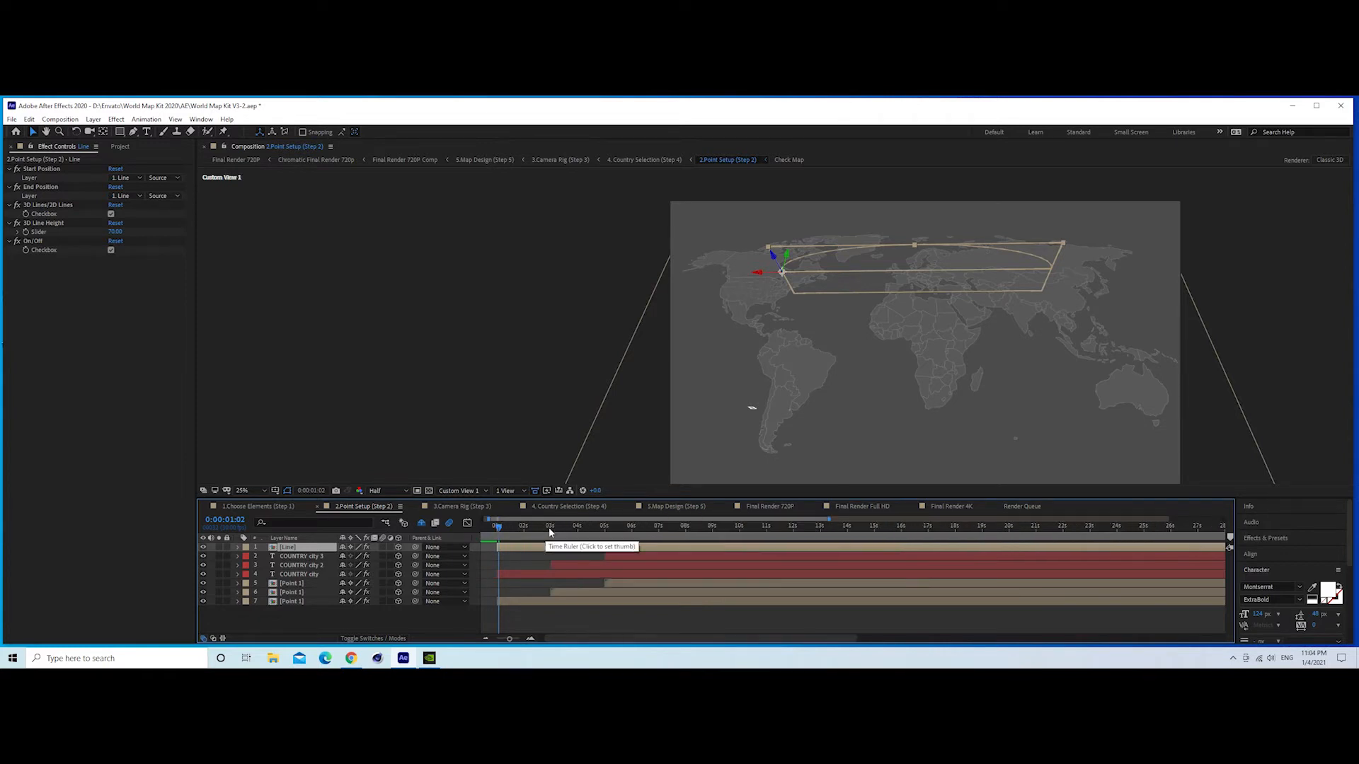
- Set the Line layer's Start Position to 7. Point 1 and its End Position to 6. Point 1, connecting Argentina to Brazil
{"action": "mouse_move", "coordinate": [549, 531]}
{"action": "left_mouse_down"}
{"action": "mouse_move", "coordinate": [629, 530]}
{"action": "mouse_move", "coordinate": [552, 541]}
{"action": "left_mouse_up"}
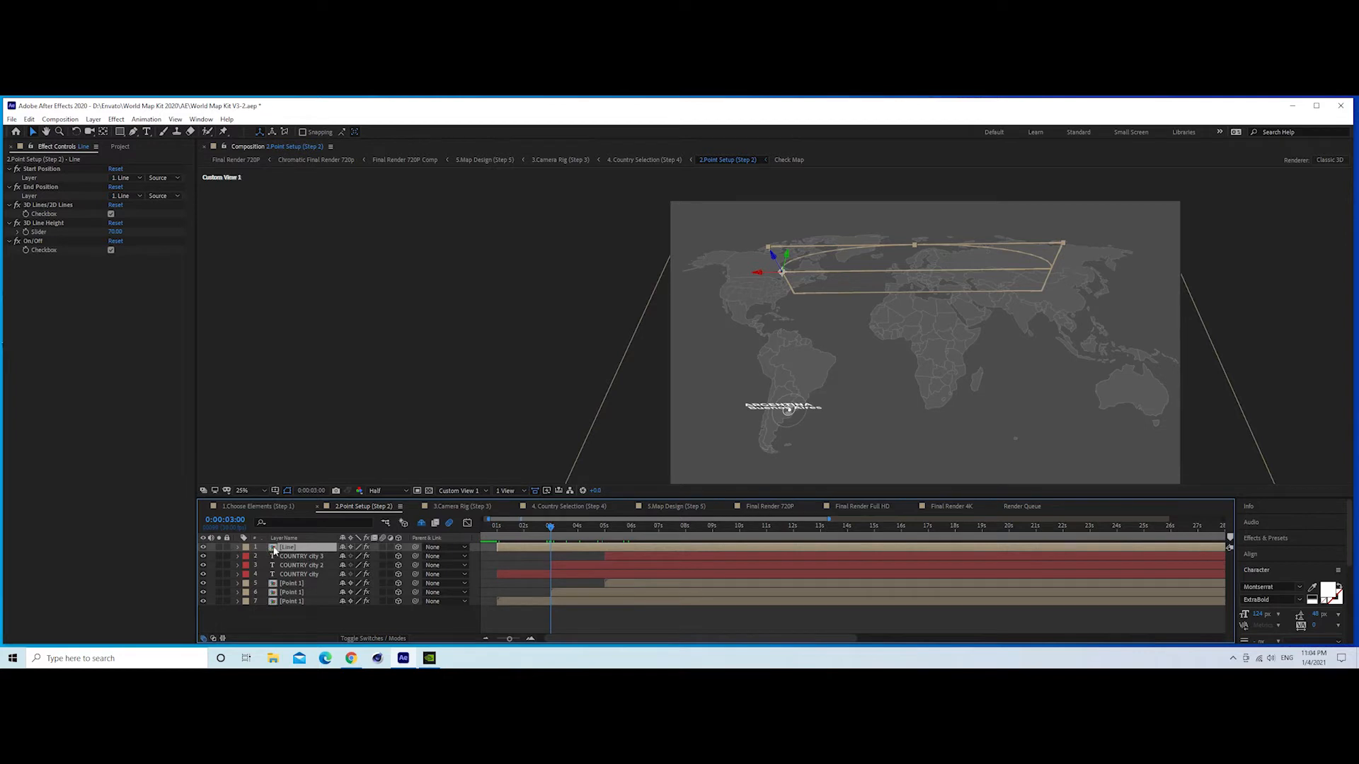
{"action": "left_click_drag", "start_coordinate": [277, 548], "coordinate": [300, 618]}
{"action": "left_click", "coordinate": [126, 178]}
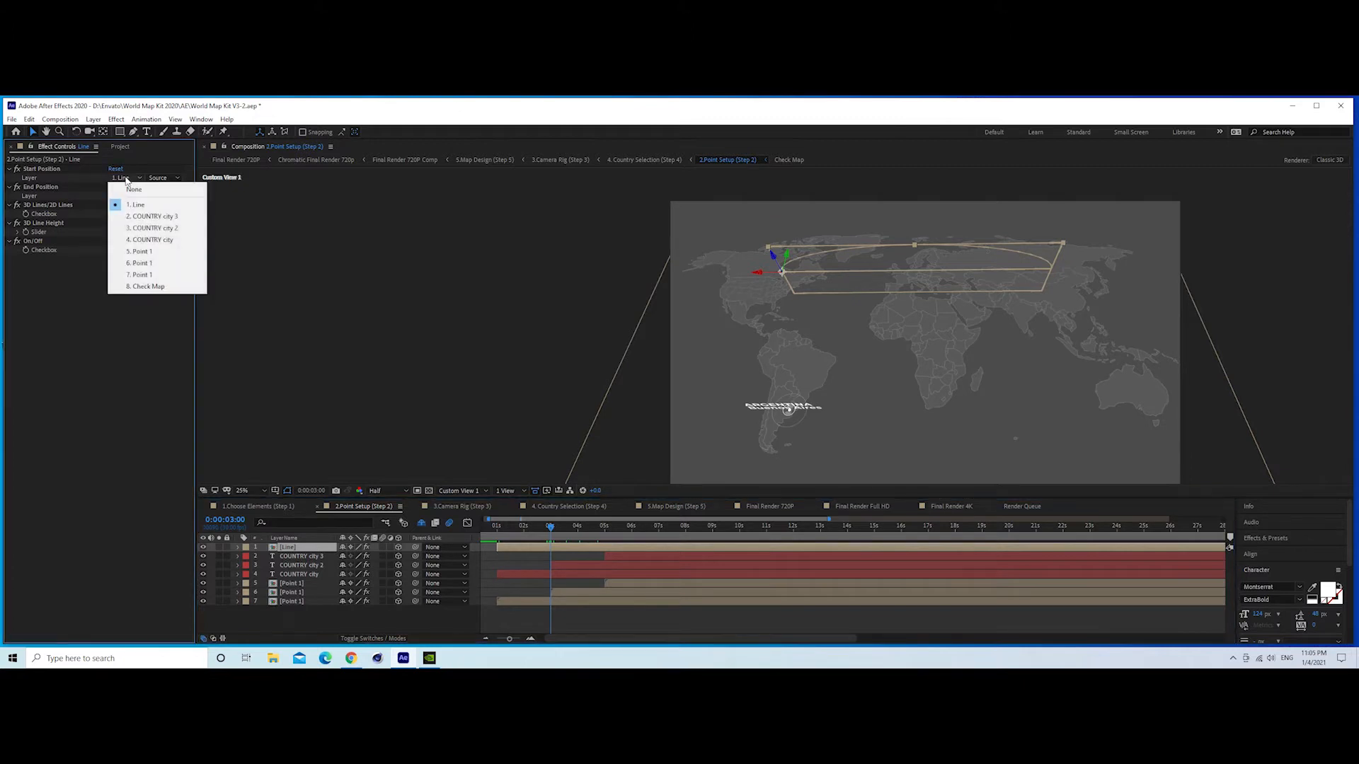
{"action": "left_click", "coordinate": [141, 275]}
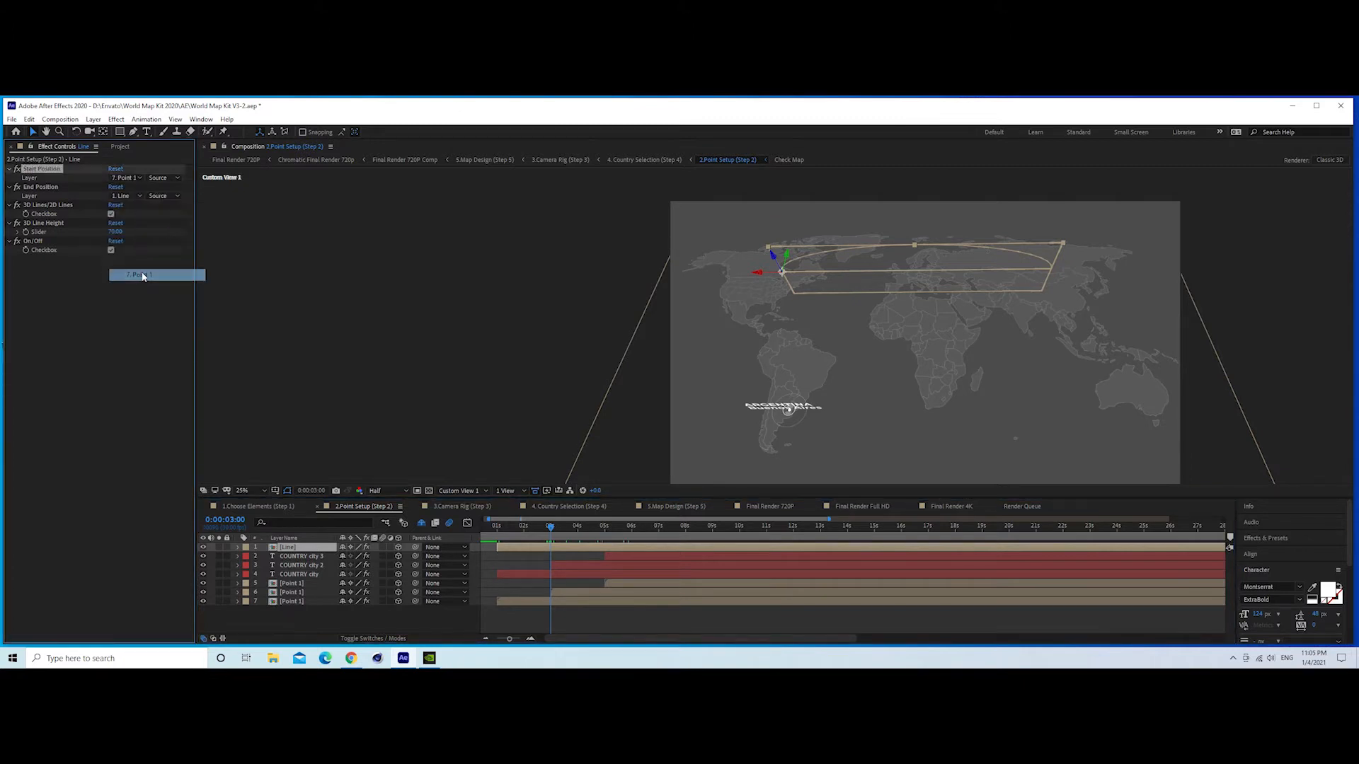
{"action": "left_click", "coordinate": [140, 198]}
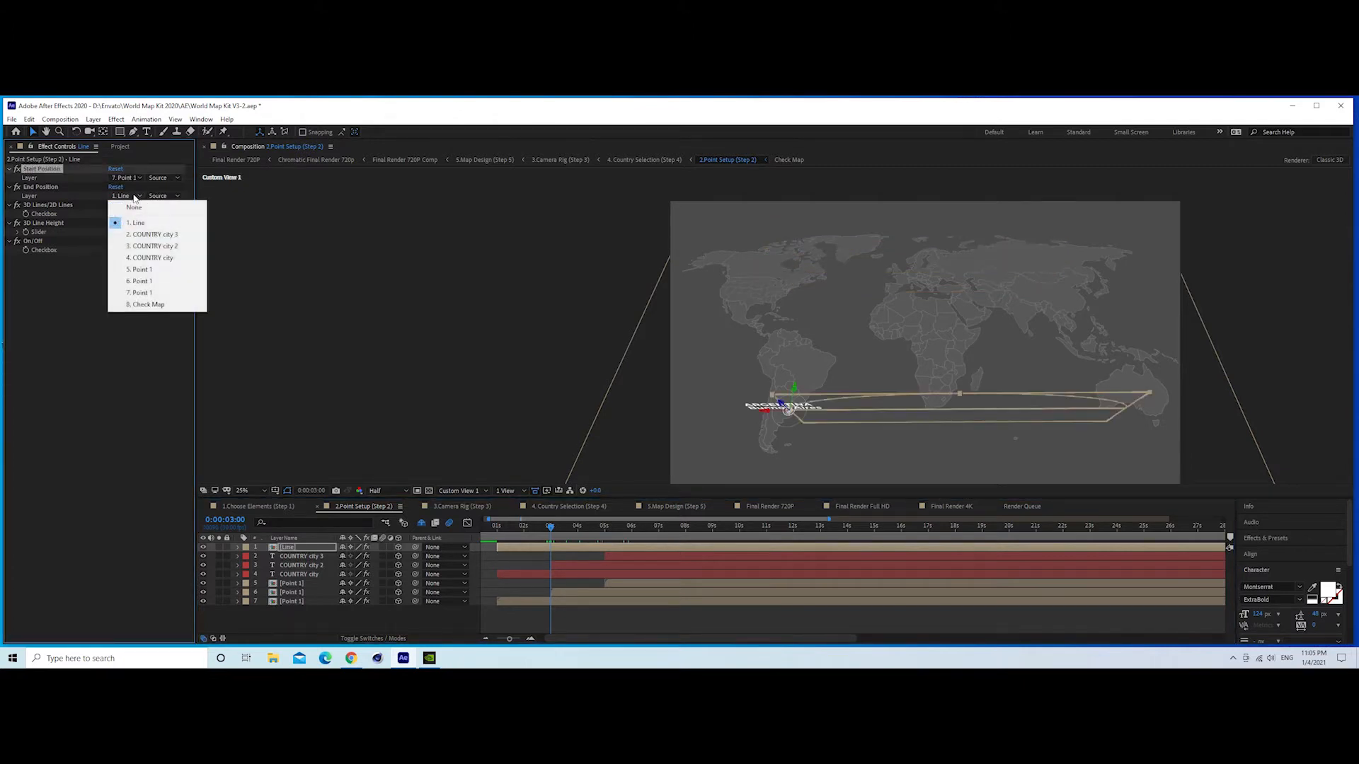
{"action": "left_click", "coordinate": [145, 282]}
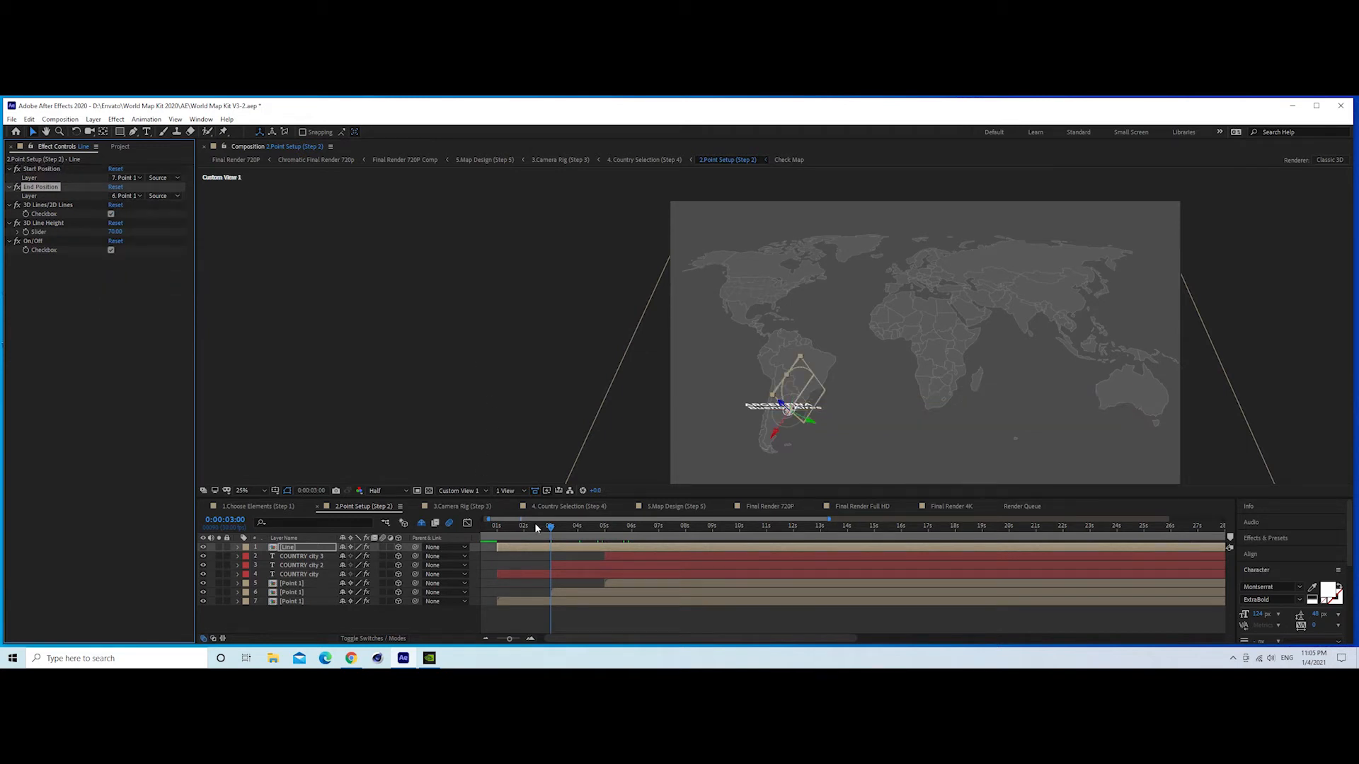
{"action": "left_click_drag", "start_coordinate": [545, 531], "coordinate": [572, 531]}
- Duplicate the Line layer and shift the copy to start at 3 seconds, aligned with the Brazil marker
{"action": "left_click", "coordinate": [552, 551]}
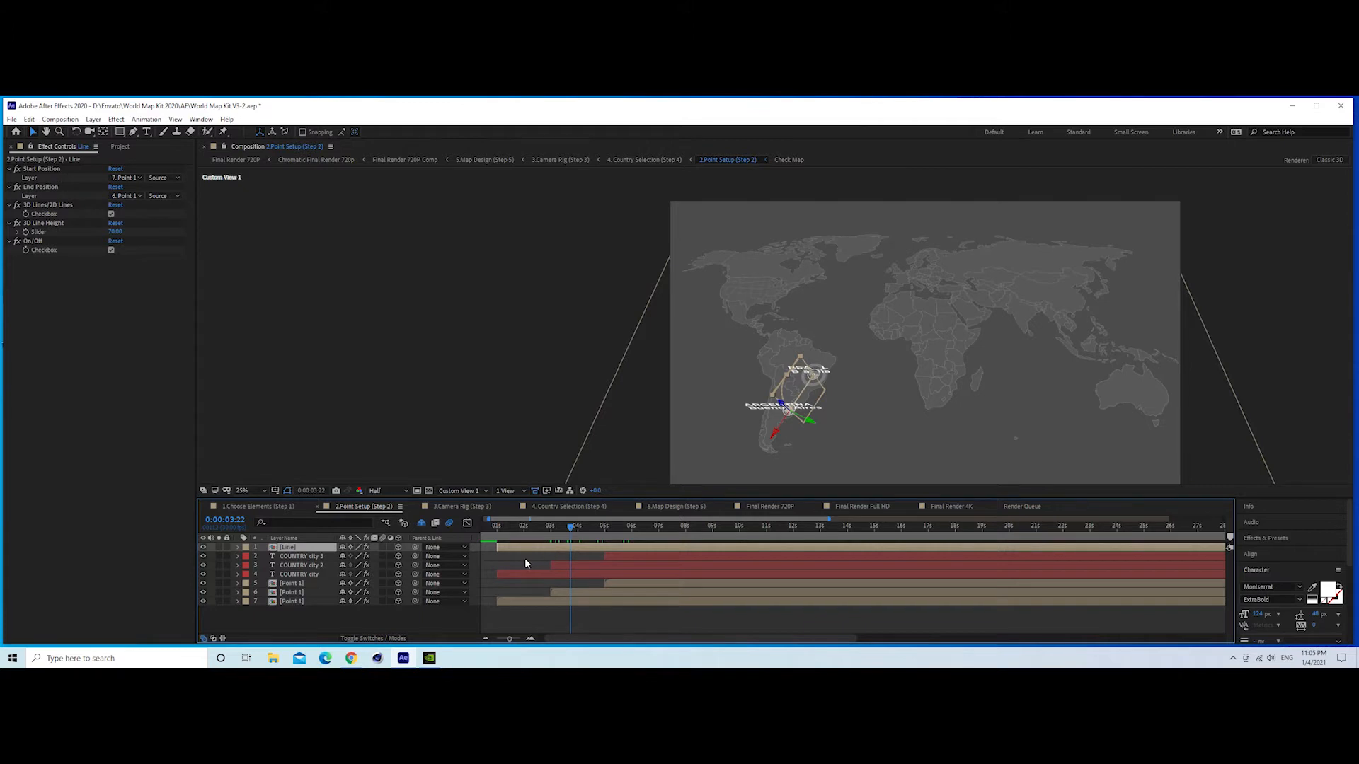
{"action": "left_click", "coordinate": [12, 119]}
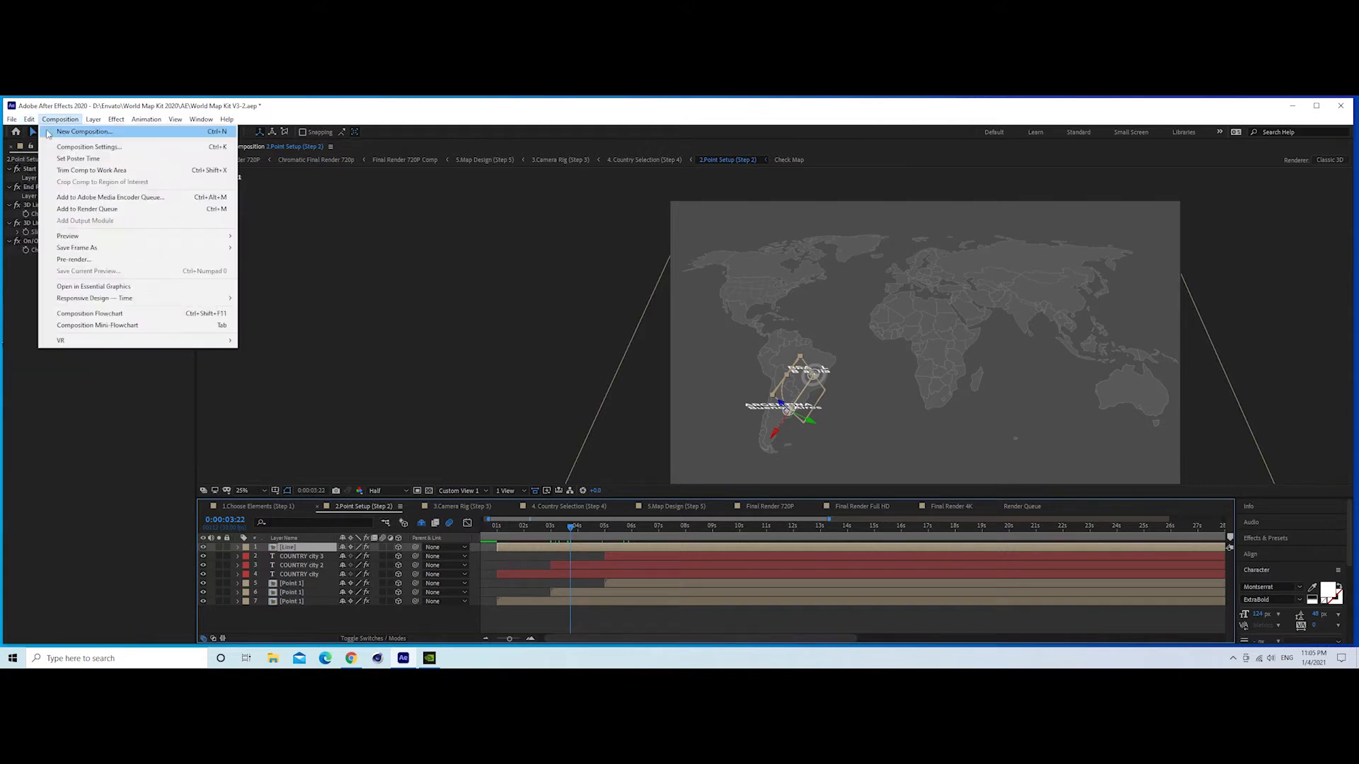
{"action": "mouse_move", "coordinate": [32, 119]}
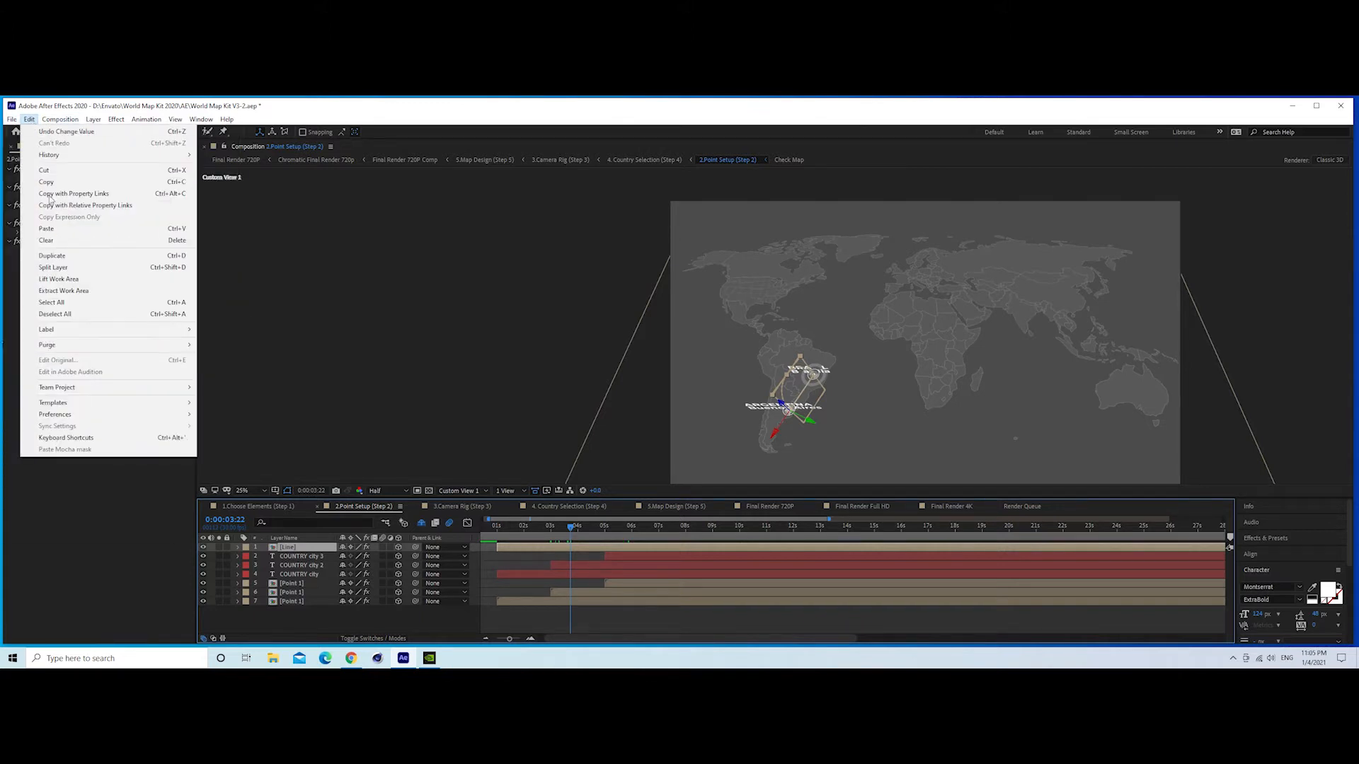
{"action": "left_click", "coordinate": [52, 255]}
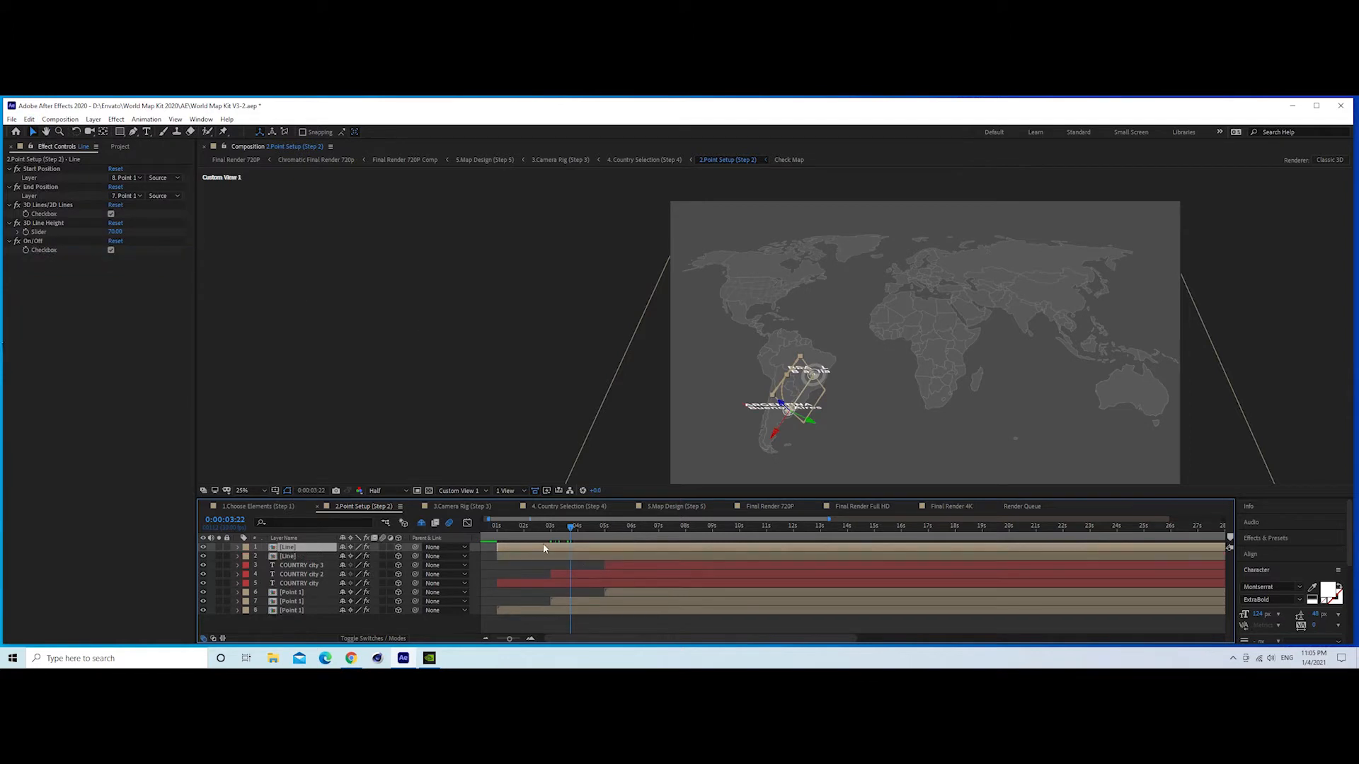
{"action": "left_click", "coordinate": [551, 527]}
- Set the duplicated line's Start Position to 7. Point 1 and its End Position to 6. Point 1, connecting Brazil to Colombia
{"action": "left_click", "coordinate": [600, 527]}
{"action": "left_click", "coordinate": [605, 528]}
{"action": "left_click", "coordinate": [128, 179]}
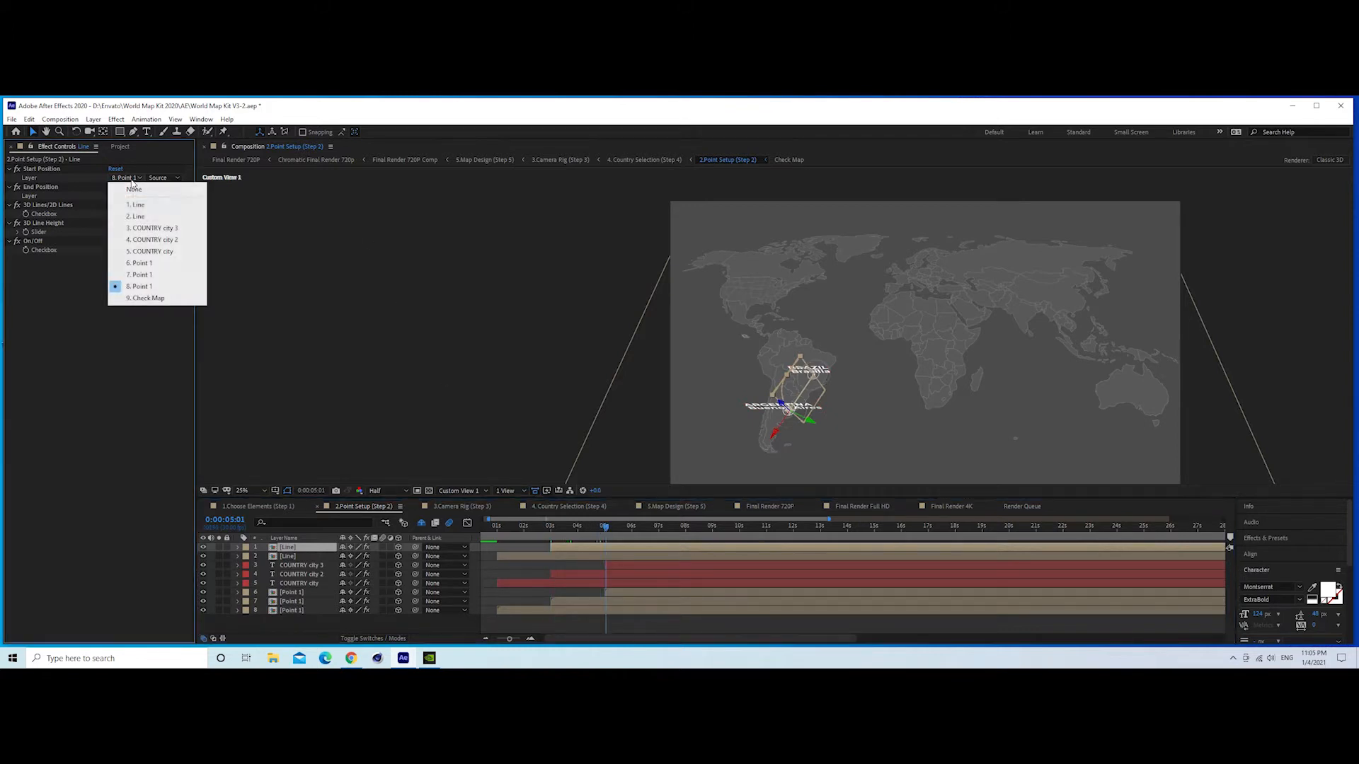
{"action": "left_click", "coordinate": [145, 274]}
{"action": "left_click", "coordinate": [126, 196]}
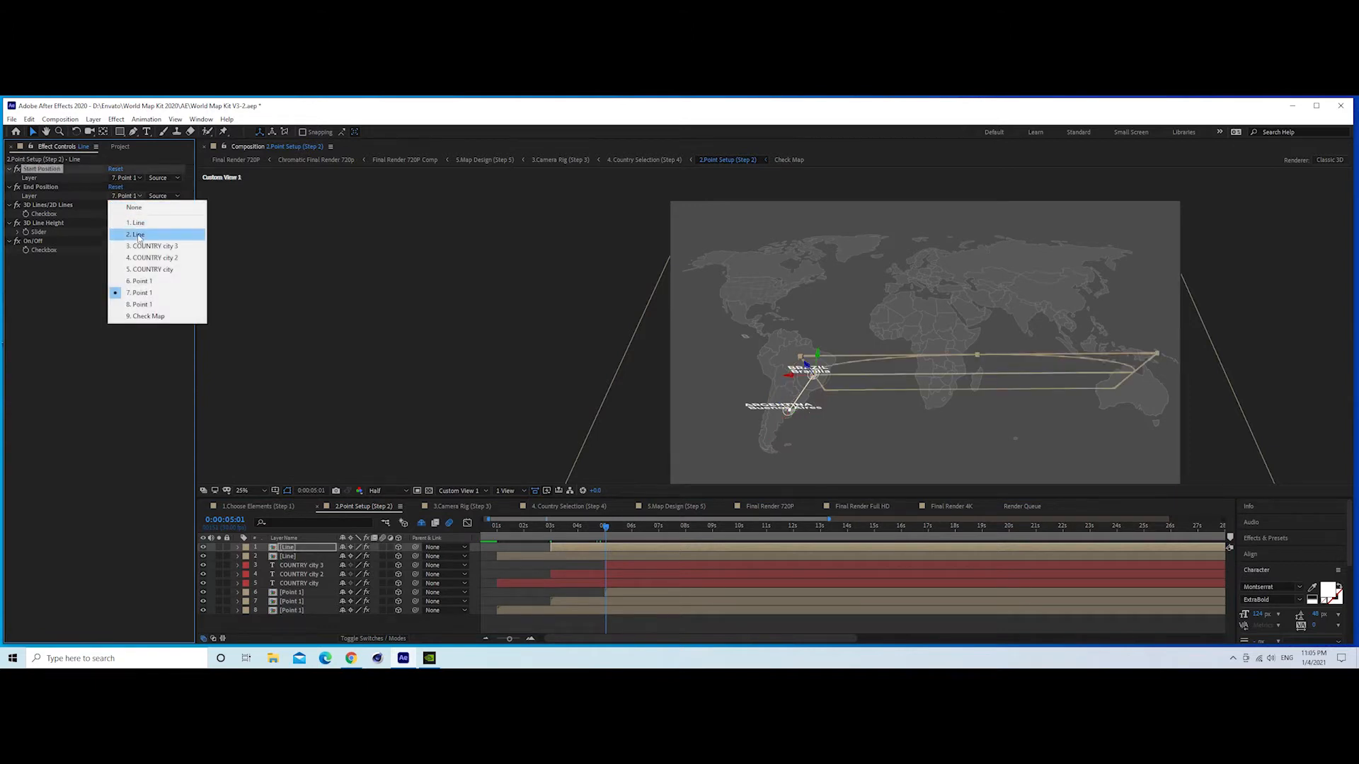
{"action": "left_click", "coordinate": [140, 281]}
- Preview the connecting line animation between the three markers up to about 7 seconds
{"action": "left_click", "coordinate": [300, 626]}
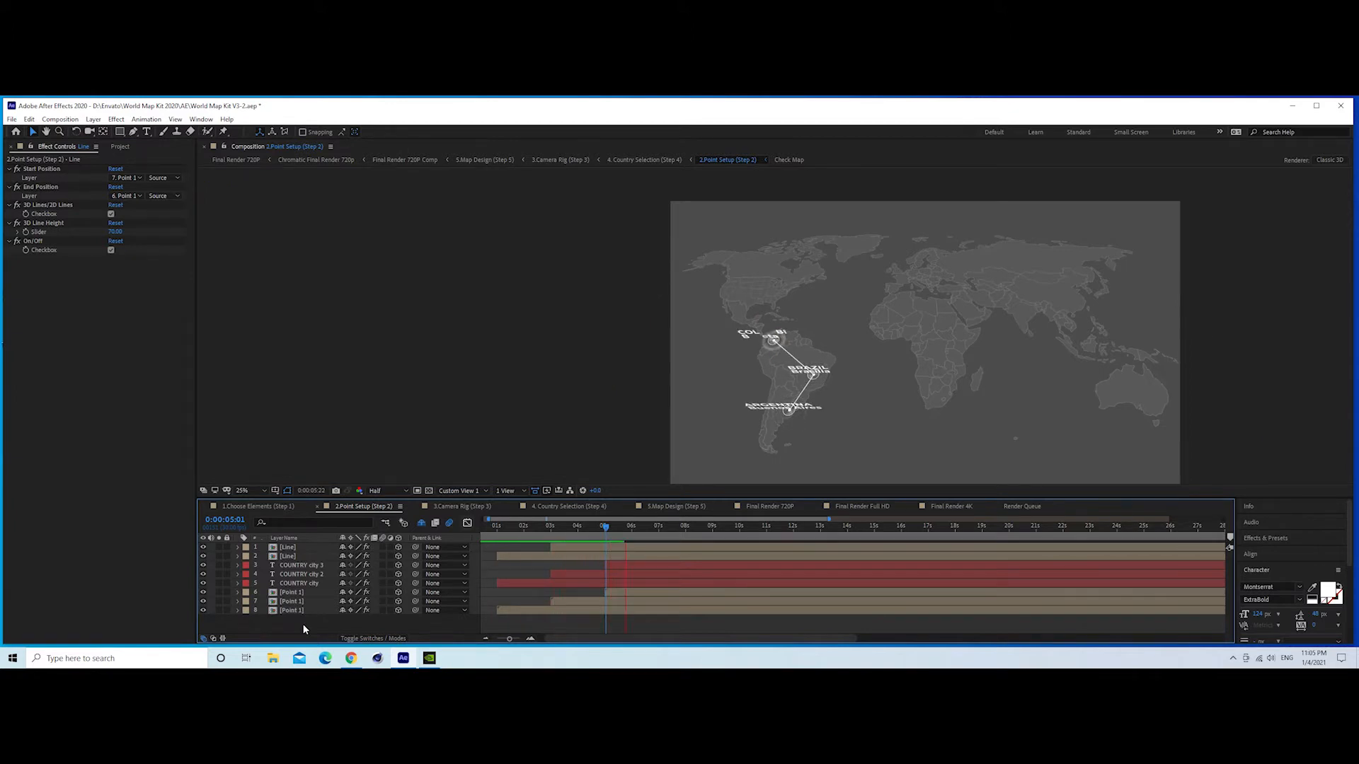
{"action": "left_click_drag", "start_coordinate": [606, 527], "coordinate": [671, 537]}
{"action": "key", "text": "space"}
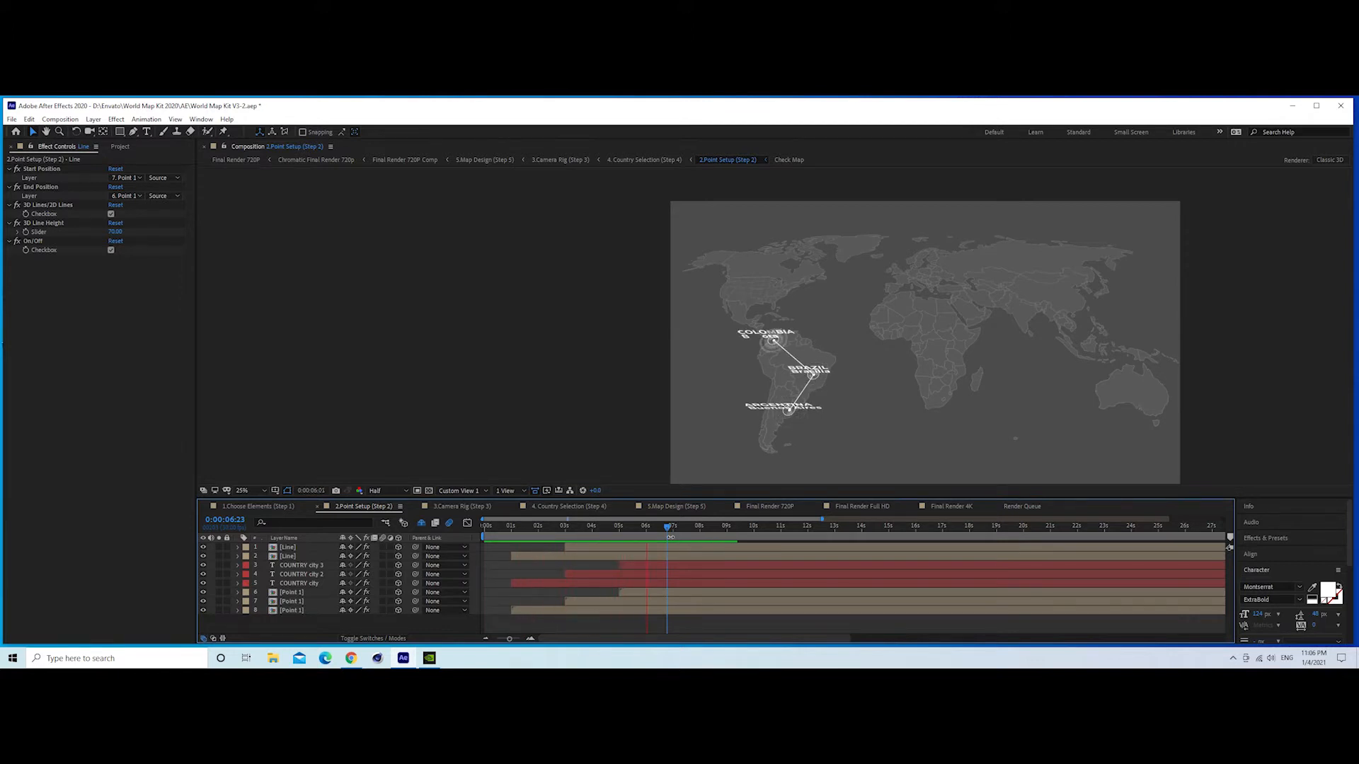
{"action": "key", "text": "space"}
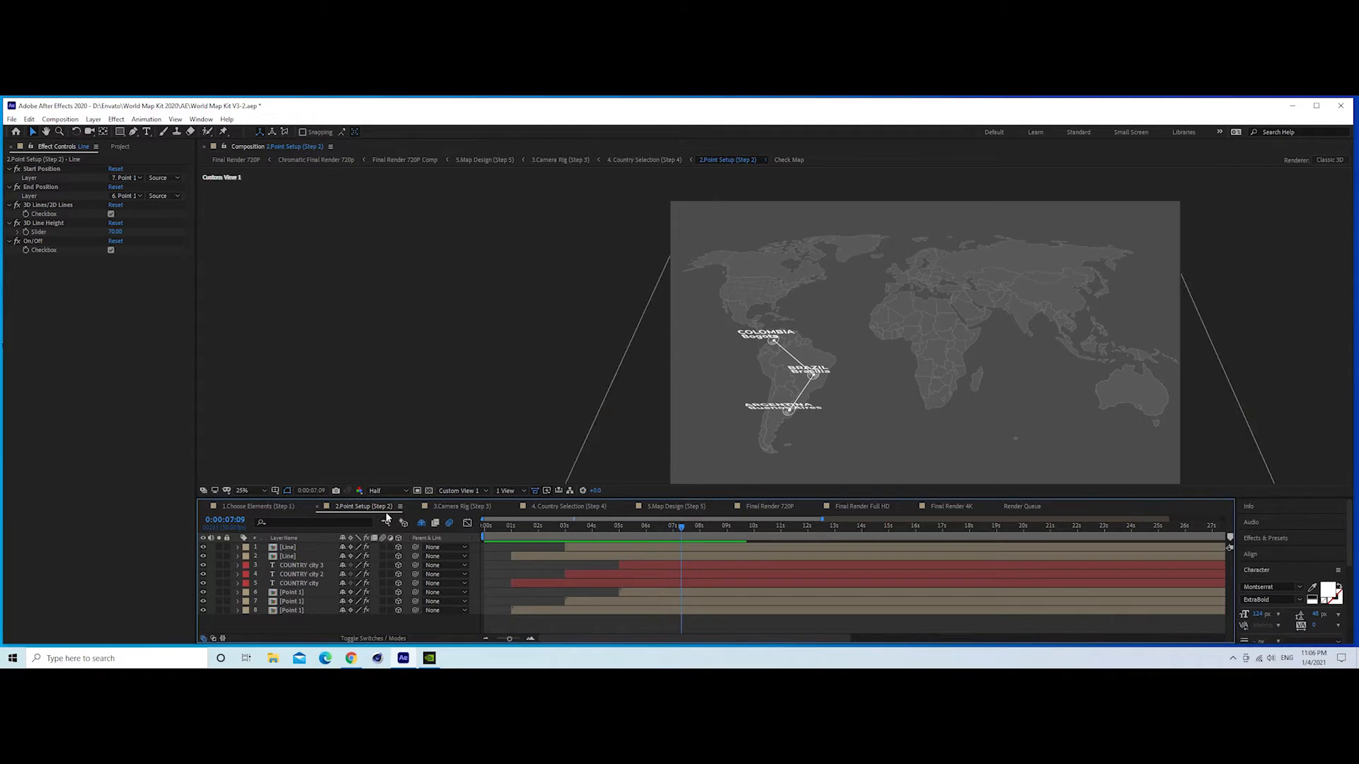
- In the 3.Camera Rig (Step 3) composition, shift the layers from Pos 2 to Pos 3 through Pos 10 to Pos 11 to start at about 7.7 seconds
{"action": "left_click", "coordinate": [461, 506]}
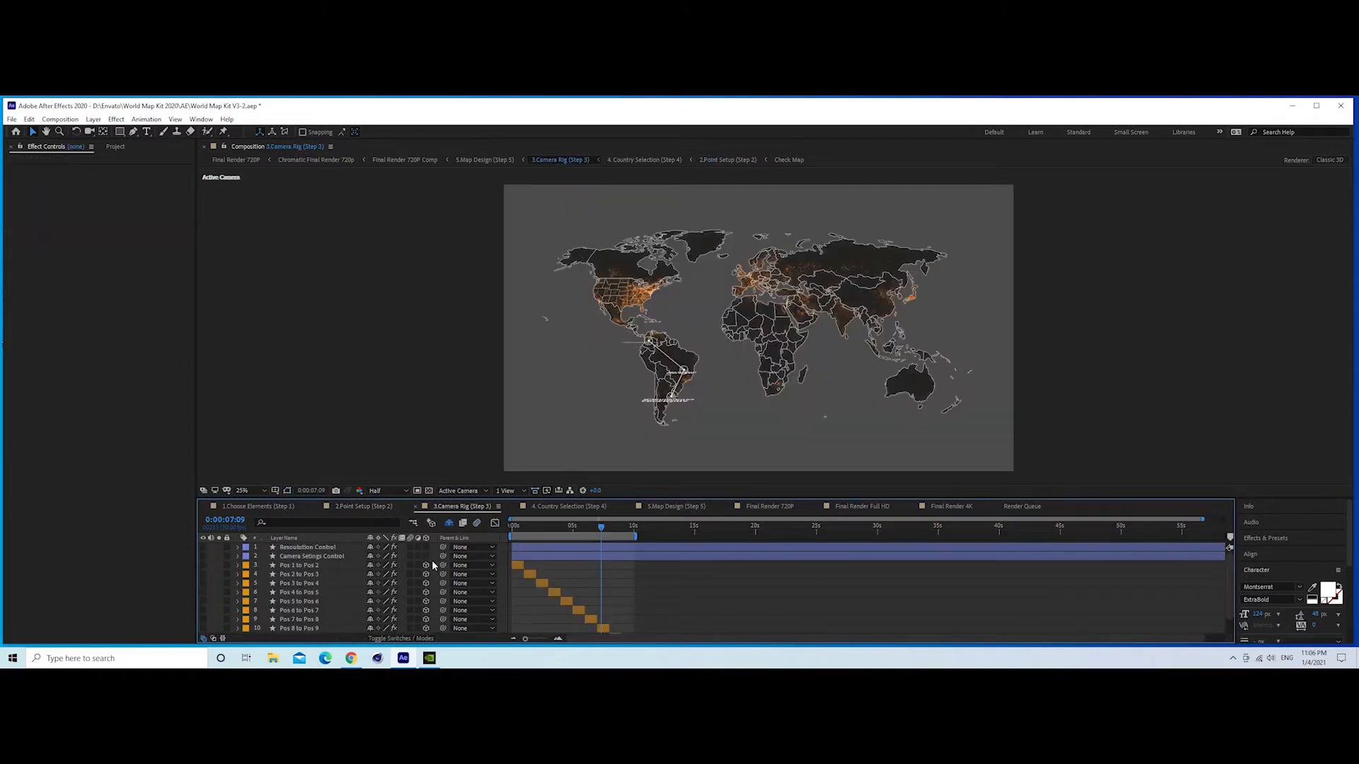
{"action": "left_click", "coordinate": [315, 577]}
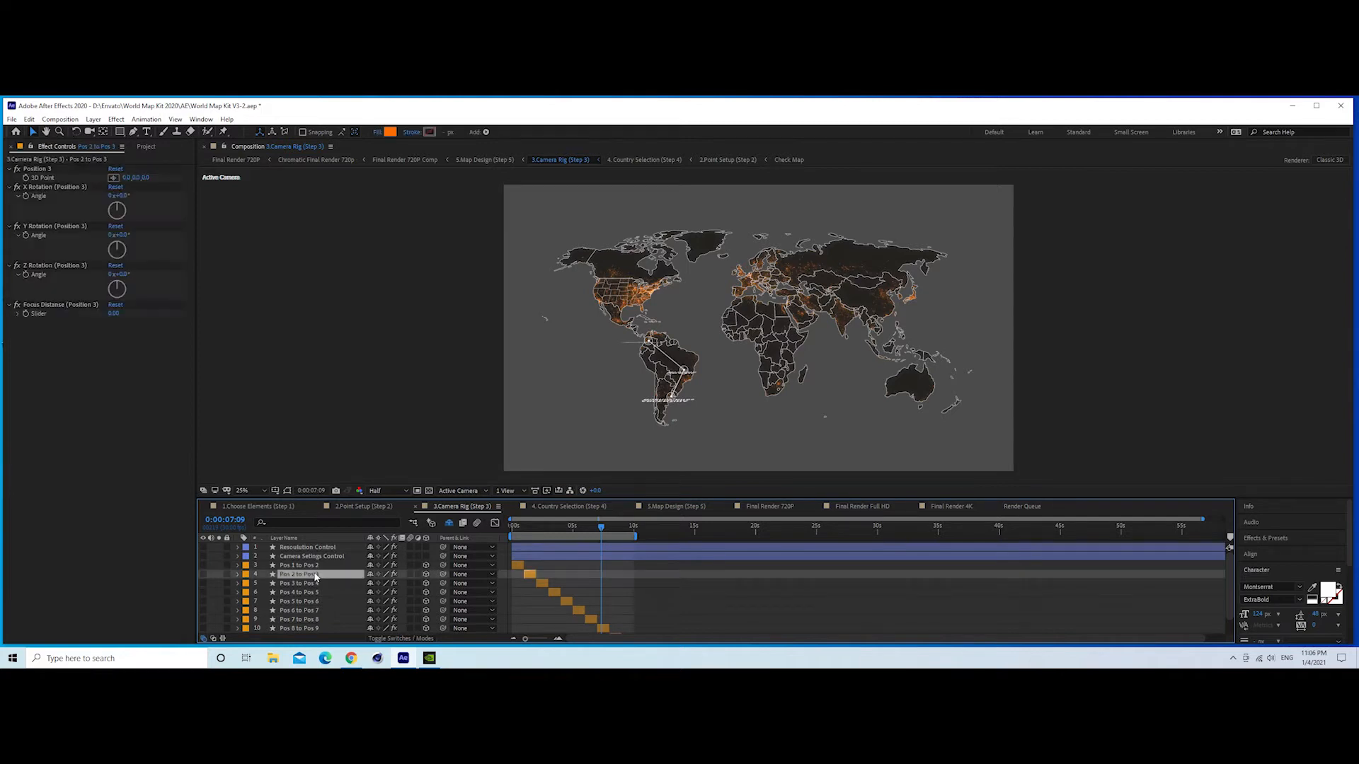
{"action": "left_click", "coordinate": [301, 566]}
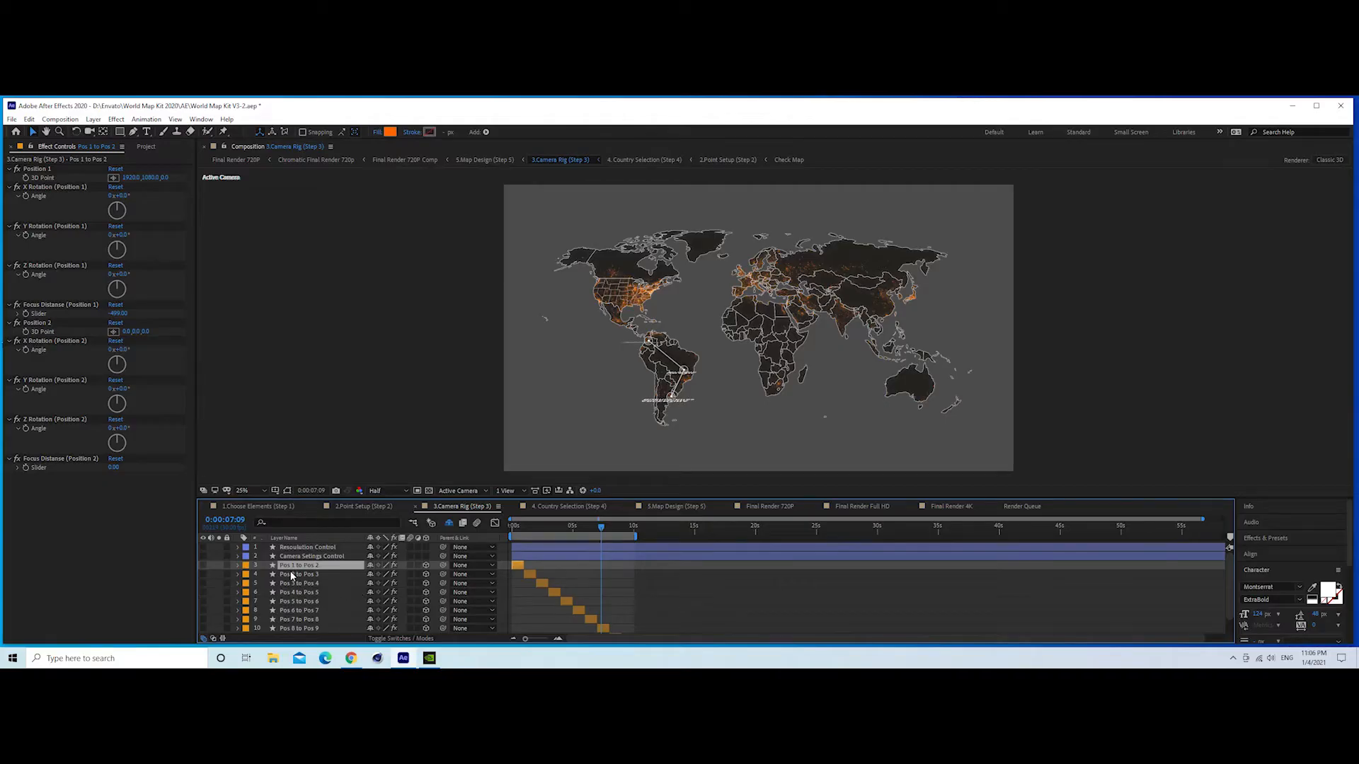
{"action": "left_click", "coordinate": [291, 575]}
{"action": "scroll", "coordinate": [298, 591], "scroll_direction": "down", "scroll_amount": 1}
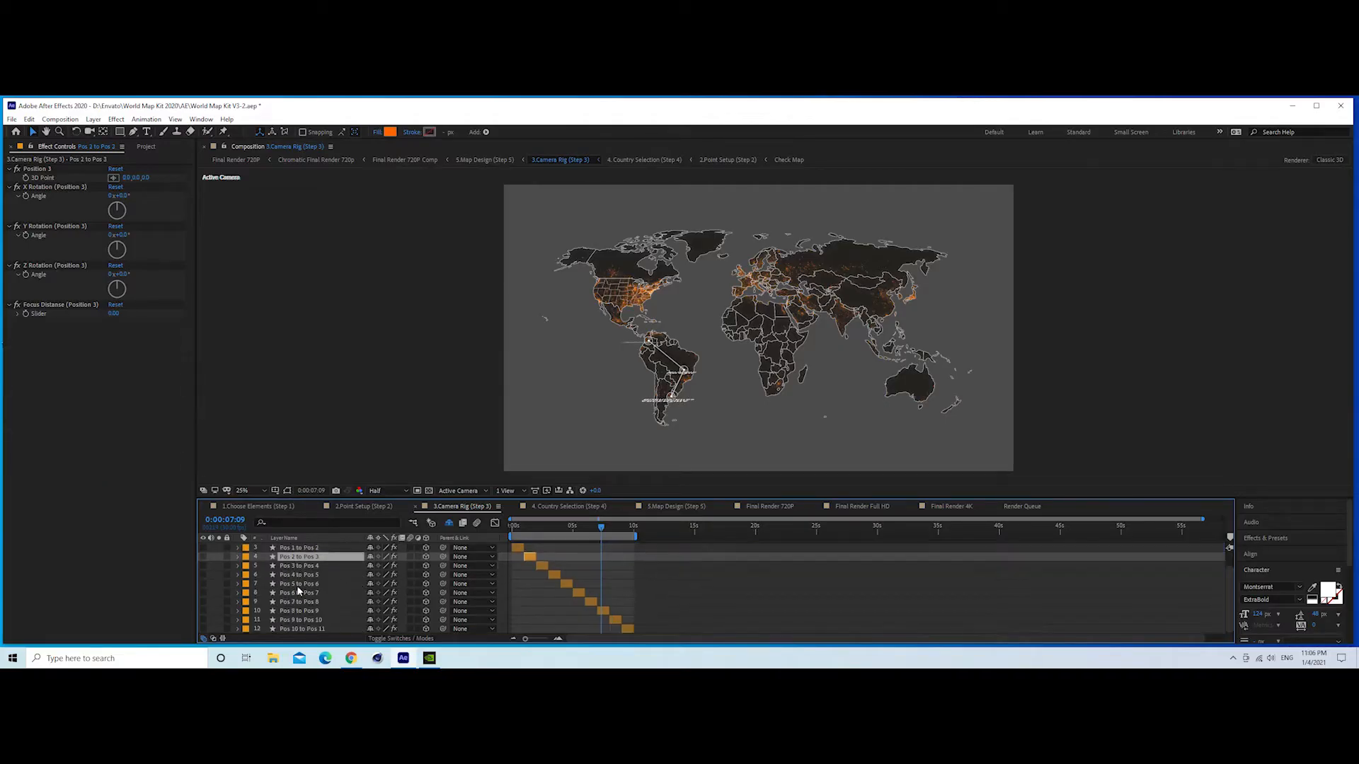
{"action": "left_click", "coordinate": [315, 629], "text": "shift"}
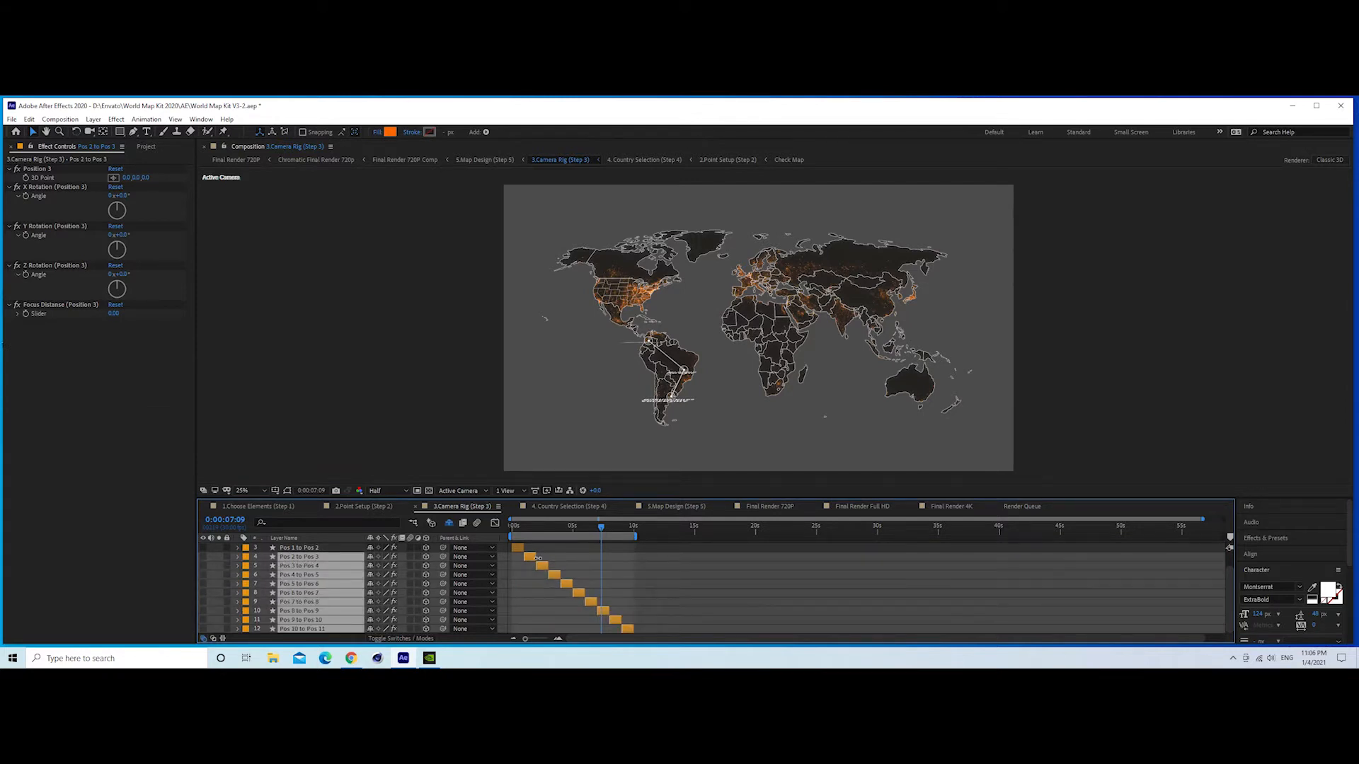
{"action": "left_click_drag", "start_coordinate": [534, 558], "coordinate": [612, 565]}
- On the Pos 1 to Pos 2 layer, set X Rotation (Position 1) to 70° and adjust Position 1 to frame Argentina in a tilted close-up
{"action": "left_click", "coordinate": [526, 531]}
{"action": "key", "text": "="}
{"action": "key", "text": "="}
{"action": "left_click", "coordinate": [524, 548]}
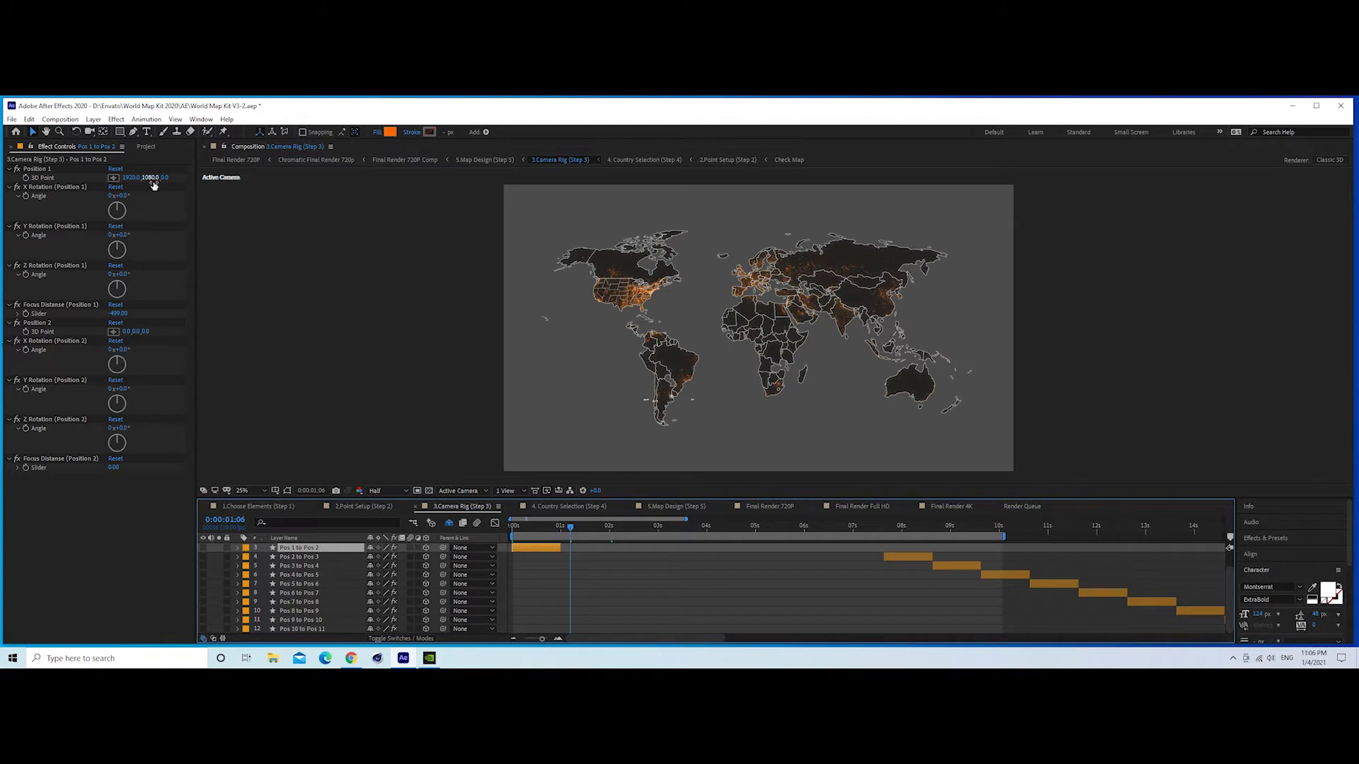
{"action": "left_click_drag", "start_coordinate": [153, 184], "coordinate": [451, 138]}
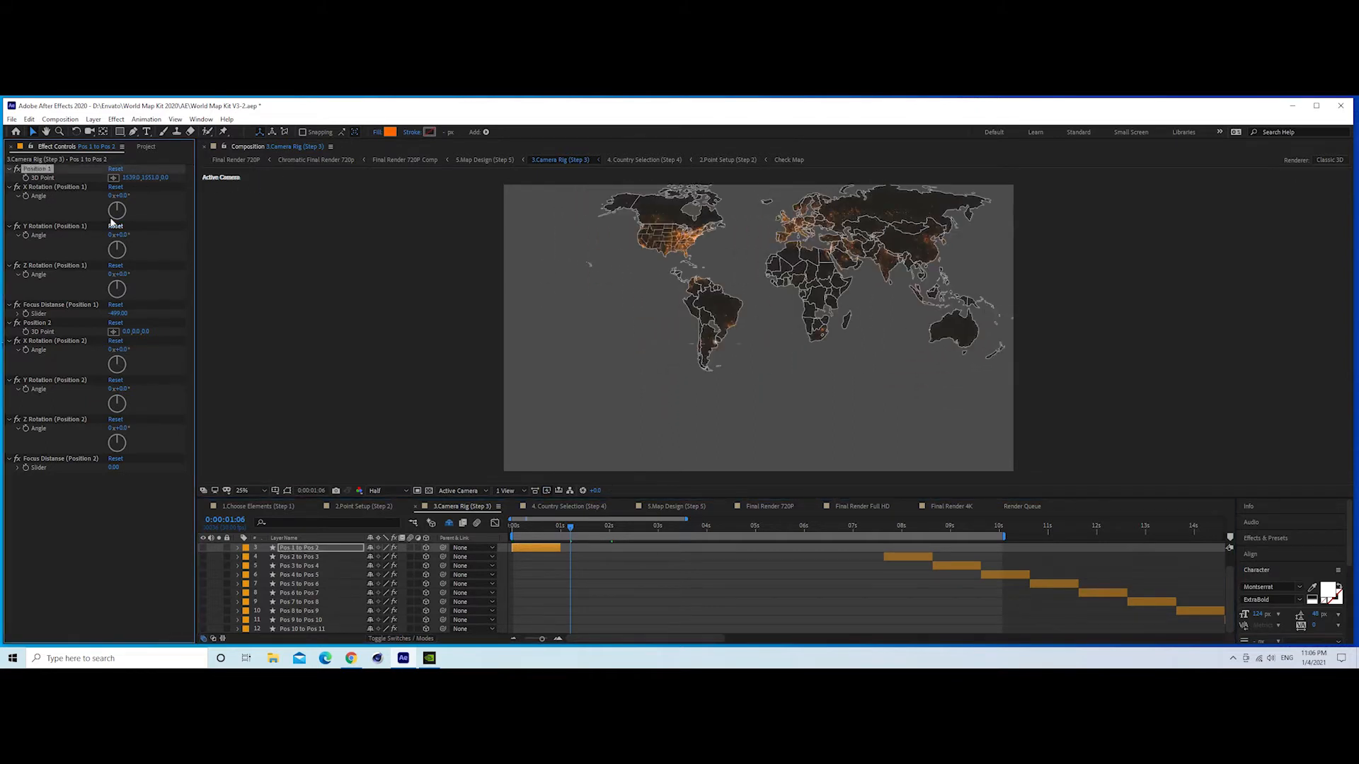
{"action": "left_click_drag", "start_coordinate": [122, 235], "coordinate": [134, 238]}
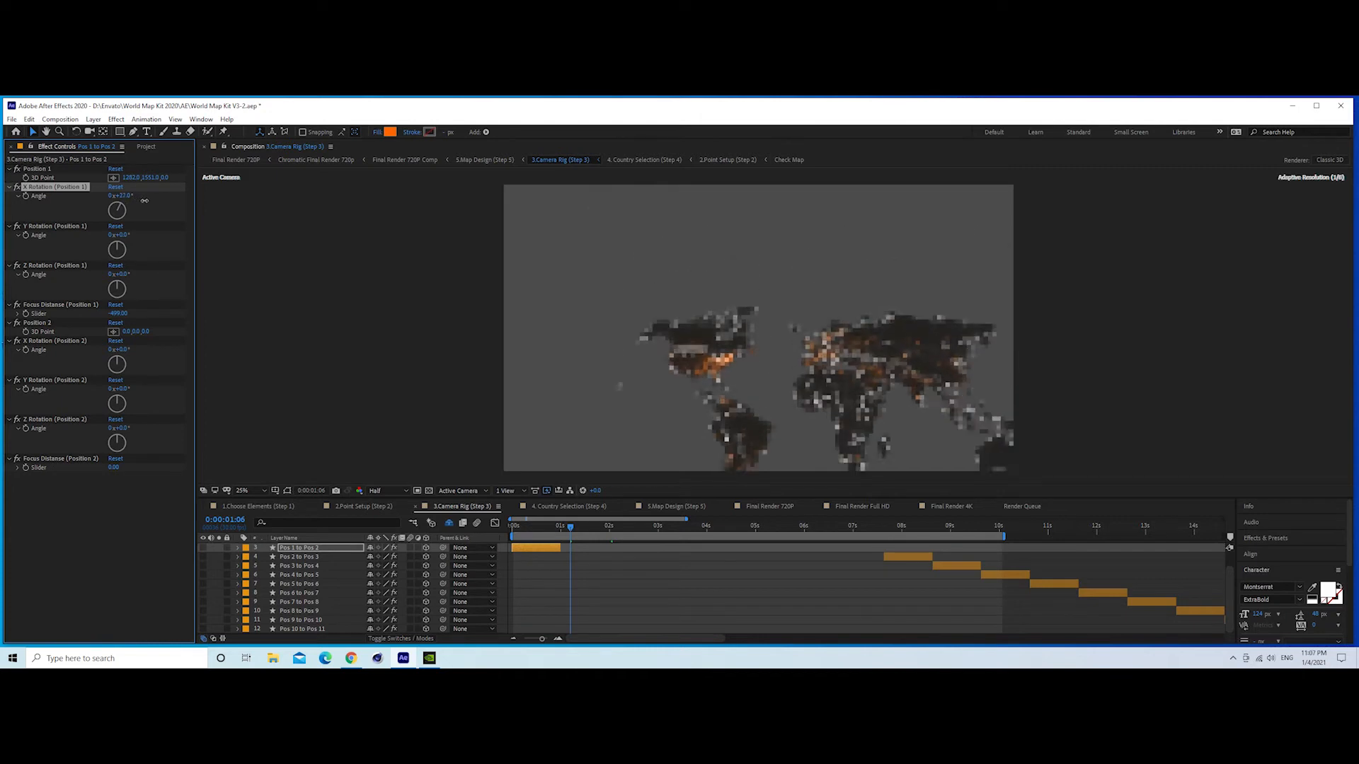
{"action": "left_click_drag", "start_coordinate": [122, 196], "coordinate": [171, 180]}
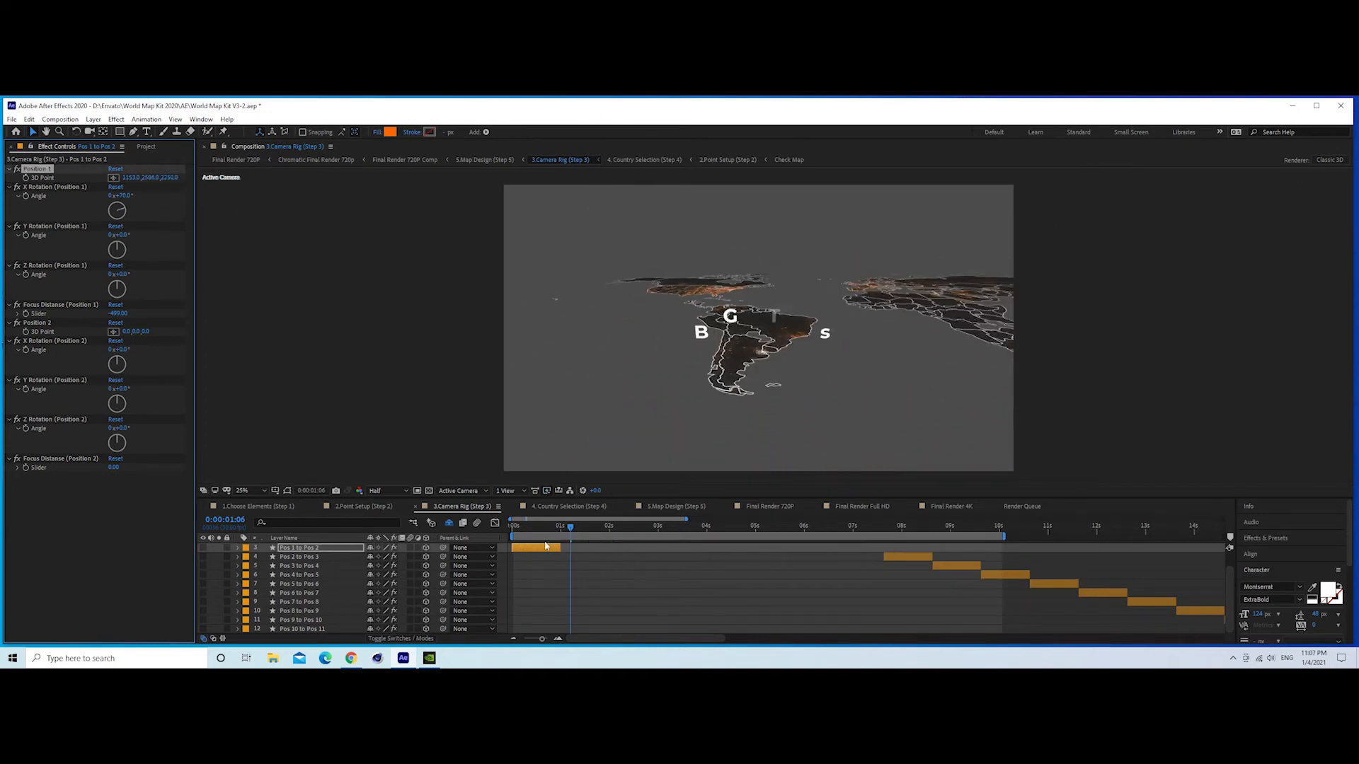
- Preview the Argentina camera view past 2 seconds and extend the Pos 1 to Pos 2 layer to end at 2 seconds
{"action": "key", "text": "space"}
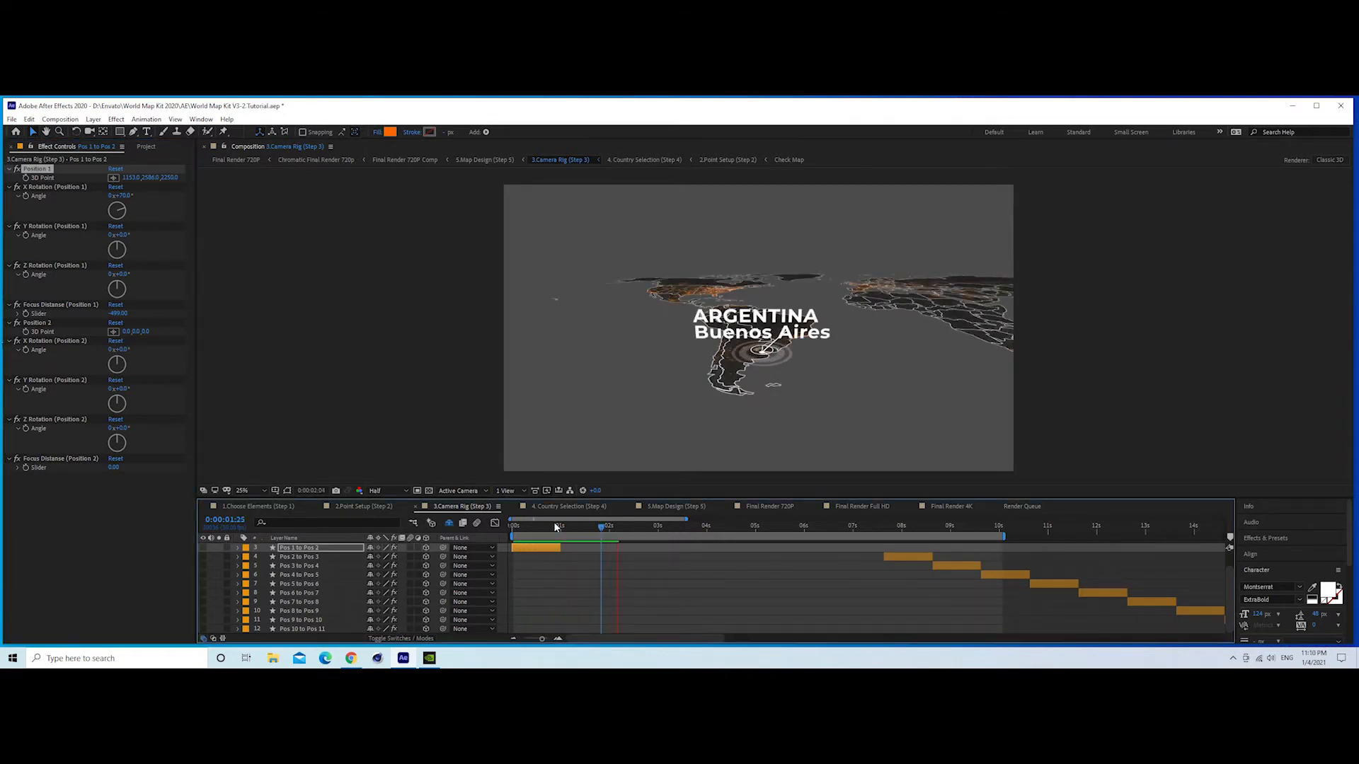
{"action": "key", "text": "space"}
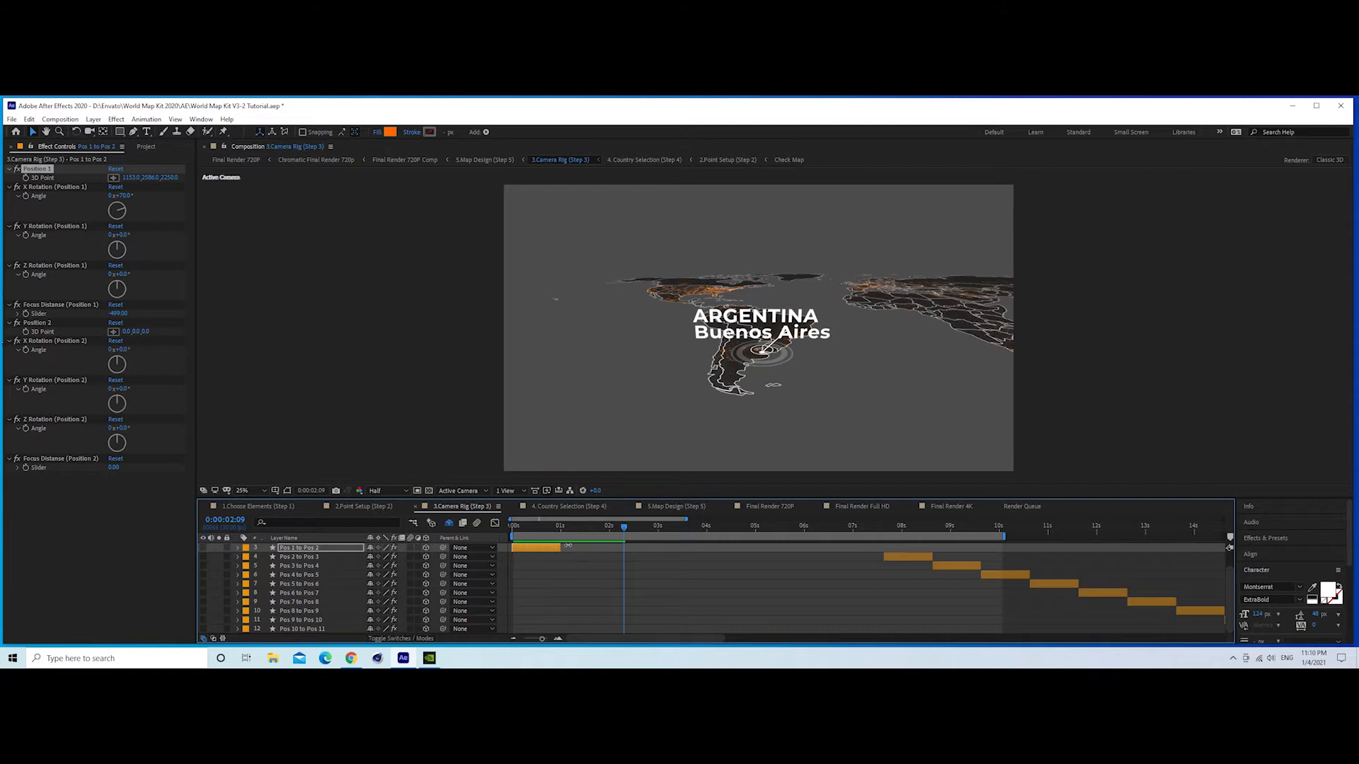
{"action": "left_click_drag", "start_coordinate": [565, 547], "coordinate": [600, 548]}
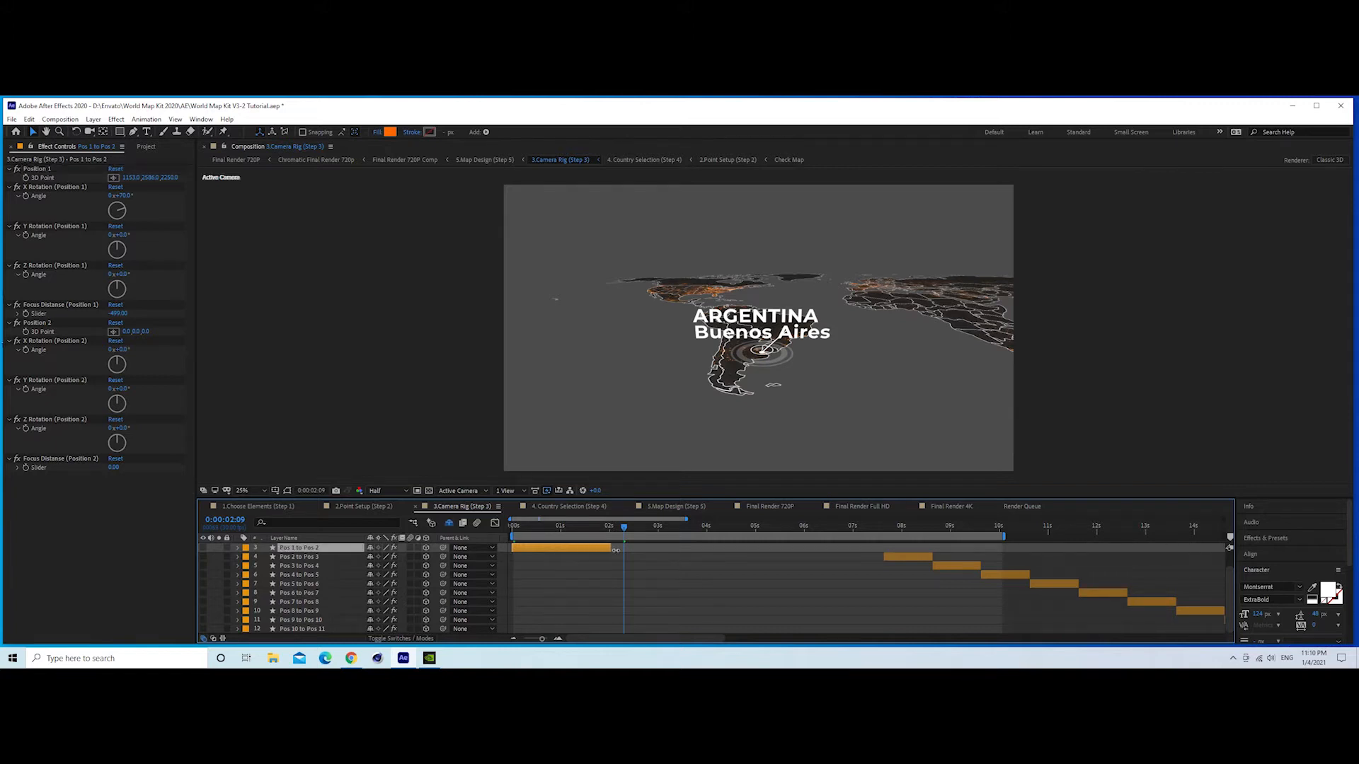
{"action": "left_click", "coordinate": [608, 529]}
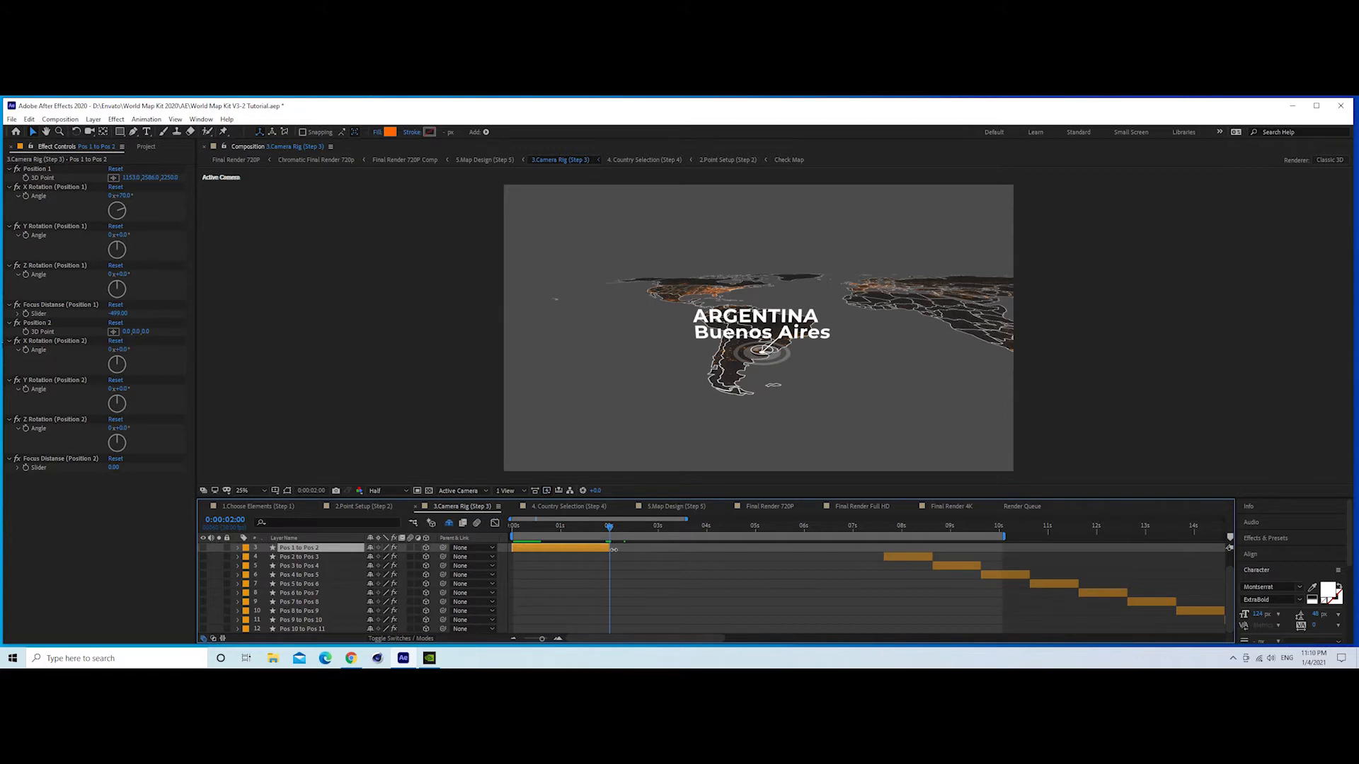
{"action": "key", "text": "equal"}
{"action": "key", "text": "equal"}
{"action": "key", "text": "minus"}
{"action": "key", "text": "minus"}
- Examine how the start and end of the Pos 1 to Pos 2 layer correspond to its Position 1 and Position 2 controls
{"action": "left_click", "coordinate": [514, 526]}
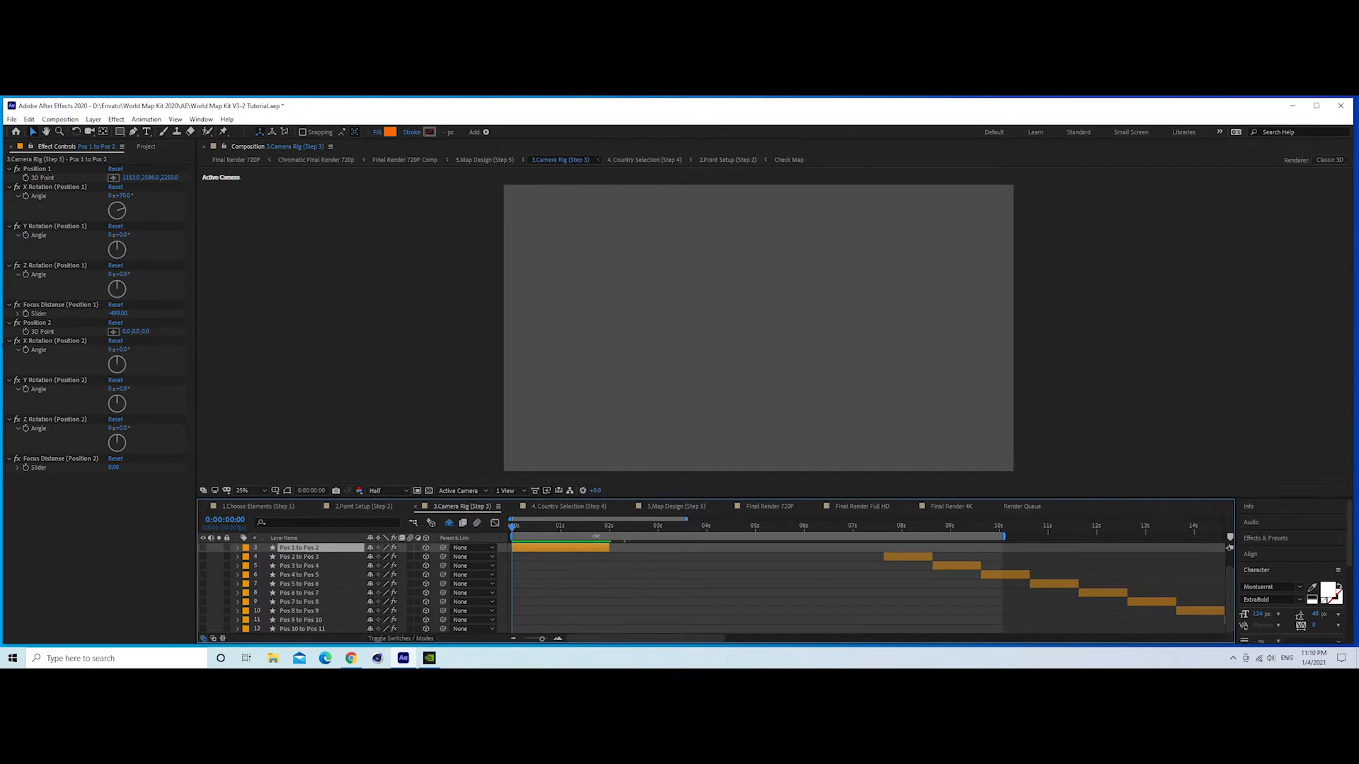
{"action": "left_click", "coordinate": [609, 528]}
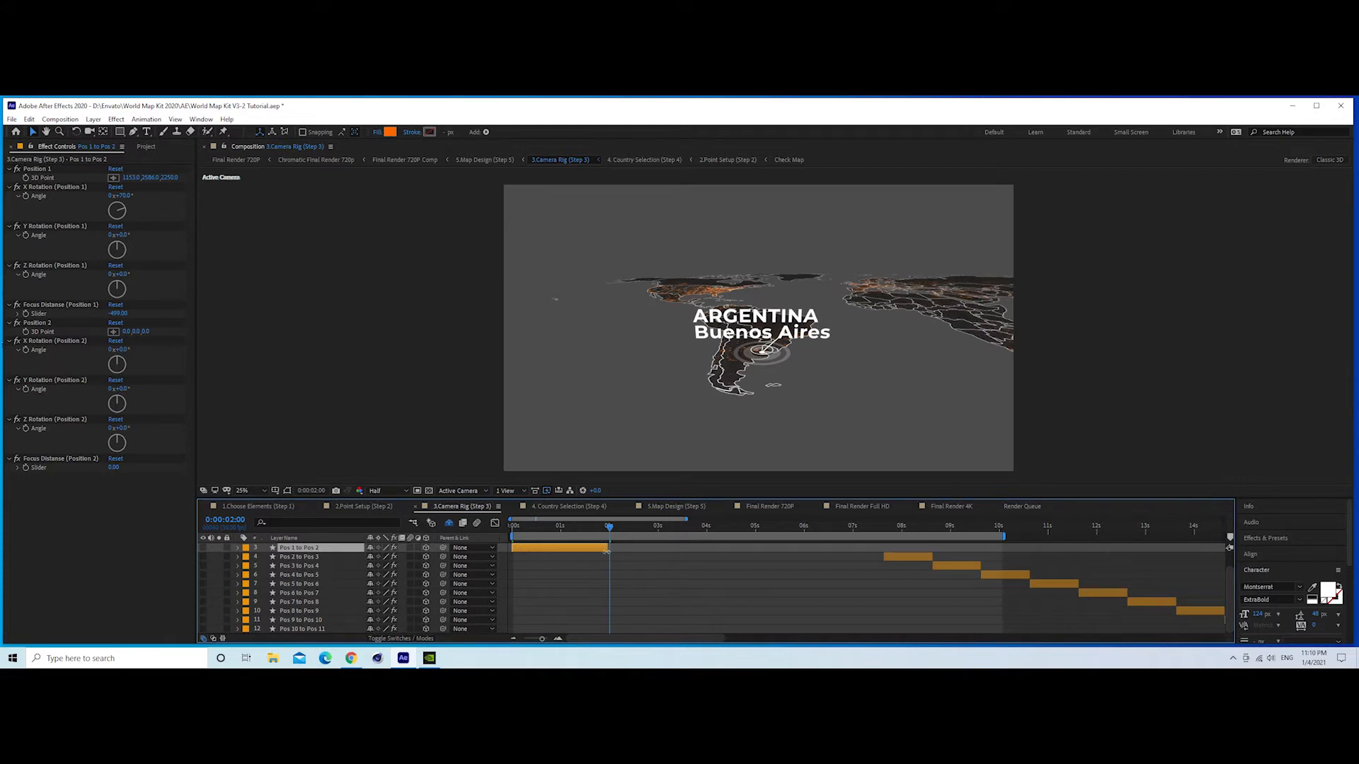
{"action": "left_click_drag", "start_coordinate": [610, 557], "coordinate": [614, 561]}
{"action": "left_click", "coordinate": [36, 324]}
{"action": "left_click", "coordinate": [610, 527]}
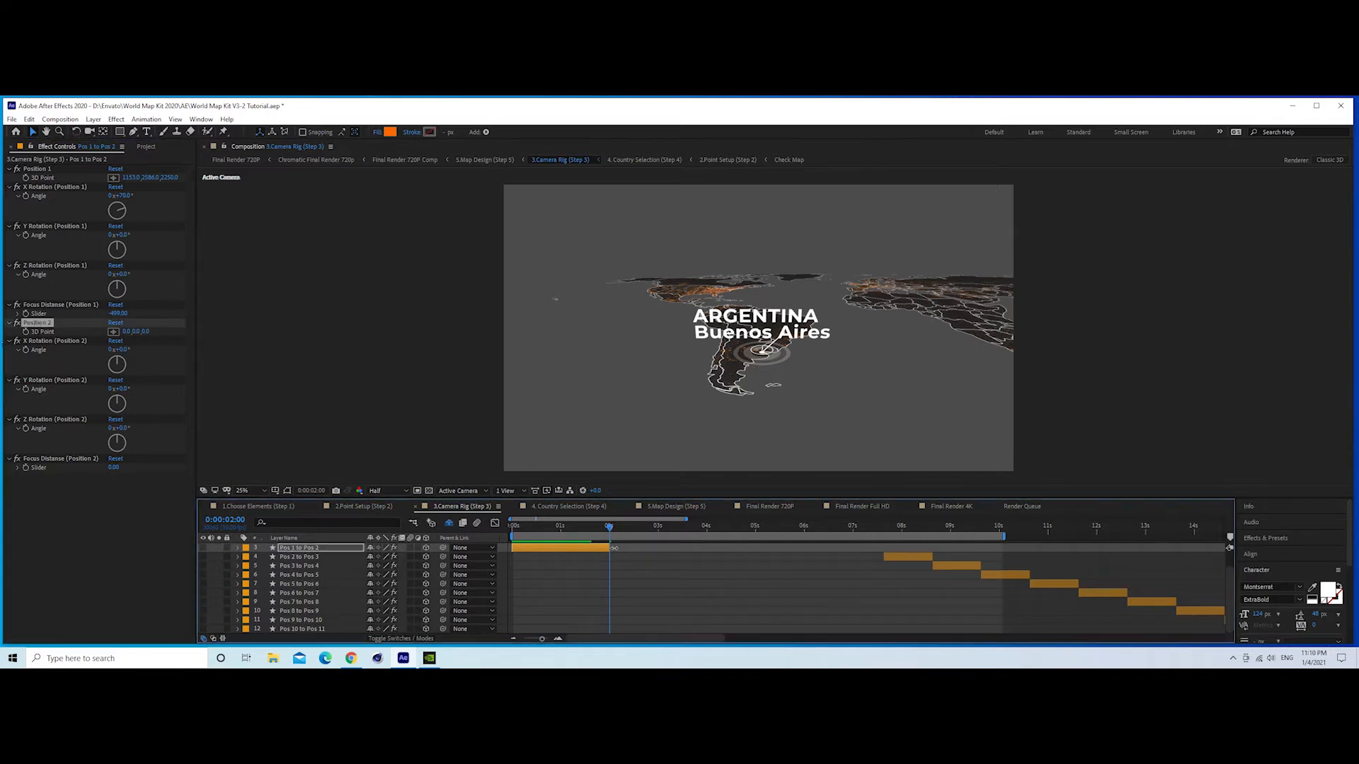
{"action": "left_click", "coordinate": [513, 527]}
{"action": "left_click", "coordinate": [41, 170]}
{"action": "left_click", "coordinate": [608, 528]}
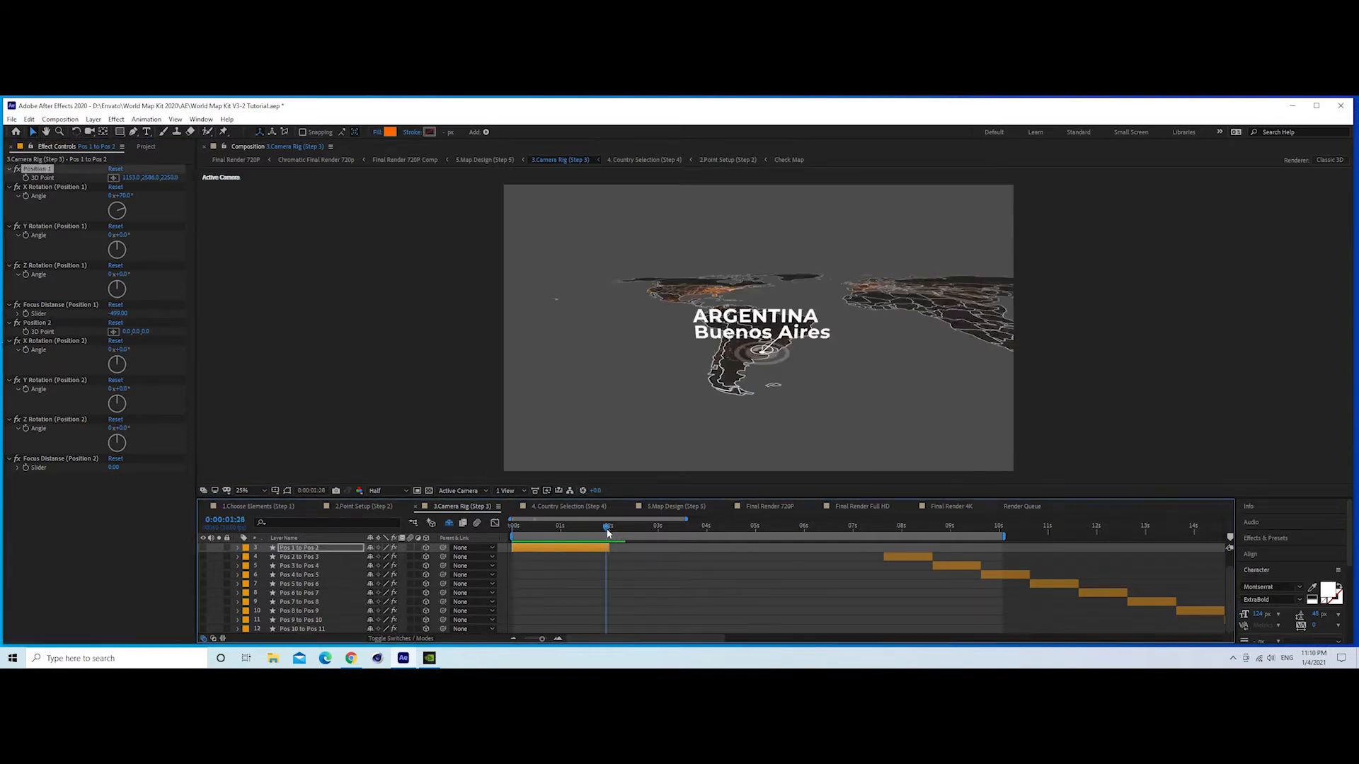
- Set the Y value of Position 2 to about -66 to push the camera slightly closer to Argentina, and preview the move from the beginning
{"action": "left_click", "coordinate": [37, 323]}
{"action": "mouse_move", "coordinate": [160, 331]}
{"action": "left_mouse_down"}
{"action": "mouse_move", "coordinate": [148, 353]}
{"action": "mouse_move", "coordinate": [164, 331]}
{"action": "mouse_move", "coordinate": [148, 332]}
{"action": "left_mouse_up"}
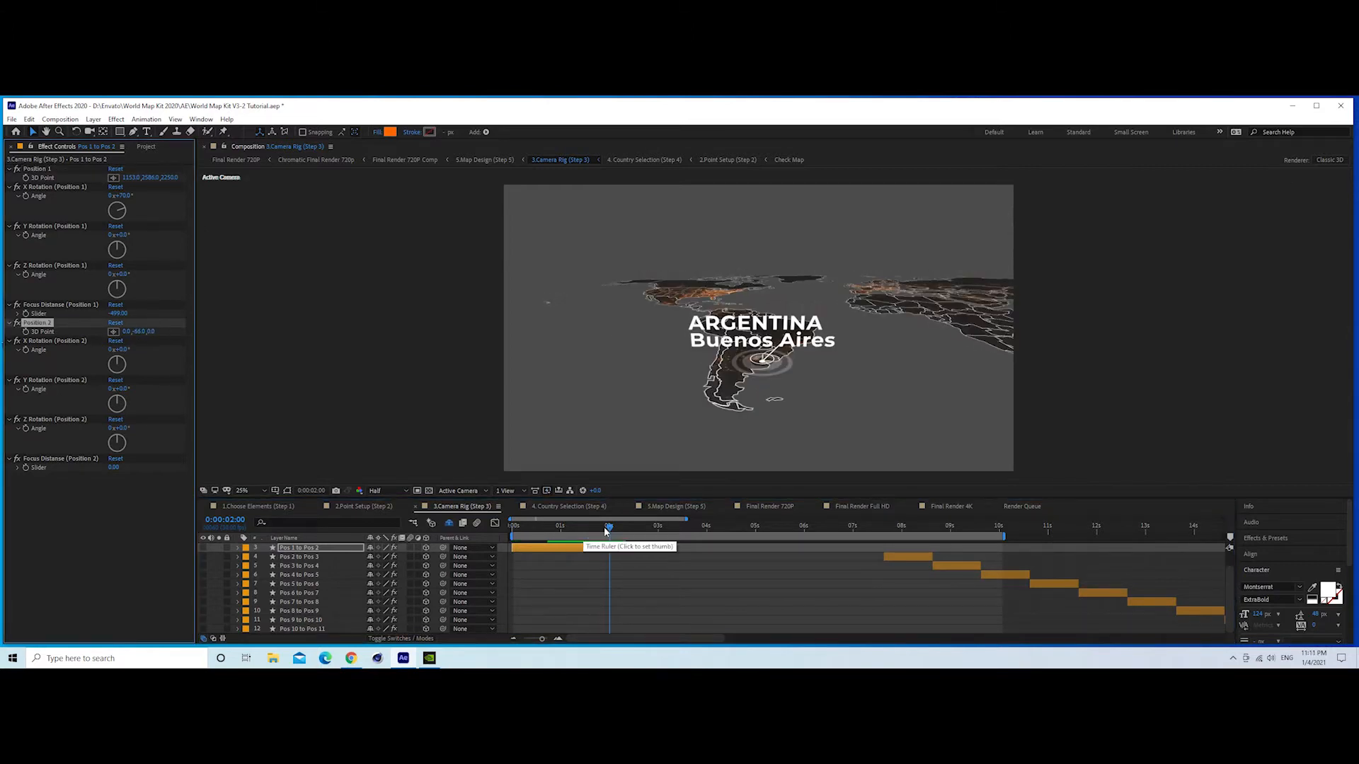
{"action": "left_click_drag", "start_coordinate": [608, 528], "coordinate": [509, 528]}
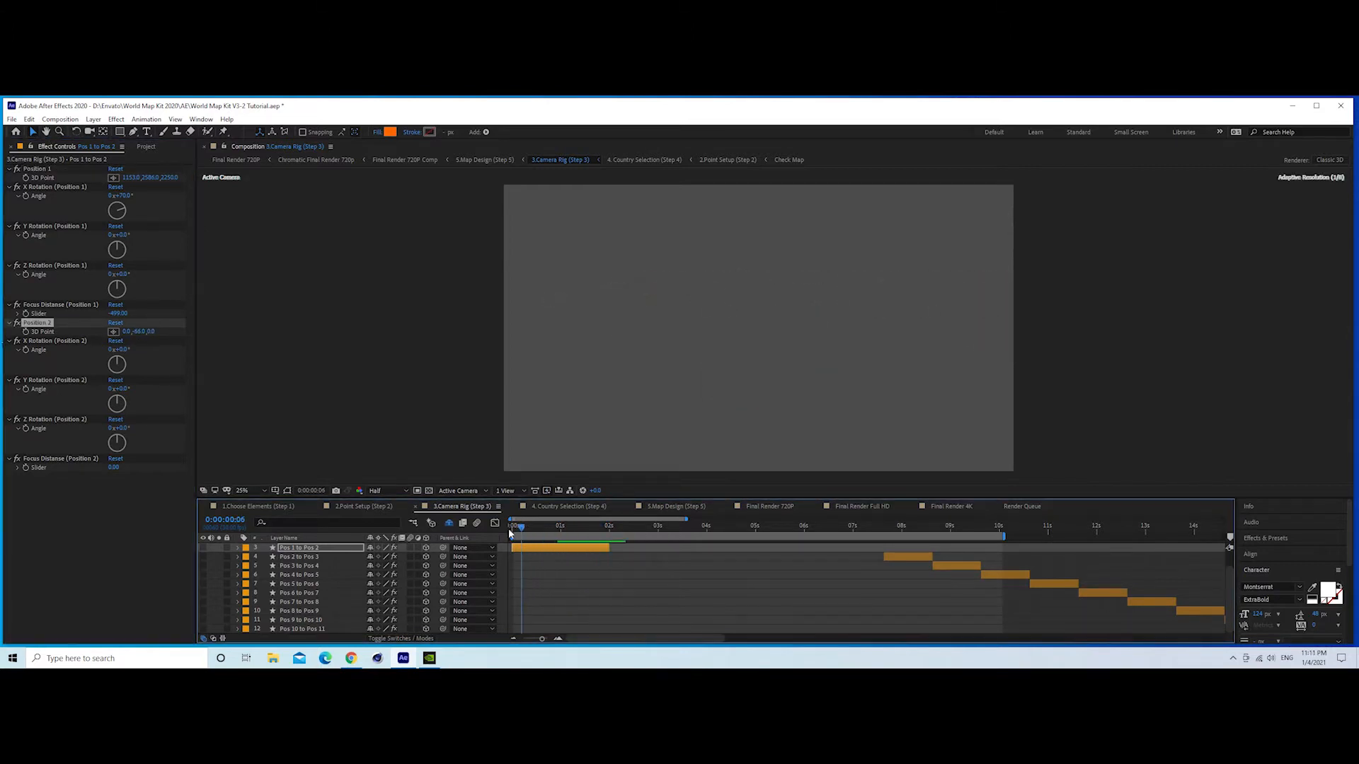
{"action": "key", "text": "space"}
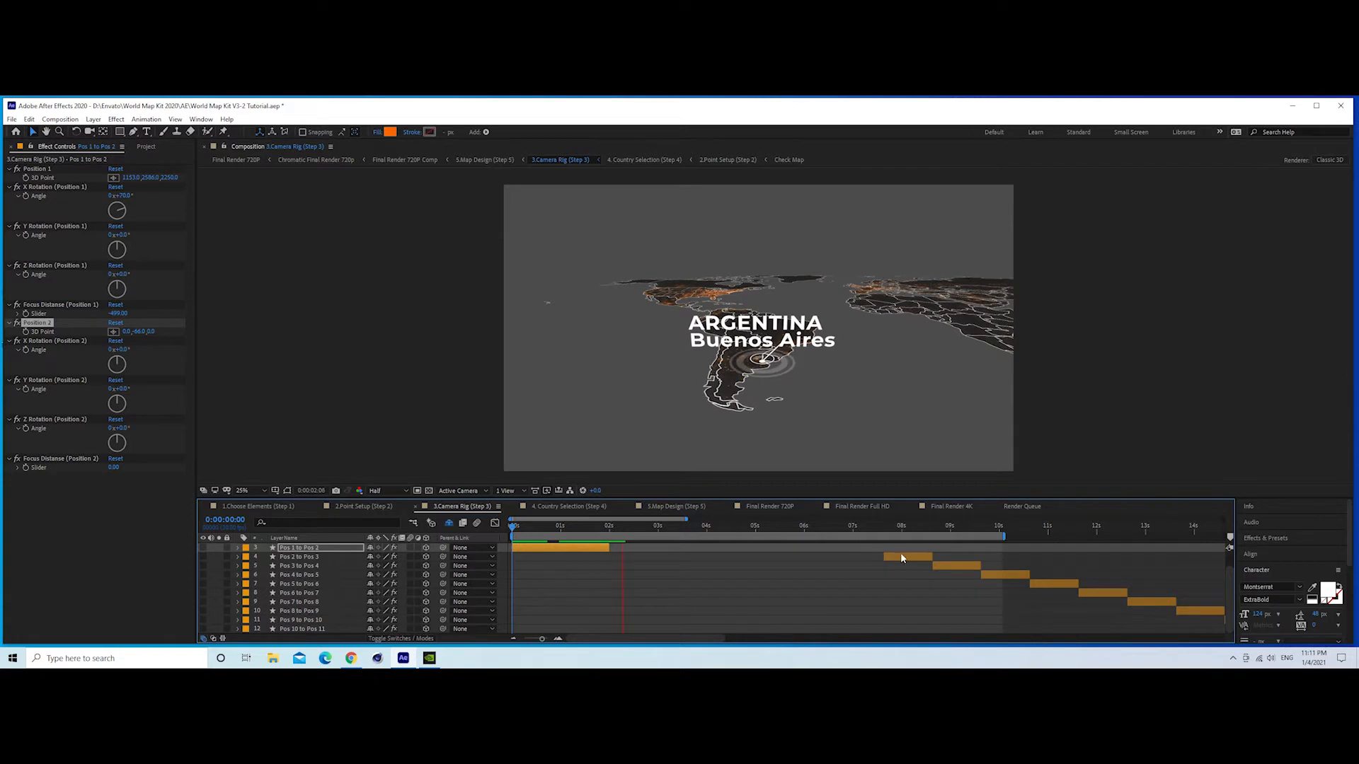
- Move the Pos 2 to Pos 3 layer to start at 2 seconds, directly after the Pos 1 to Pos 2 layer
{"action": "left_click_drag", "start_coordinate": [903, 558], "coordinate": [658, 570]}
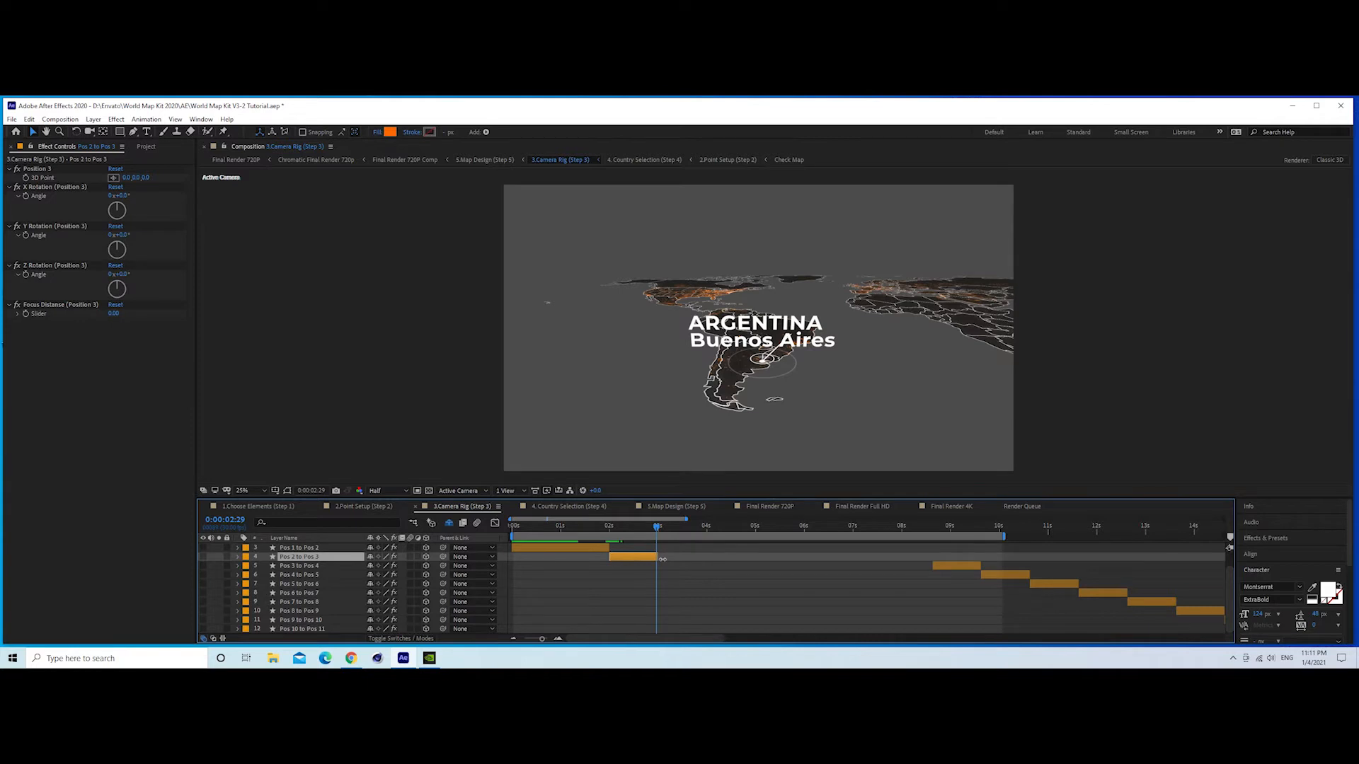
- Extend the Pos 2 to Pos 3 layer to end at 4 seconds and set its Position 3 to about X 120, Y -313
{"action": "left_click_drag", "start_coordinate": [675, 557], "coordinate": [710, 558]}
{"action": "left_click_drag", "start_coordinate": [658, 529], "coordinate": [708, 549]}
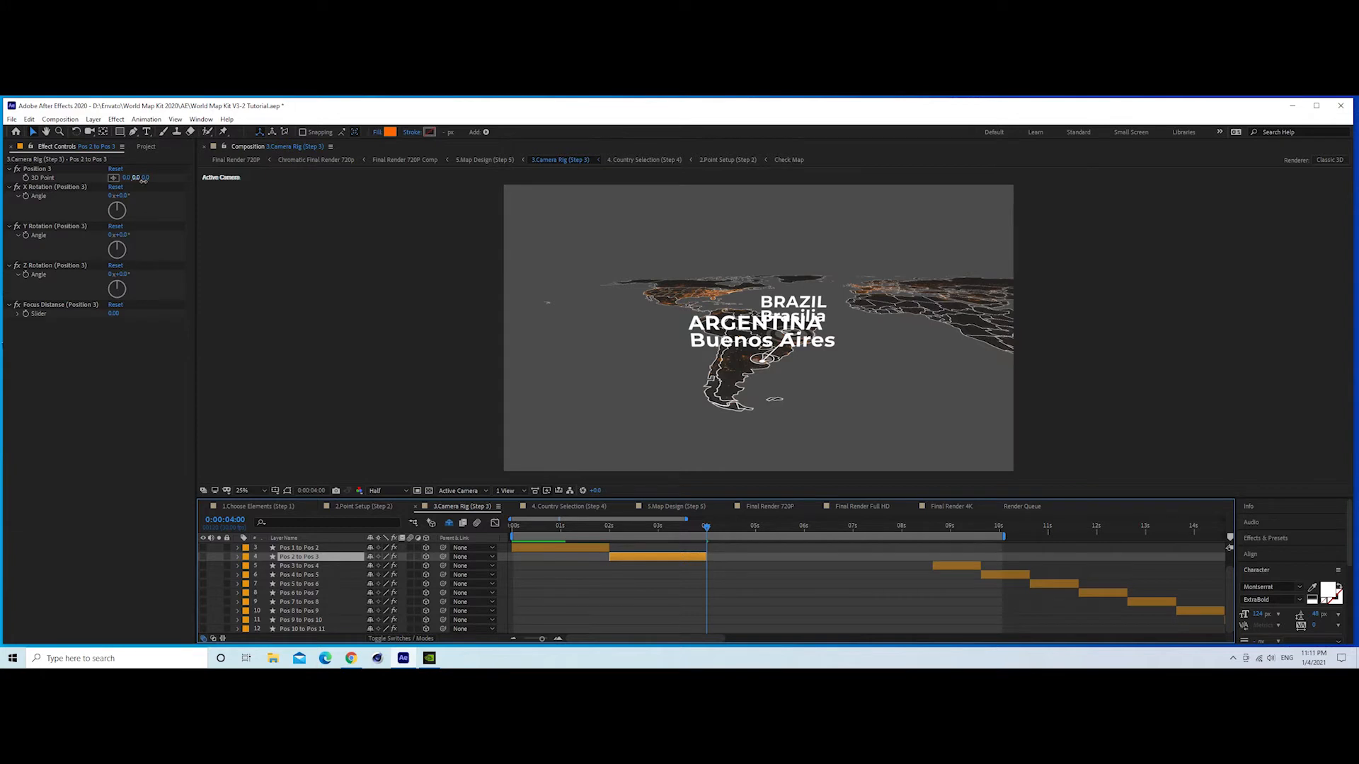
{"action": "left_click_drag", "start_coordinate": [136, 178], "coordinate": [51, 209]}
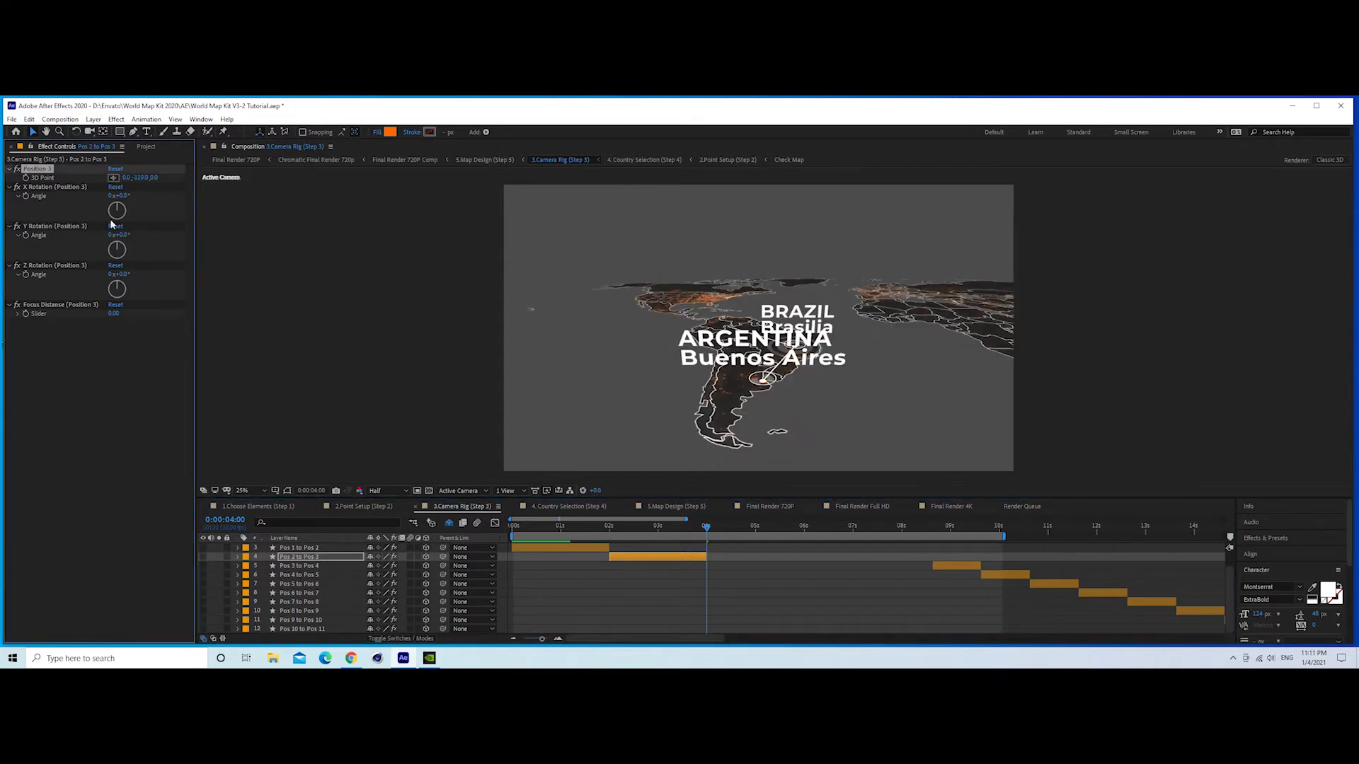
{"action": "left_click_drag", "start_coordinate": [138, 178], "coordinate": [15, 203]}
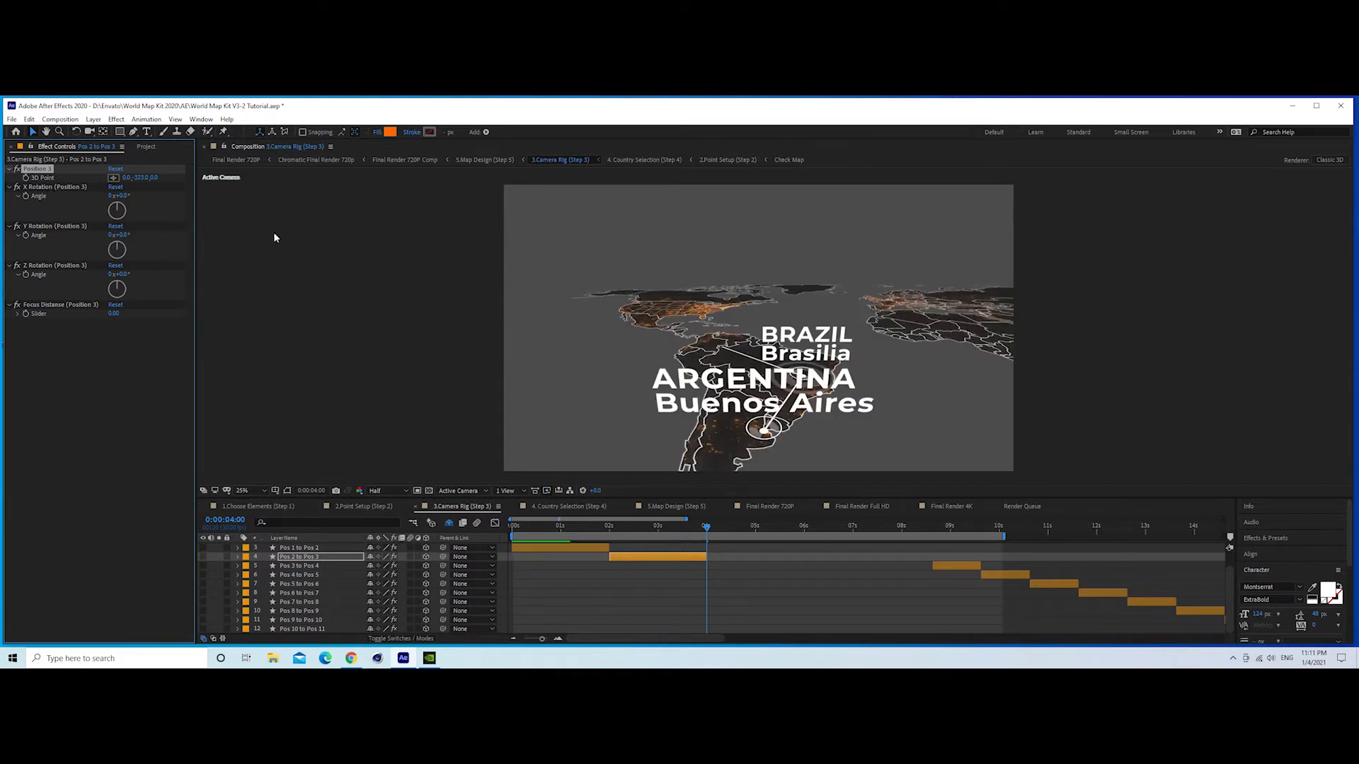
{"action": "left_click_drag", "start_coordinate": [130, 182], "coordinate": [209, 196]}
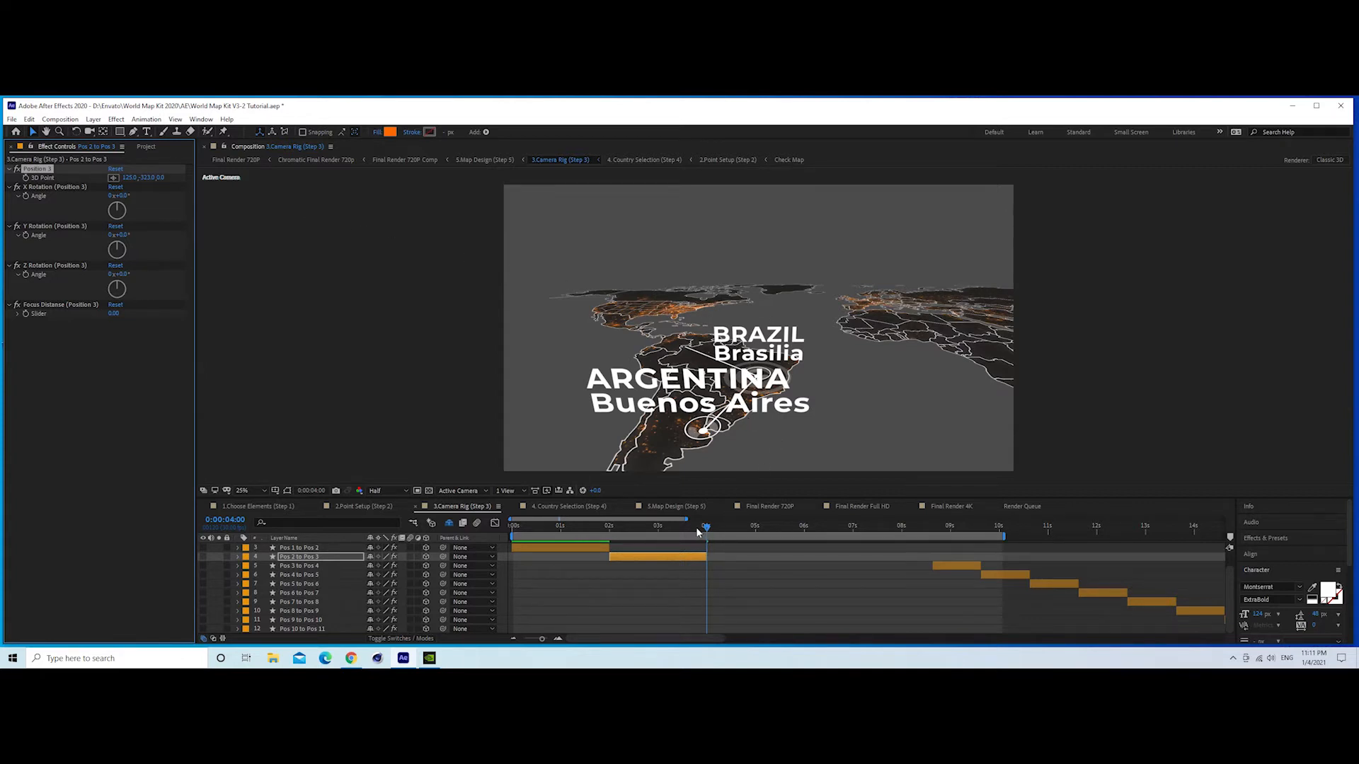
{"action": "mouse_move", "coordinate": [697, 532]}
{"action": "left_mouse_down"}
{"action": "mouse_move", "coordinate": [613, 531]}
{"action": "mouse_move", "coordinate": [703, 537]}
{"action": "left_mouse_up"}
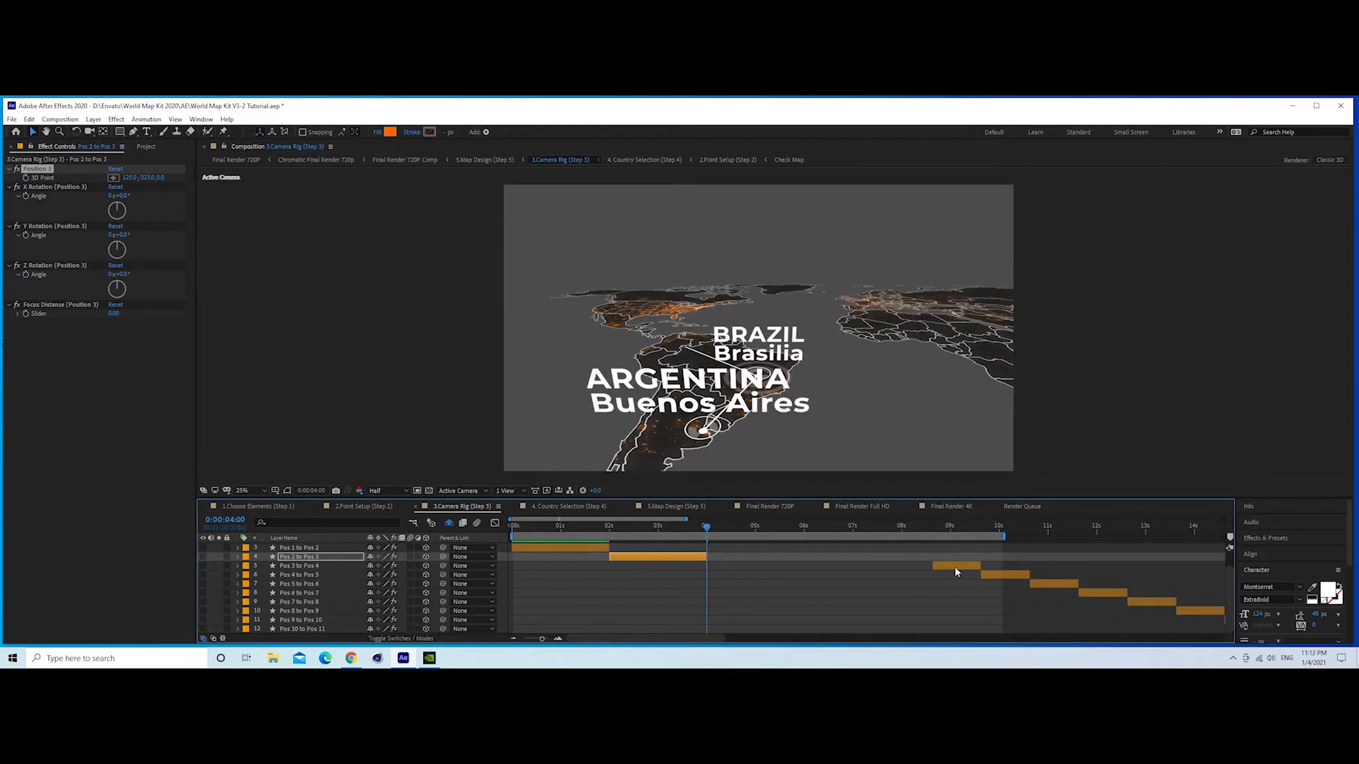
- Move the Pos 3 to Pos 4 layer to start at 4 seconds and extend it to end at about 6 seconds
{"action": "left_click_drag", "start_coordinate": [956, 572], "coordinate": [736, 529]}
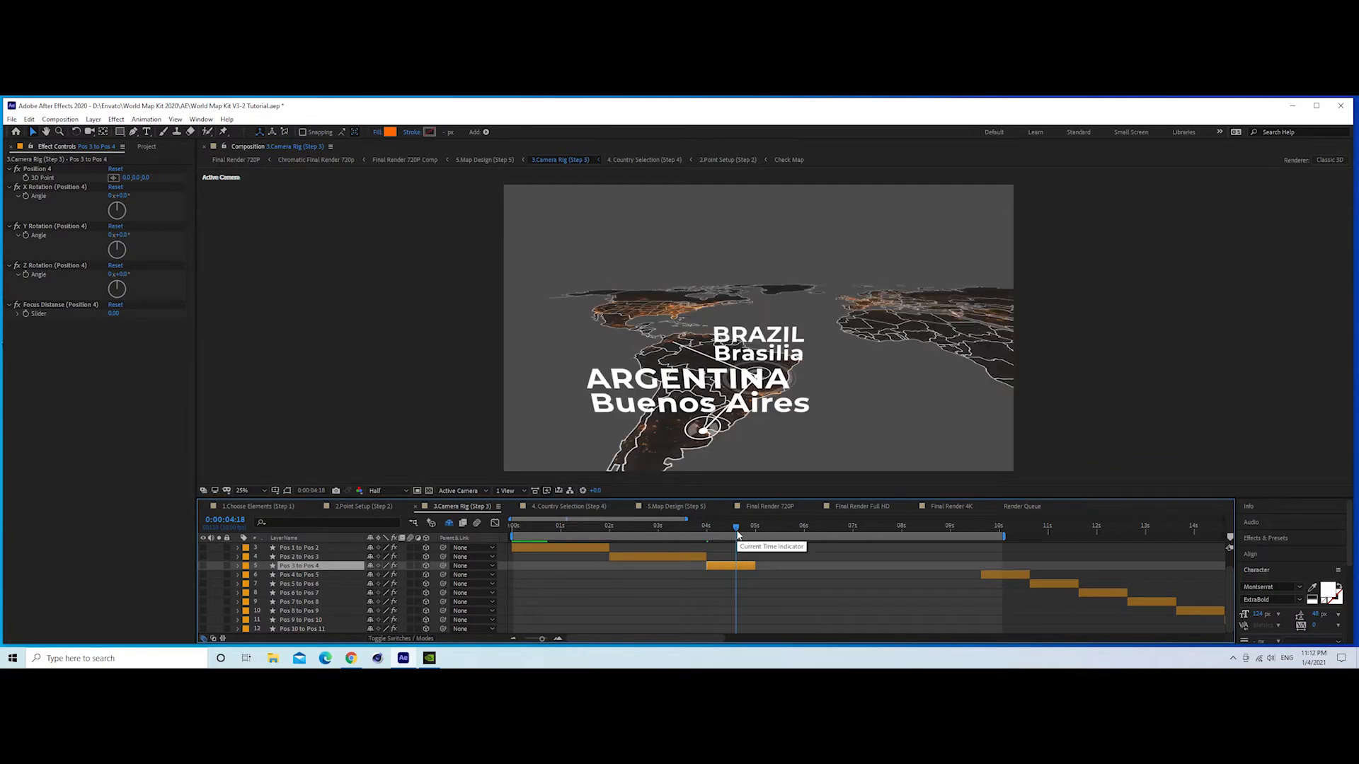
{"action": "left_click_drag", "start_coordinate": [756, 566], "coordinate": [807, 567]}
{"action": "left_click", "coordinate": [804, 528]}
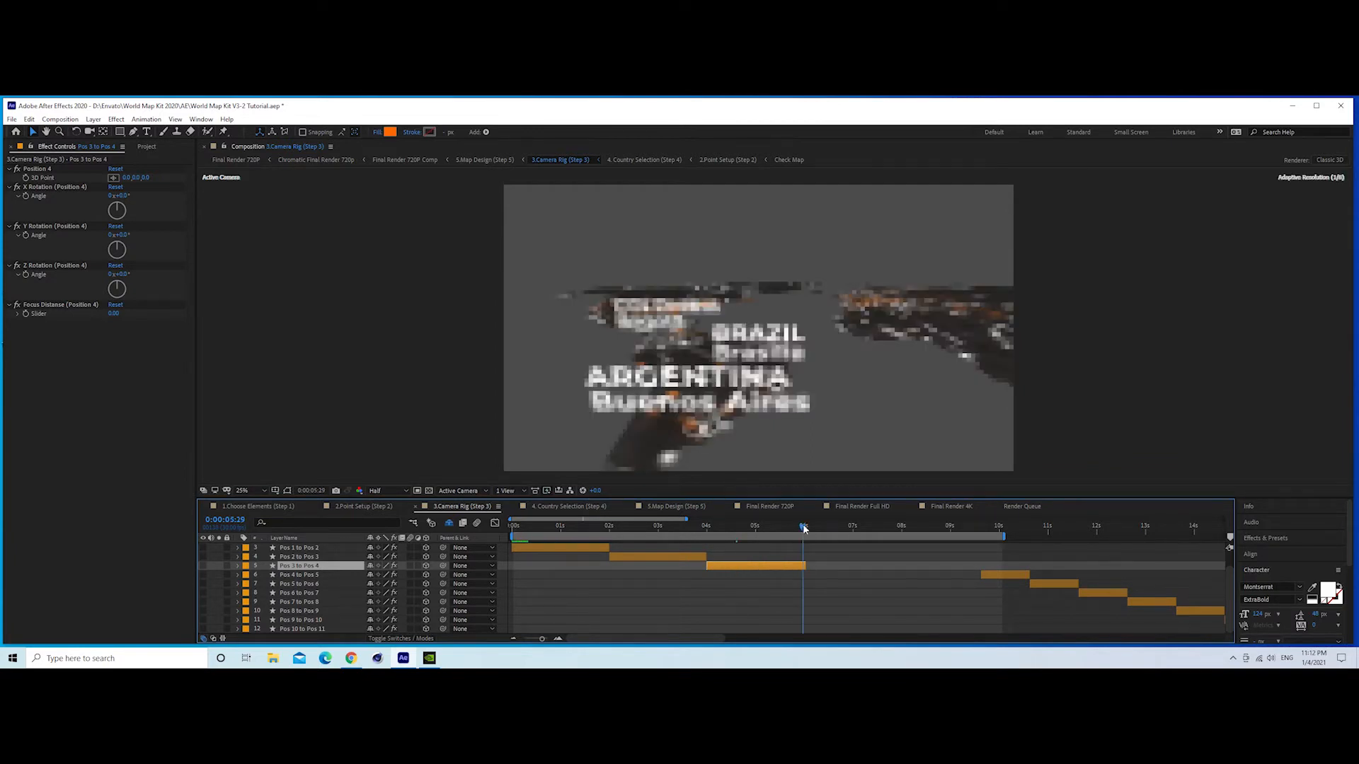
{"action": "left_click", "coordinate": [806, 528]}
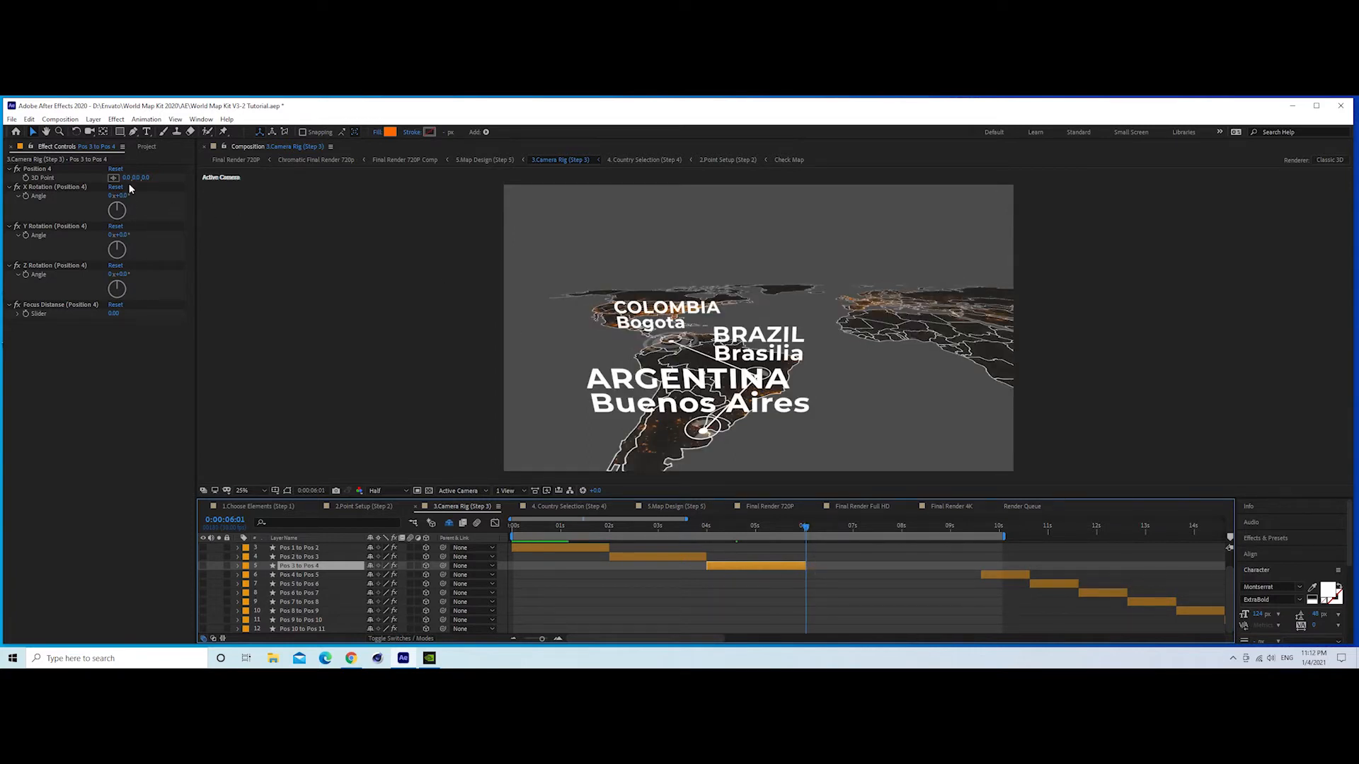
- Frame Colombia by setting Position 4 to about X -527, Y -314, Z 39 and its Y rotation to 19°
{"action": "left_click_drag", "start_coordinate": [140, 178], "coordinate": [25, 201]}
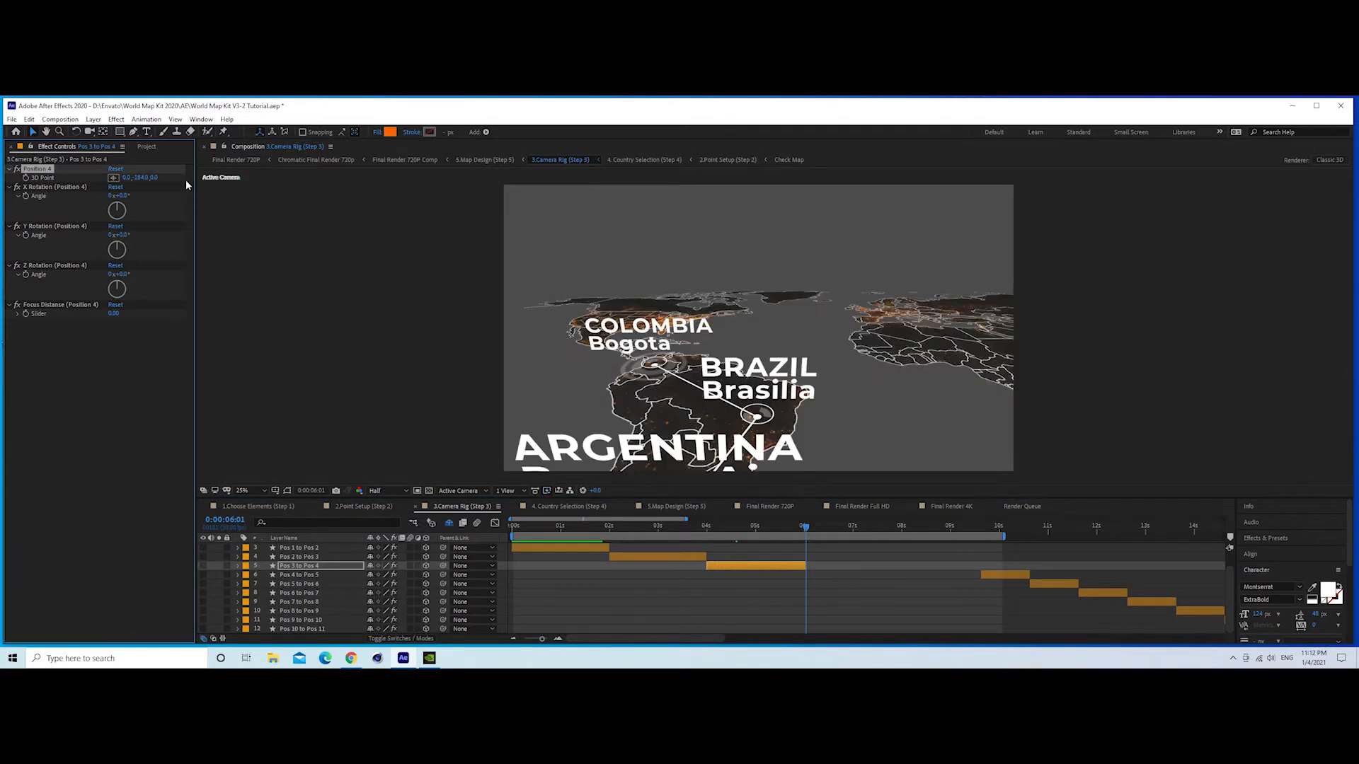
{"action": "left_click_drag", "start_coordinate": [141, 178], "coordinate": [7, 194]}
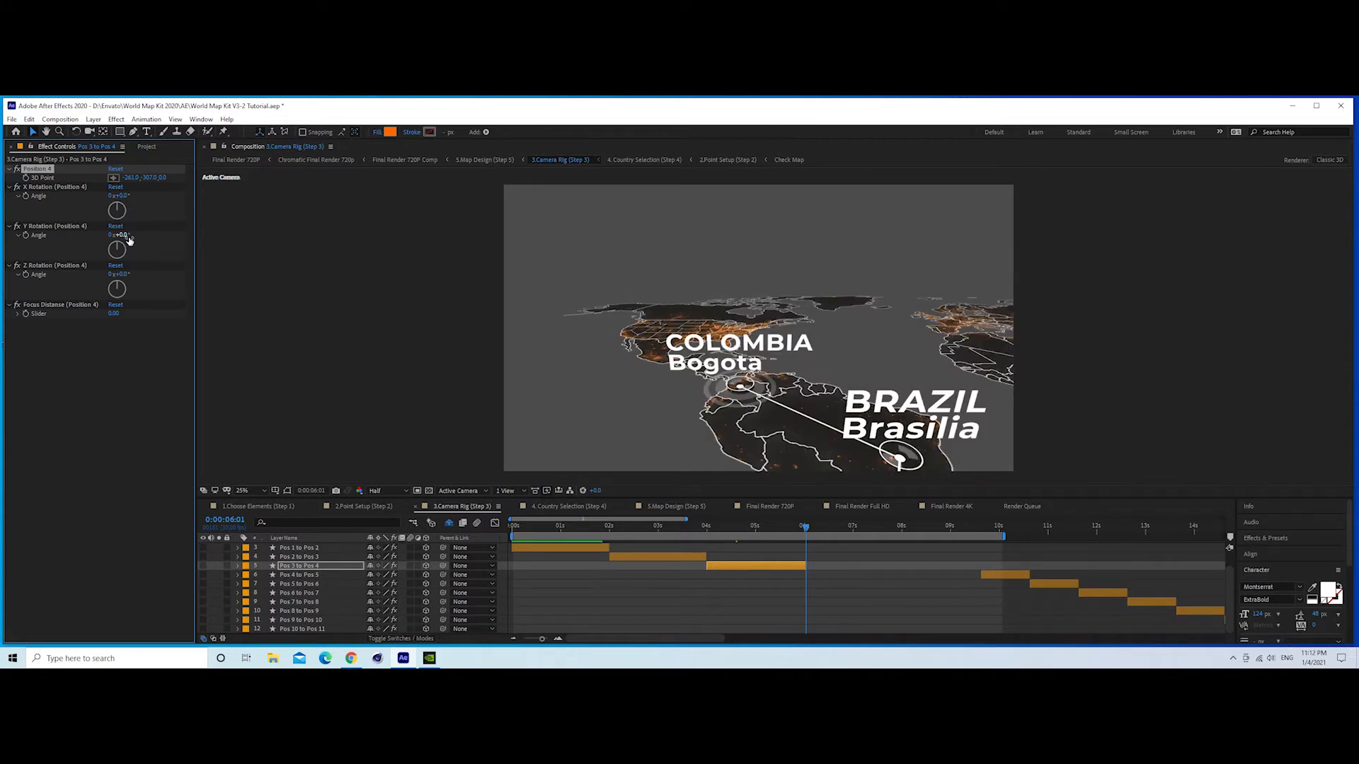
{"action": "left_click_drag", "start_coordinate": [127, 236], "coordinate": [140, 237]}
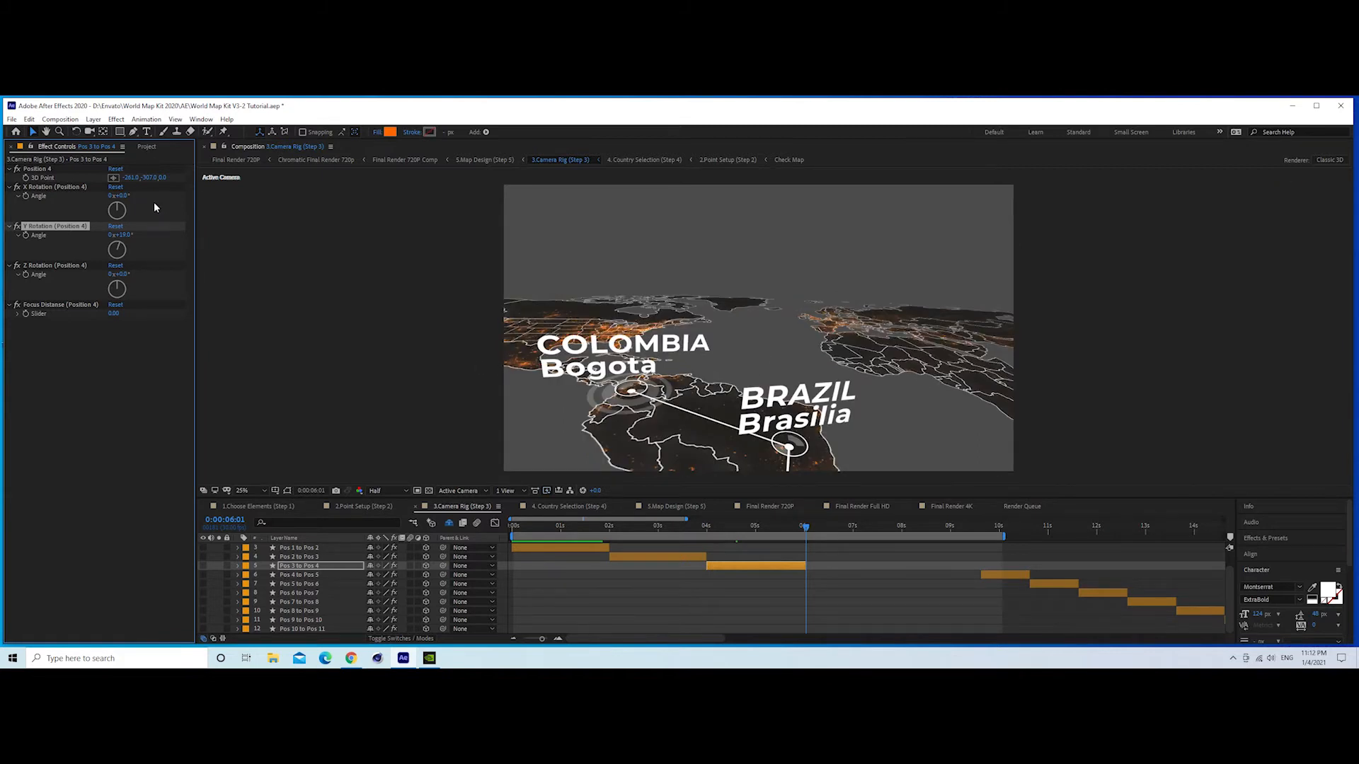
{"action": "left_click_drag", "start_coordinate": [131, 177], "coordinate": [27, 203]}
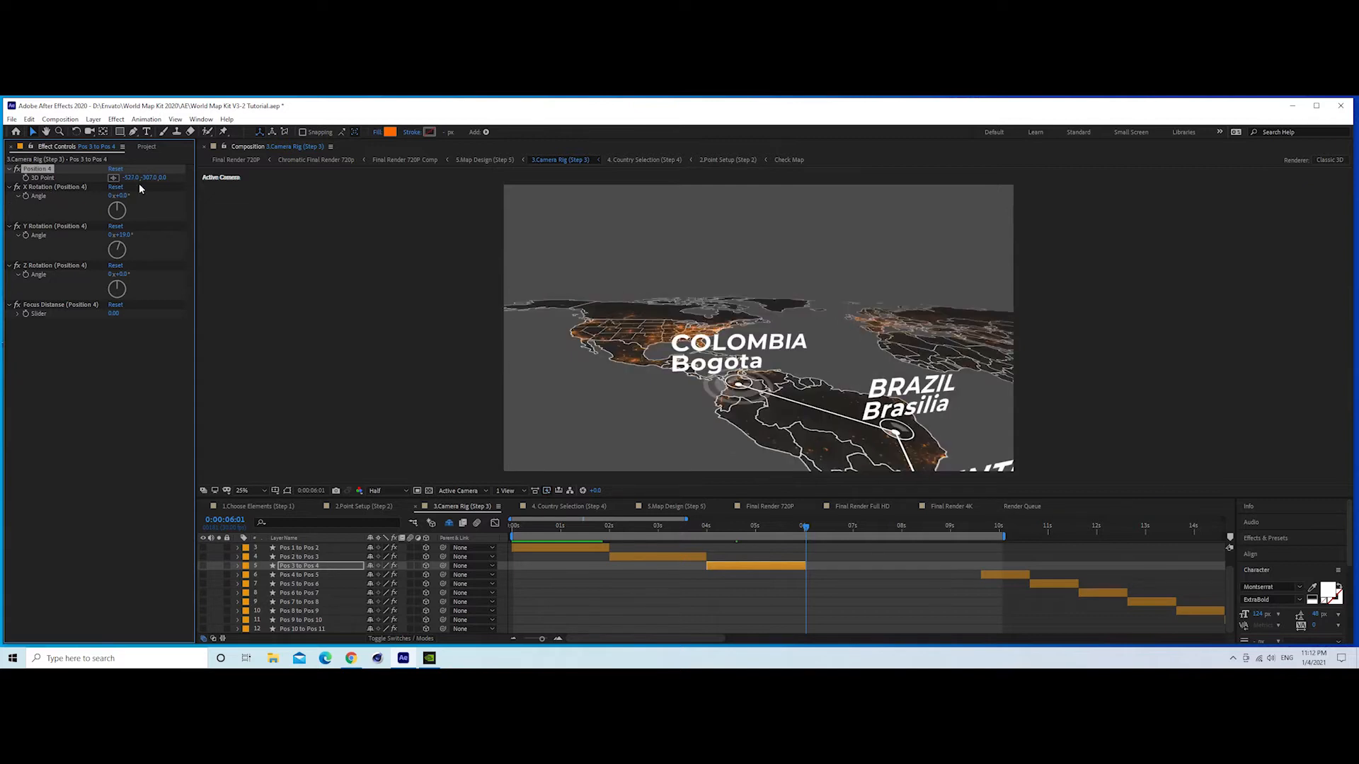
{"action": "left_click_drag", "start_coordinate": [149, 178], "coordinate": [187, 172]}
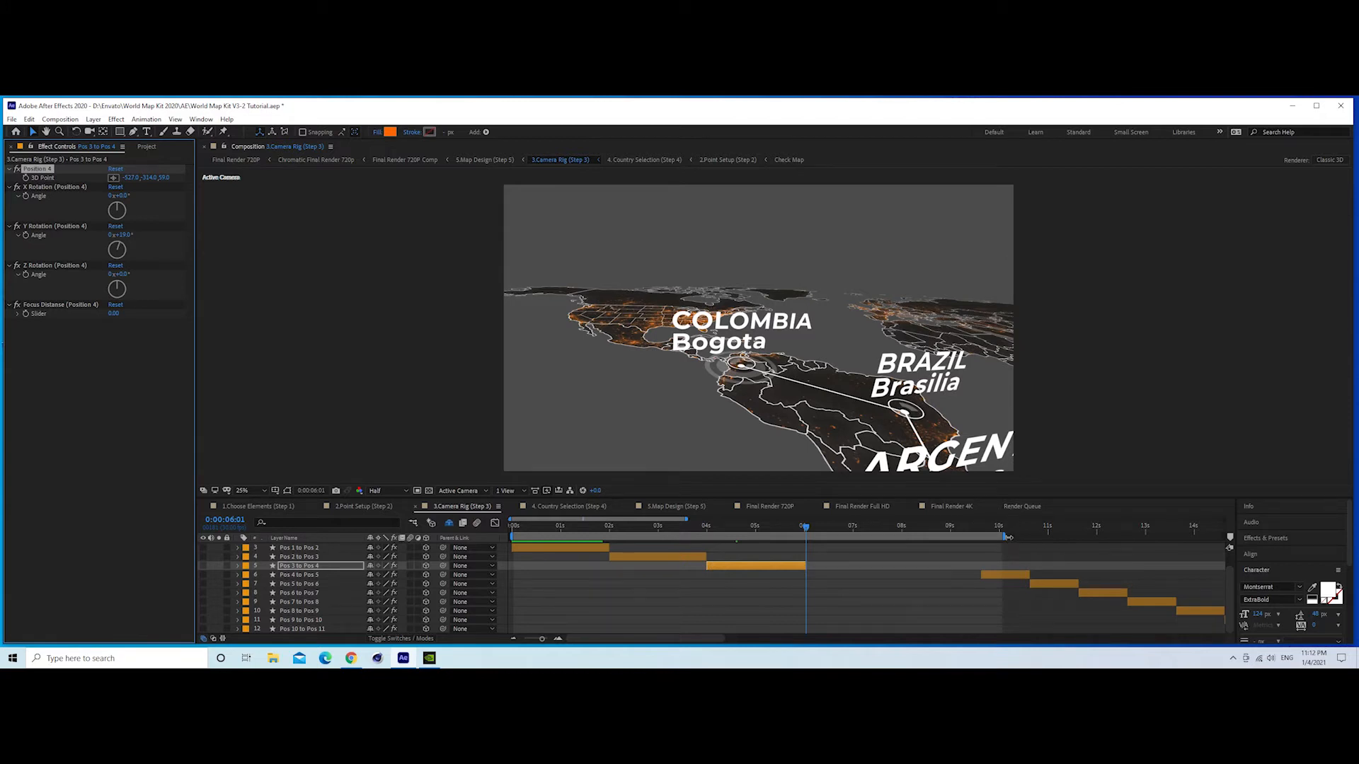
- Shorten the work area to end at about 6 seconds, preview the camera moves, and extend the work area slightly past 6.5 seconds
{"action": "left_click_drag", "start_coordinate": [1005, 538], "coordinate": [809, 577]}
{"action": "key", "text": "space"}
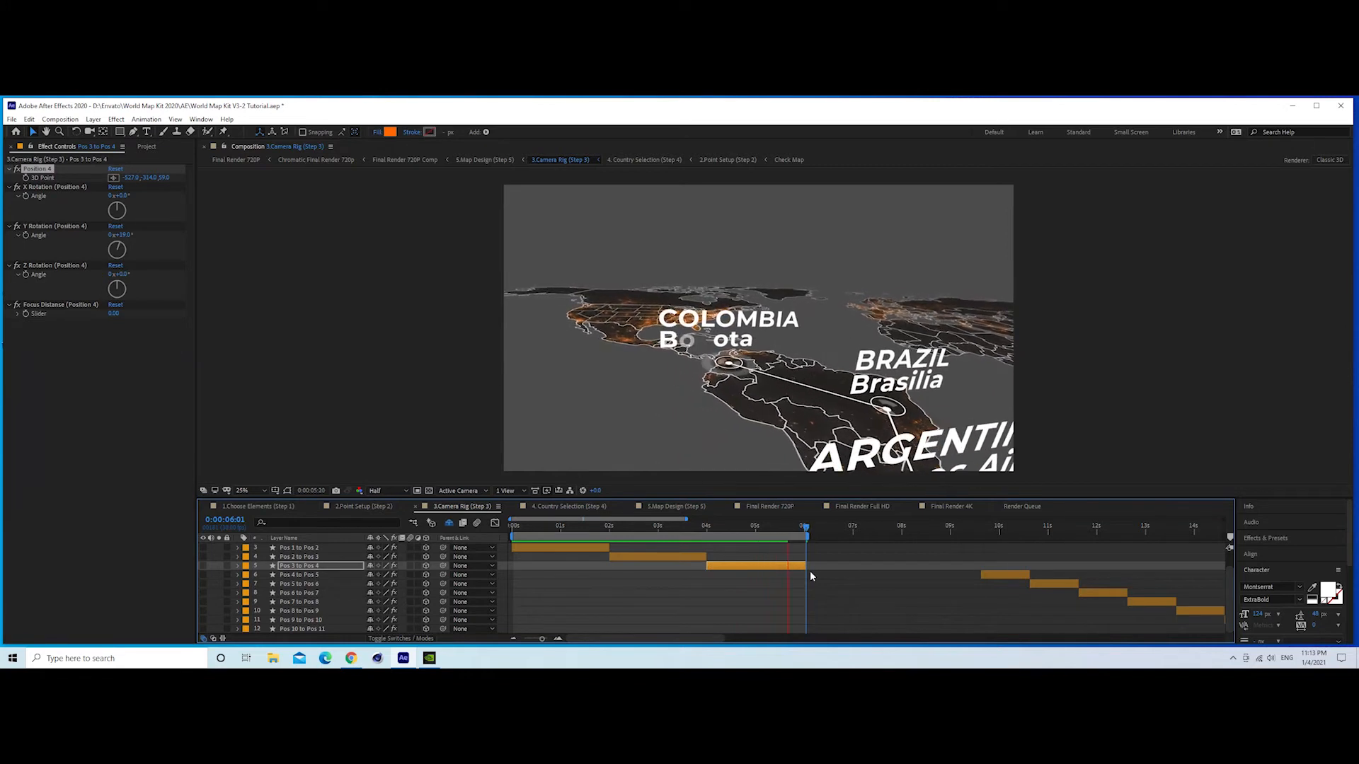
{"action": "left_click_drag", "start_coordinate": [806, 536], "coordinate": [842, 537]}
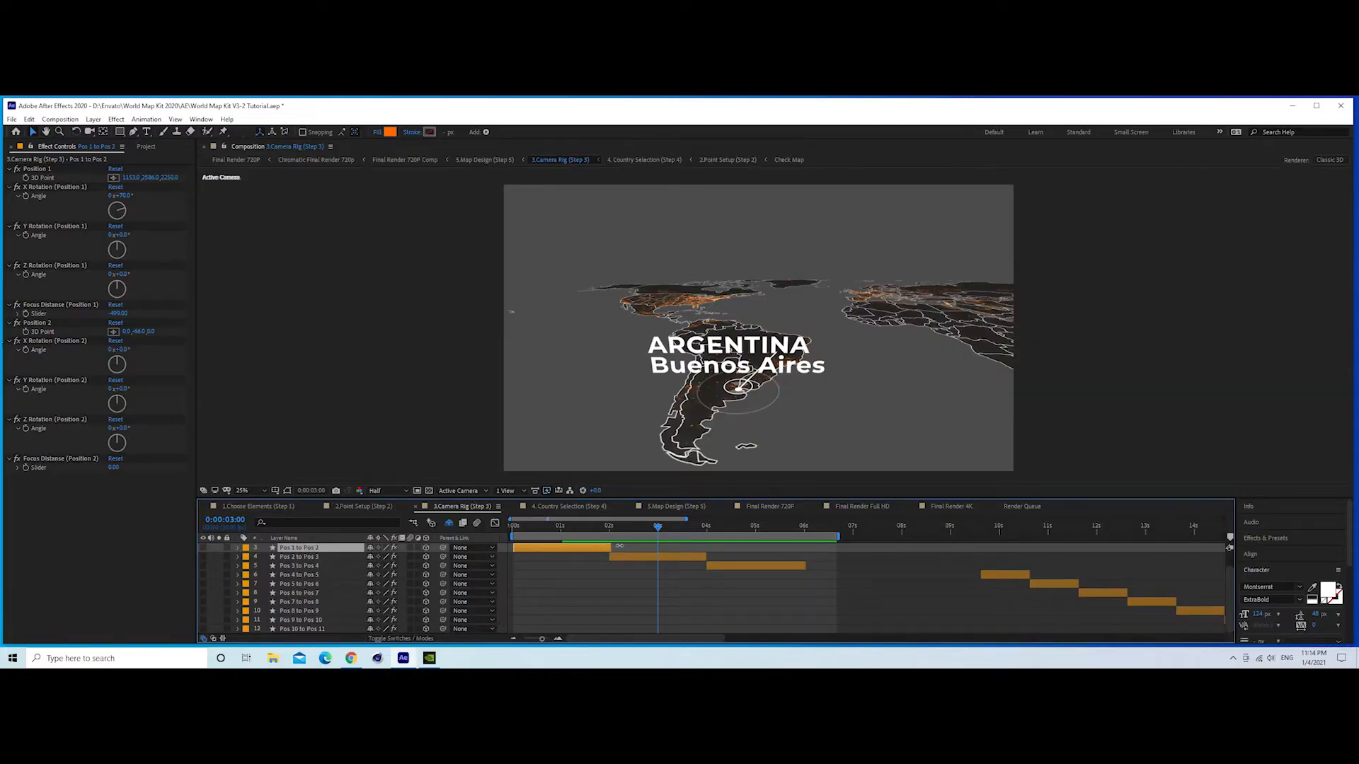
- Extend the first three camera move layers to overlap, ending at 3 seconds, 5 seconds and the work area's end, and preview the animation
{"action": "left_click_drag", "start_coordinate": [620, 545], "coordinate": [642, 546]}
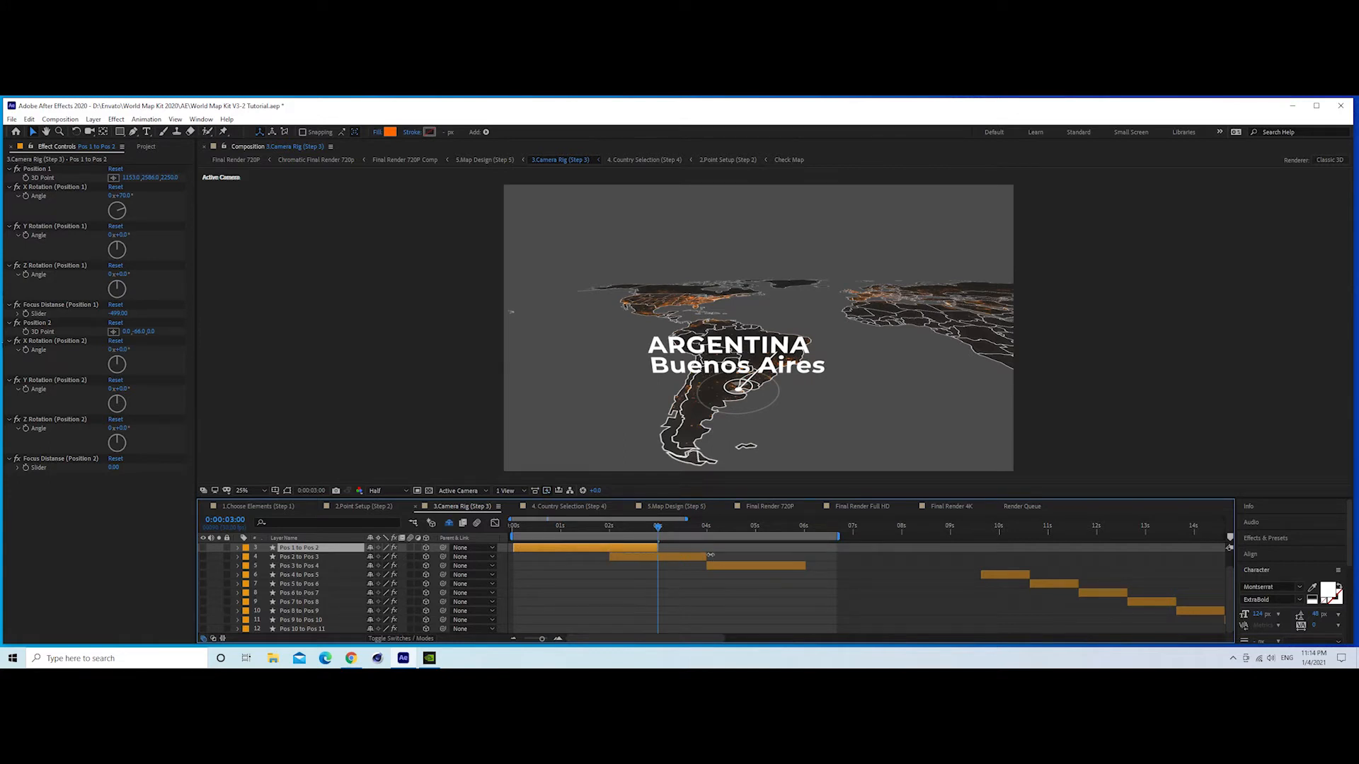
{"action": "left_click_drag", "start_coordinate": [709, 557], "coordinate": [734, 535]}
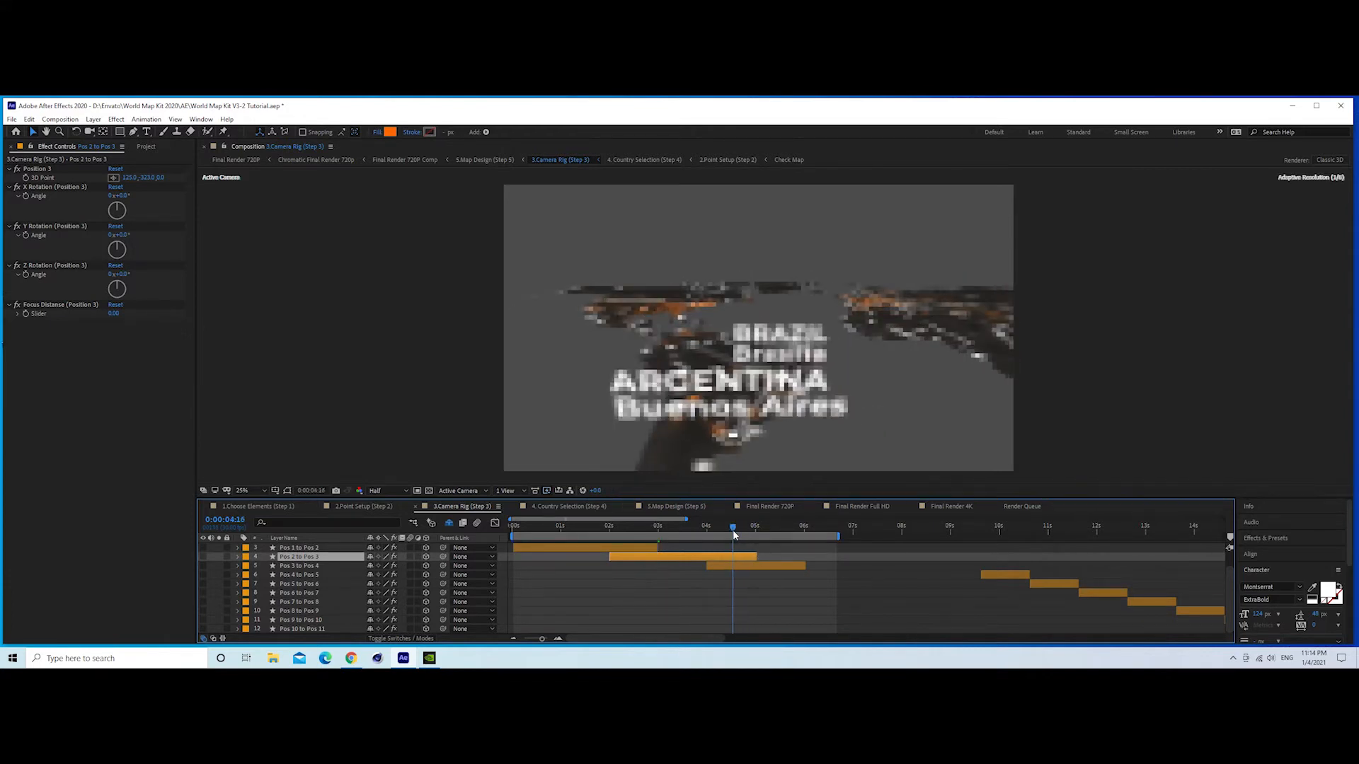
{"action": "left_click_drag", "start_coordinate": [812, 570], "coordinate": [838, 567]}
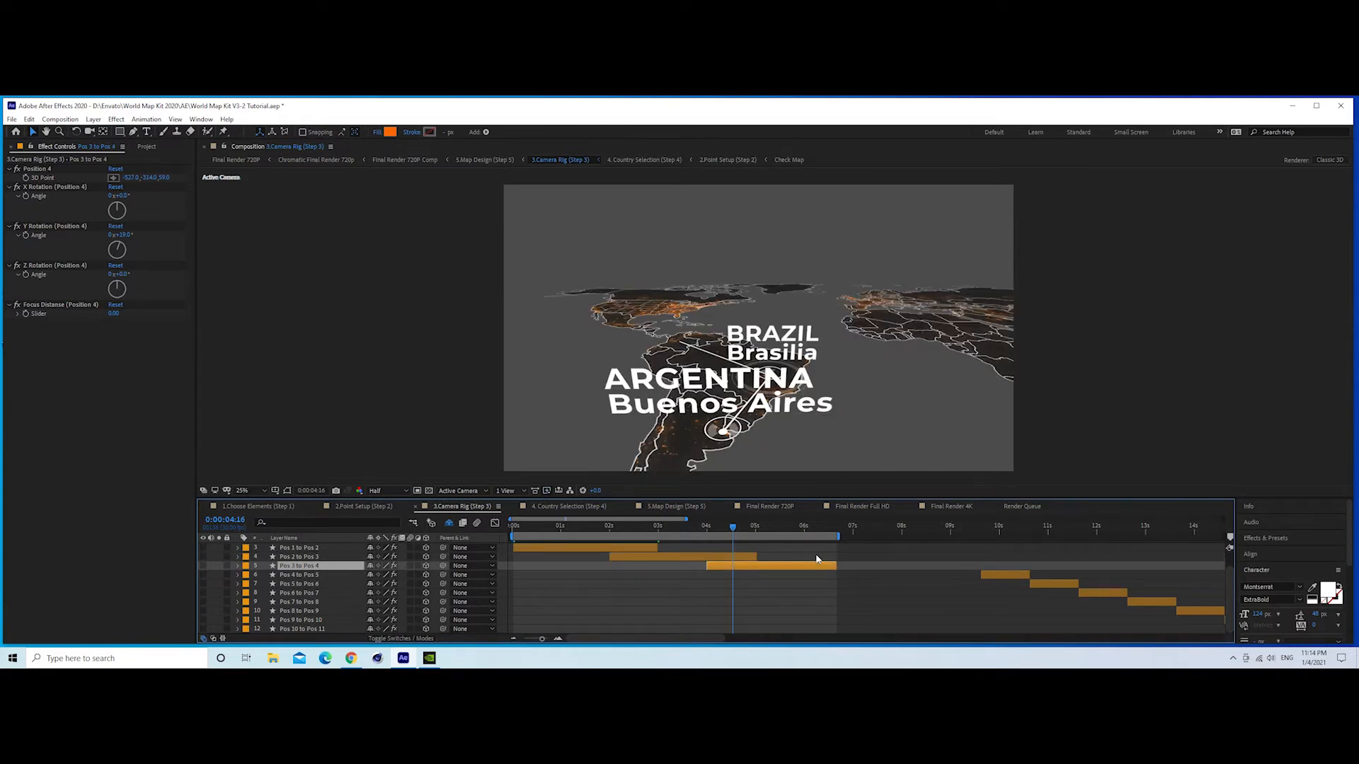
{"action": "key", "text": "space"}
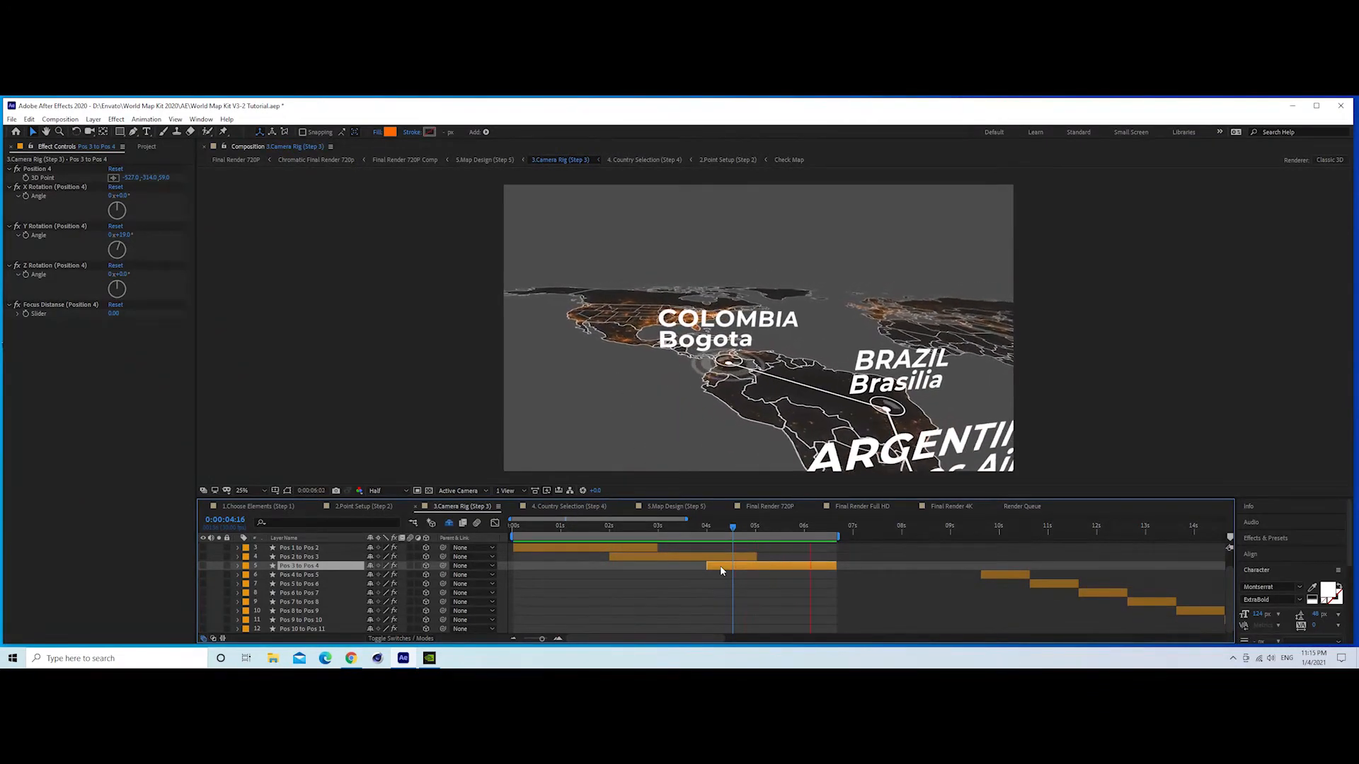
{"action": "key", "text": "space"}
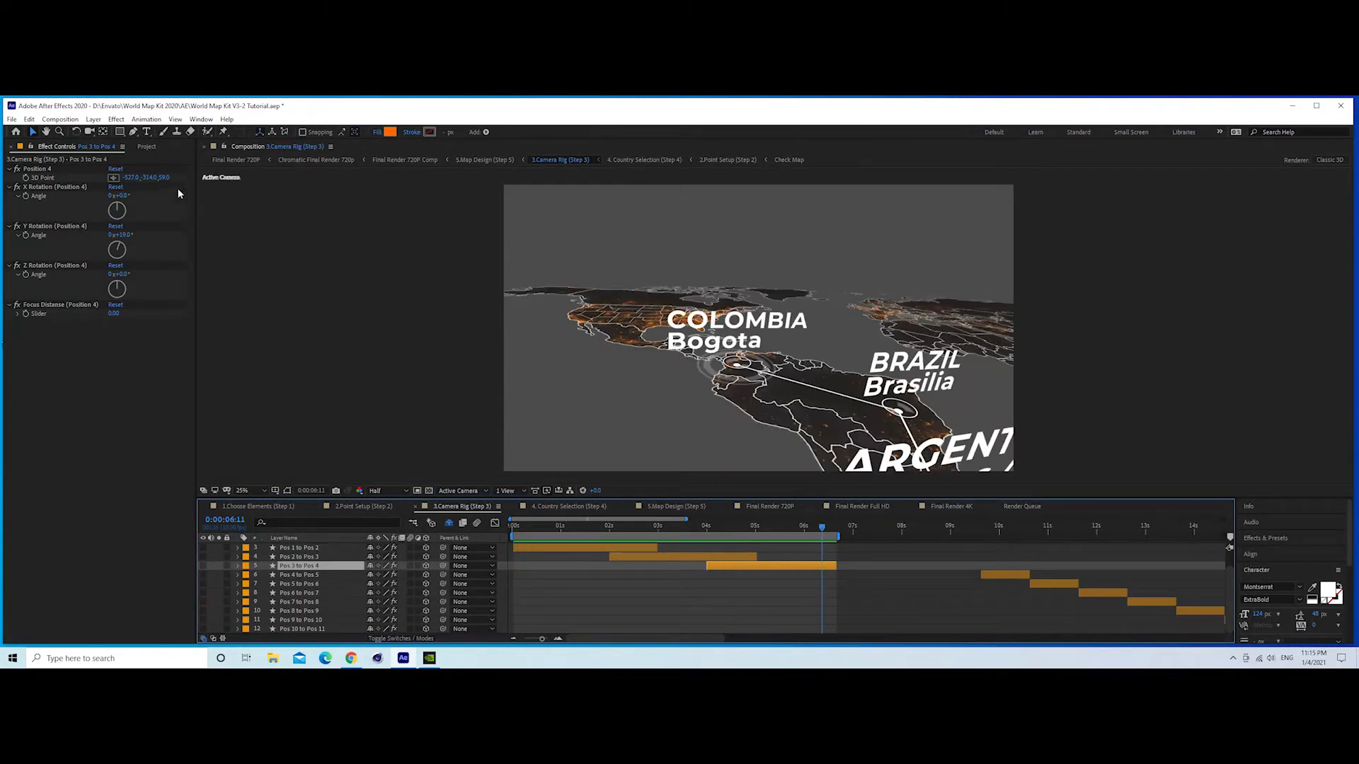
- Push the camera closer to Colombia by setting Position 4 to about Y -474 and Z 153, and check the earlier Argentina view
{"action": "left_click_drag", "start_coordinate": [165, 177], "coordinate": [43, 209]}
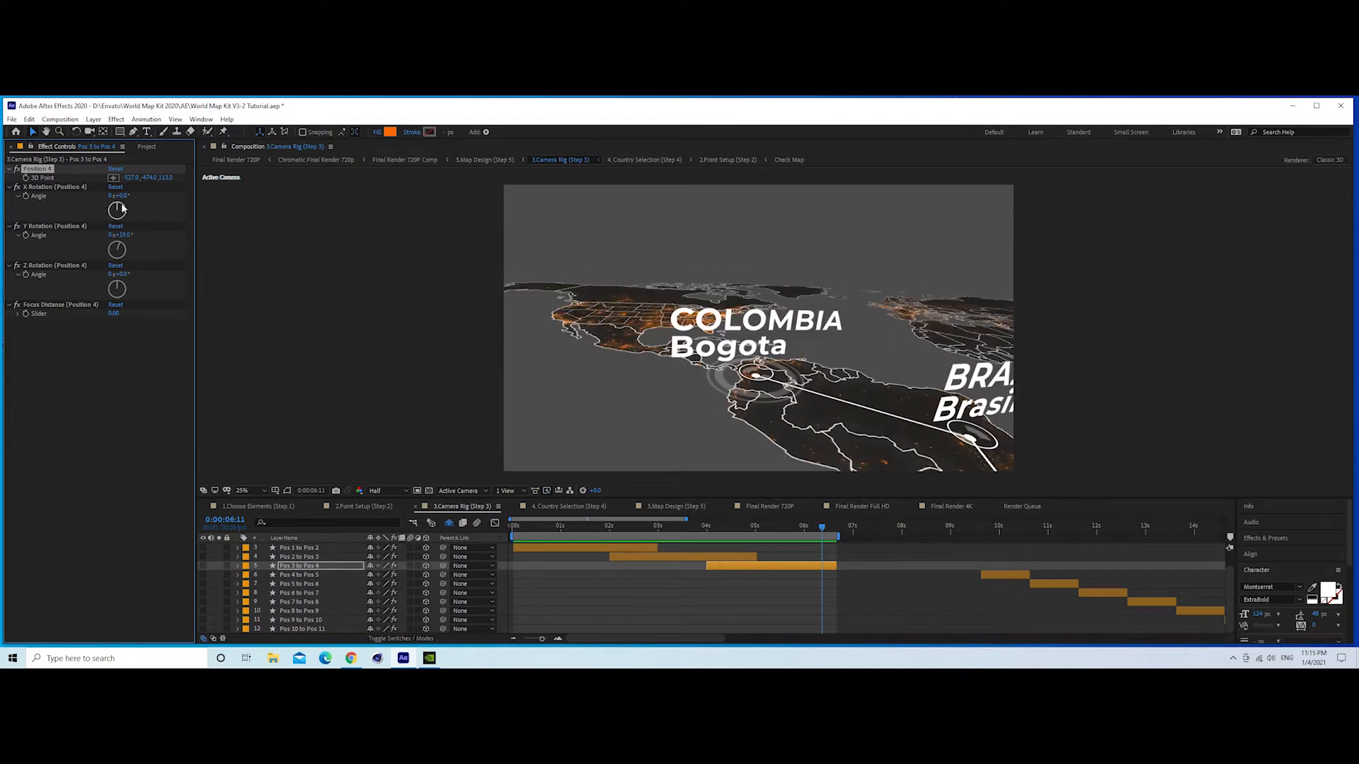
{"action": "left_click_drag", "start_coordinate": [165, 177], "coordinate": [186, 177]}
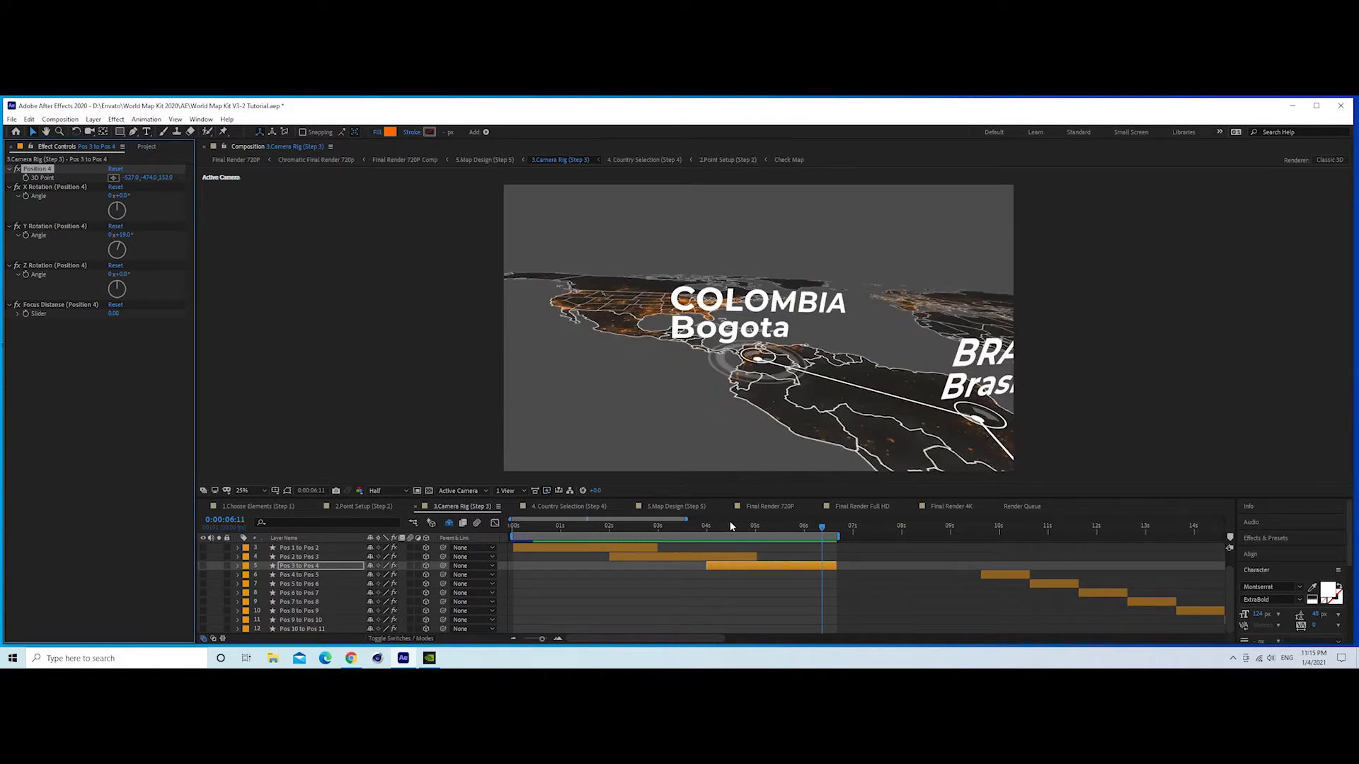
{"action": "left_click_drag", "start_coordinate": [731, 526], "coordinate": [629, 525]}
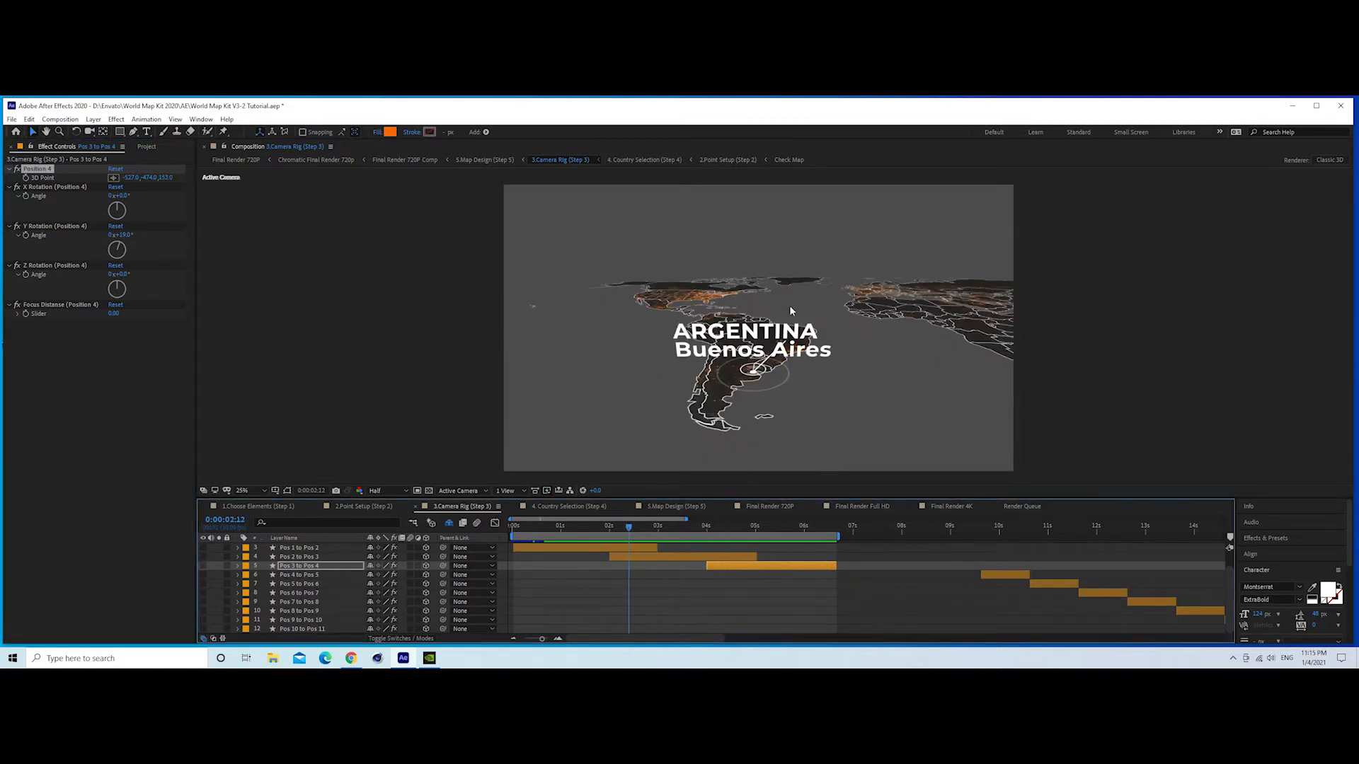
- In the Point Setup composition, set the Scale Control of the first COUNTRY city label to 15
{"action": "left_click", "coordinate": [357, 506]}
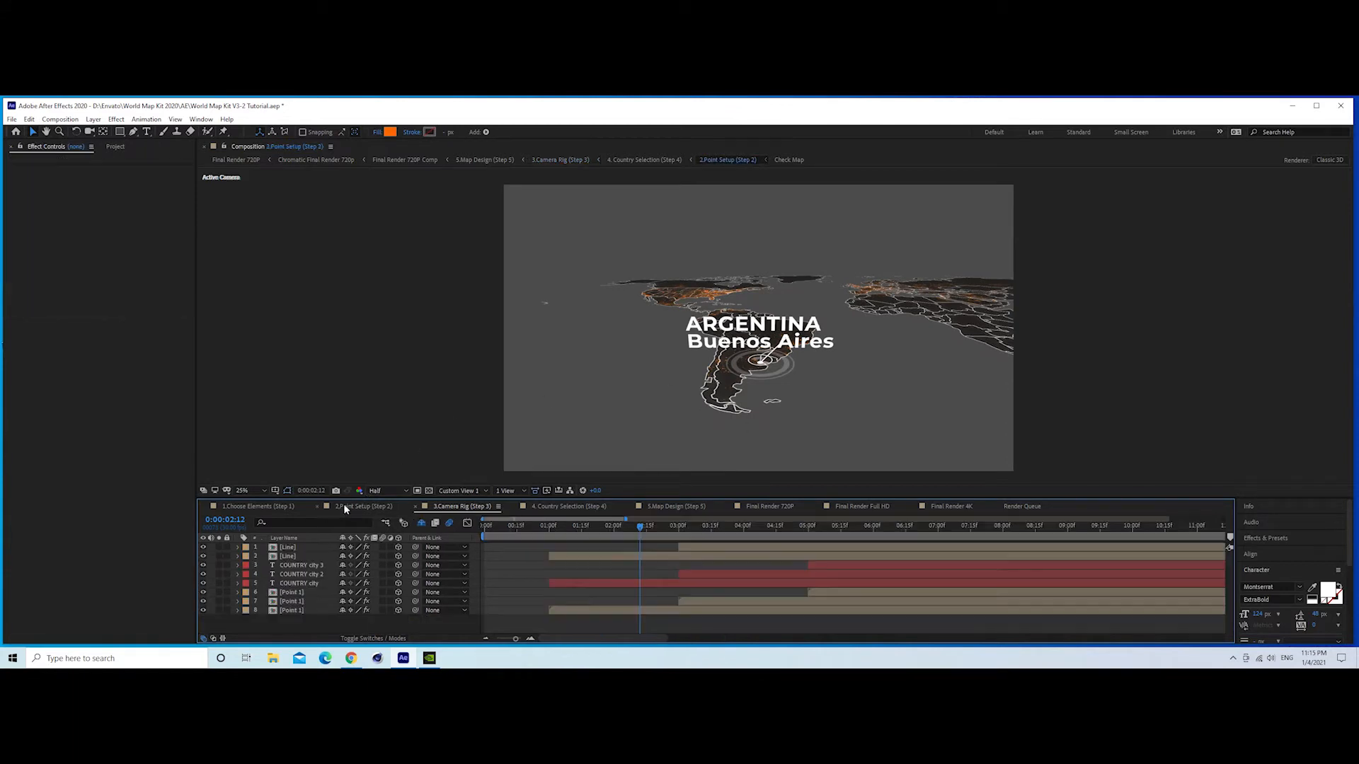
{"action": "left_click", "coordinate": [615, 582]}
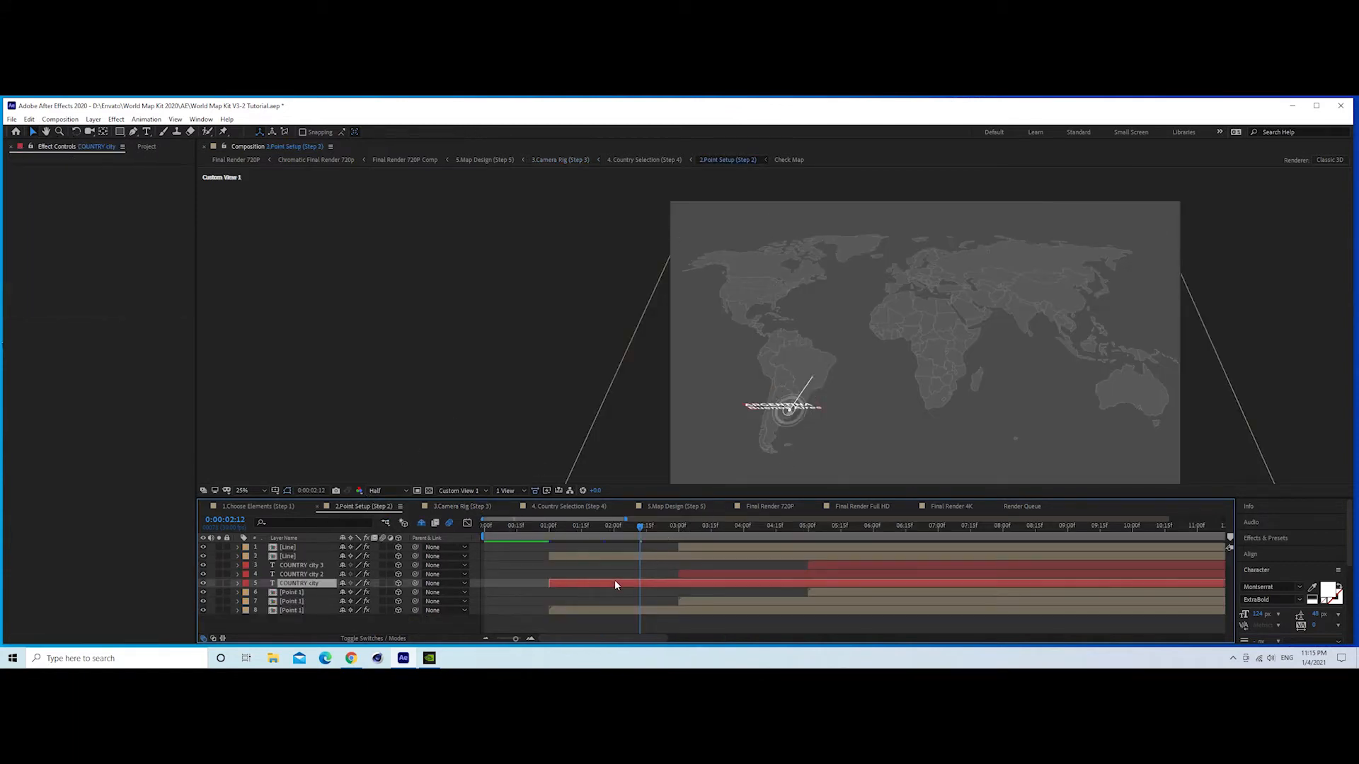
{"action": "left_click", "coordinate": [124, 252]}
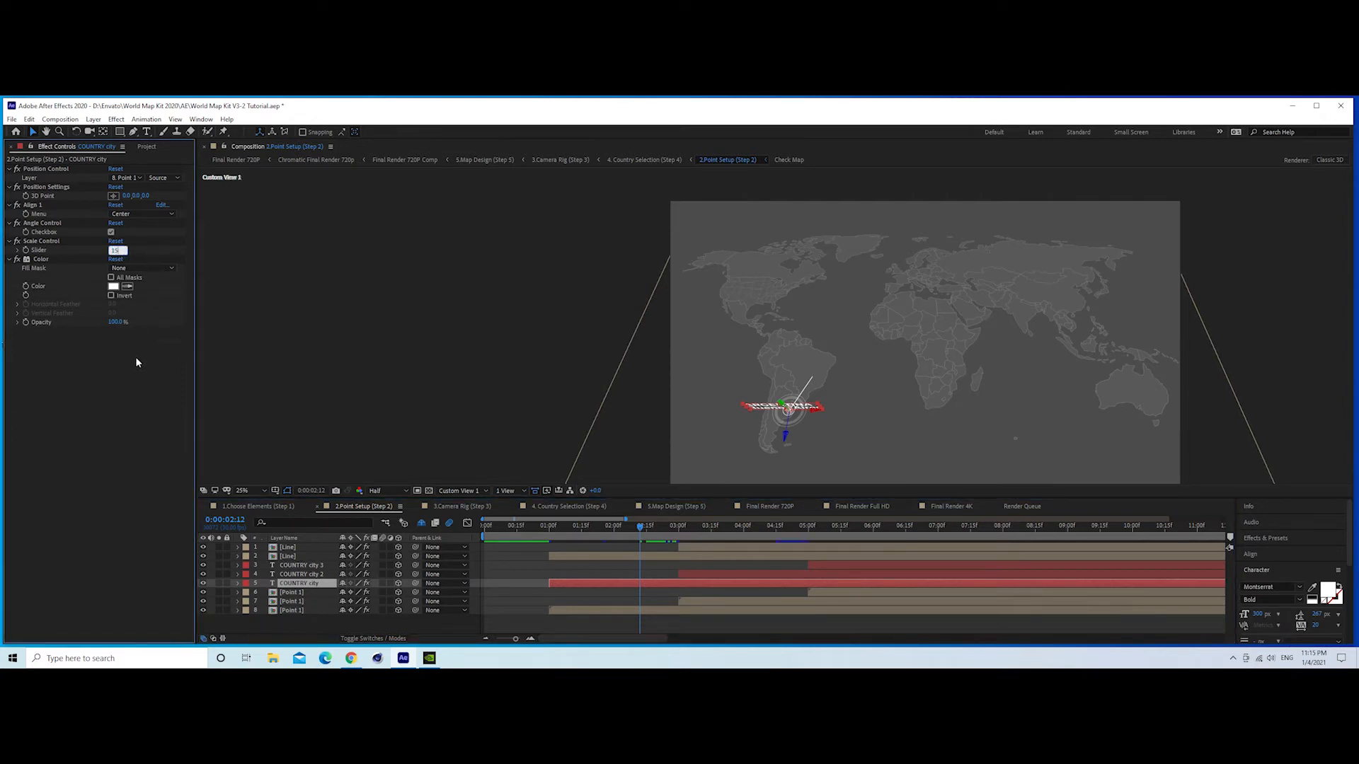
{"action": "type", "text": "15"}
{"action": "key", "text": "Return"}
- Set the Scale Control of the COUNTRY city 2 and COUNTRY city 3 labels to 15
{"action": "left_click", "coordinate": [694, 573]}
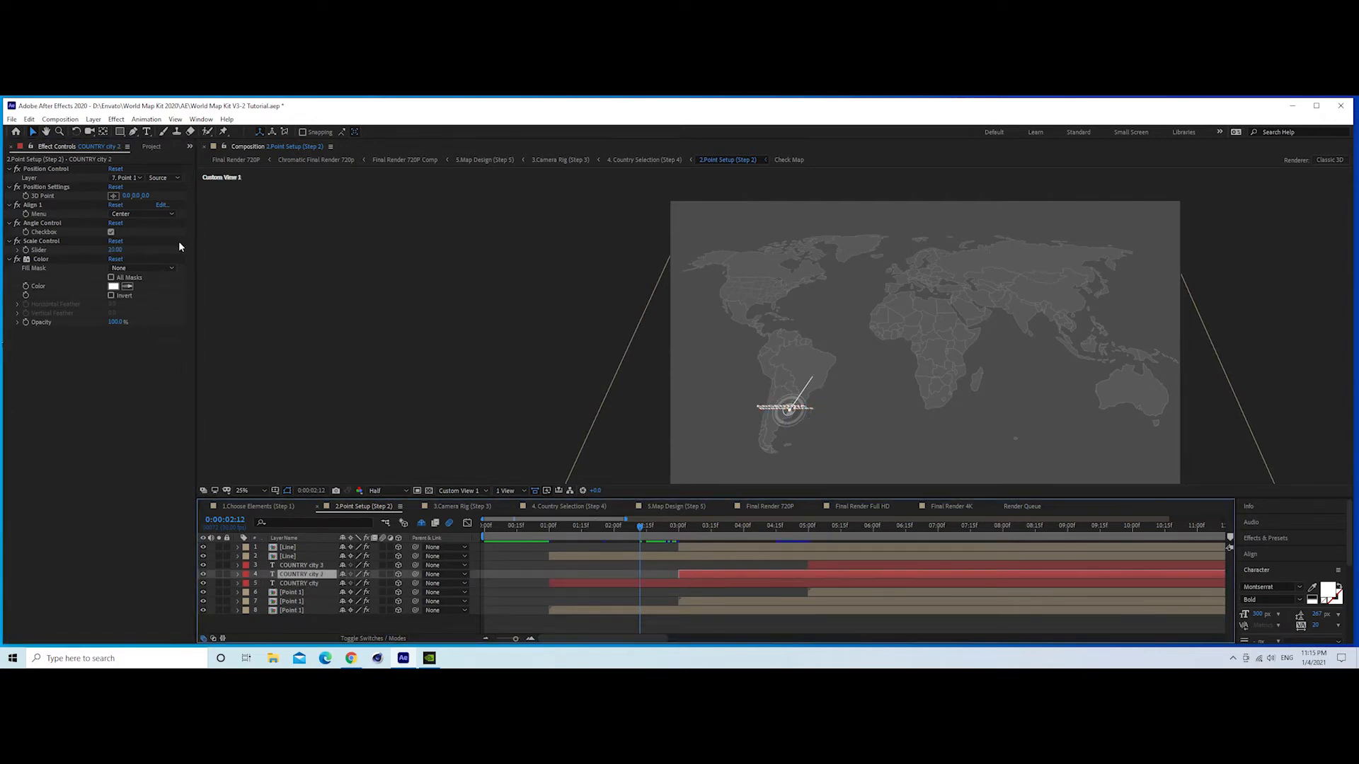
{"action": "left_click", "coordinate": [121, 252]}
{"action": "type", "text": "15"}
{"action": "key", "text": "Return"}
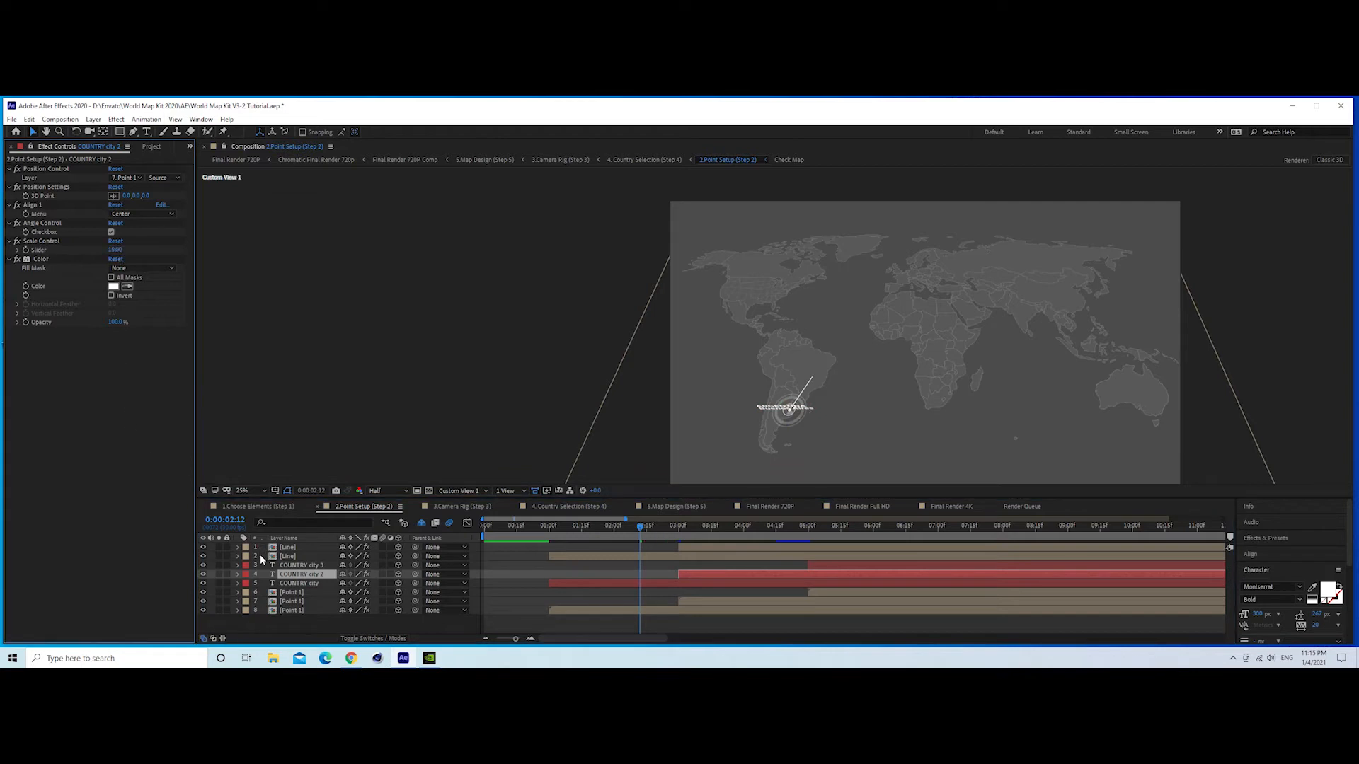
{"action": "left_click", "coordinate": [303, 566]}
{"action": "left_click", "coordinate": [117, 250]}
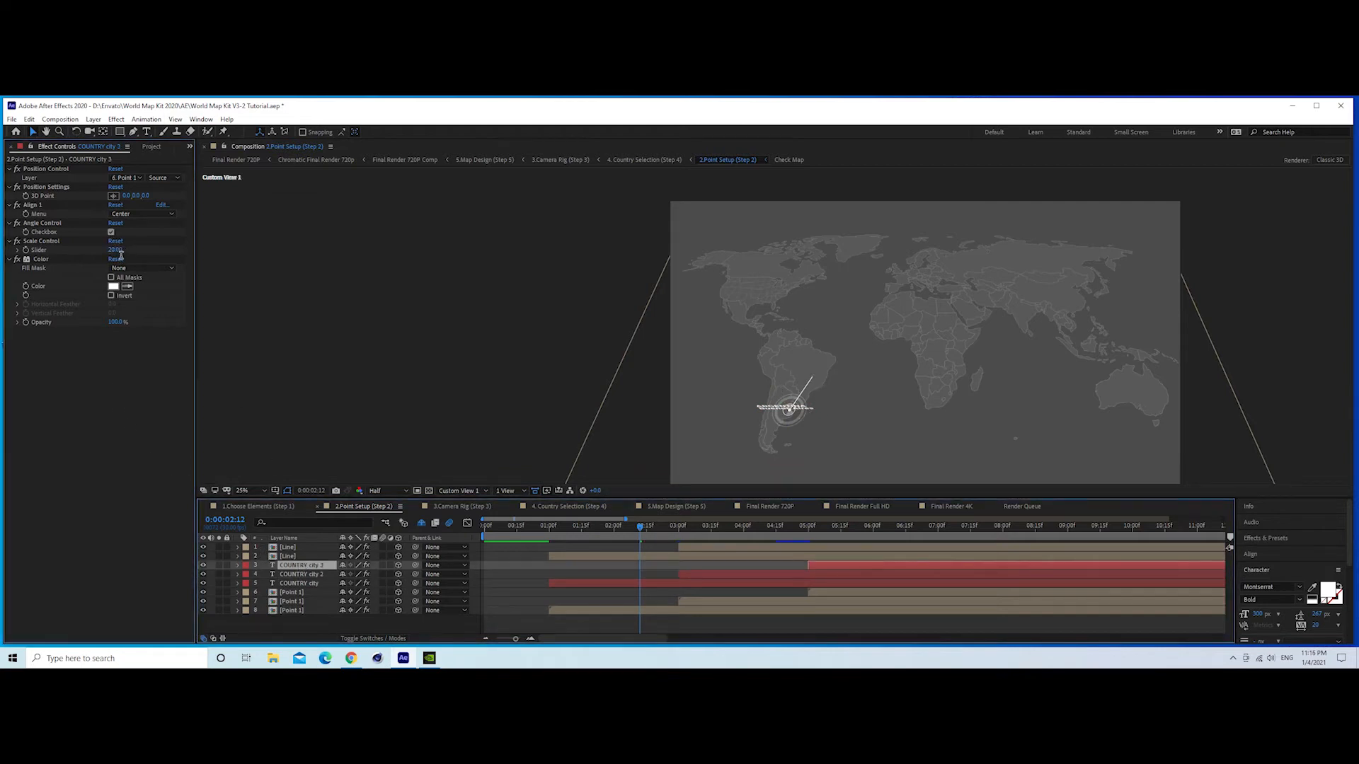
{"action": "type", "text": "15"}
{"action": "key", "text": "Return"}
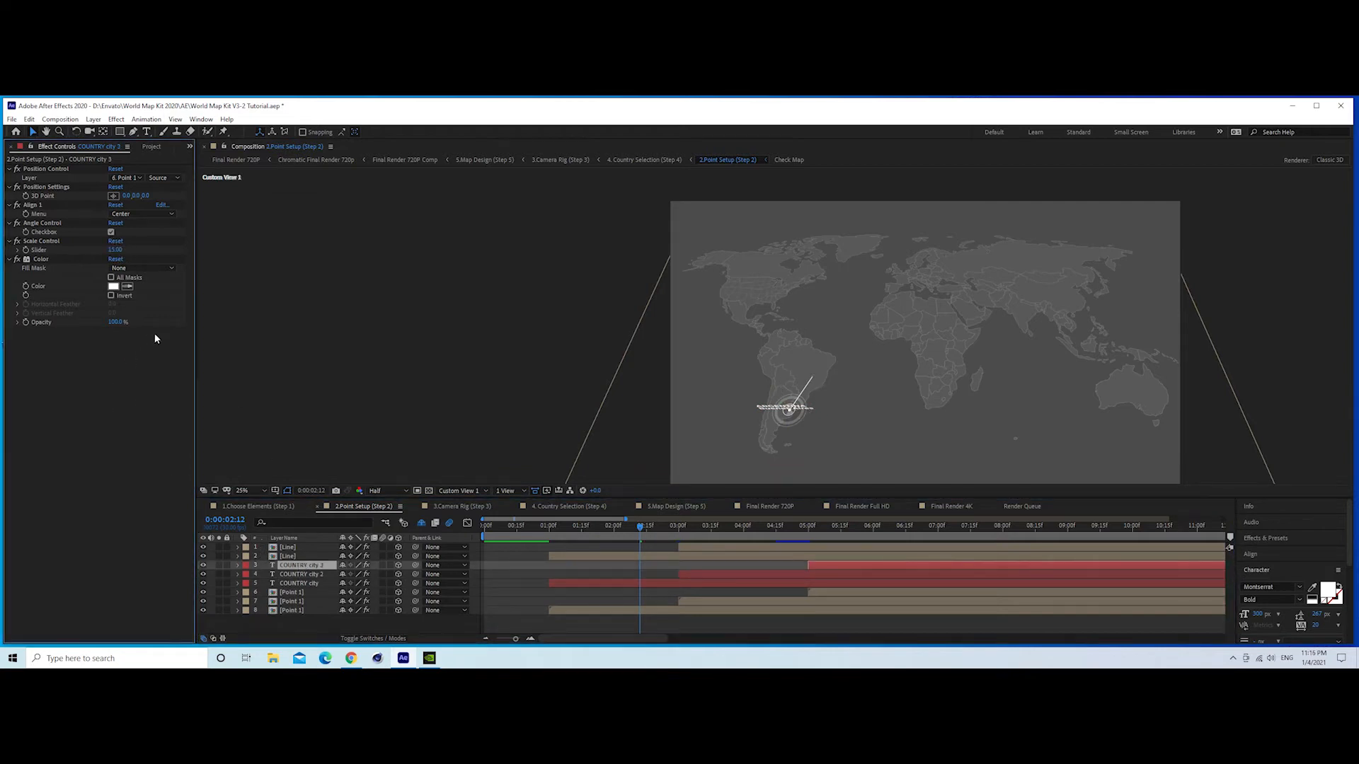
- Return to the Camera Rig composition and preview the camera moves with the resized labels
{"action": "left_click", "coordinate": [490, 506]}
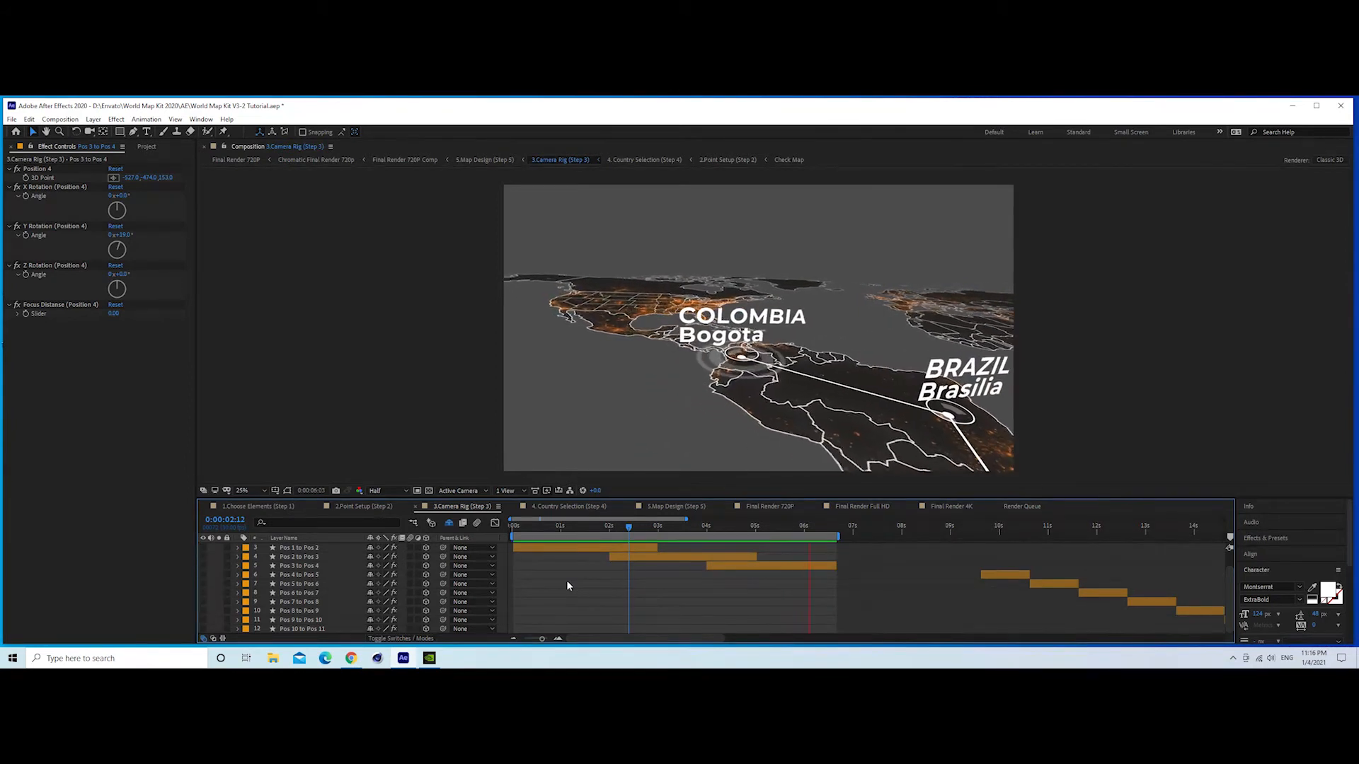
{"action": "key", "text": "space"}
{"action": "left_click_drag", "start_coordinate": [809, 528], "coordinate": [666, 528]}
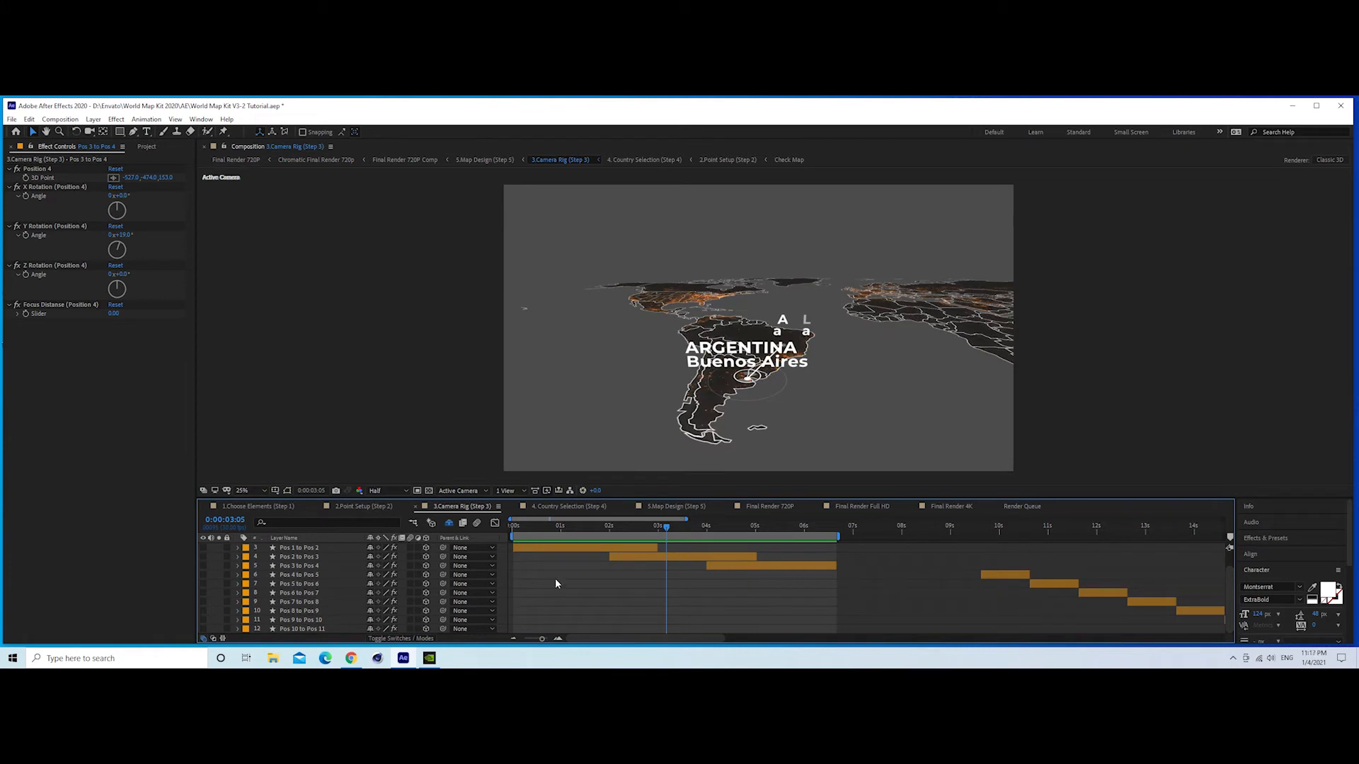
- Enable depth of field on the Camera Settings Control layer
{"action": "scroll", "coordinate": [555, 583], "scroll_direction": "up", "scroll_amount": 2}
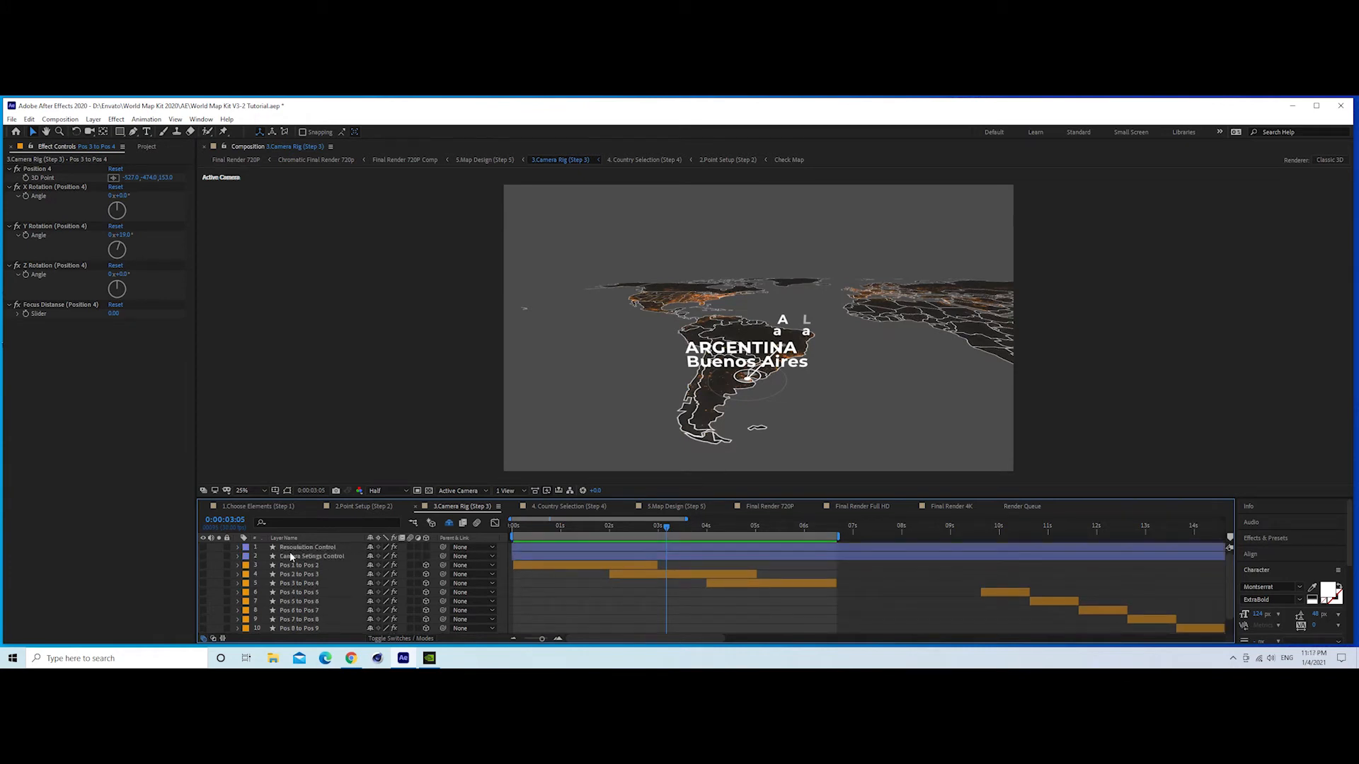
{"action": "left_click", "coordinate": [323, 556]}
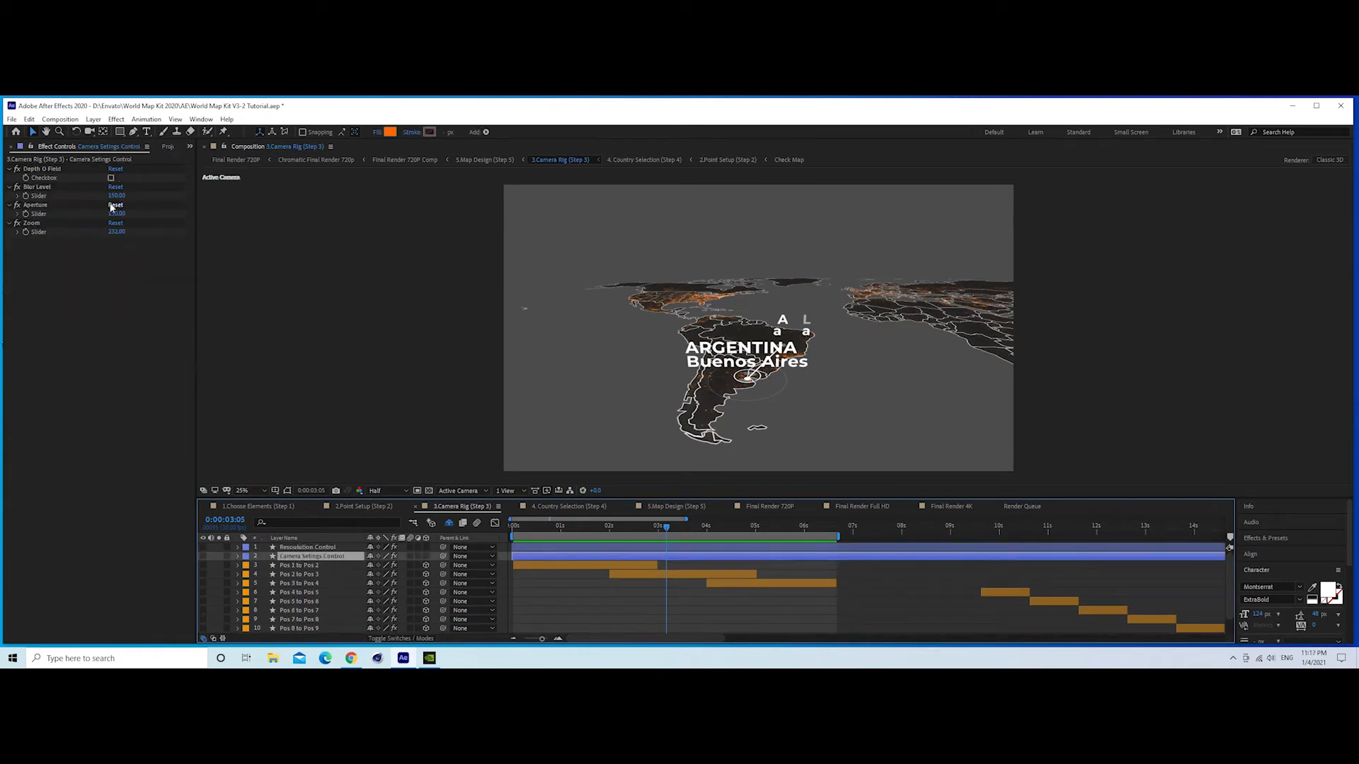
{"action": "left_click", "coordinate": [111, 178]}
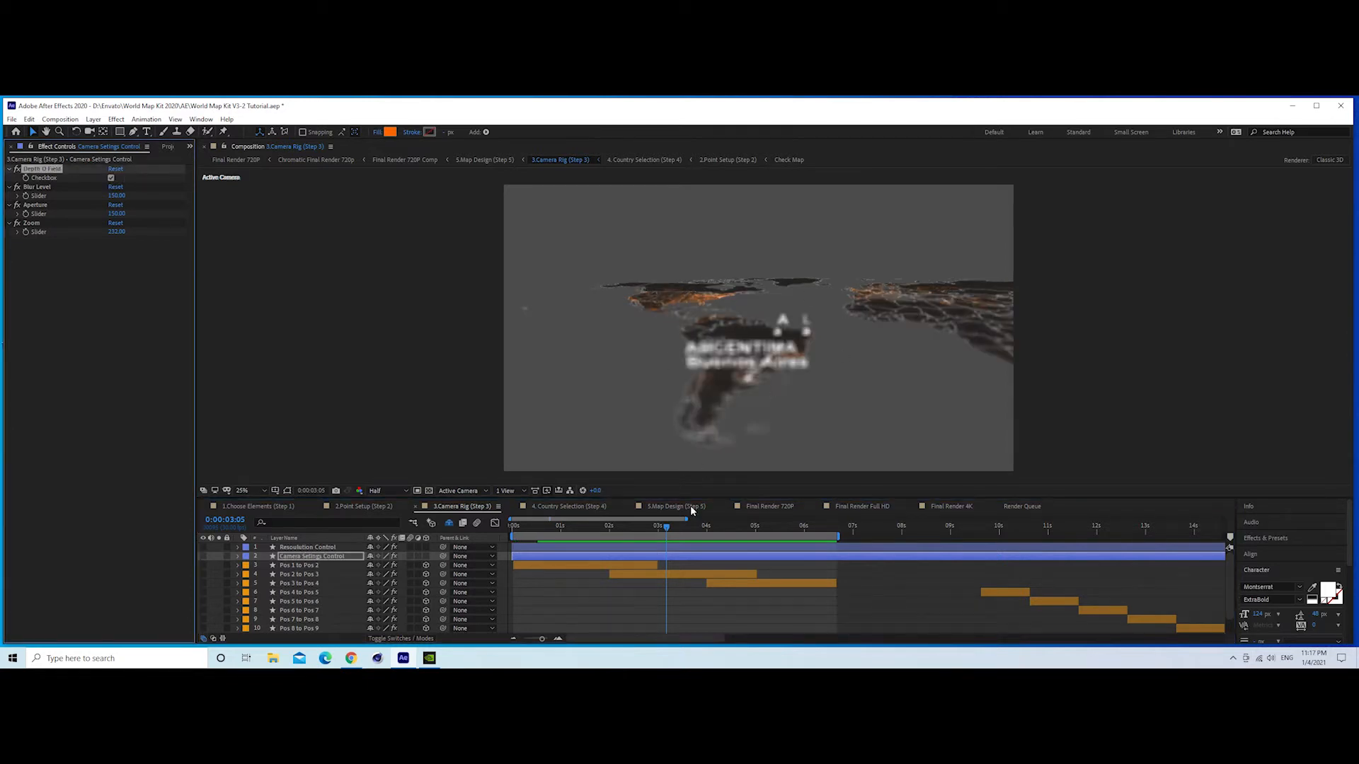
- At about 3 seconds, adjust Focus Distance (Position 1) on the Pos 1 to Pos 2 layer to bring the Argentina label into focus
{"action": "left_click", "coordinate": [641, 566]}
{"action": "mouse_move", "coordinate": [658, 527]}
{"action": "left_mouse_down"}
{"action": "mouse_move", "coordinate": [647, 529]}
{"action": "mouse_move", "coordinate": [661, 533]}
{"action": "left_mouse_up"}
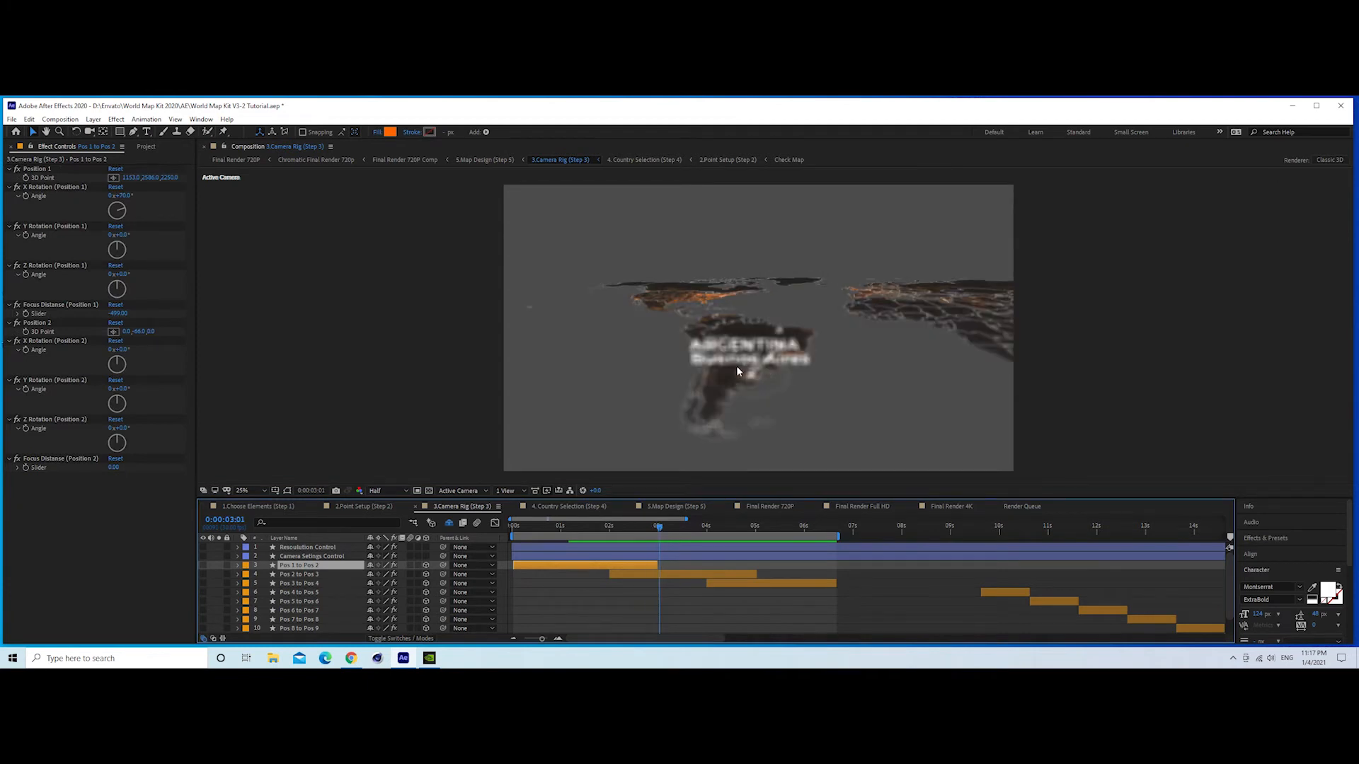
{"action": "left_click", "coordinate": [51, 304]}
{"action": "mouse_move", "coordinate": [125, 321]}
{"action": "left_mouse_down"}
{"action": "mouse_move", "coordinate": [70, 320]}
{"action": "mouse_move", "coordinate": [126, 320]}
{"action": "mouse_move", "coordinate": [115, 322]}
{"action": "left_mouse_up"}
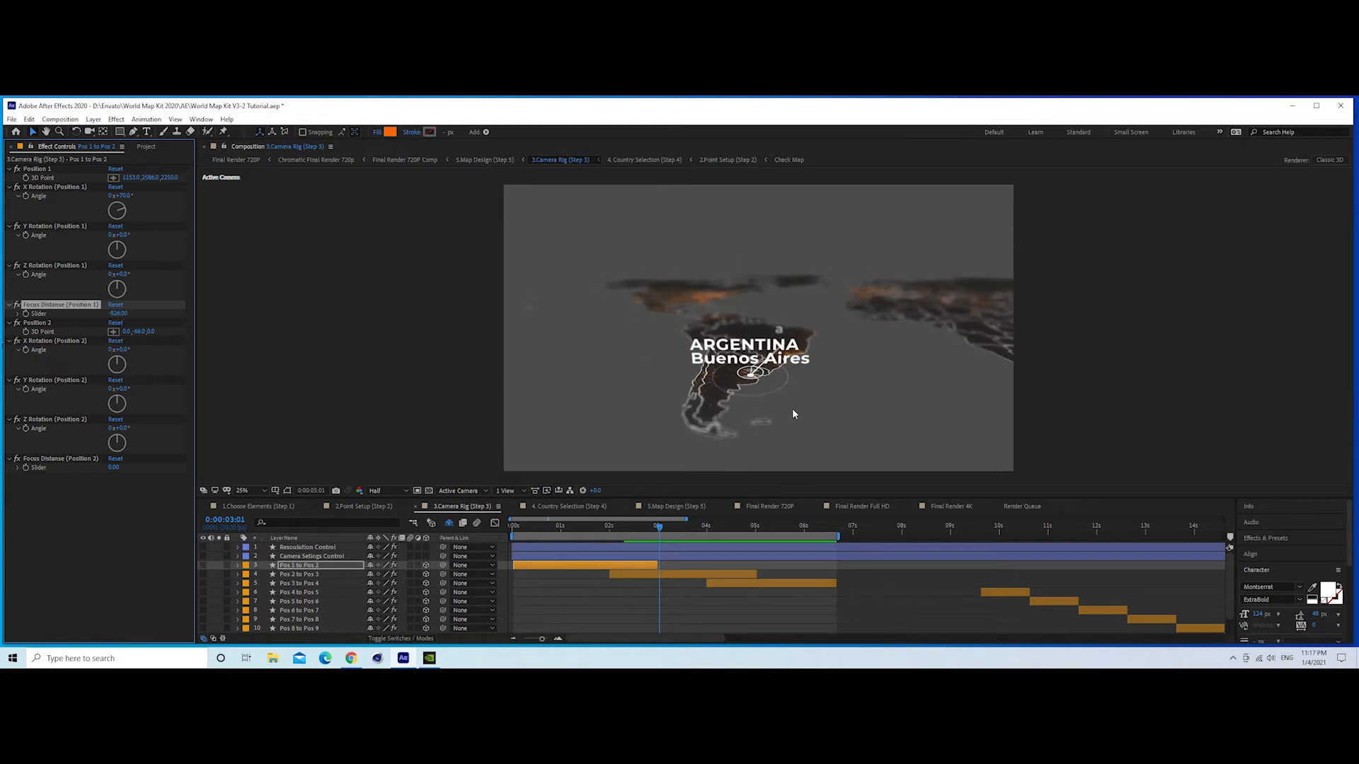
- At about 5 seconds, set Focus Distance (Position 3) on the Pos 2 to Pos 3 layer to -20, focusing on the Brazil label
{"action": "left_click", "coordinate": [752, 527]}
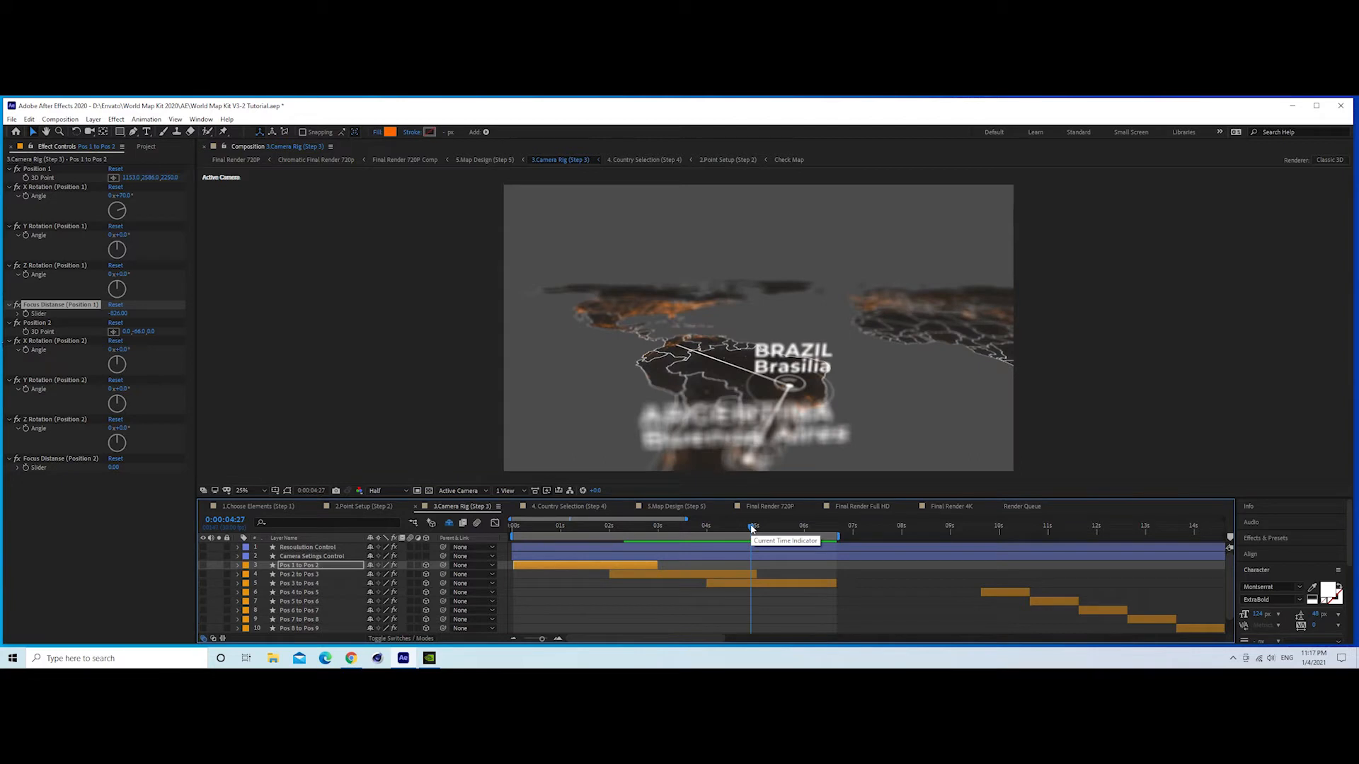
{"action": "left_click", "coordinate": [750, 573]}
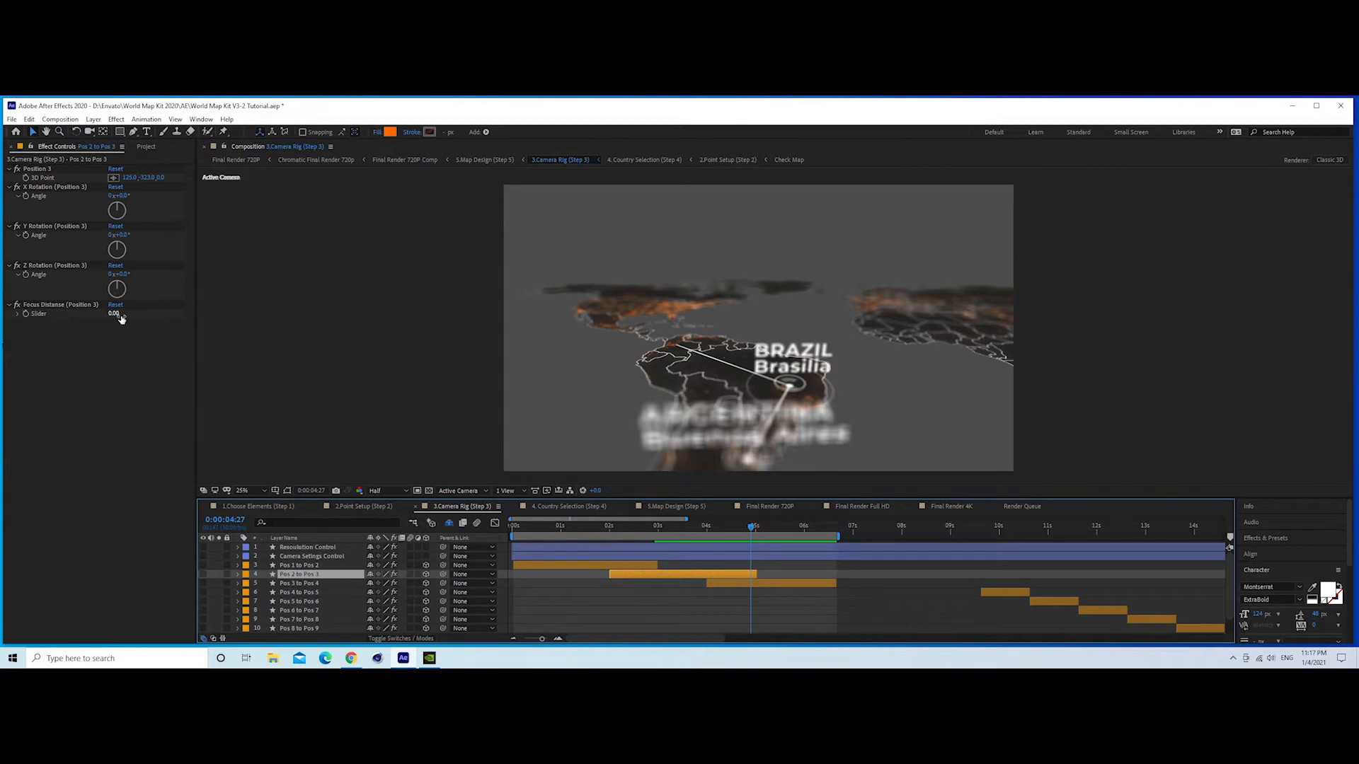
{"action": "mouse_move", "coordinate": [120, 319]}
{"action": "left_mouse_down"}
{"action": "mouse_move", "coordinate": [106, 322]}
{"action": "mouse_move", "coordinate": [126, 319]}
{"action": "left_mouse_up"}
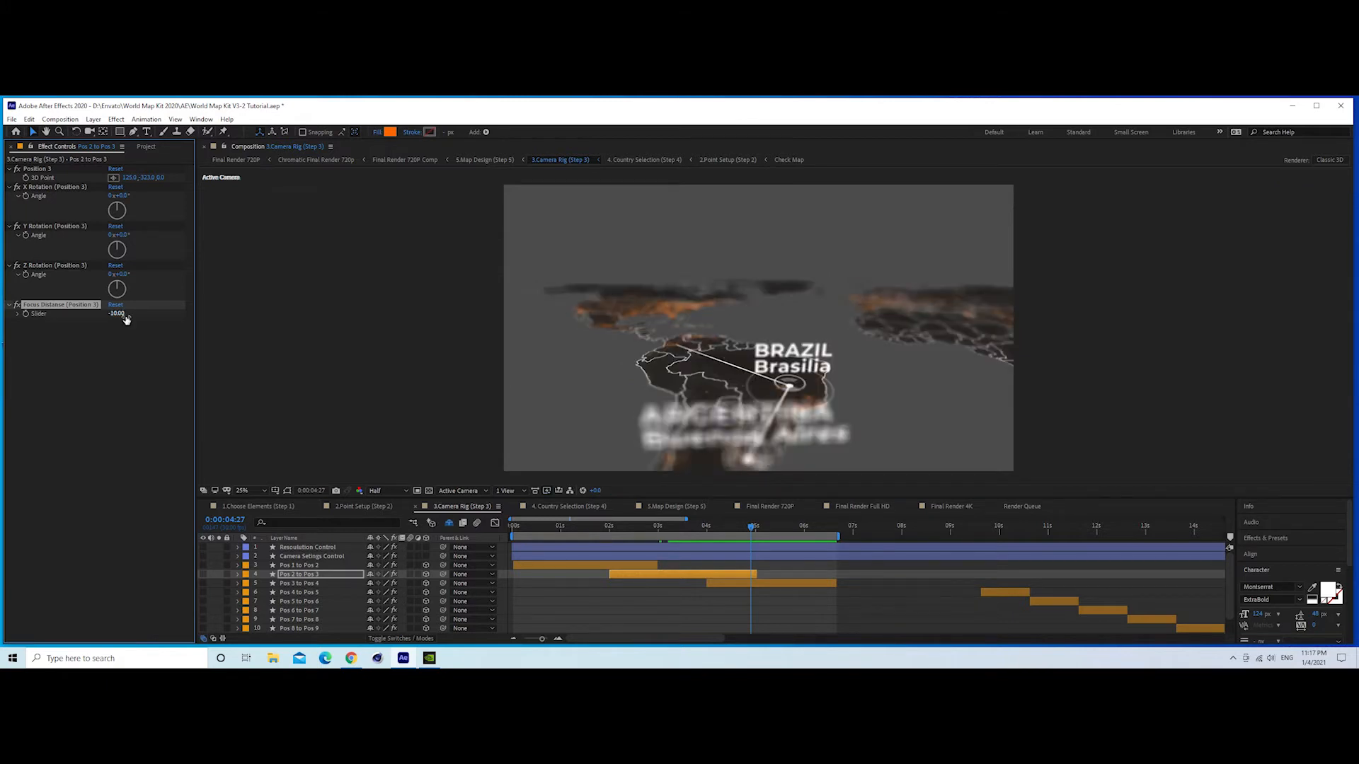
{"action": "left_click_drag", "start_coordinate": [126, 320], "coordinate": [118, 320]}
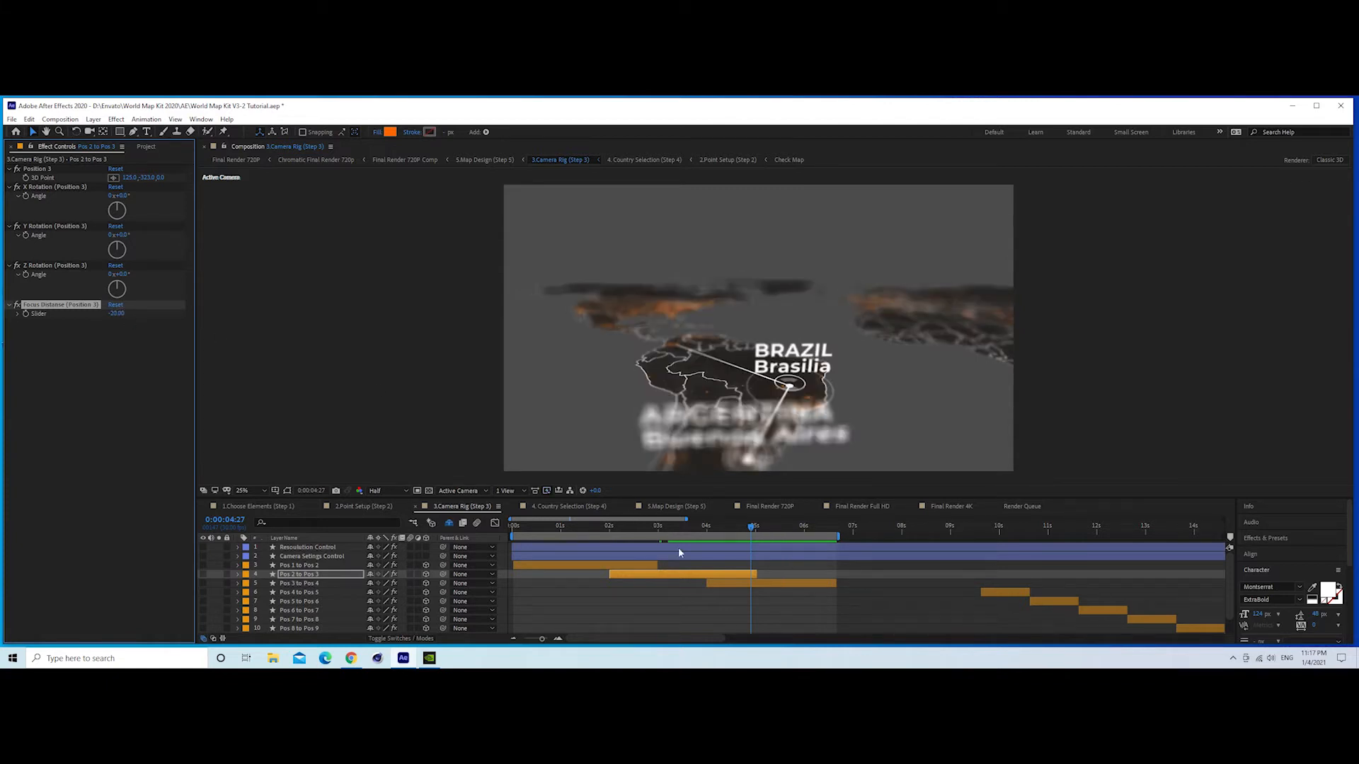
- At about 6.5 seconds, set Focus Distance (Position 4) on the Pos 3 to Pos 4 layer to -30, focusing on the Colombia label
{"action": "left_click", "coordinate": [824, 529]}
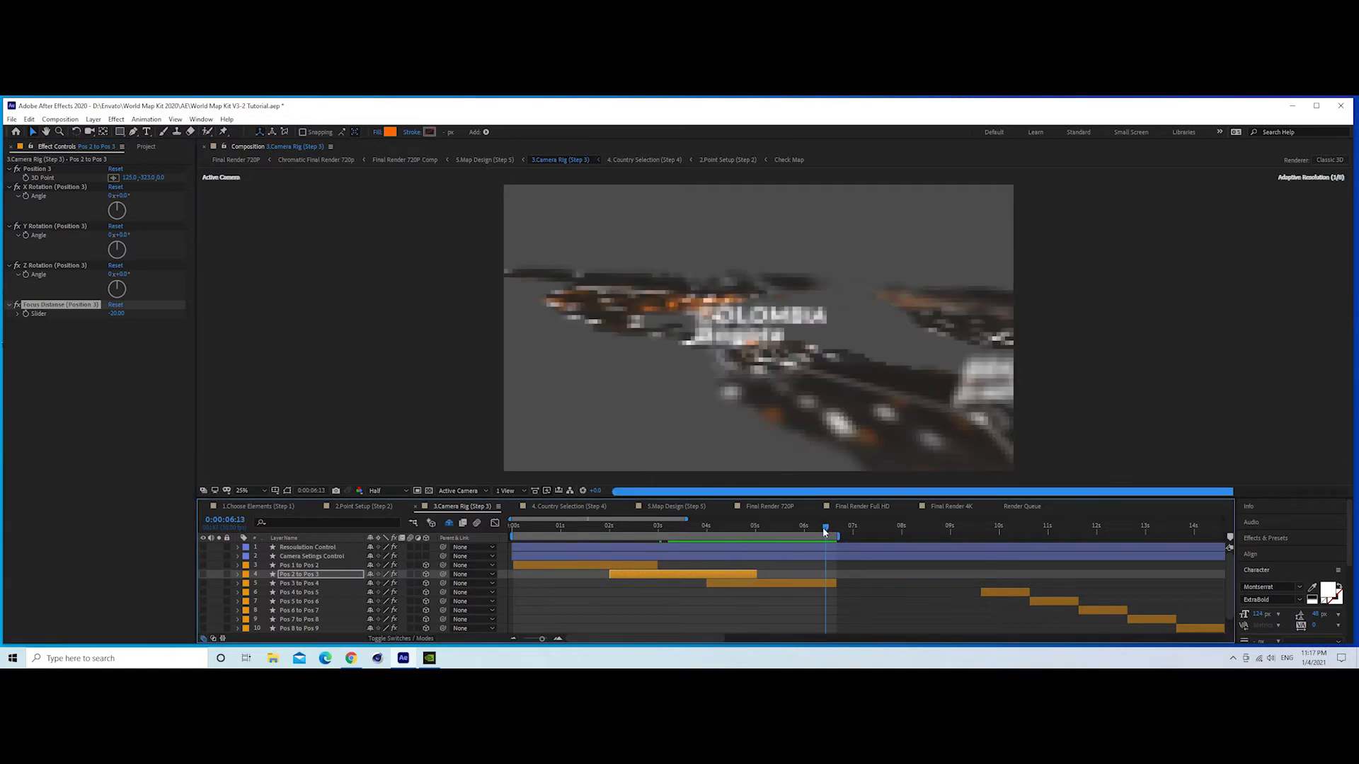
{"action": "left_click", "coordinate": [775, 583]}
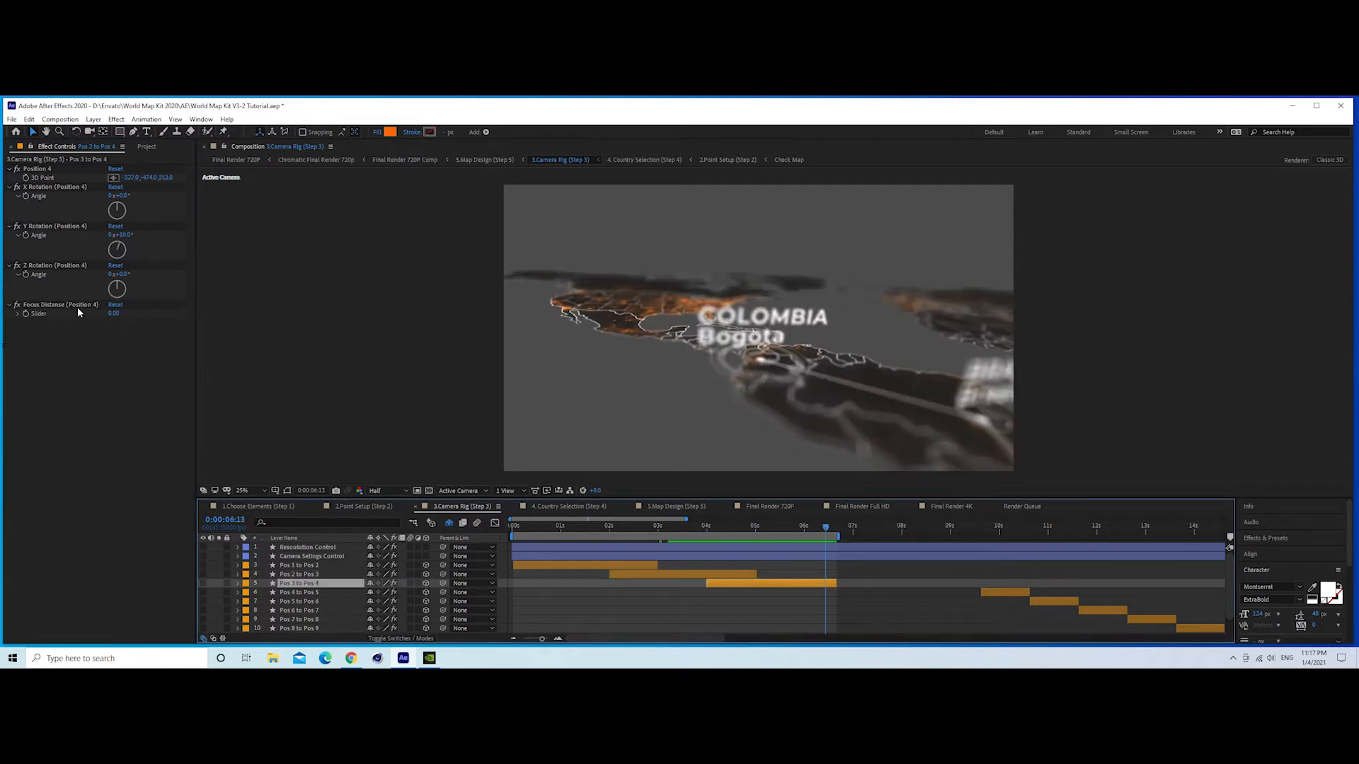
{"action": "left_click", "coordinate": [45, 308]}
{"action": "mouse_move", "coordinate": [114, 316]}
{"action": "left_mouse_down"}
{"action": "mouse_move", "coordinate": [98, 317]}
{"action": "mouse_move", "coordinate": [123, 320]}
{"action": "left_mouse_up"}
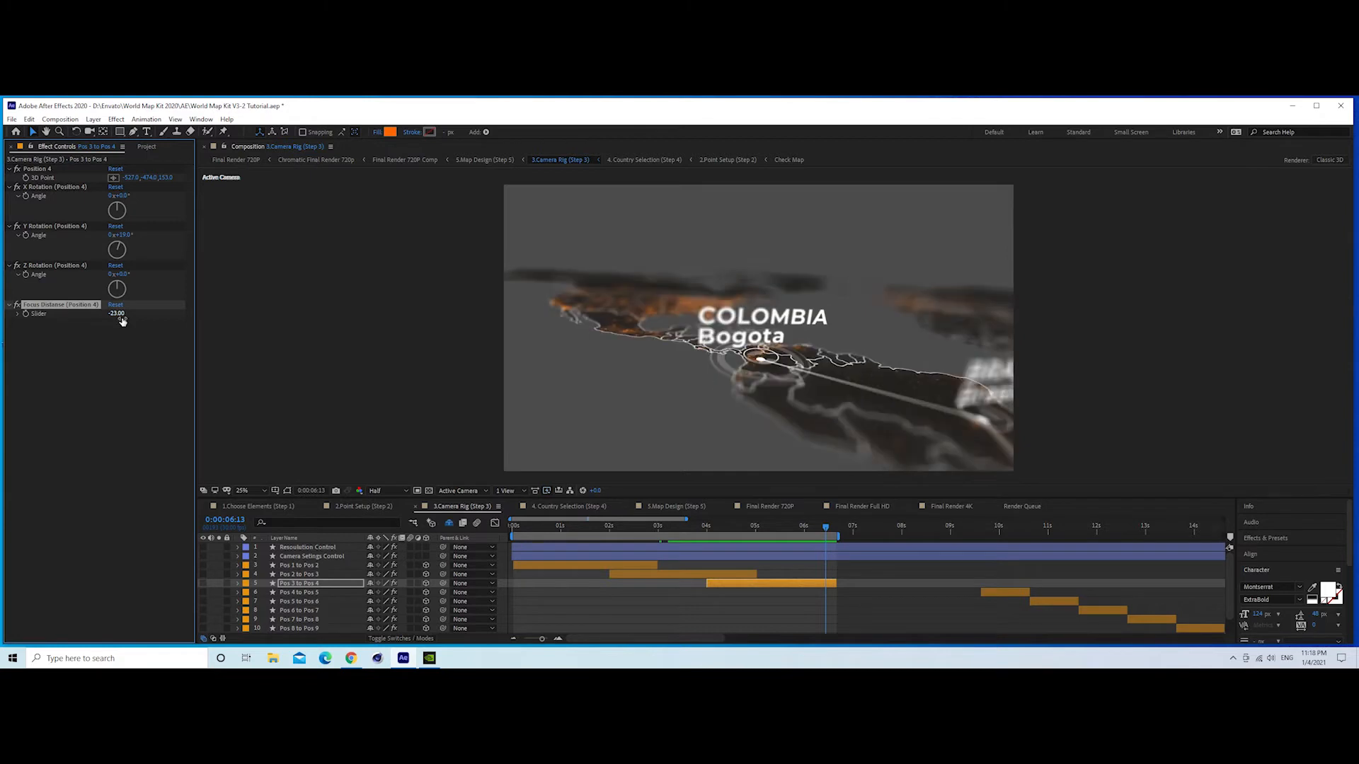
{"action": "key", "text": "Up"}
{"action": "key", "text": "Up"}
{"action": "key", "text": "Up"}
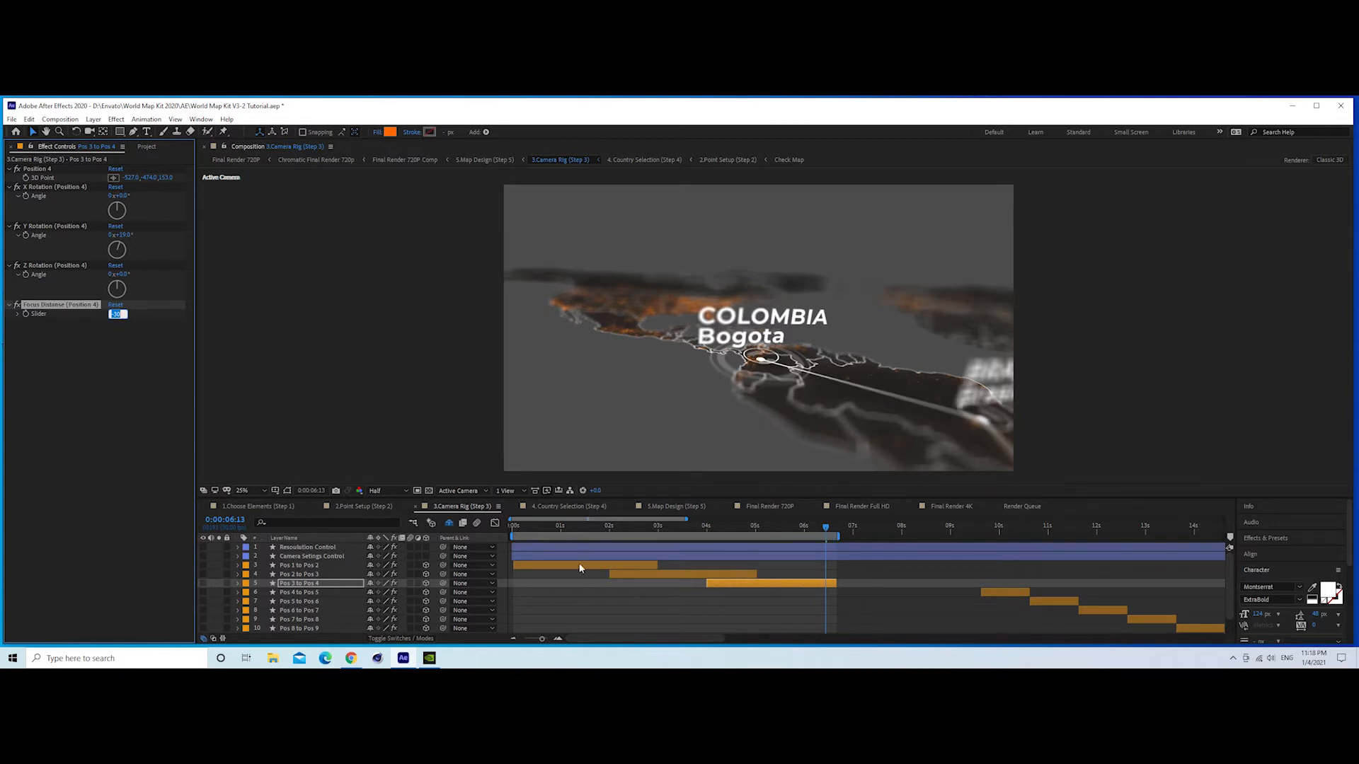
- Set the Blur Level on the Camera Settings Control layer to 100
{"action": "left_click", "coordinate": [581, 585]}
{"action": "left_click", "coordinate": [596, 557]}
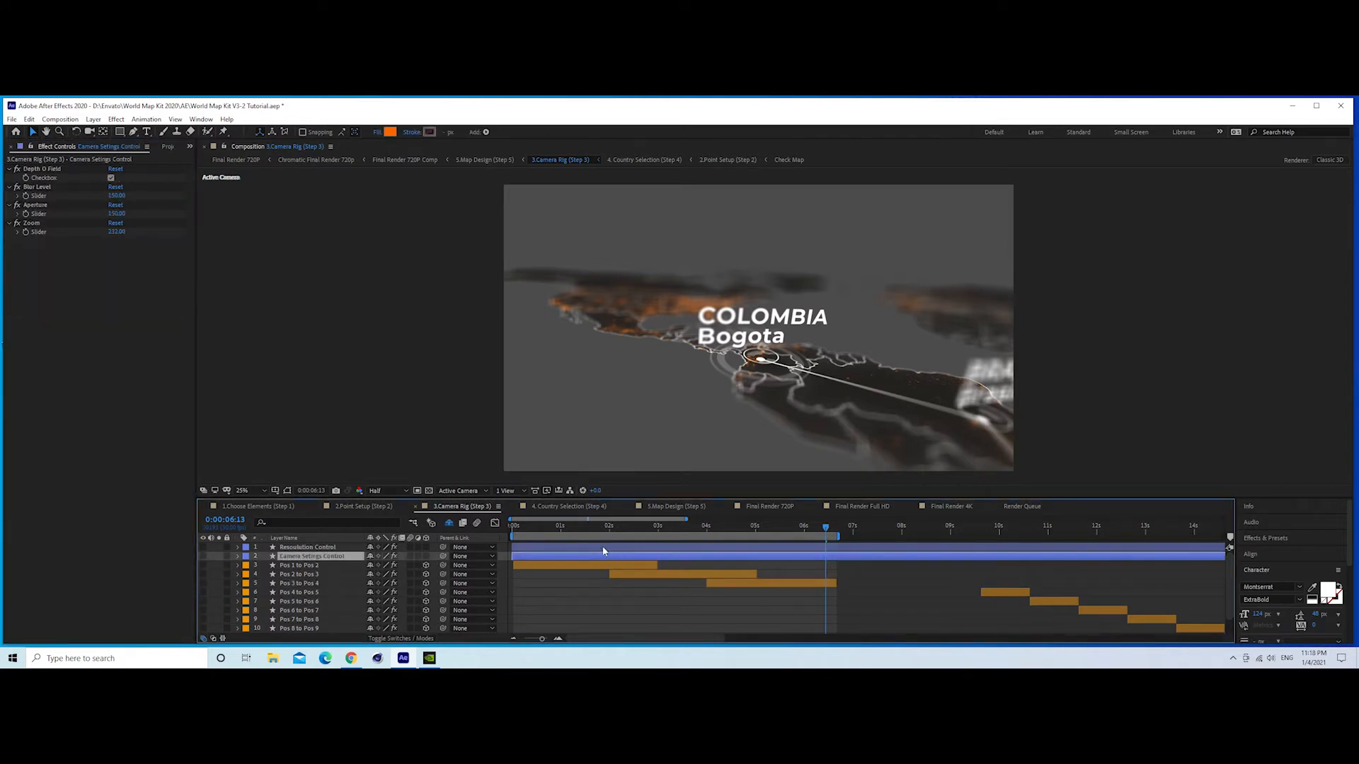
{"action": "left_click", "coordinate": [117, 196]}
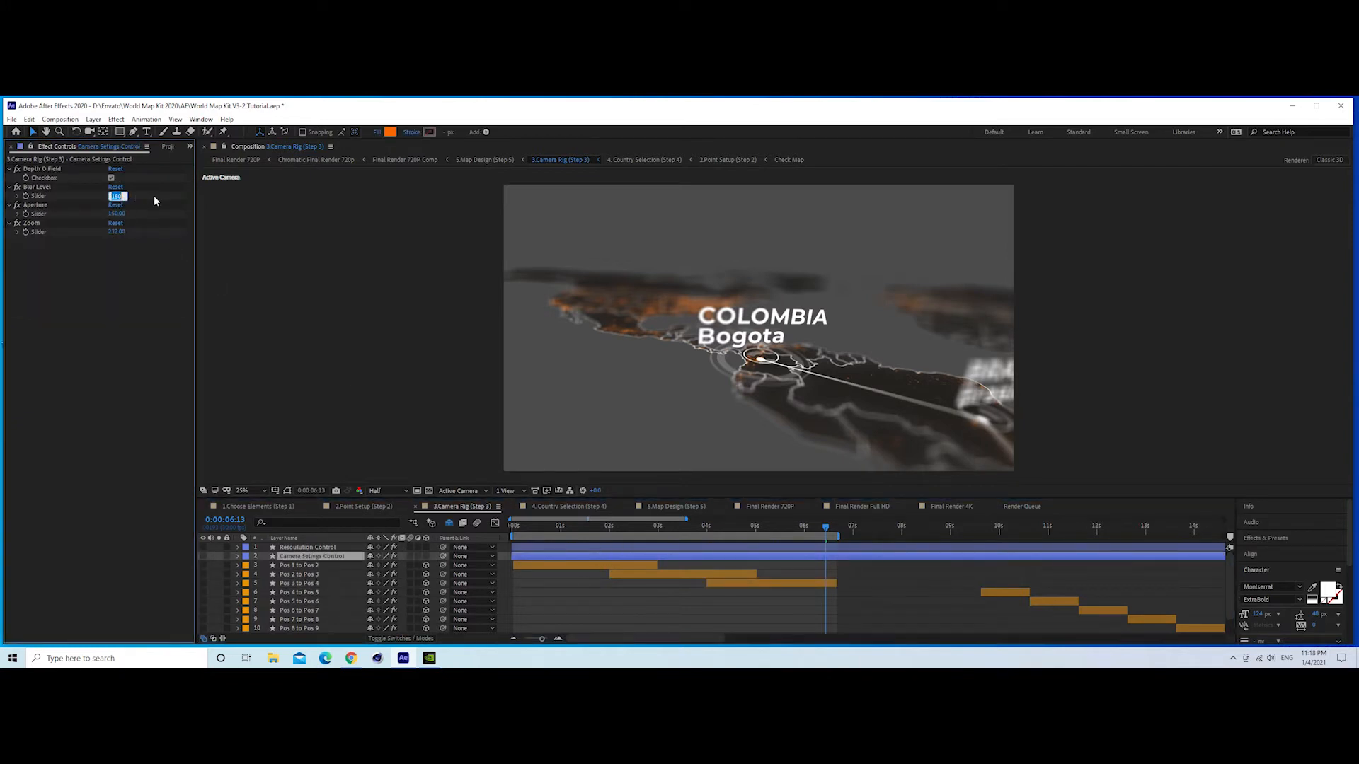
{"action": "type", "text": "10"}
{"action": "key", "text": "Return"}
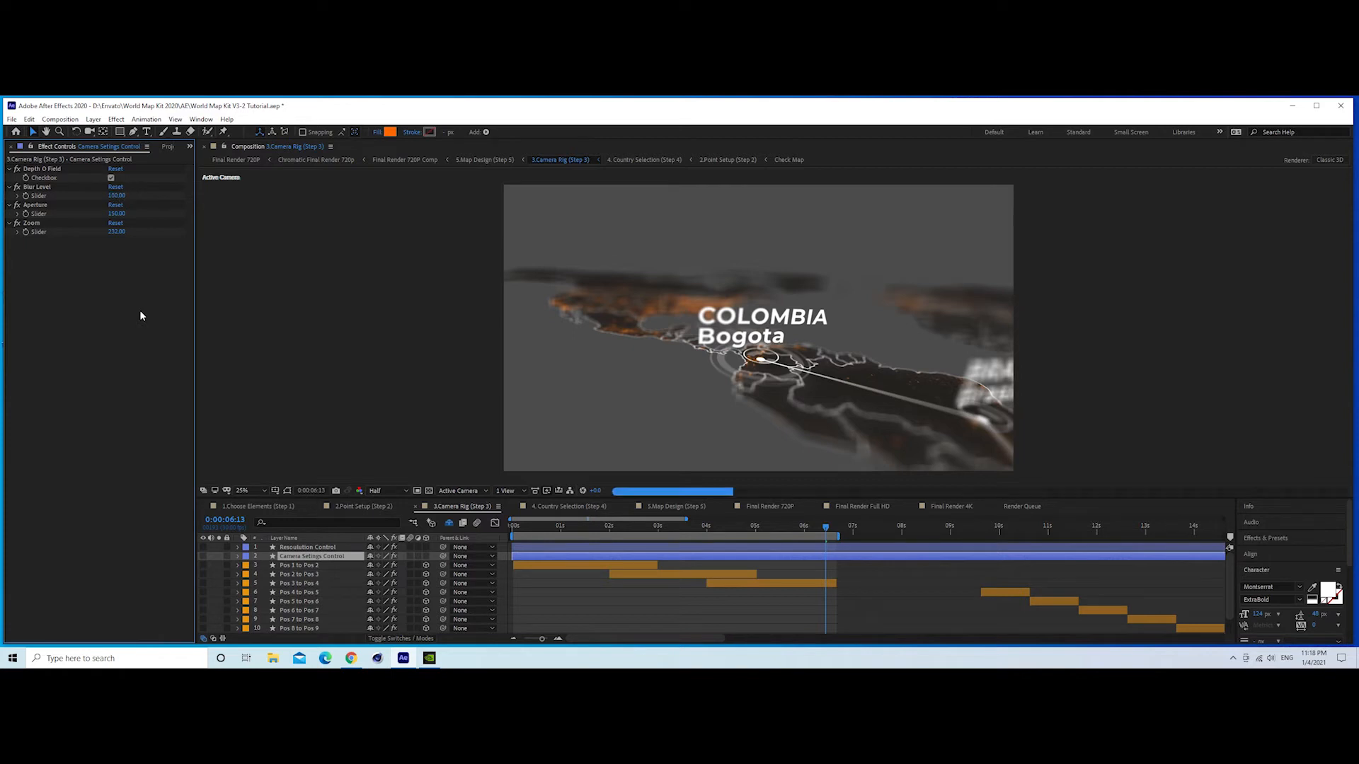
- Preview the camera animation and scrub through it to check the focus on Argentina, Brazil and Colombia
{"action": "left_click", "coordinate": [632, 528]}
{"action": "key", "text": "space"}
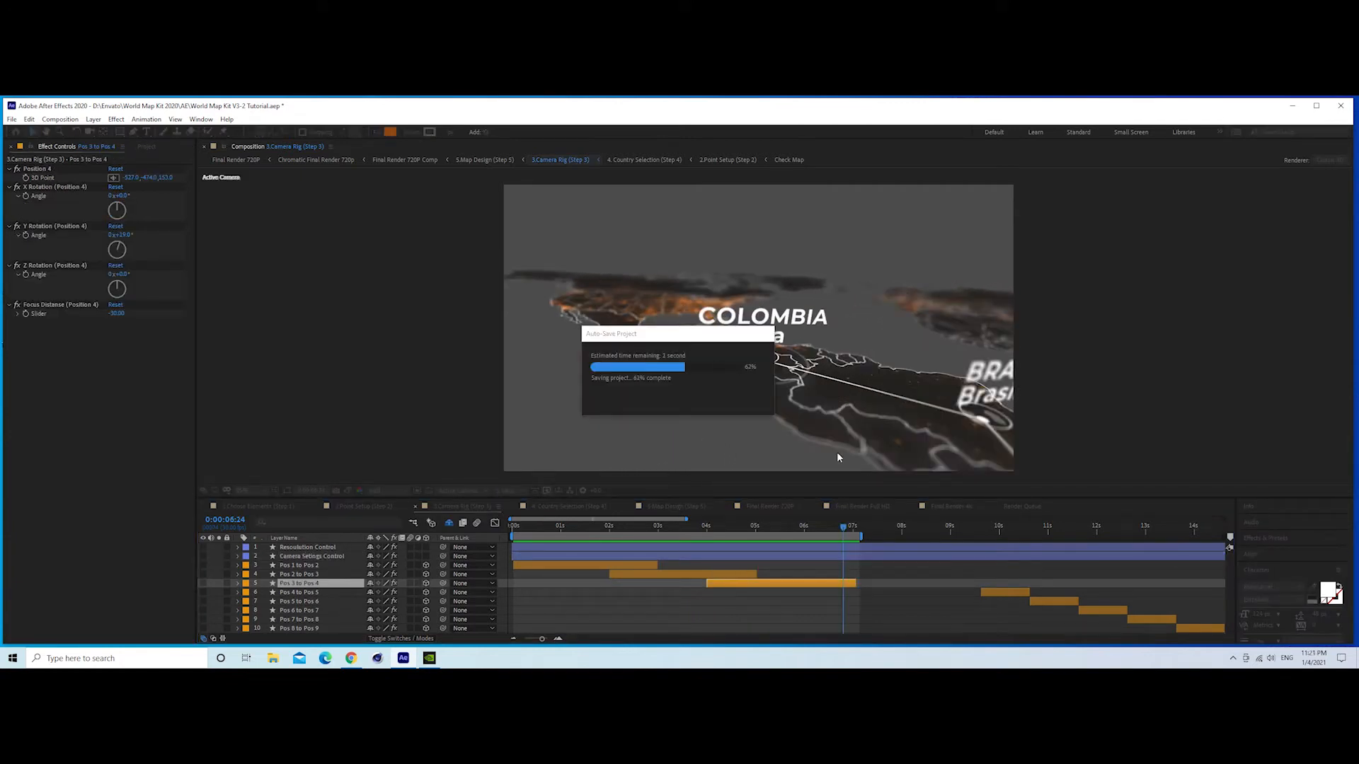
{"action": "left_click_drag", "start_coordinate": [806, 525], "coordinate": [604, 524]}
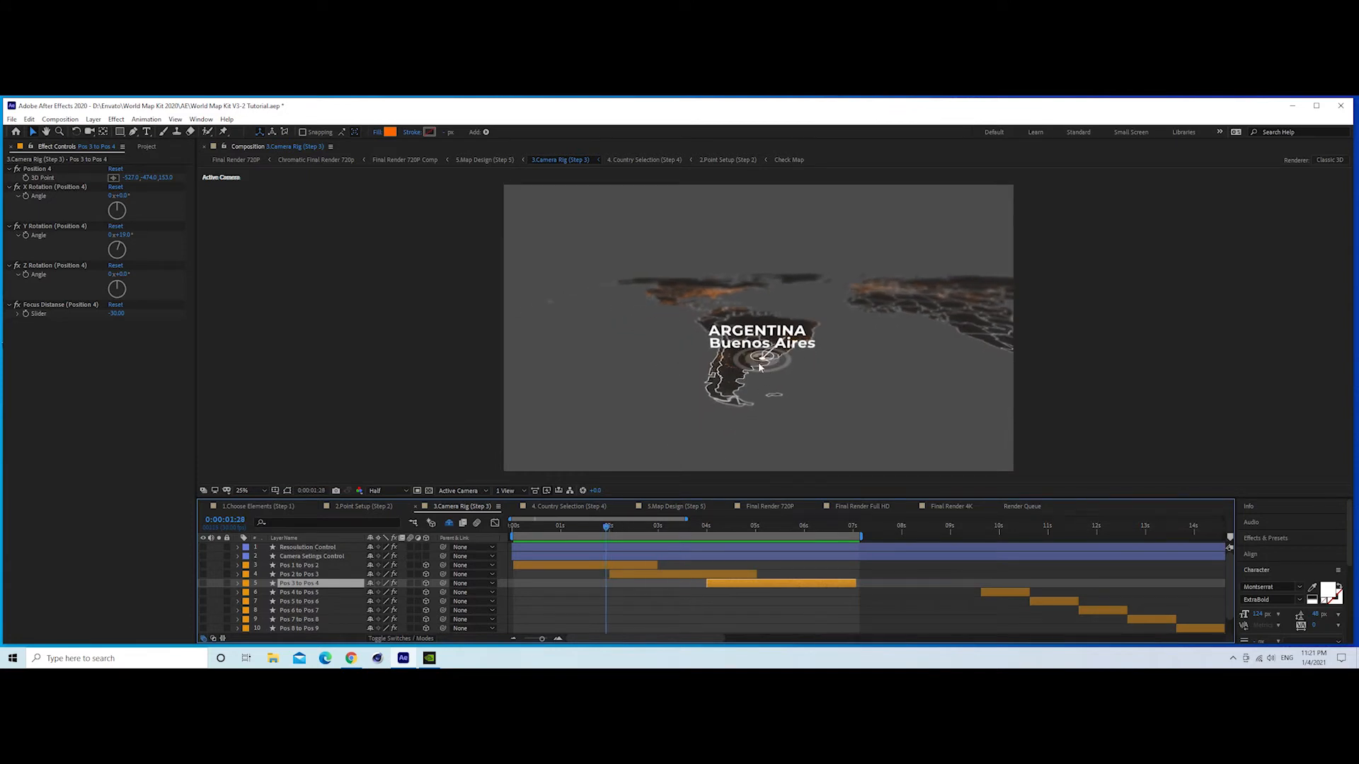
{"action": "left_click_drag", "start_coordinate": [612, 534], "coordinate": [807, 527]}
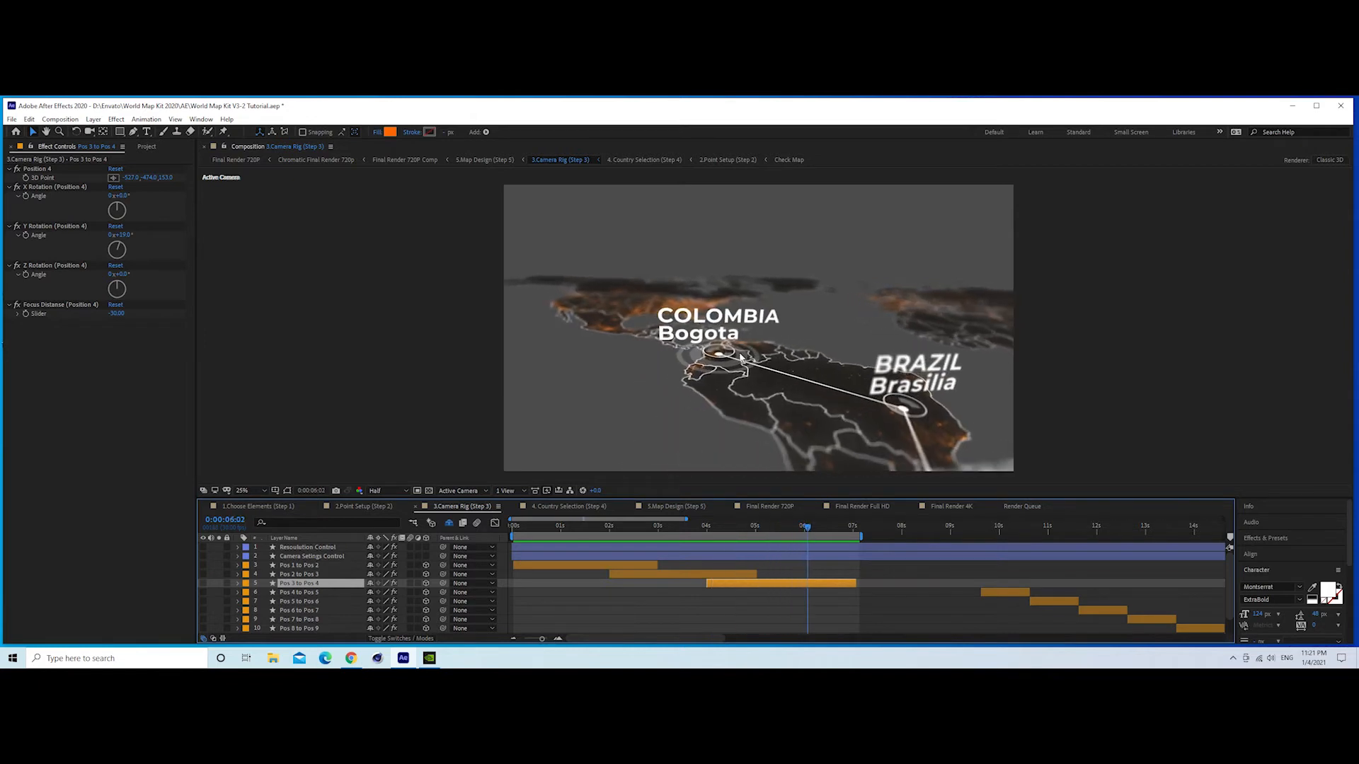
- Make the Argentina layer visible in the Country Selection composition
{"action": "left_click", "coordinate": [552, 507]}
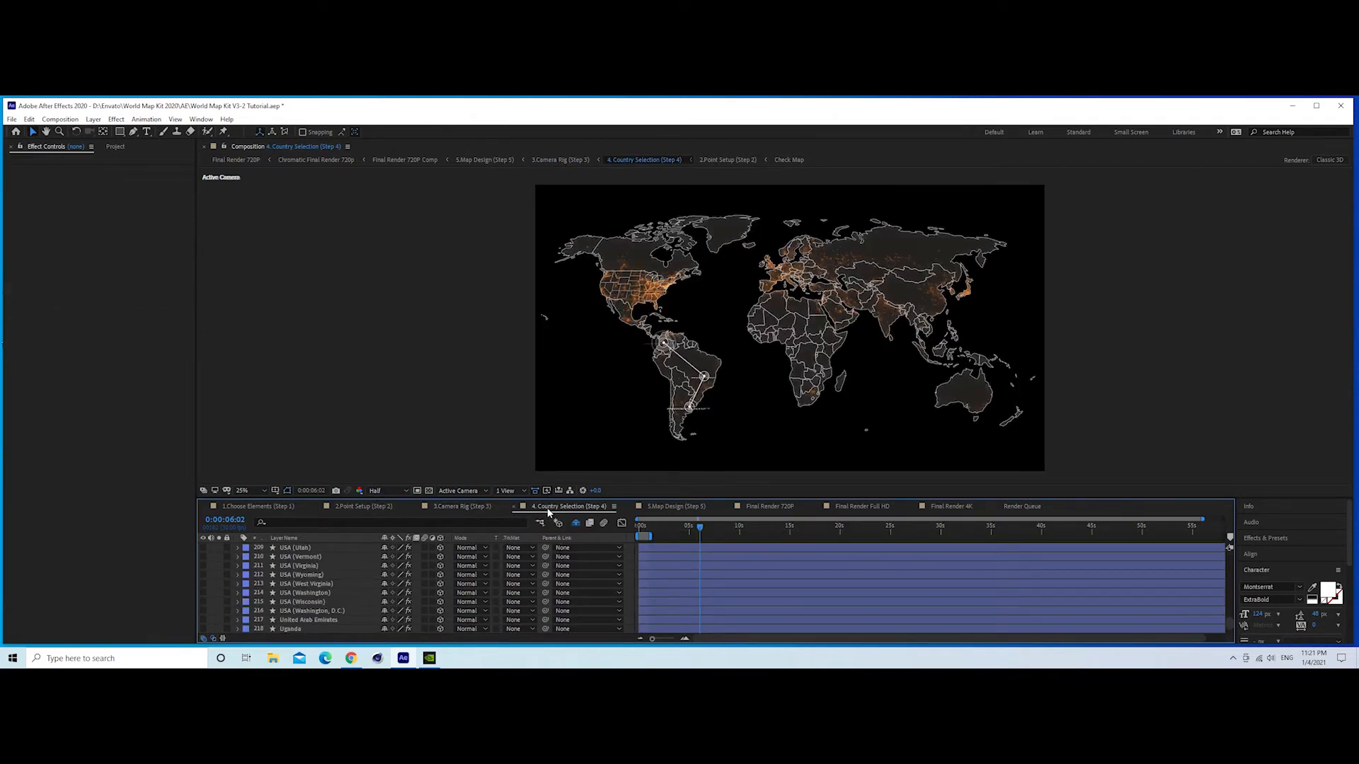
{"action": "left_click_drag", "start_coordinate": [1226, 620], "coordinate": [1230, 552]}
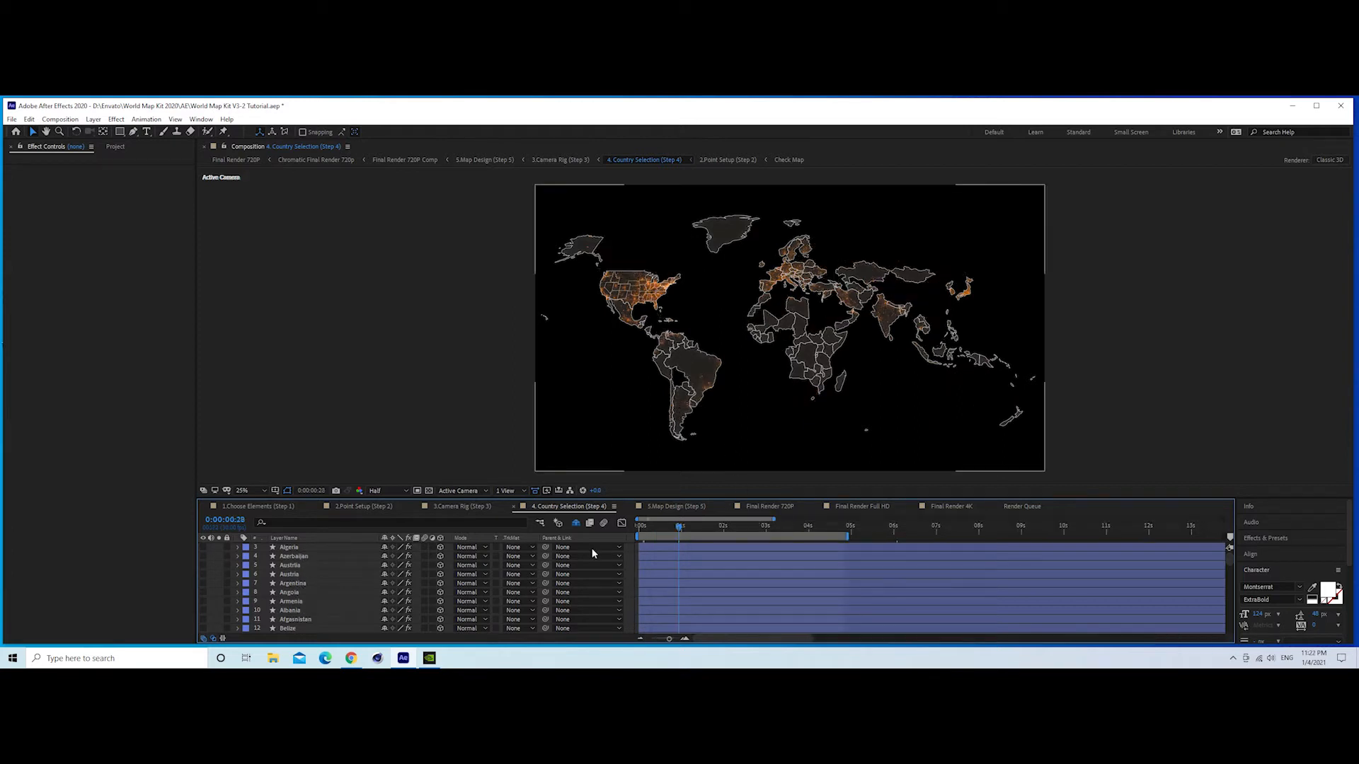
{"action": "left_click", "coordinate": [299, 585]}
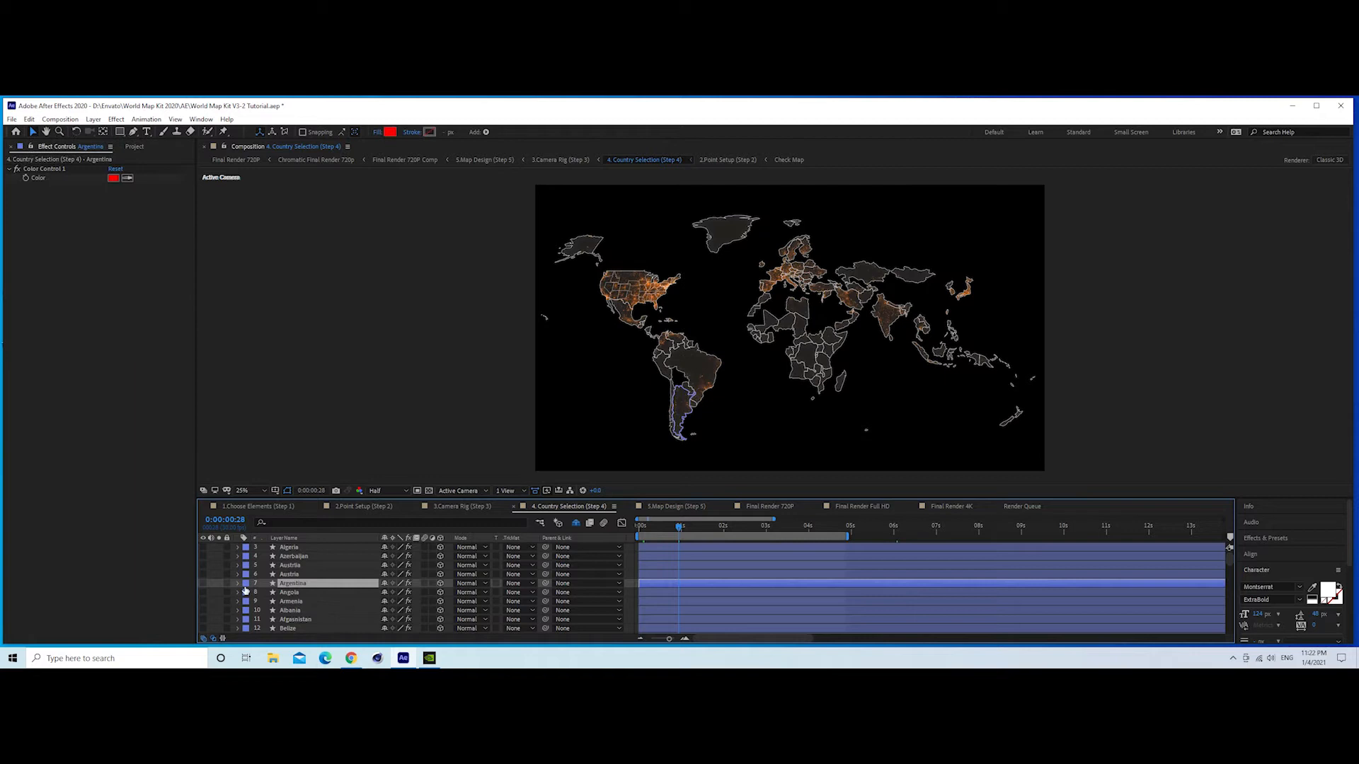
{"action": "left_click", "coordinate": [204, 584]}
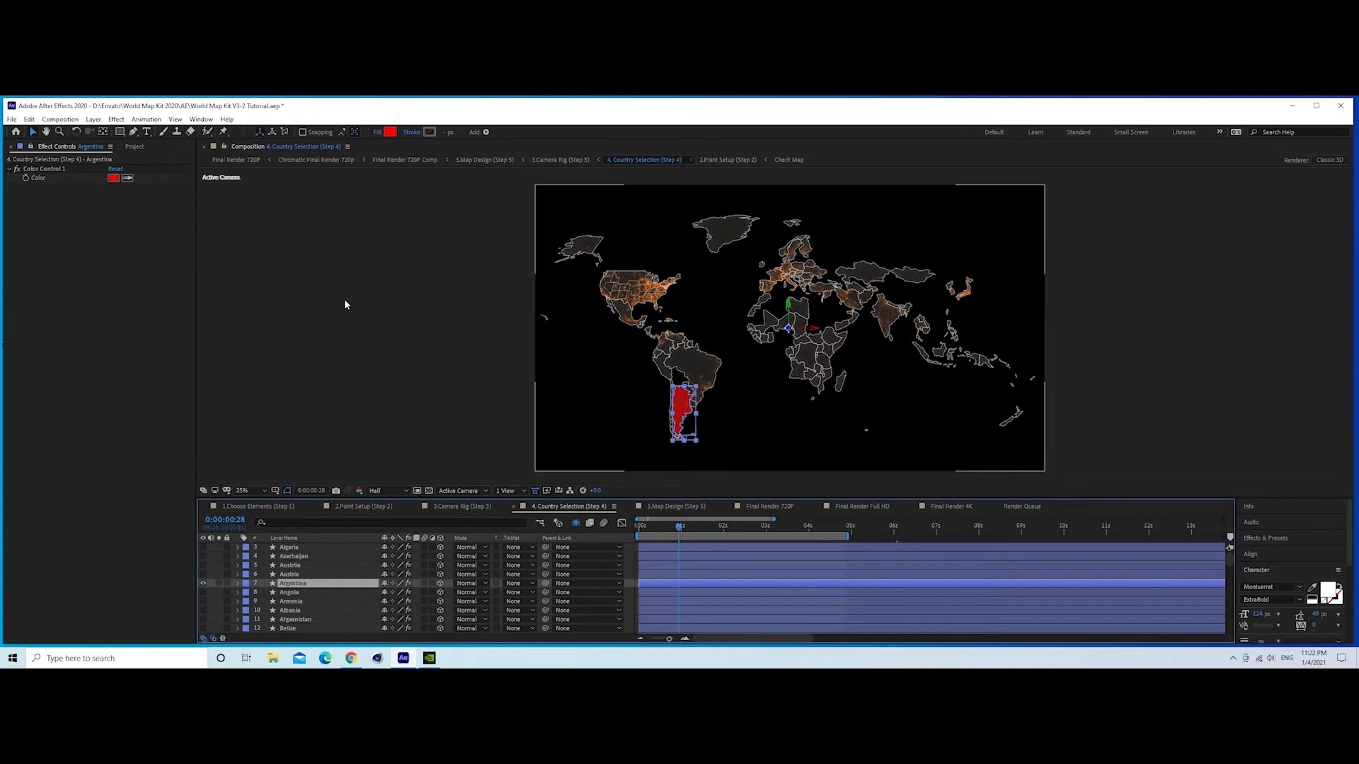
- Change the Argentina layer's highlight color to orange, RGB 255, 79, 0
{"action": "left_click", "coordinate": [115, 178]}
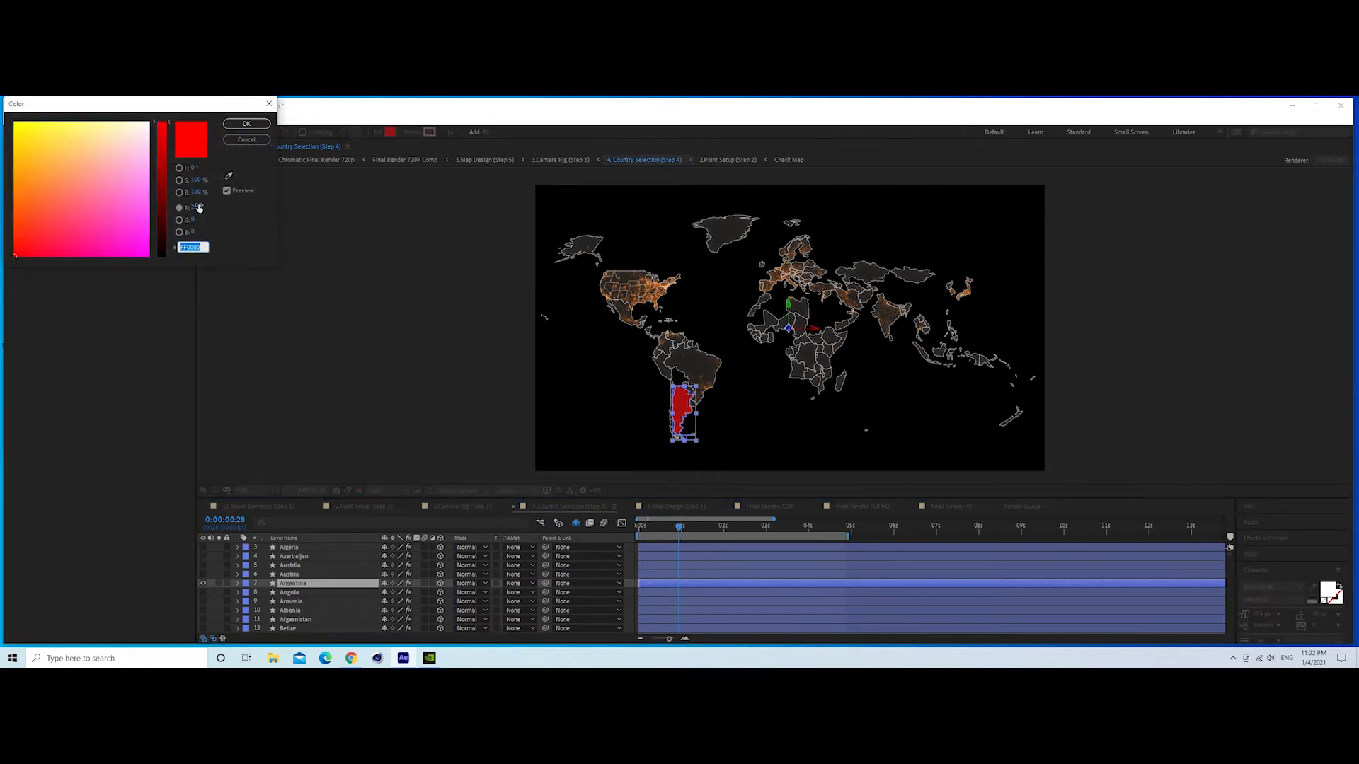
{"action": "left_click_drag", "start_coordinate": [139, 137], "coordinate": [7, 219]}
{"action": "left_click", "coordinate": [225, 124]}
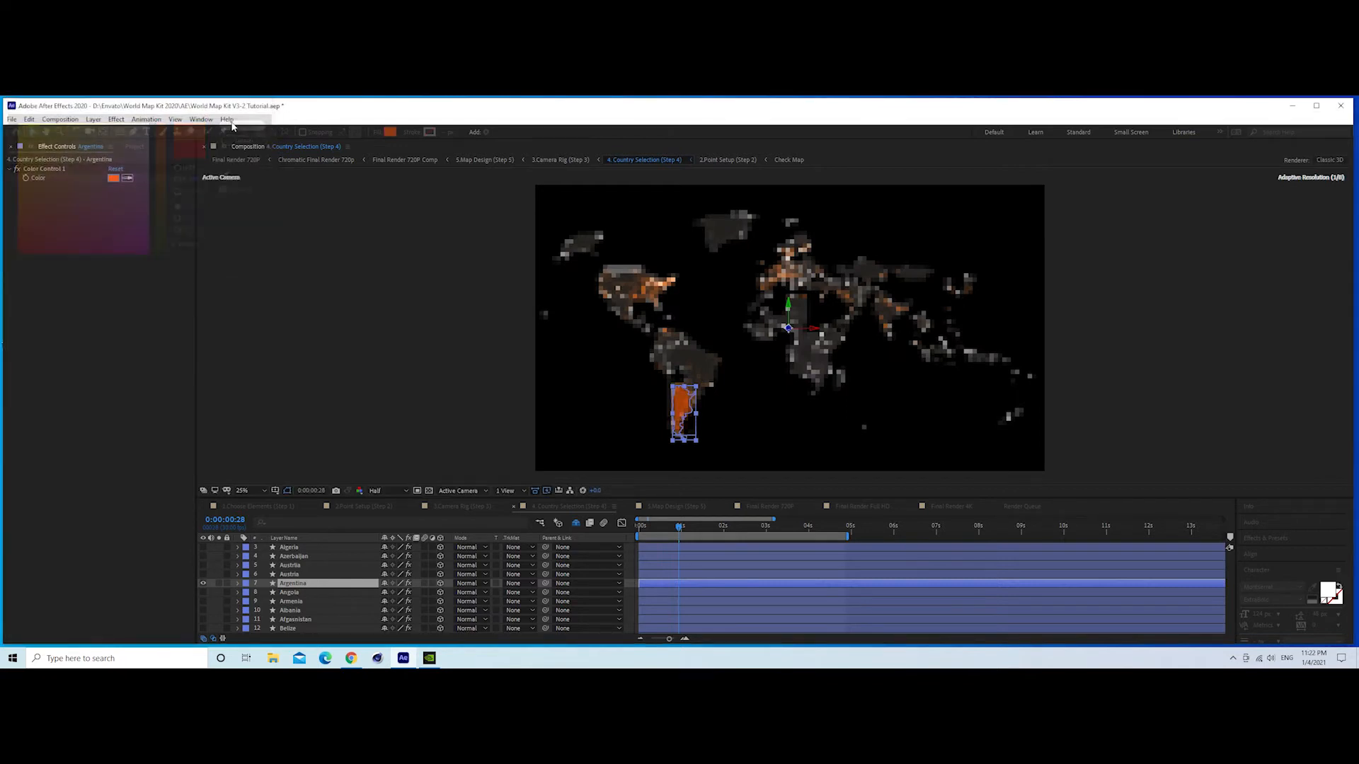
{"action": "left_click", "coordinate": [633, 559]}
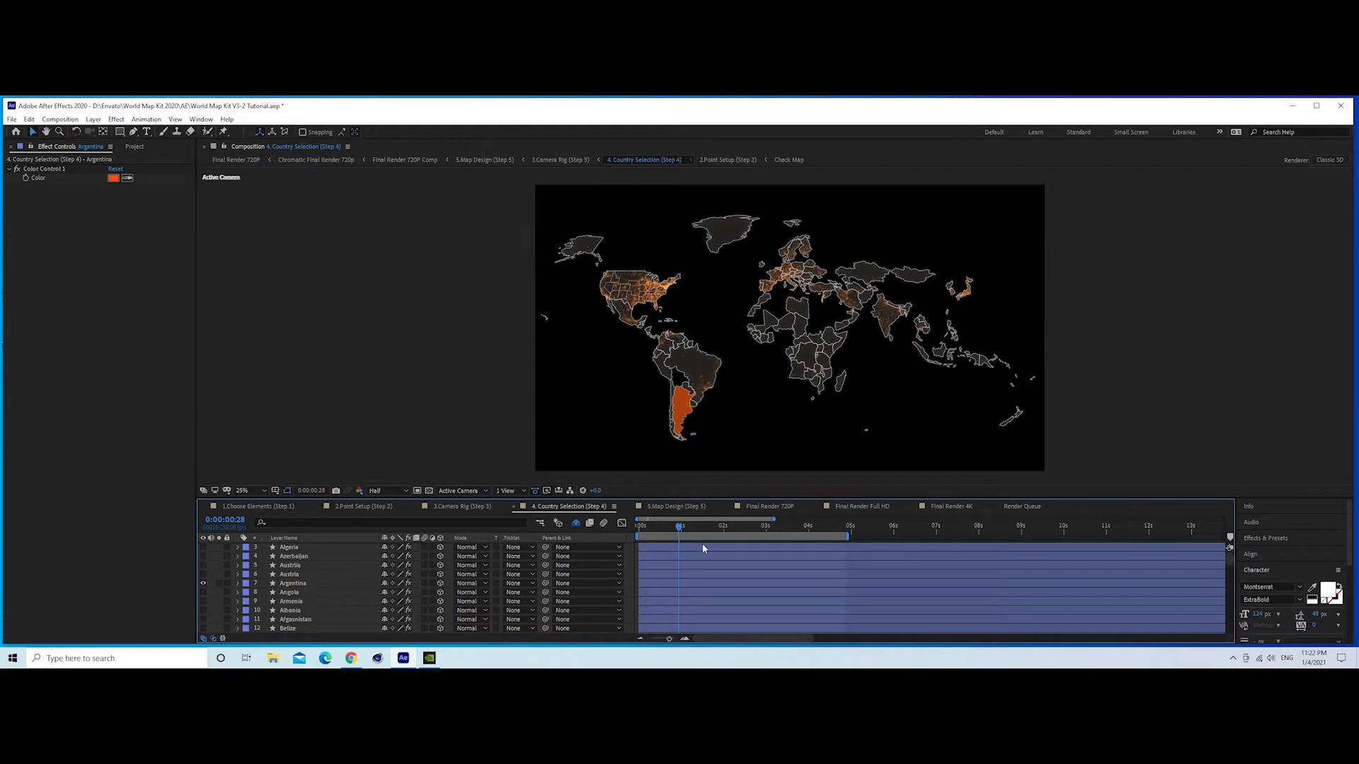
- Make the Argentina layer start at 0:00:01:00 in the timeline
{"action": "left_click", "coordinate": [329, 584]}
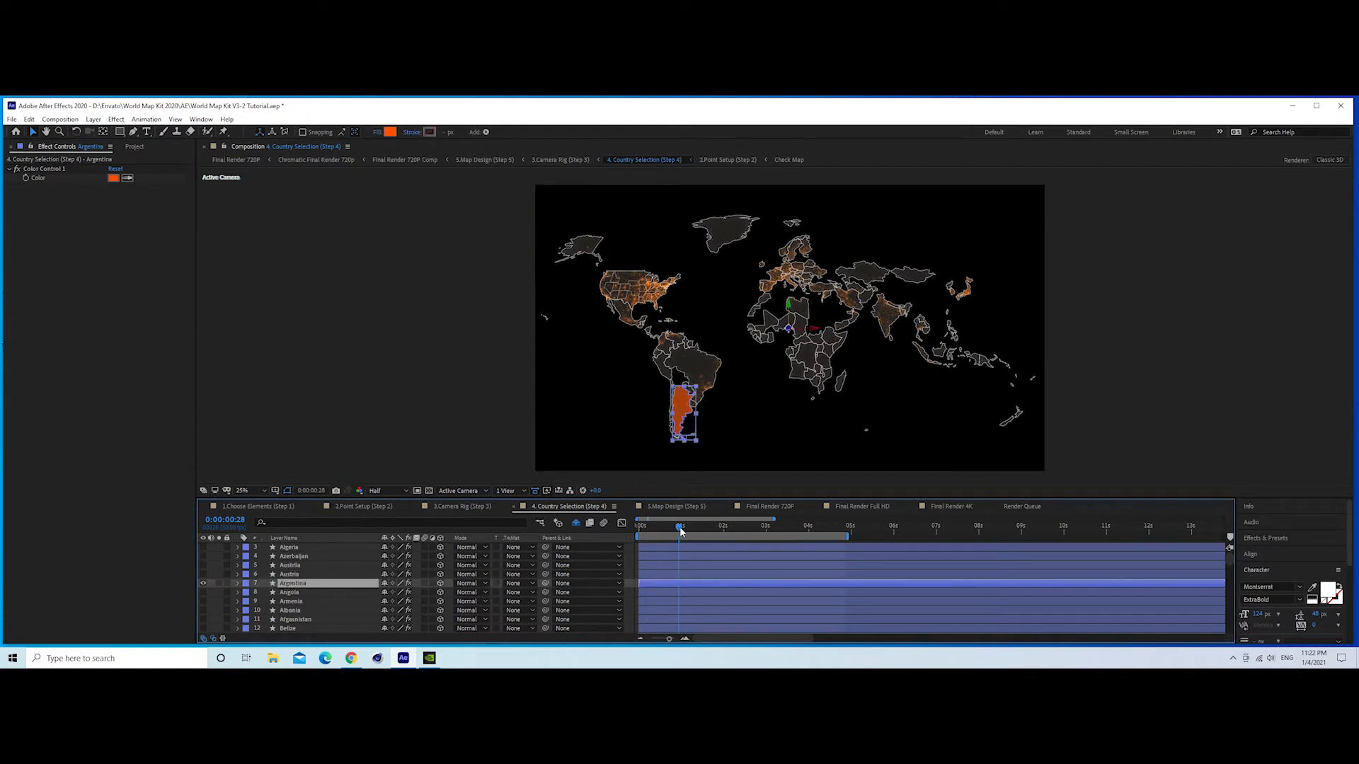
{"action": "left_click_drag", "start_coordinate": [680, 531], "coordinate": [682, 532]}
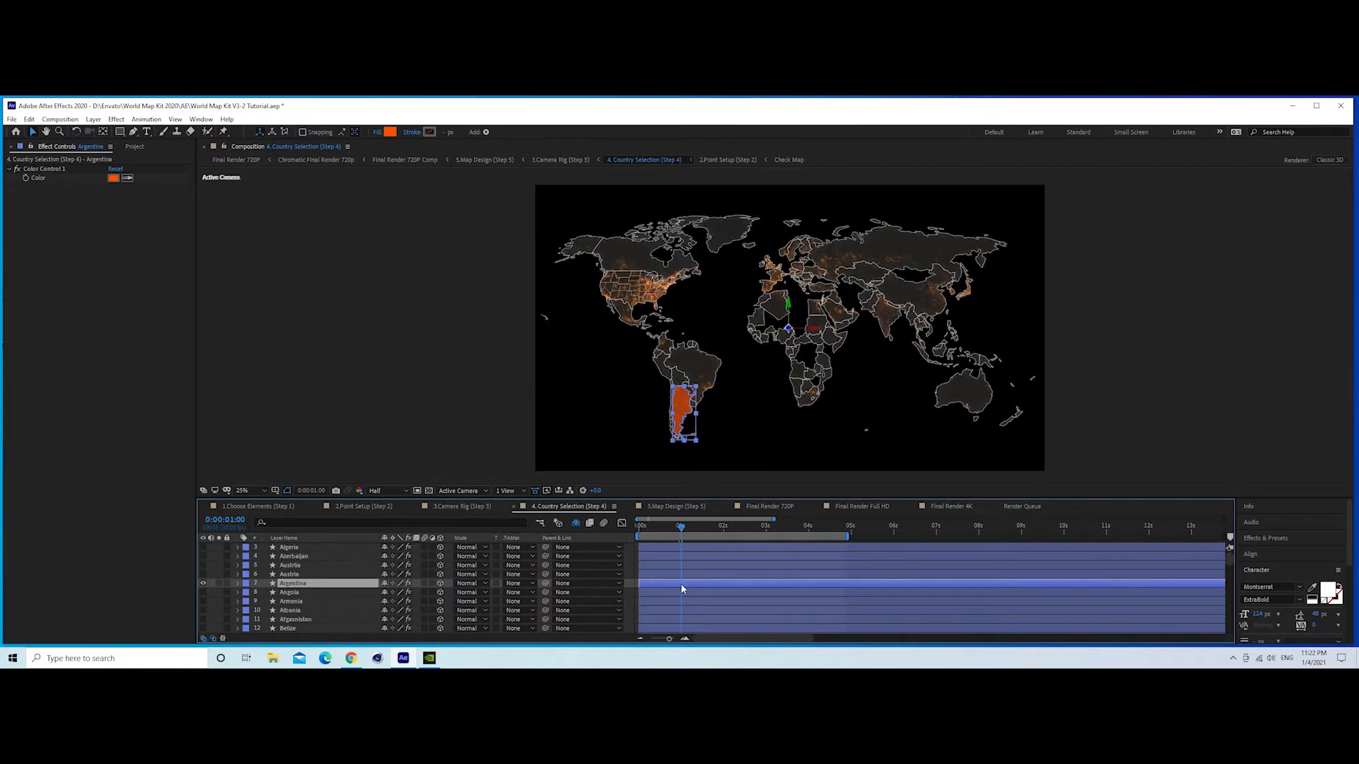
{"action": "left_click_drag", "start_coordinate": [651, 581], "coordinate": [693, 586]}
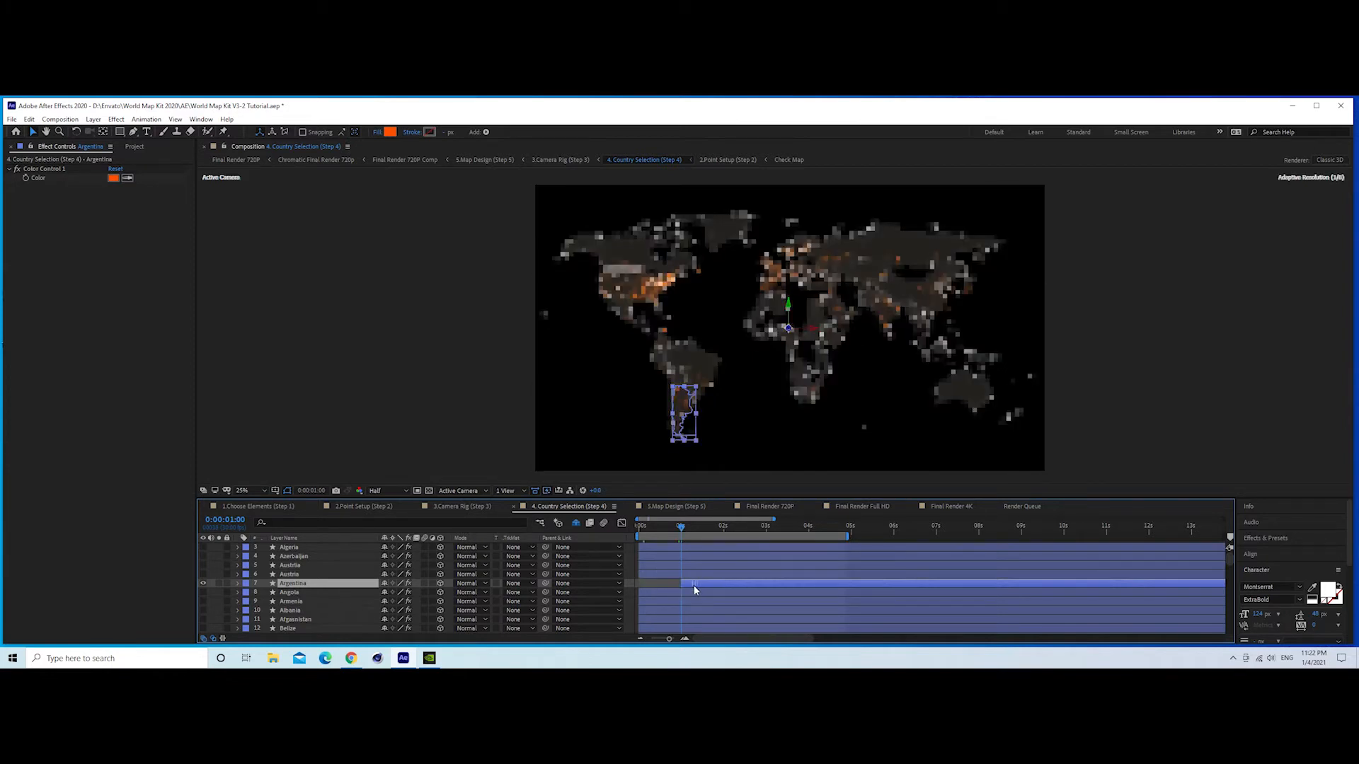
{"action": "left_click", "coordinate": [664, 580]}
- Play the Country Selection composition to check the timing of the Argentina highlight
{"action": "scroll", "coordinate": [676, 423], "scroll_direction": "up", "scroll_amount": 3}
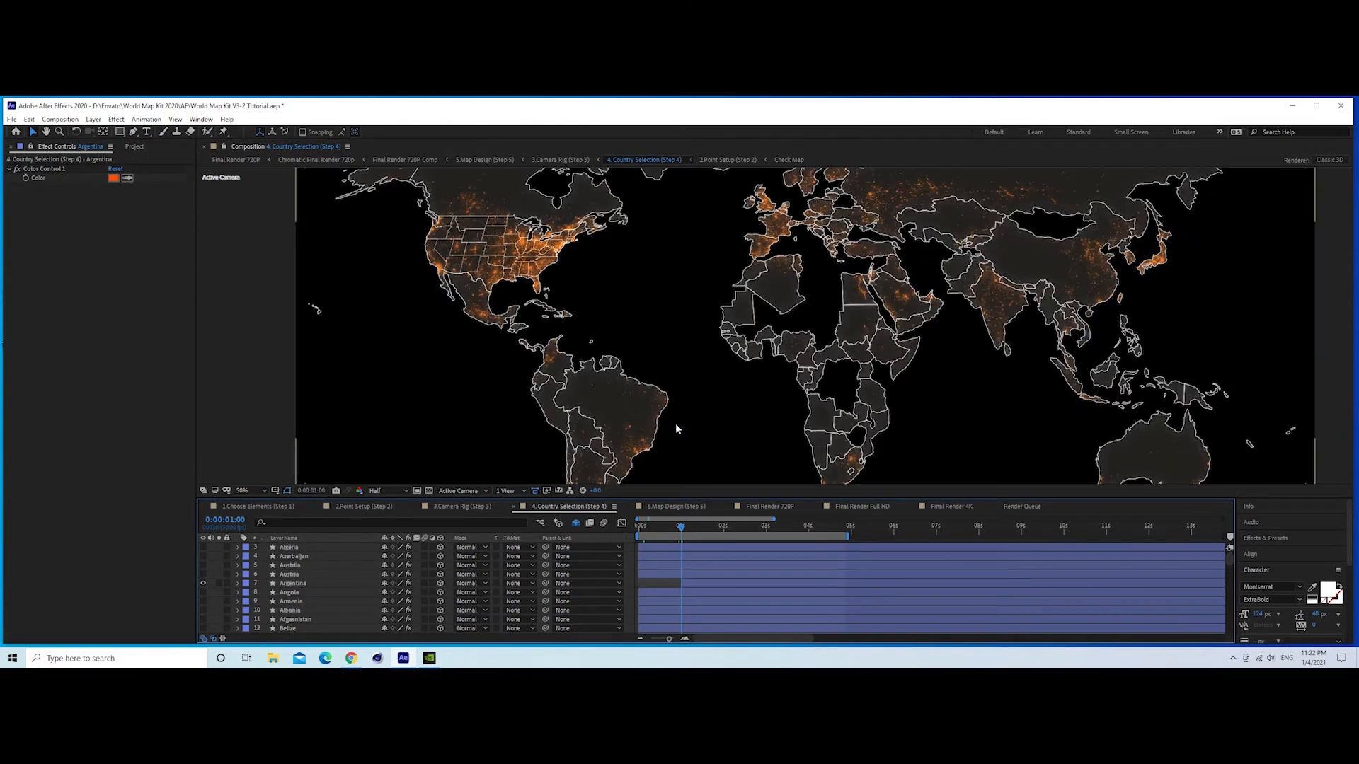
{"action": "scroll", "coordinate": [809, 368], "scroll_direction": "down", "scroll_amount": 3}
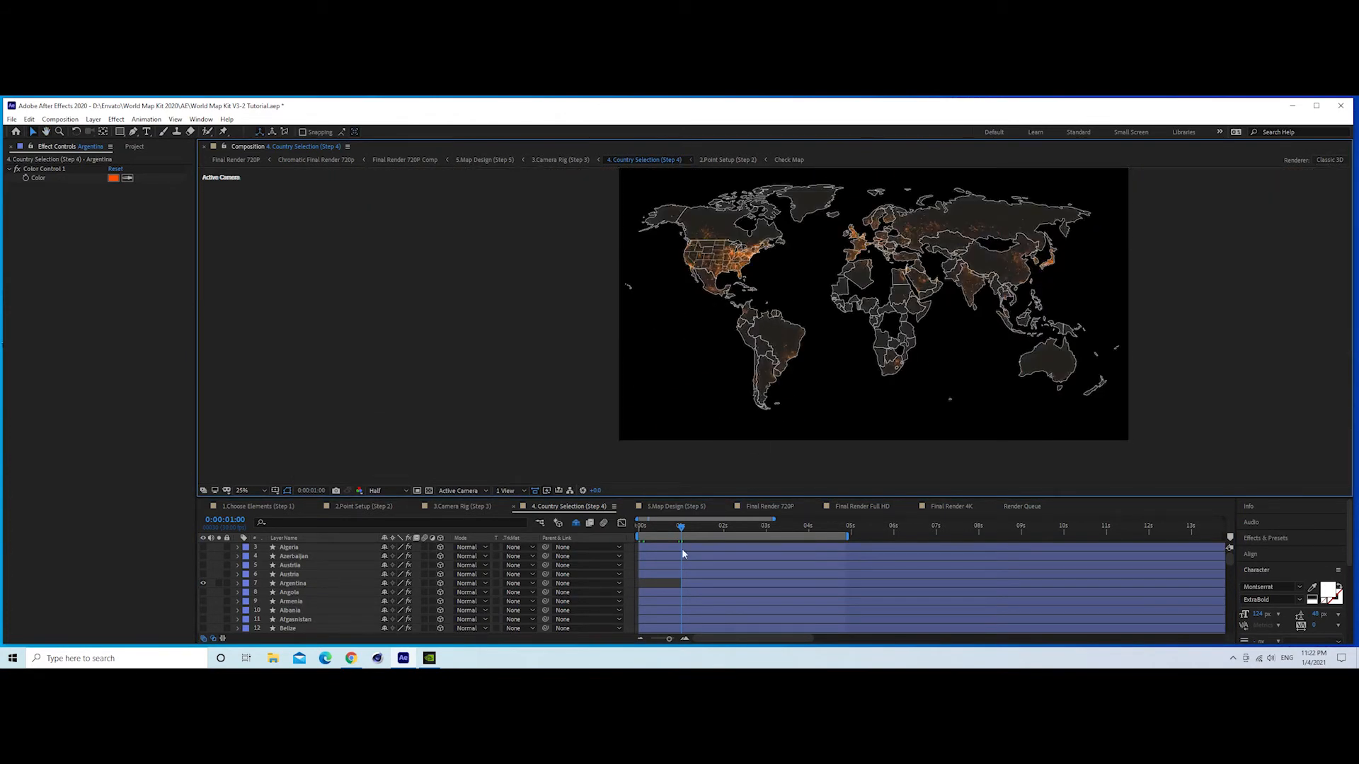
{"action": "key", "text": "space"}
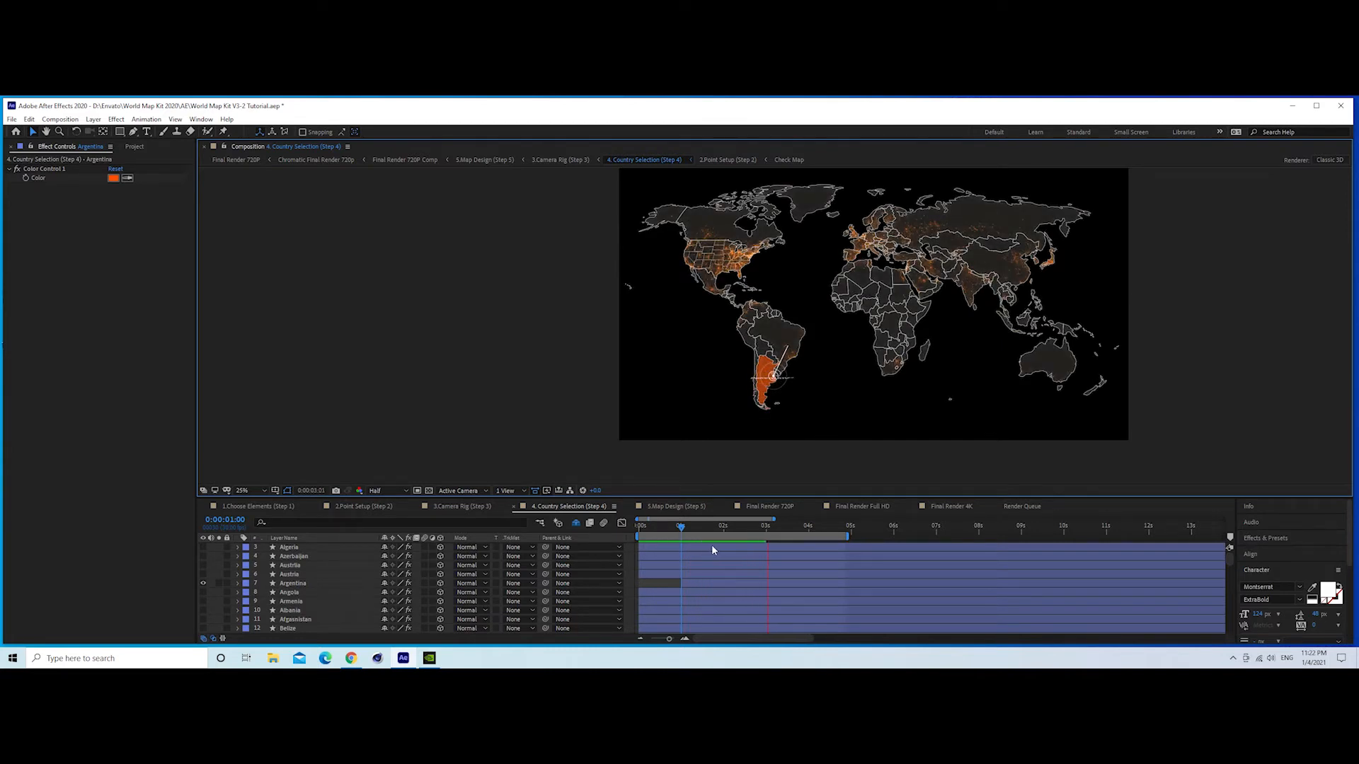
- Set the current time to 0:00:03:00 and copy the hex code of Argentina's highlight color
{"action": "left_click", "coordinate": [766, 528]}
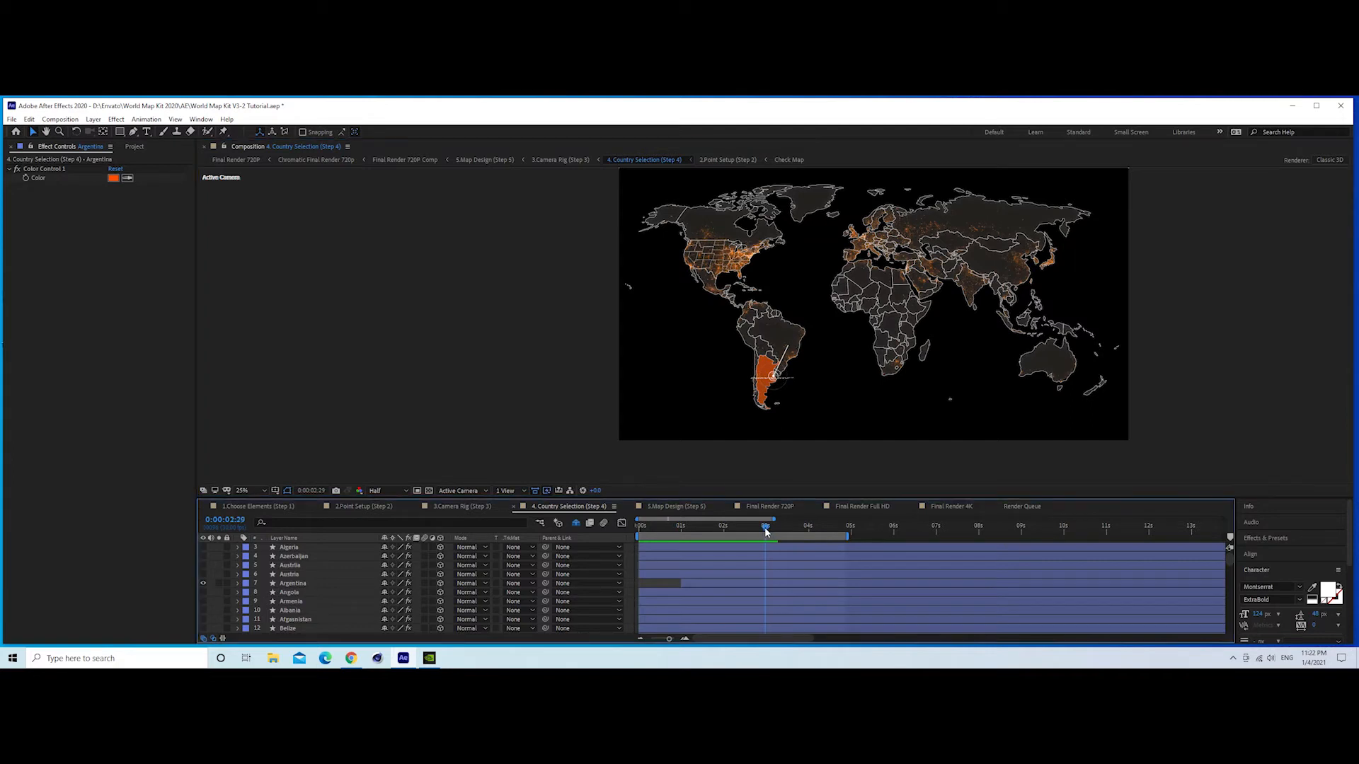
{"action": "left_click_drag", "start_coordinate": [765, 528], "coordinate": [767, 540]}
{"action": "left_click", "coordinate": [113, 178]}
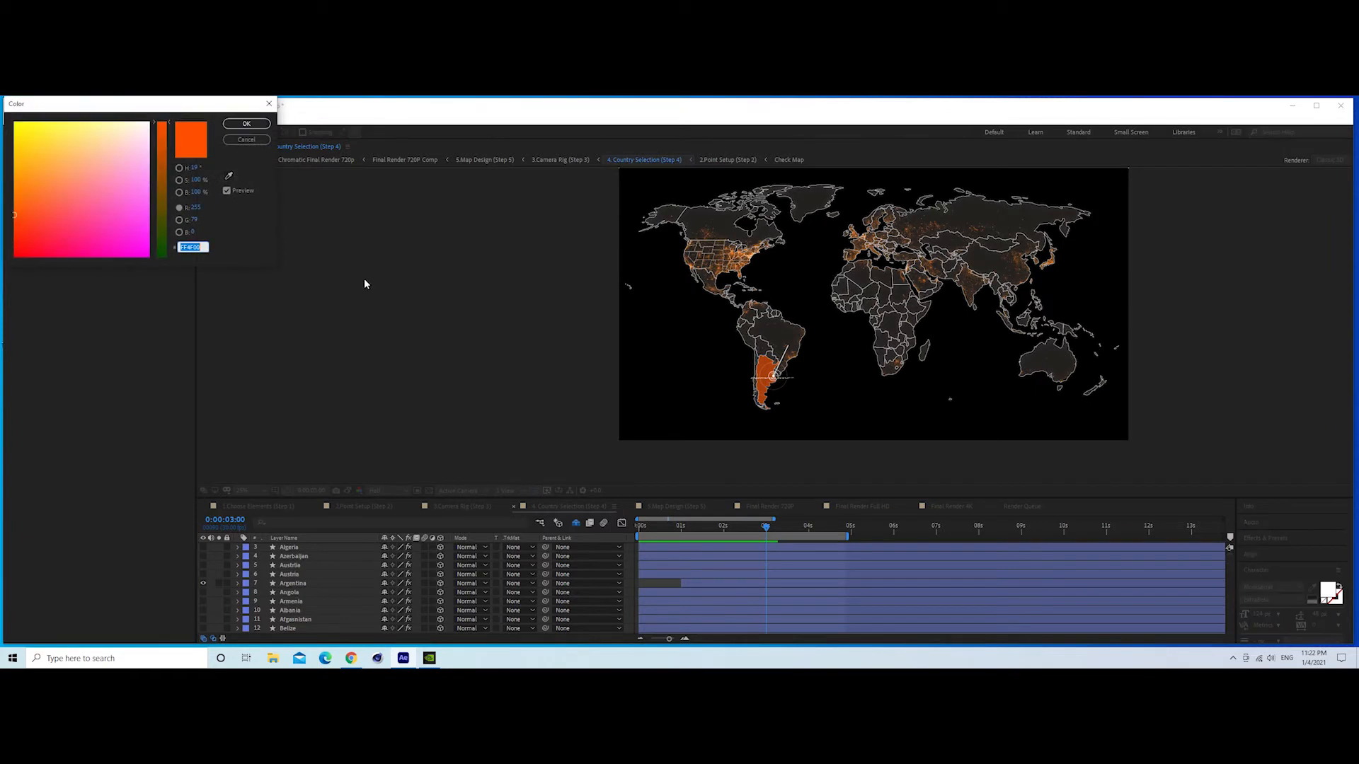
{"action": "left_click", "coordinate": [246, 123]}
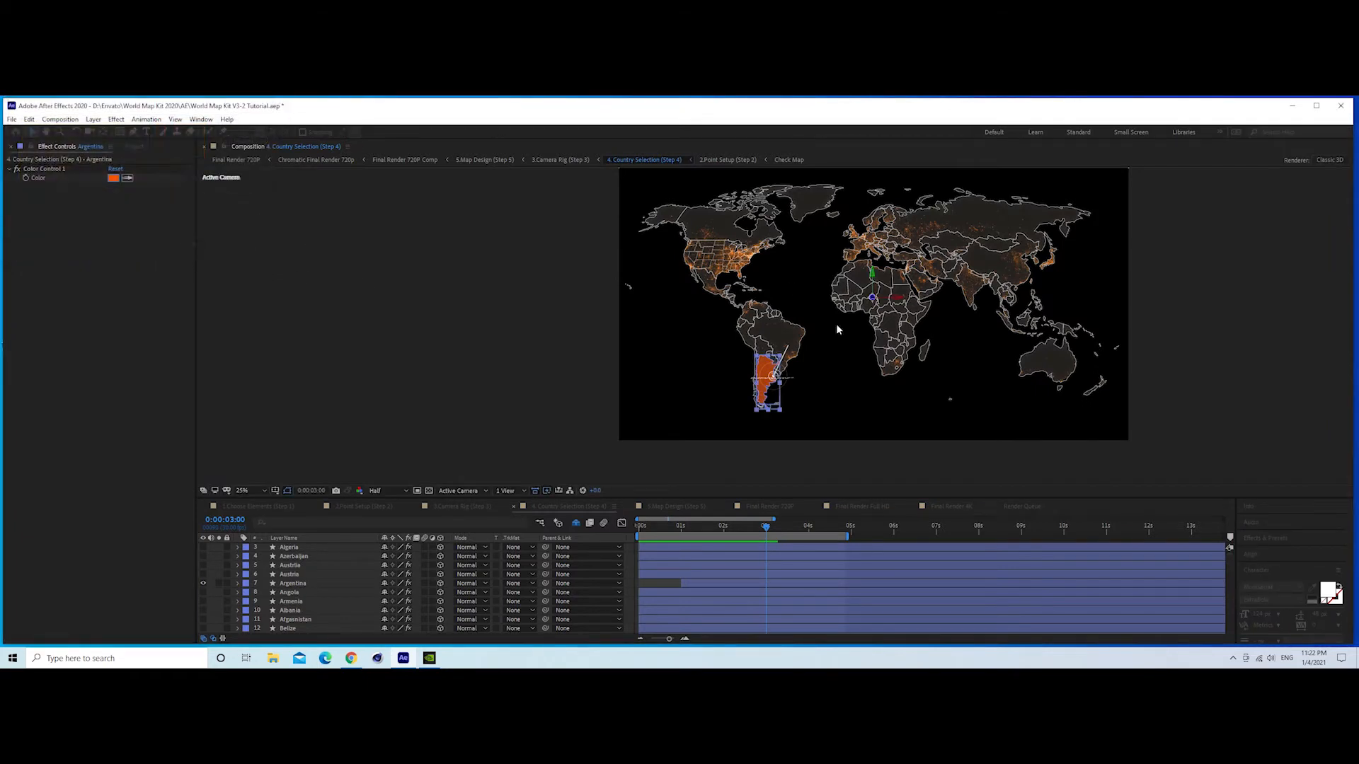
{"action": "left_click", "coordinate": [654, 586]}
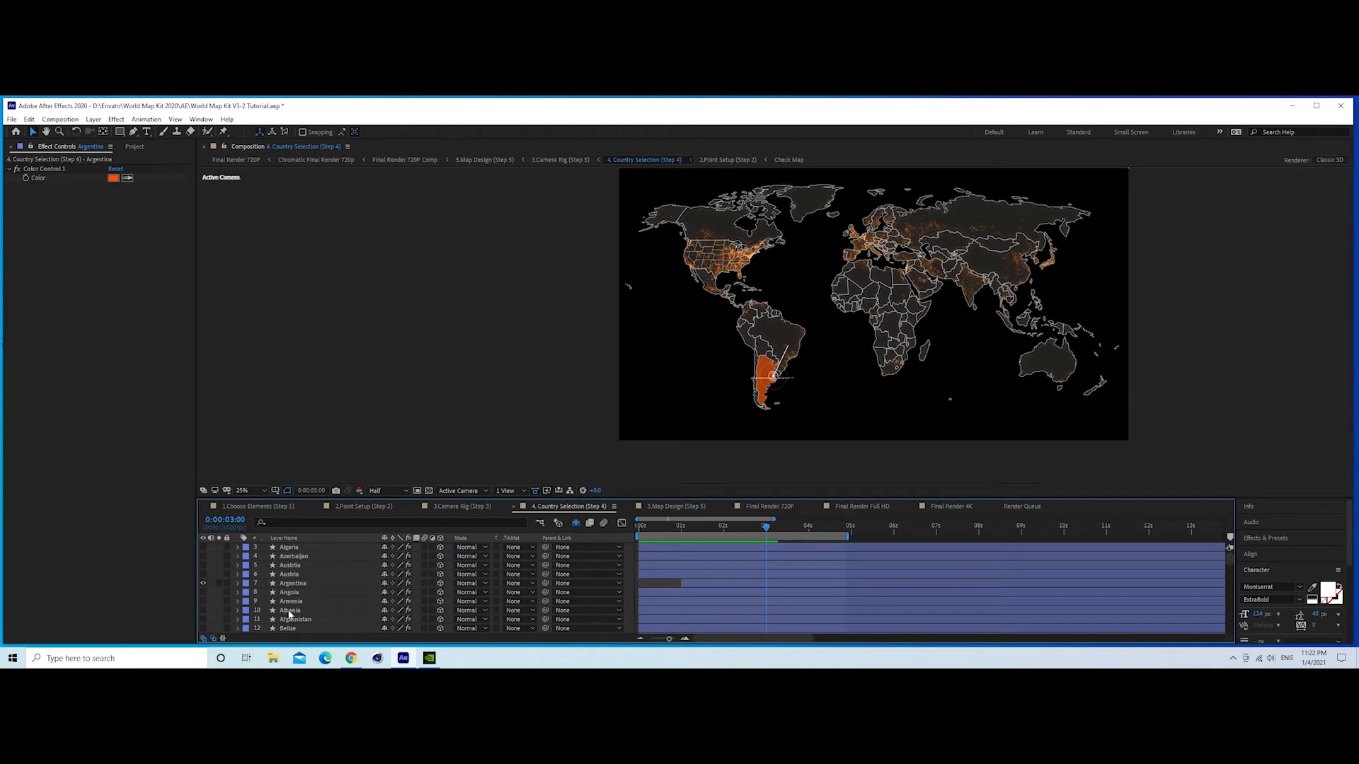
- Make the Brazil layer visible and set its highlight color to orange FF4F00
{"action": "scroll", "coordinate": [294, 612], "scroll_direction": "down", "scroll_amount": 1}
{"action": "scroll", "coordinate": [307, 606], "scroll_direction": "down", "scroll_amount": 1}
{"action": "scroll", "coordinate": [307, 610], "scroll_direction": "down", "scroll_amount": 3}
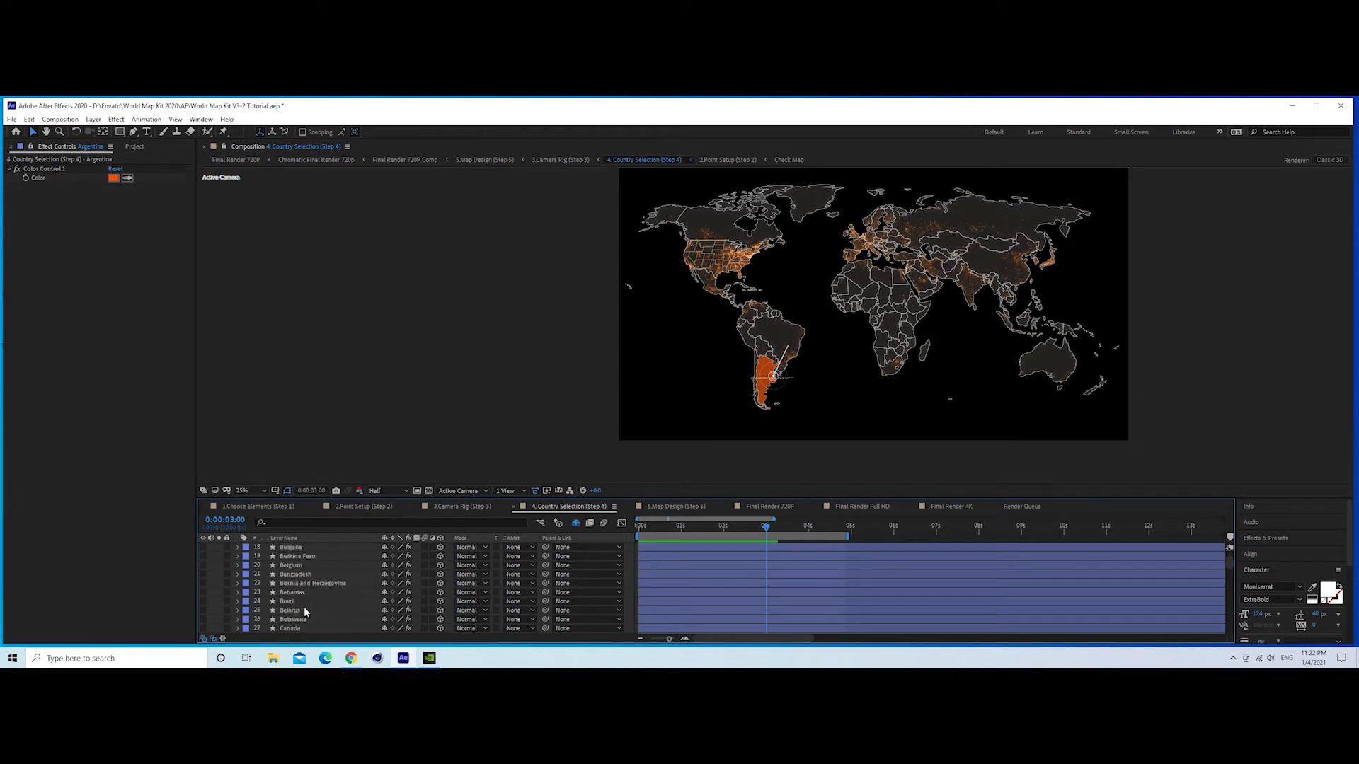
{"action": "left_click", "coordinate": [290, 602]}
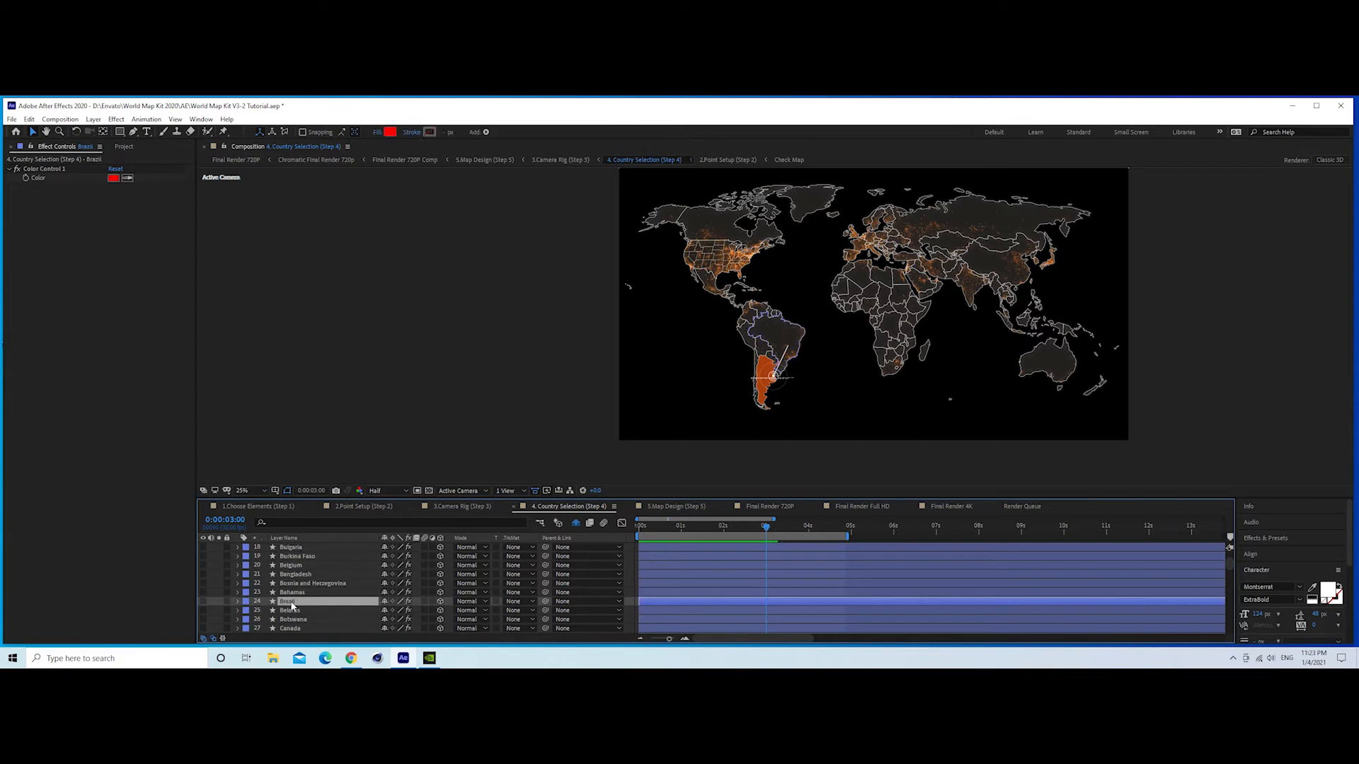
{"action": "left_click", "coordinate": [203, 602]}
{"action": "left_click", "coordinate": [114, 177]}
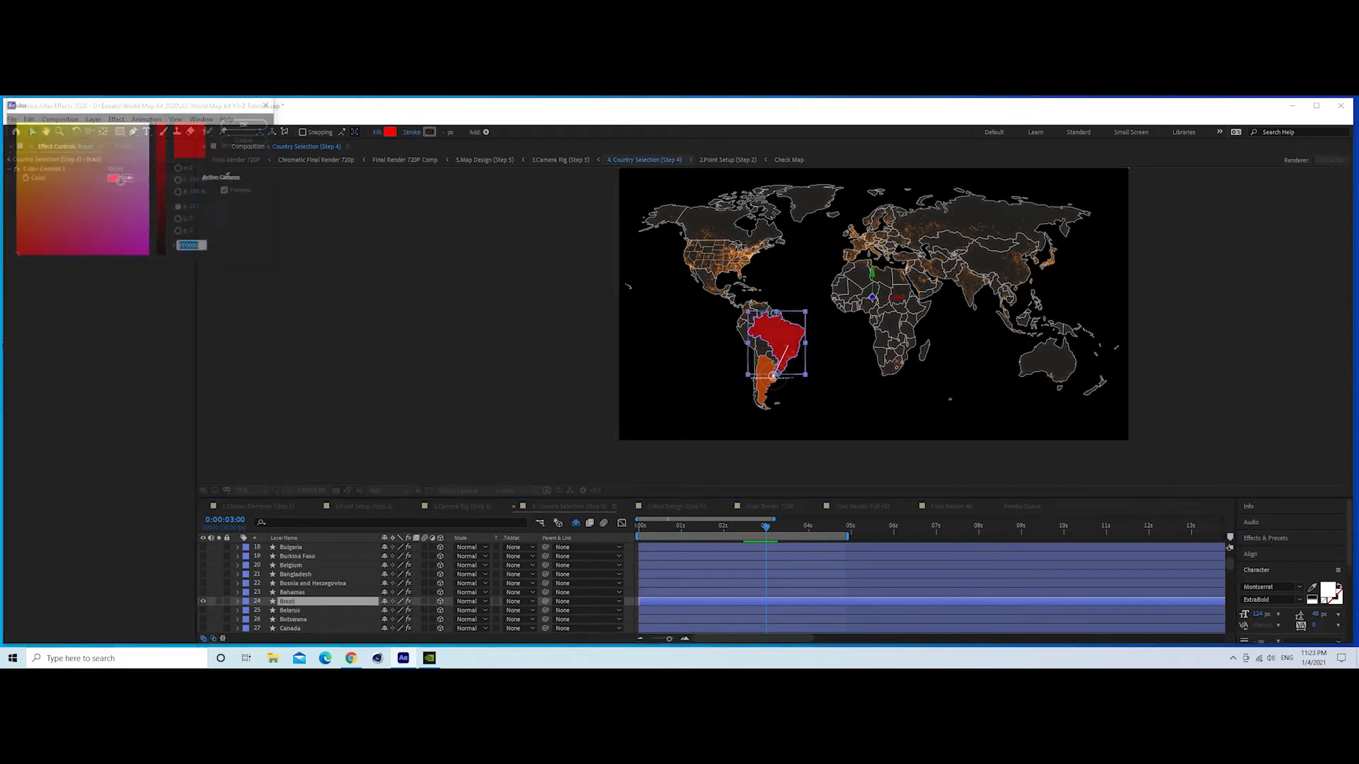
{"action": "type", "text": "FF4F00"}
{"action": "left_click", "coordinate": [258, 125]}
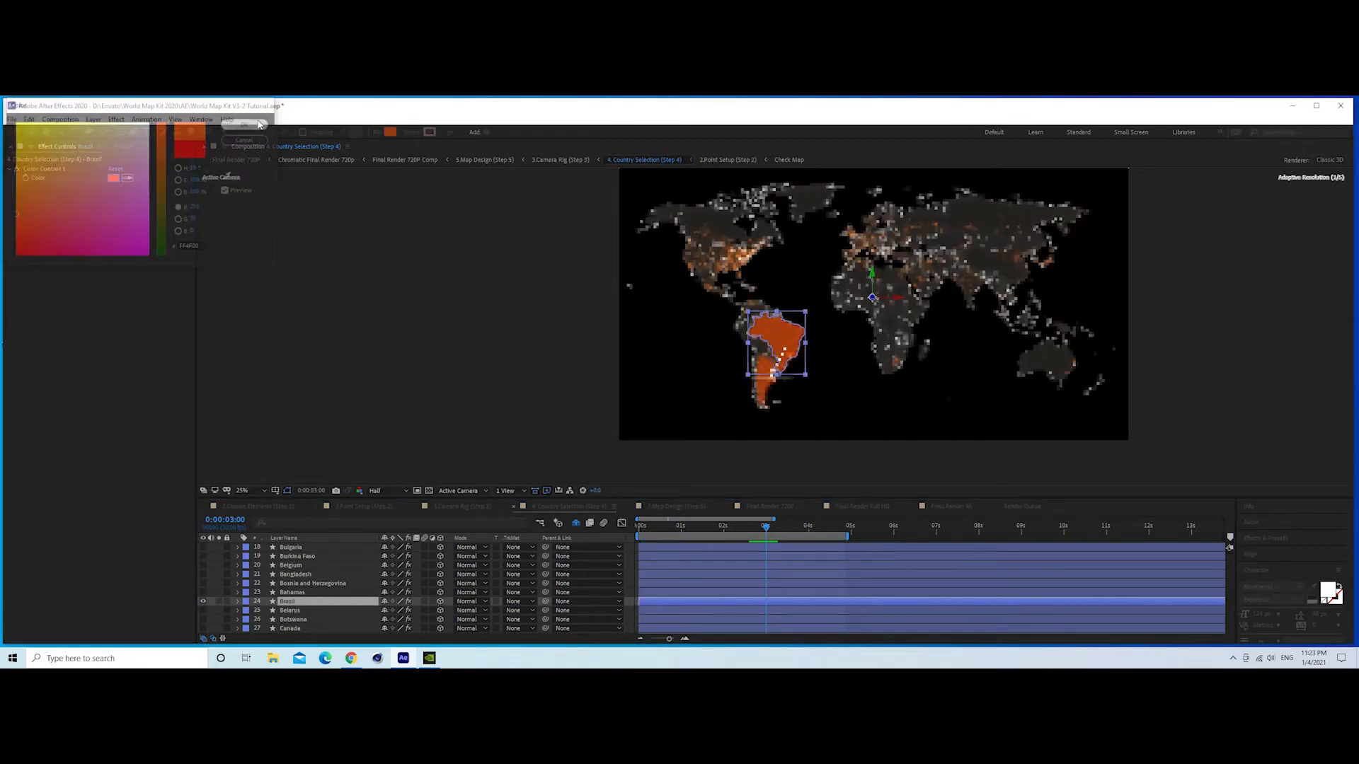
{"action": "left_click", "coordinate": [632, 567]}
- Make the Brazil layer start at 0:00:03:00 and extend the end of the work area to nearly 8 seconds
{"action": "scroll", "coordinate": [768, 575], "scroll_direction": "up", "scroll_amount": 2}
{"action": "scroll", "coordinate": [767, 575], "scroll_direction": "down", "scroll_amount": 2}
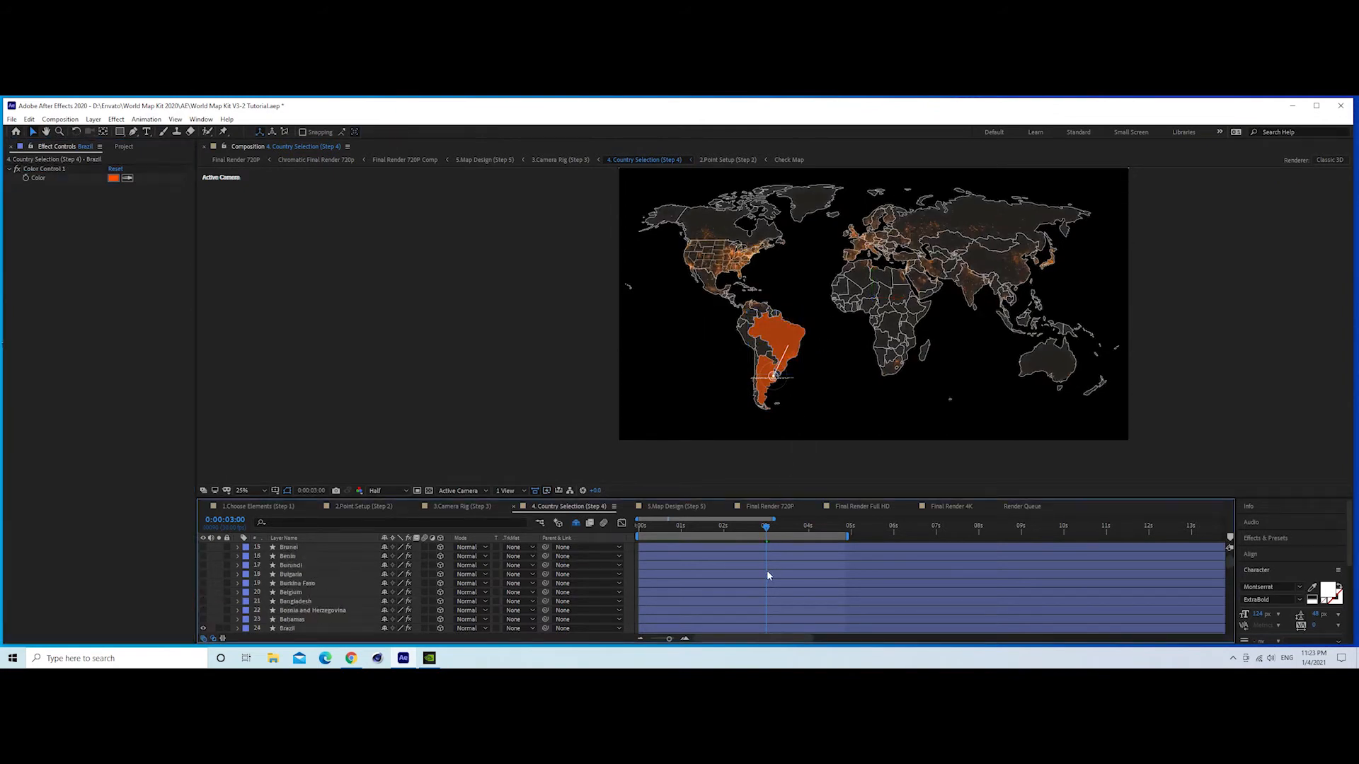
{"action": "left_click", "coordinate": [296, 602]}
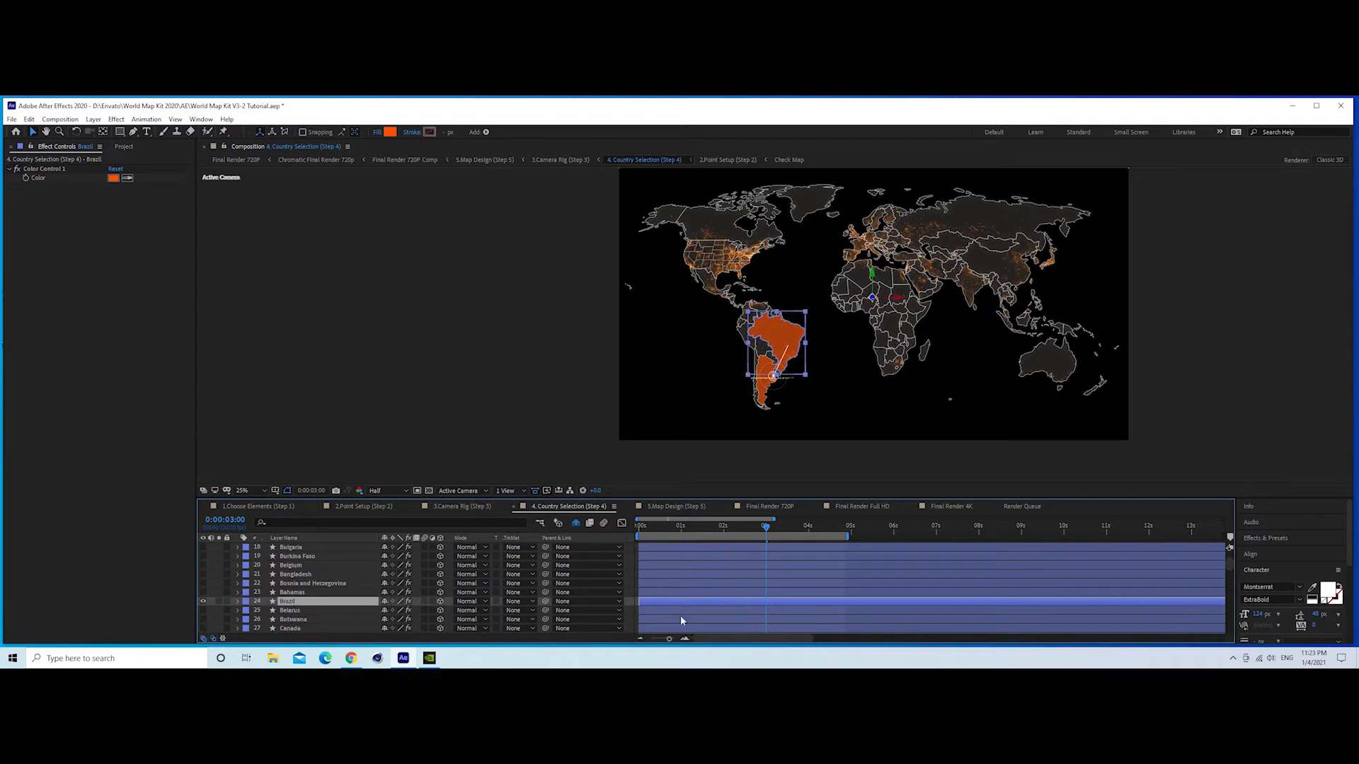
{"action": "left_click_drag", "start_coordinate": [645, 599], "coordinate": [773, 607]}
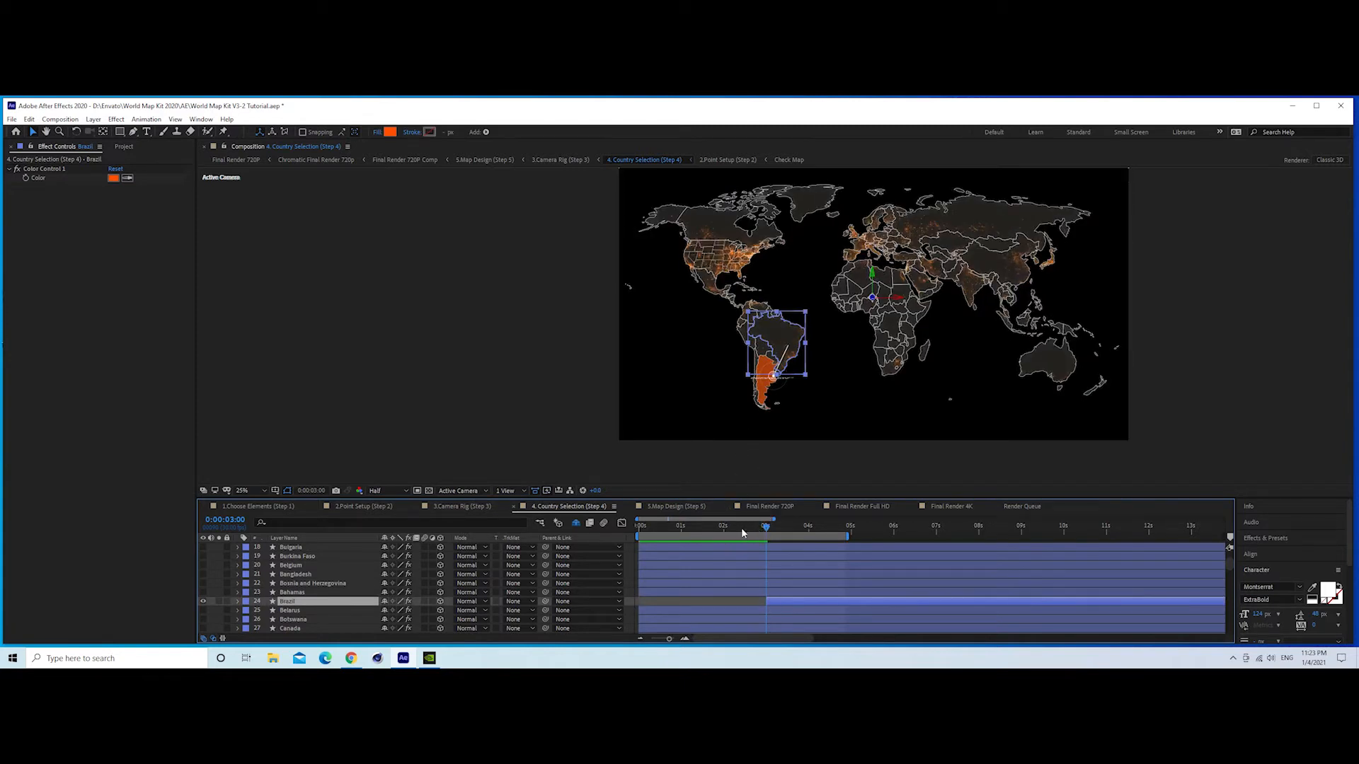
{"action": "mouse_move", "coordinate": [741, 532]}
{"action": "left_mouse_down"}
{"action": "mouse_move", "coordinate": [695, 538]}
{"action": "mouse_move", "coordinate": [968, 540]}
{"action": "left_mouse_up"}
- Set the current time to 0:00:05:00 and change the Colombia layer's highlight color to the copied orange FF4F00
{"action": "left_click", "coordinate": [851, 529]}
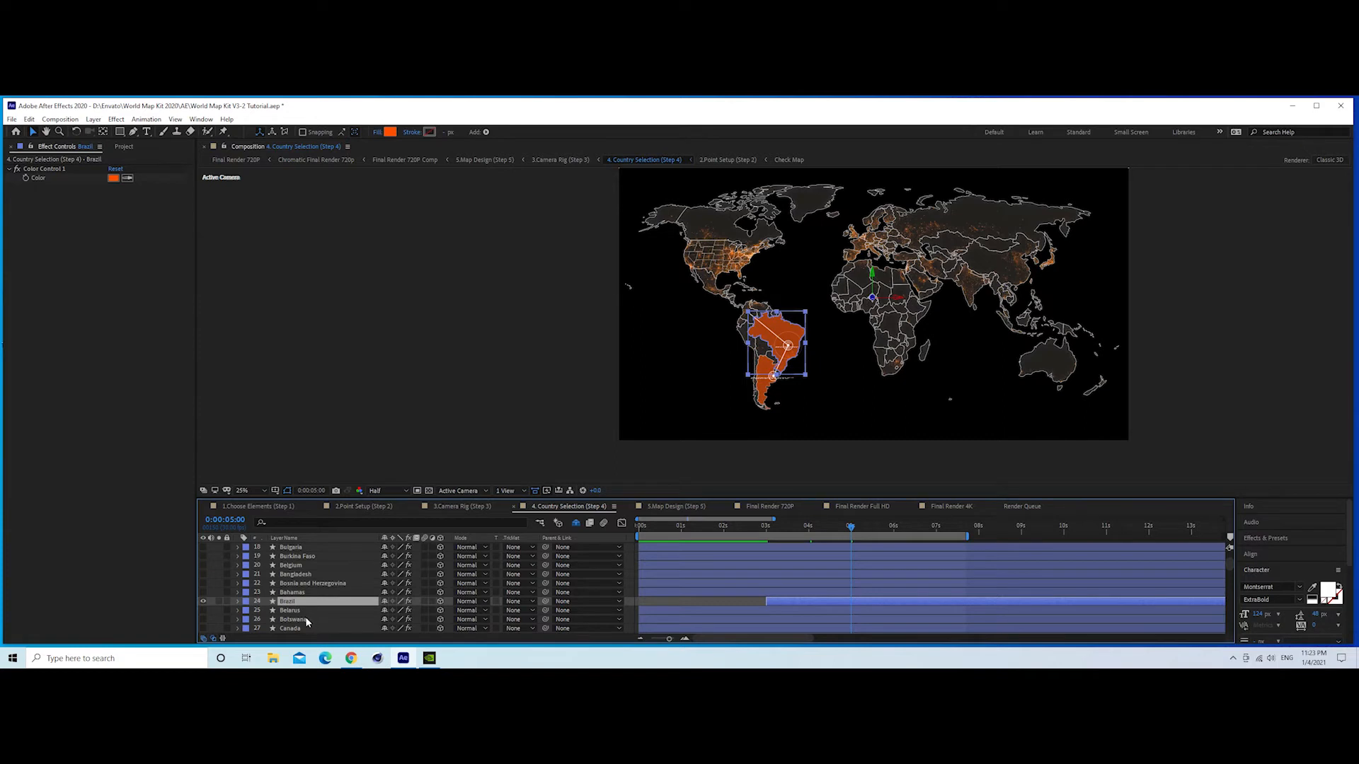
{"action": "scroll", "coordinate": [304, 588], "scroll_direction": "down", "scroll_amount": 3}
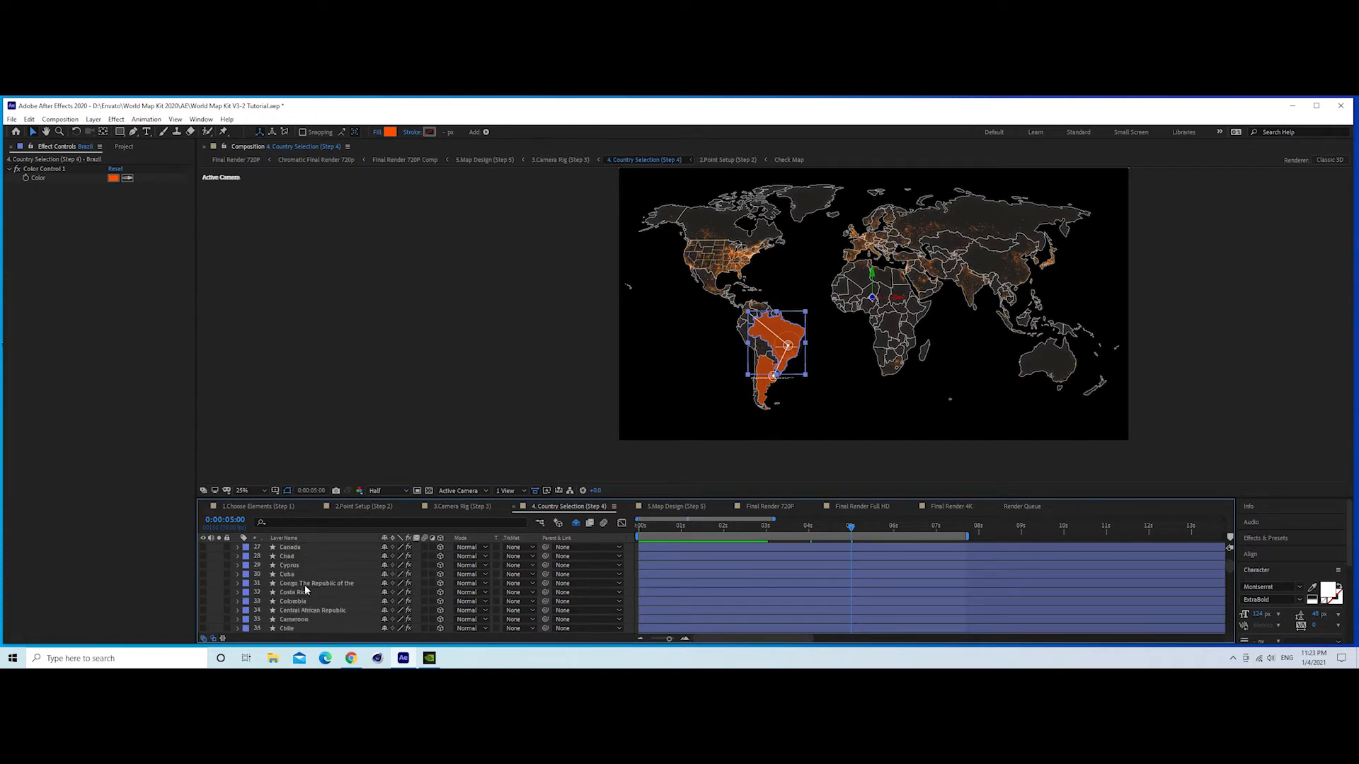
{"action": "left_click", "coordinate": [321, 602]}
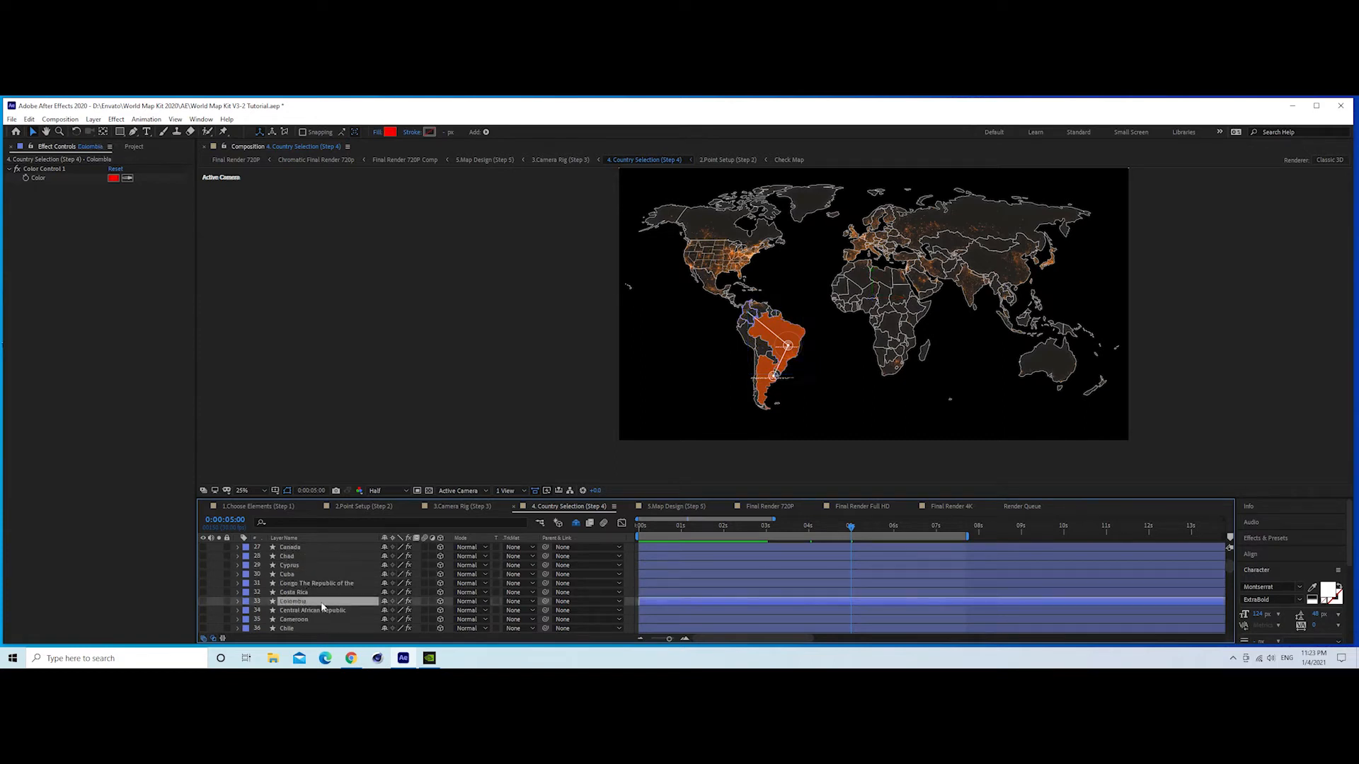
{"action": "left_click", "coordinate": [113, 178]}
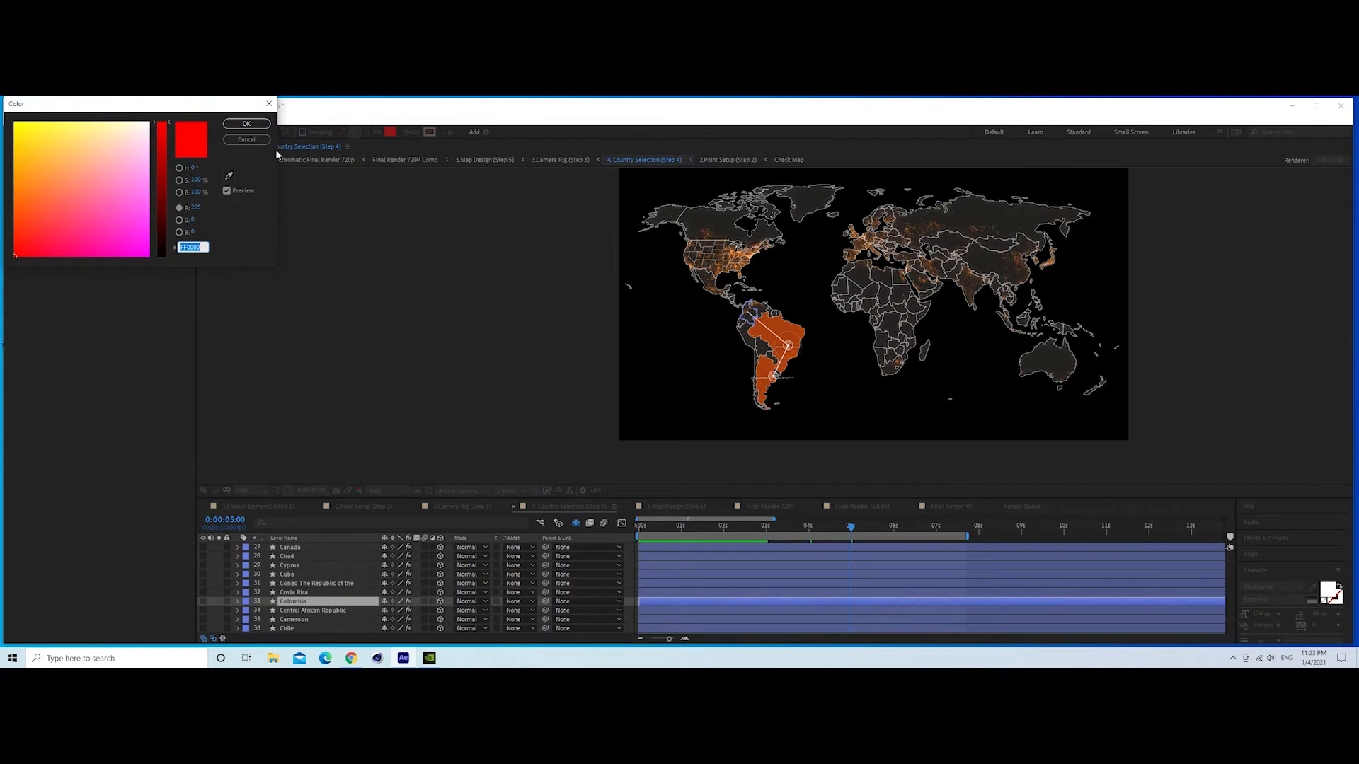
{"action": "key", "text": "ctrl+v"}
{"action": "left_click", "coordinate": [246, 123]}
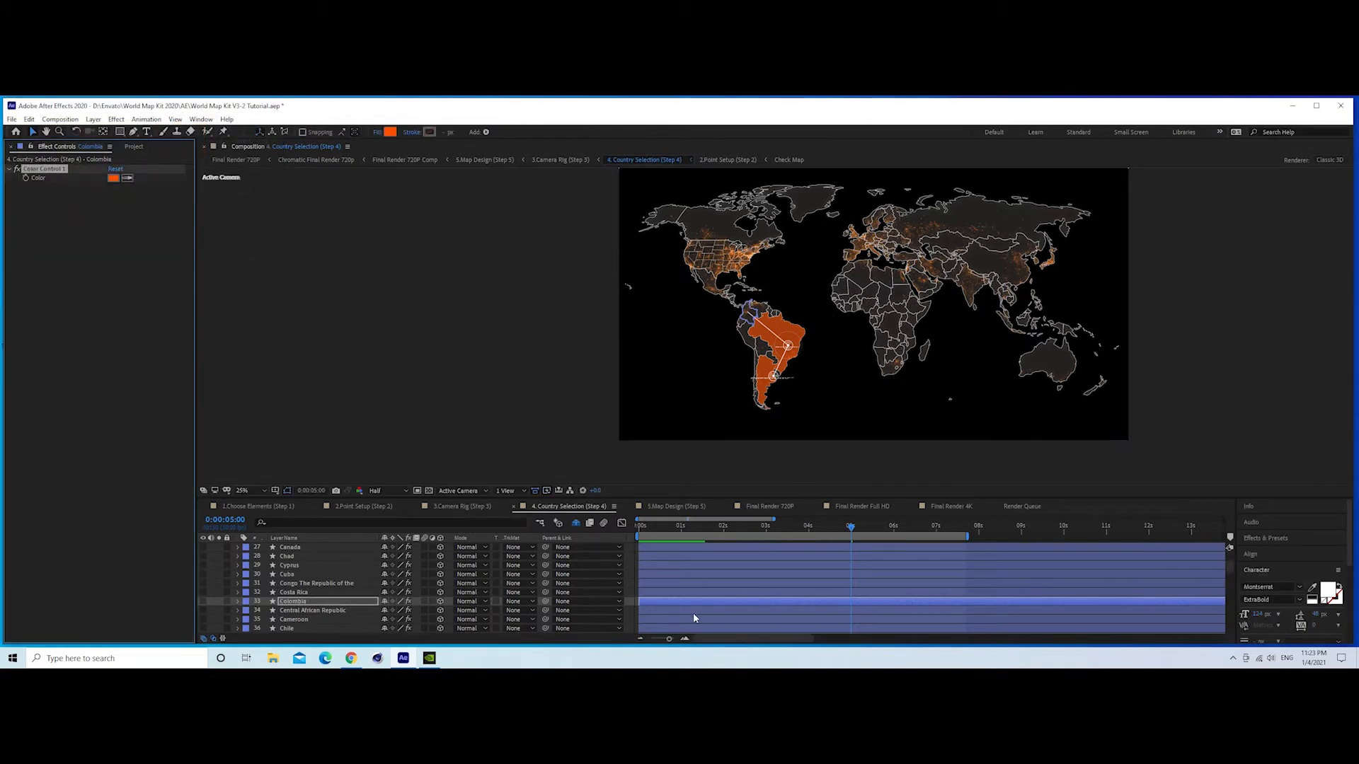
- Make the Colombia layer visible from 0:00:05:00 onward and play the composition to check its highlight
{"action": "left_click_drag", "start_coordinate": [661, 607], "coordinate": [874, 607]}
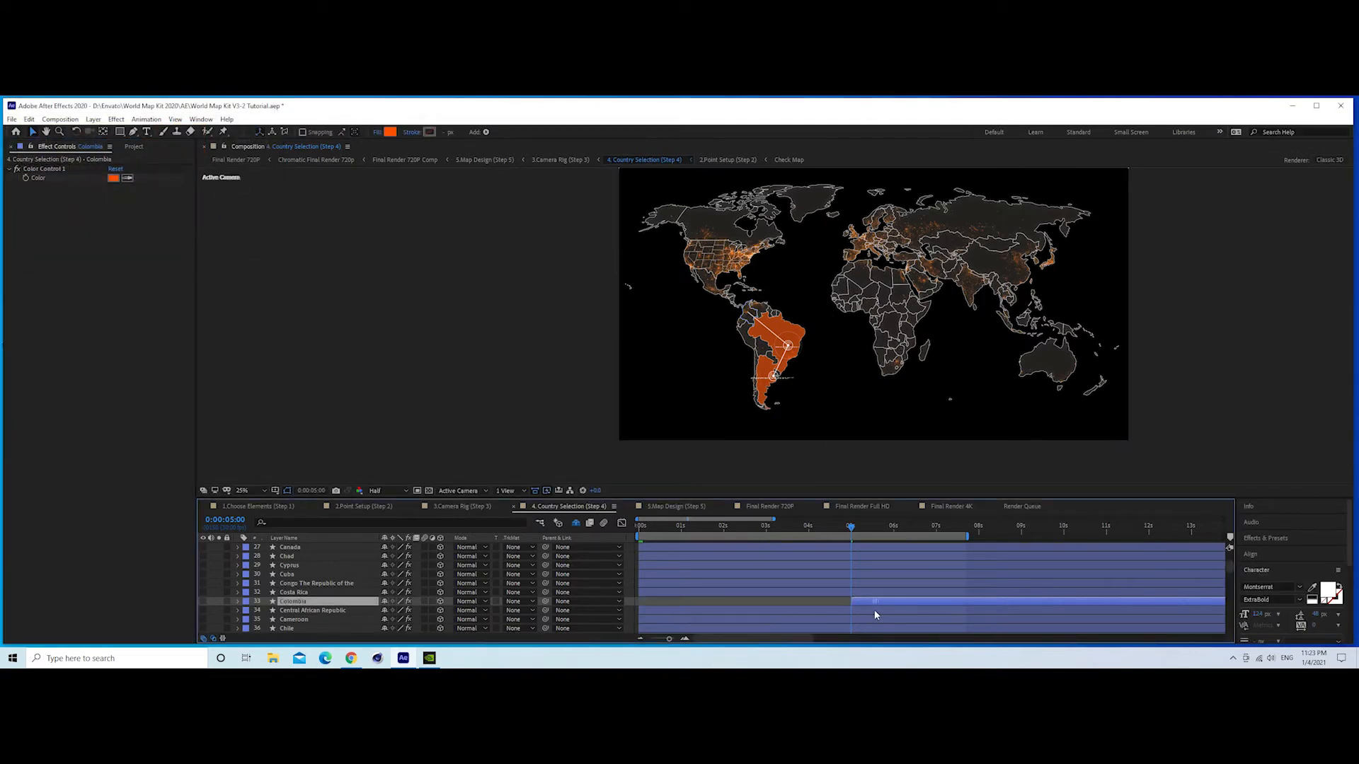
{"action": "key", "text": "space"}
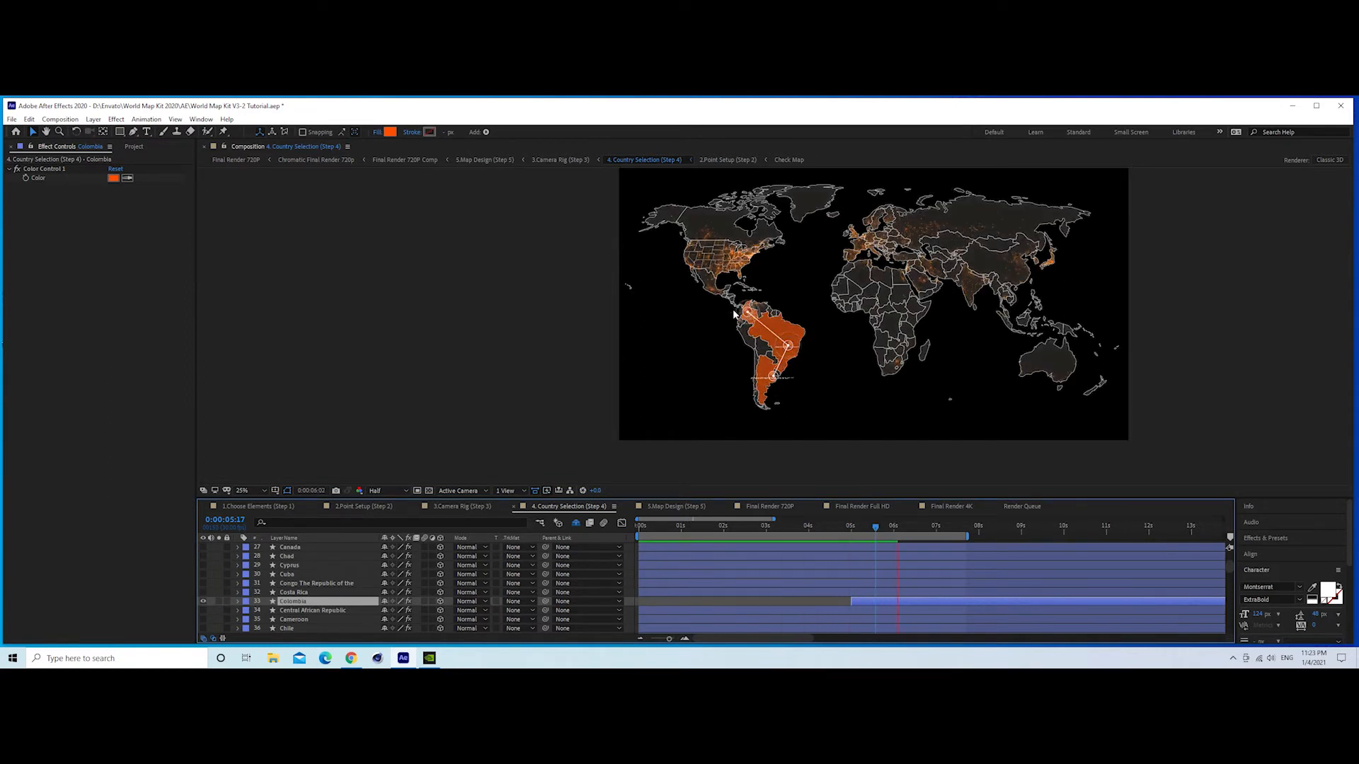
- Change the Brazil layer's highlight color to red FF002C and deselect the layer
{"action": "scroll", "coordinate": [306, 584], "scroll_direction": "up", "scroll_amount": 3}
{"action": "scroll", "coordinate": [306, 584], "scroll_direction": "up", "scroll_amount": 3}
{"action": "left_click", "coordinate": [297, 574]}
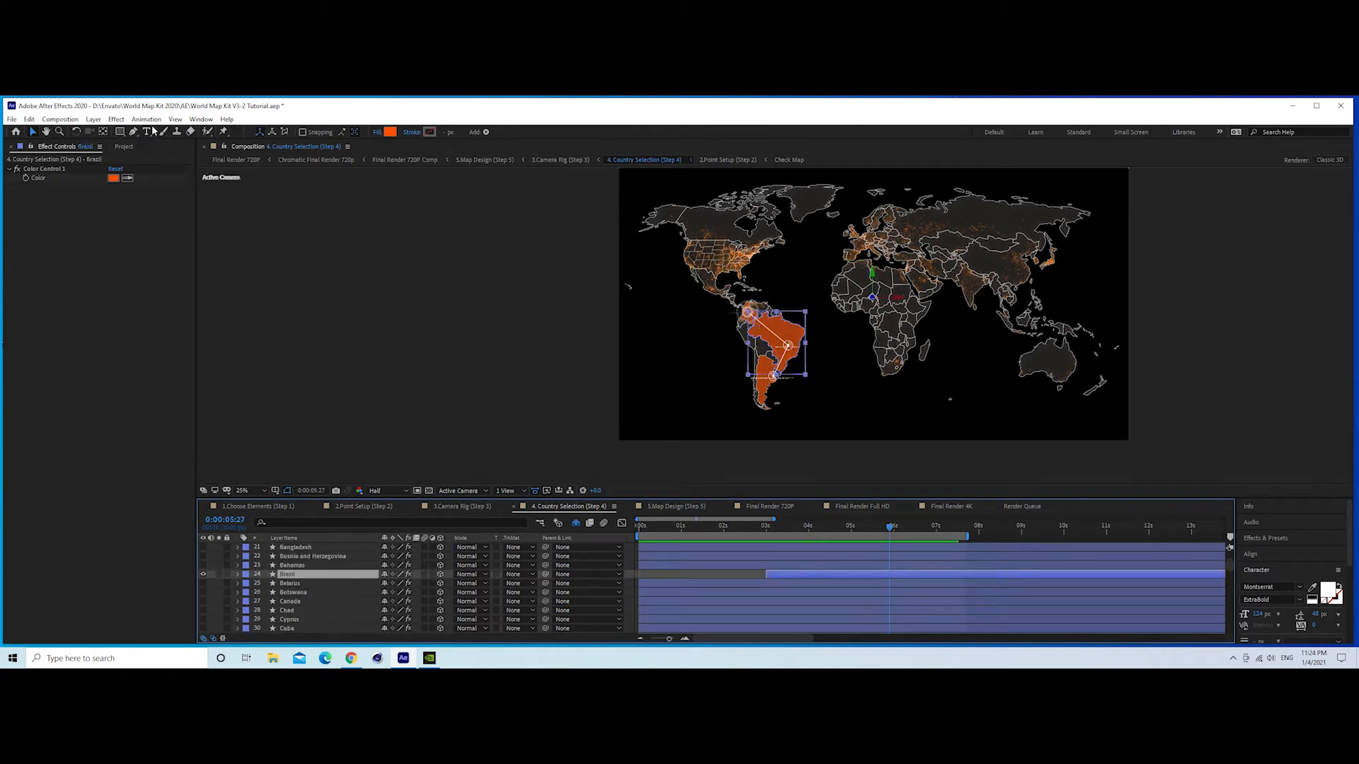
{"action": "left_click", "coordinate": [116, 179]}
{"action": "left_click_drag", "start_coordinate": [126, 232], "coordinate": [41, 265]}
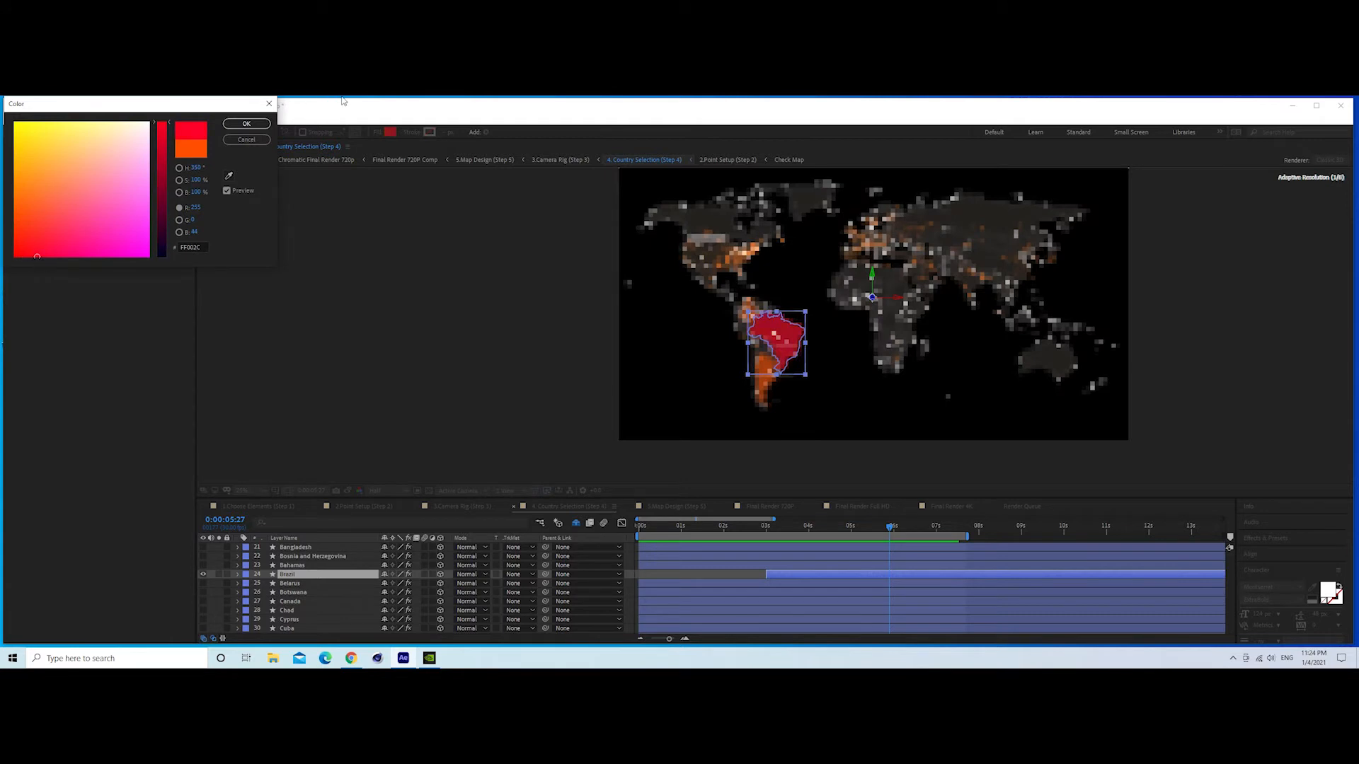
{"action": "left_click", "coordinate": [246, 123]}
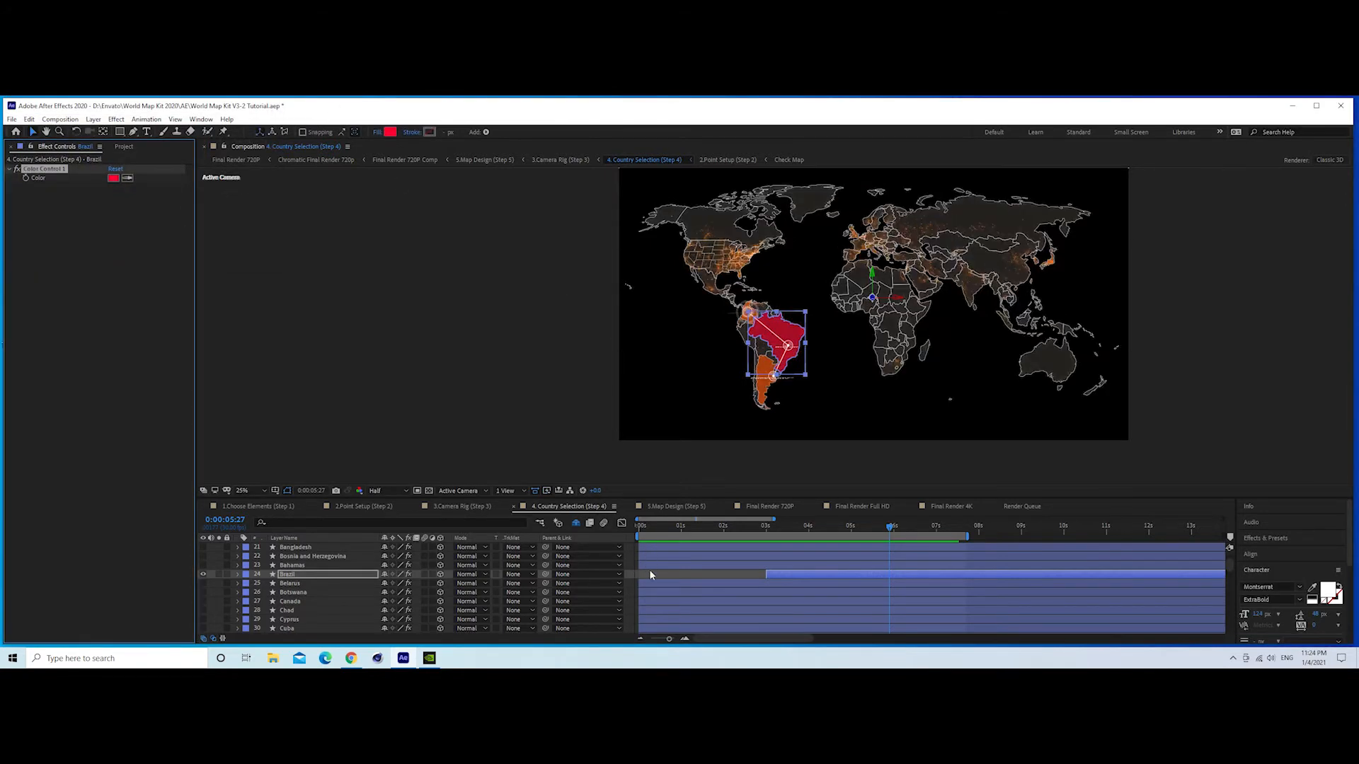
{"action": "left_click", "coordinate": [687, 571]}
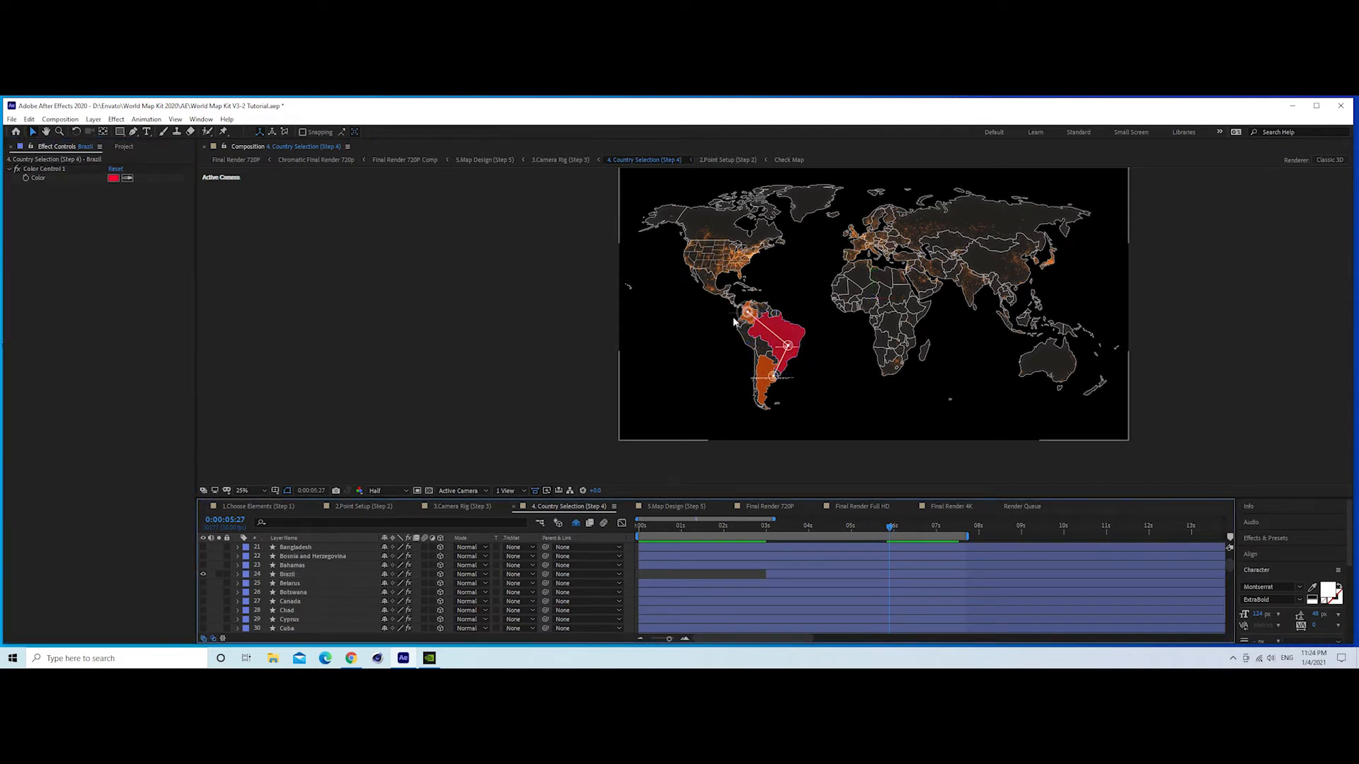
- Change Colombia's highlight color to a soft golden yellow in the Country Selection composition
{"action": "scroll", "coordinate": [291, 590], "scroll_direction": "down", "scroll_amount": 2}
{"action": "left_click", "coordinate": [297, 602]}
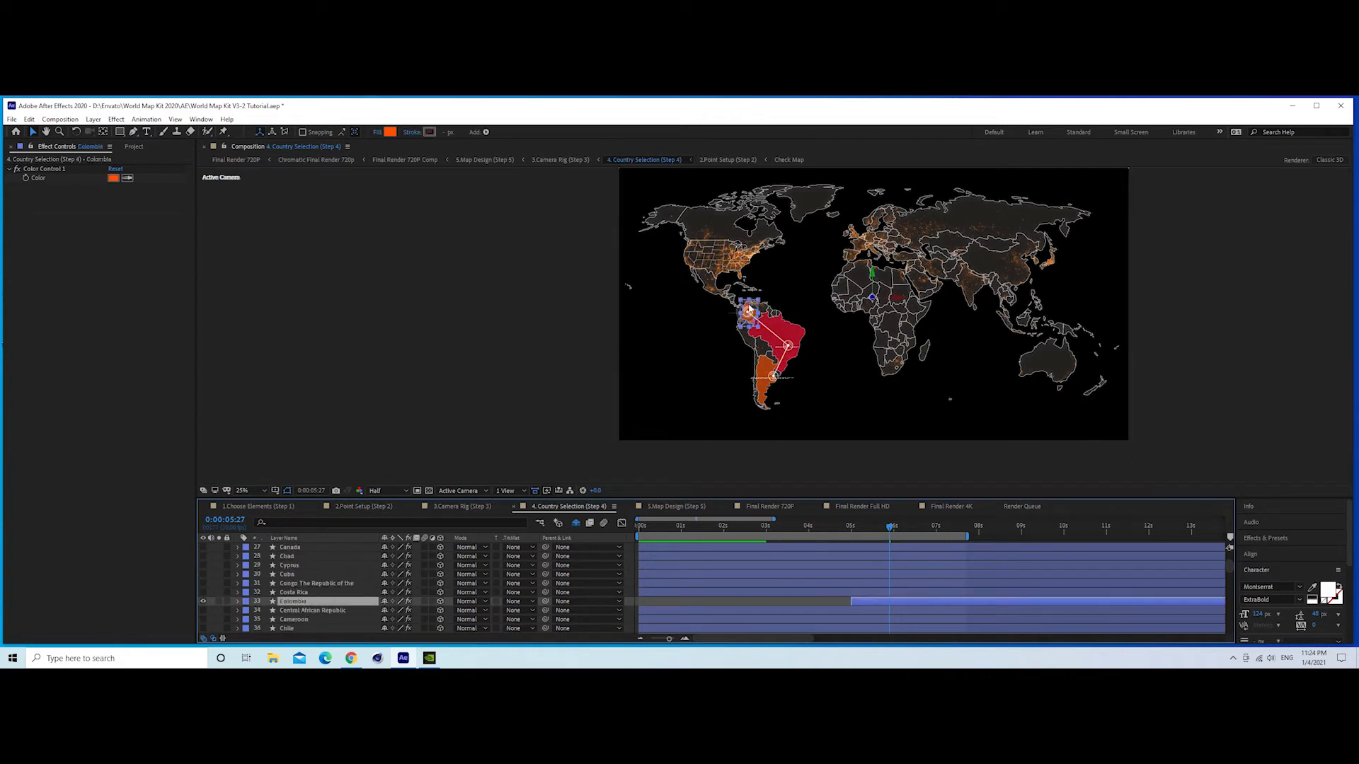
{"action": "left_click", "coordinate": [113, 178]}
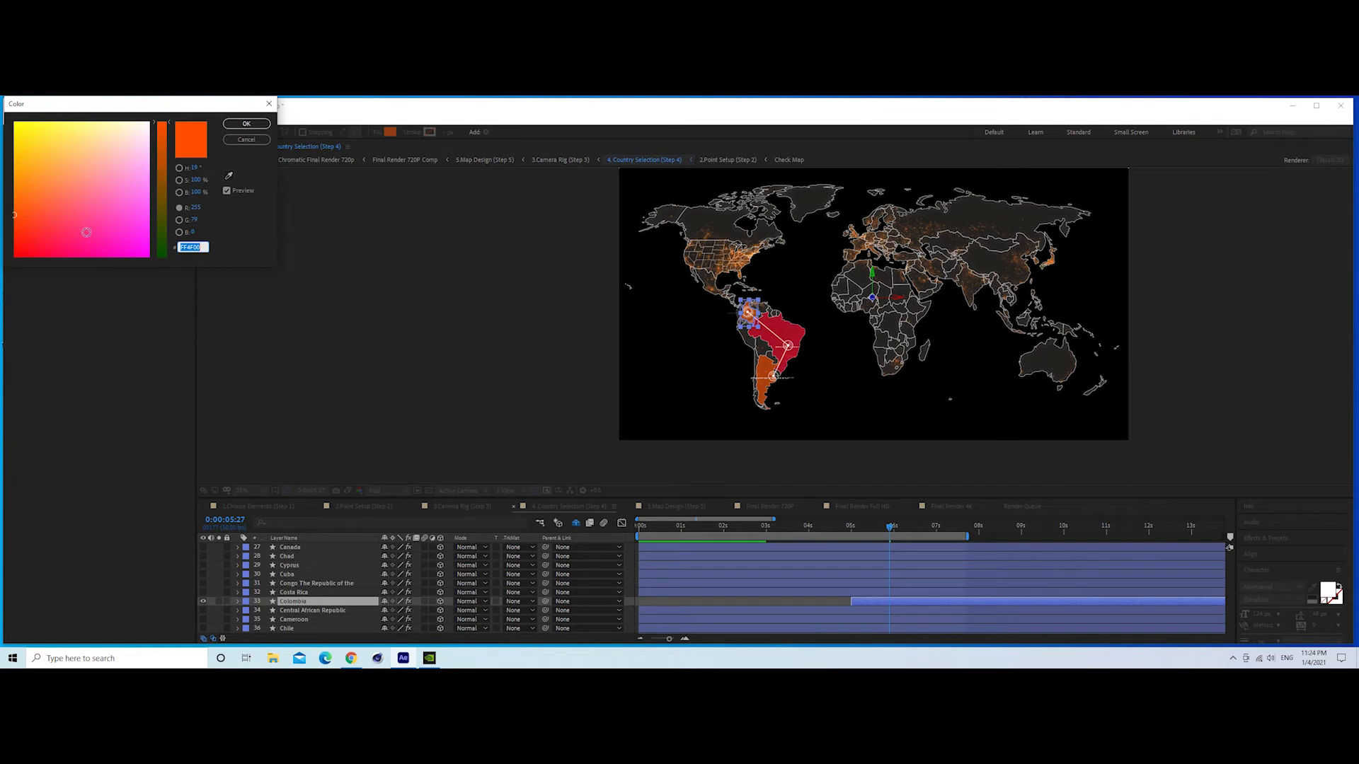
{"action": "left_click", "coordinate": [19, 151]}
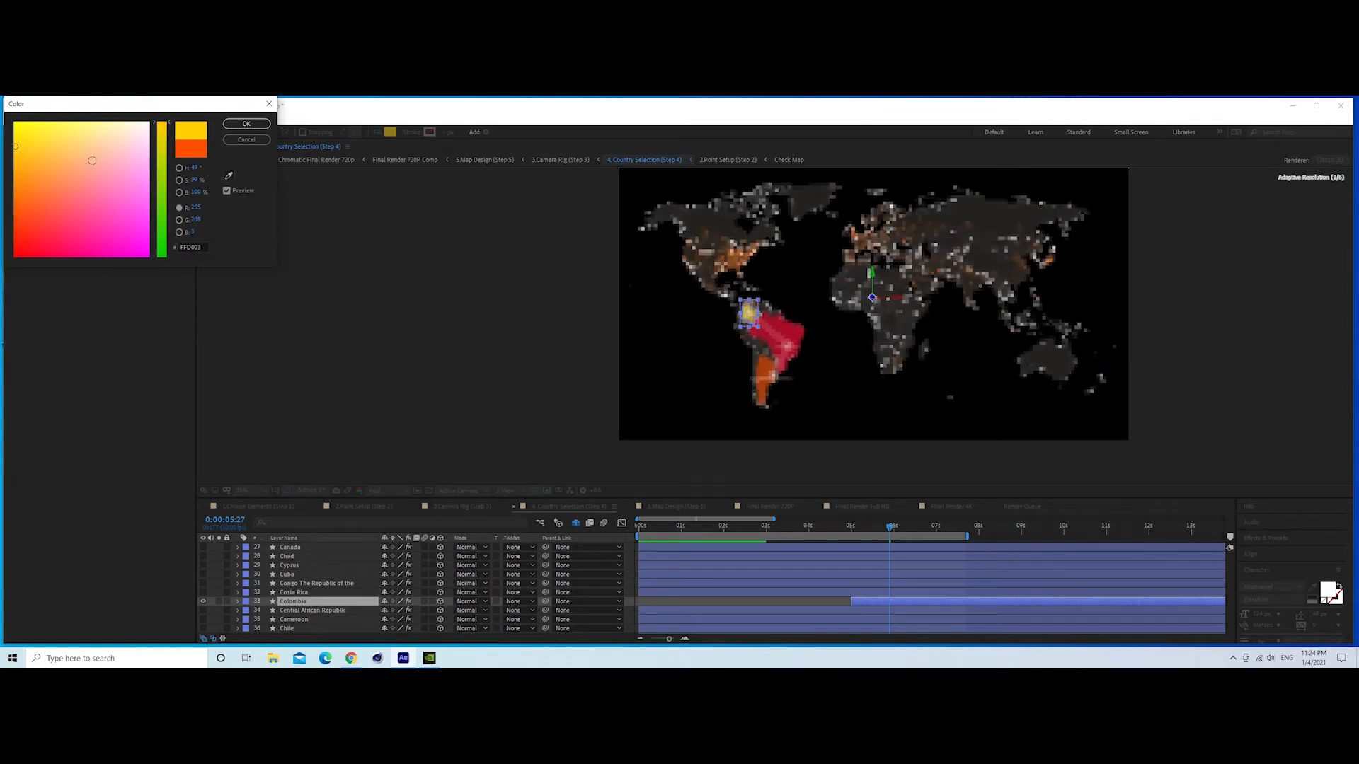
{"action": "left_click", "coordinate": [36, 161]}
{"action": "left_click_drag", "start_coordinate": [35, 159], "coordinate": [34, 148]}
{"action": "left_click", "coordinate": [247, 124]}
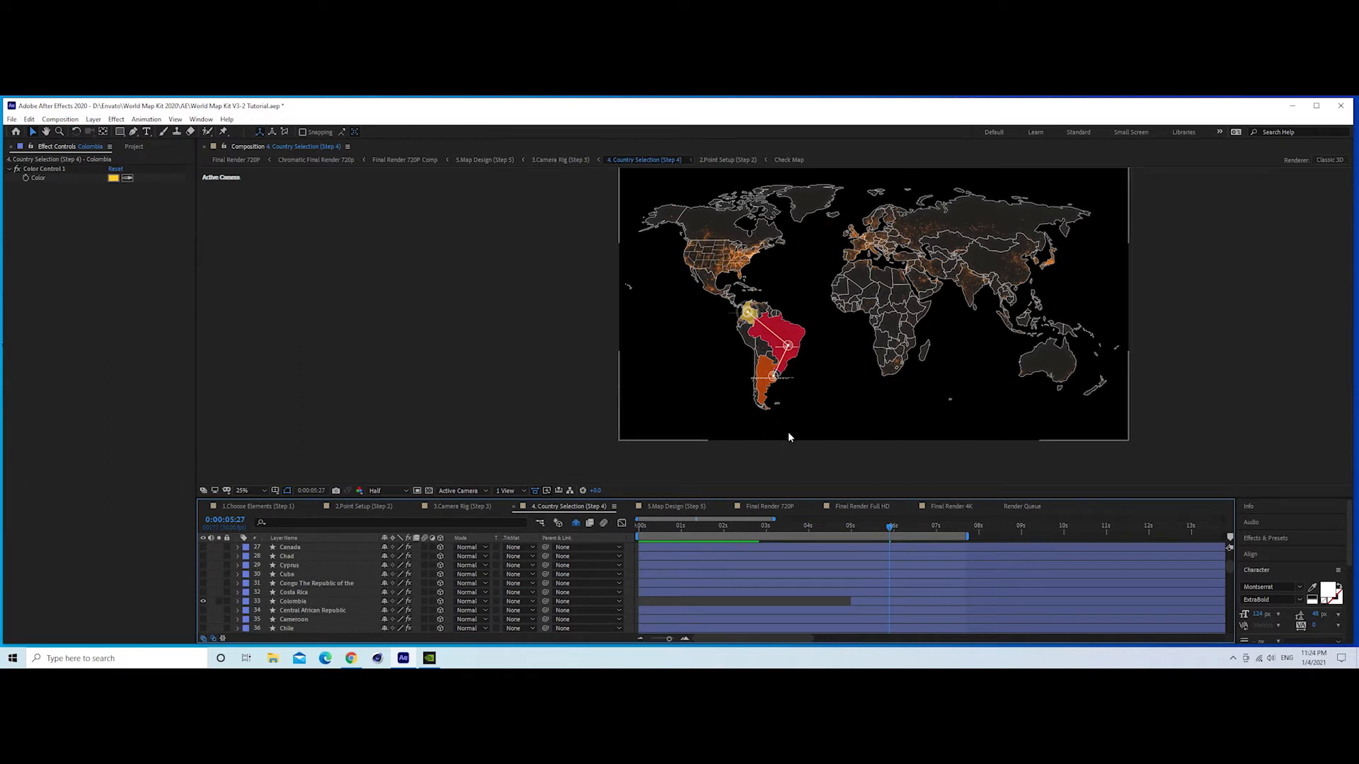
- Open the Map Design (Step 5) composition and try color presets 2 and 3 on the Color Control layer
{"action": "left_click", "coordinate": [669, 509]}
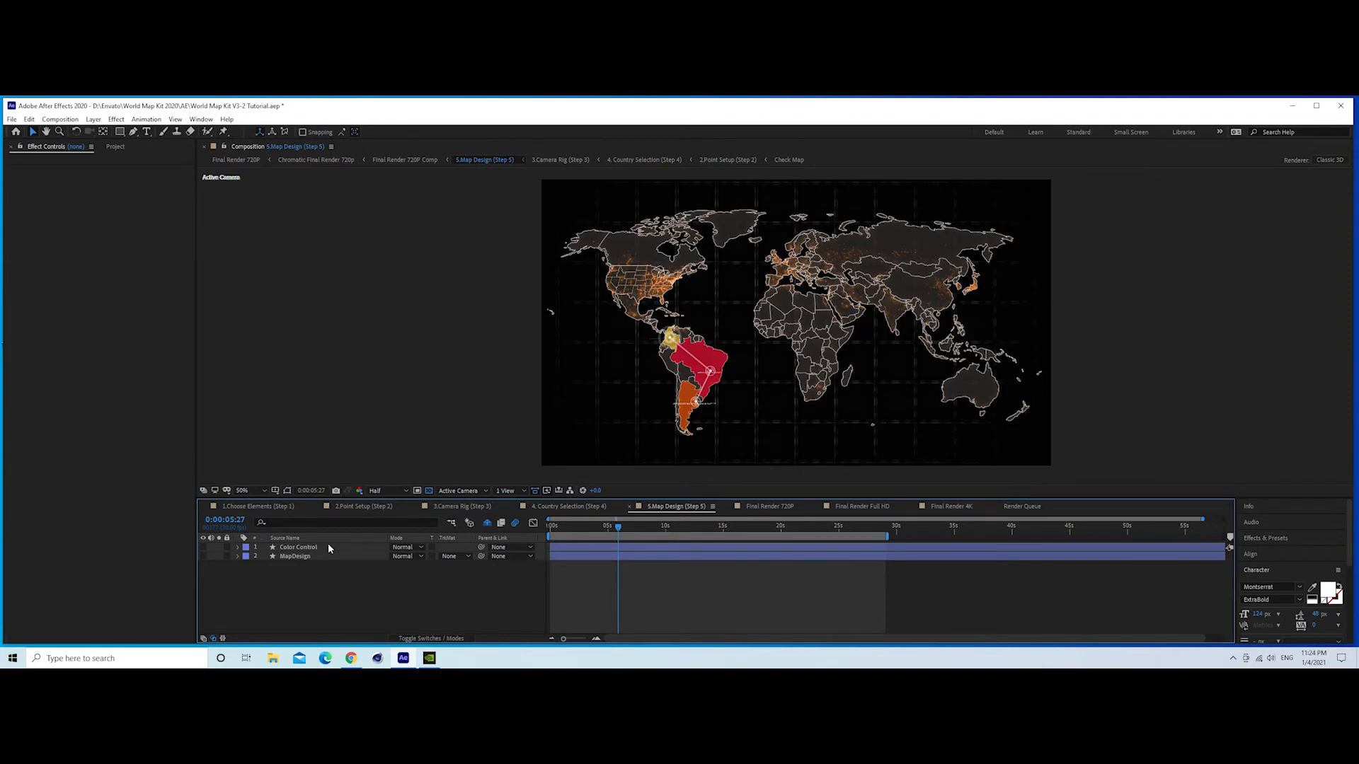
{"action": "left_click", "coordinate": [298, 549]}
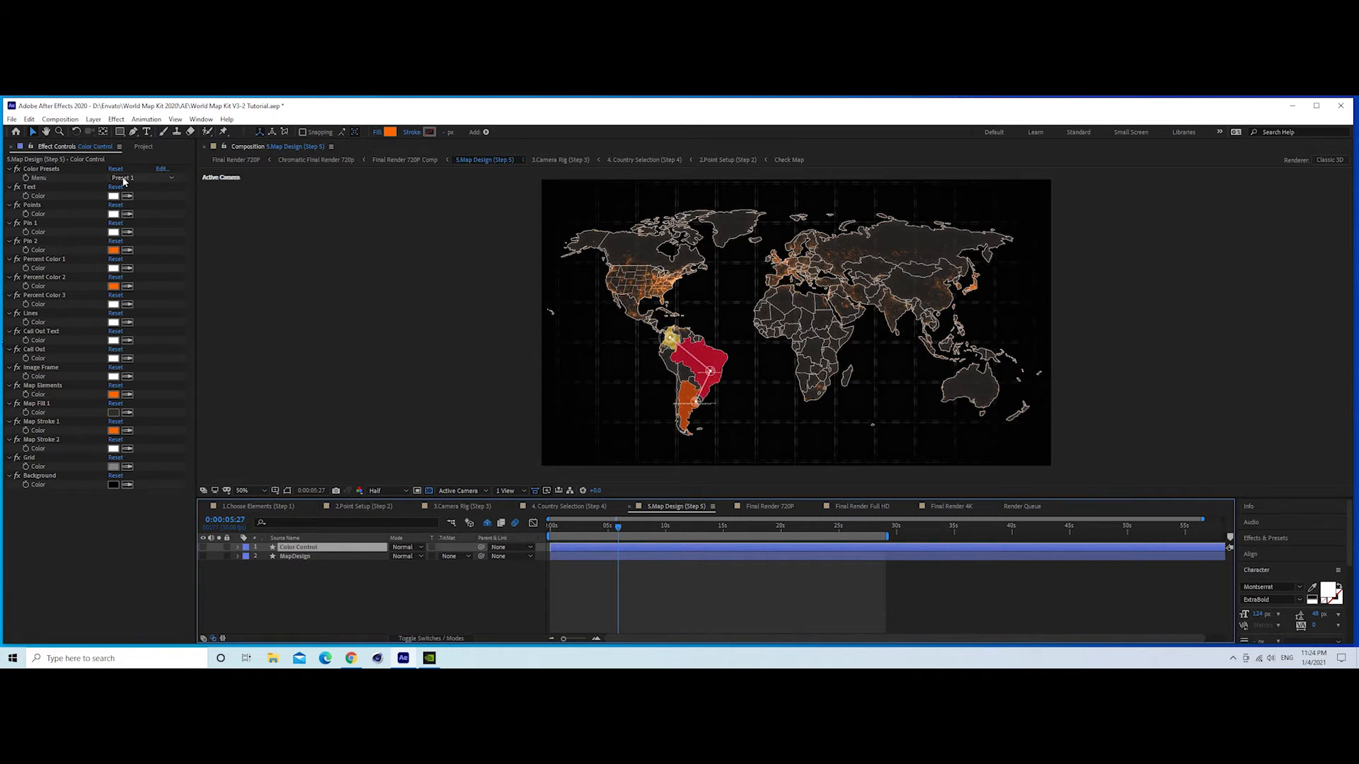
{"action": "left_click", "coordinate": [125, 180]}
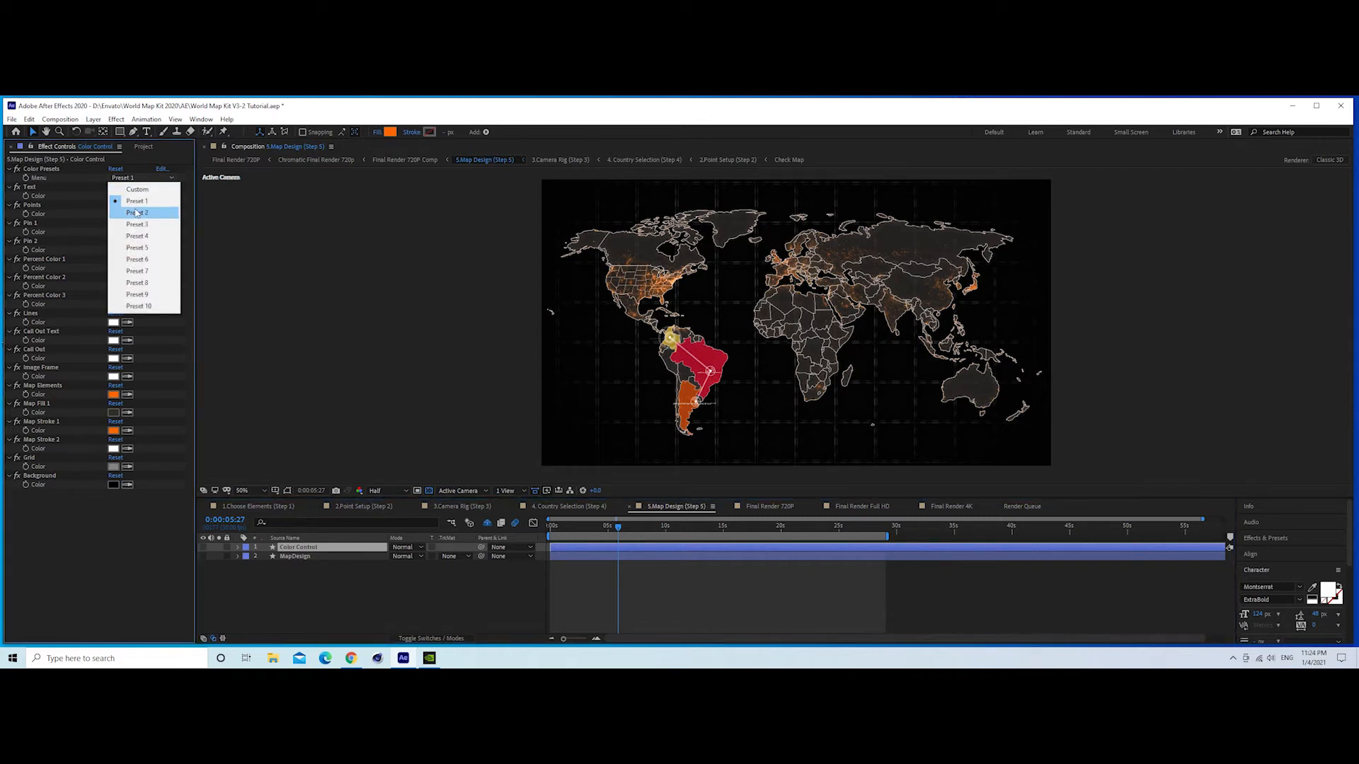
{"action": "left_click", "coordinate": [137, 213]}
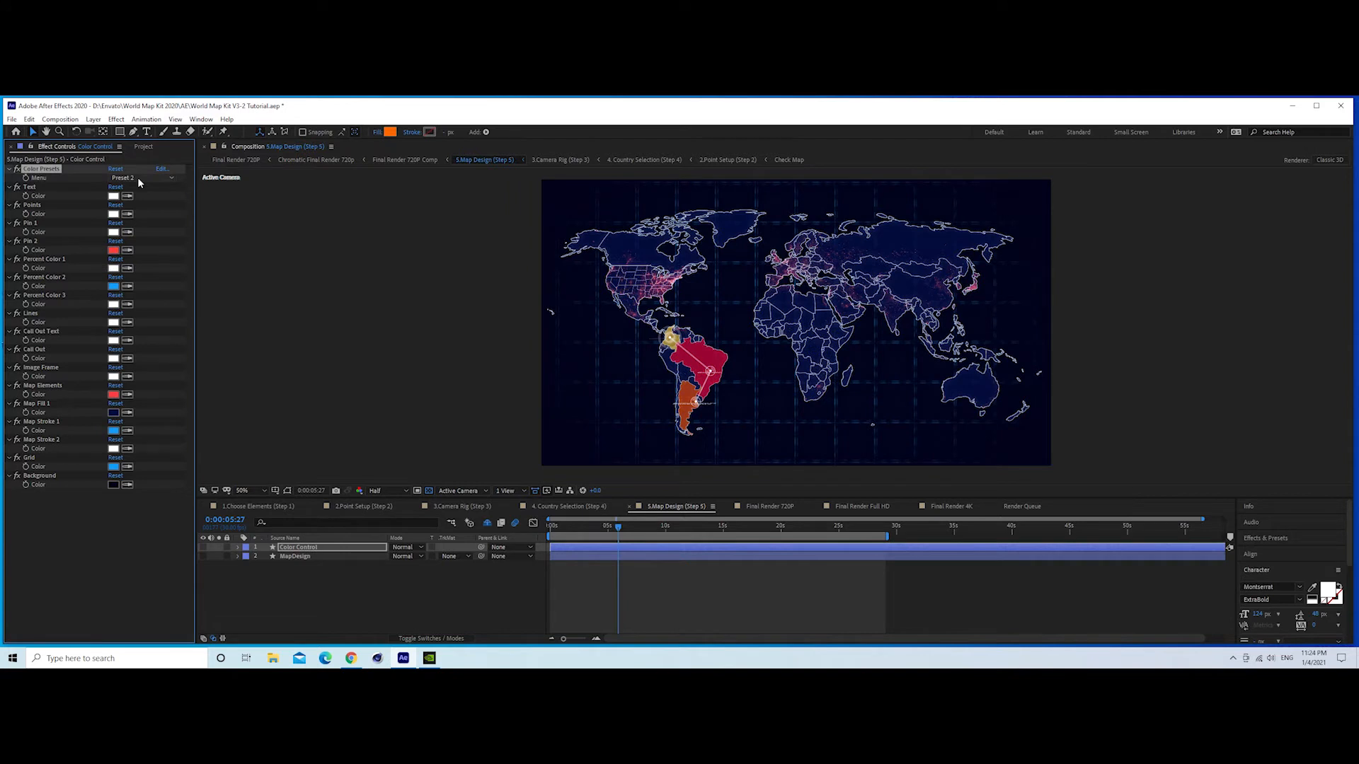
{"action": "left_click", "coordinate": [139, 180]}
{"action": "left_click", "coordinate": [134, 225]}
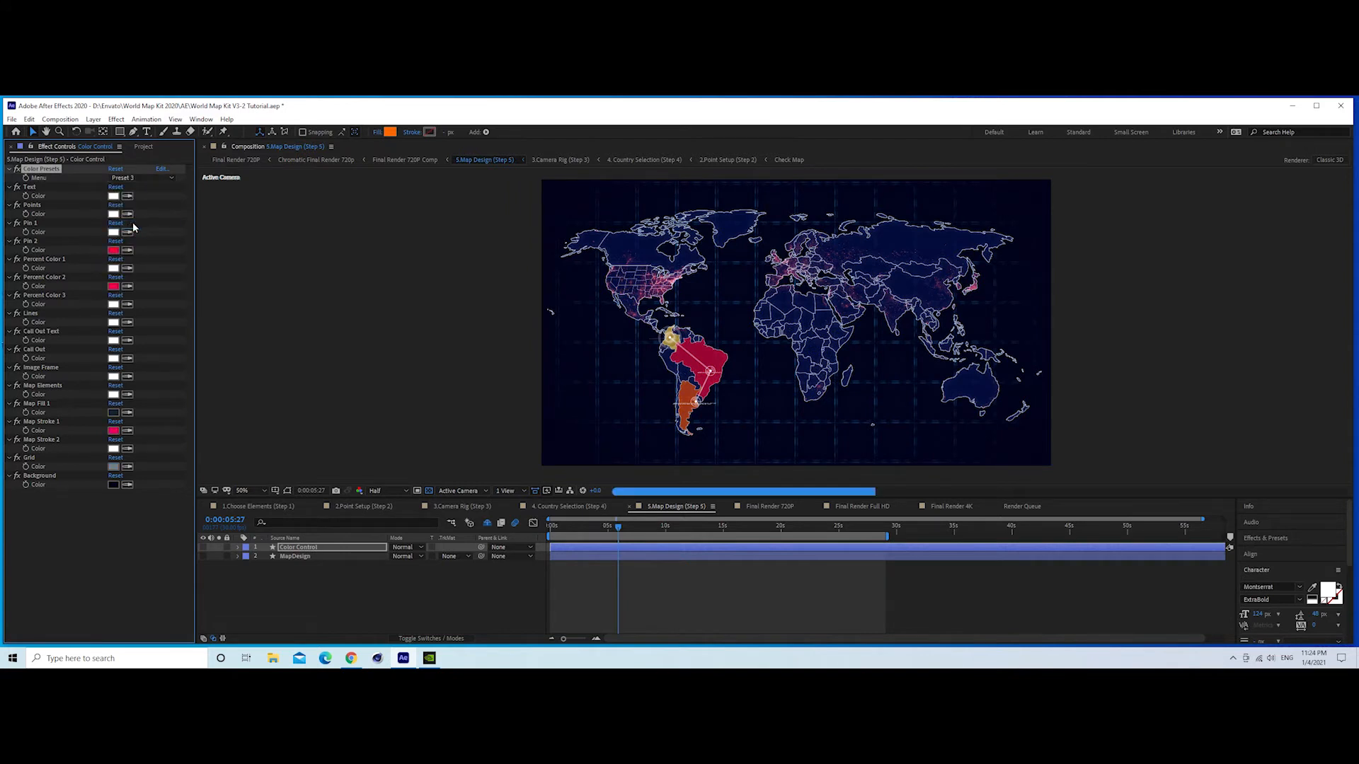
- Try color presets 4, 5 and 6 on the map's Color Control layer
{"action": "left_click", "coordinate": [141, 178]}
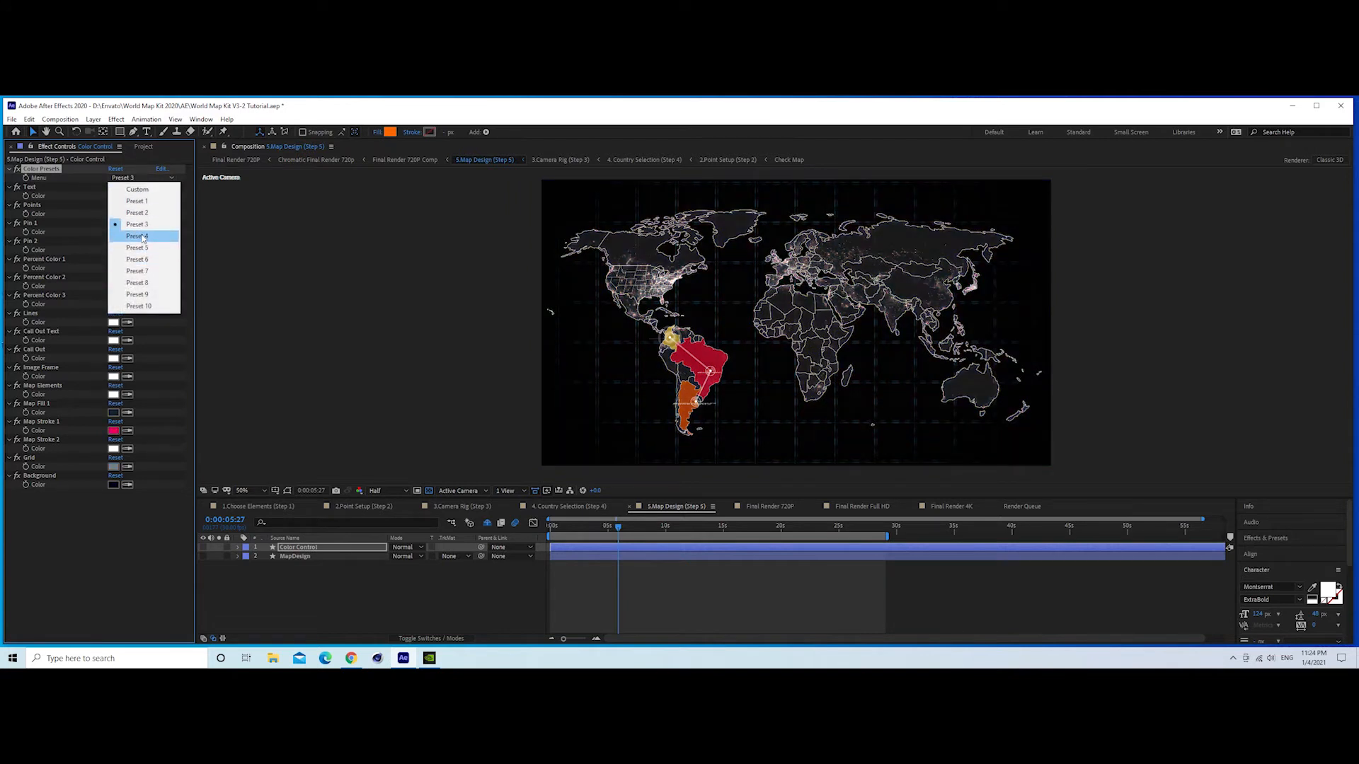
{"action": "left_click", "coordinate": [141, 236]}
{"action": "left_click", "coordinate": [145, 178]}
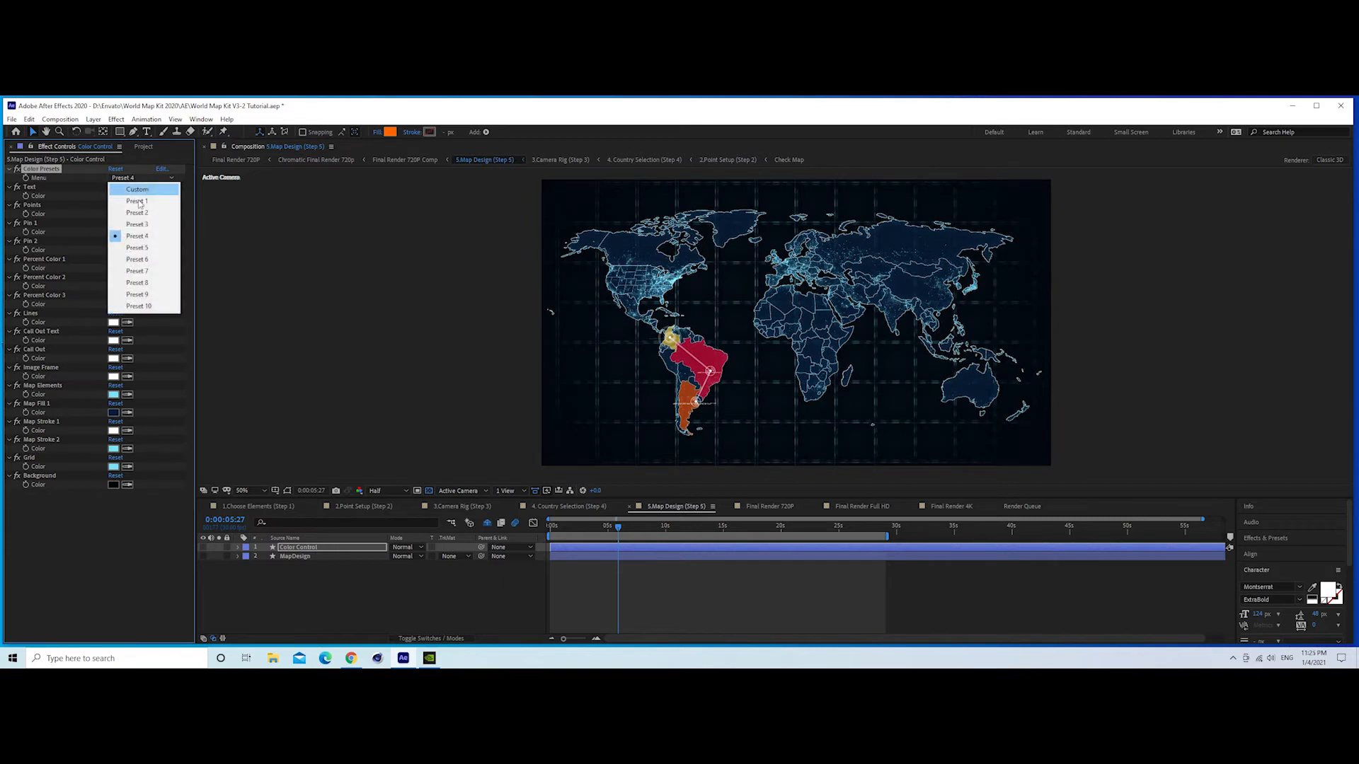
{"action": "left_click", "coordinate": [132, 250]}
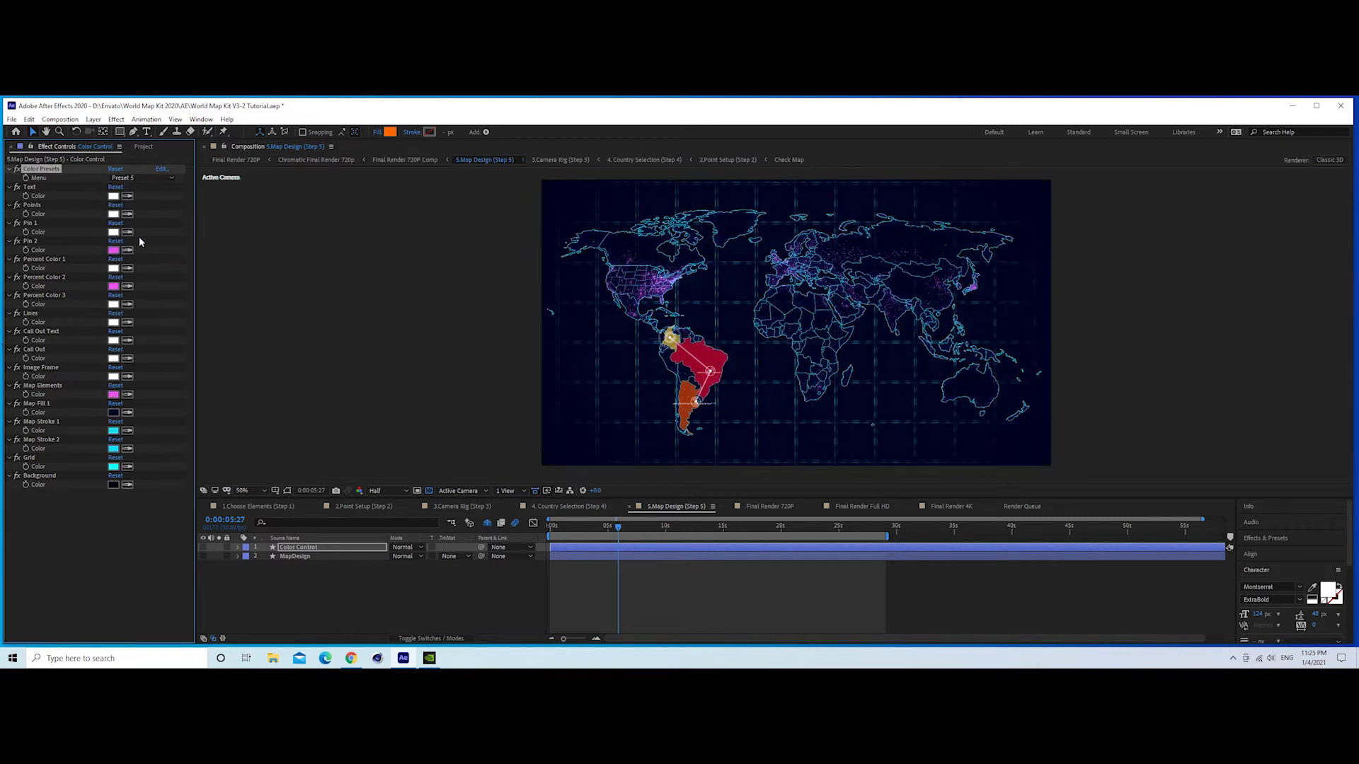
{"action": "left_click", "coordinate": [141, 178]}
{"action": "left_click", "coordinate": [143, 261]}
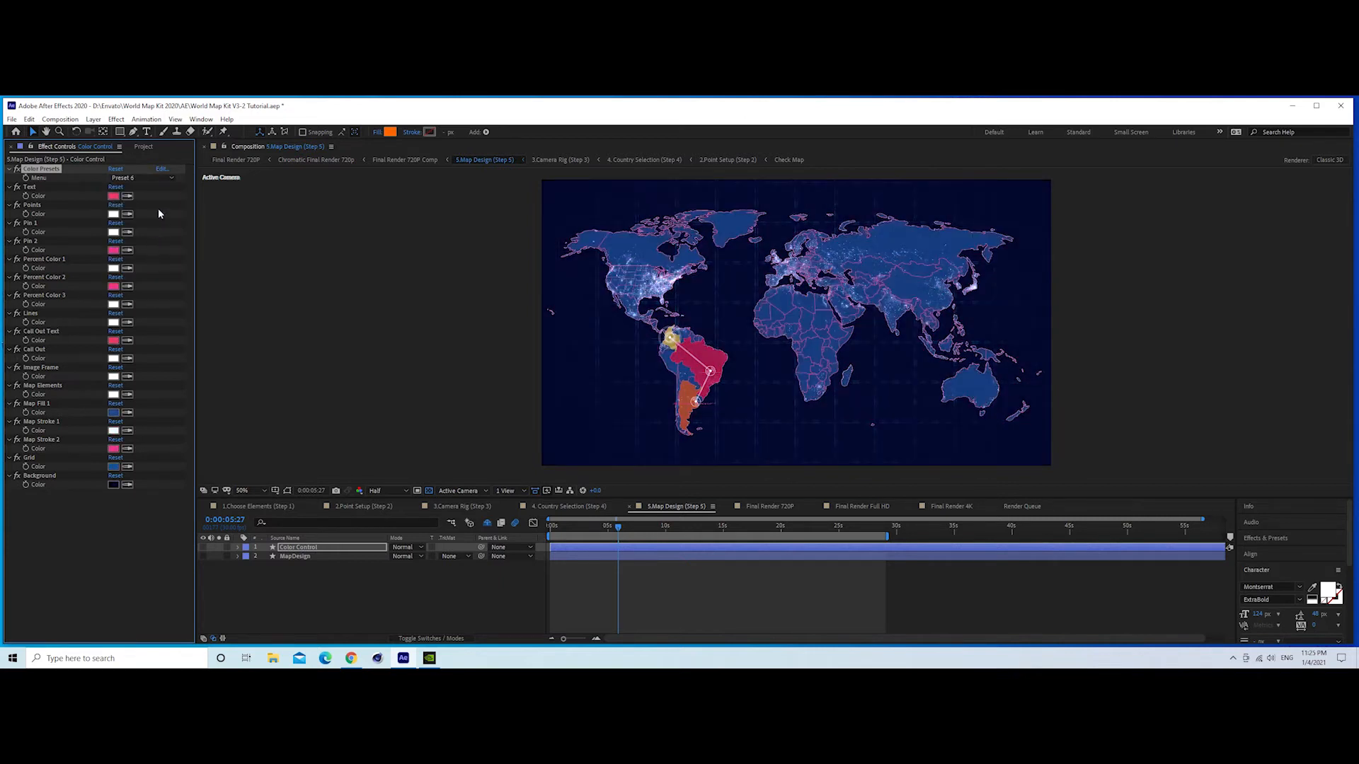
- Try color presets 7 and 8, and settle on Preset 9 for the map colors
{"action": "left_click", "coordinate": [154, 178]}
{"action": "left_click", "coordinate": [136, 272]}
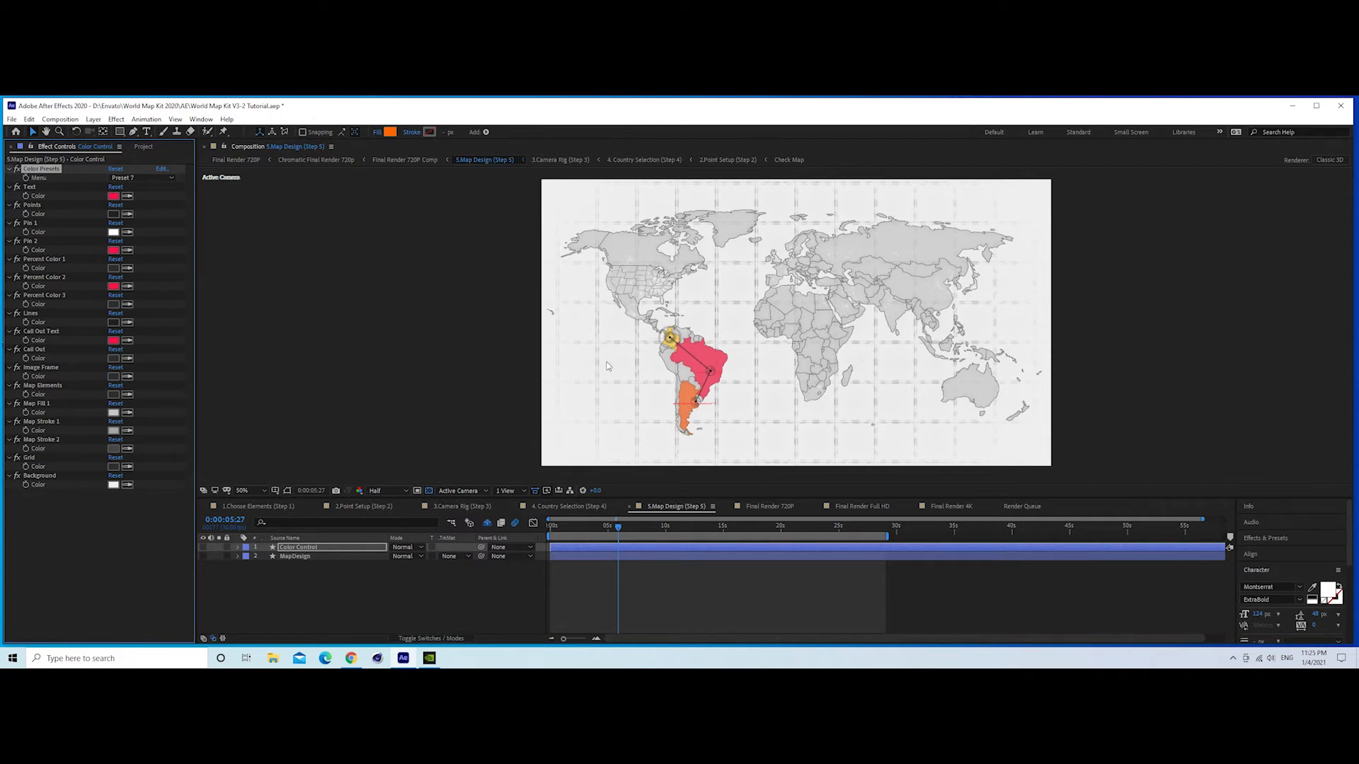
{"action": "left_click", "coordinate": [132, 179]}
{"action": "left_click", "coordinate": [136, 283]}
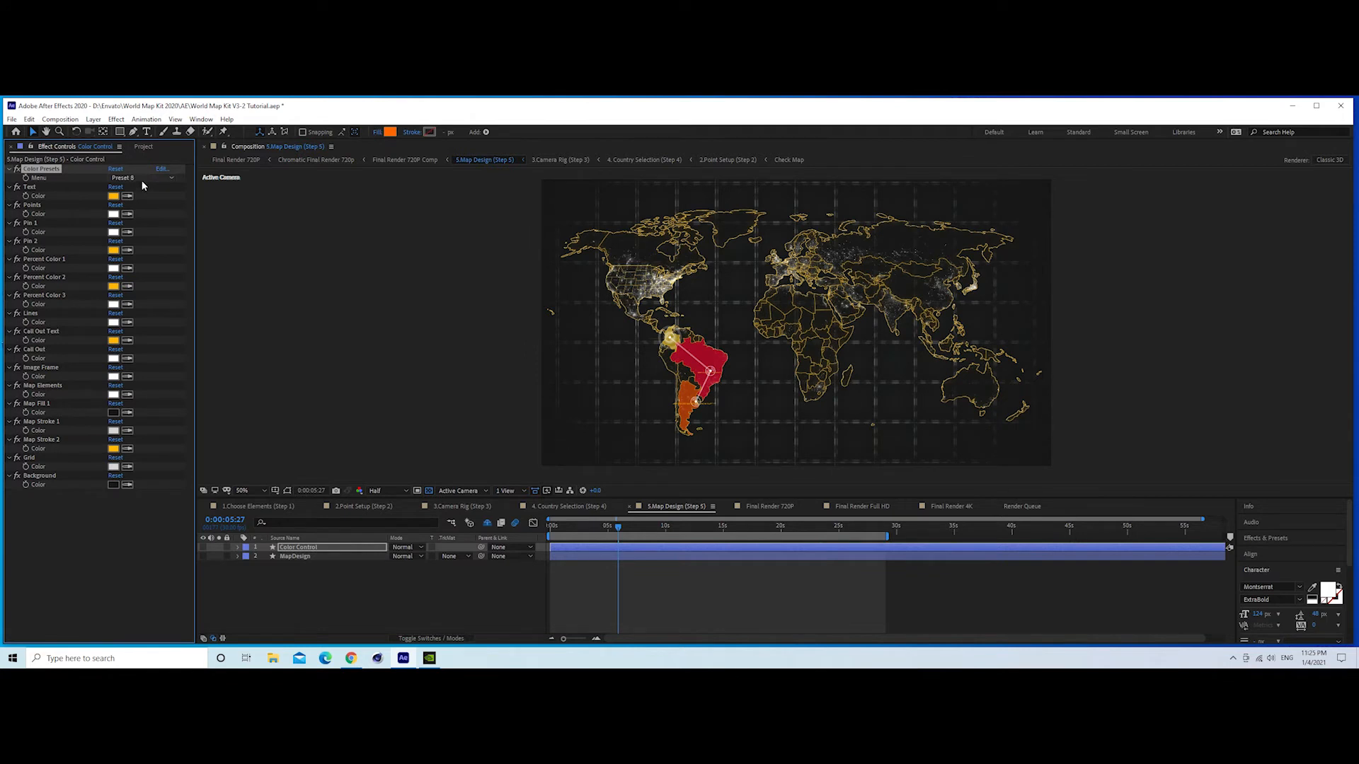
{"action": "left_click", "coordinate": [142, 180]}
{"action": "left_click", "coordinate": [149, 290]}
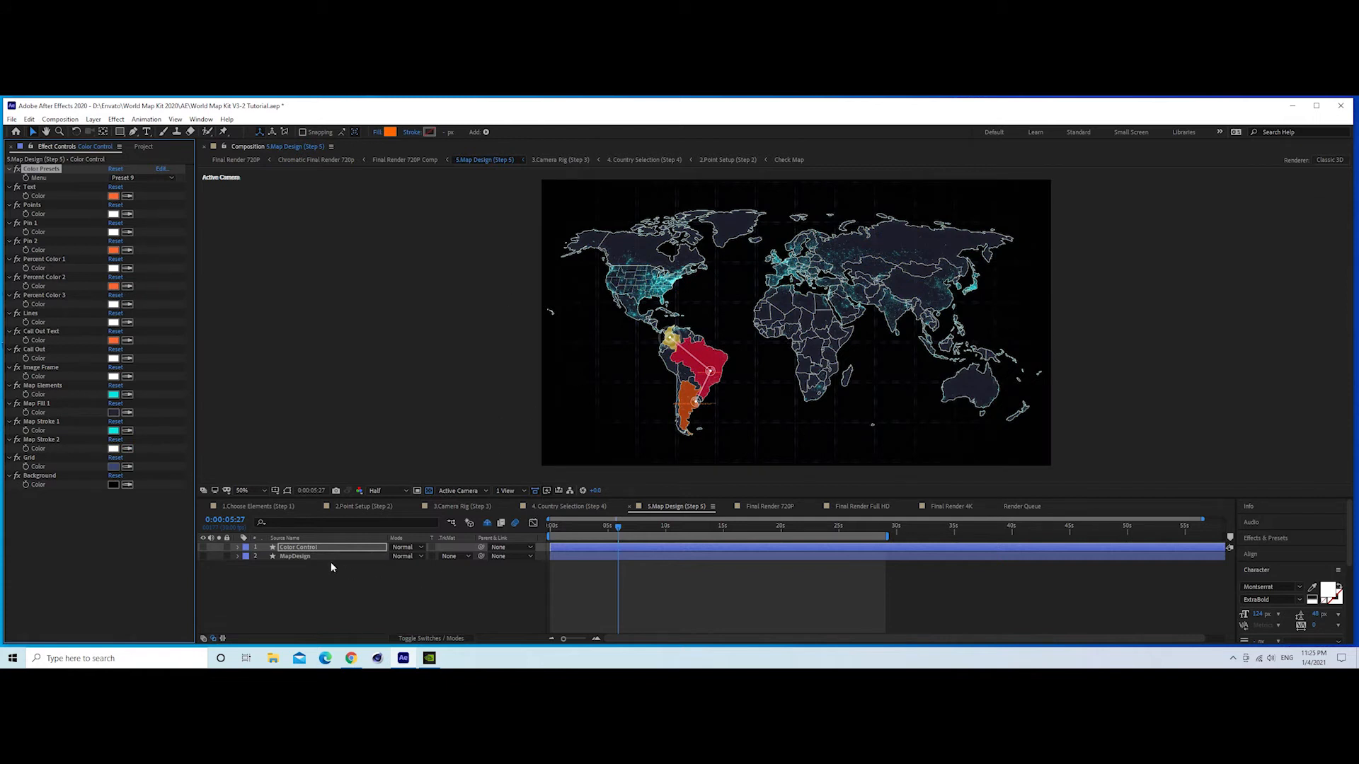
- Try Grid 2 and Grid 3 on the MapDesign layer, and set its grid design to Grid 4
{"action": "left_click", "coordinate": [292, 557]}
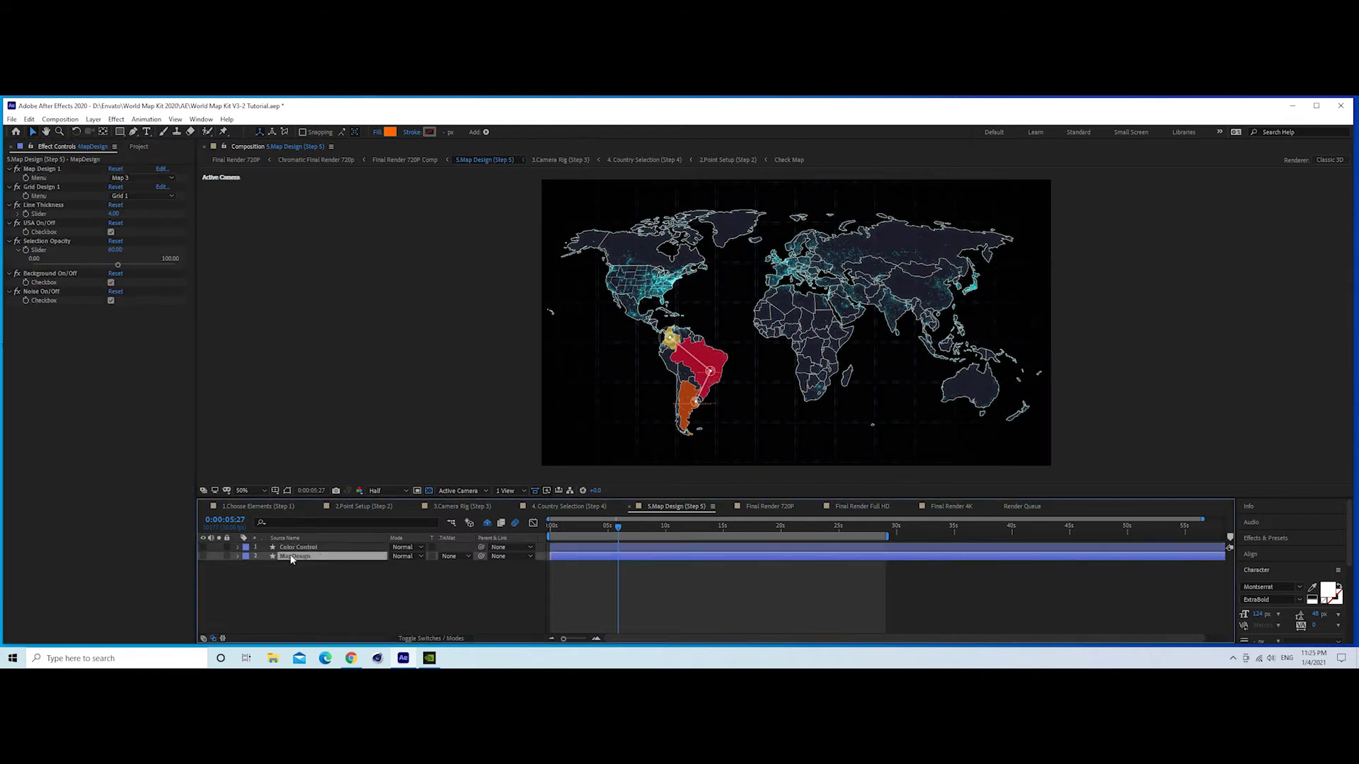
{"action": "left_click", "coordinate": [138, 193]}
{"action": "left_click", "coordinate": [137, 219]}
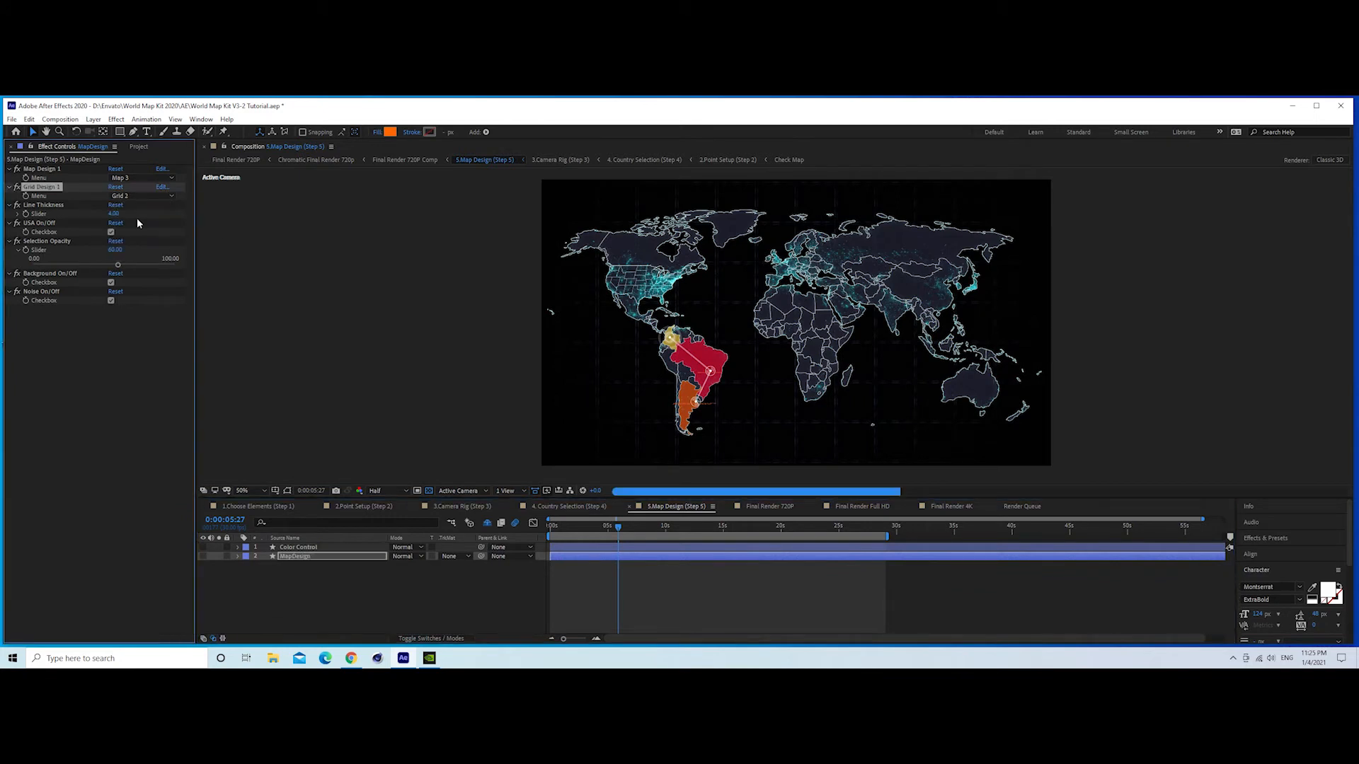
{"action": "left_click", "coordinate": [134, 200]}
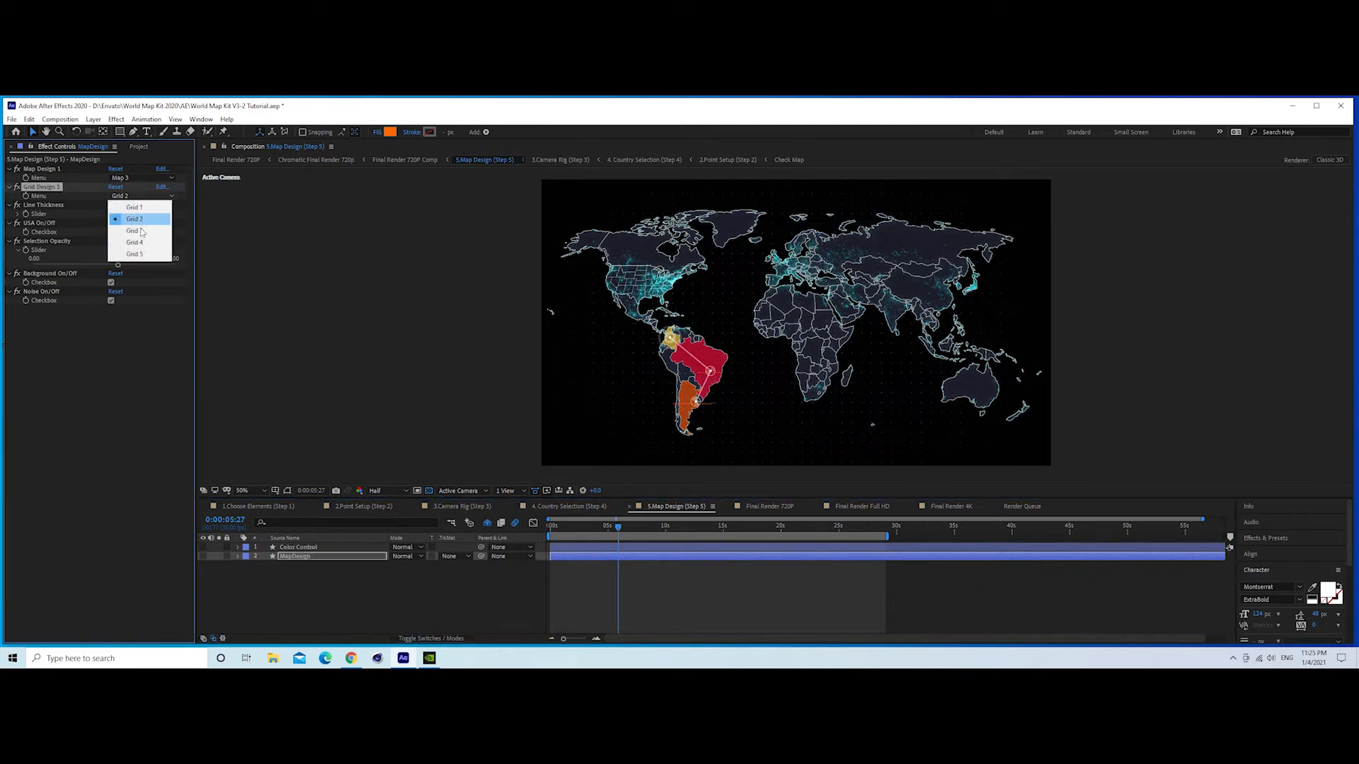
{"action": "left_click", "coordinate": [141, 232]}
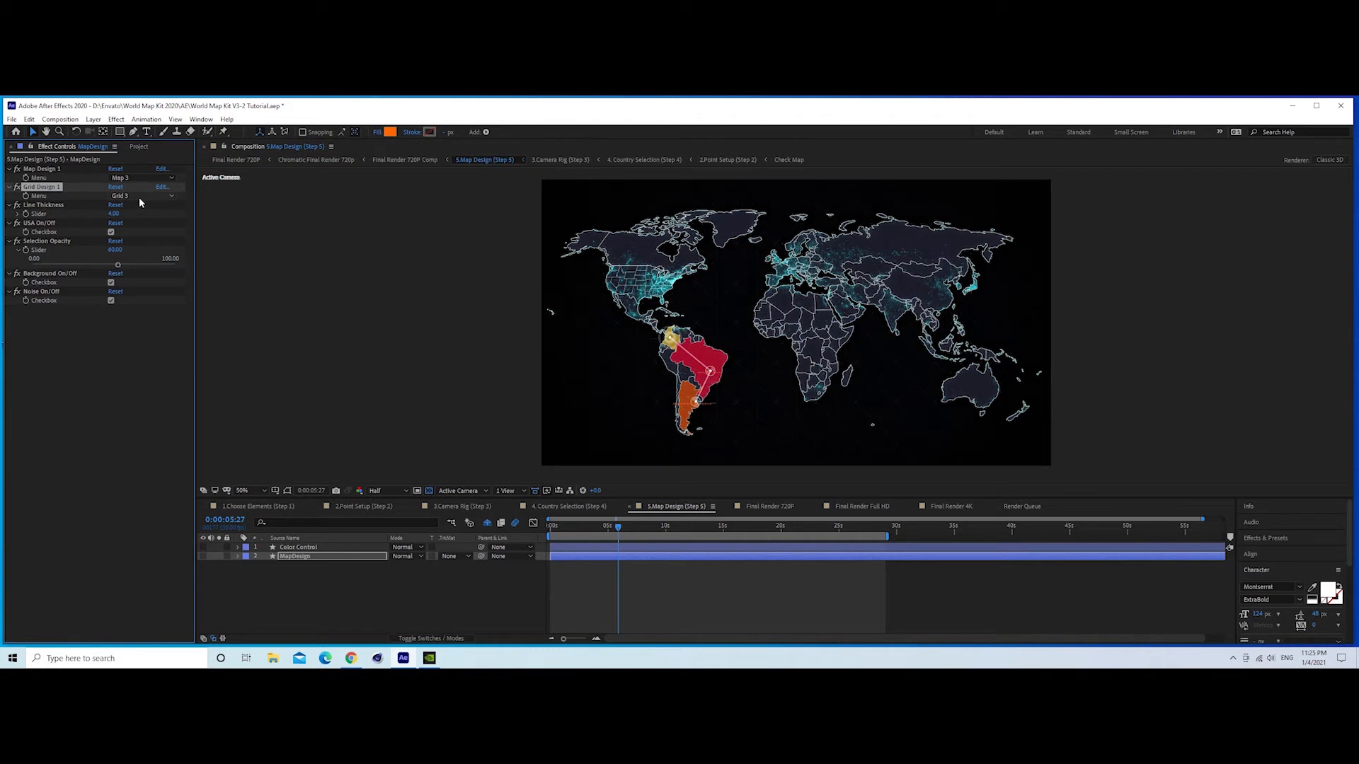
{"action": "left_click", "coordinate": [138, 197]}
{"action": "left_click", "coordinate": [134, 245]}
- Try the Map 1 and Map 2 designs on the MapDesign layer and return to Map 3
{"action": "left_click", "coordinate": [118, 179]}
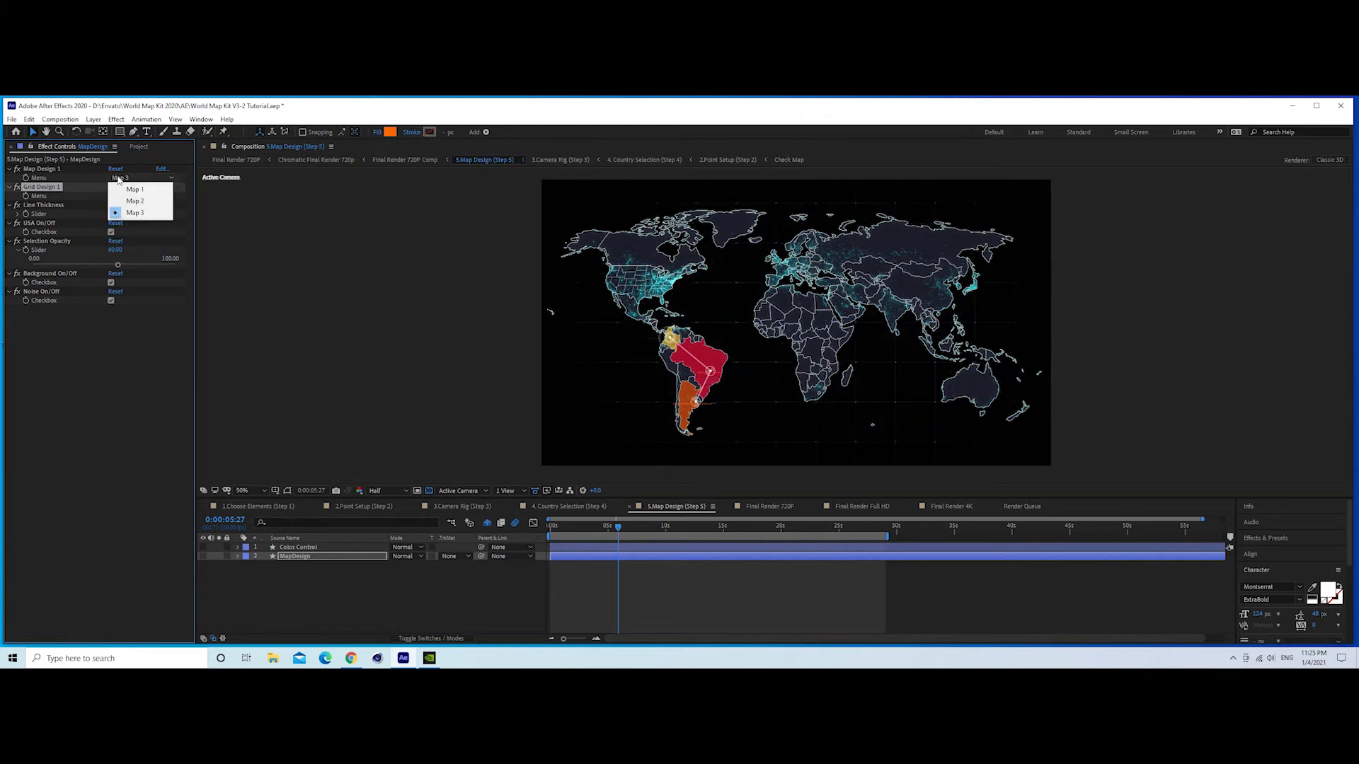
{"action": "left_click", "coordinate": [129, 190]}
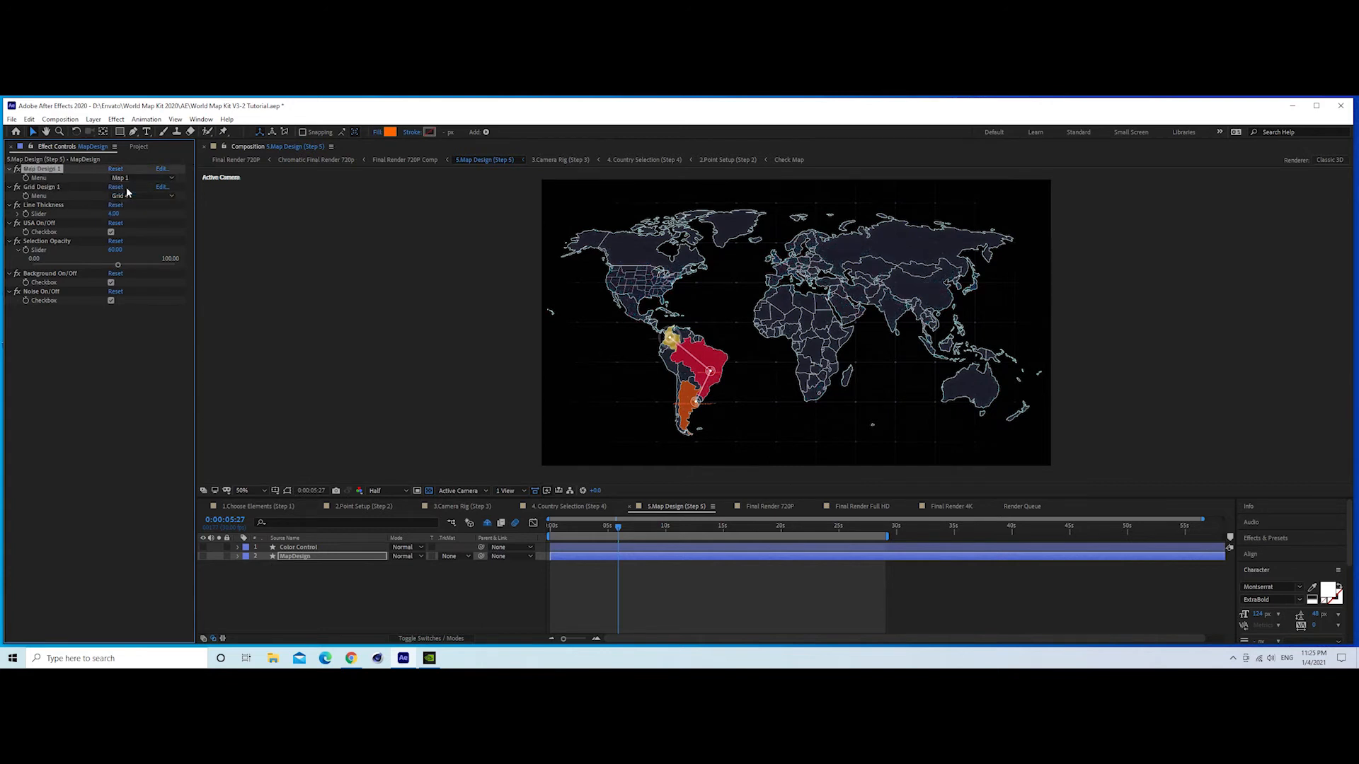
{"action": "left_click", "coordinate": [131, 178]}
{"action": "left_click", "coordinate": [129, 200]}
{"action": "left_click", "coordinate": [135, 178]}
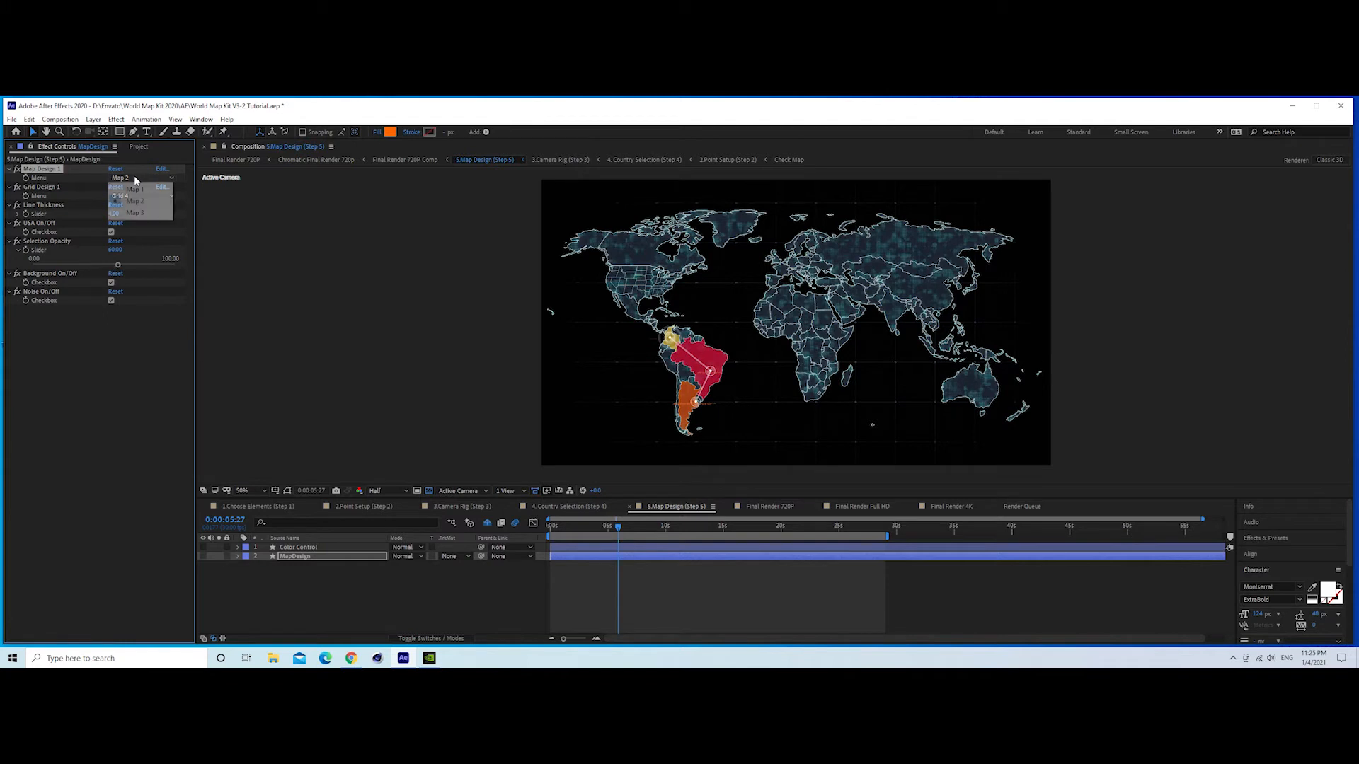
{"action": "left_click", "coordinate": [136, 212]}
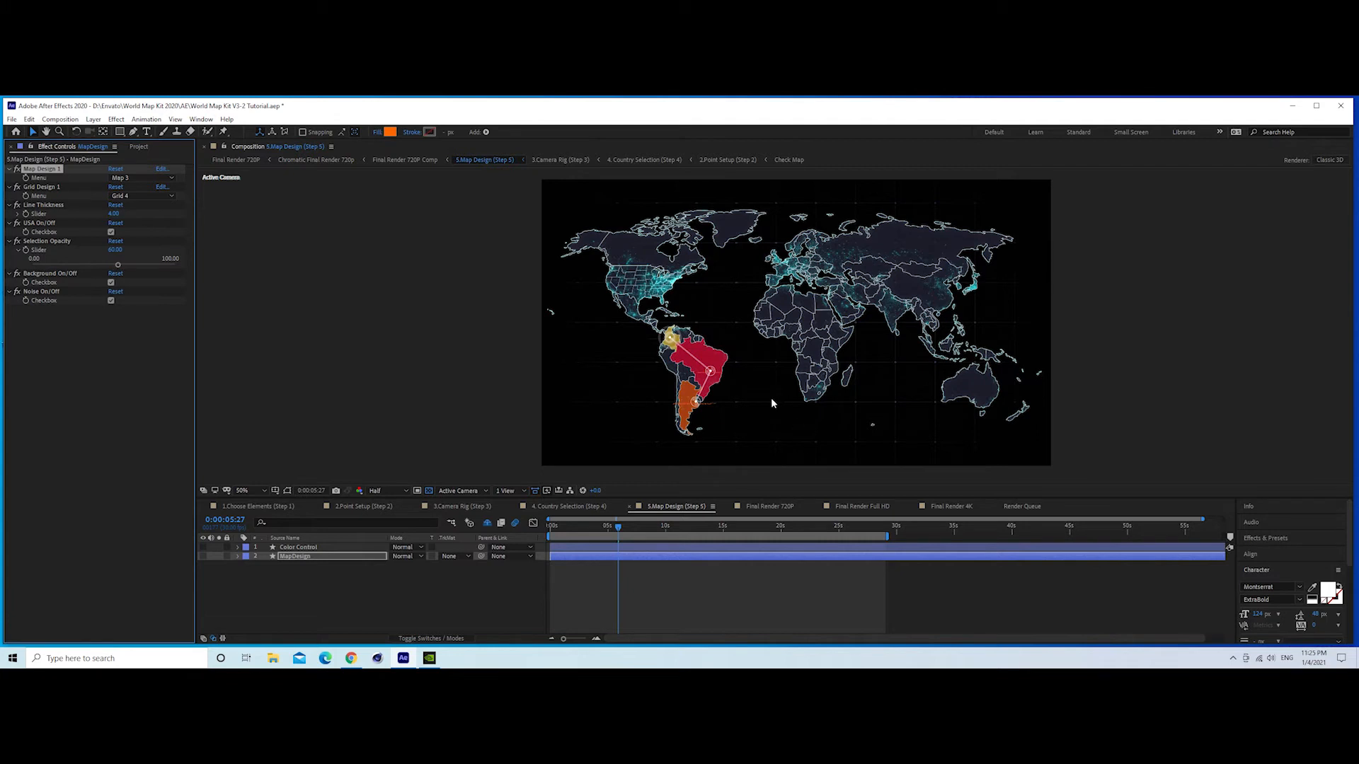
- Open the Final Render 720P composition and set its preview to Full resolution at 100% magnification
{"action": "left_click", "coordinate": [310, 548]}
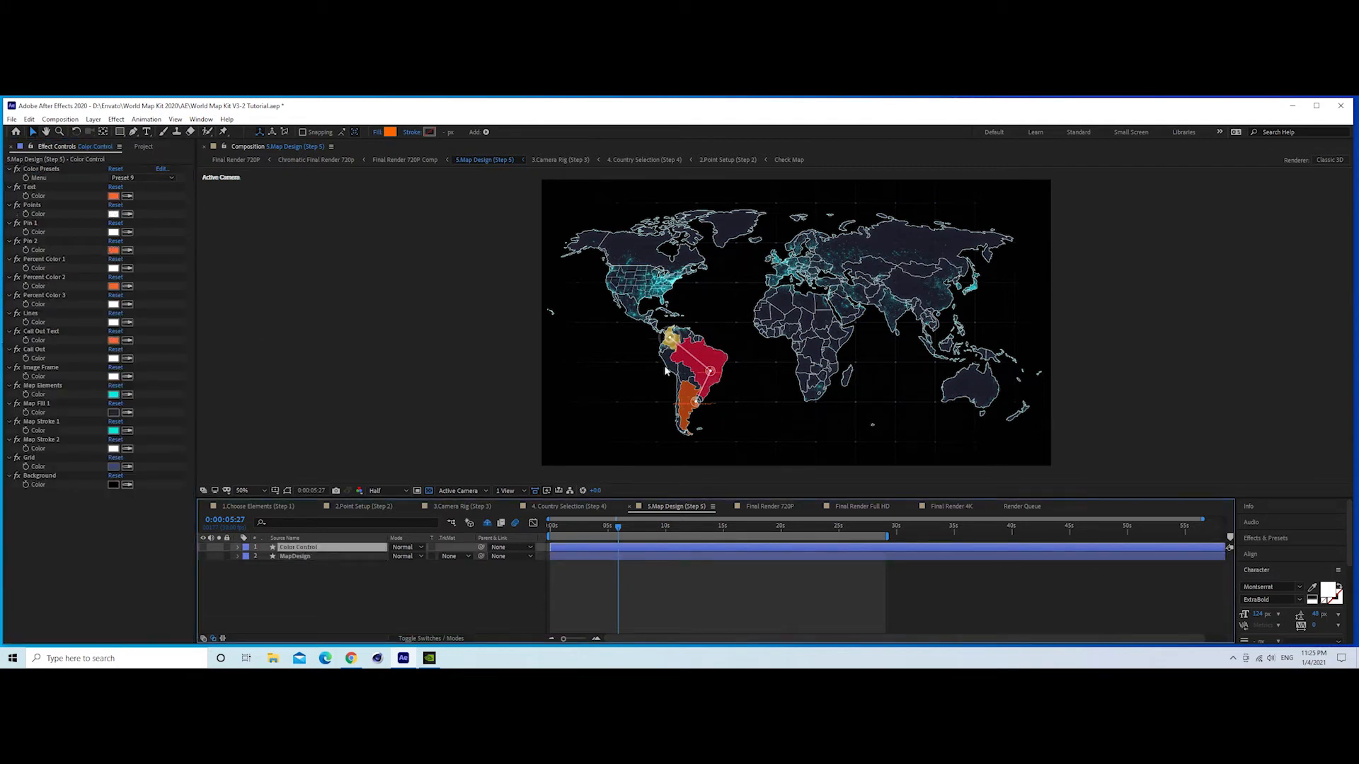
{"action": "left_click", "coordinate": [771, 507]}
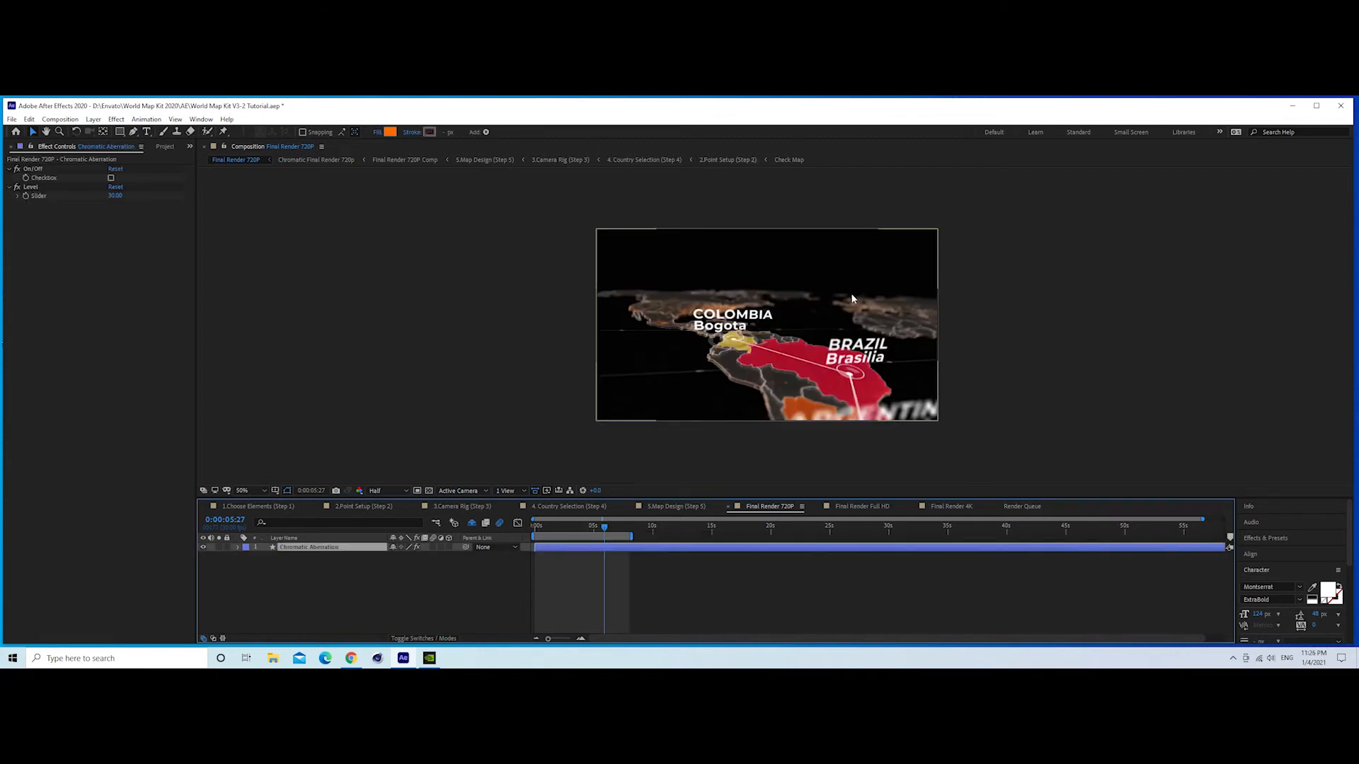
{"action": "key", "text": "period"}
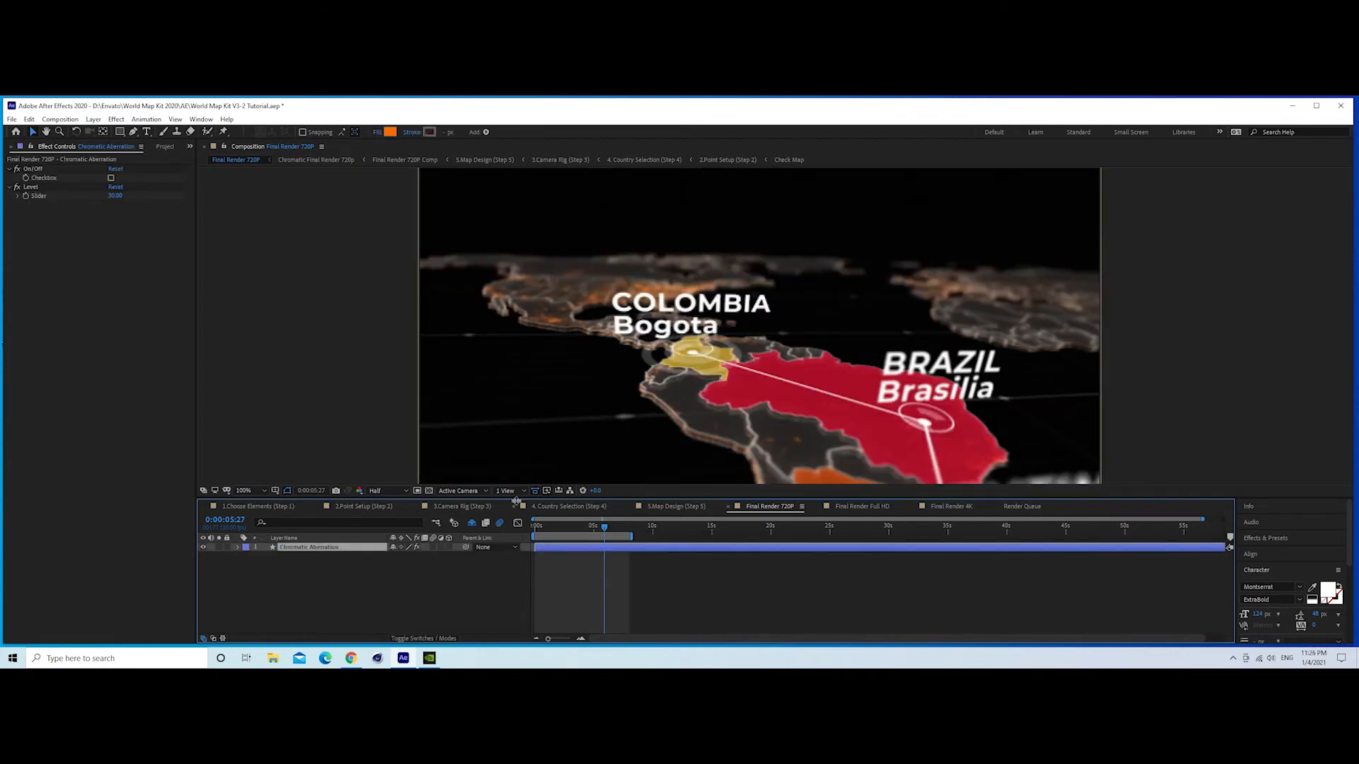
{"action": "left_click", "coordinate": [384, 491]}
{"action": "left_click", "coordinate": [383, 515]}
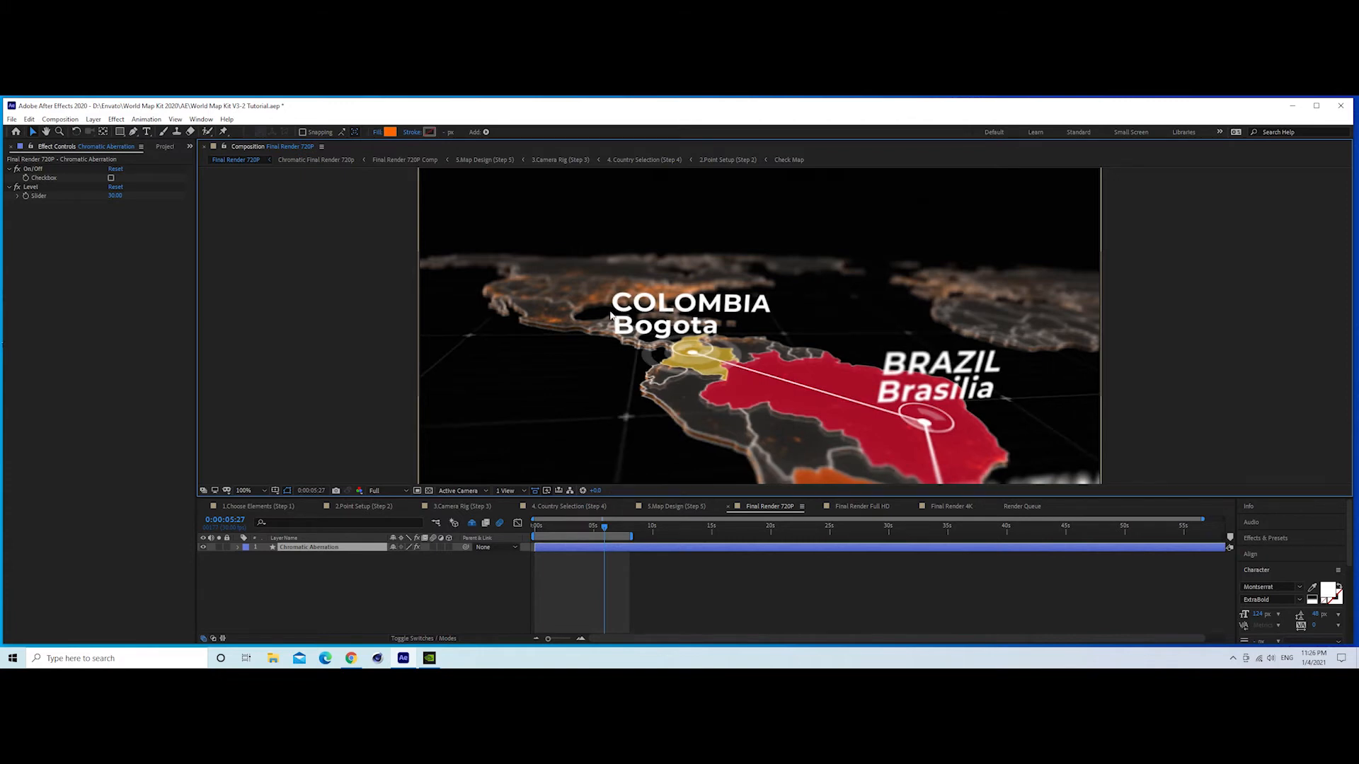
- Enable the Chromatic Aberration effect on the final render and raise its level to just over 70
{"action": "left_click", "coordinate": [111, 179]}
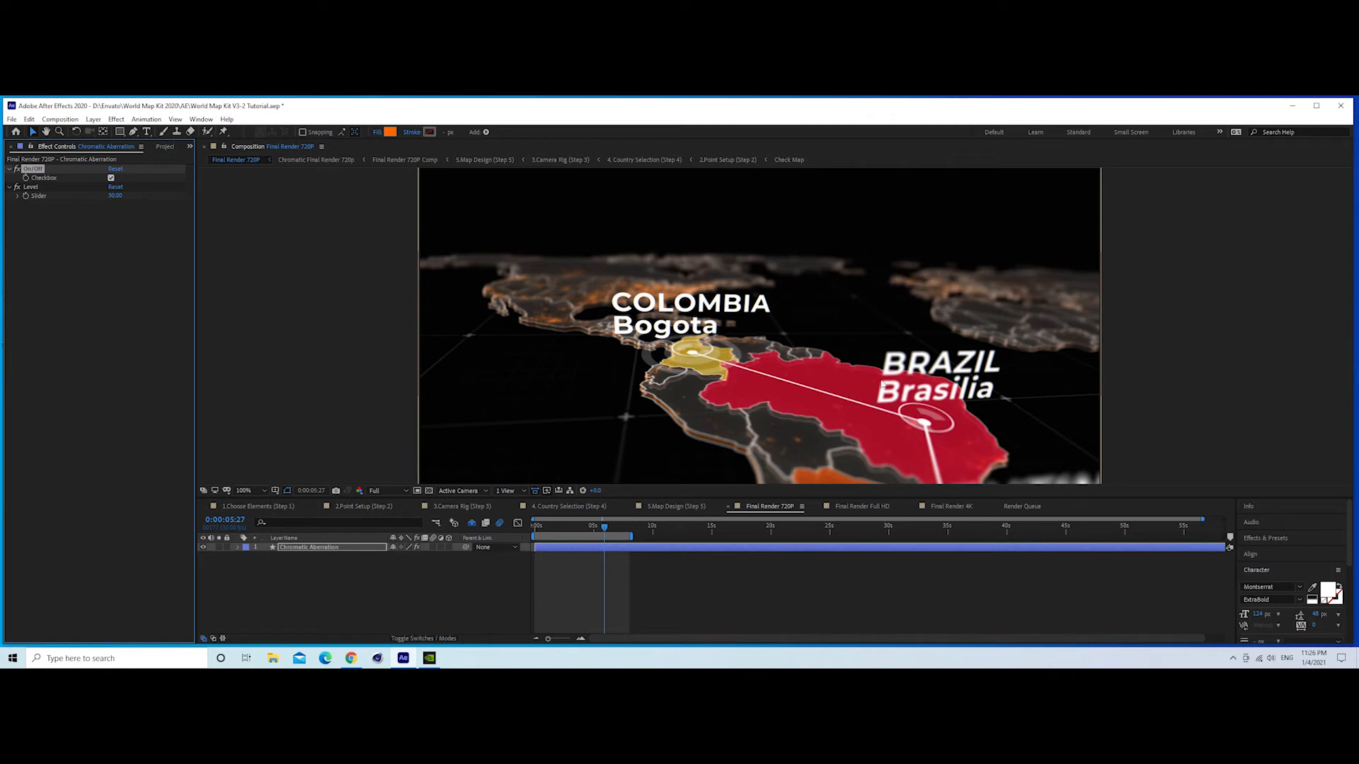
{"action": "left_click_drag", "start_coordinate": [117, 196], "coordinate": [140, 202]}
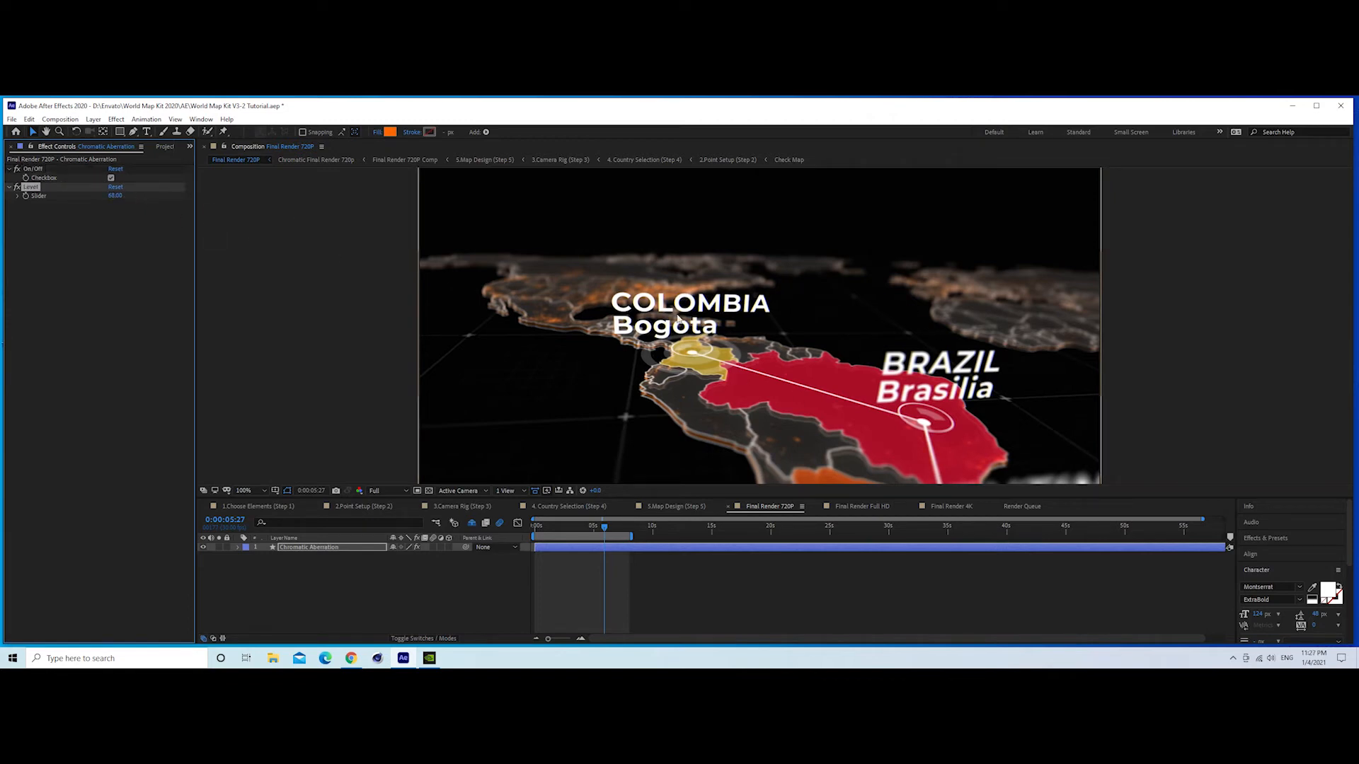
{"action": "left_click_drag", "start_coordinate": [117, 196], "coordinate": [128, 196]}
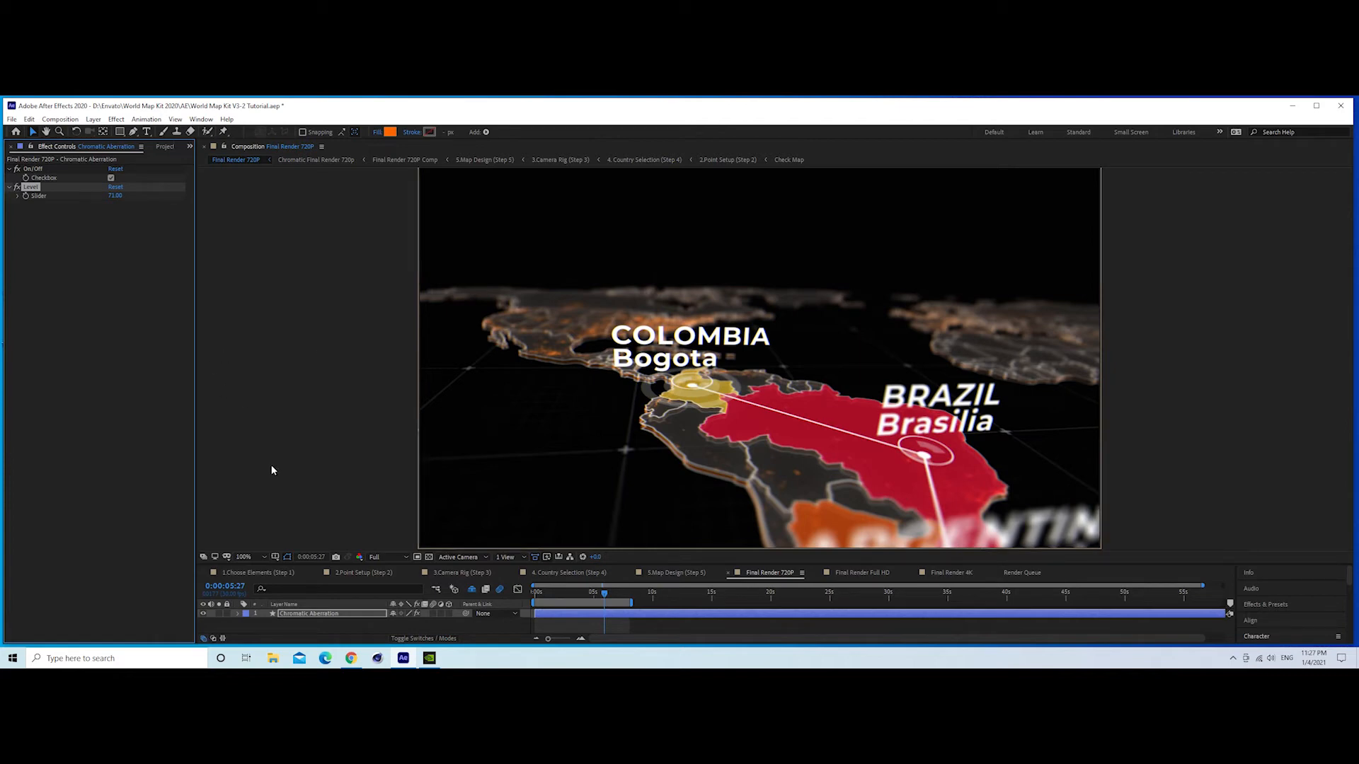
- Return the final render preview to Half resolution at 50% magnification and enlarge the timeline area
{"action": "left_click", "coordinate": [375, 557]}
{"action": "left_click", "coordinate": [382, 593]}
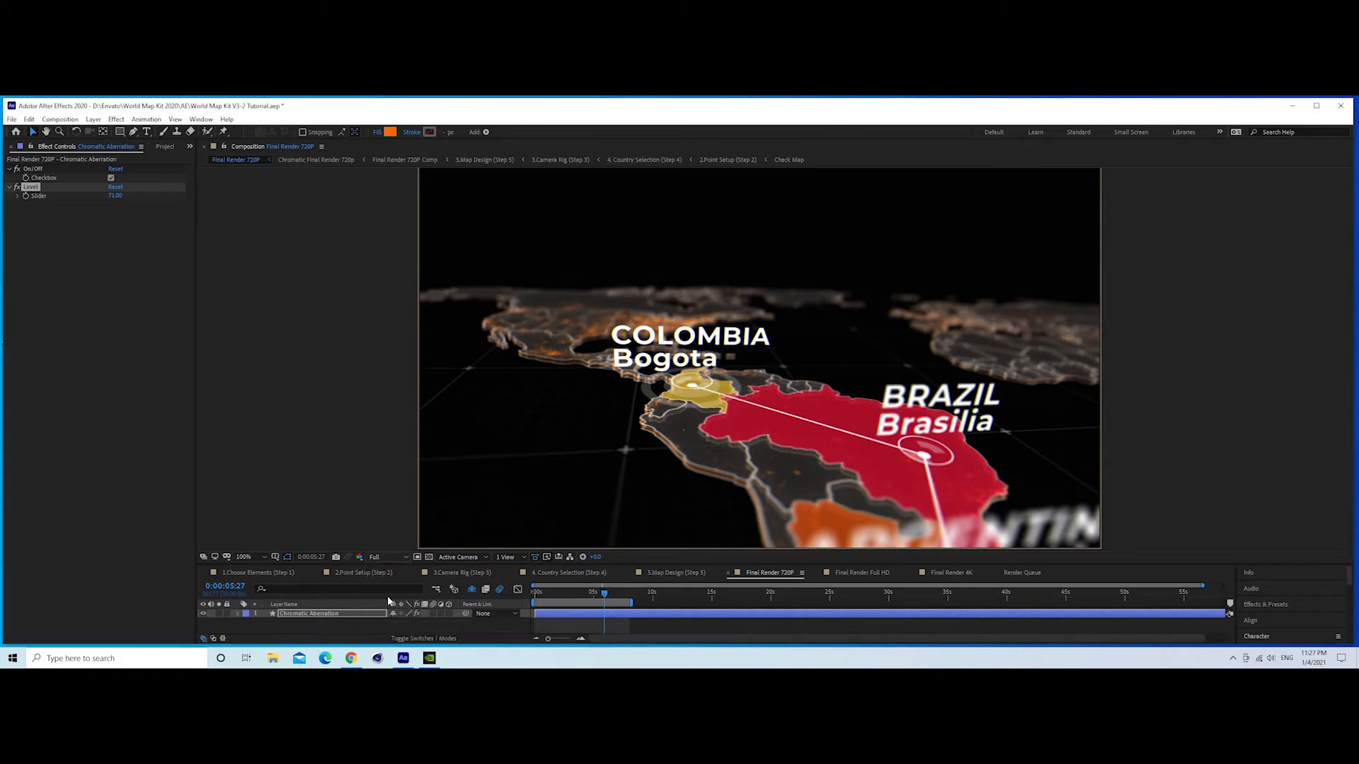
{"action": "key", "text": "comma"}
{"action": "key", "text": "comma"}
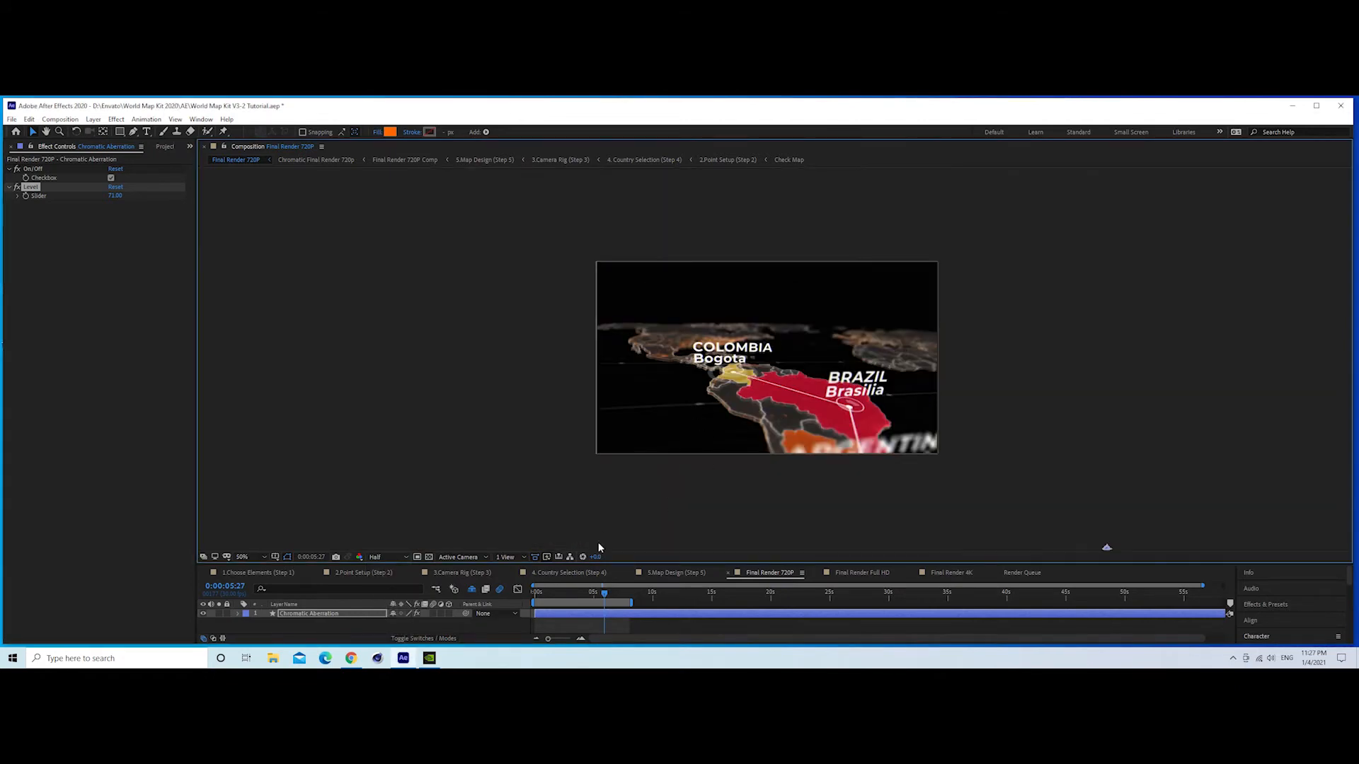
{"action": "left_click_drag", "start_coordinate": [589, 566], "coordinate": [597, 484]}
{"action": "left_click", "coordinate": [551, 540]}
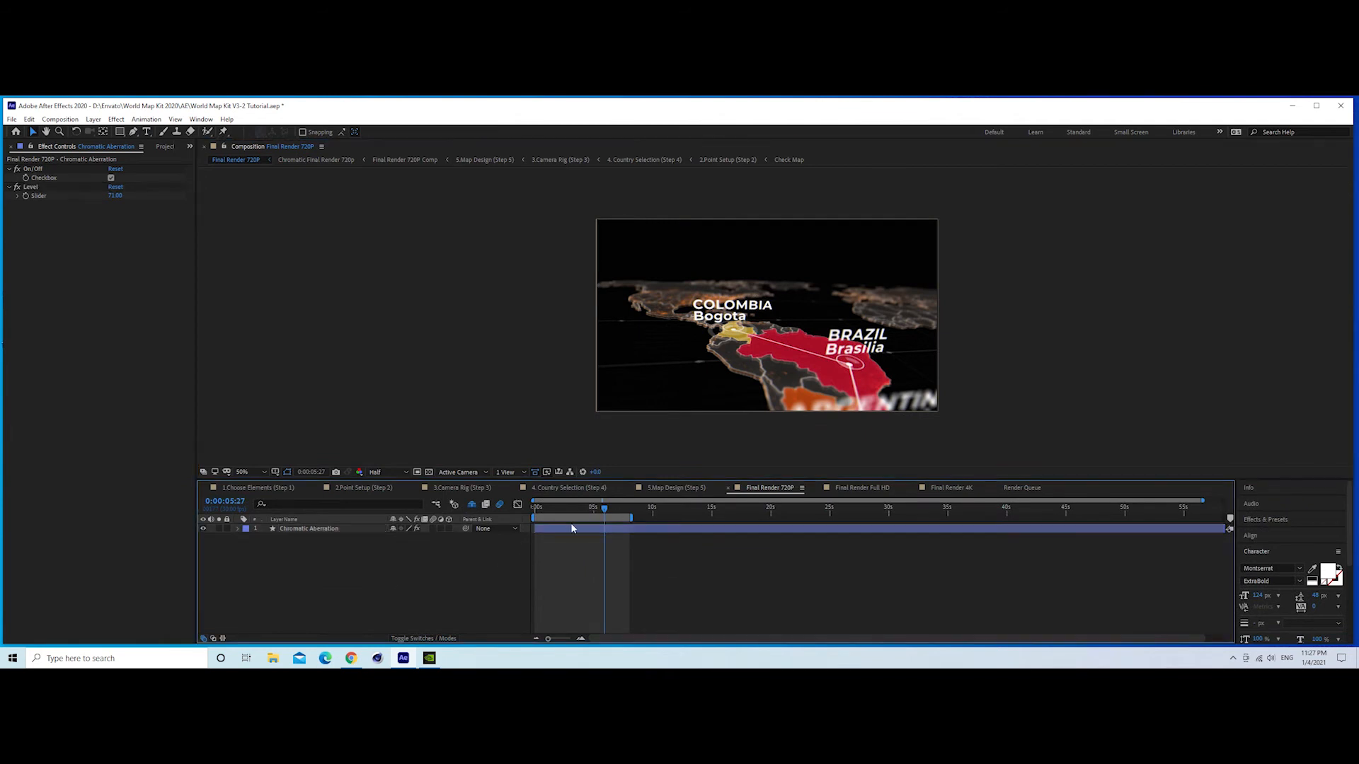
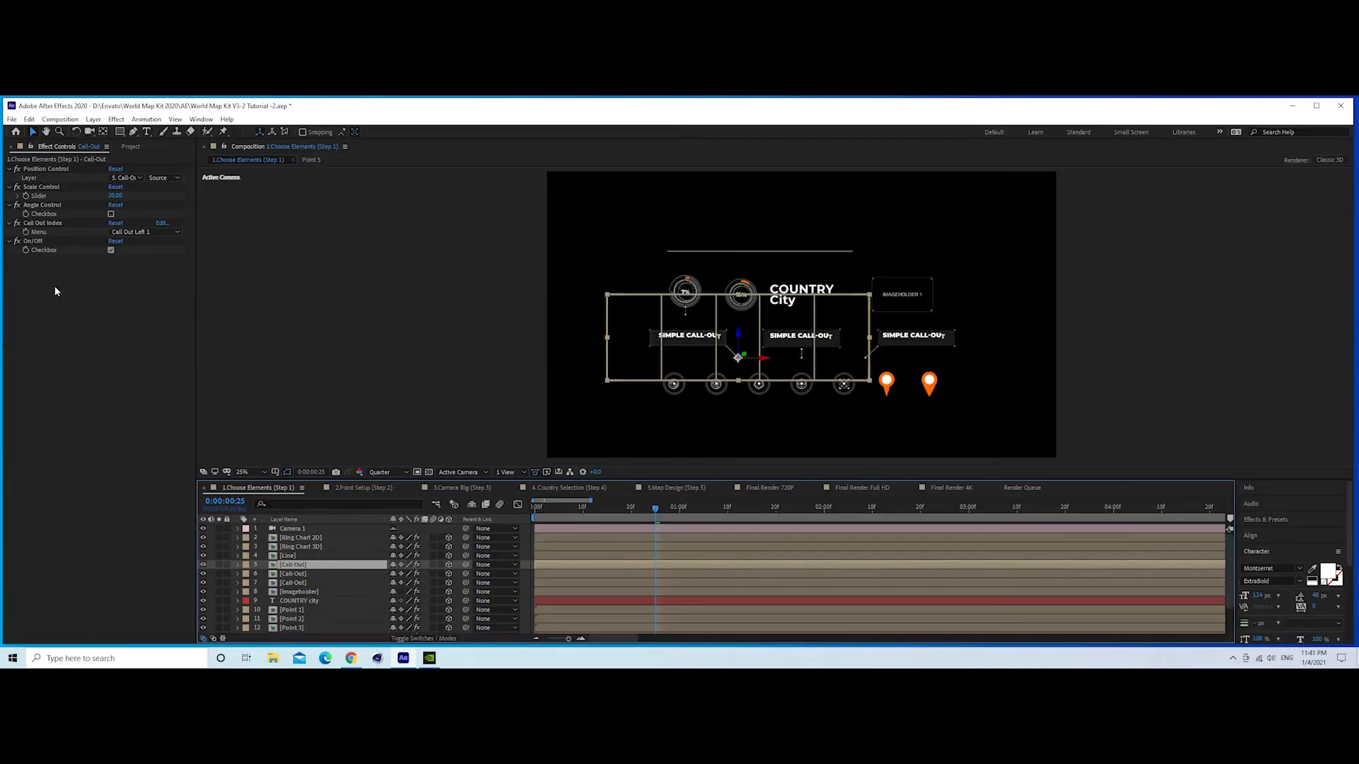
- Copy the selected Call-Out layer from Choose Elements (Step 1) into Point Setup (Step 2) and start it at 1 second
{"action": "left_click", "coordinate": [29, 118]}
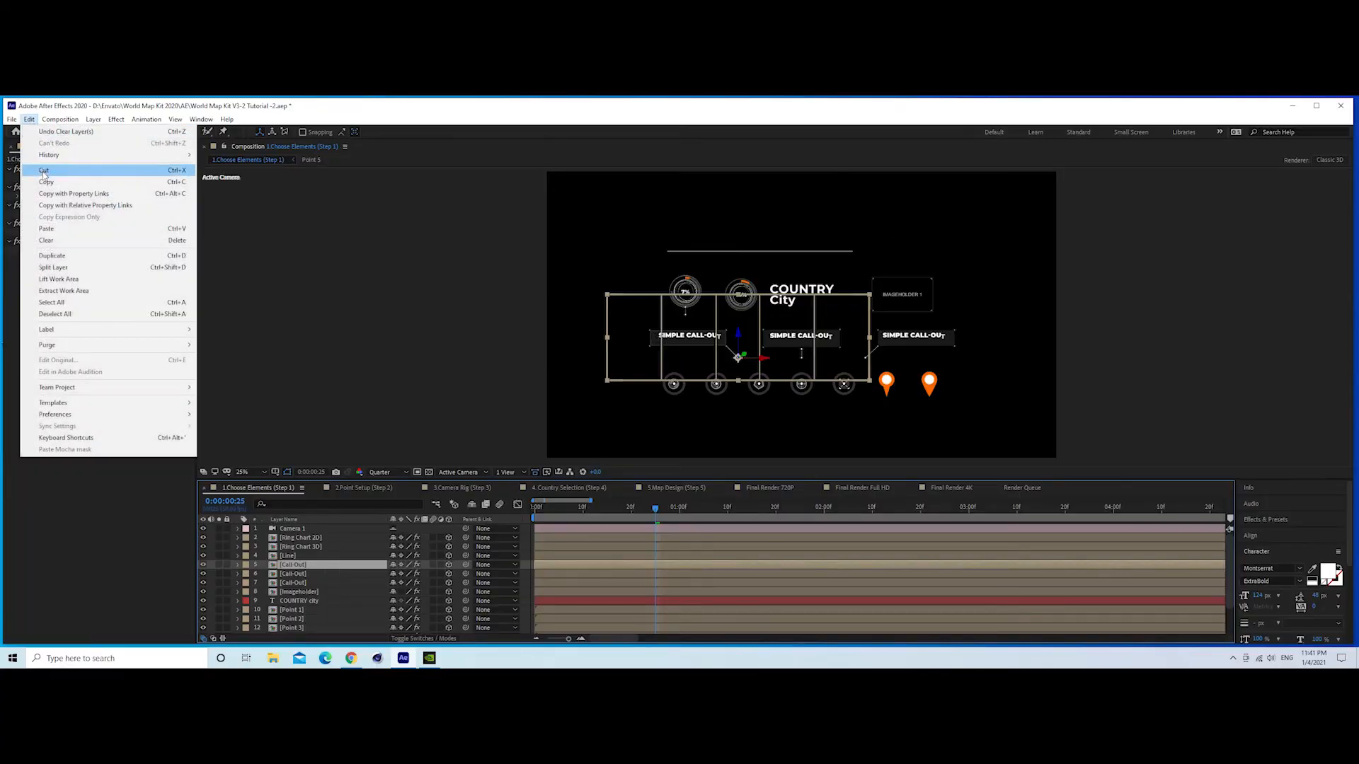
{"action": "left_click", "coordinate": [46, 182]}
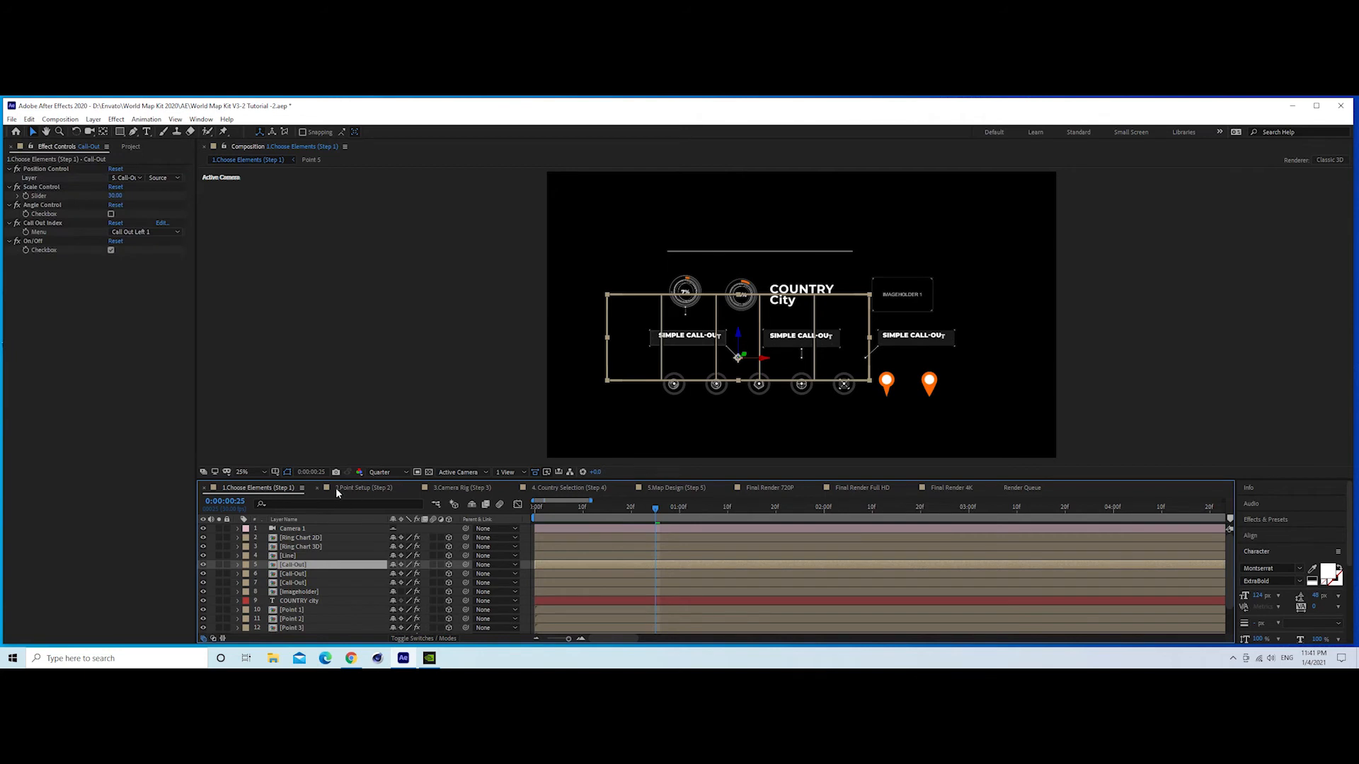
{"action": "left_click", "coordinate": [362, 488]}
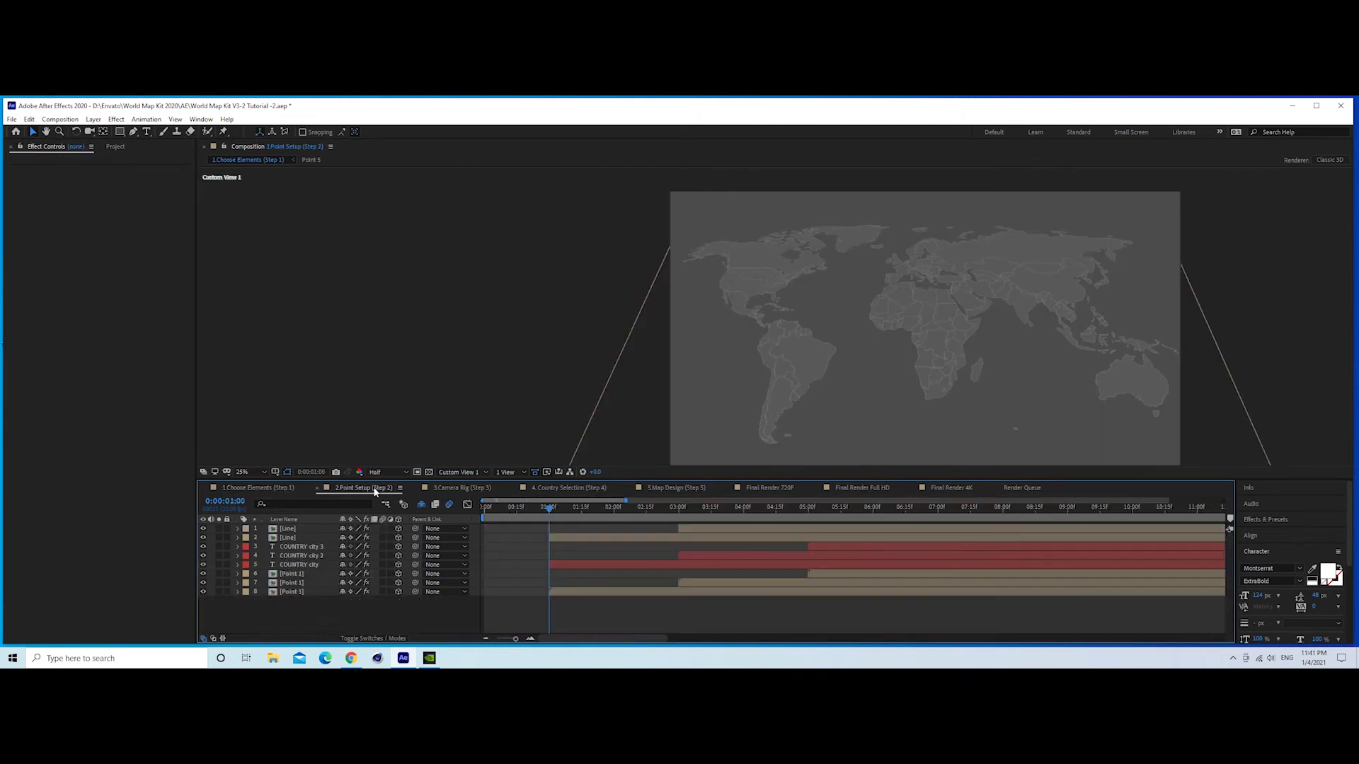
{"action": "left_click", "coordinate": [29, 119]}
{"action": "left_click", "coordinate": [47, 228]}
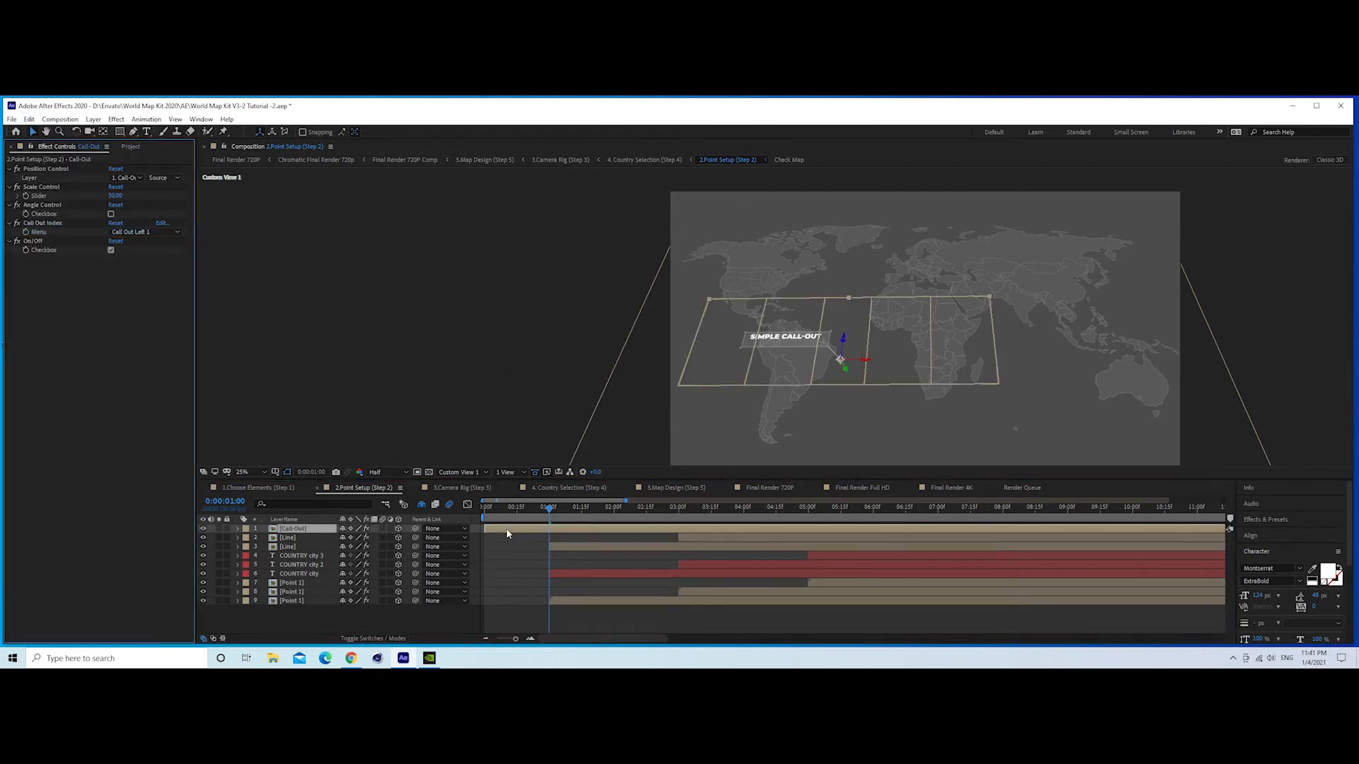
{"action": "left_click_drag", "start_coordinate": [507, 528], "coordinate": [570, 535]}
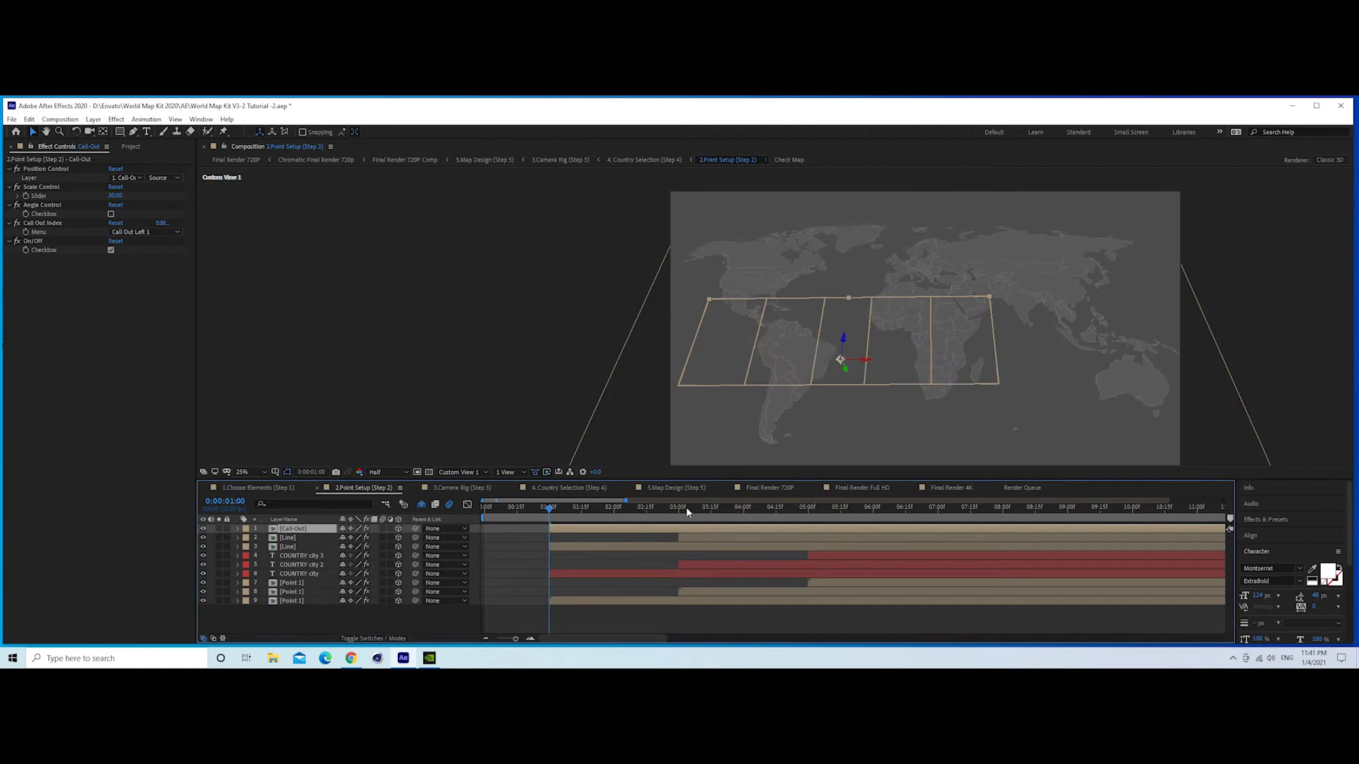
- Delete the three COUNTRY city text layers from the Point Setup composition
{"action": "left_click", "coordinate": [877, 507]}
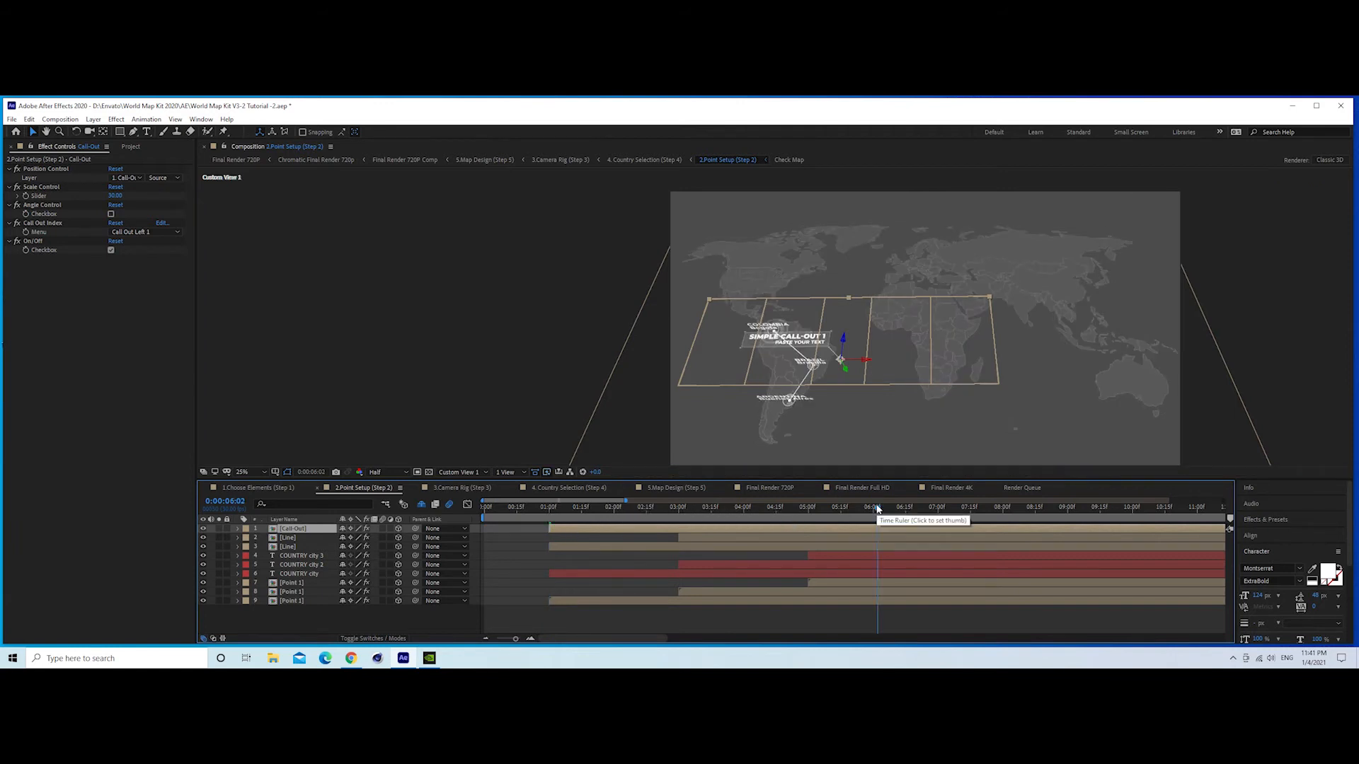
{"action": "left_click", "coordinate": [626, 574]}
{"action": "left_click", "coordinate": [297, 557], "text": "shift"}
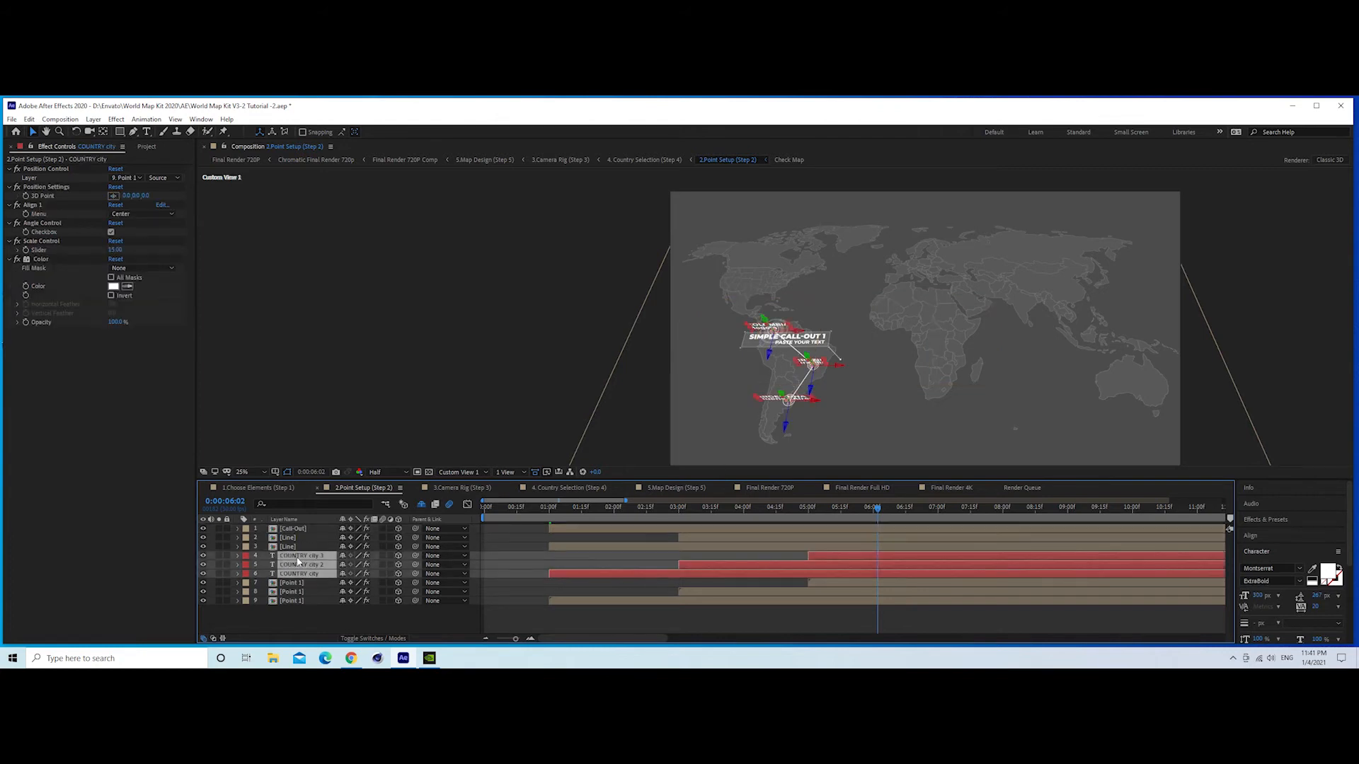
{"action": "key", "text": "Delete"}
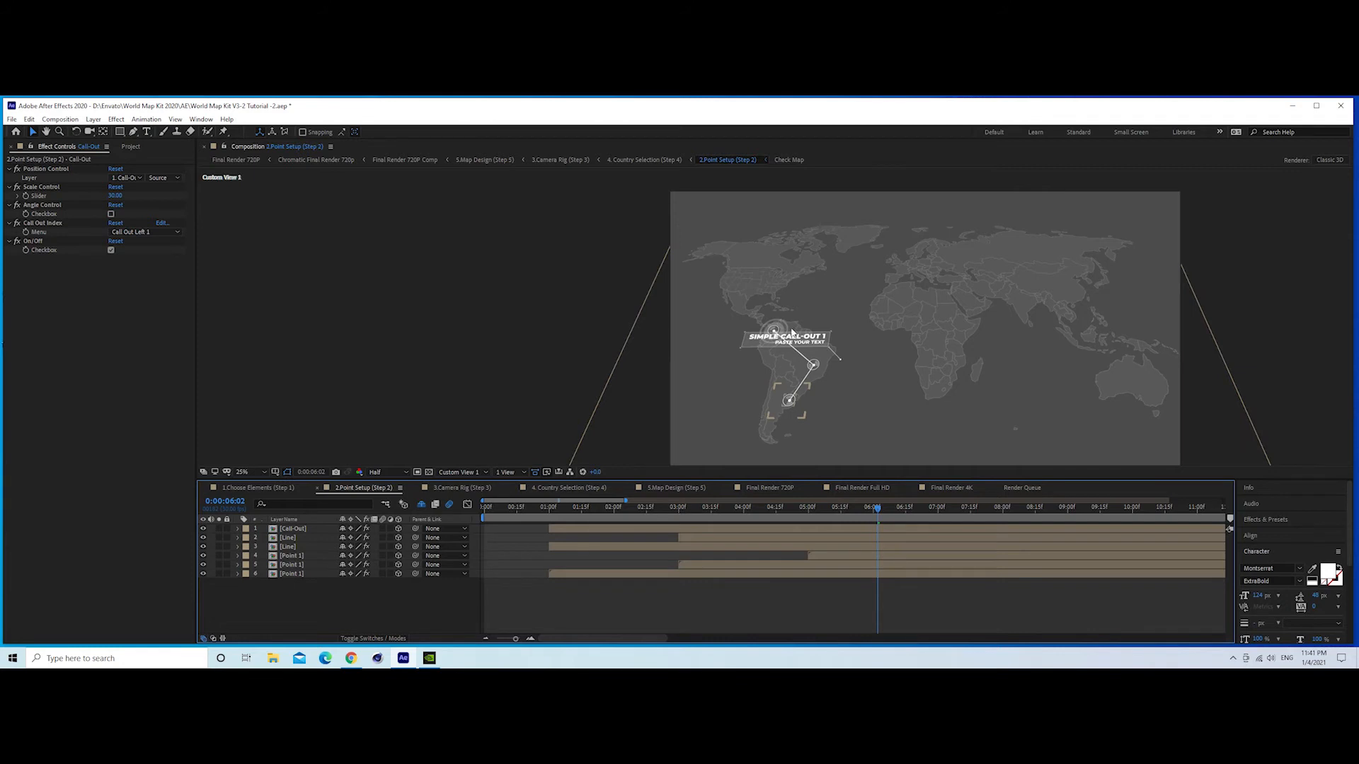
- Attach the Call-Out layer's position to layer 6, Point 1, and set its Scale Control to 20
{"action": "left_click", "coordinate": [302, 536]}
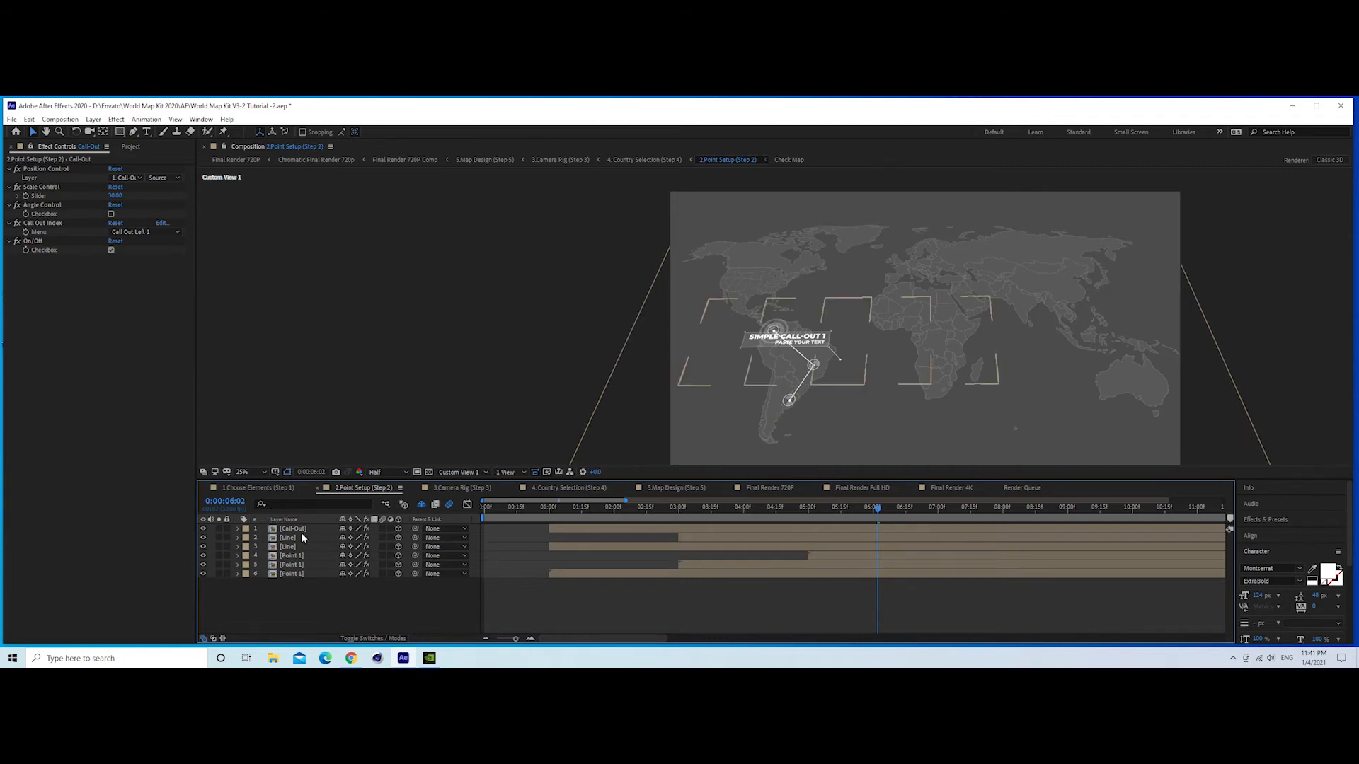
{"action": "left_click", "coordinate": [297, 528]}
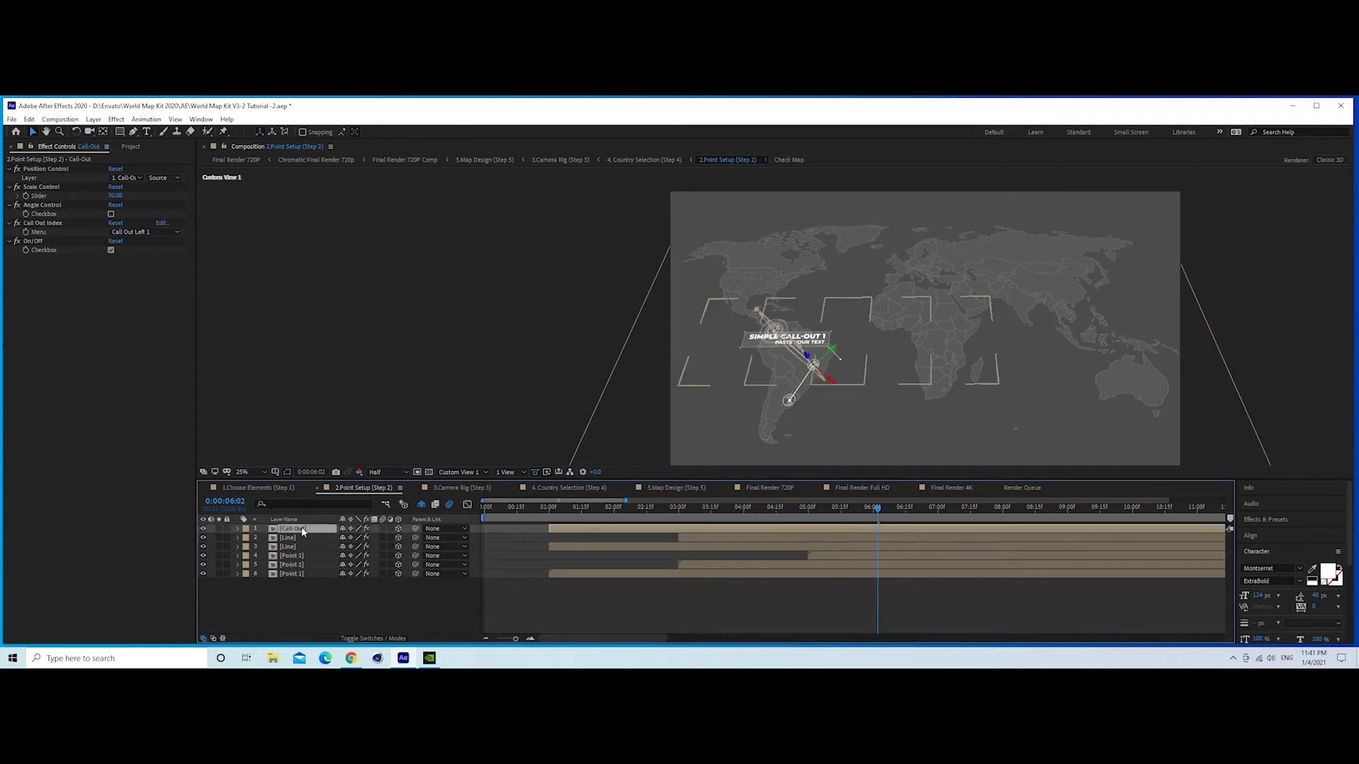
{"action": "left_click", "coordinate": [141, 178]}
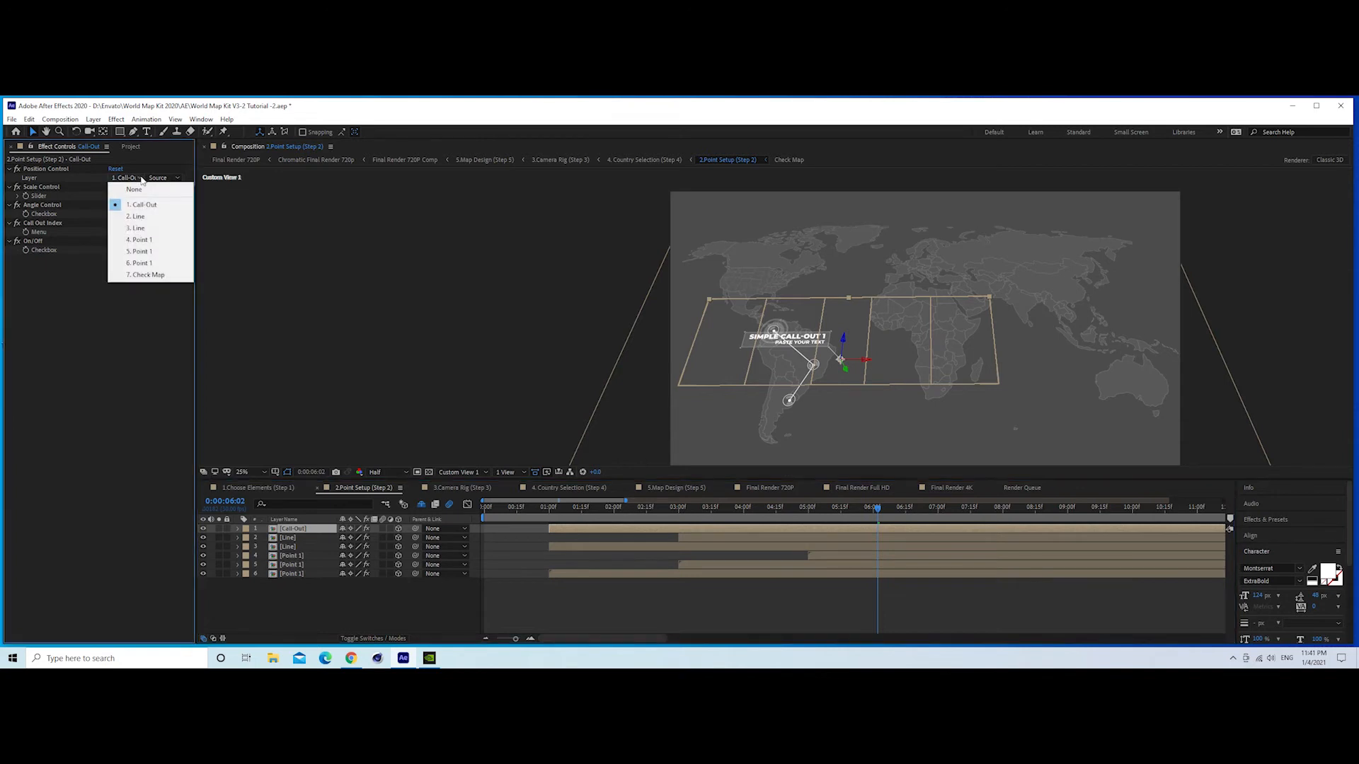
{"action": "left_click", "coordinate": [141, 264]}
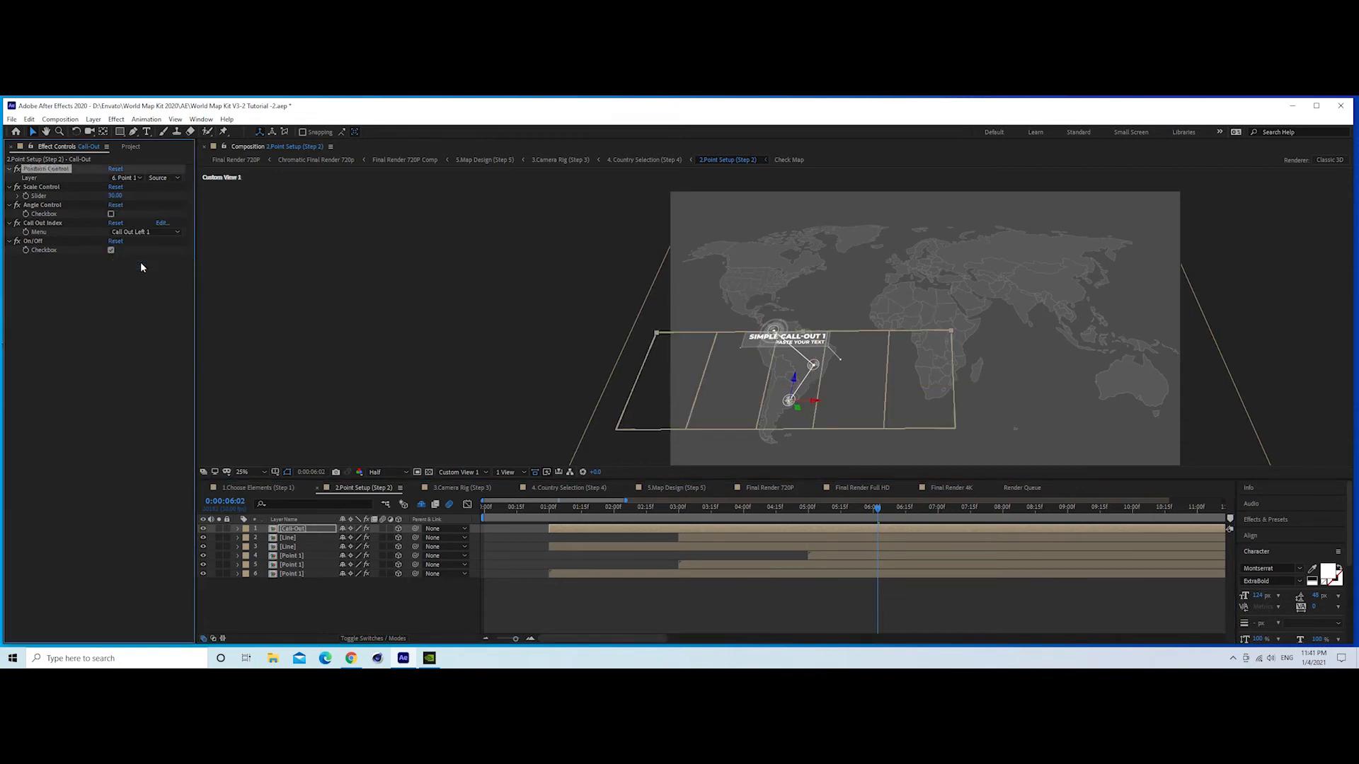
{"action": "left_click", "coordinate": [120, 196]}
{"action": "type", "text": "20"}
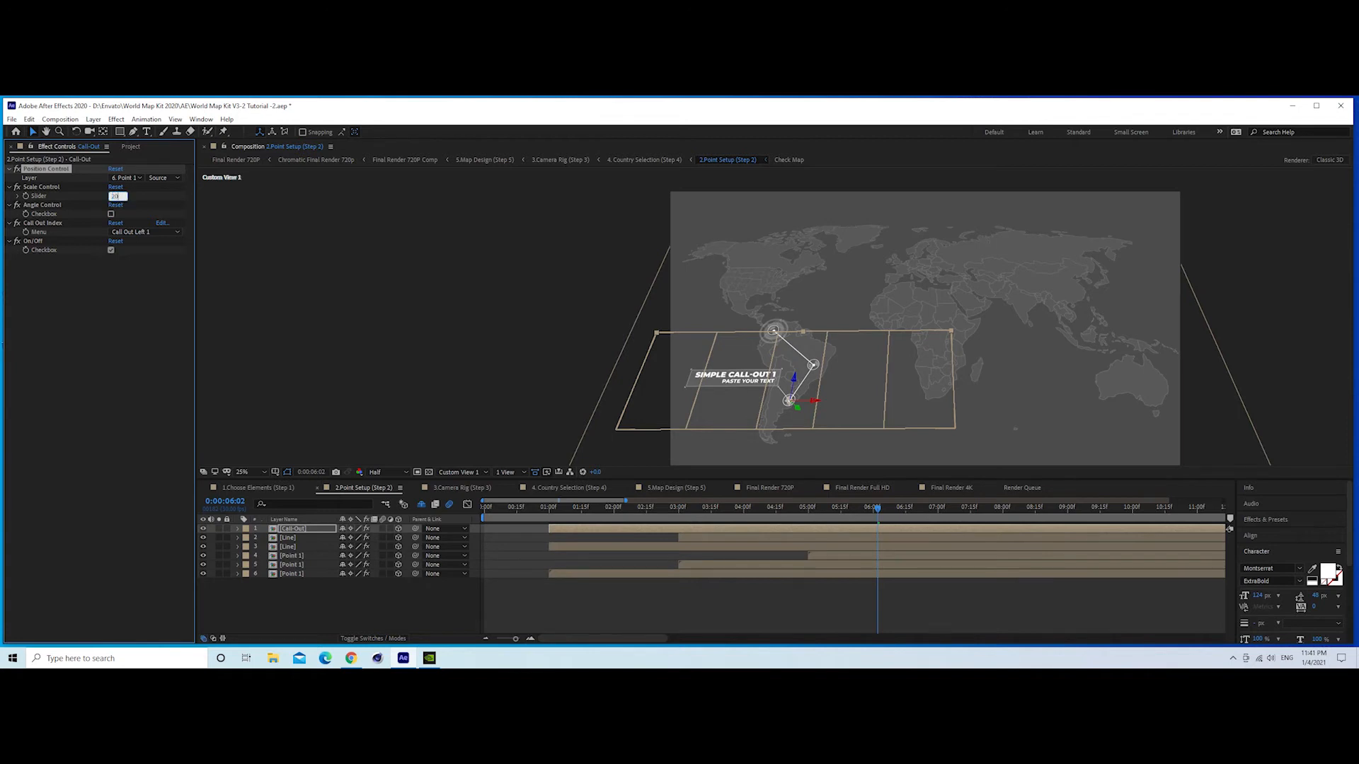
{"action": "key", "text": "Return"}
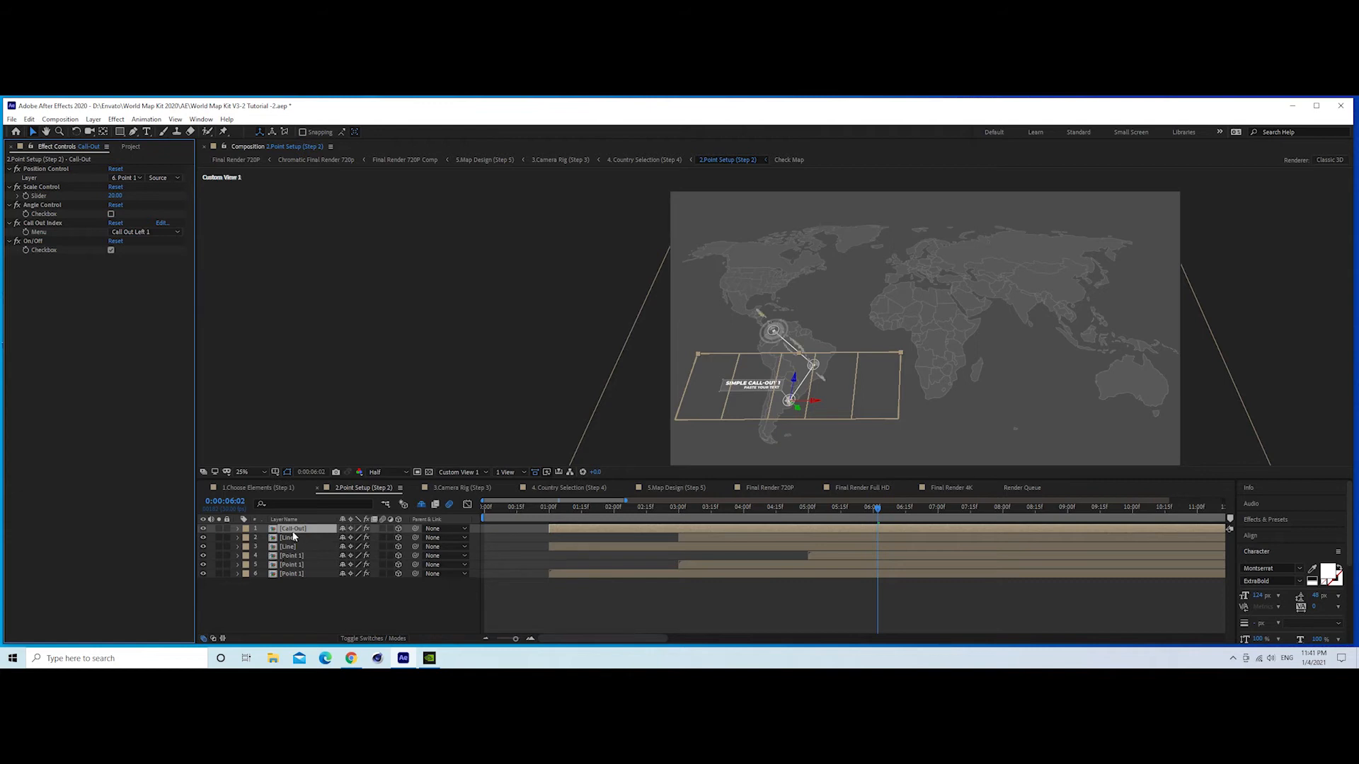
- Duplicate the Call-Out layer and move the copy to start at 3 seconds, in line with the second point
{"action": "left_click", "coordinate": [289, 531]}
{"action": "left_click", "coordinate": [29, 119]}
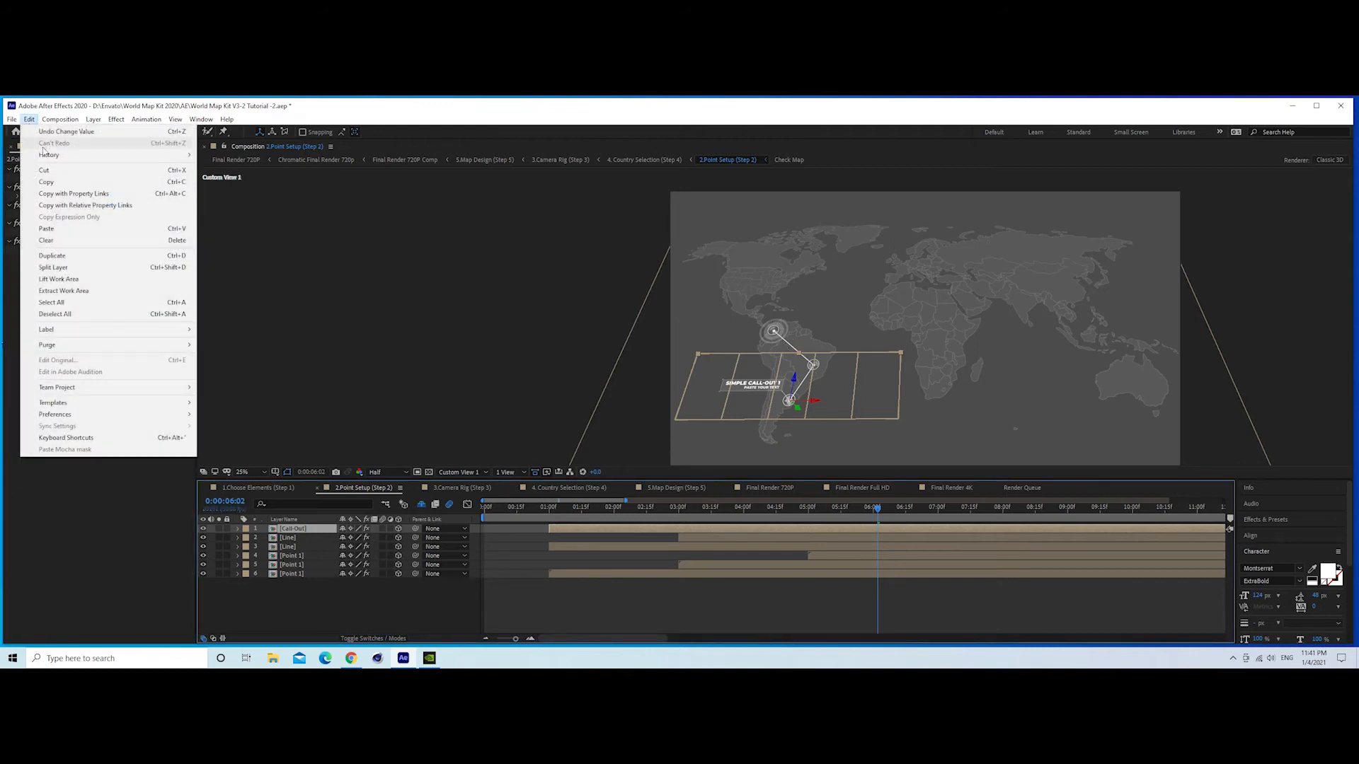
{"action": "mouse_move", "coordinate": [50, 156]}
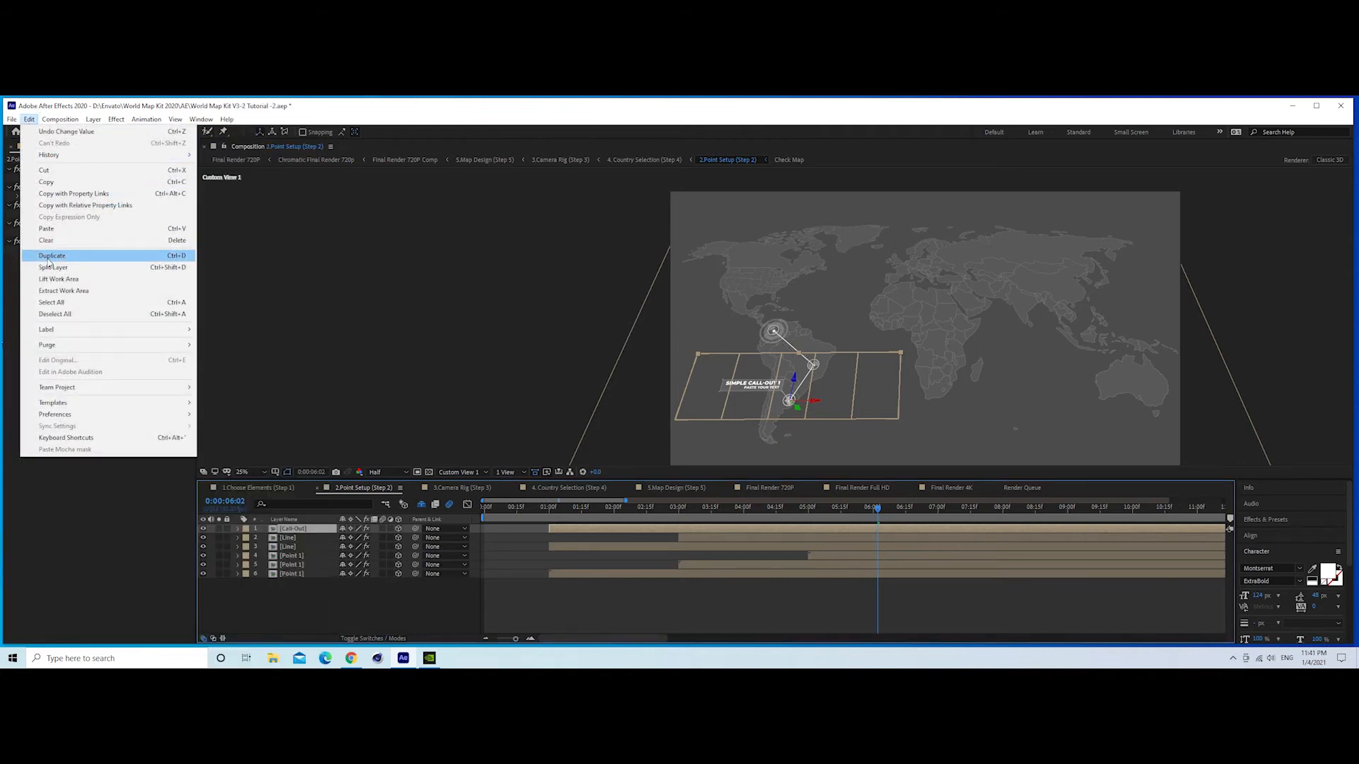
{"action": "left_click", "coordinate": [87, 231]}
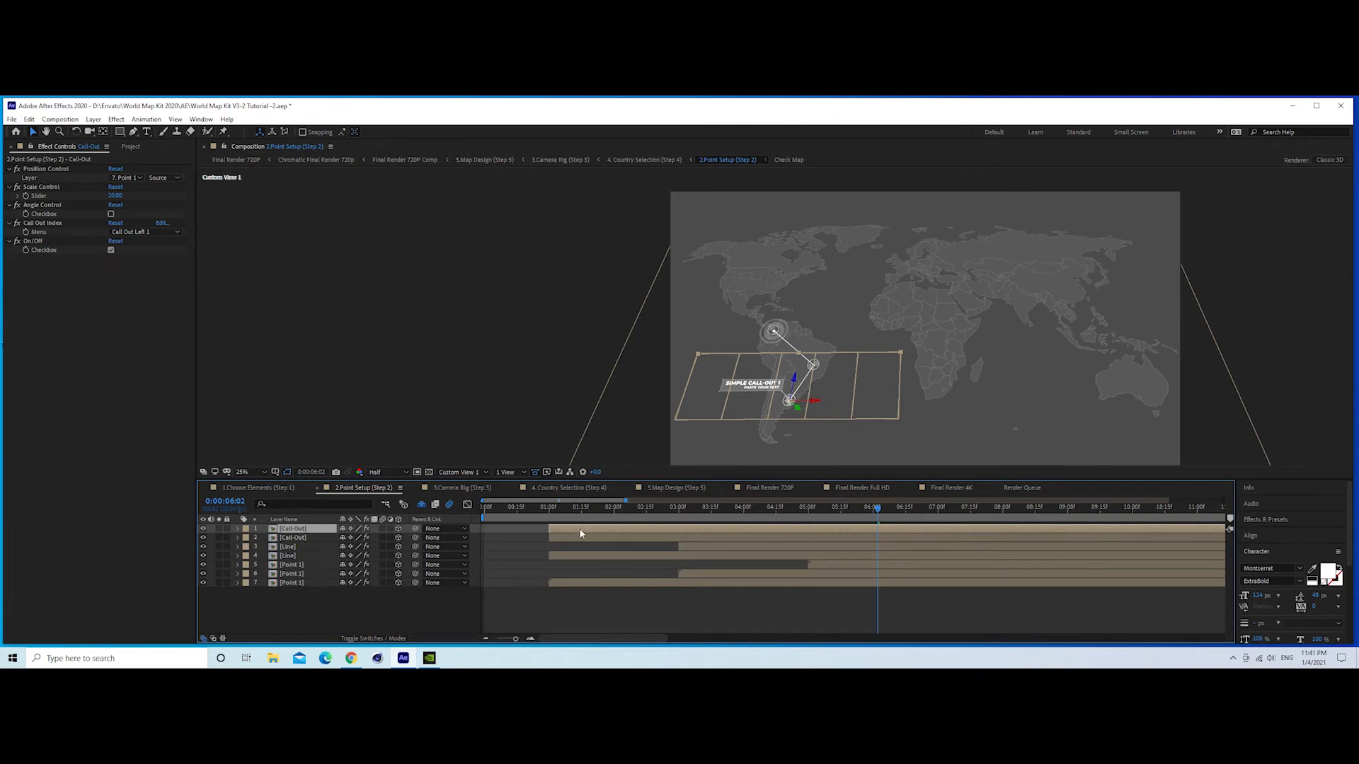
{"action": "left_click_drag", "start_coordinate": [580, 530], "coordinate": [700, 529]}
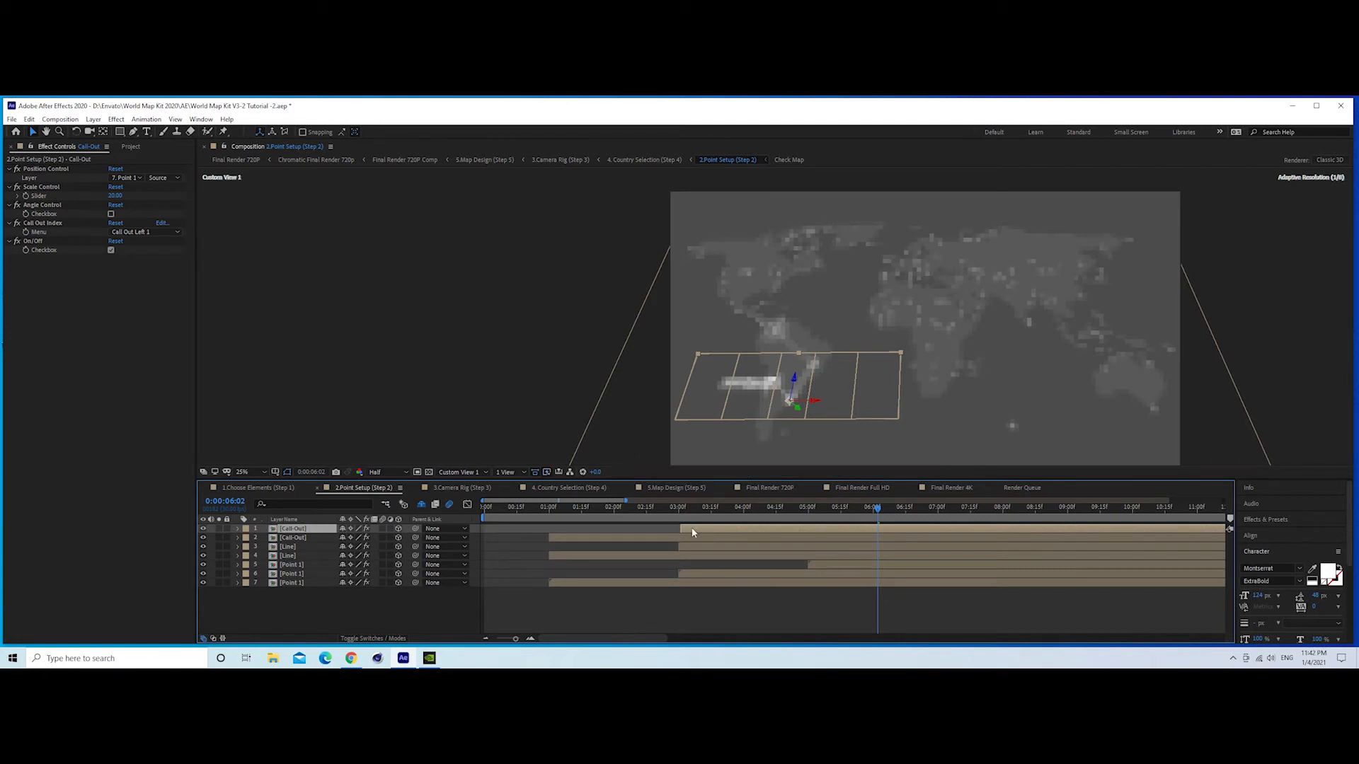
{"action": "left_click_drag", "start_coordinate": [691, 532], "coordinate": [689, 532]}
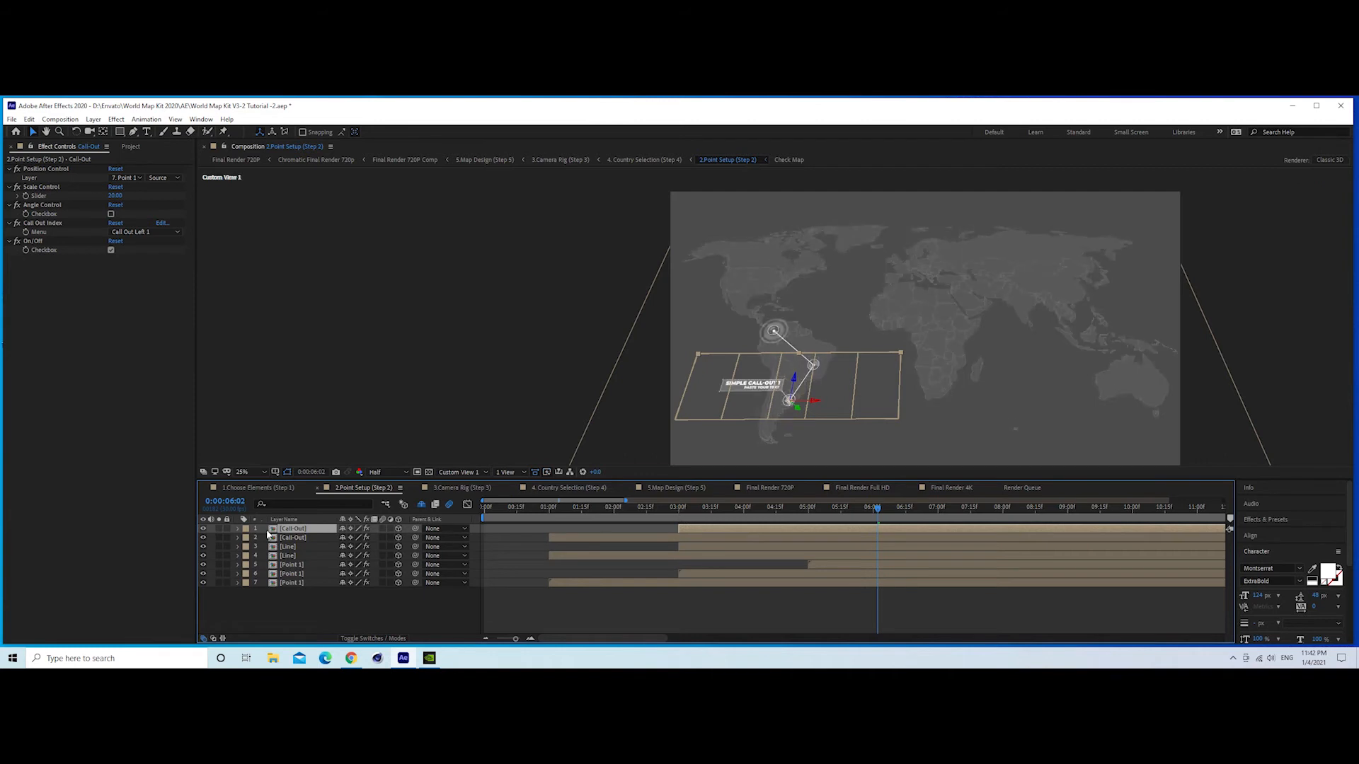
- Attach the second call-out to the Brasilia point on layer 6 and set its Call Out Index to Call Out Center 1
{"action": "left_click", "coordinate": [290, 574]}
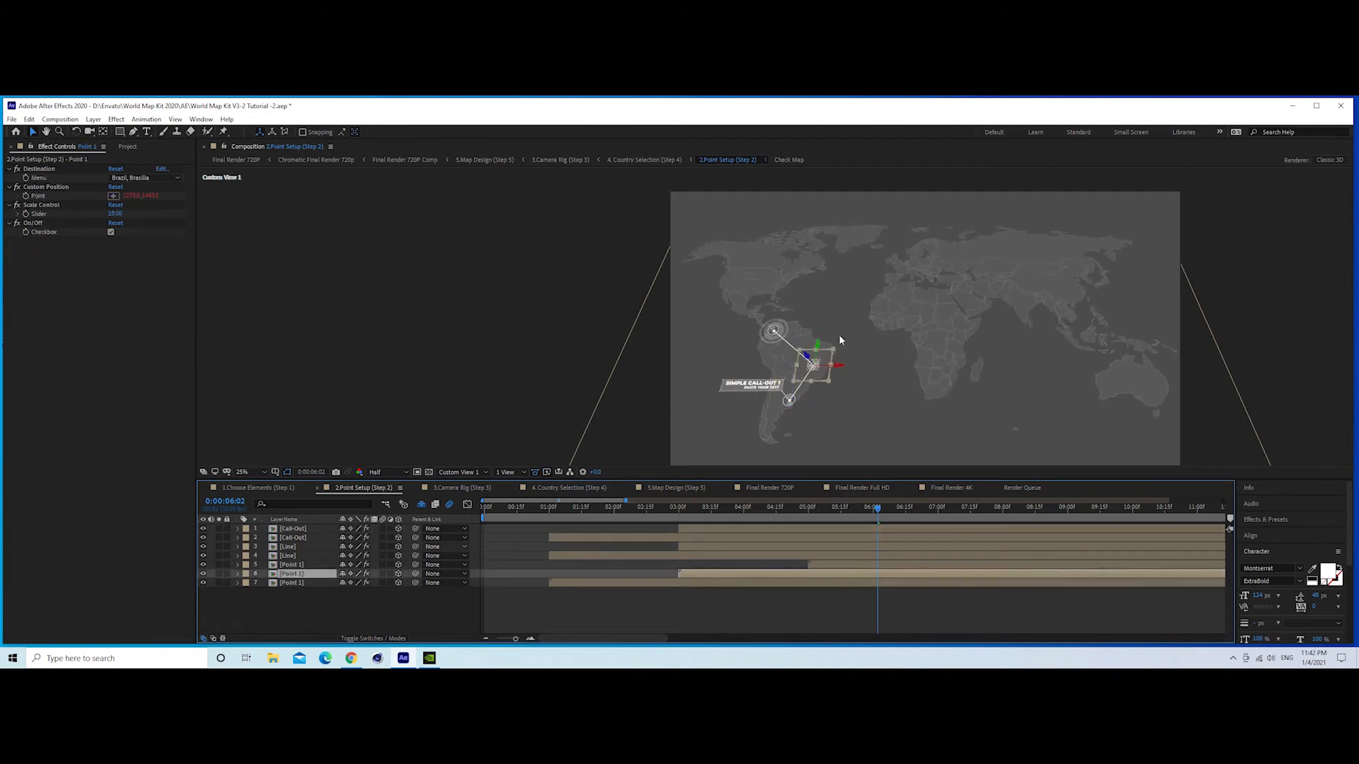
{"action": "left_click", "coordinate": [717, 529]}
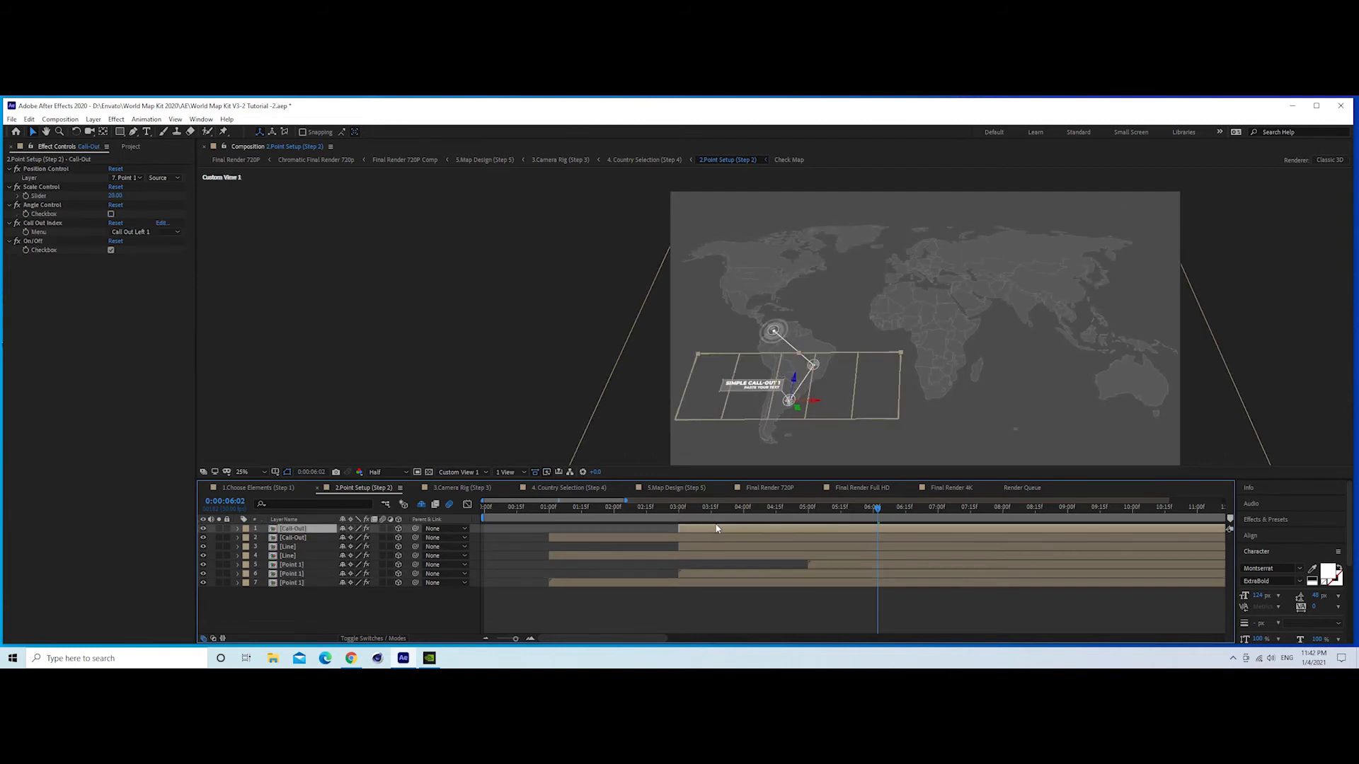
{"action": "left_click", "coordinate": [127, 177]}
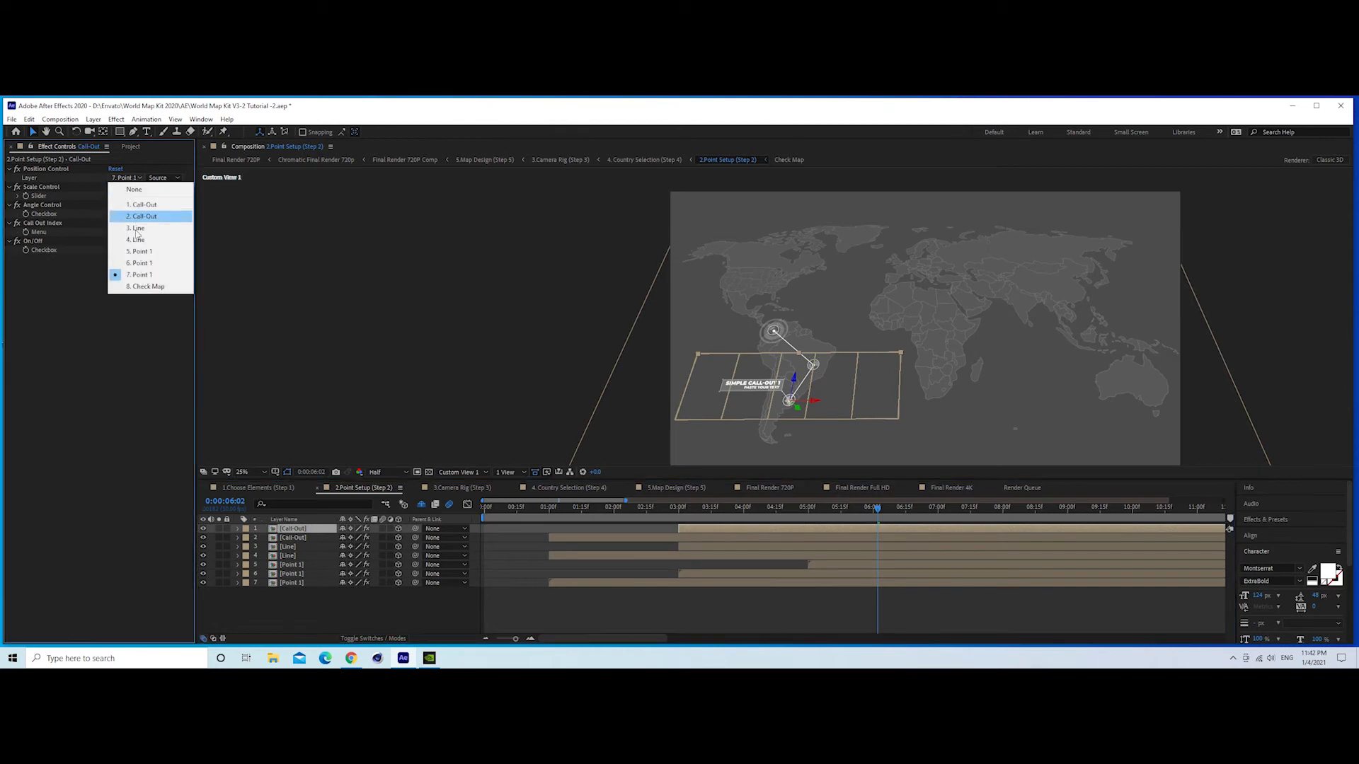
{"action": "left_click", "coordinate": [138, 263]}
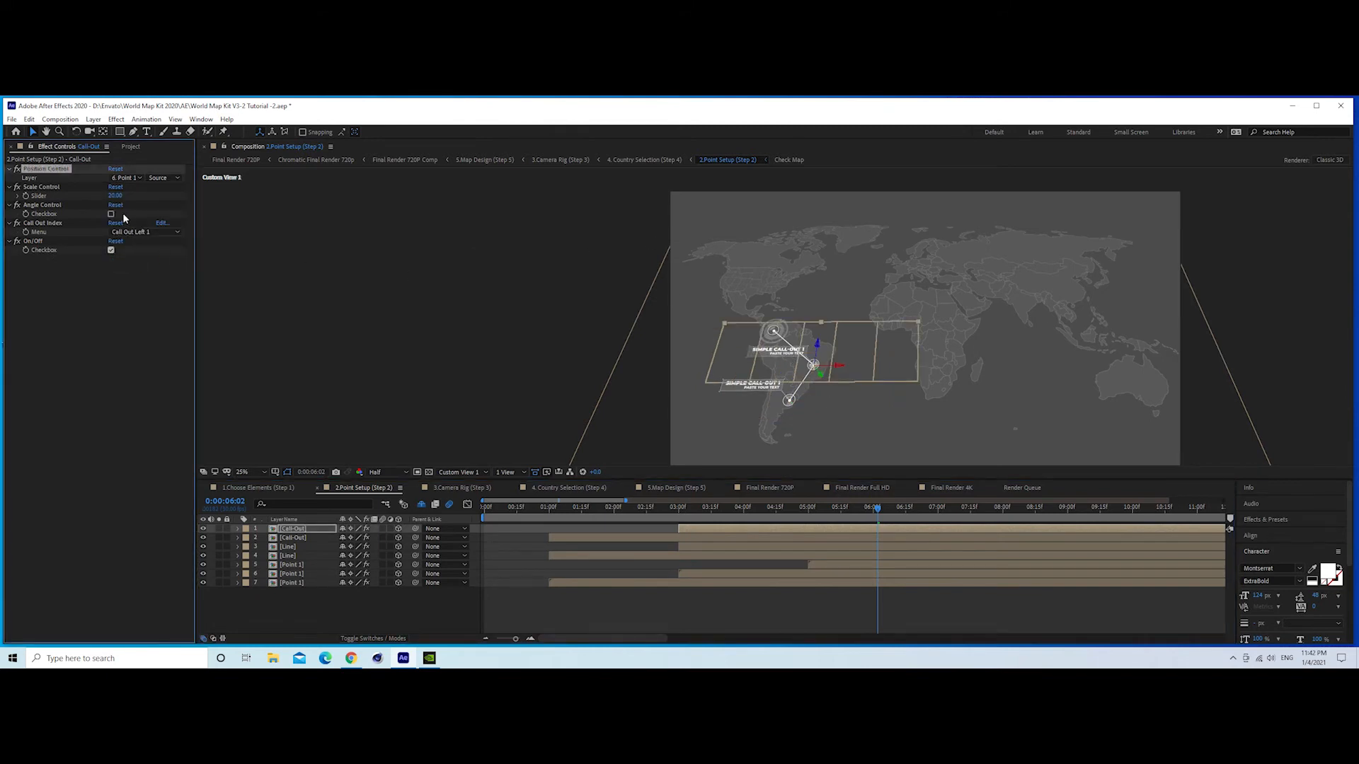
{"action": "left_click", "coordinate": [141, 232]}
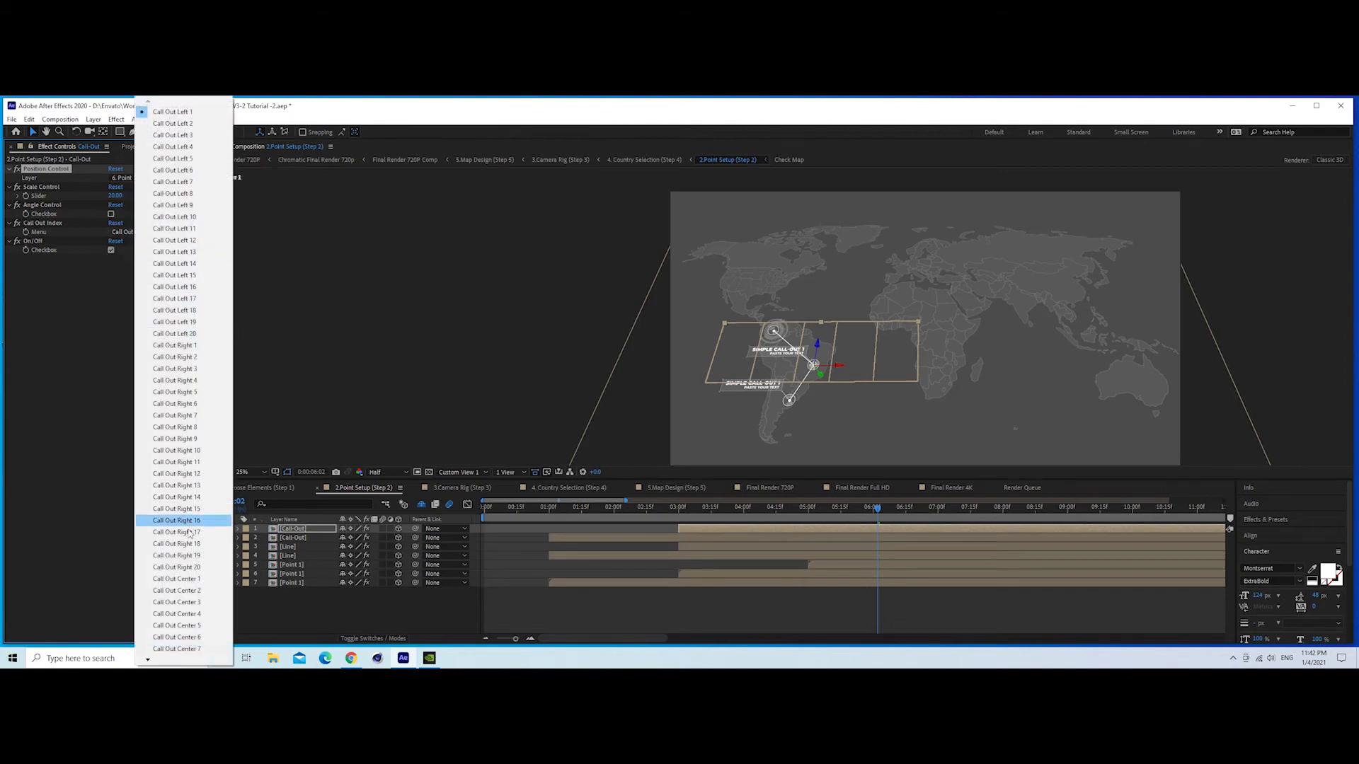
{"action": "left_click", "coordinate": [188, 580]}
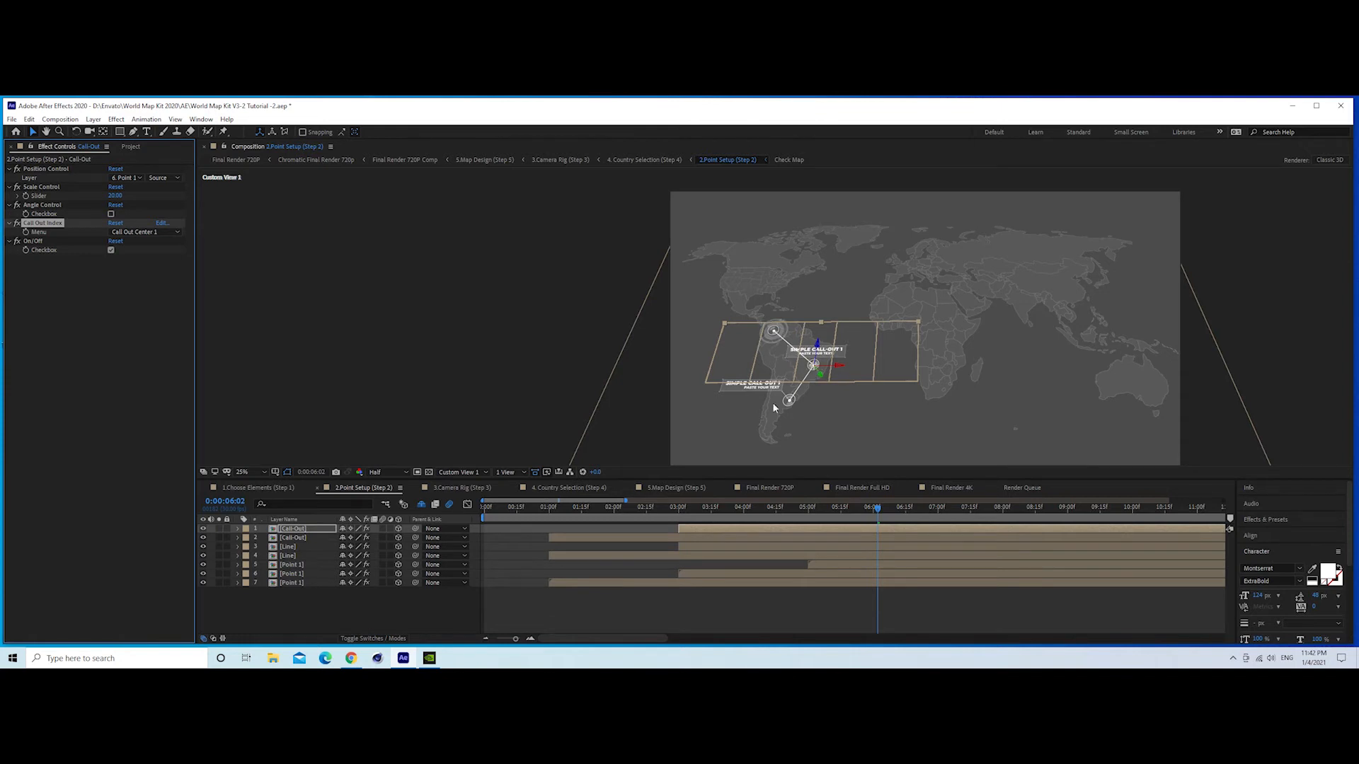
- Duplicate the second Call-Out layer and make the copy start at 5 seconds
{"action": "left_click", "coordinate": [692, 530]}
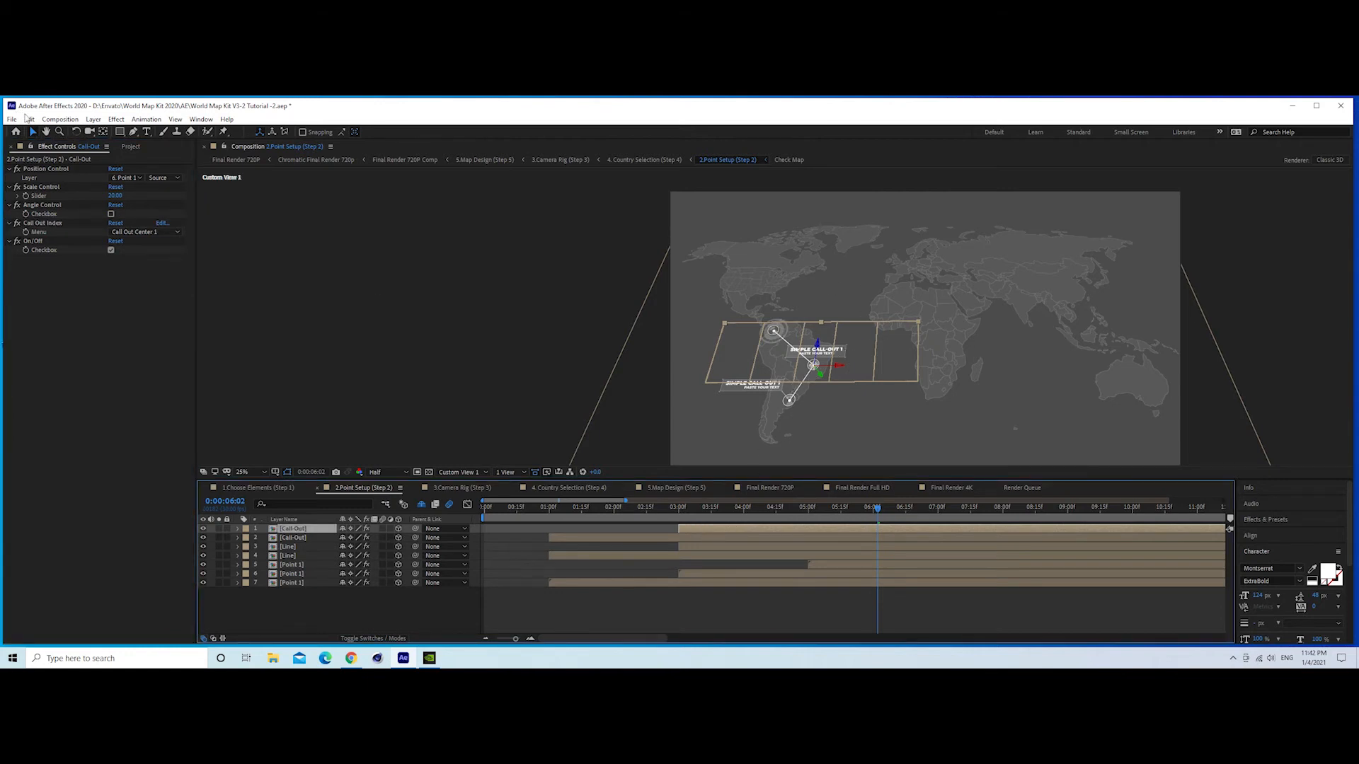
{"action": "left_click", "coordinate": [29, 119]}
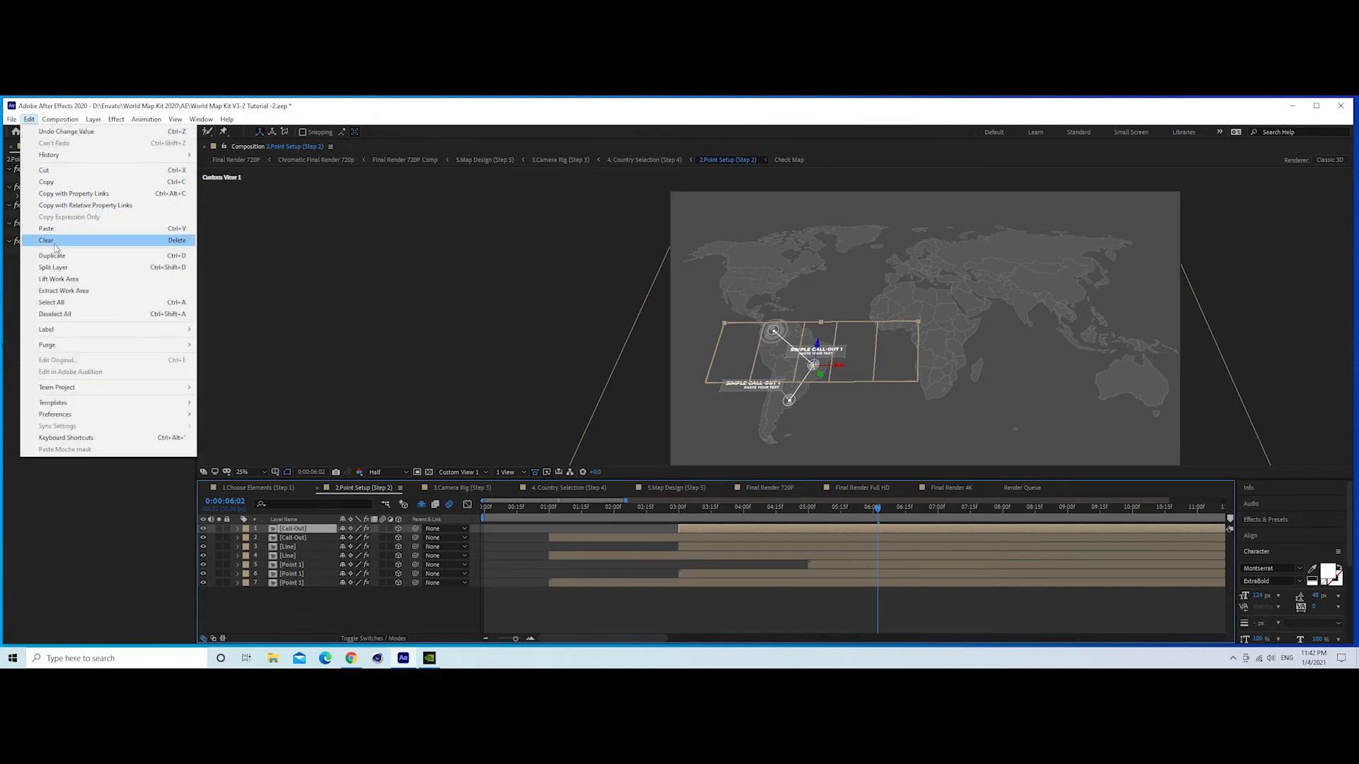
{"action": "left_click", "coordinate": [52, 256]}
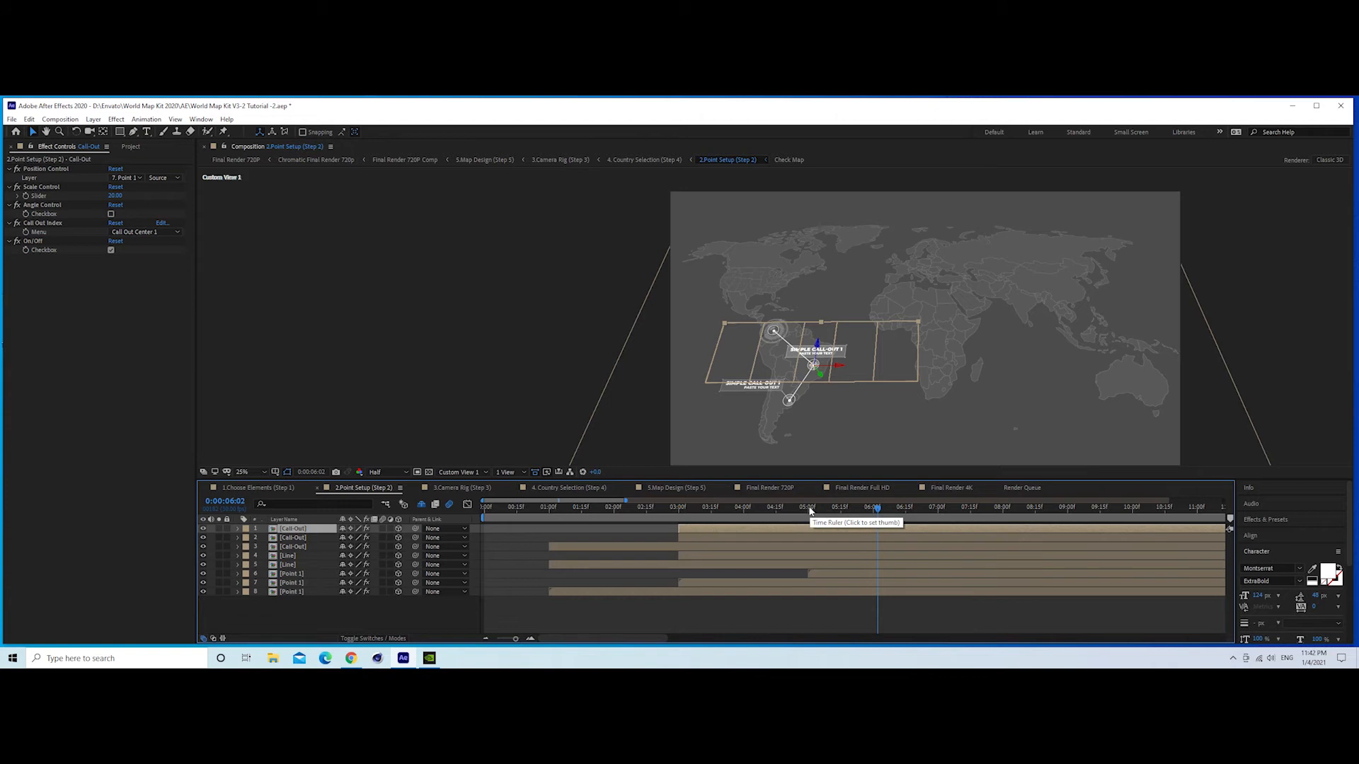
{"action": "left_click", "coordinate": [810, 511]}
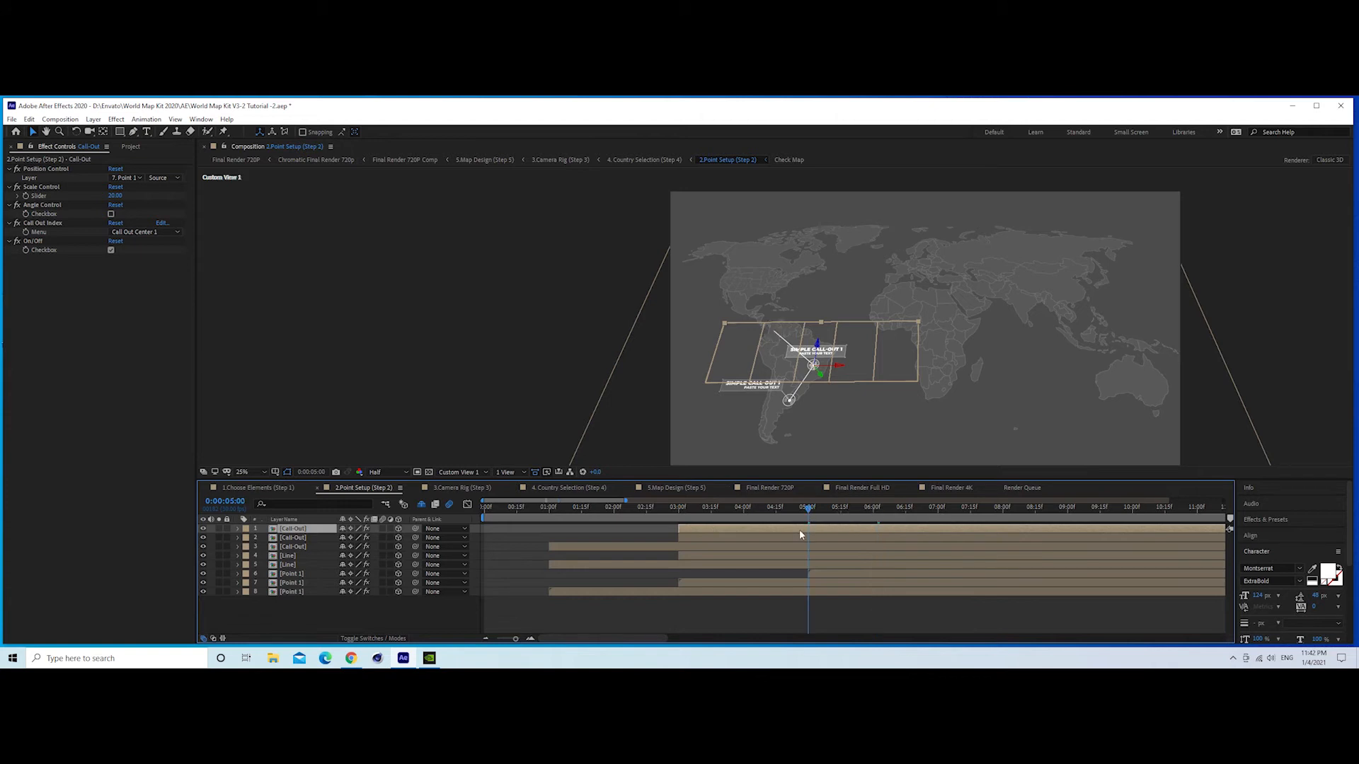
{"action": "key", "text": "alt+bracketleft"}
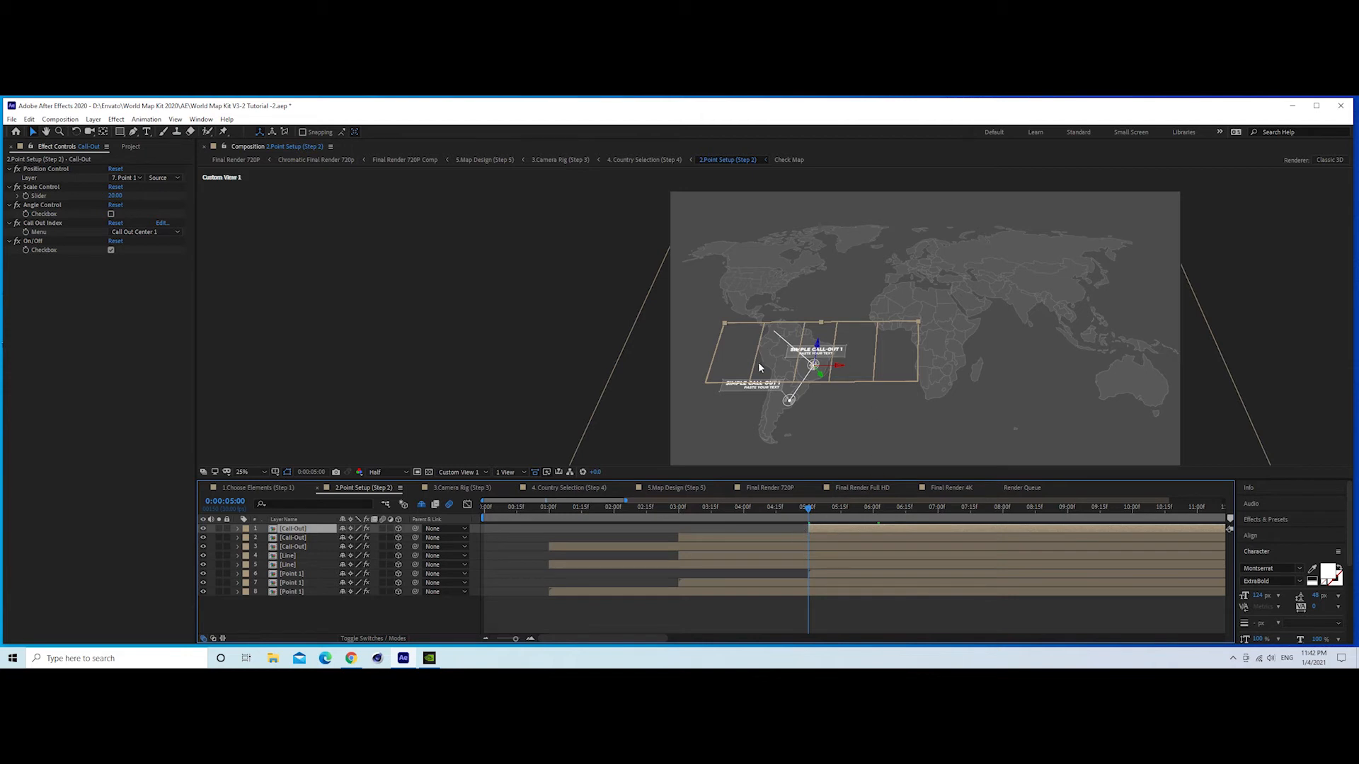
- Attach the third call-out to the Point 1 layer numbered 6 and set its Call Out Index to Call Out Right 1
{"action": "left_click", "coordinate": [932, 510]}
{"action": "left_click", "coordinate": [134, 178]}
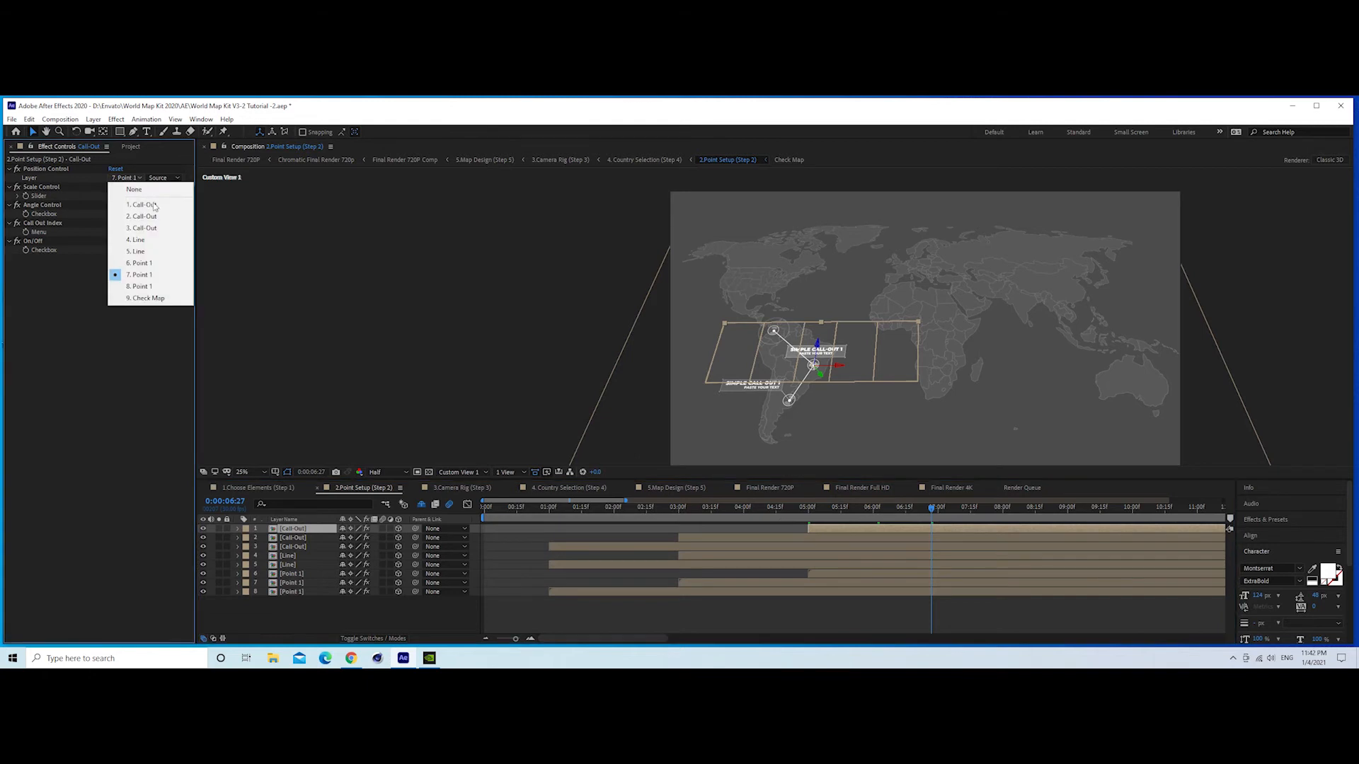
{"action": "left_click", "coordinate": [140, 263]}
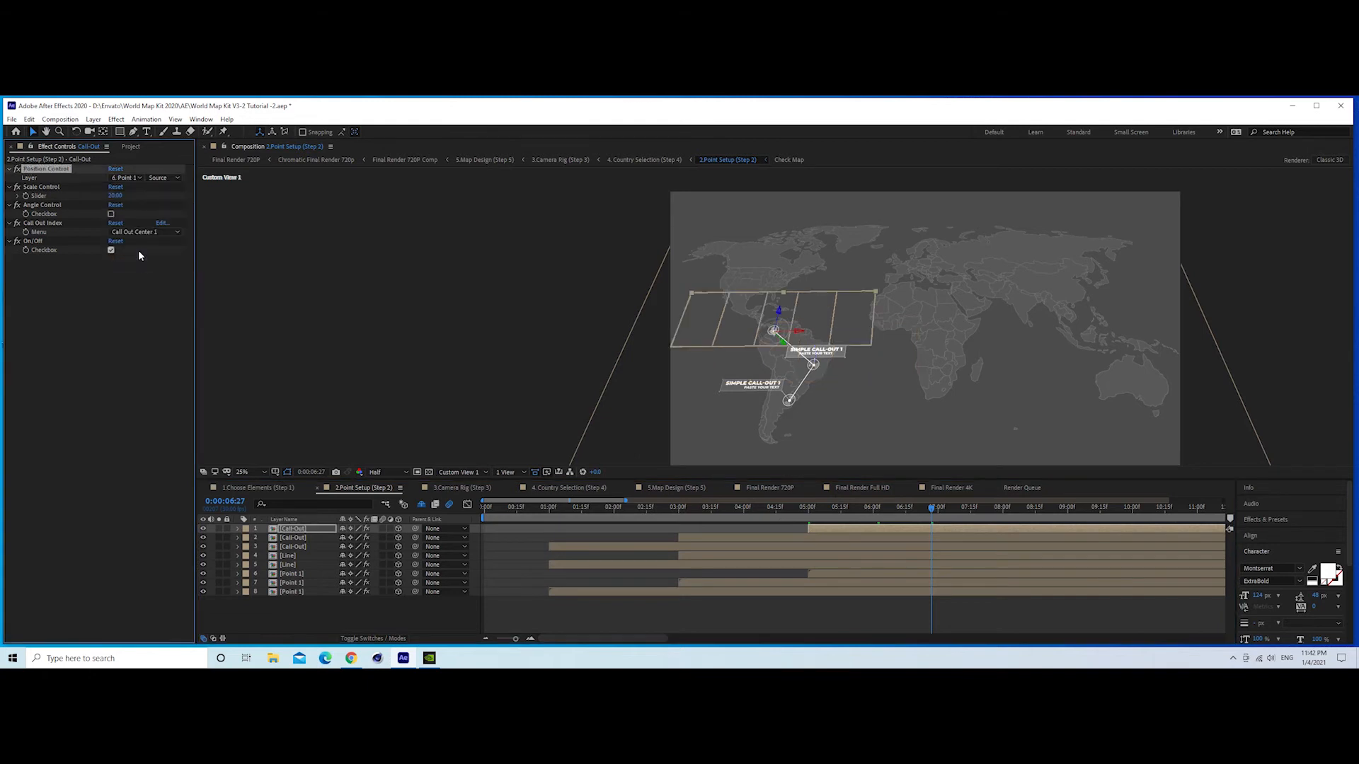
{"action": "left_click", "coordinate": [149, 232]}
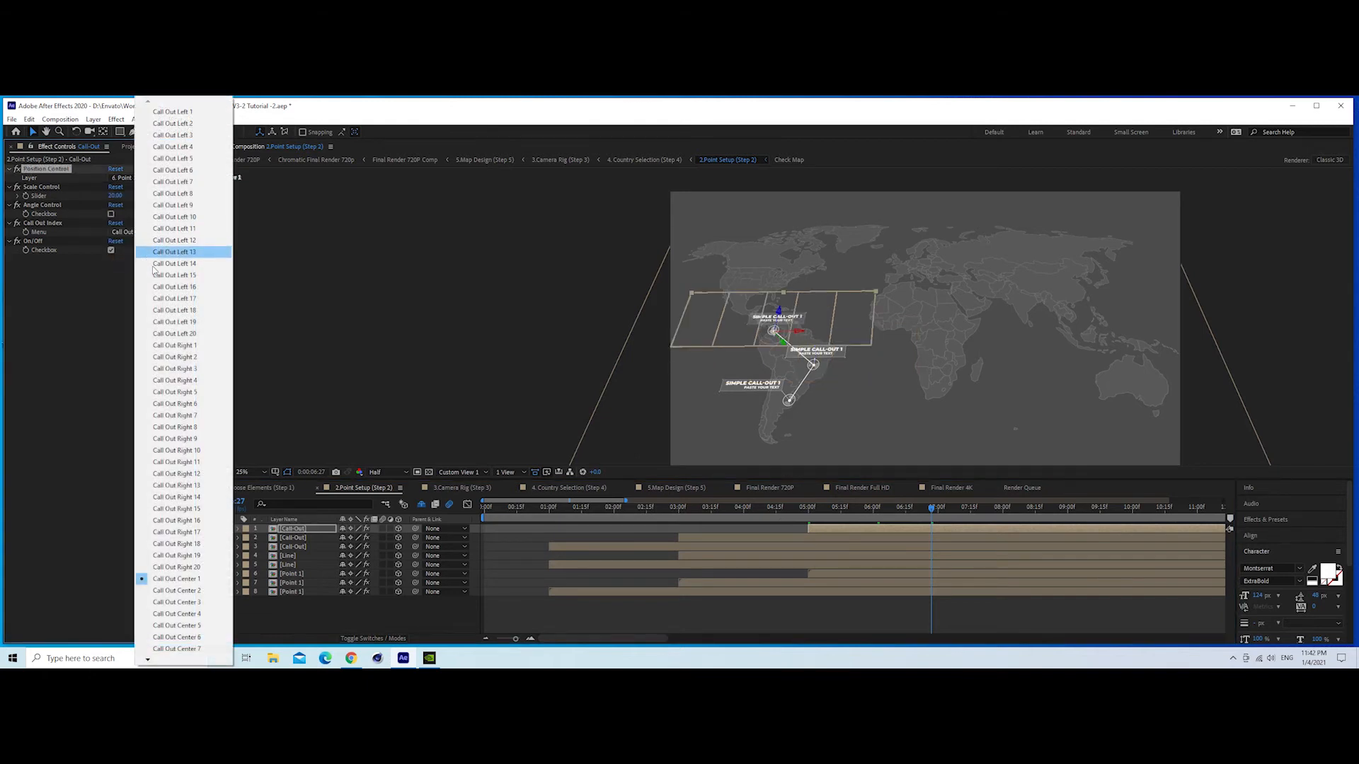
{"action": "left_click", "coordinate": [180, 347]}
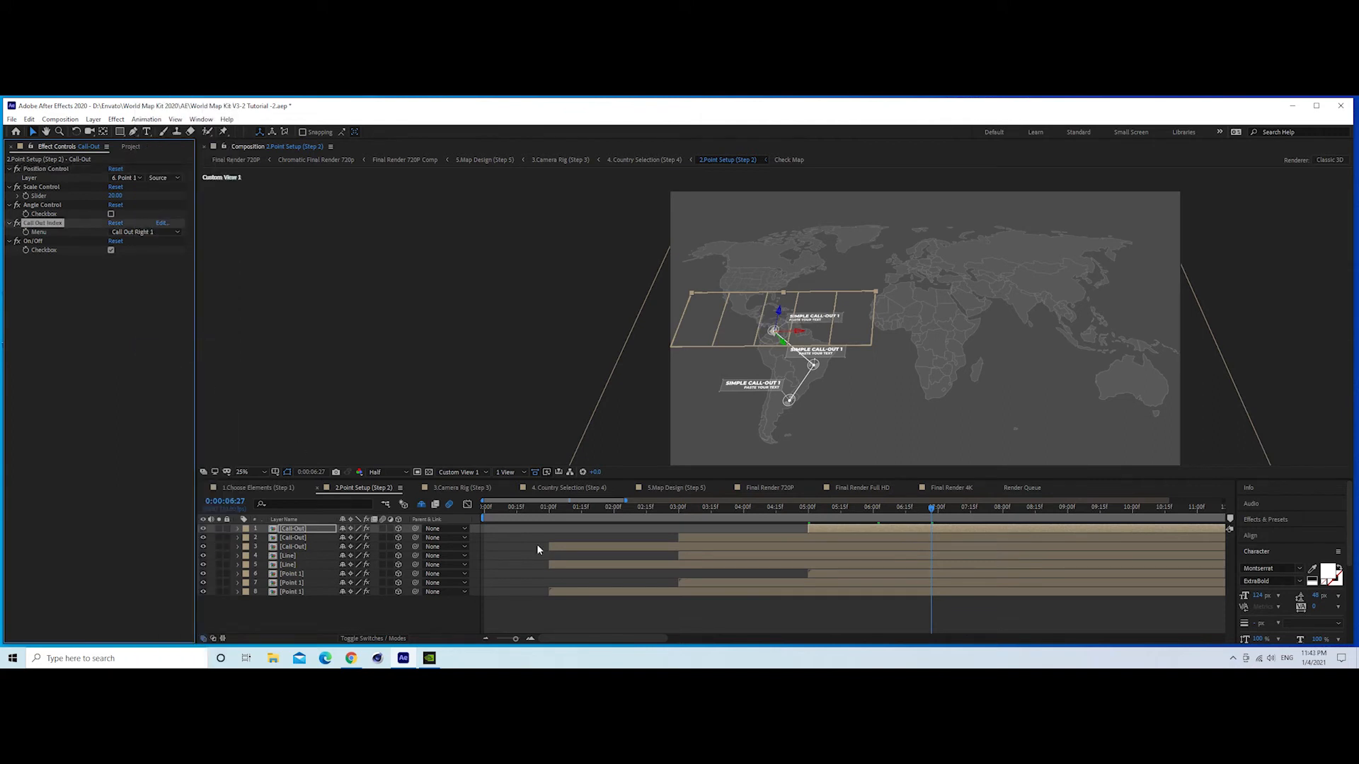
{"action": "left_click", "coordinate": [682, 618]}
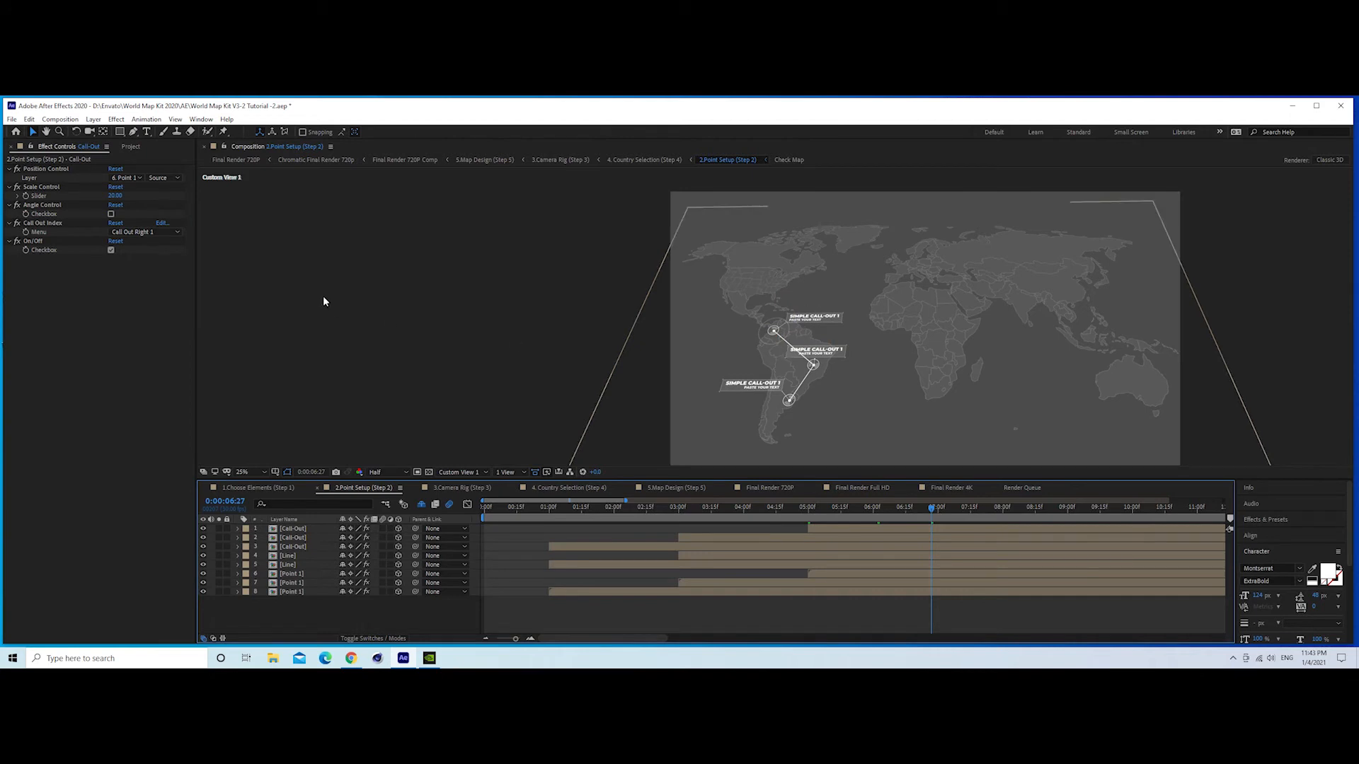
- Set the third call-out's Call Out Index to Call Out Center 2
{"action": "left_click", "coordinate": [172, 233]}
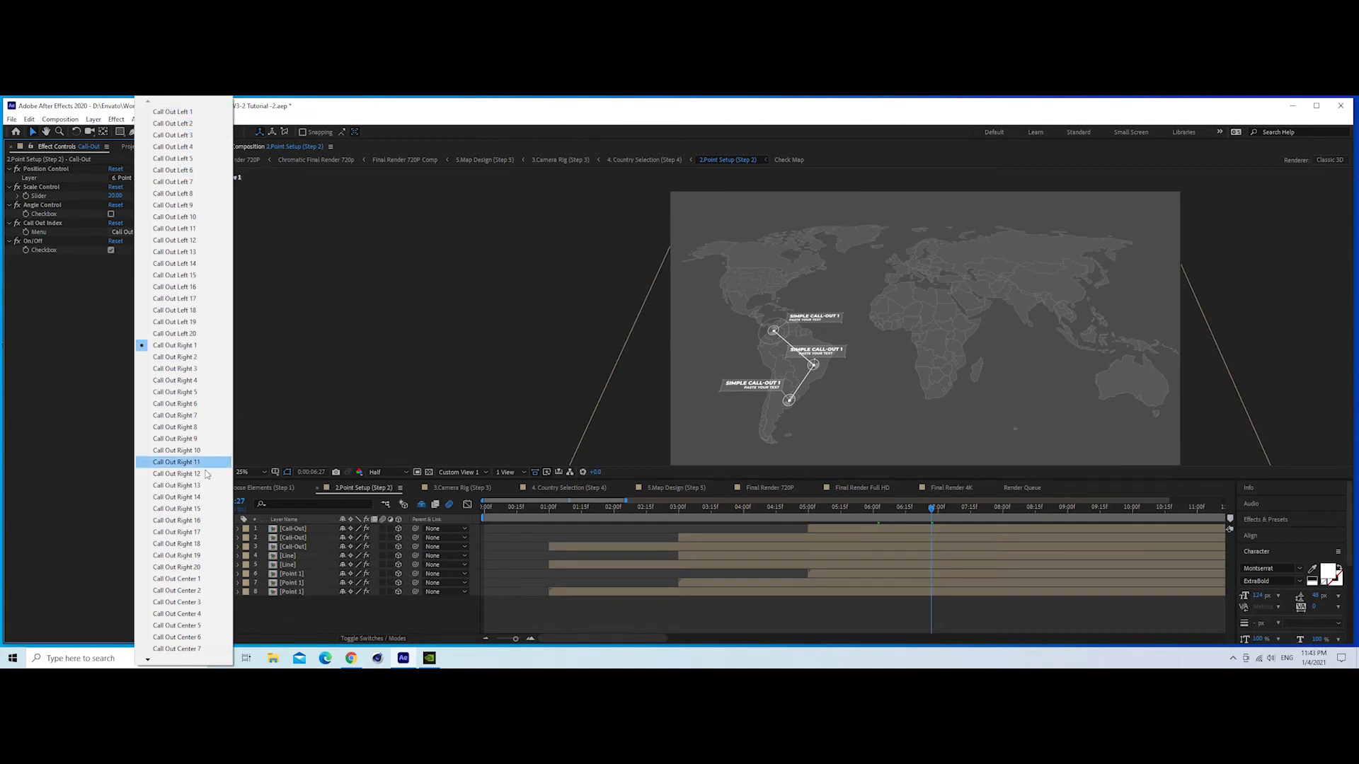
{"action": "left_click", "coordinate": [192, 592]}
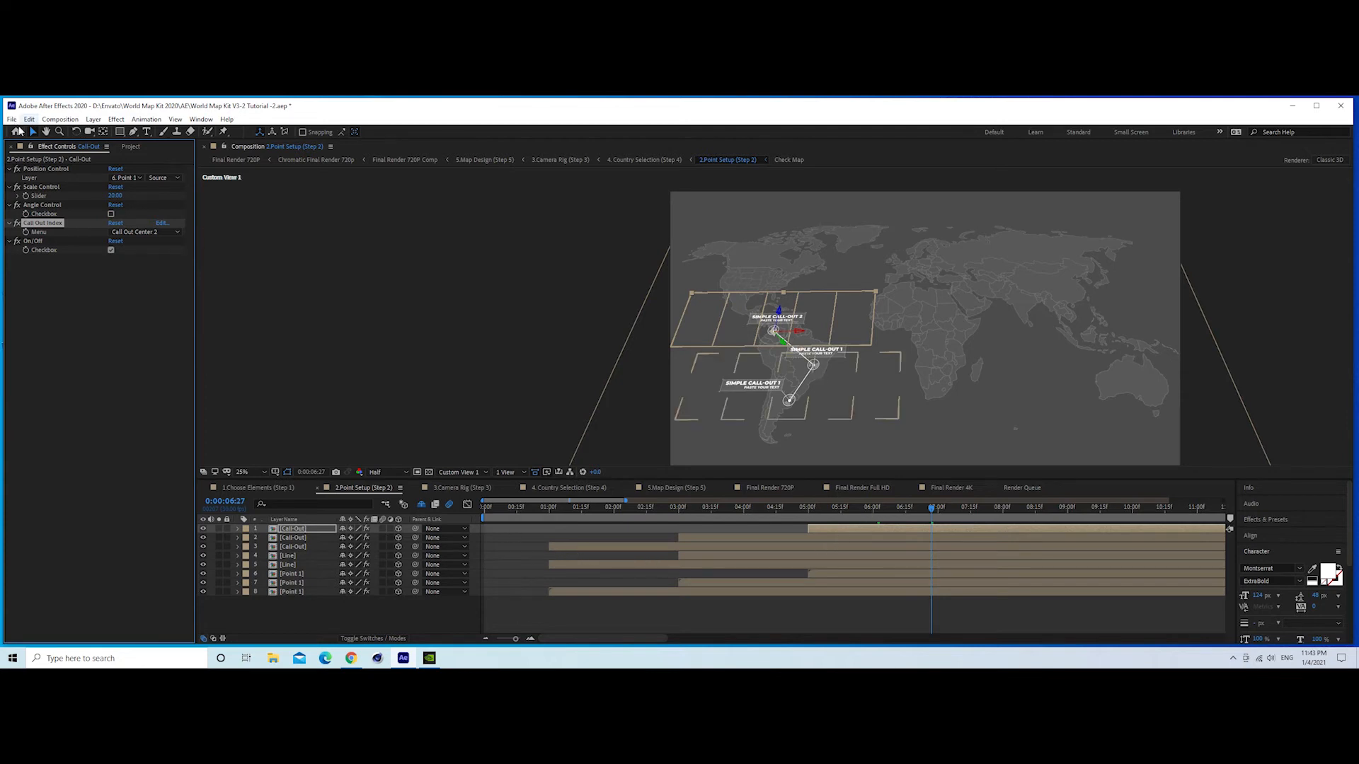
- Open the Call Out Left 1 placeholder composition and change its title line to YOUR TEXT 1
{"action": "left_click", "coordinate": [127, 147]}
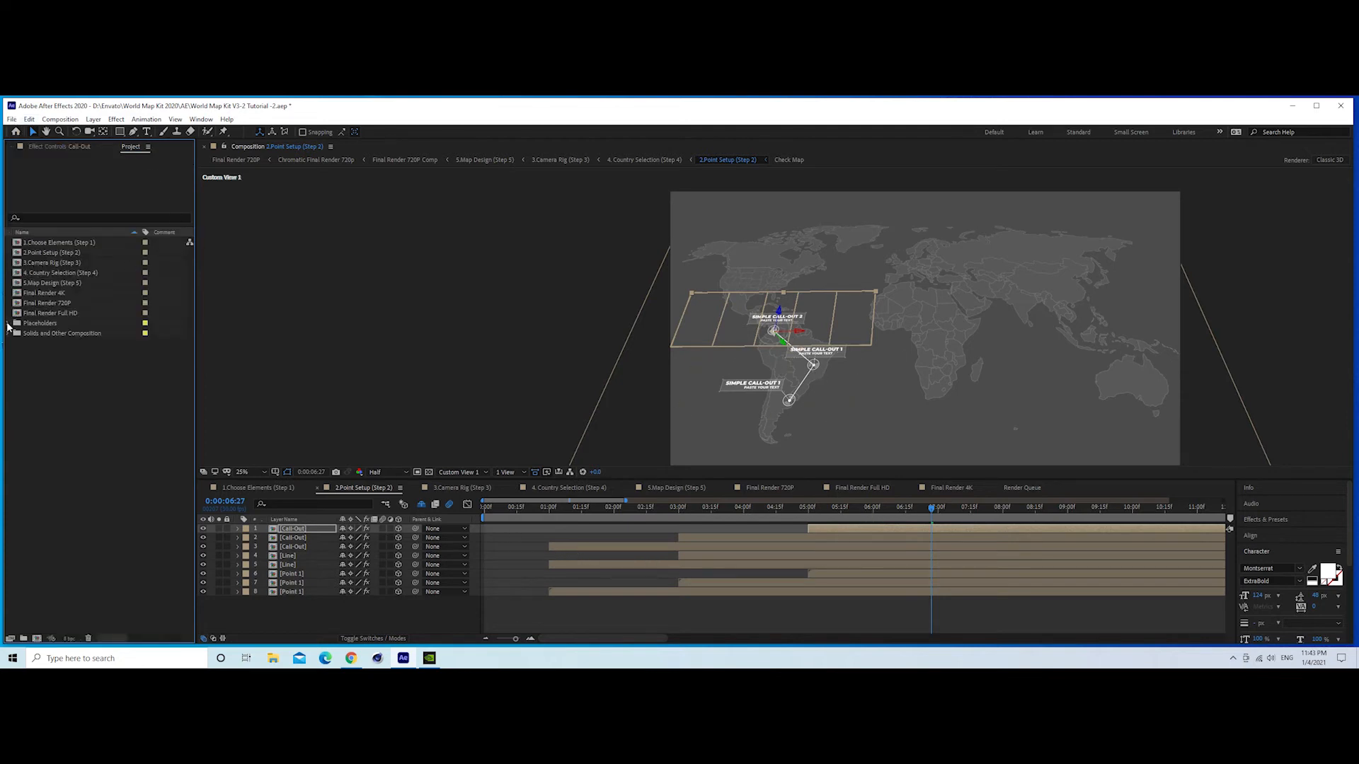
{"action": "left_click", "coordinate": [9, 324]}
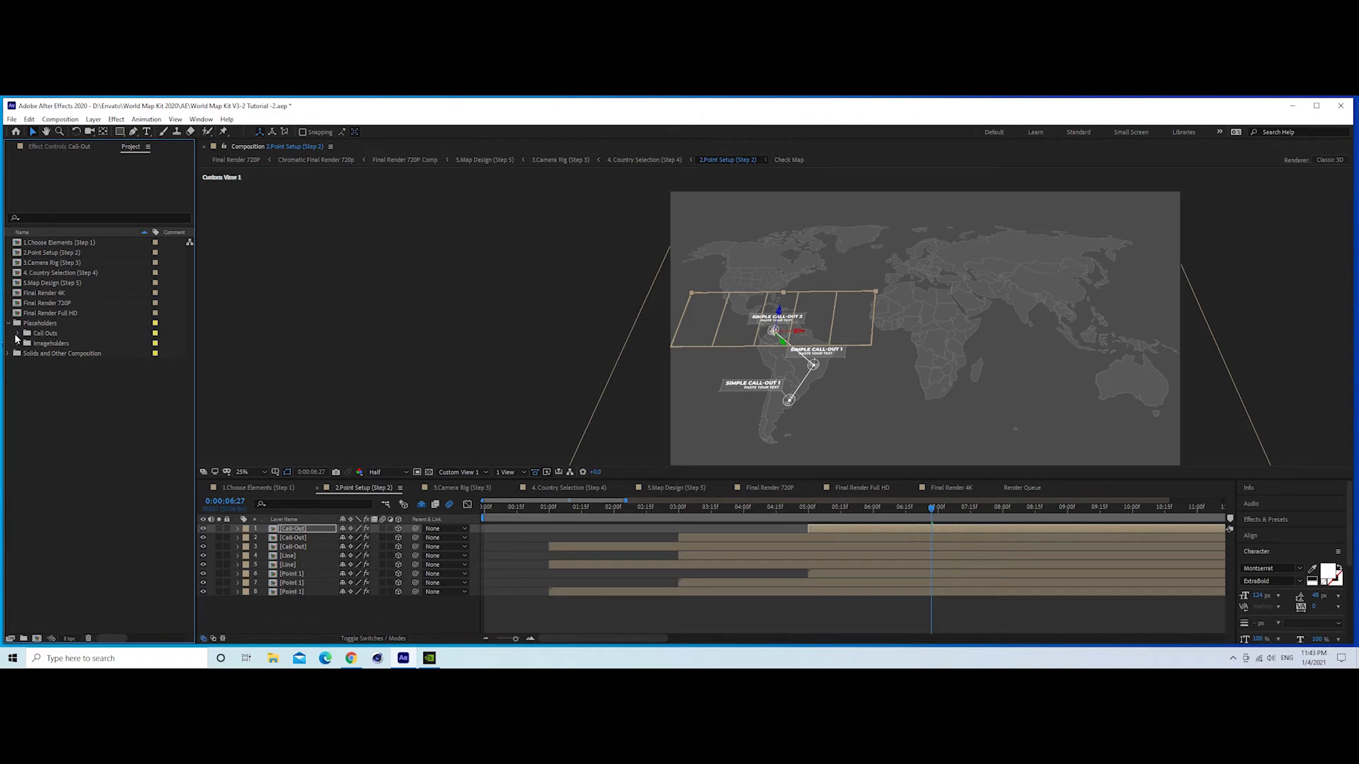
{"action": "left_click", "coordinate": [18, 334]}
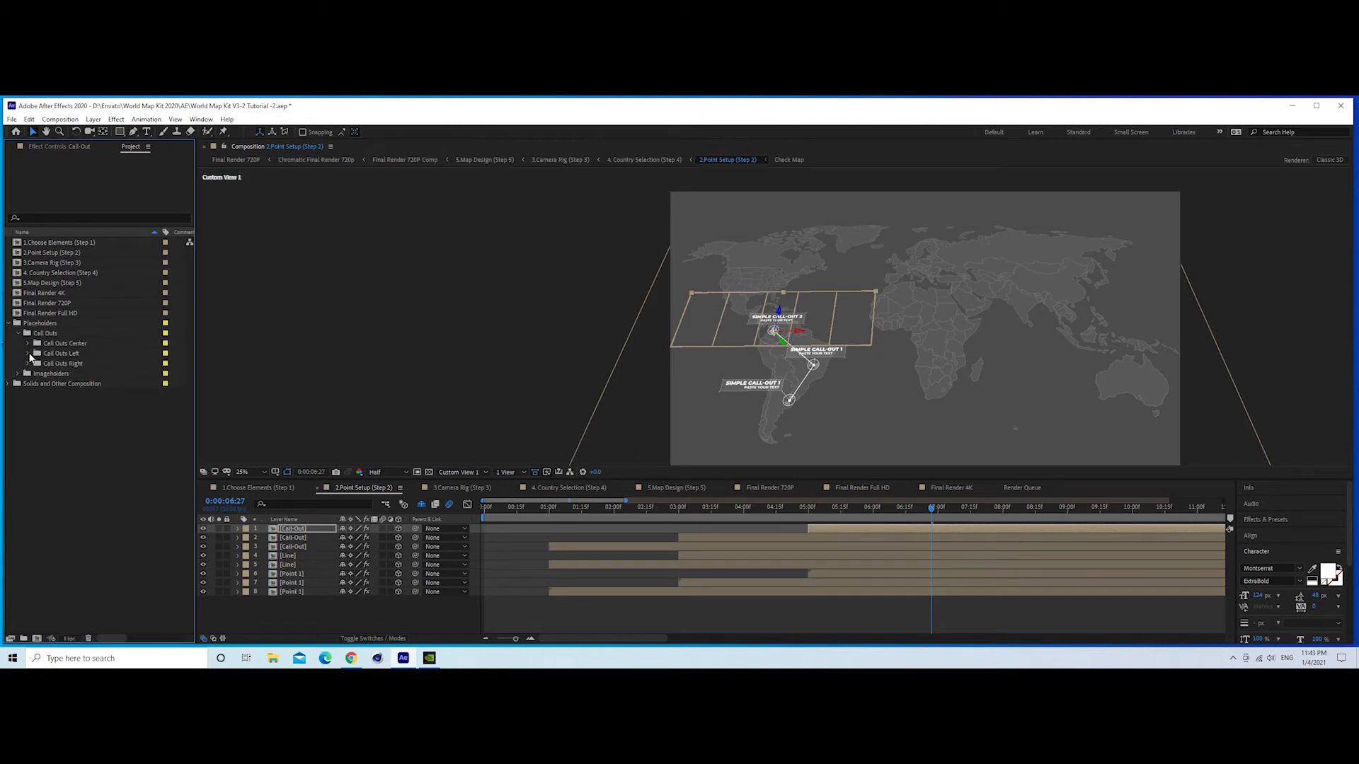
{"action": "left_click", "coordinate": [29, 354]}
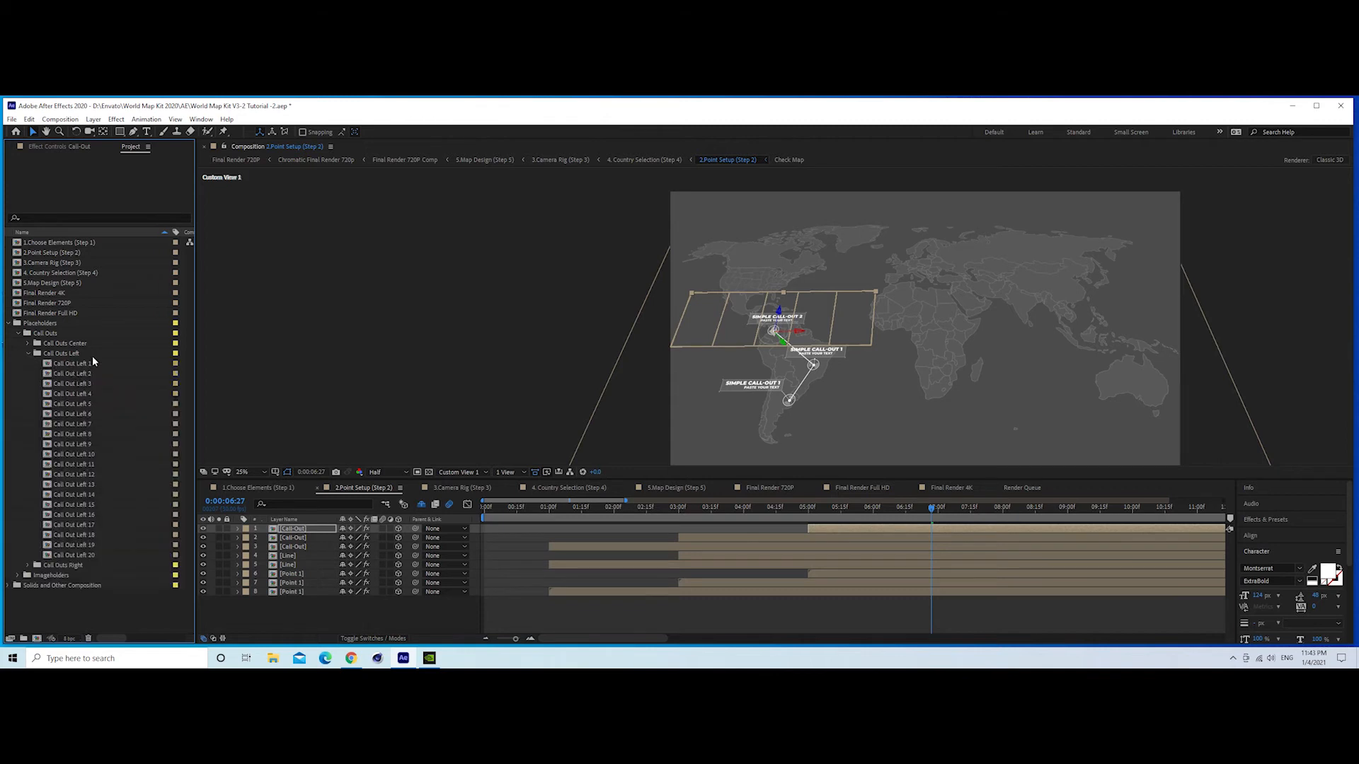
{"action": "double_click", "coordinate": [78, 363]}
{"action": "left_click_drag", "start_coordinate": [539, 512], "coordinate": [600, 512]}
{"action": "left_click", "coordinate": [145, 131]}
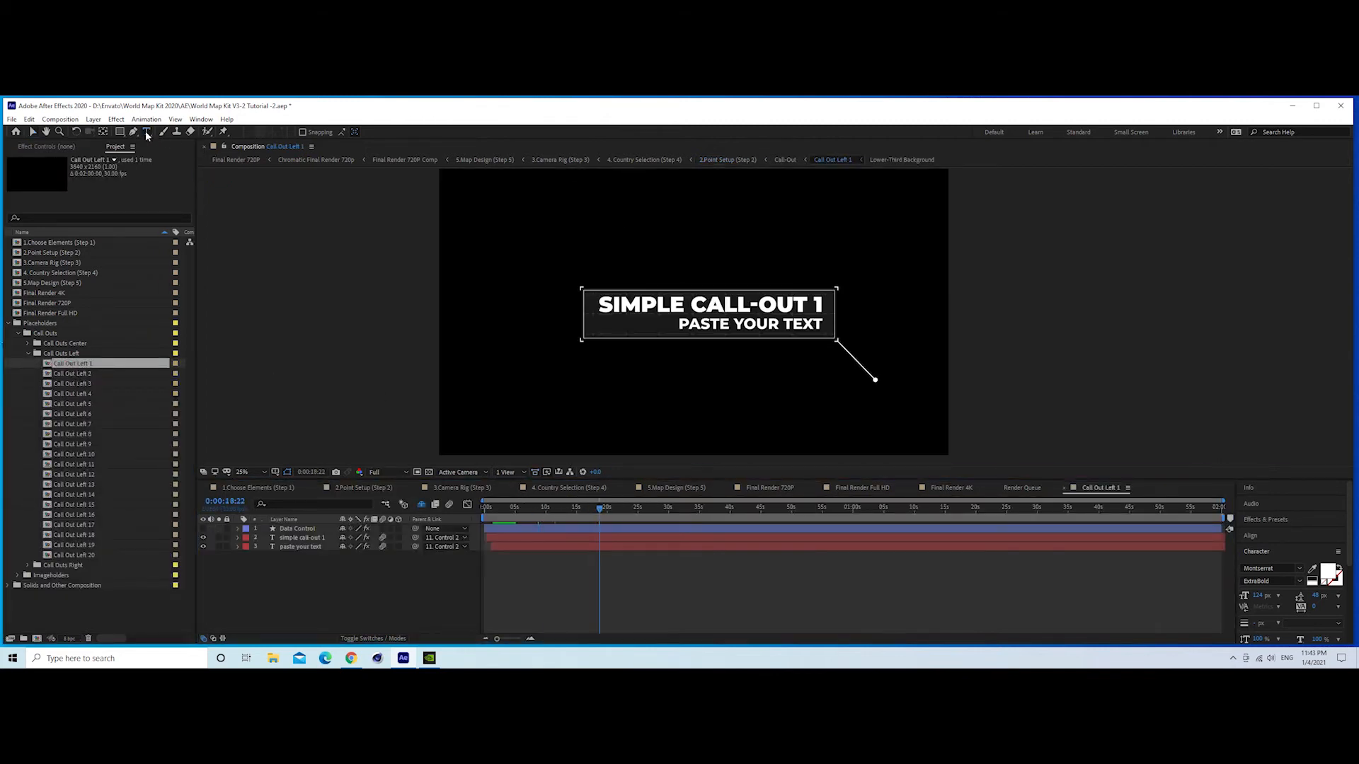
{"action": "left_click_drag", "start_coordinate": [809, 306], "coordinate": [598, 306]}
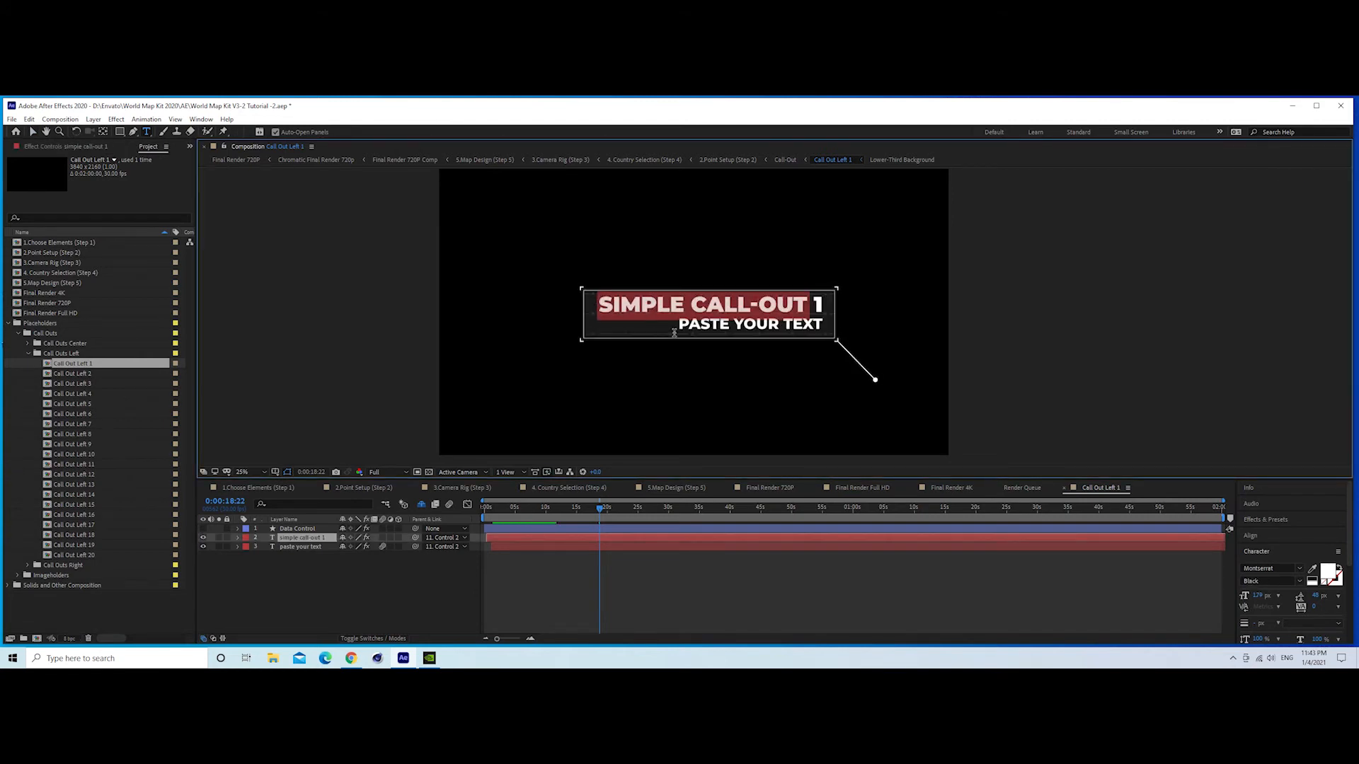
{"action": "type", "text": "YOUR"}
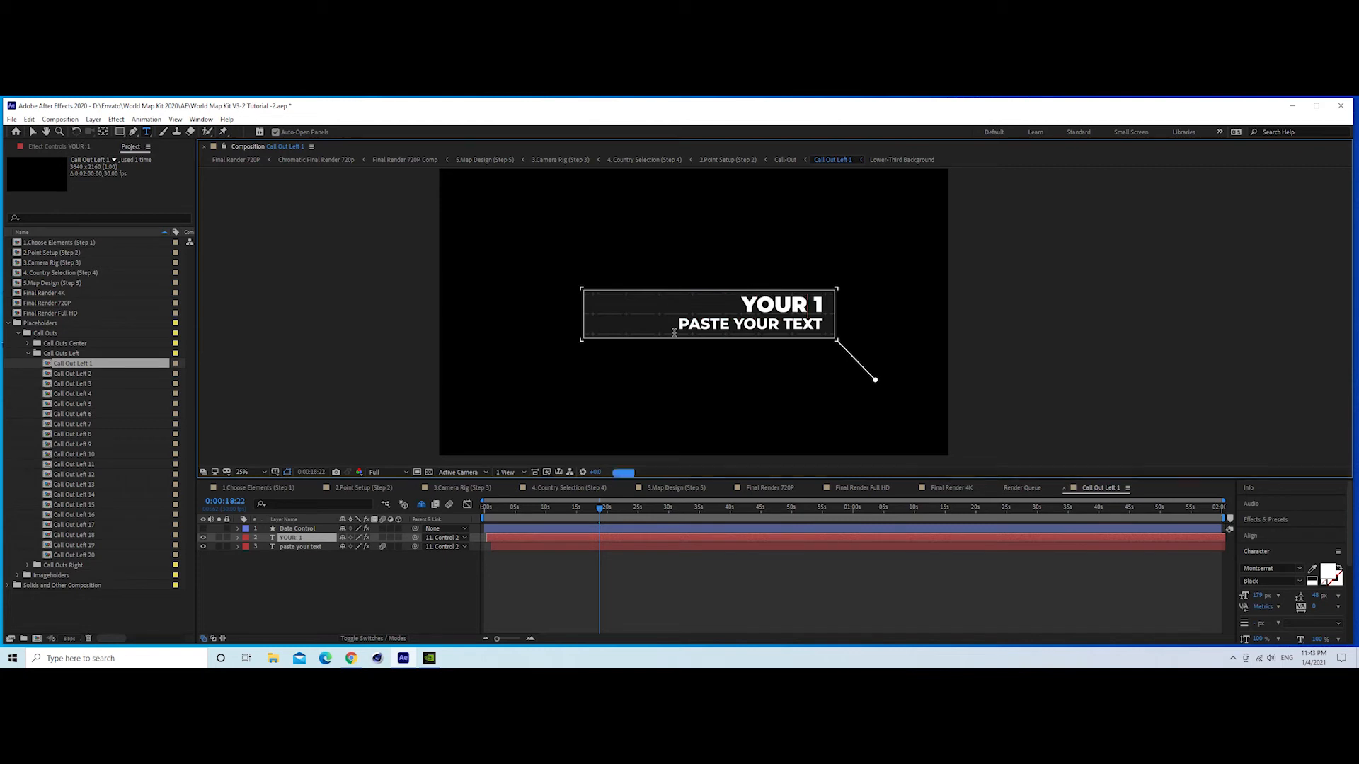
{"action": "type", "text": " TEXT"}
{"action": "left_click", "coordinate": [309, 576]}
- Set the Call-Out Width of Call Out Left 1's Data Control layer to 67 and return to the Point Setup composition
{"action": "left_click", "coordinate": [297, 530]}
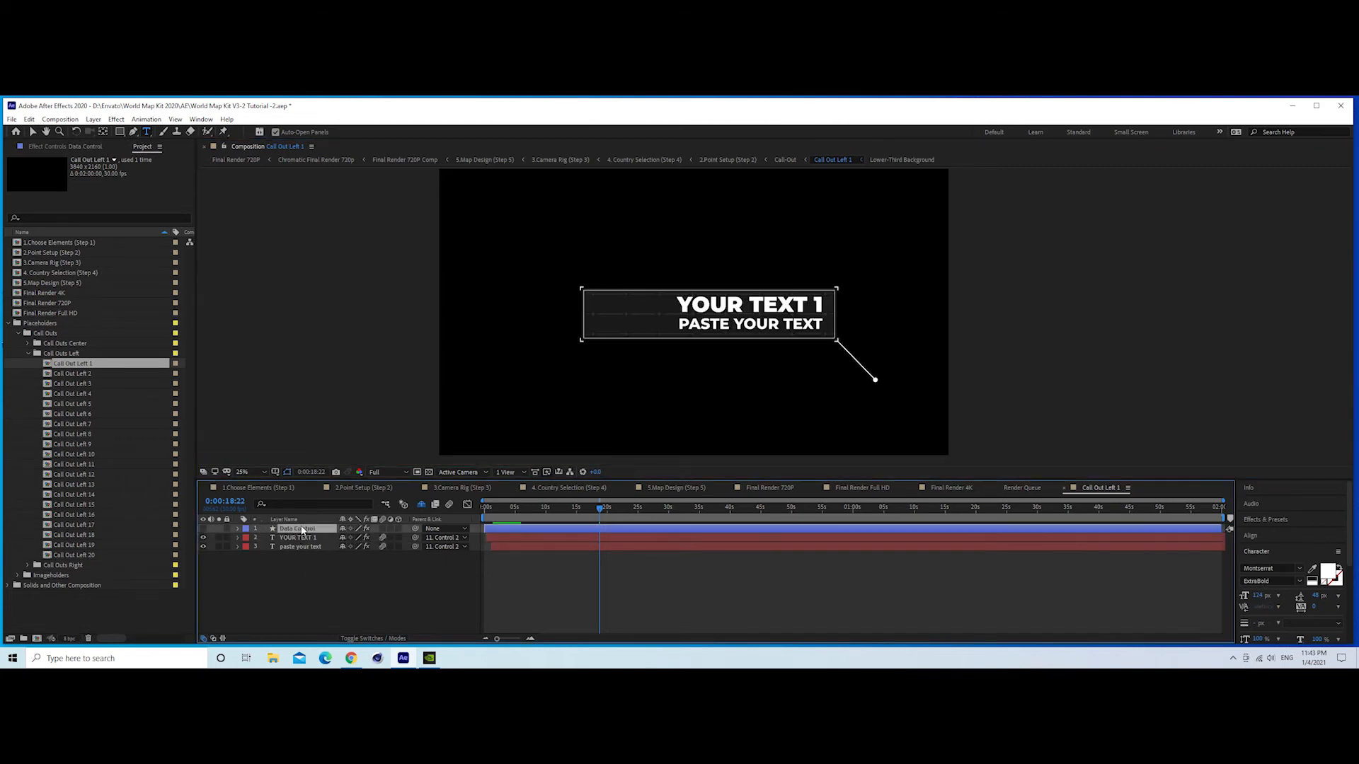
{"action": "left_click", "coordinate": [33, 131]}
{"action": "left_click", "coordinate": [49, 147]}
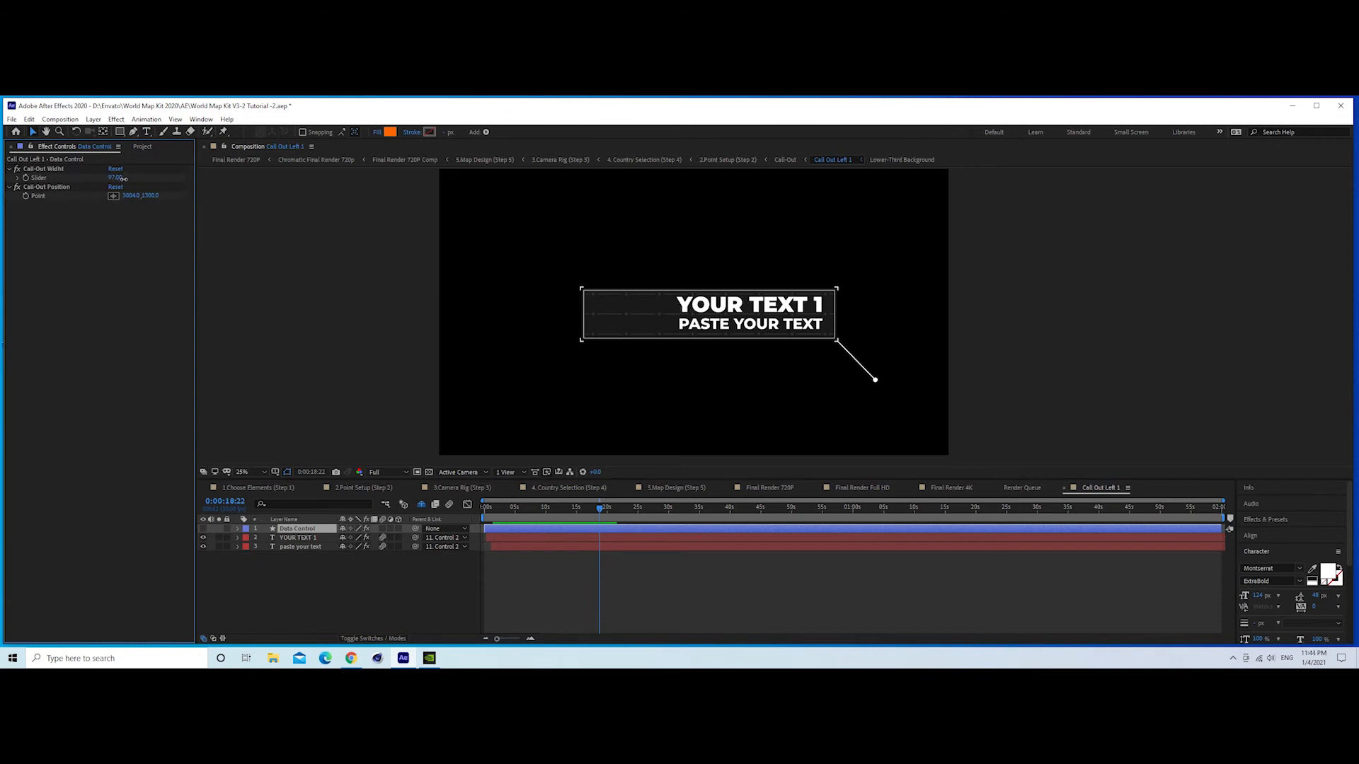
{"action": "left_click_drag", "start_coordinate": [115, 178], "coordinate": [110, 182]}
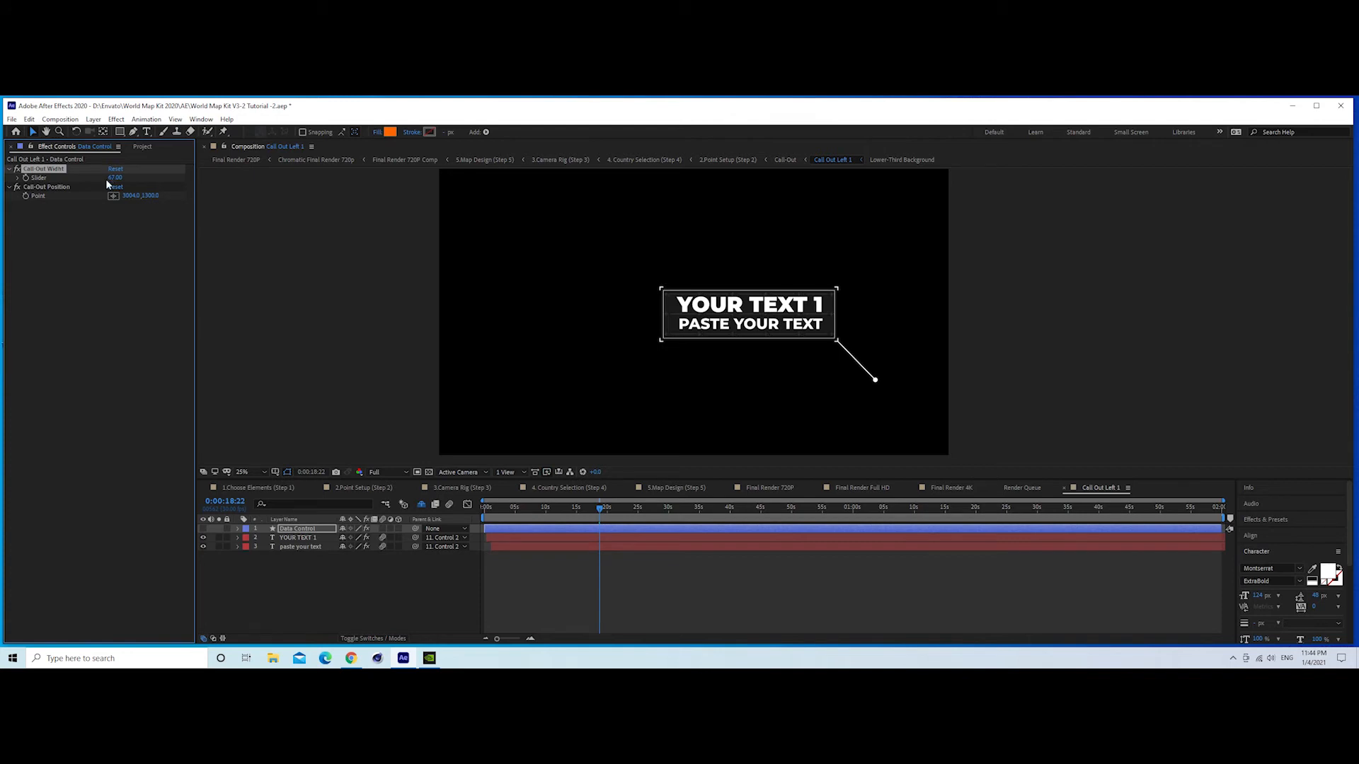
{"action": "left_click", "coordinate": [114, 179]}
{"action": "left_click", "coordinate": [353, 492]}
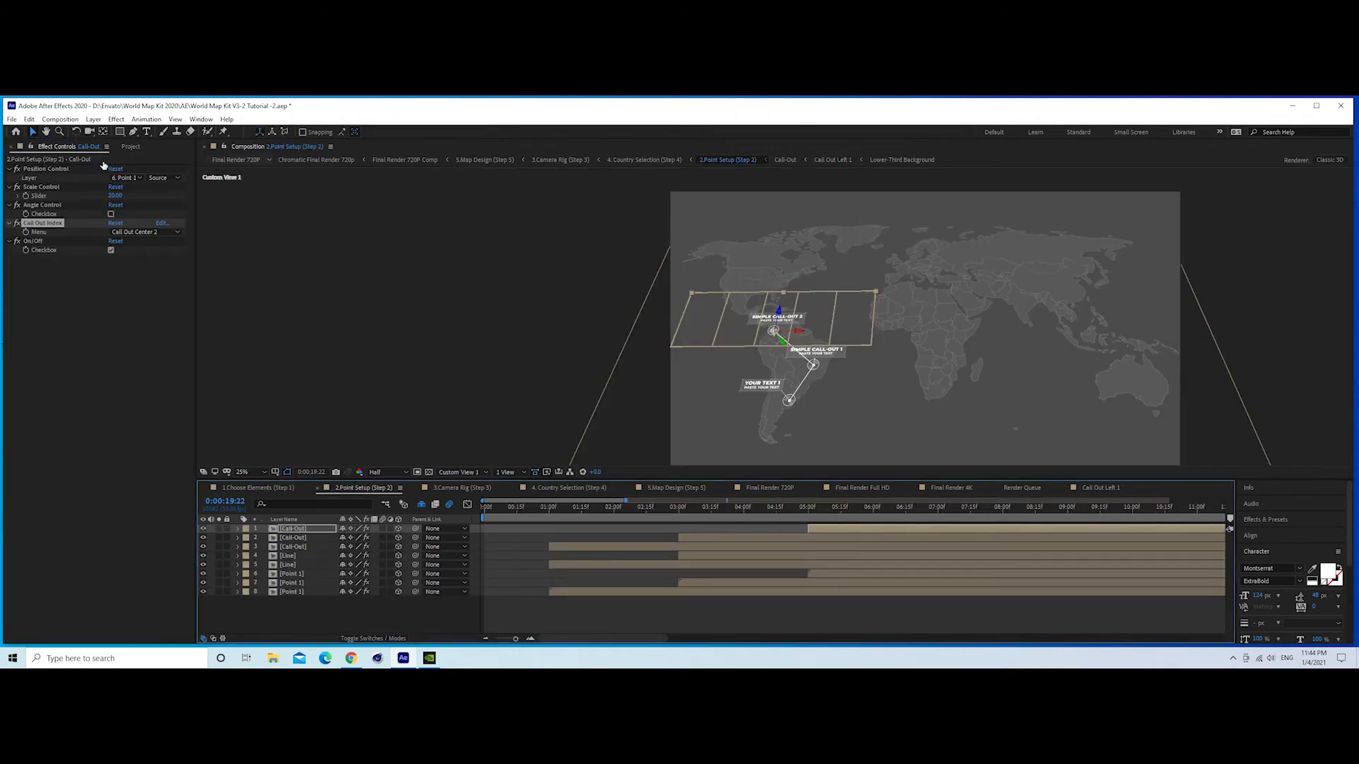
- Open the Call Out Center 1 placeholder composition and change its title line to YOUR TEXT 1
{"action": "left_click", "coordinate": [126, 147]}
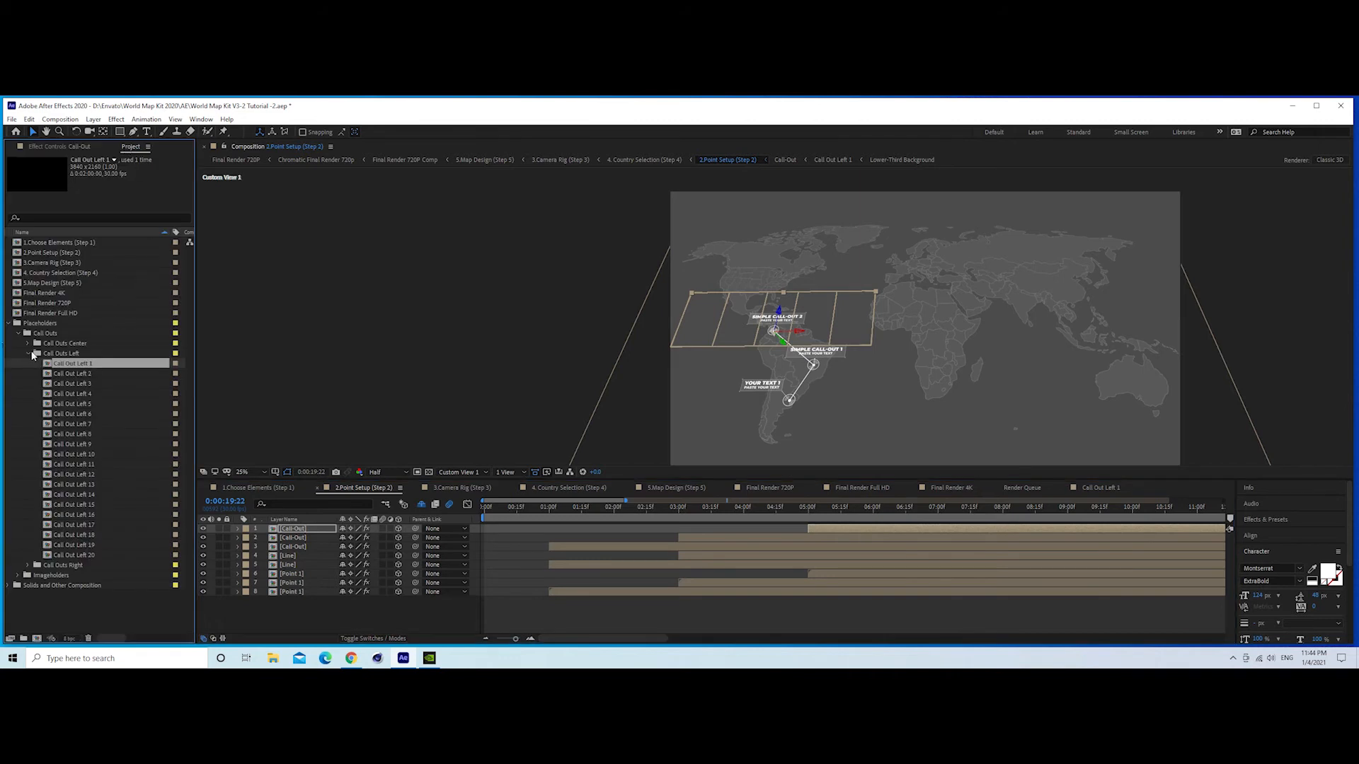
{"action": "left_click", "coordinate": [29, 354]}
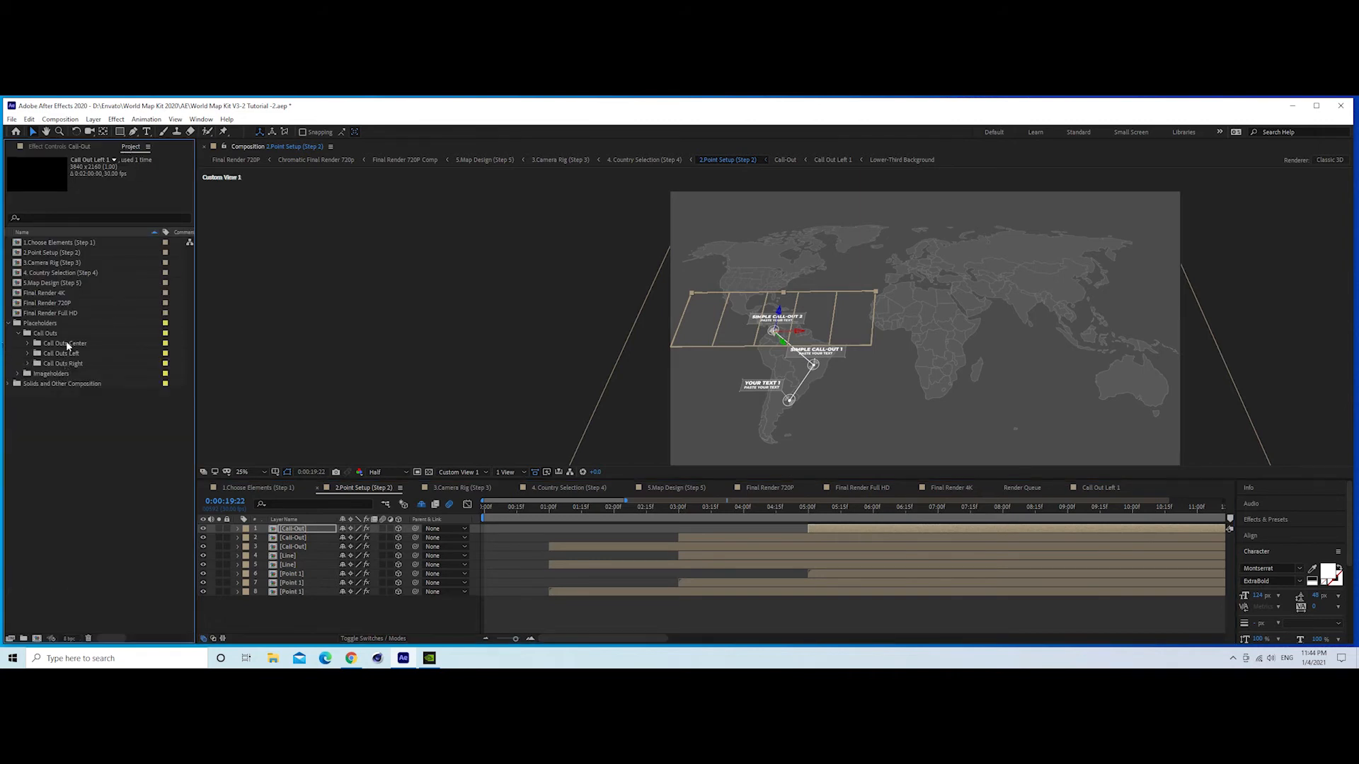
{"action": "left_click", "coordinate": [68, 346]}
{"action": "left_click", "coordinate": [28, 343]}
{"action": "left_click", "coordinate": [100, 354]}
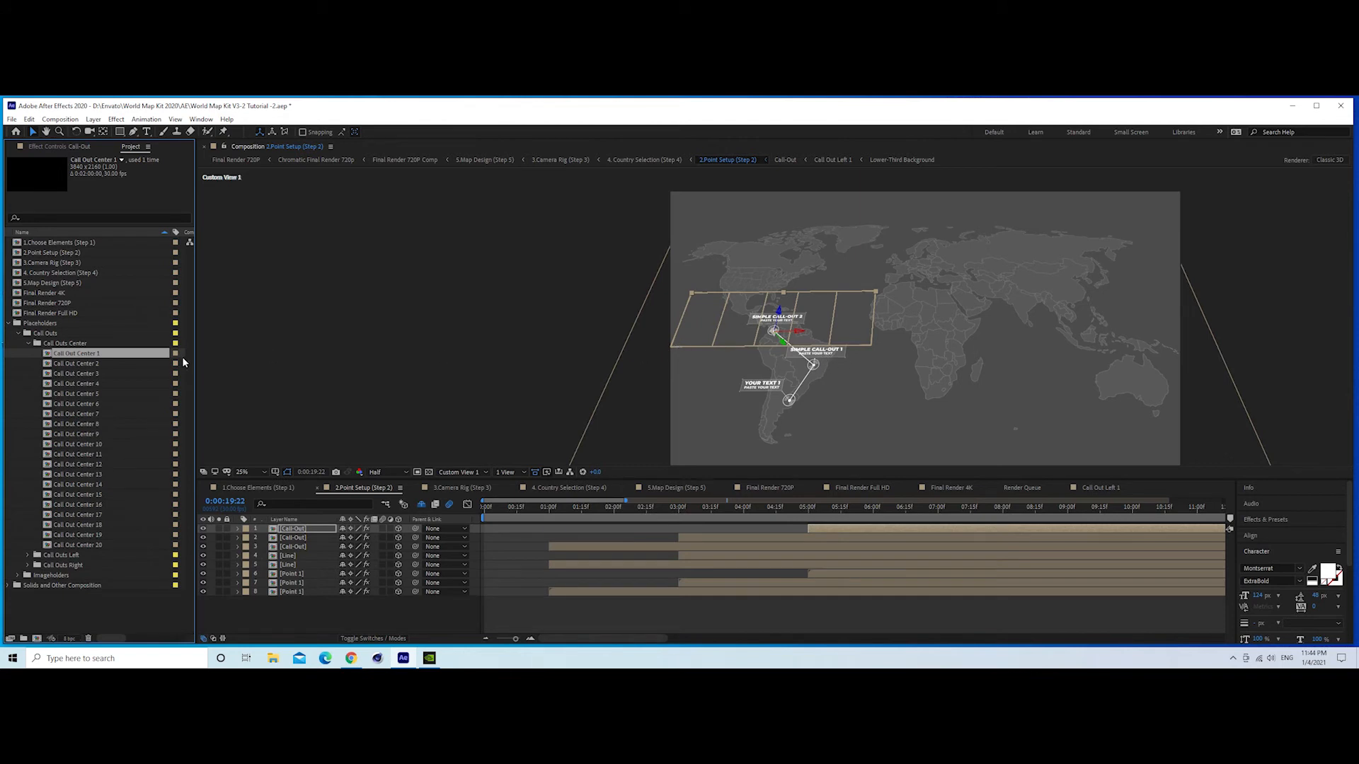
{"action": "double_click", "coordinate": [105, 354]}
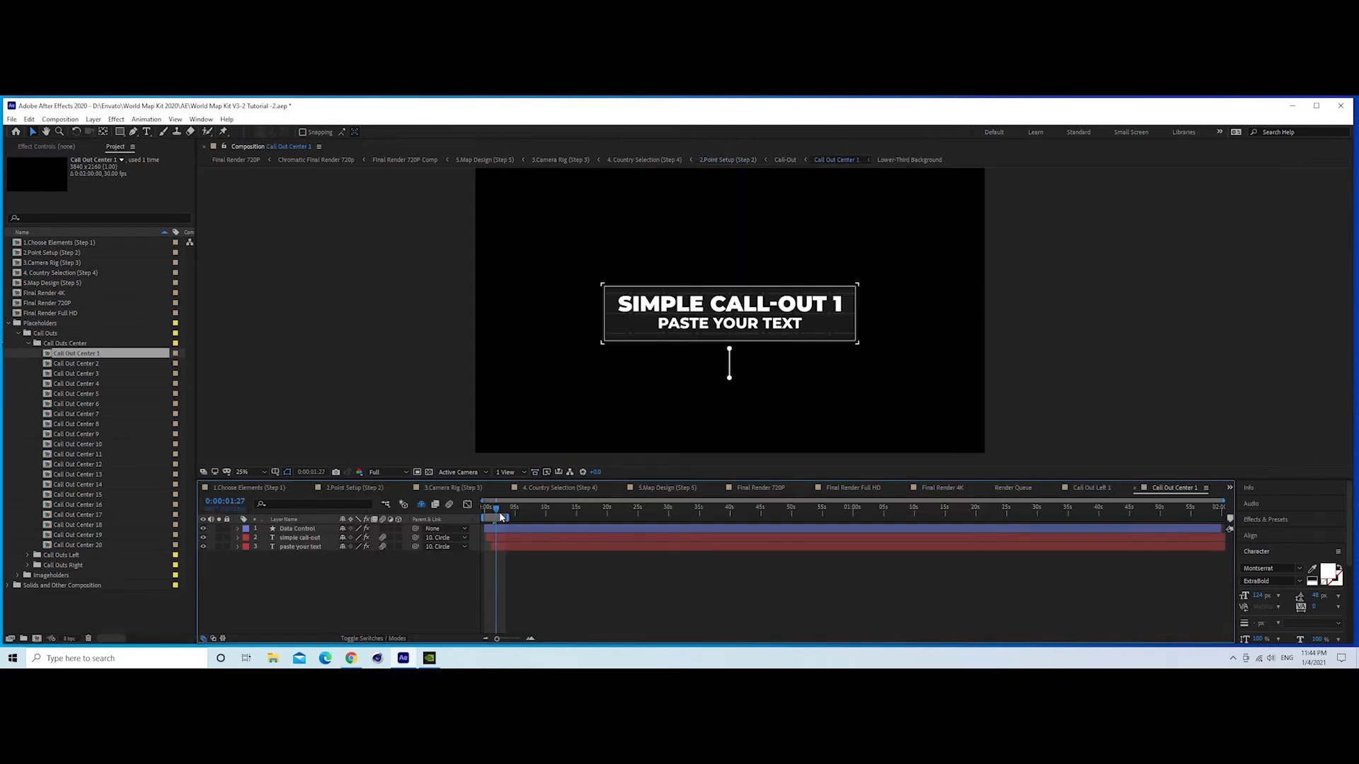
{"action": "left_click_drag", "start_coordinate": [497, 513], "coordinate": [502, 512]}
{"action": "left_click", "coordinate": [147, 132]}
{"action": "left_click", "coordinate": [812, 309]}
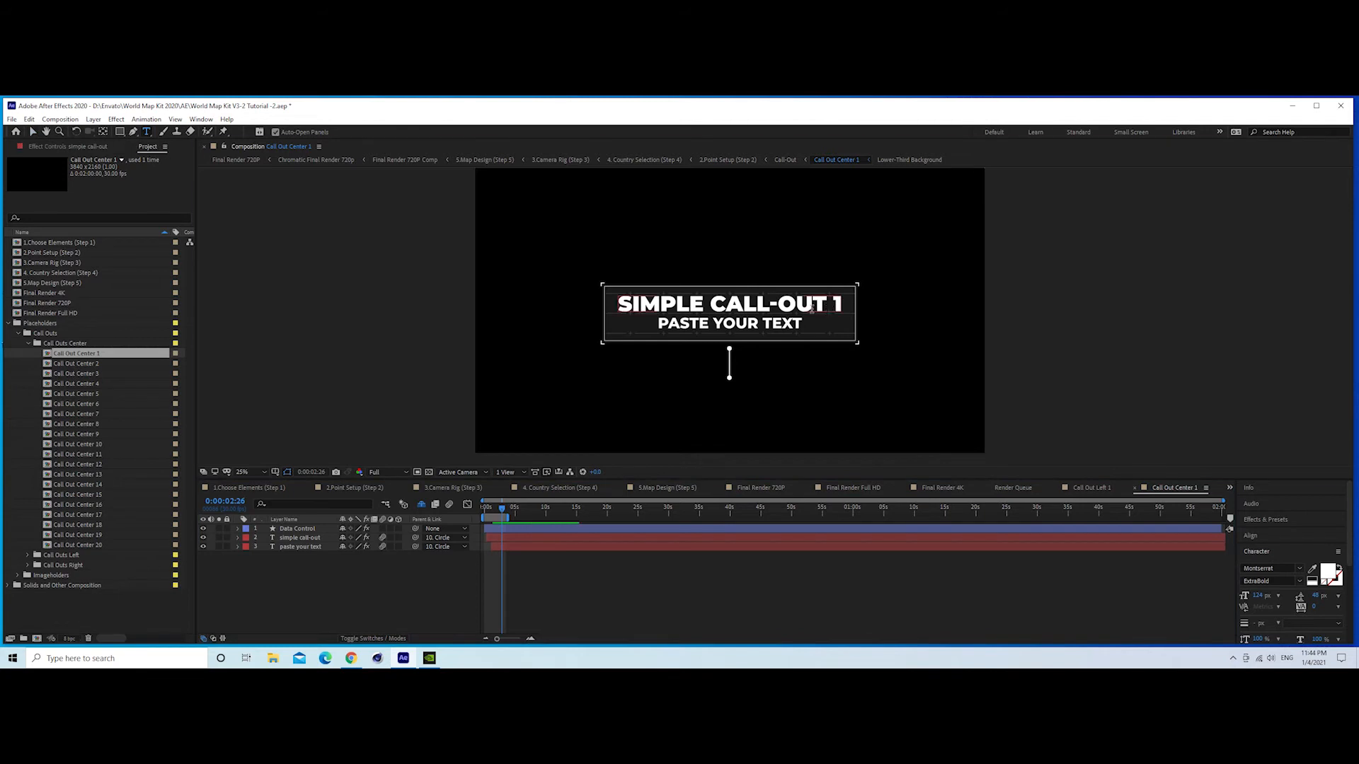
{"action": "left_click_drag", "start_coordinate": [811, 309], "coordinate": [626, 309]}
{"action": "type", "text": "YOUR"}
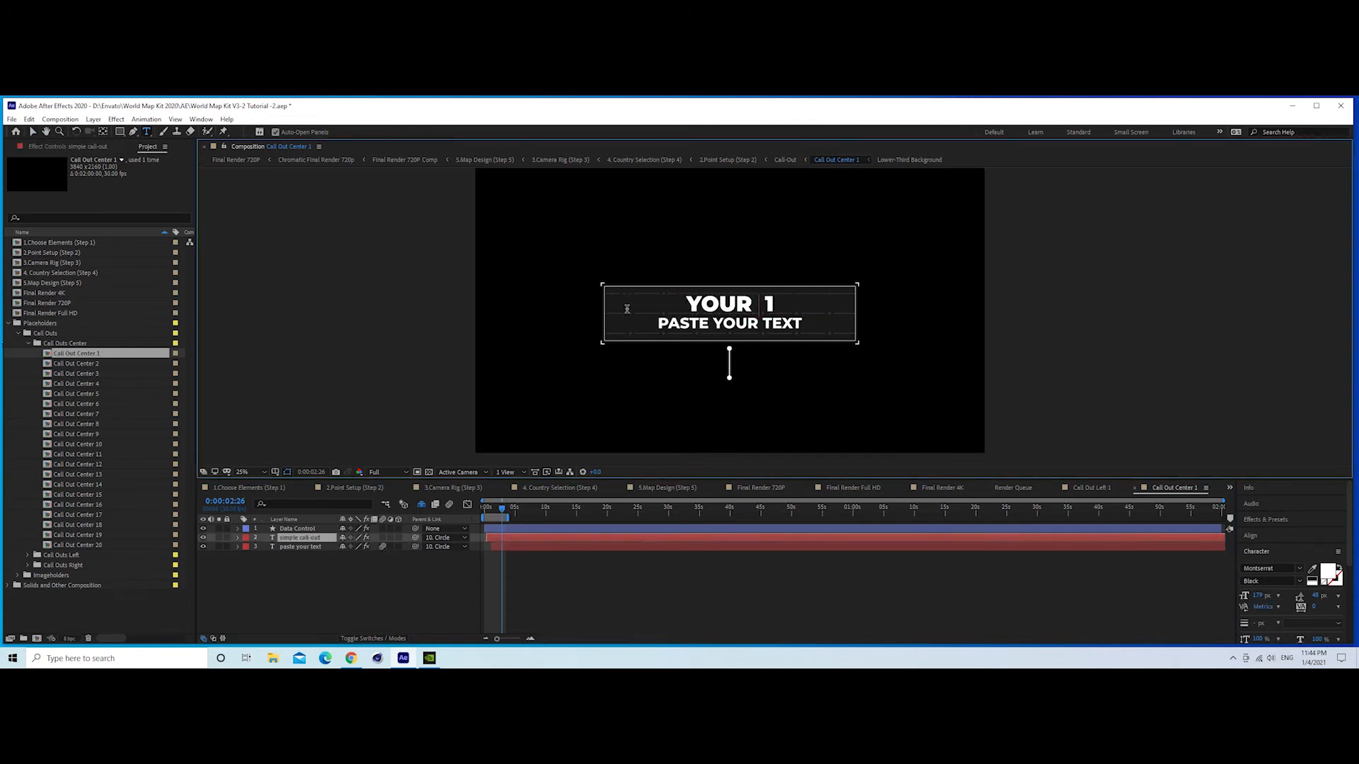
{"action": "type", "text": " TEXT"}
{"action": "left_click", "coordinate": [273, 575]}
{"action": "key", "text": "Caps_Lock"}
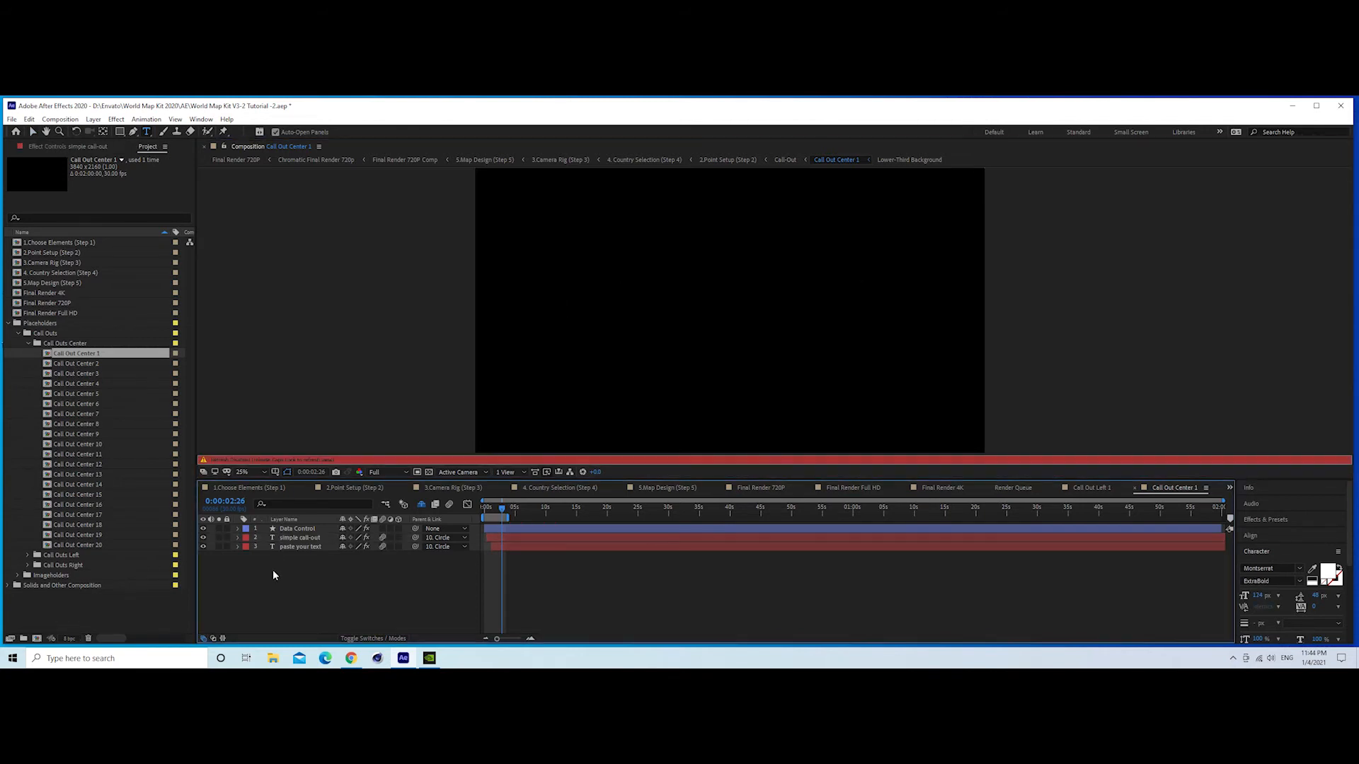
{"action": "key", "text": "Caps_Lock"}
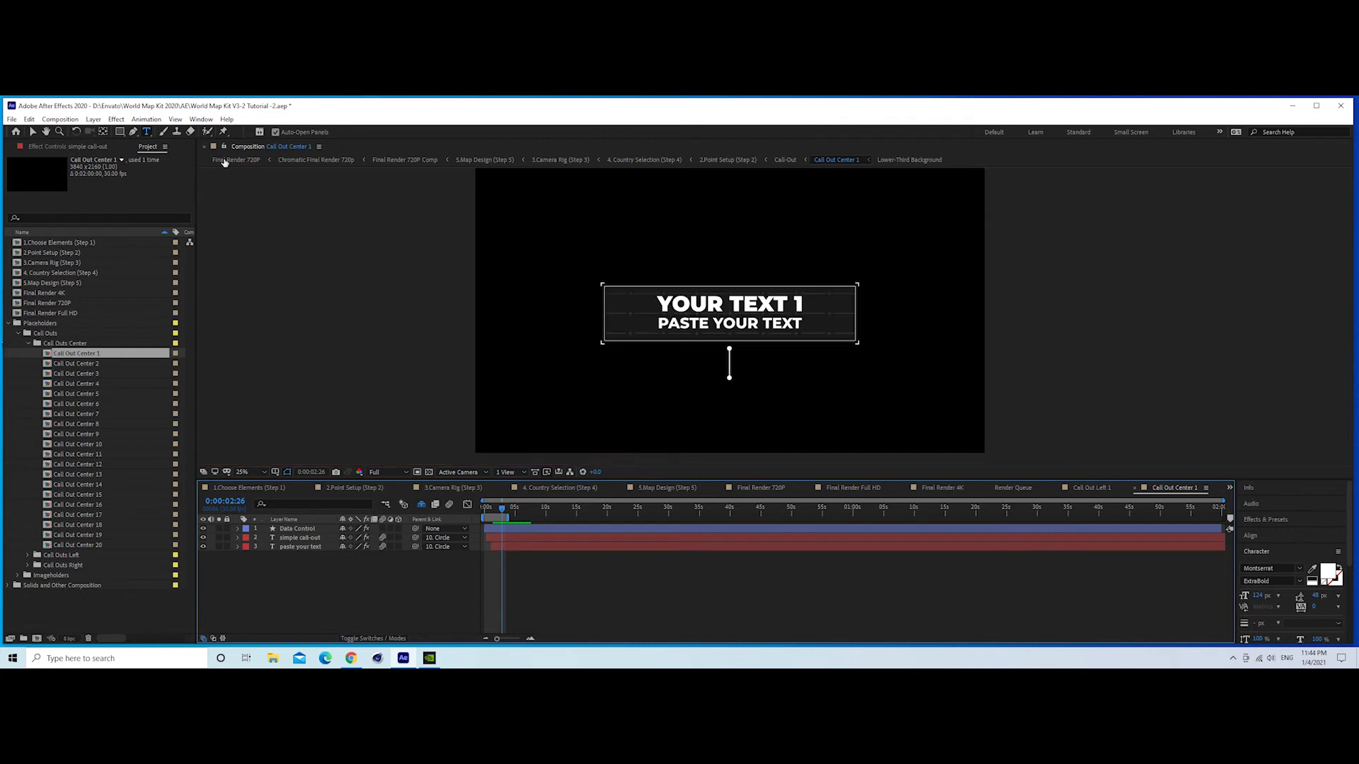
- Narrow Call Out Center 1 to a Call-Out Width of 66 and check it in Point Setup at 6:14
{"action": "key", "text": "v"}
{"action": "left_click", "coordinate": [297, 529]}
{"action": "left_click", "coordinate": [55, 149]}
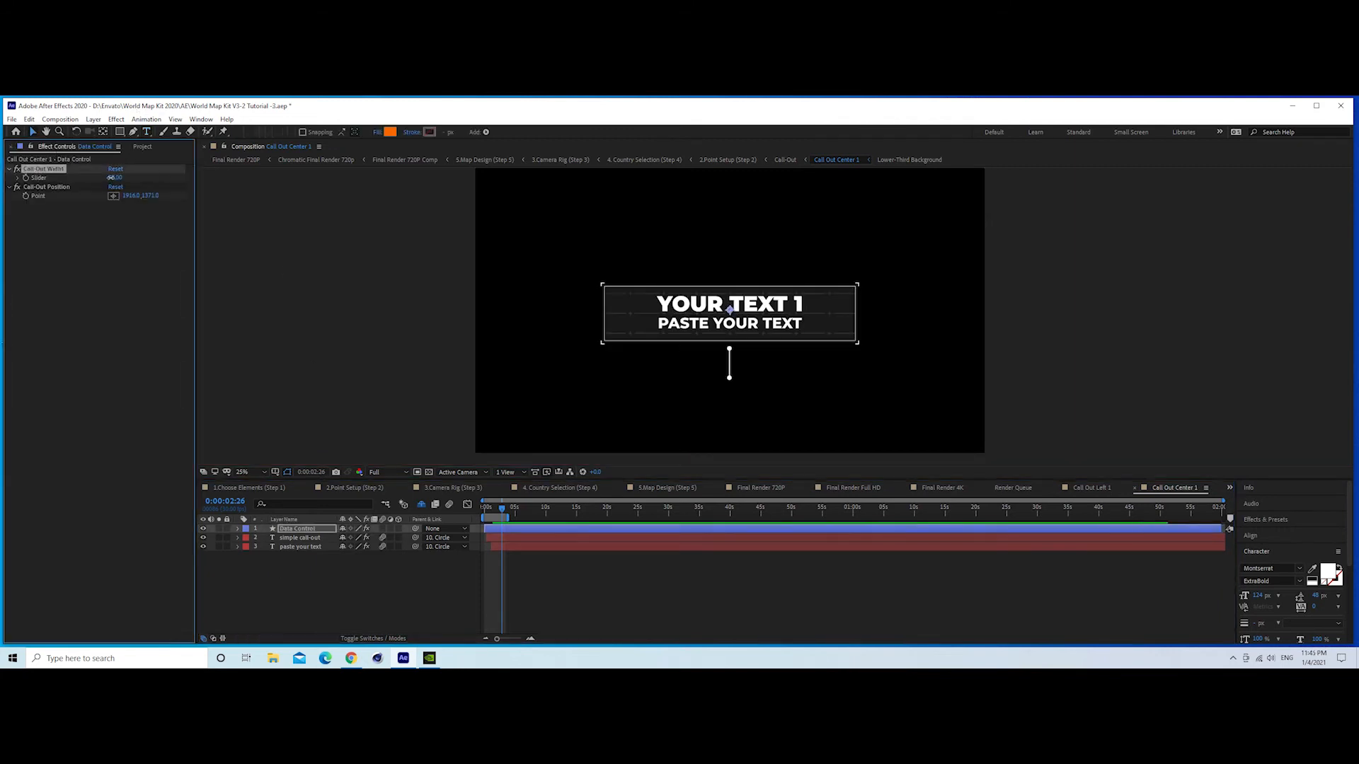
{"action": "left_click_drag", "start_coordinate": [115, 178], "coordinate": [103, 179]}
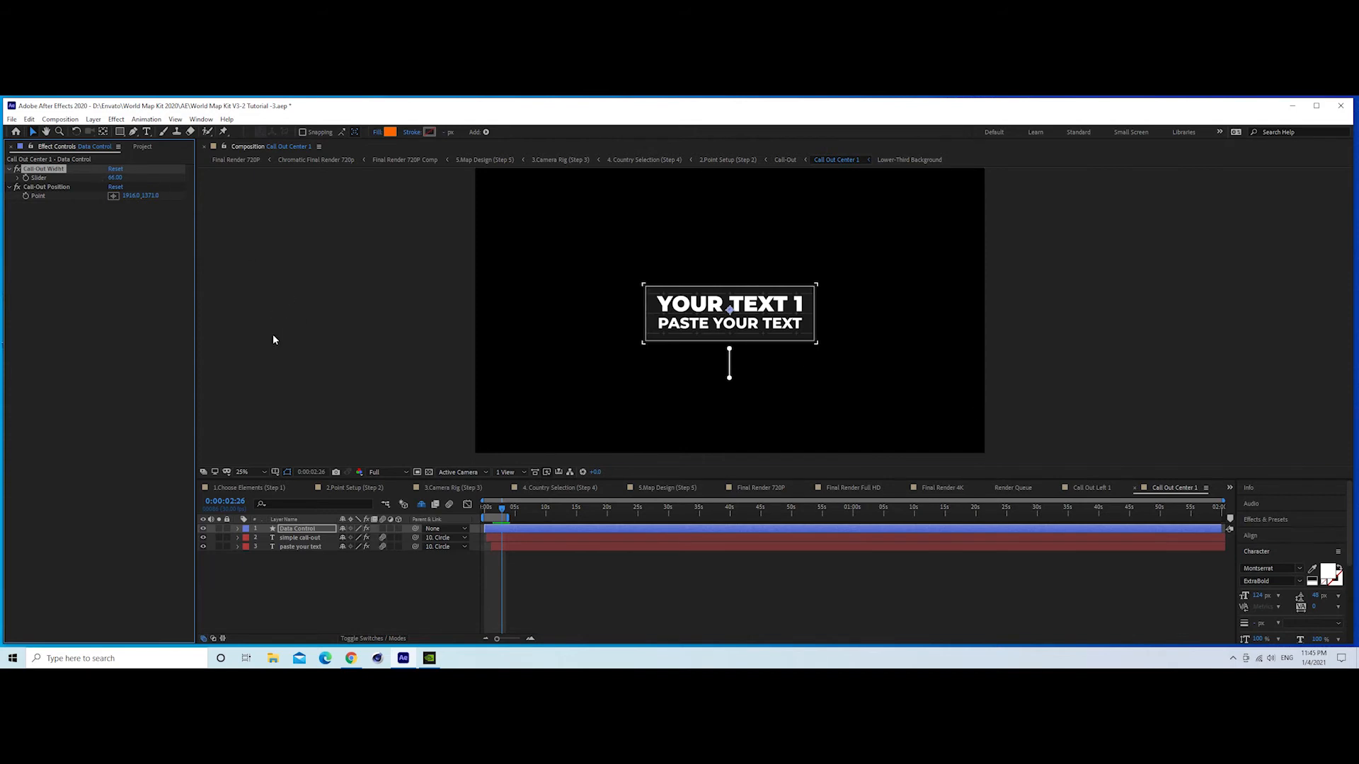
{"action": "left_click", "coordinate": [347, 491]}
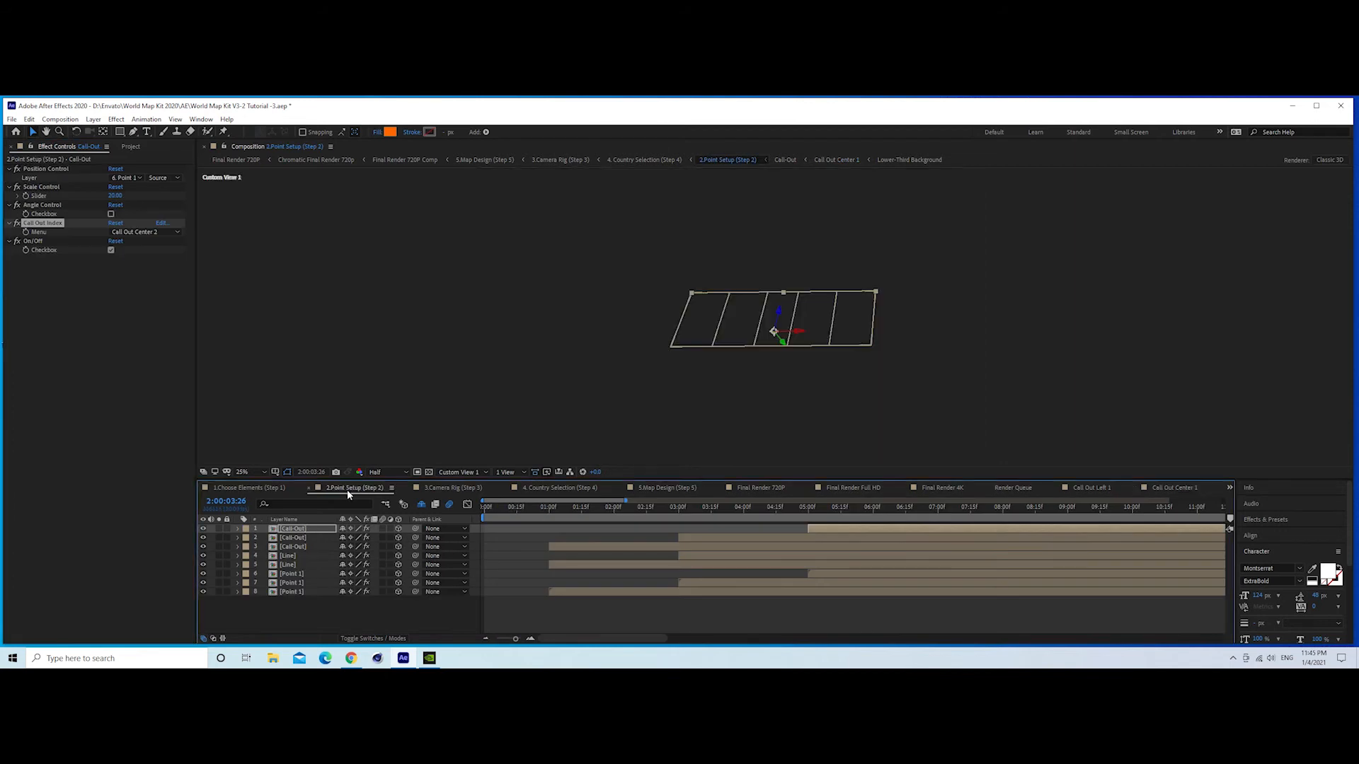
{"action": "left_click", "coordinate": [905, 507]}
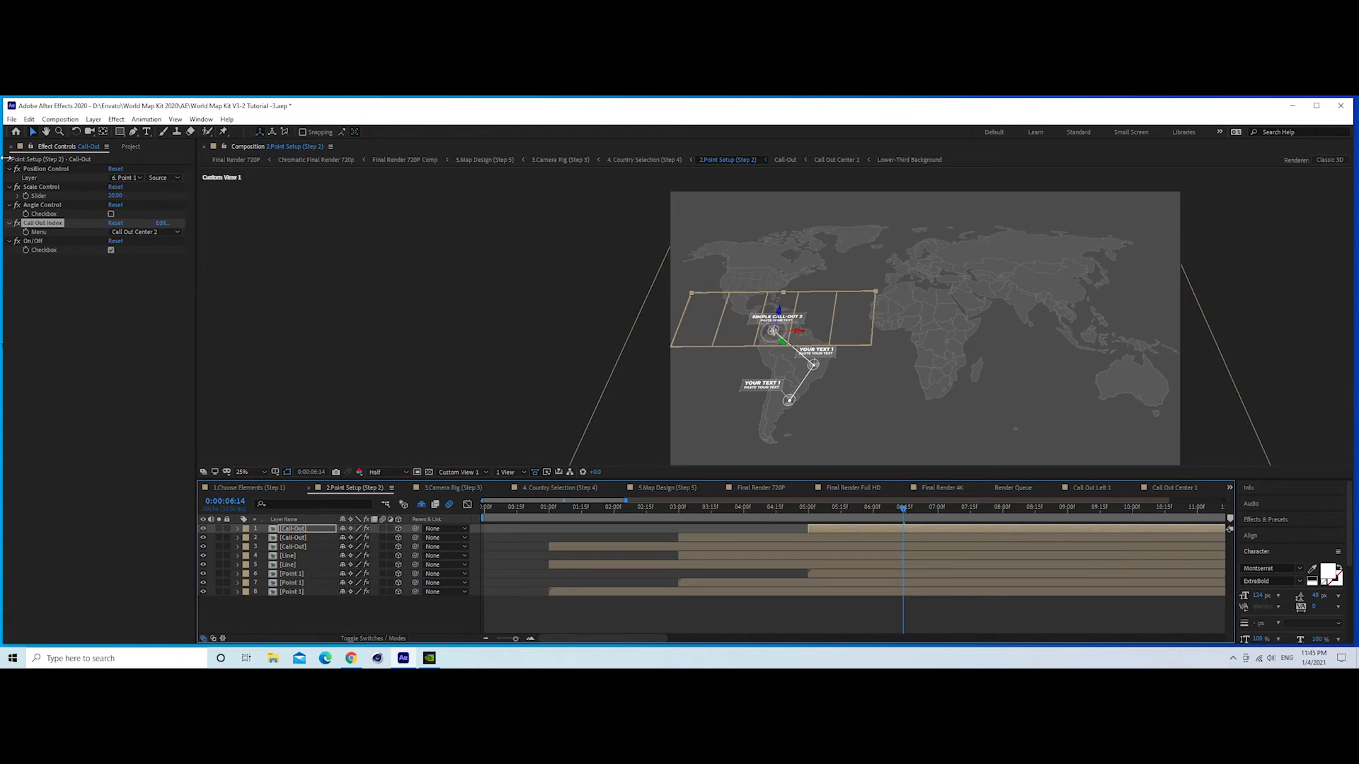
- Open the Call Out Center 2 placeholder composition and change its title line to BLA-BLA 2
{"action": "left_click", "coordinate": [127, 147]}
{"action": "left_click", "coordinate": [67, 364]}
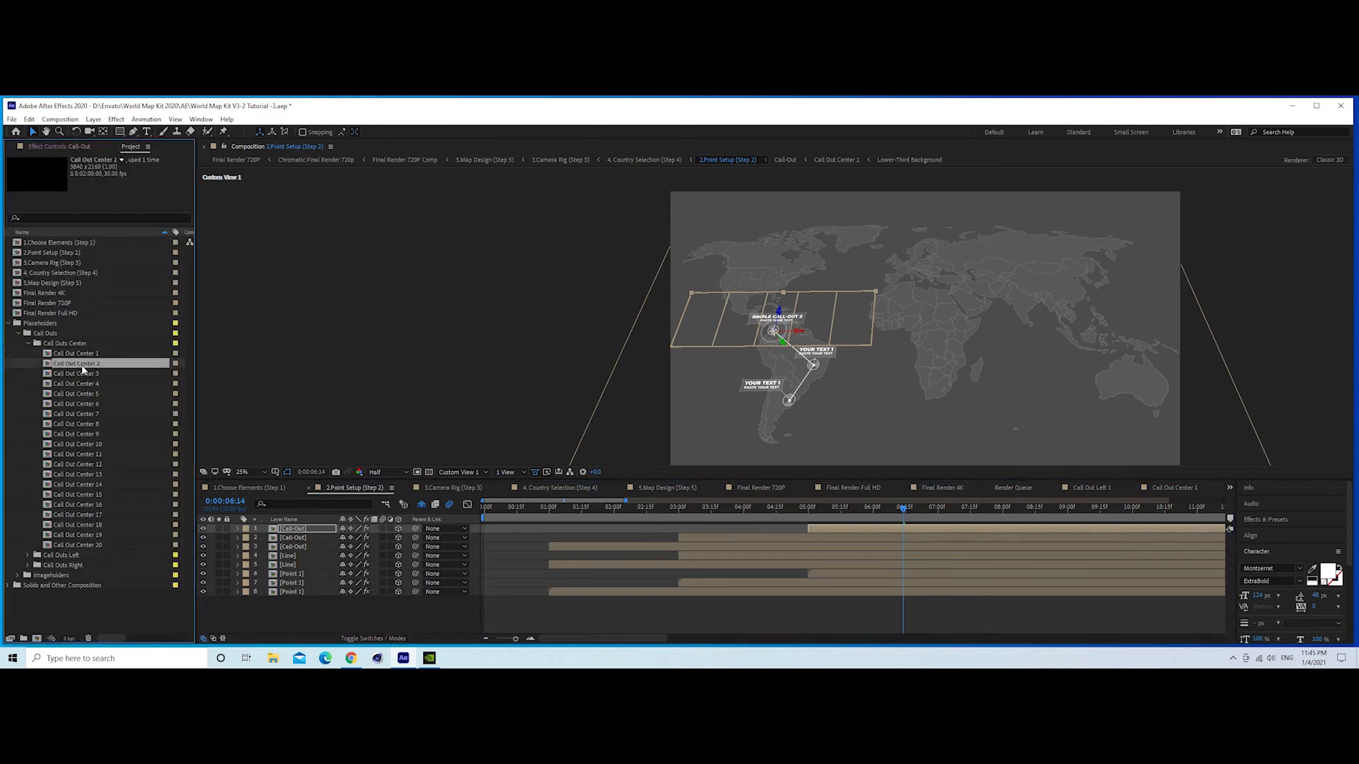
{"action": "double_click", "coordinate": [83, 368]}
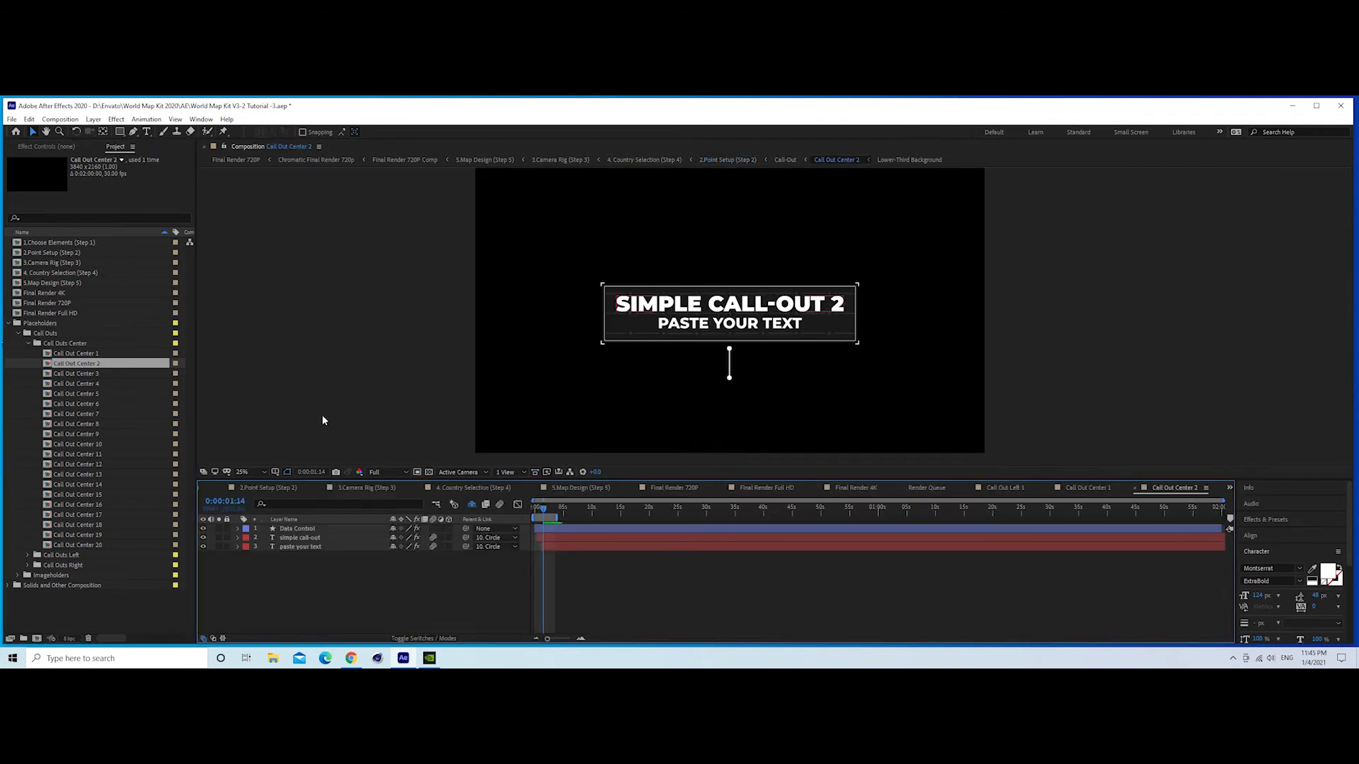
{"action": "left_click", "coordinate": [303, 538]}
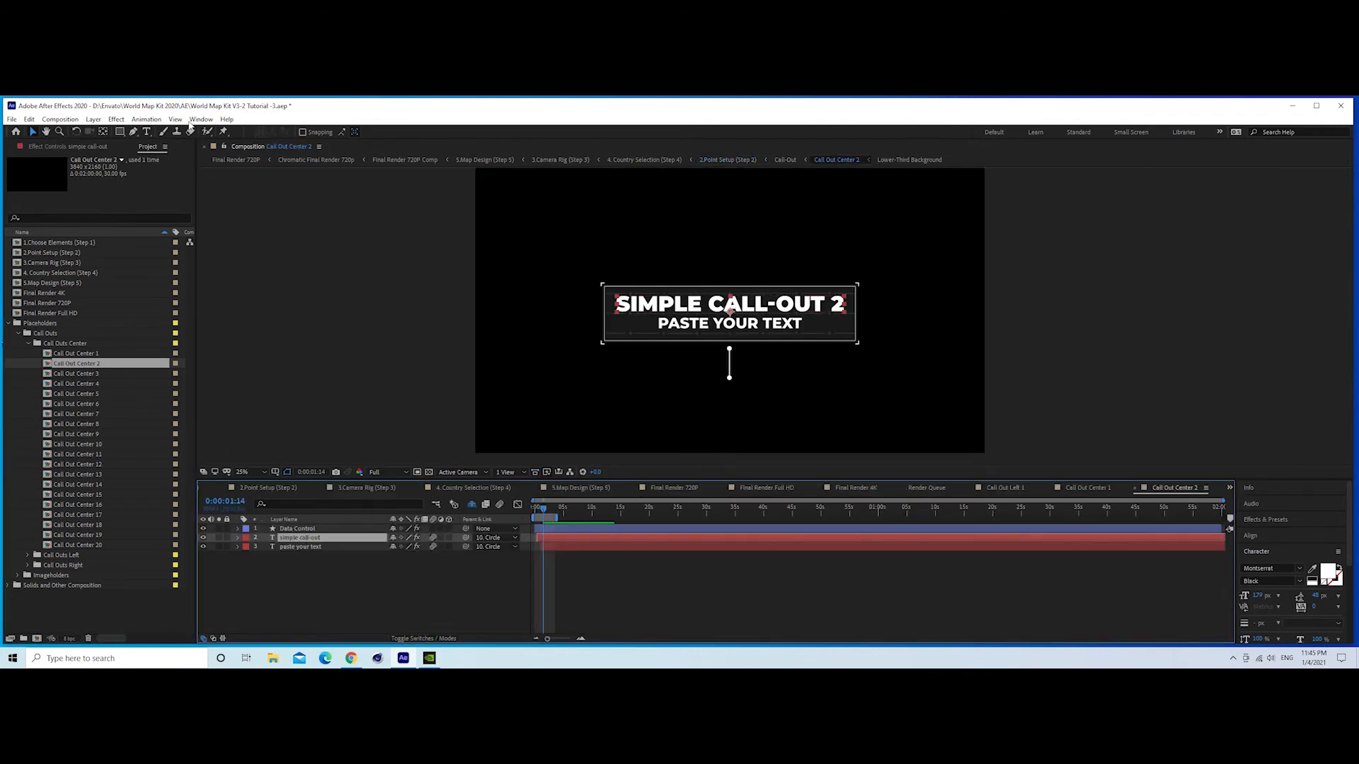
{"action": "left_click", "coordinate": [147, 132]}
{"action": "left_click_drag", "start_coordinate": [827, 306], "coordinate": [616, 307]}
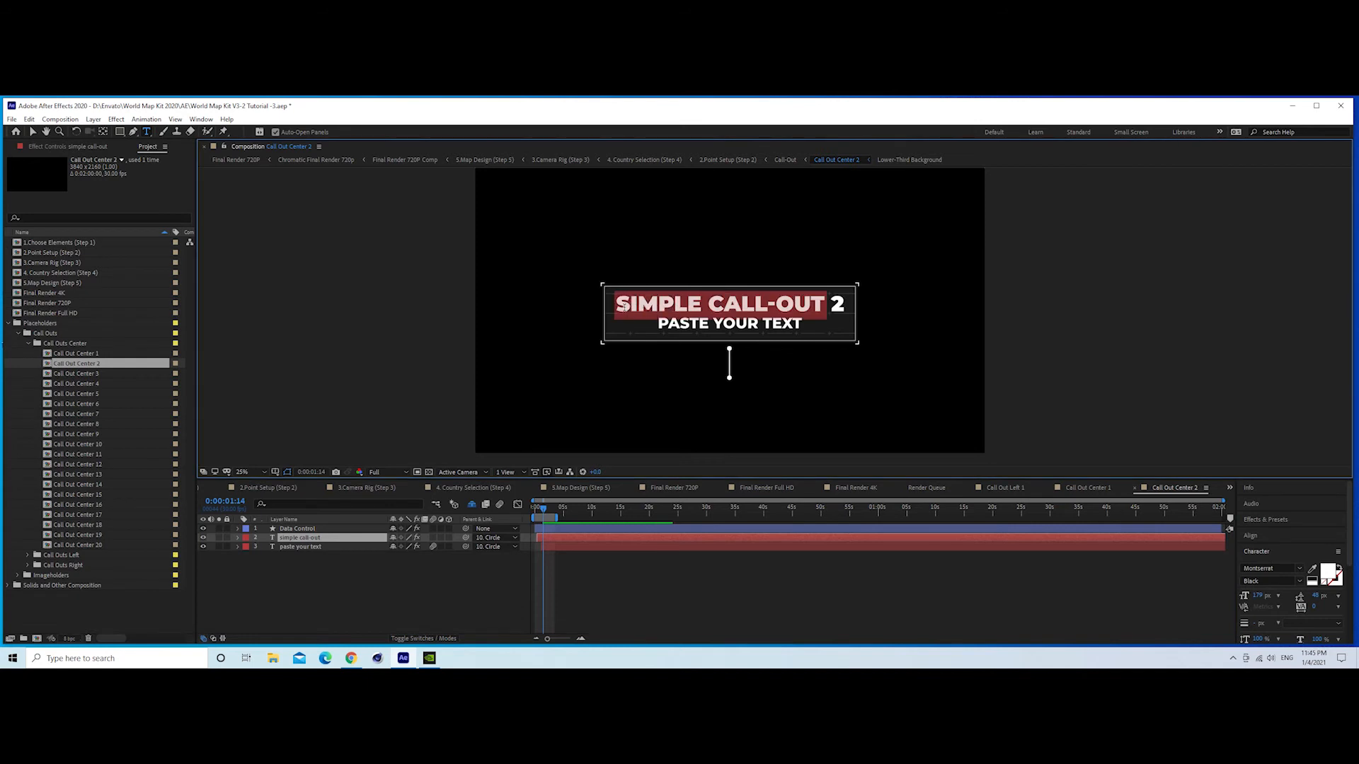
{"action": "type", "text": "BLA-BLA"}
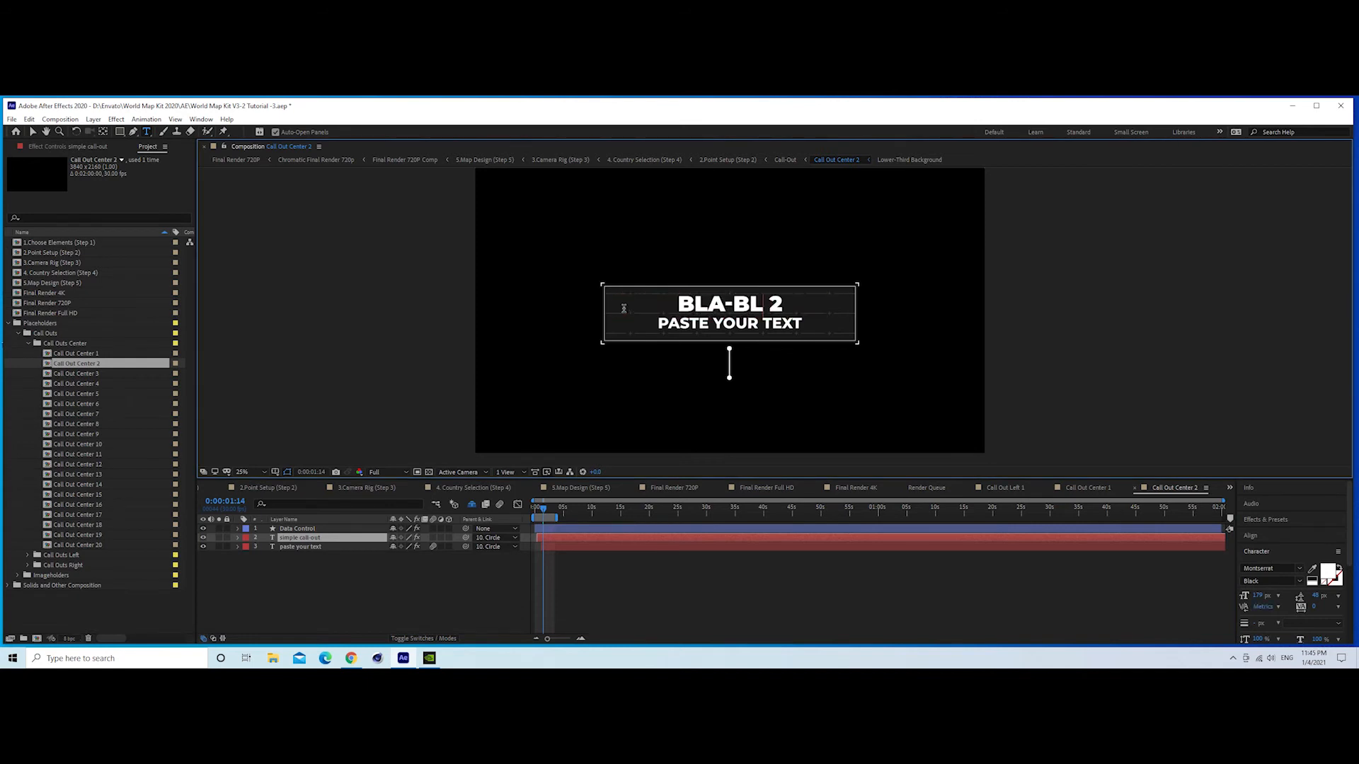
{"action": "left_click", "coordinate": [32, 131]}
{"action": "left_click", "coordinate": [271, 574]}
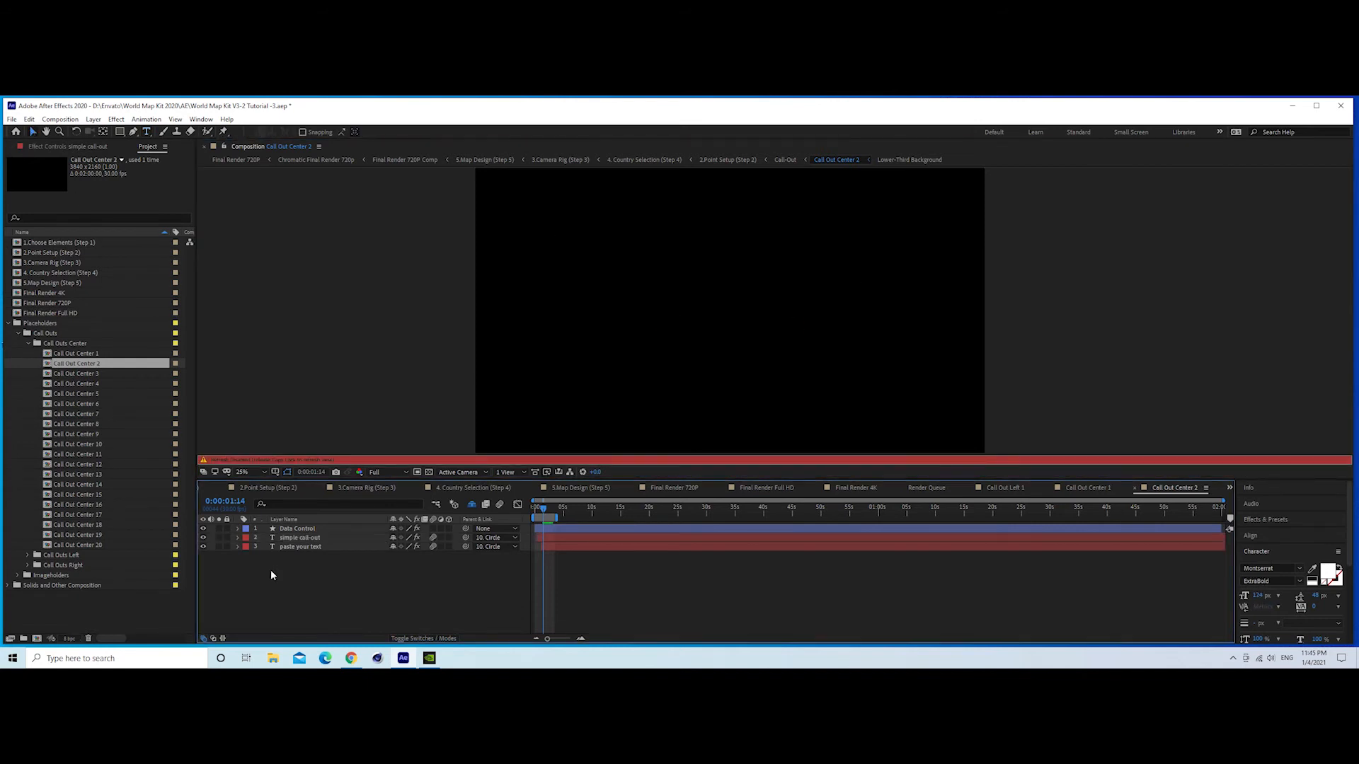
- Reduce the Call-Out Width of Call Out Center 2's Data Control layer to 65 and return to the Point Setup composition
{"action": "left_click", "coordinate": [297, 529]}
{"action": "left_click", "coordinate": [54, 146]}
{"action": "left_click", "coordinate": [116, 178]}
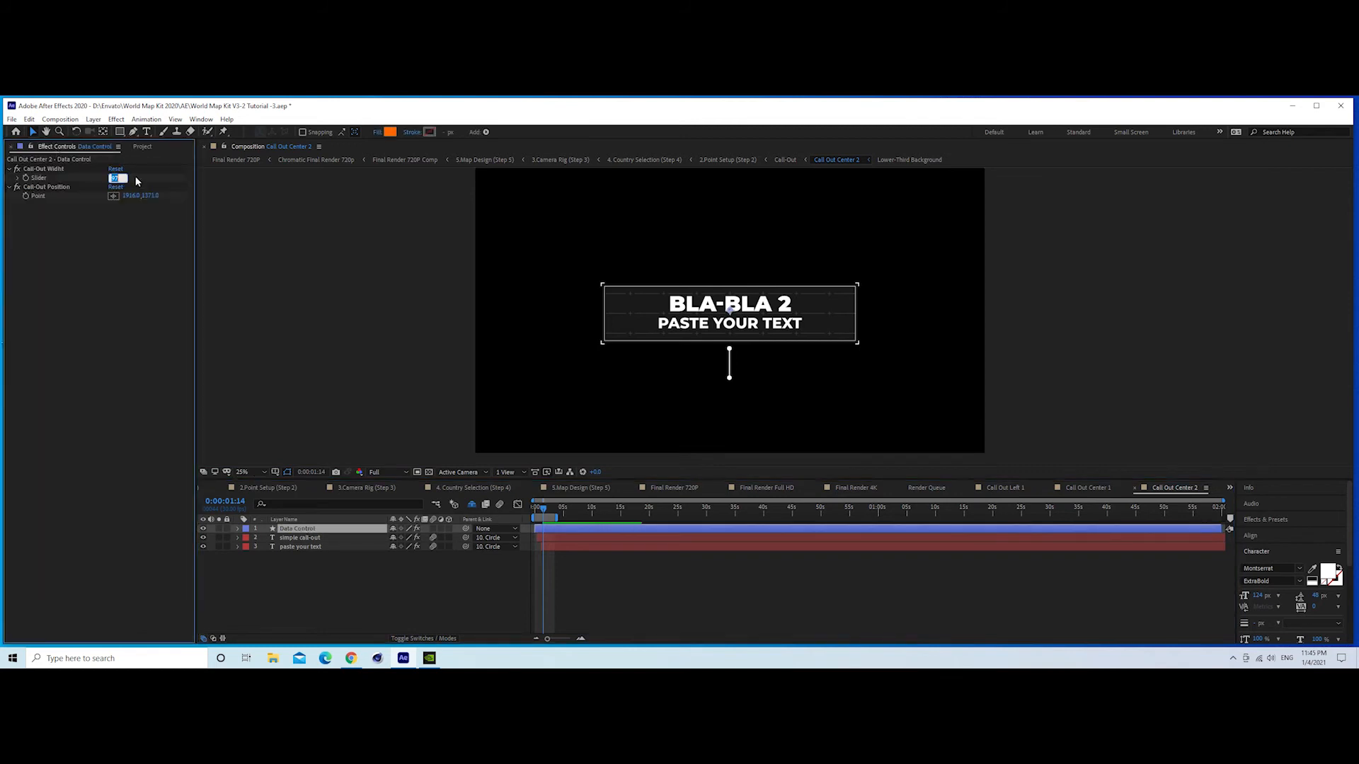
{"action": "key", "text": "shift+Down"}
{"action": "key", "text": "shift+Down"}
{"action": "key", "text": "Down"}
{"action": "key", "text": "Down"}
{"action": "key", "text": "Down"}
{"action": "key", "text": "Down"}
{"action": "key", "text": "Down"}
{"action": "key", "text": "Down"}
{"action": "key", "text": "Down"}
{"action": "key", "text": "Down"}
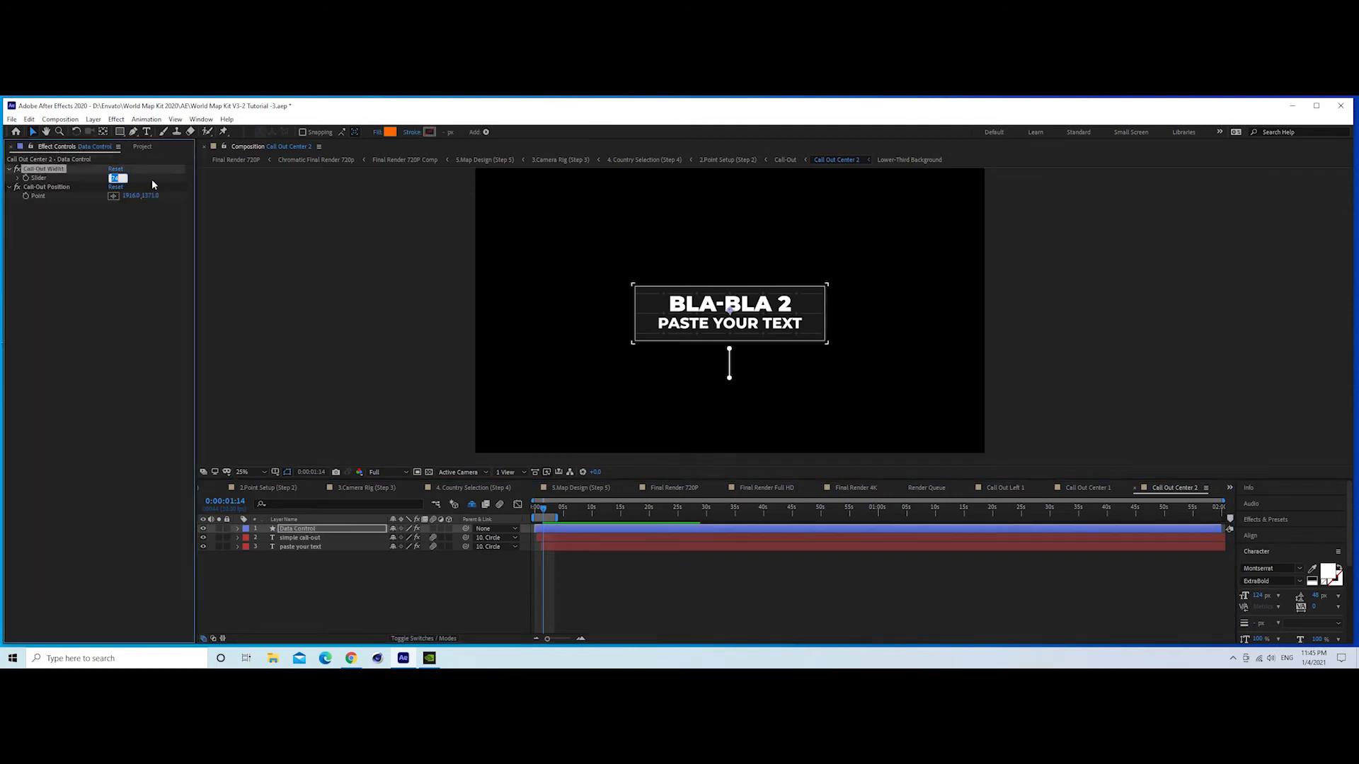
{"action": "key", "text": "Down"}
{"action": "key", "text": "Down"}
{"action": "key", "text": "Down"}
{"action": "key", "text": "Down"}
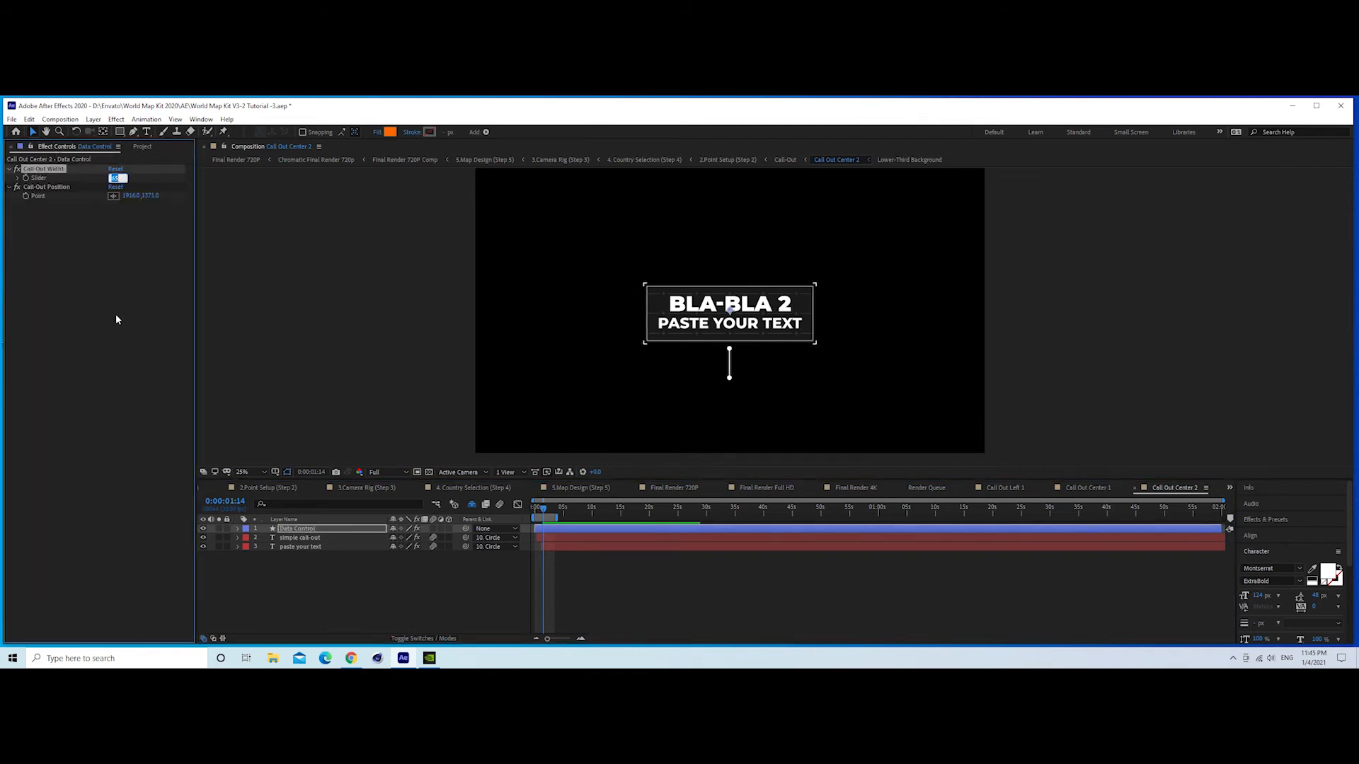
{"action": "left_click", "coordinate": [321, 589]}
{"action": "left_click", "coordinate": [273, 488]}
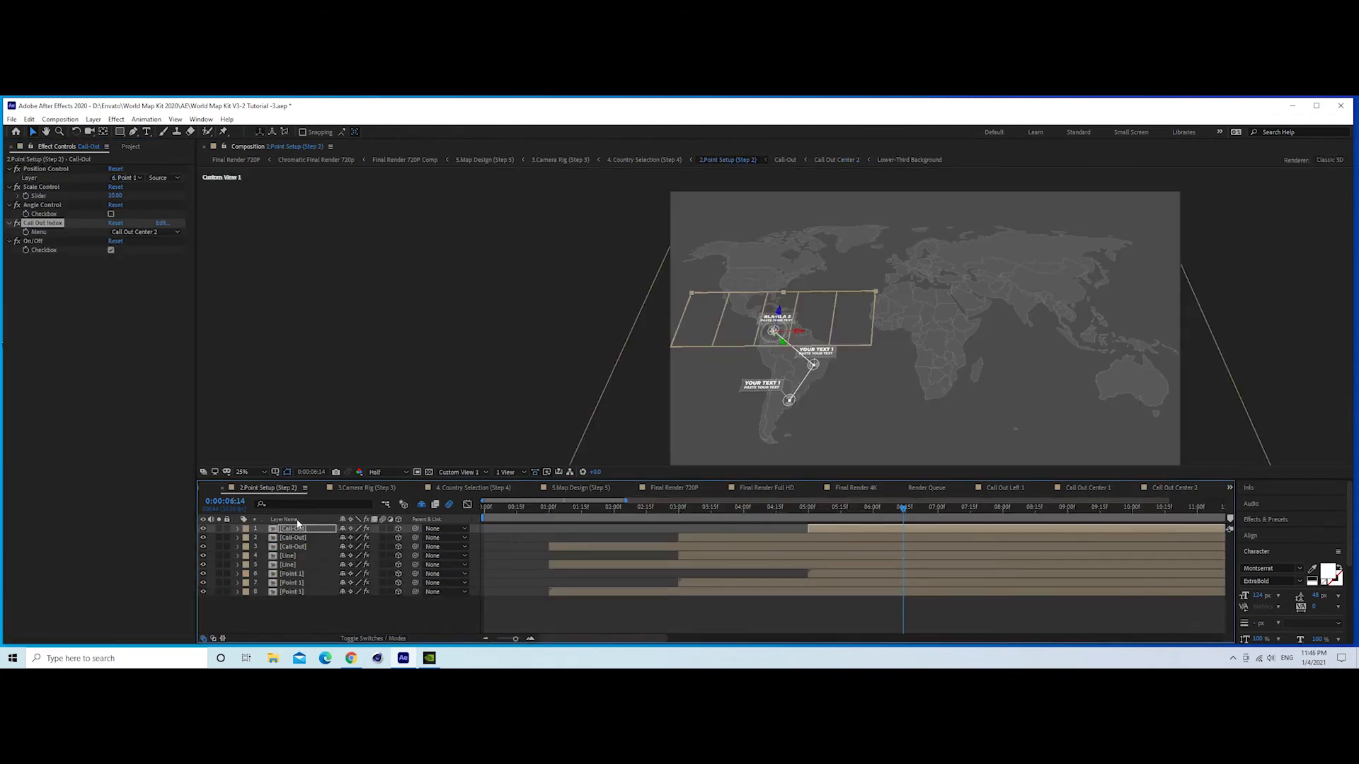
- Enable the Angle Control checkbox on all three Call-Out layers and open the Final Render 720P composition
{"action": "left_click", "coordinate": [313, 607]}
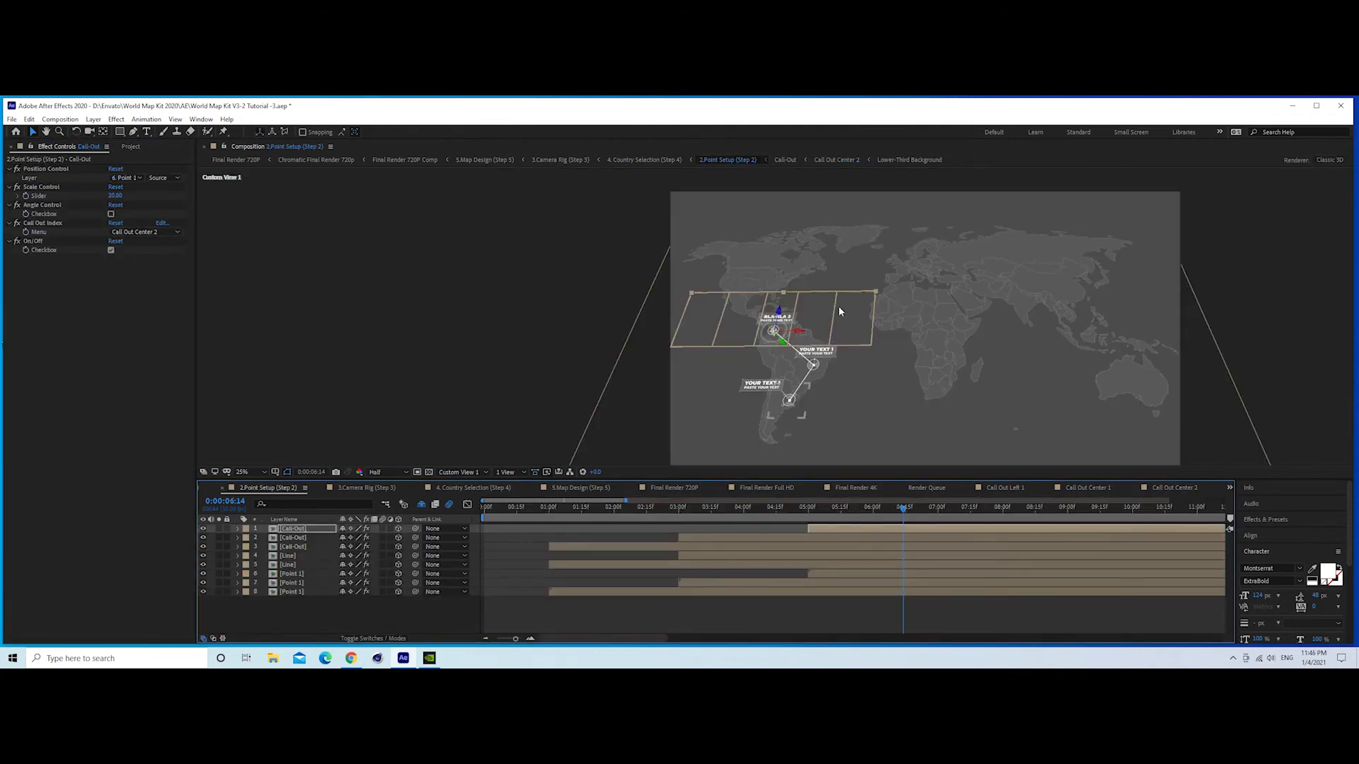
{"action": "left_click", "coordinate": [298, 546]}
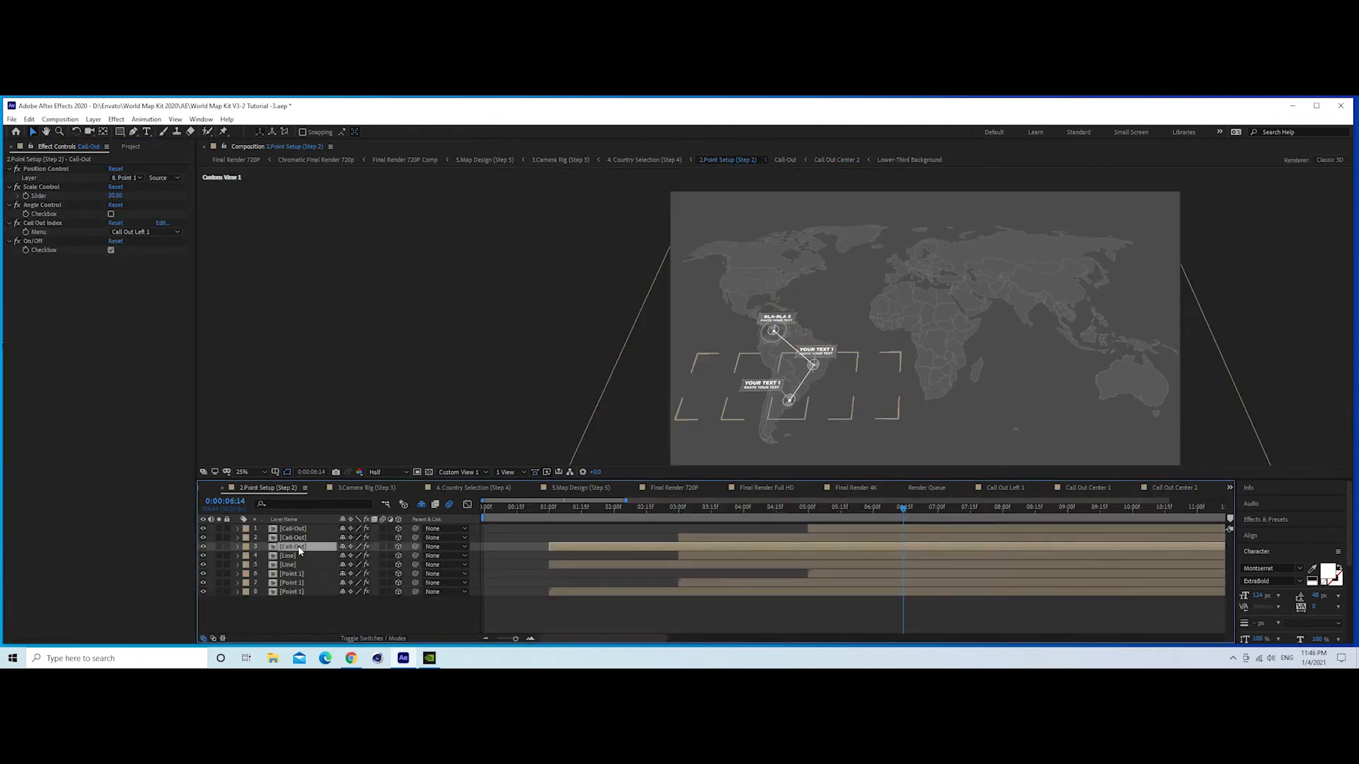
{"action": "left_click", "coordinate": [111, 214]}
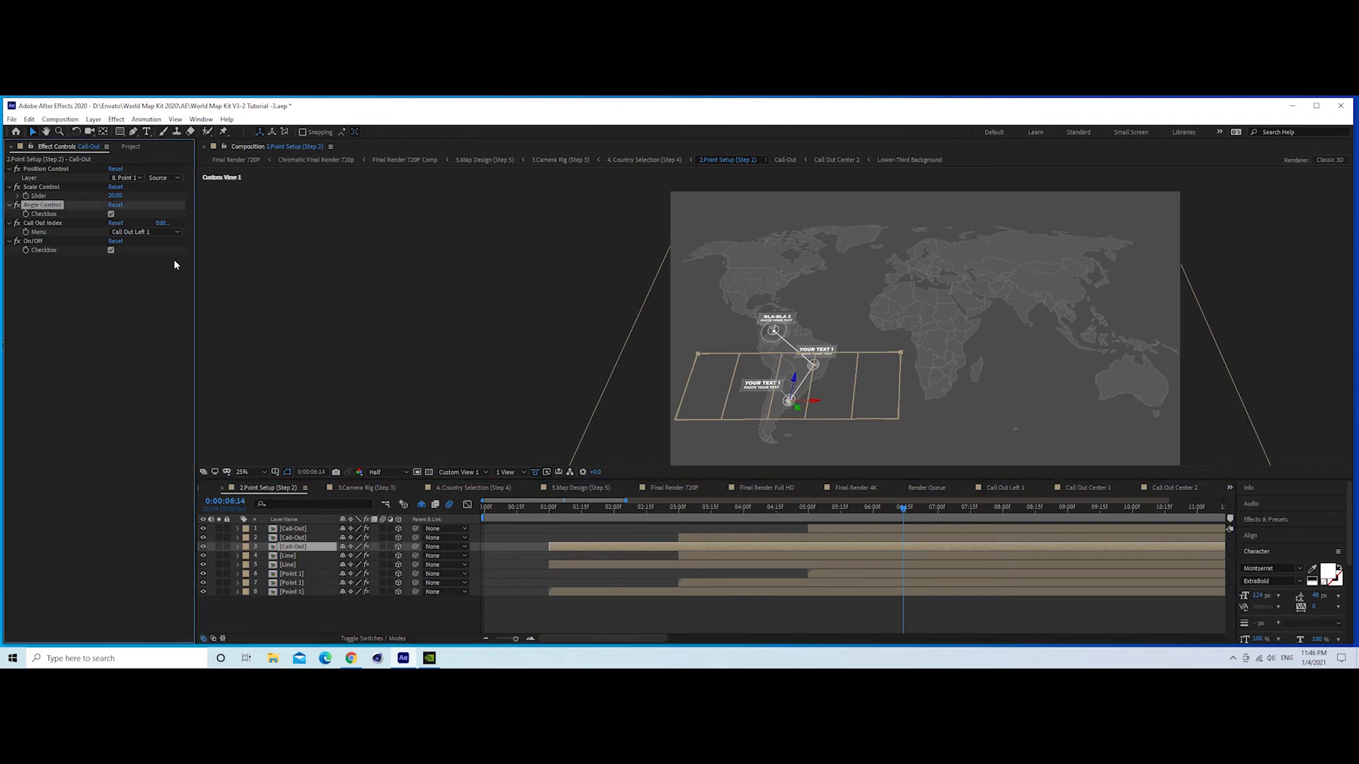
{"action": "left_click", "coordinate": [296, 539]}
{"action": "left_click", "coordinate": [112, 214]}
{"action": "left_click", "coordinate": [110, 215]}
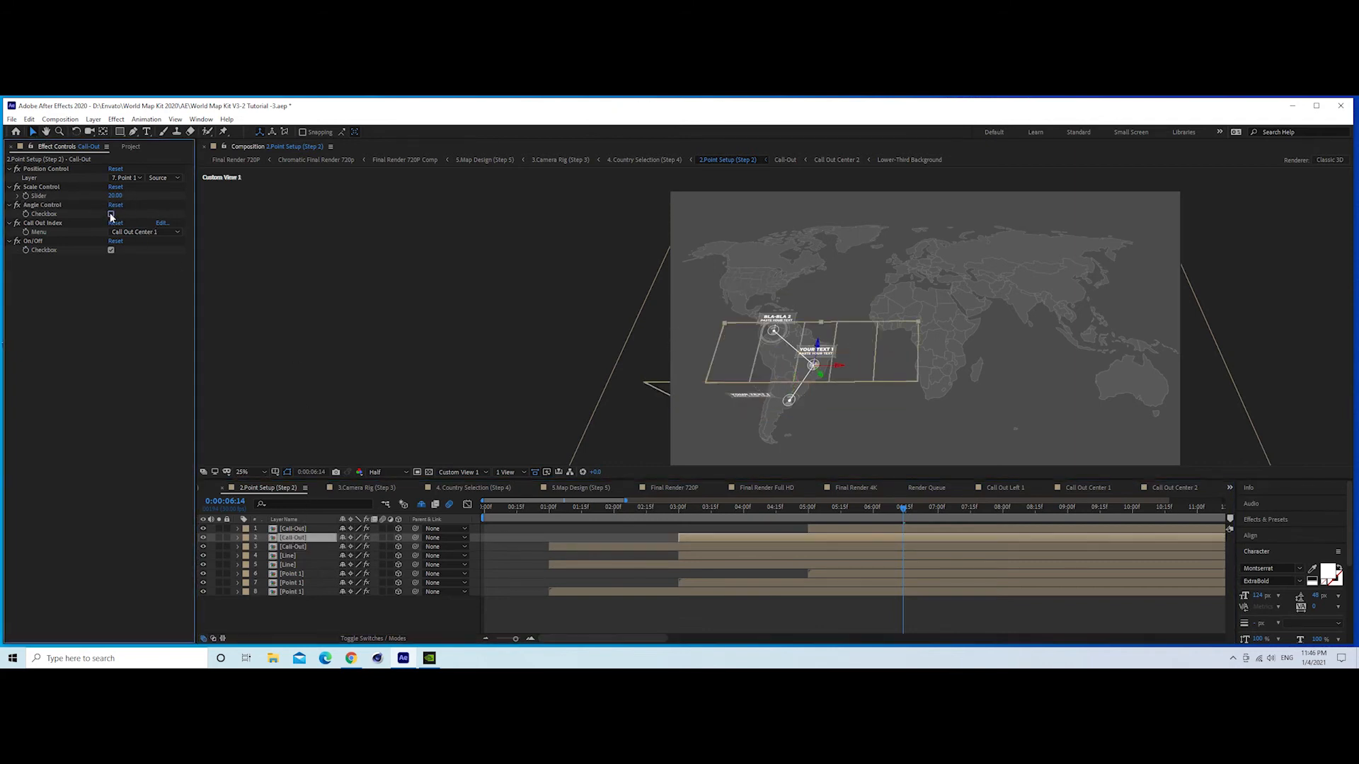
{"action": "left_click", "coordinate": [287, 529]}
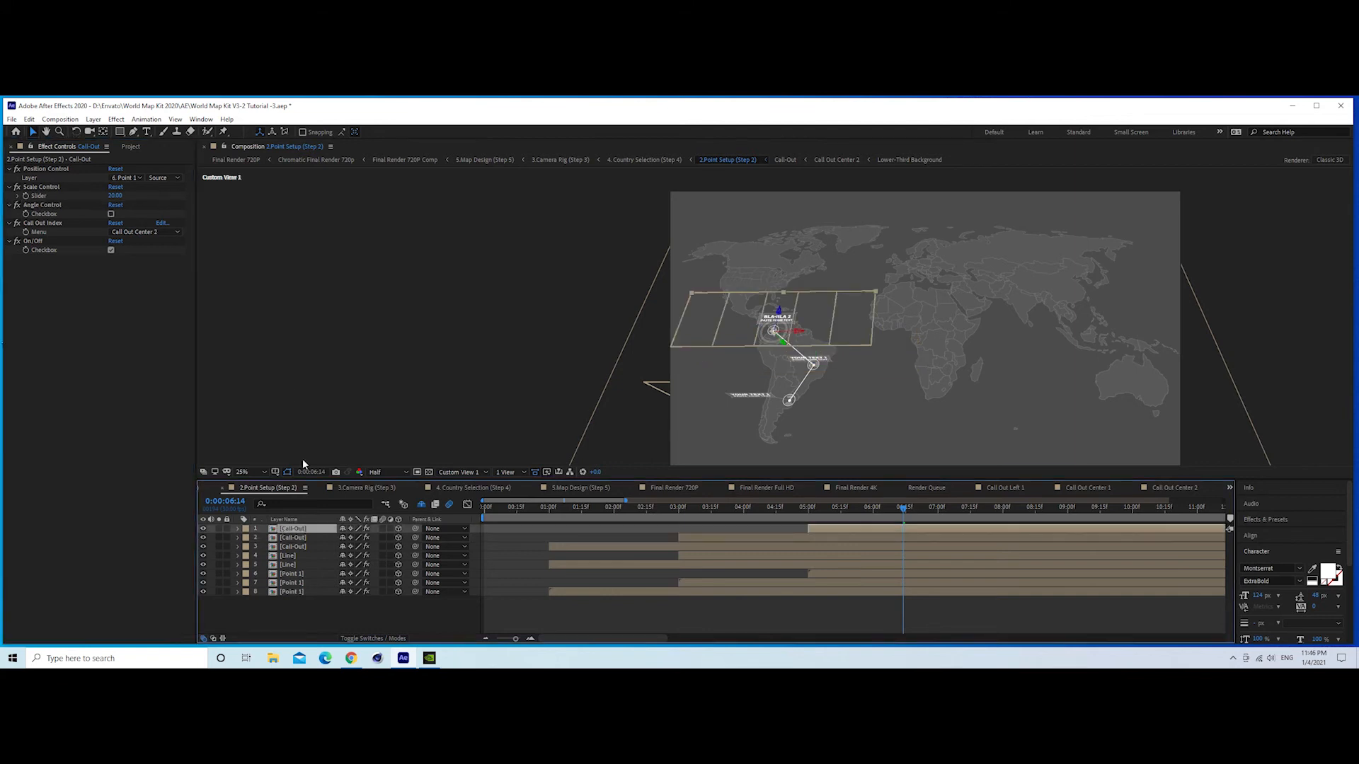
{"action": "left_click", "coordinate": [111, 214]}
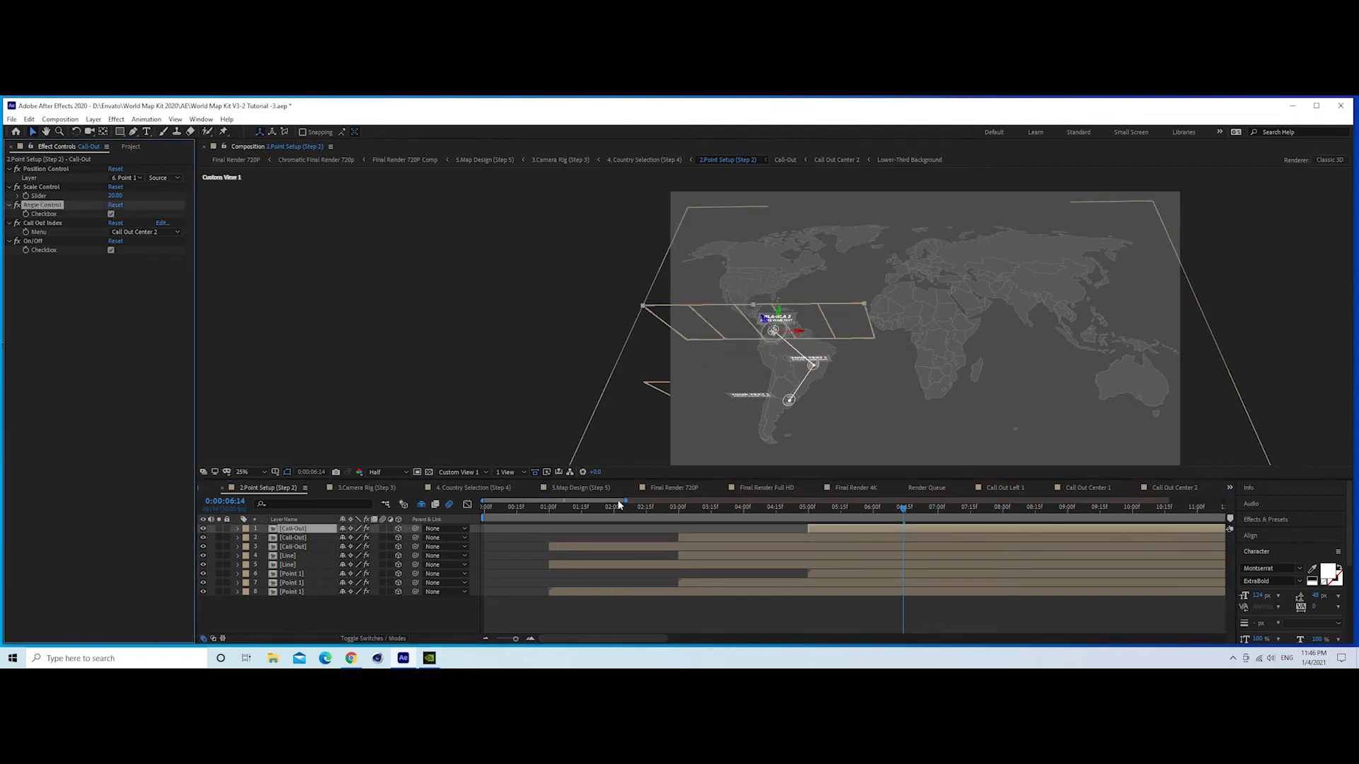
{"action": "left_click", "coordinate": [673, 488]}
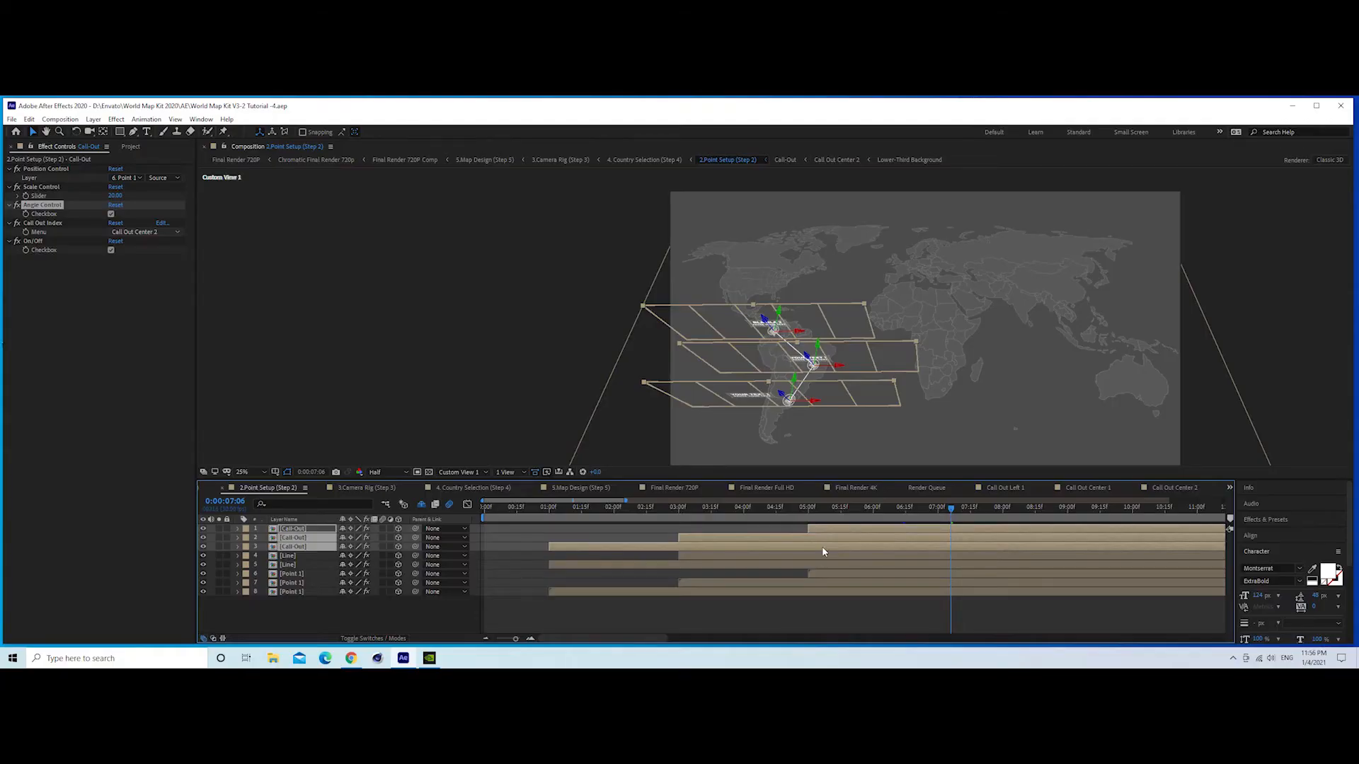
- Delete the three Call-Out layers from Point Setup, turn off 3D Lines/2D Lines on both Line layers, and open Final Render 720P
{"action": "key", "text": "Delete"}
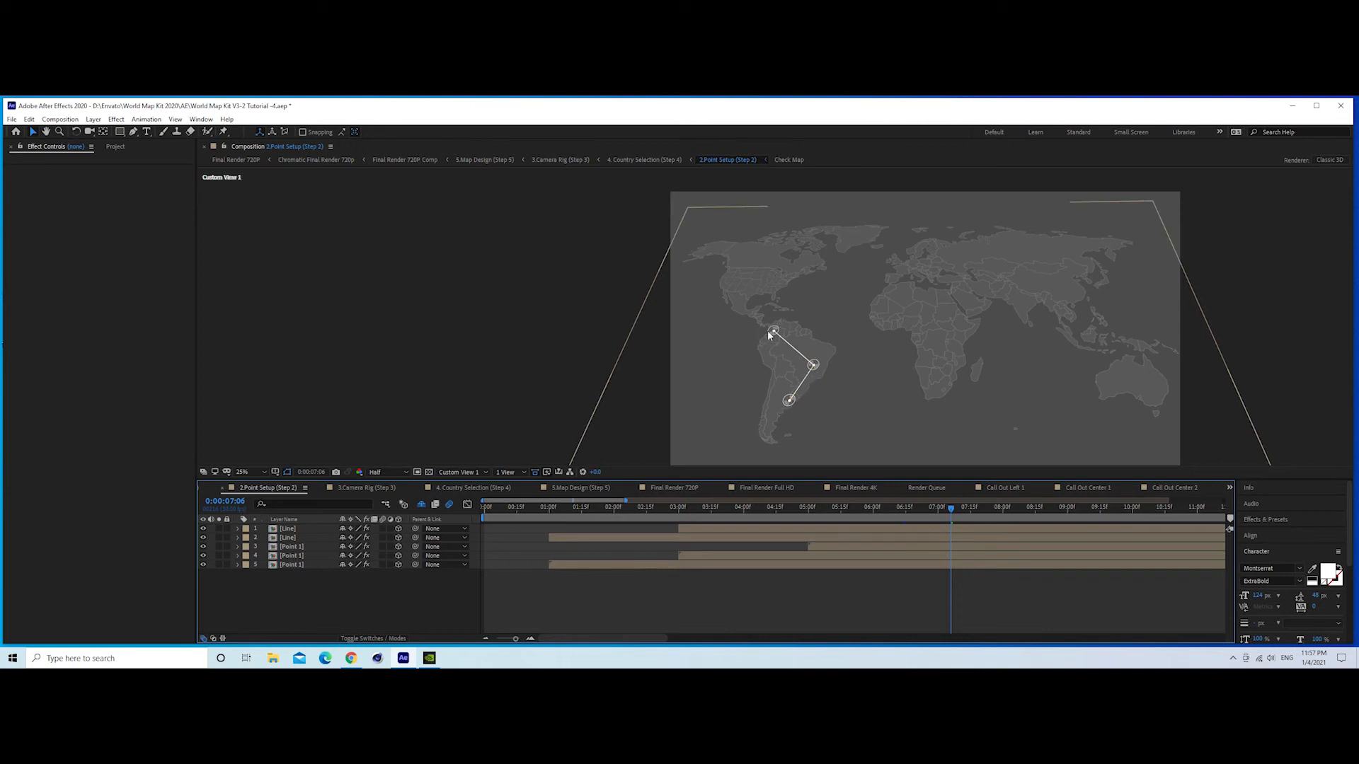
{"action": "left_click", "coordinate": [292, 539]}
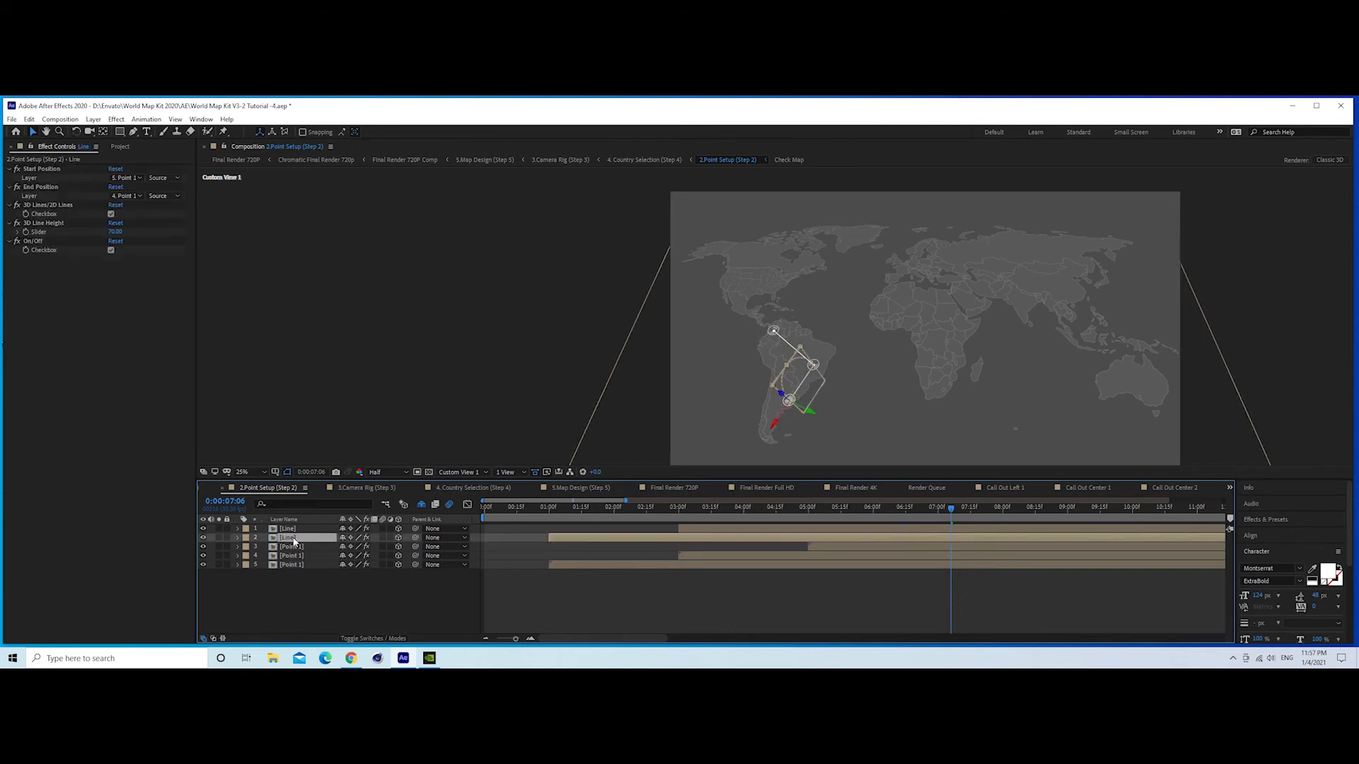
{"action": "left_click", "coordinate": [110, 215]}
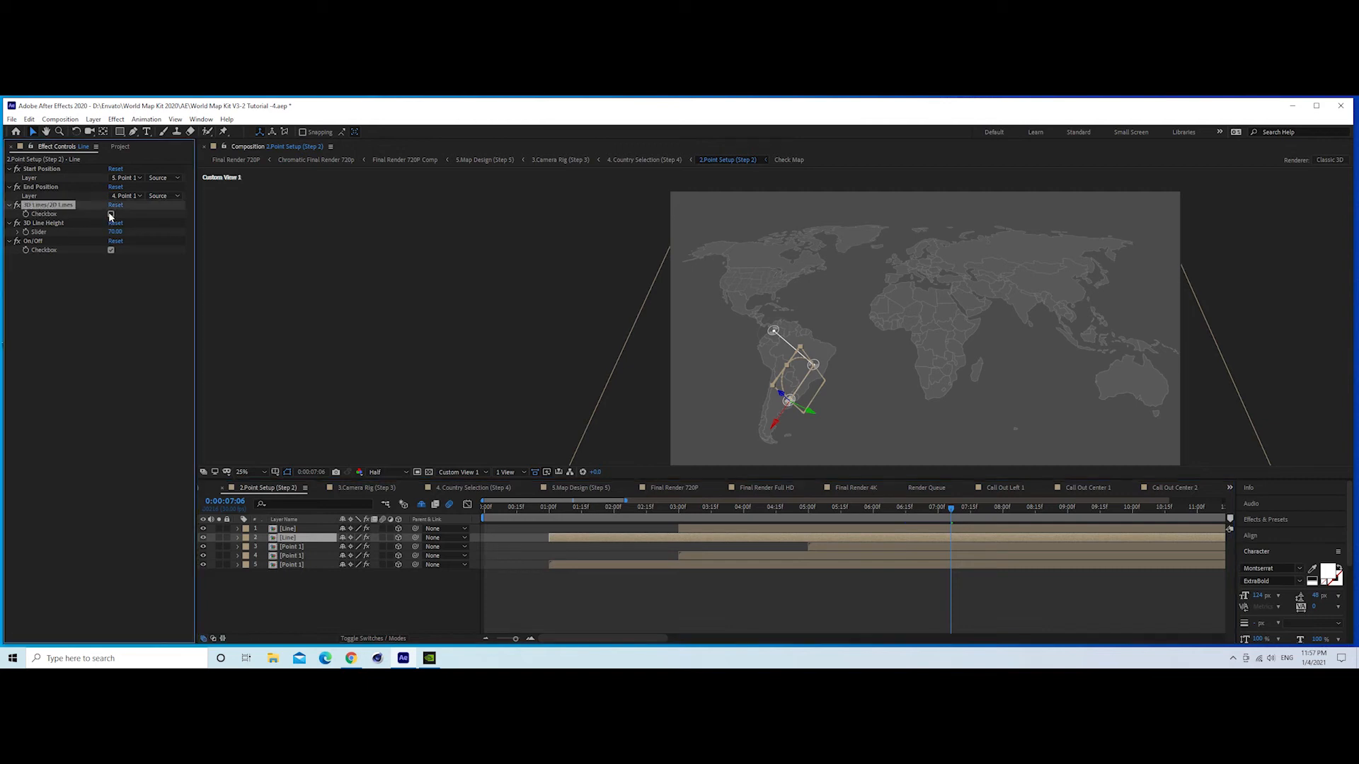
{"action": "left_click", "coordinate": [287, 530]}
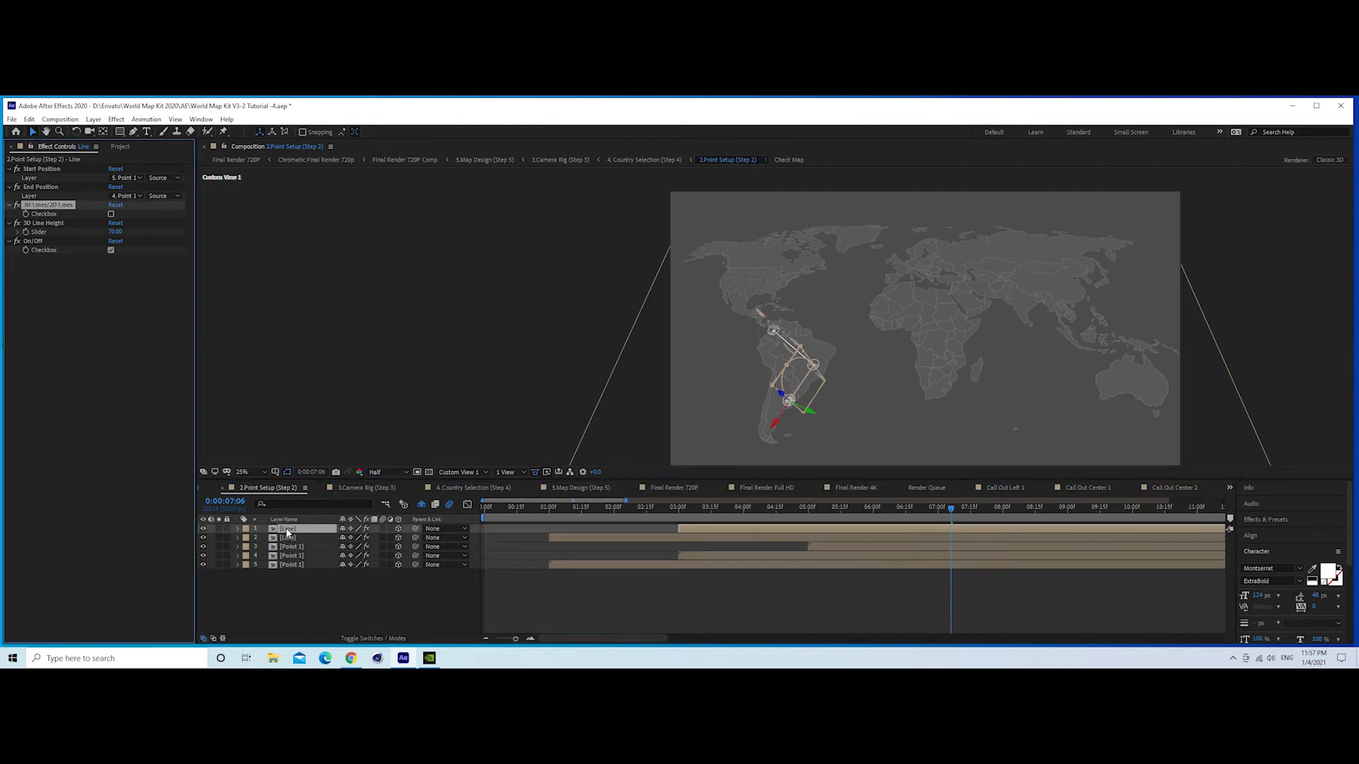
{"action": "left_click", "coordinate": [111, 214]}
{"action": "left_click", "coordinate": [330, 609]}
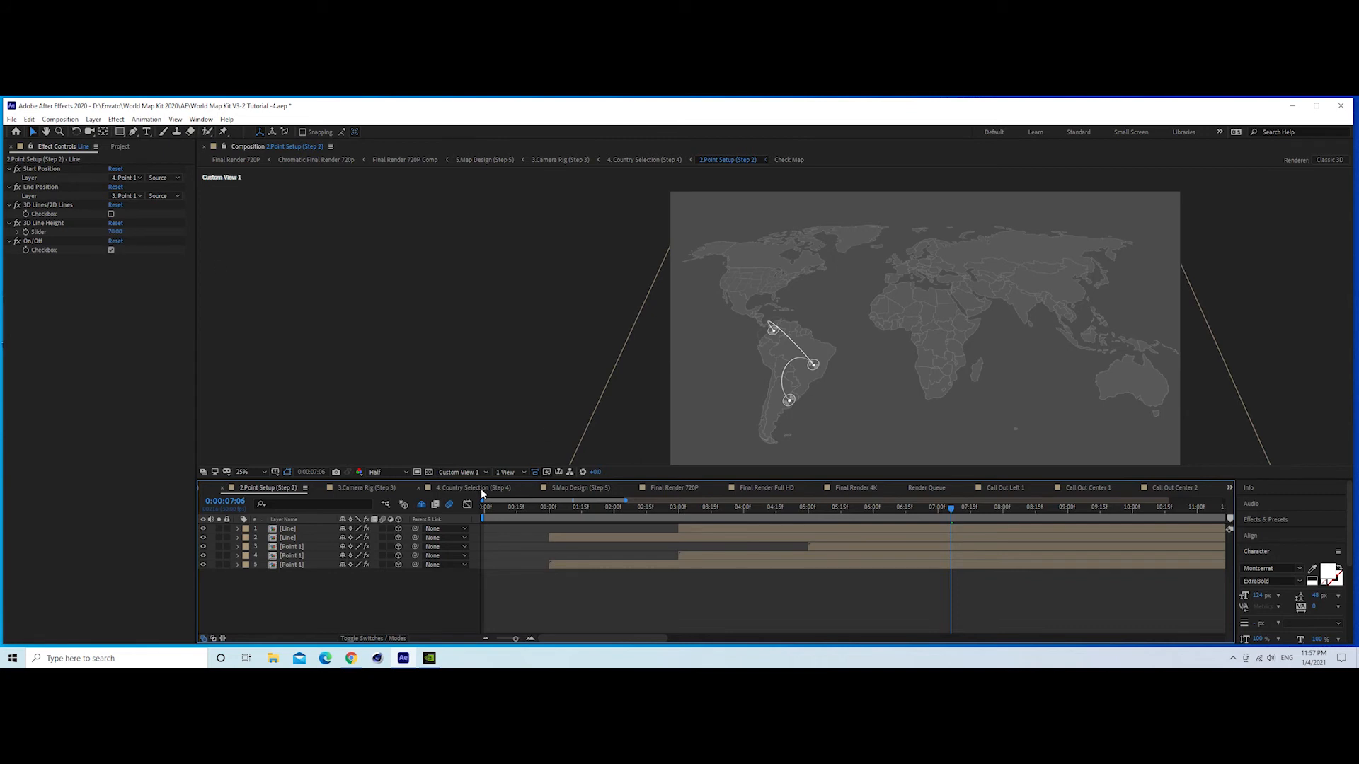
{"action": "left_click", "coordinate": [672, 488]}
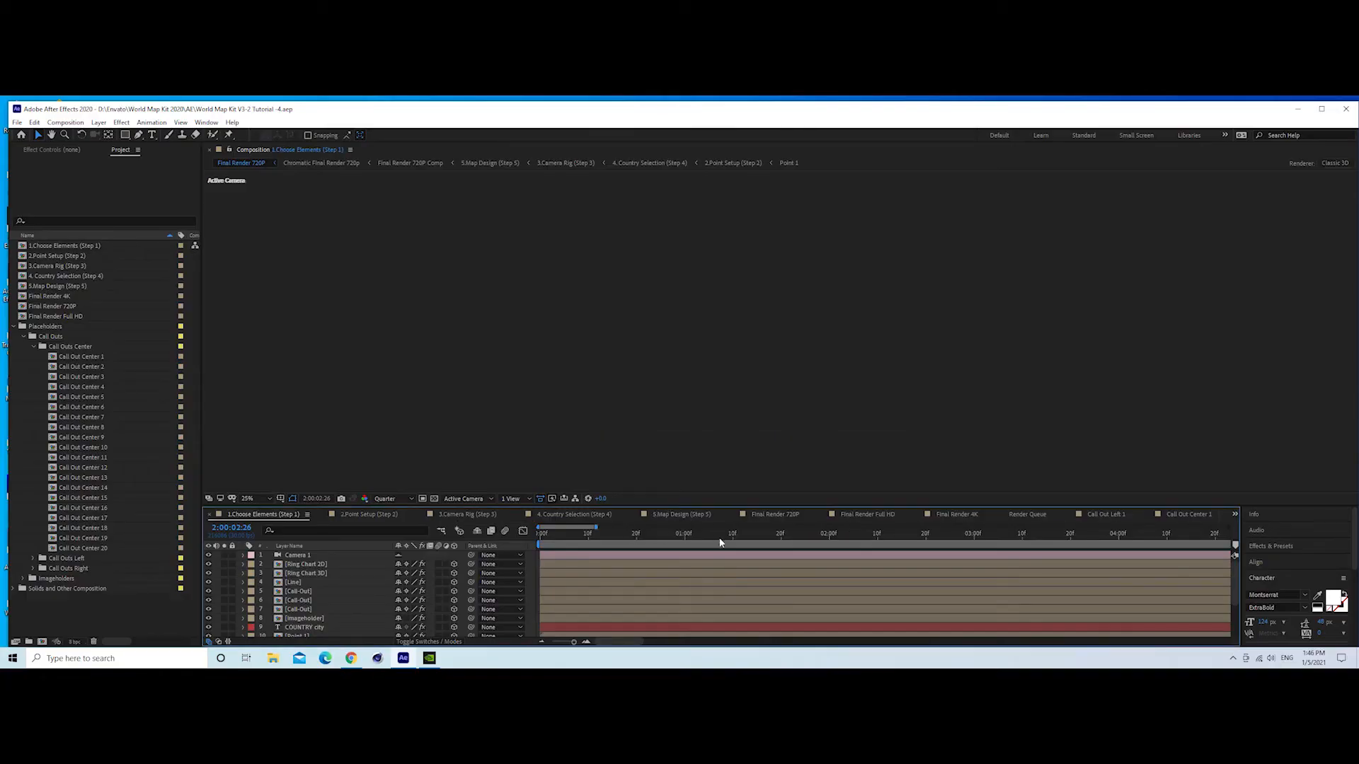
- Copy the Imageholder layer from Choose Elements (Step 1) into Point Setup (Step 2) and shift it to start at 1:00
{"action": "left_click", "coordinate": [720, 541]}
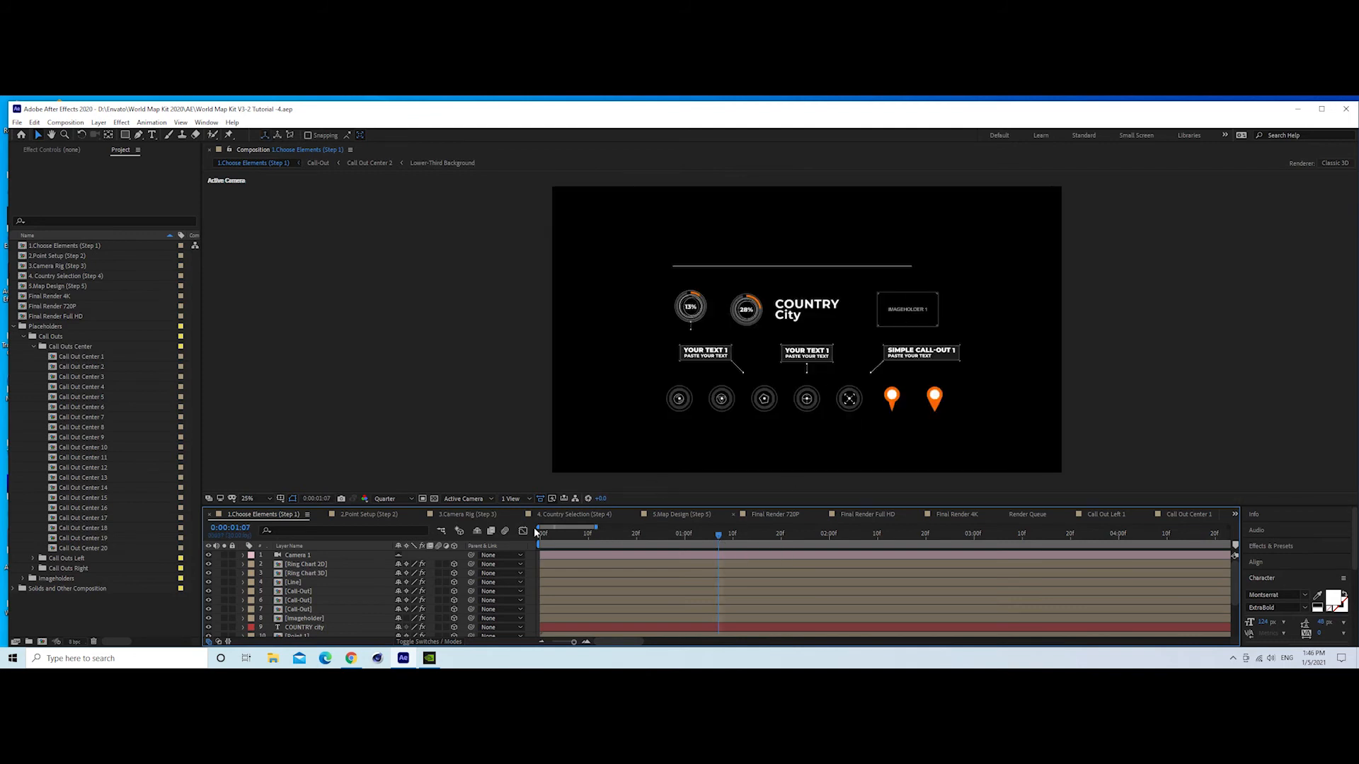
{"action": "left_click", "coordinate": [324, 619]}
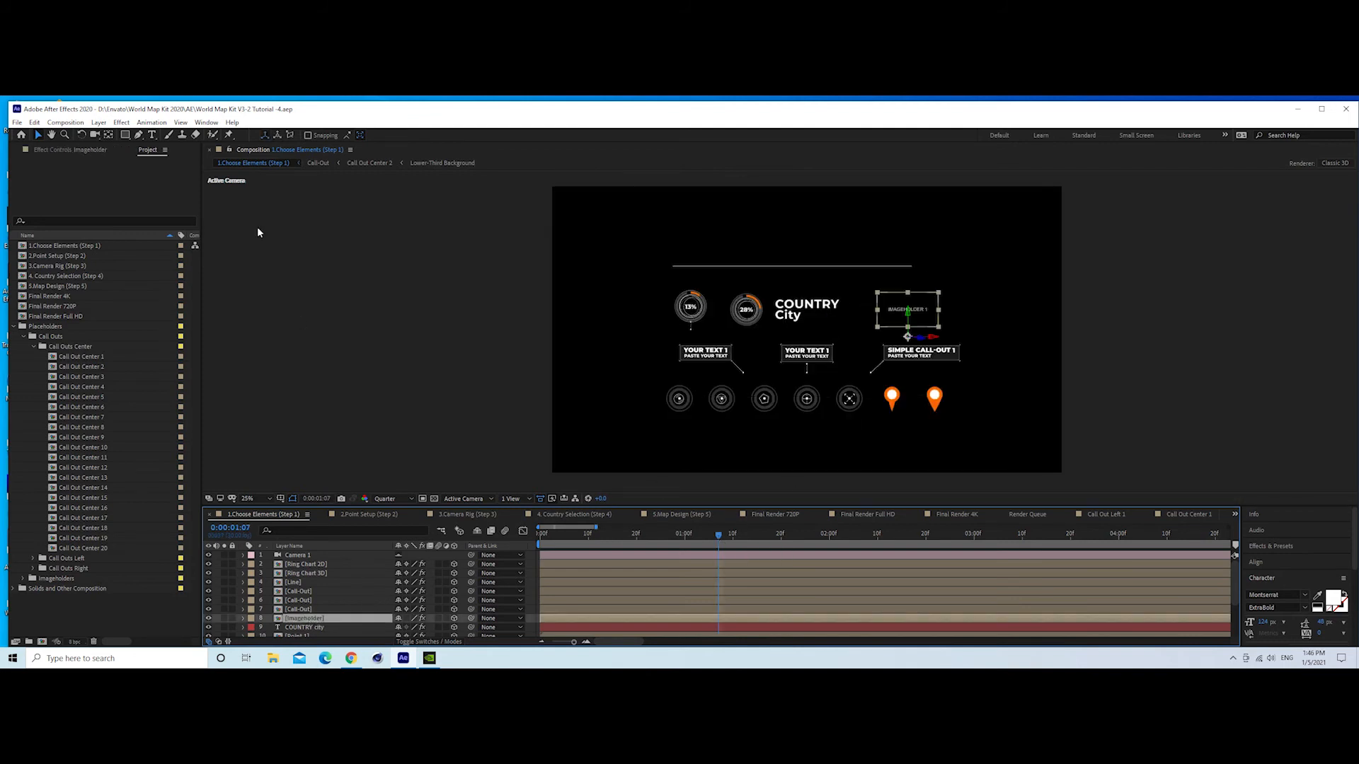
{"action": "left_click", "coordinate": [33, 123]}
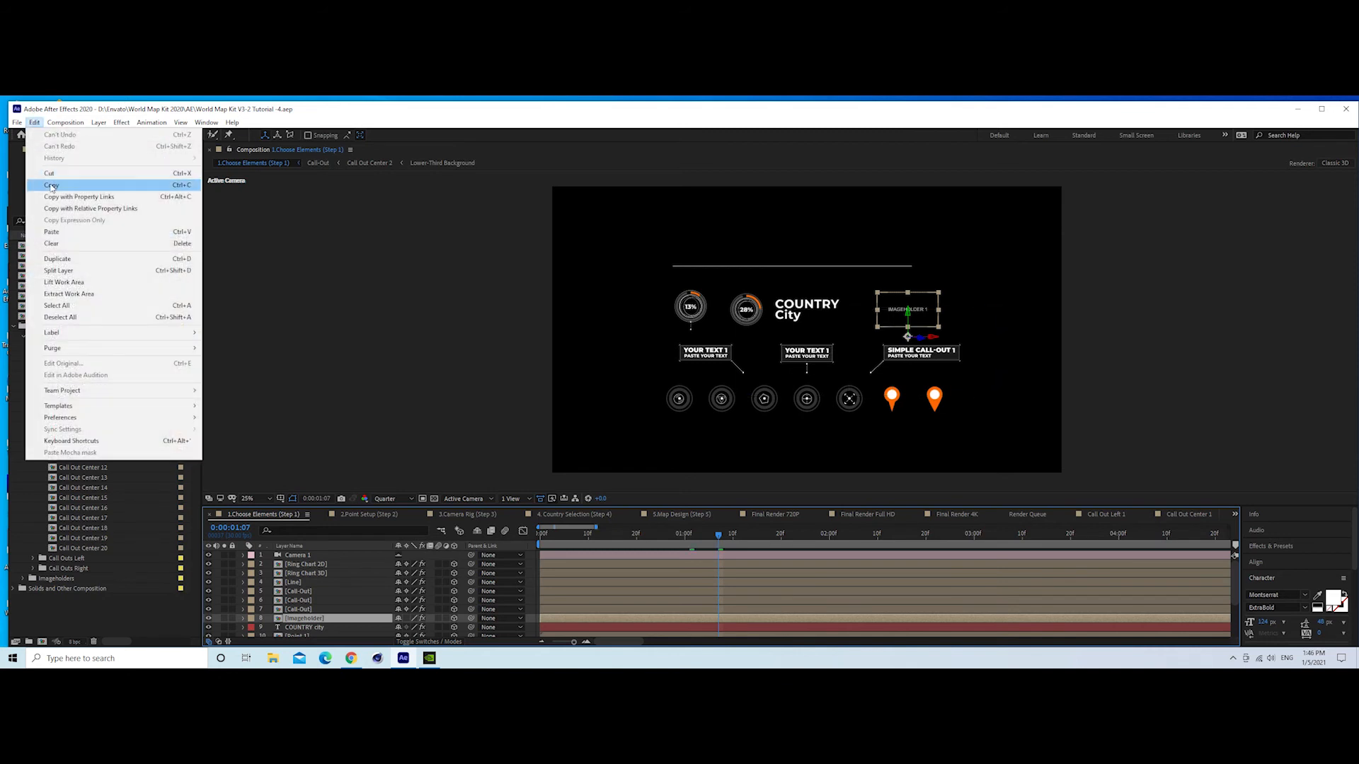
{"action": "left_click", "coordinate": [85, 187]}
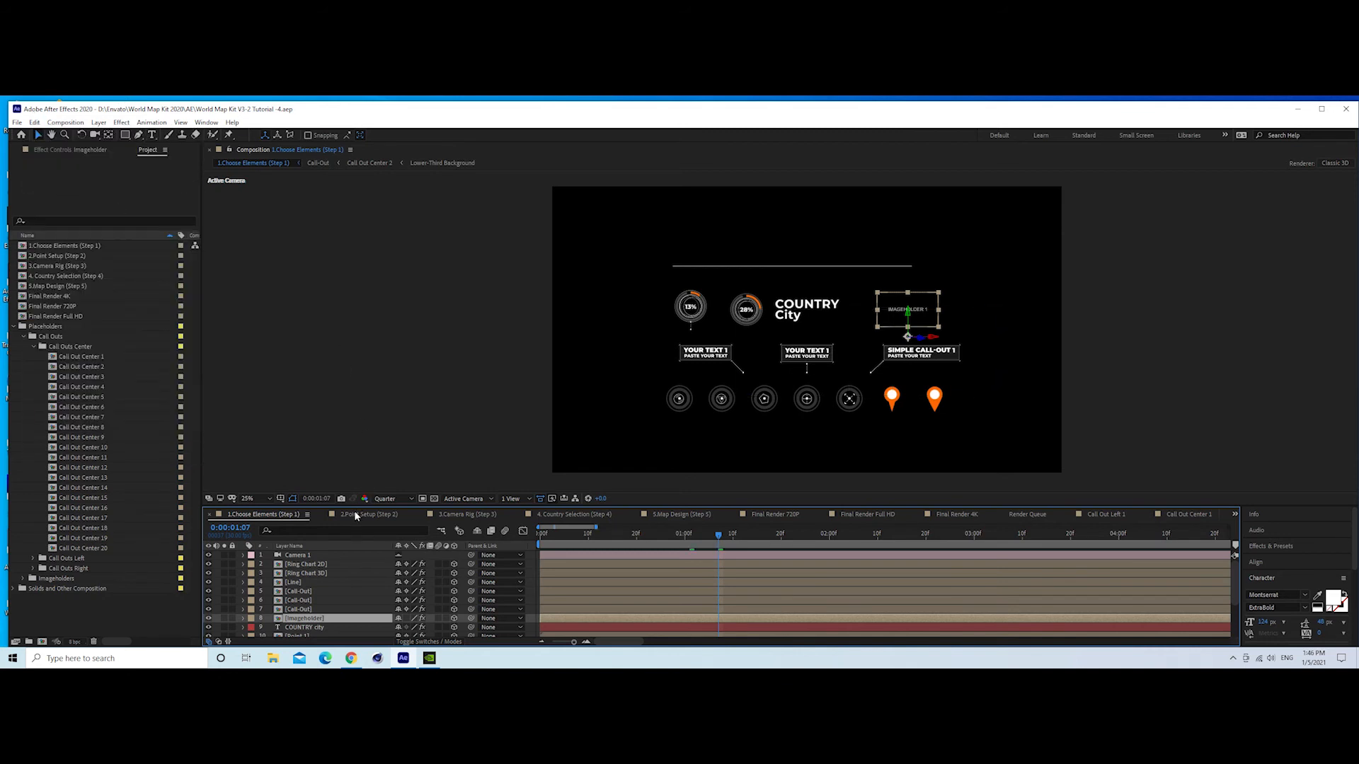
{"action": "left_click", "coordinate": [355, 513]}
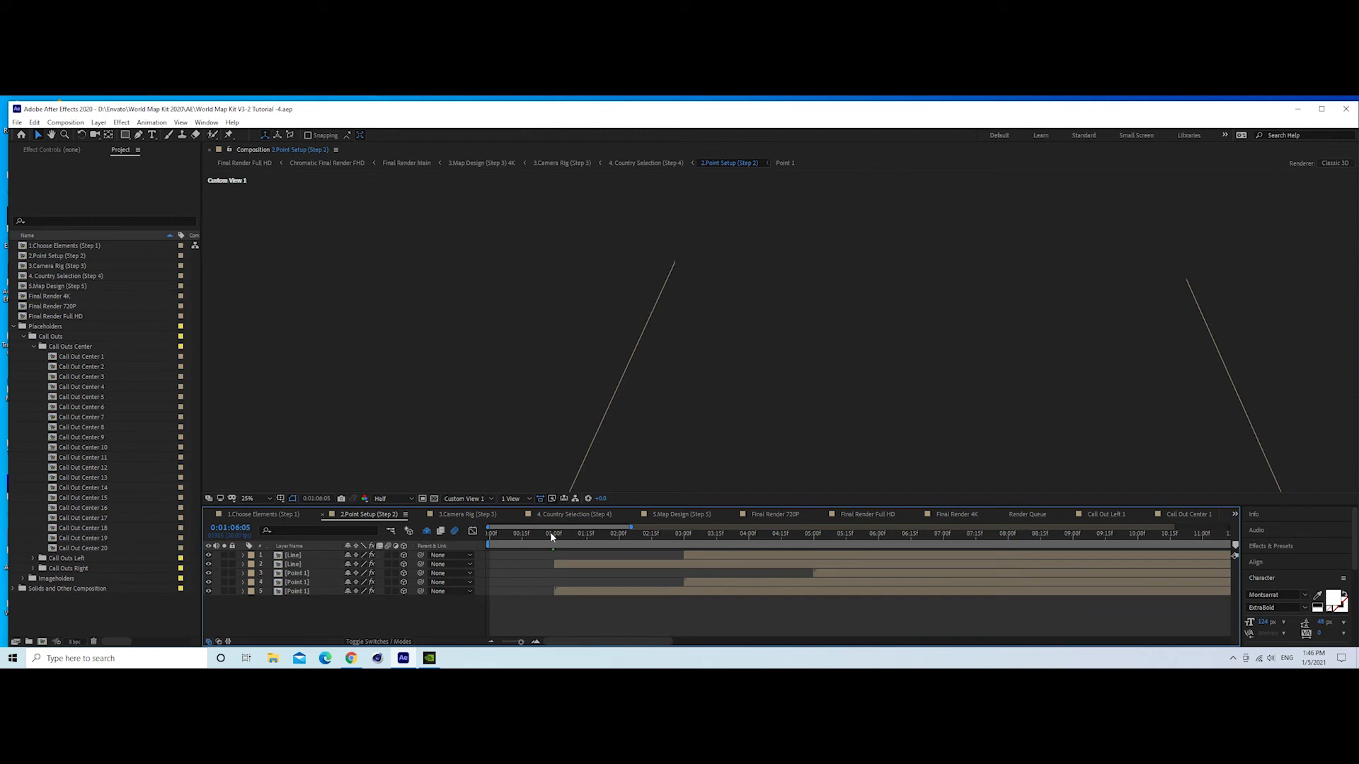
{"action": "left_click", "coordinate": [552, 535]}
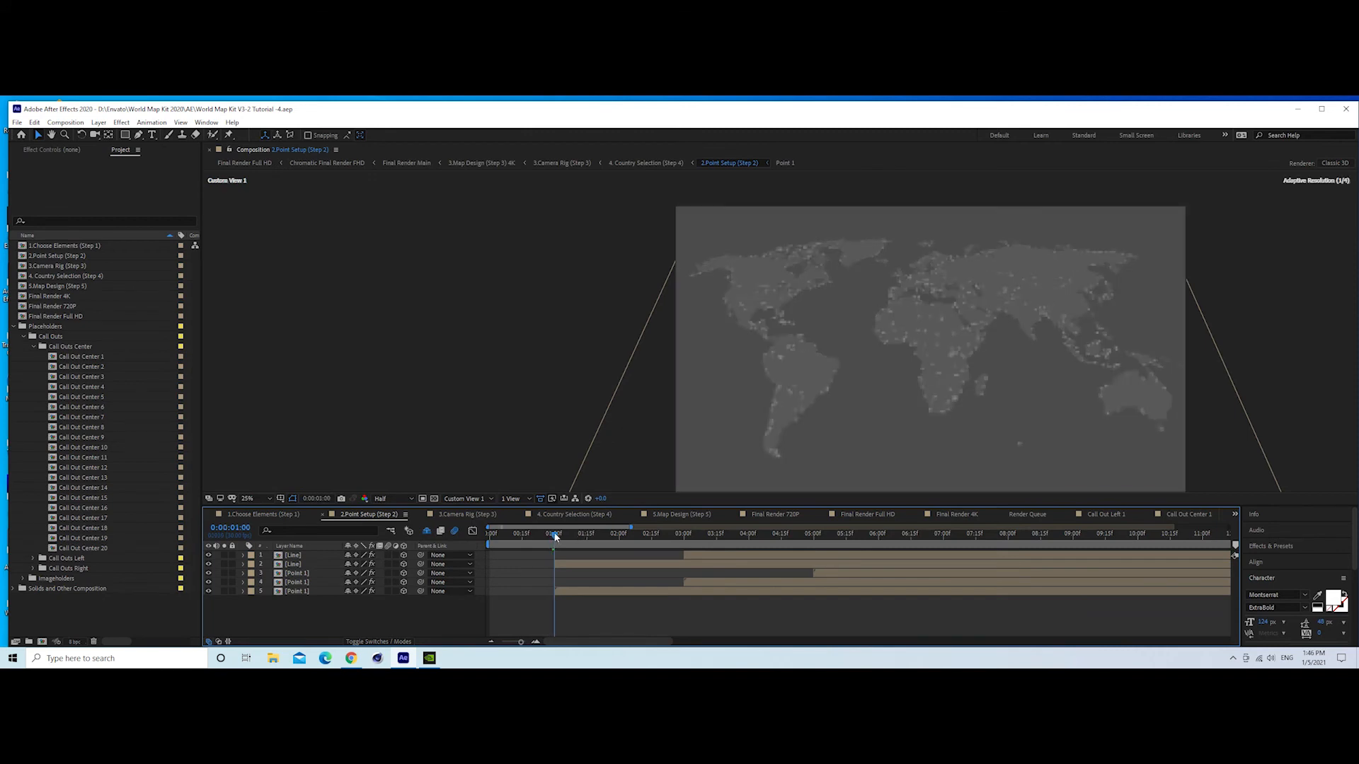
{"action": "left_click", "coordinate": [34, 122]}
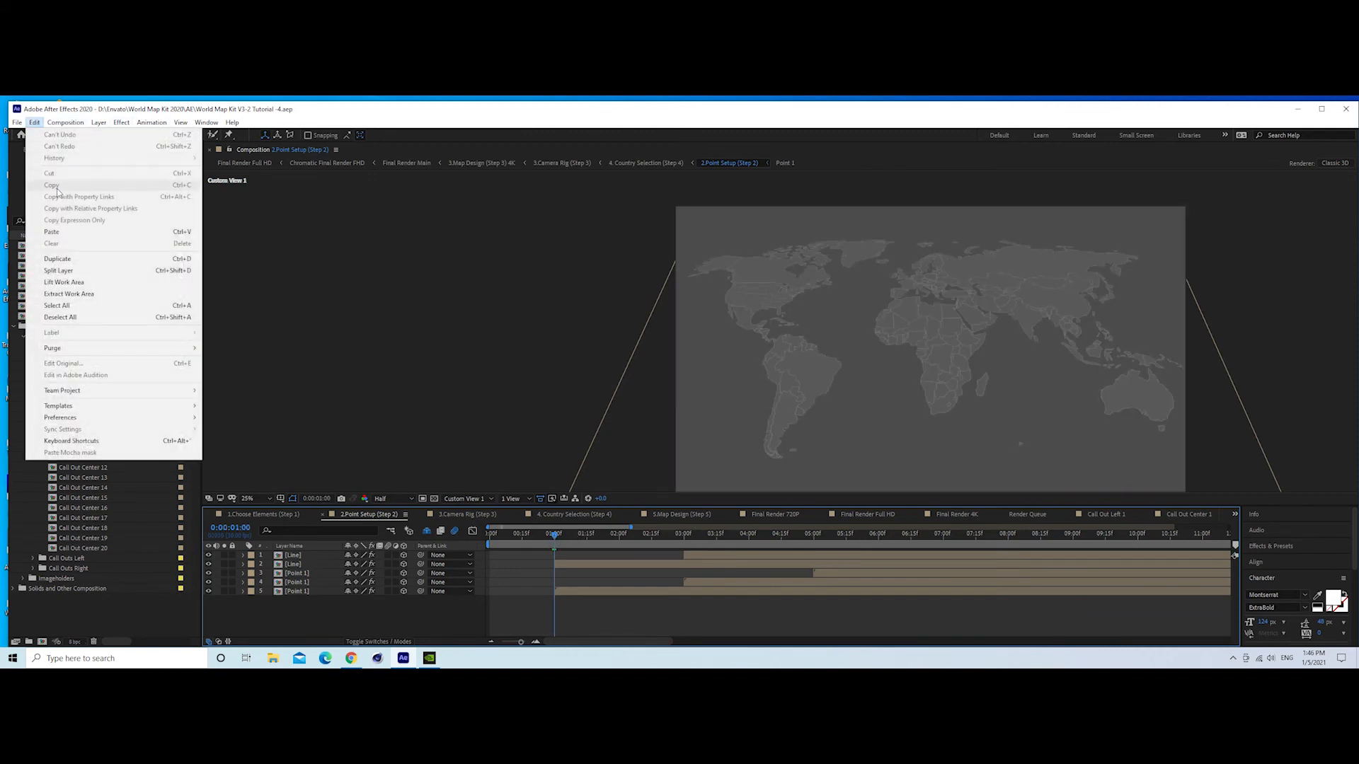
{"action": "left_click", "coordinate": [52, 232]}
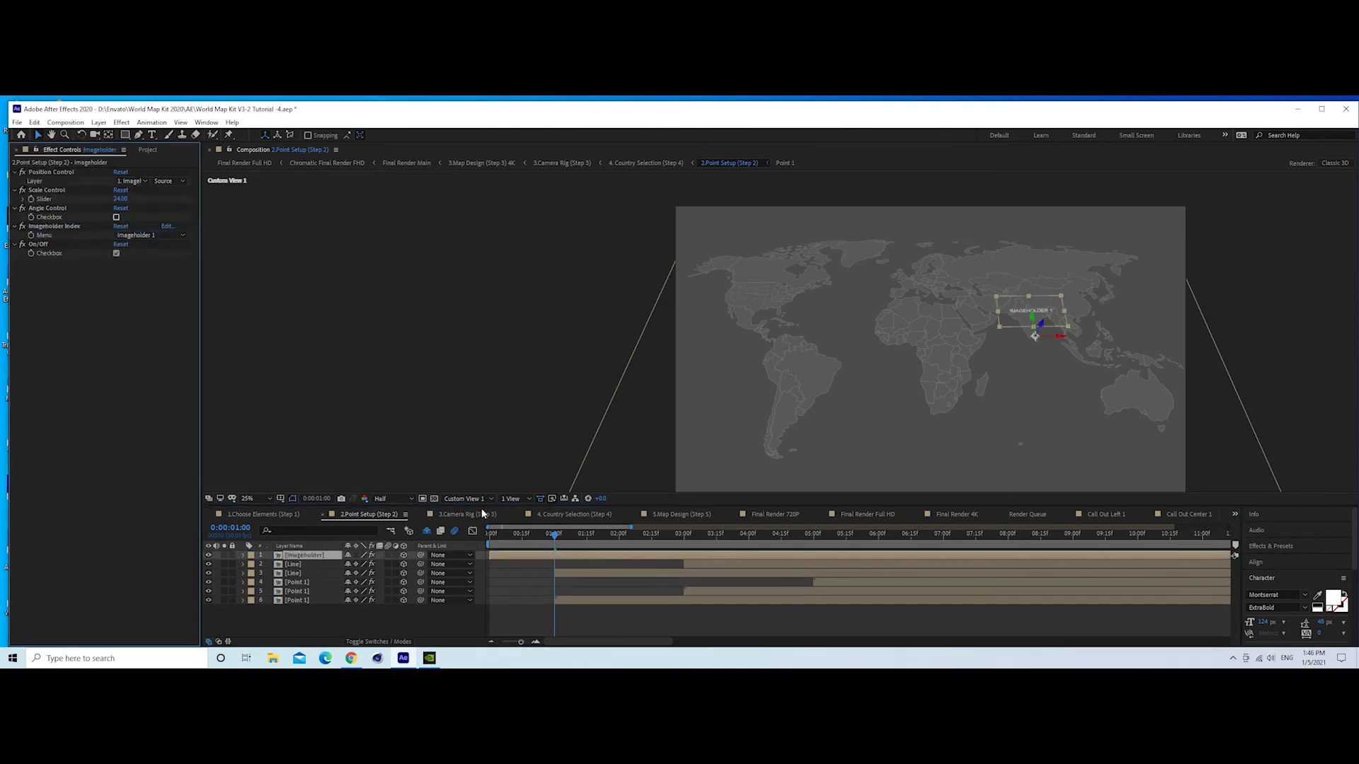
{"action": "left_click_drag", "start_coordinate": [493, 555], "coordinate": [558, 560]}
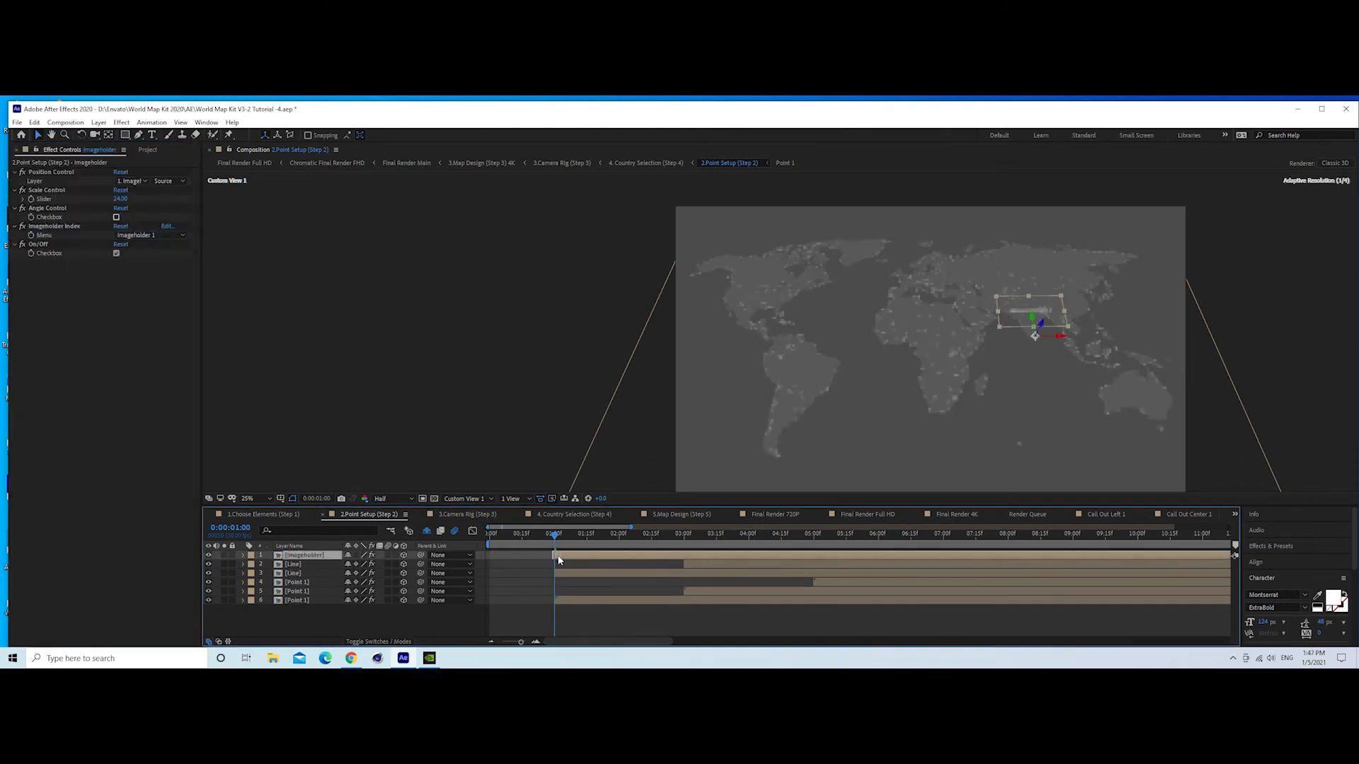
- Move to 3:26 and delete both Line layers from the Point Setup composition
{"action": "left_click", "coordinate": [741, 537]}
{"action": "left_click", "coordinate": [717, 564]}
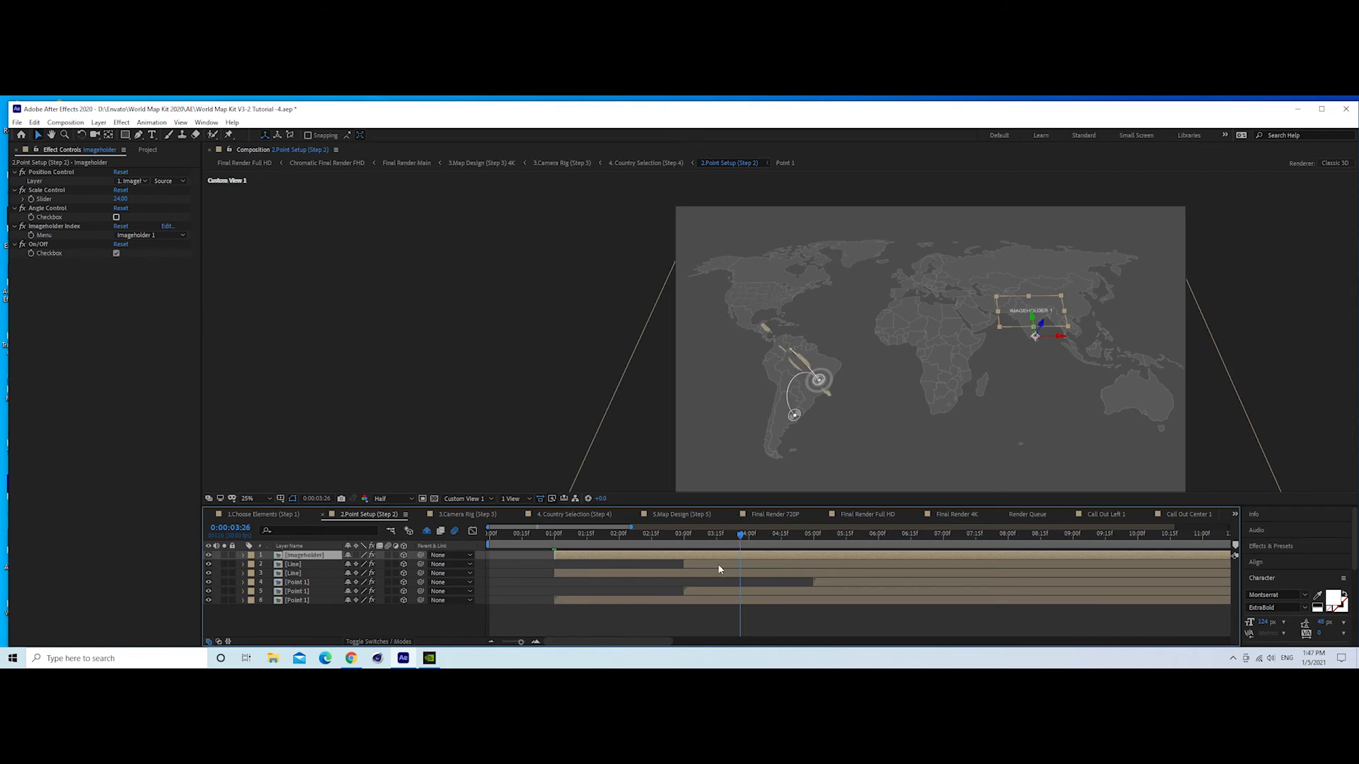
{"action": "left_click", "coordinate": [708, 574], "text": "ctrl"}
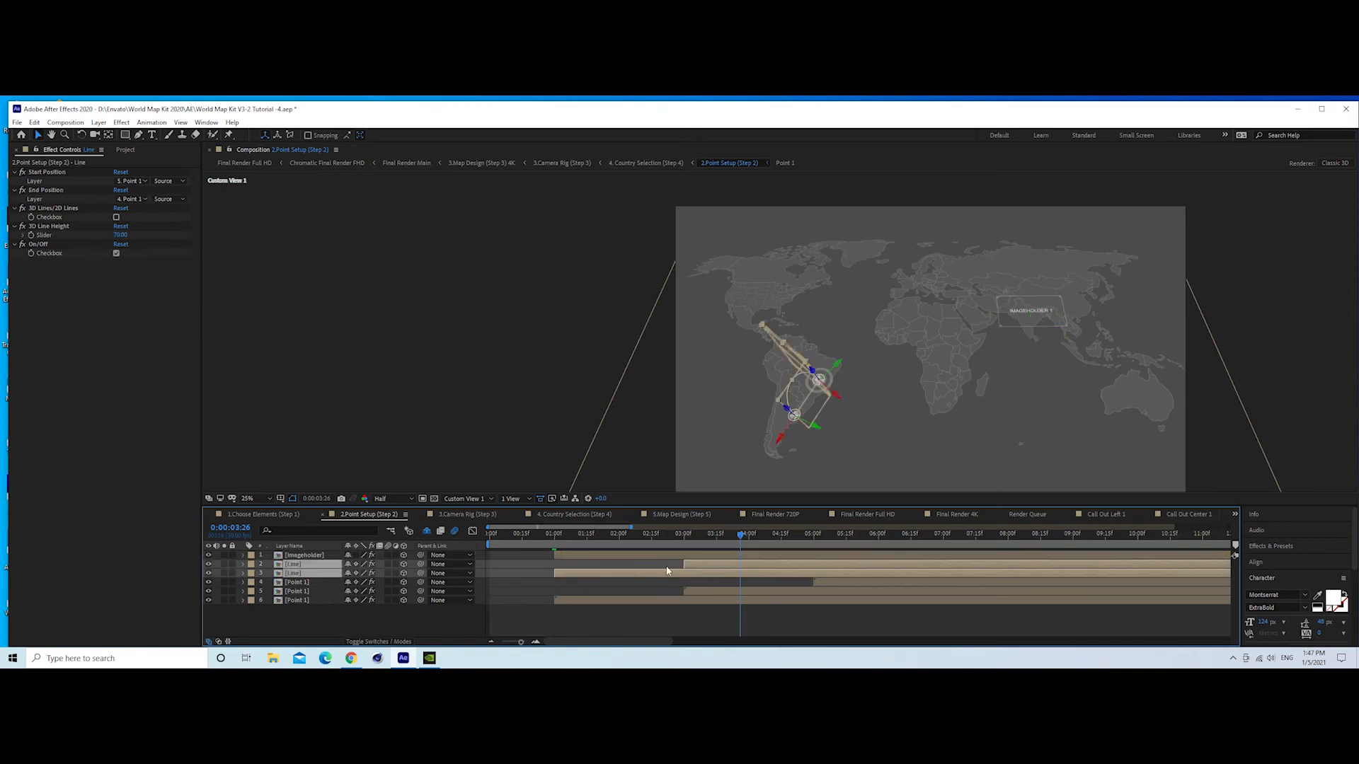
{"action": "key", "text": "Delete"}
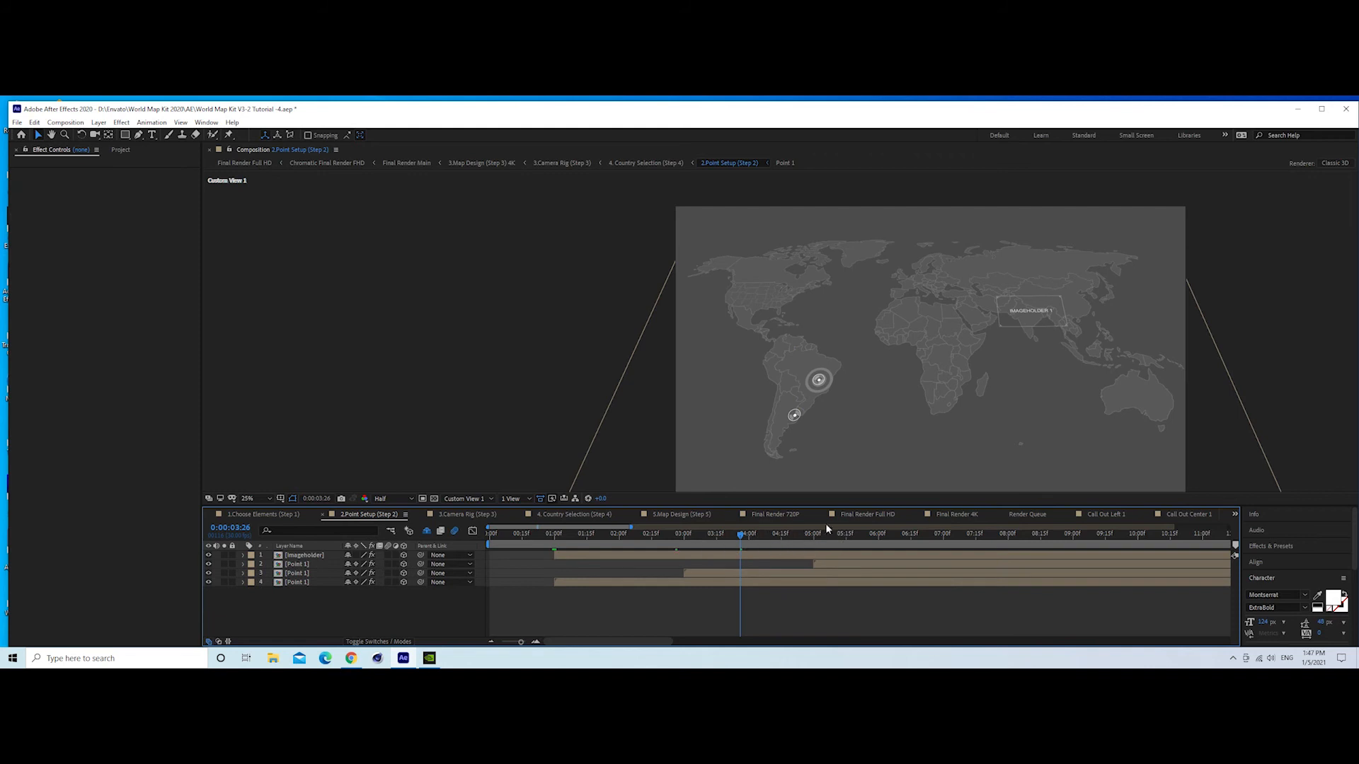
- Attach the Imageholder to layer 4. Point 1 through its Position Control and set its Scale Control to 15
{"action": "left_click", "coordinate": [572, 554]}
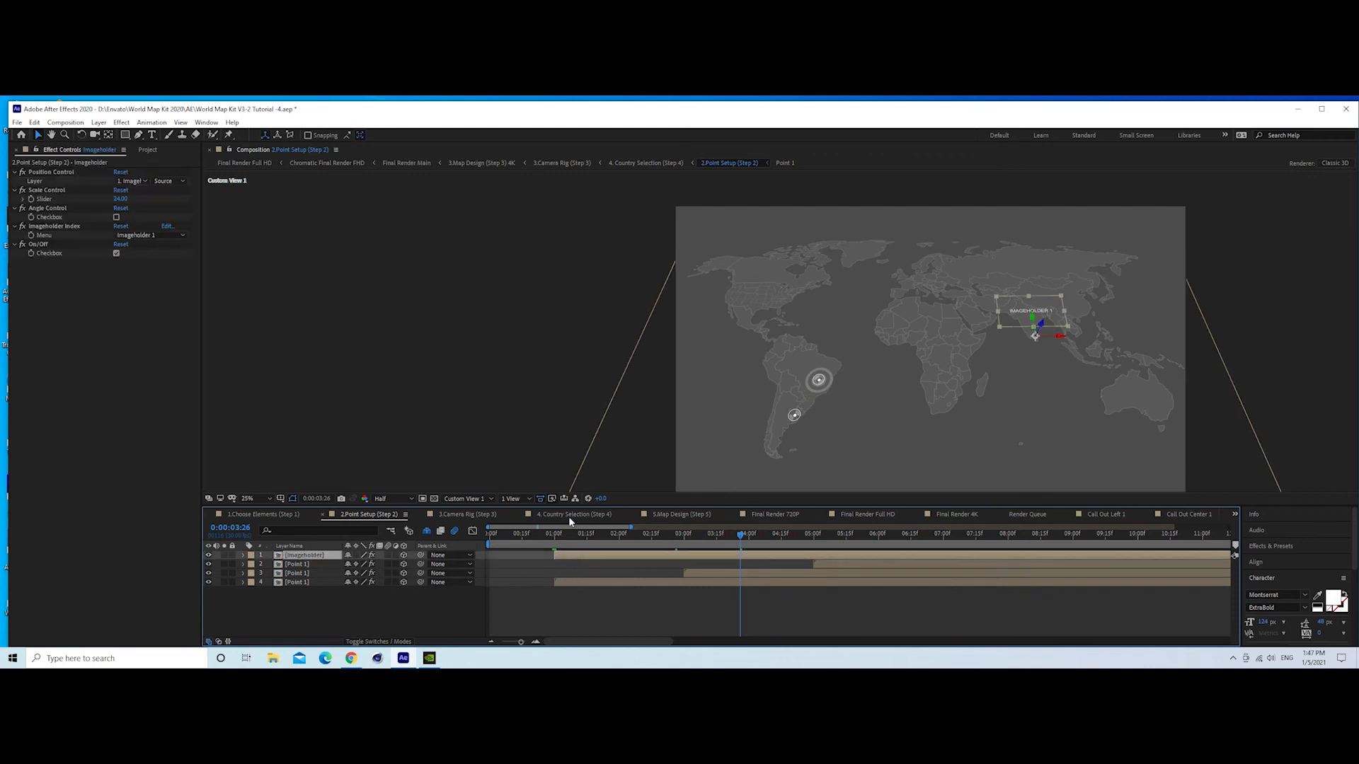
{"action": "left_click", "coordinate": [142, 182]}
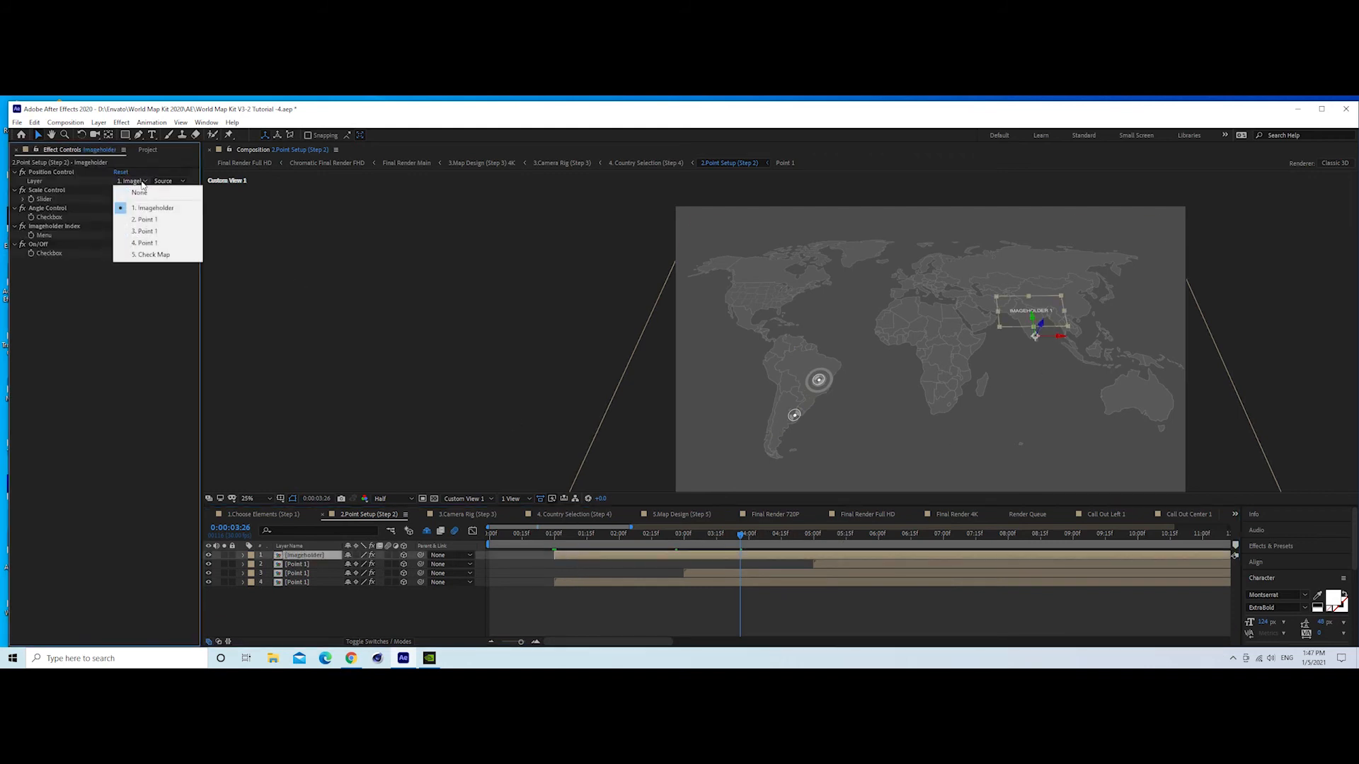
{"action": "left_click", "coordinate": [147, 242]}
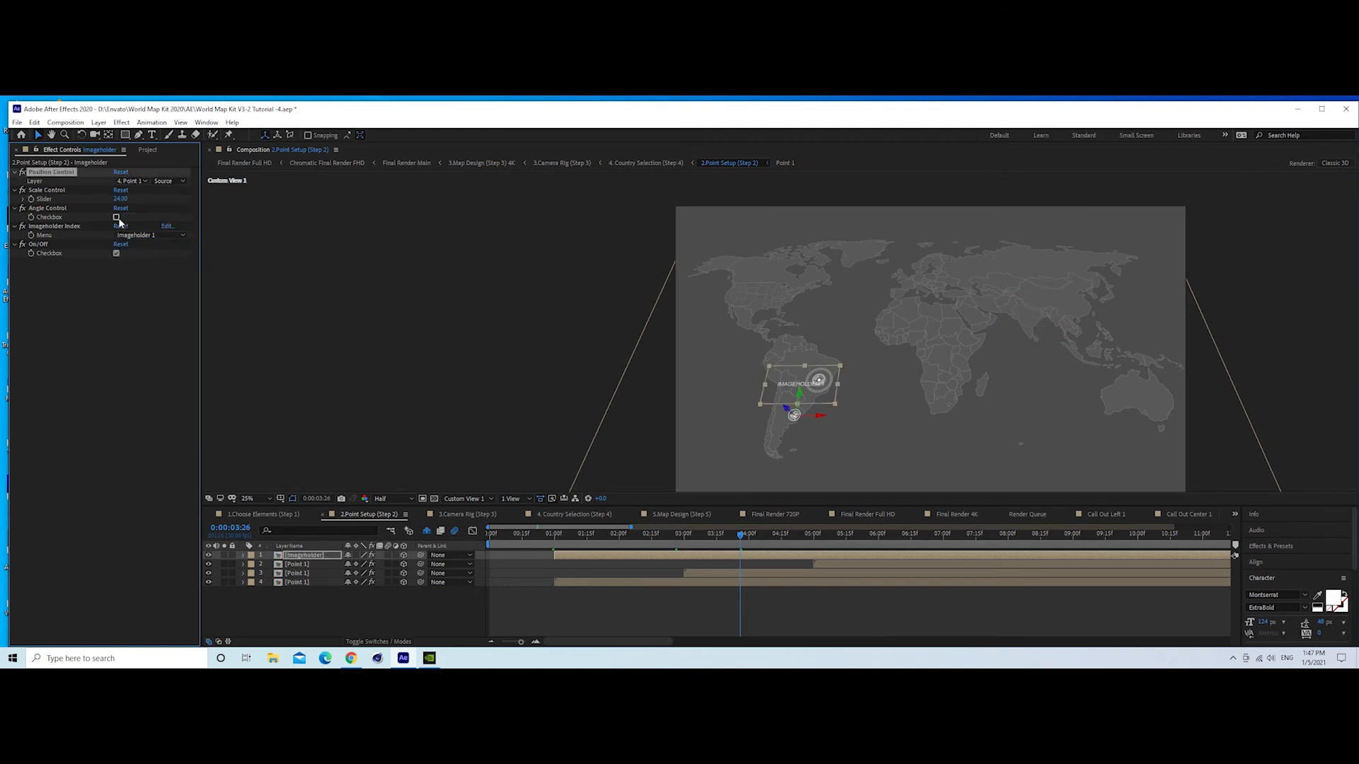
{"action": "left_click", "coordinate": [120, 199]}
{"action": "key", "text": "Return"}
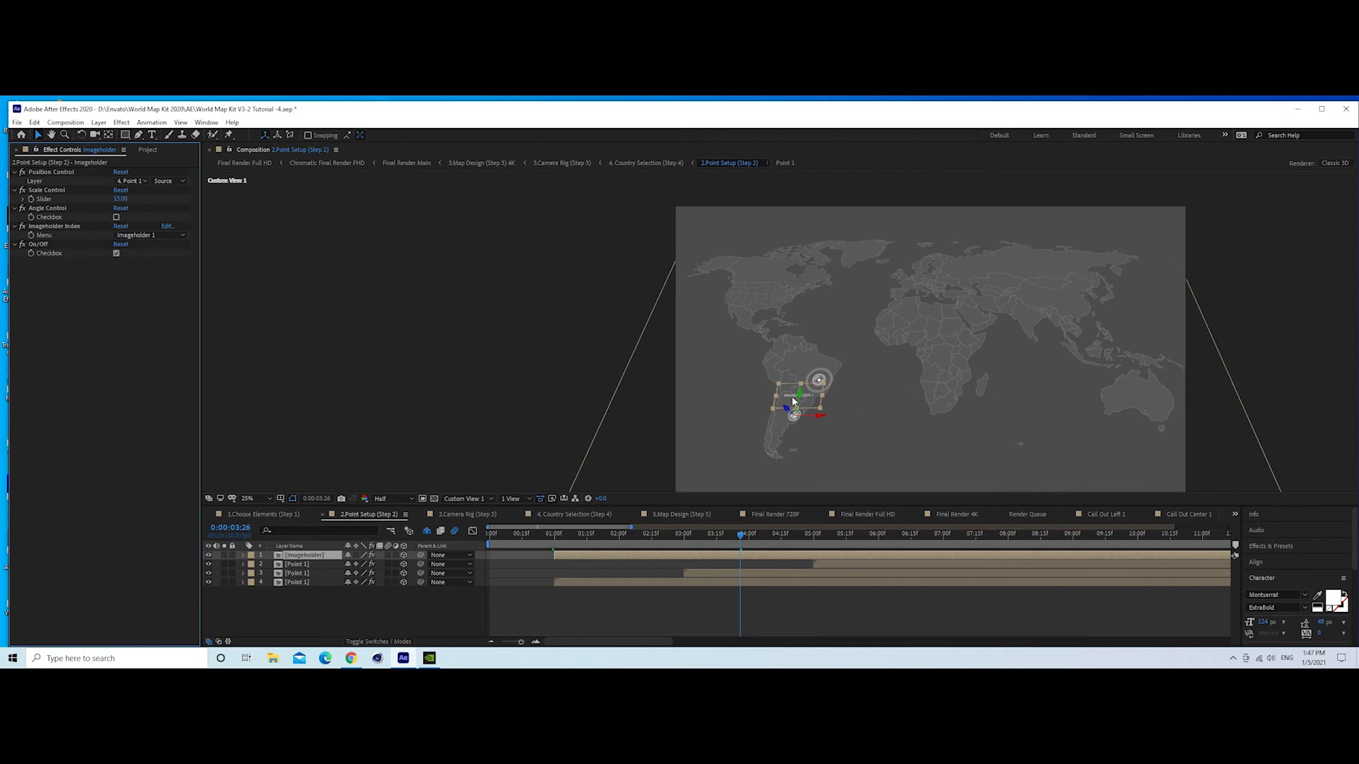
{"action": "left_click", "coordinate": [306, 624]}
- Duplicate the Imageholder layer and shift the copy to start at 3:00, in line with the second point
{"action": "left_click", "coordinate": [305, 556]}
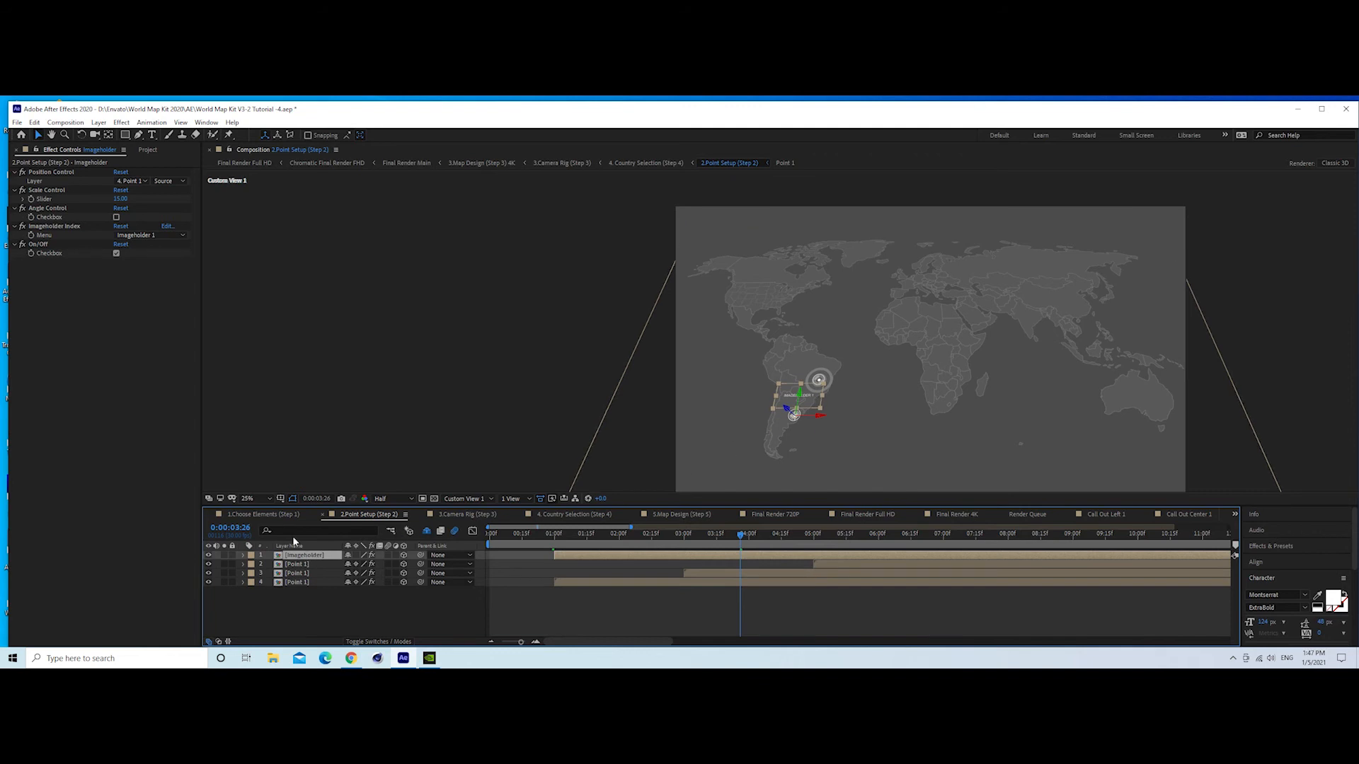
{"action": "left_click", "coordinate": [34, 123]}
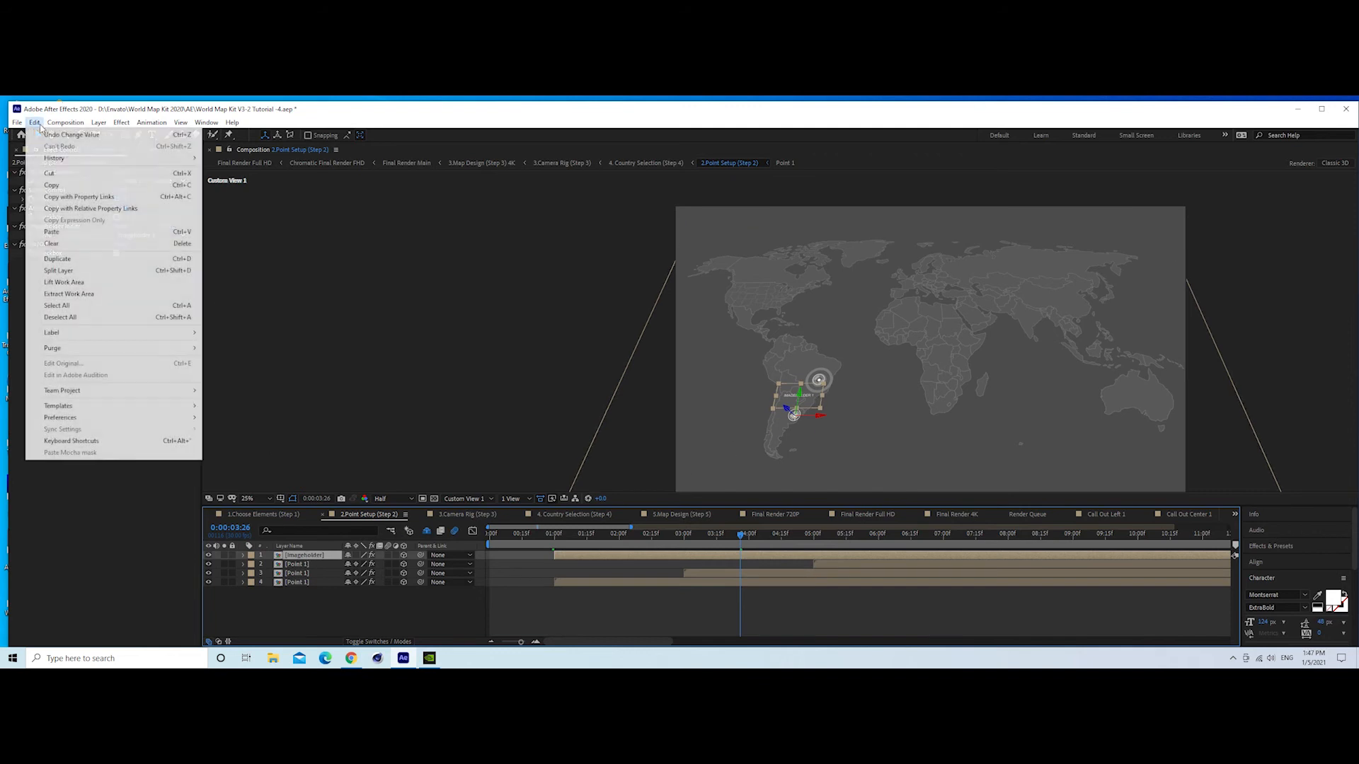
{"action": "left_click", "coordinate": [58, 260]}
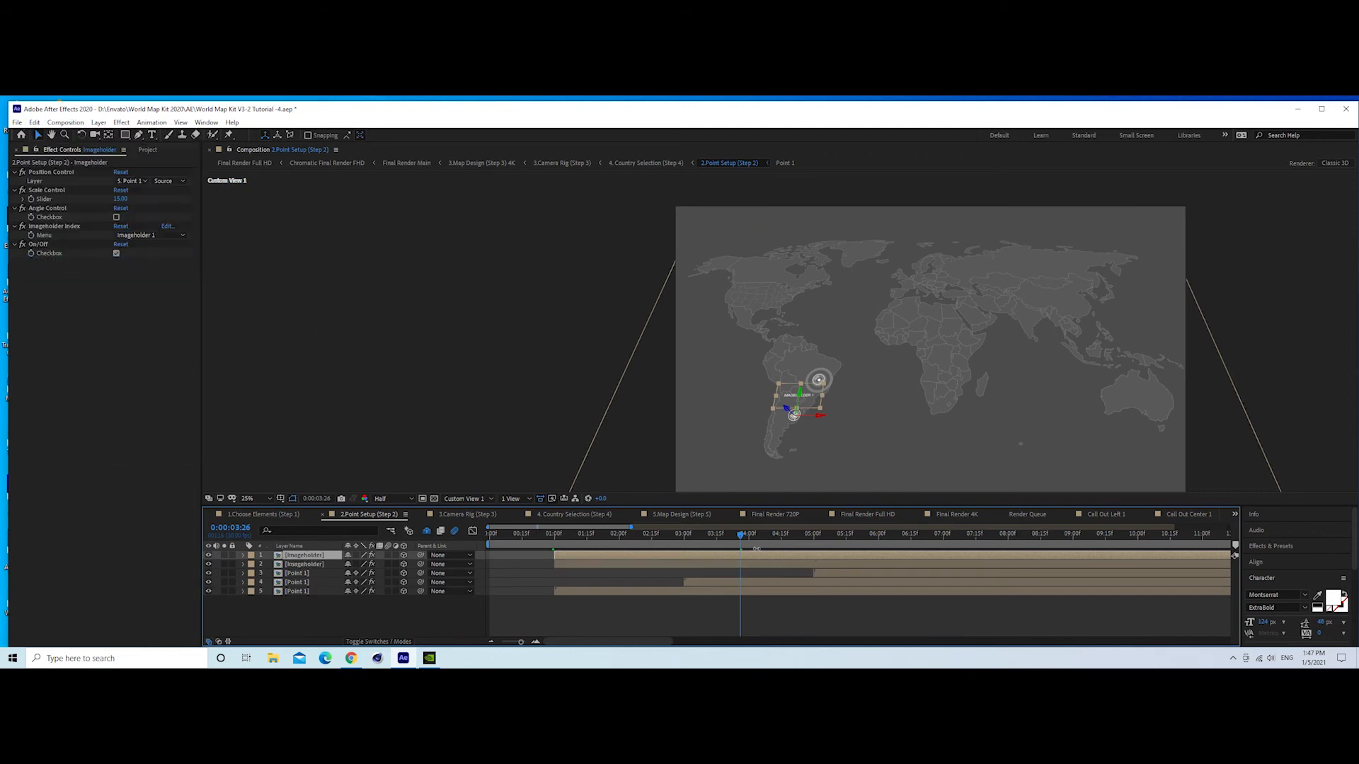
{"action": "left_click_drag", "start_coordinate": [630, 555], "coordinate": [736, 557]}
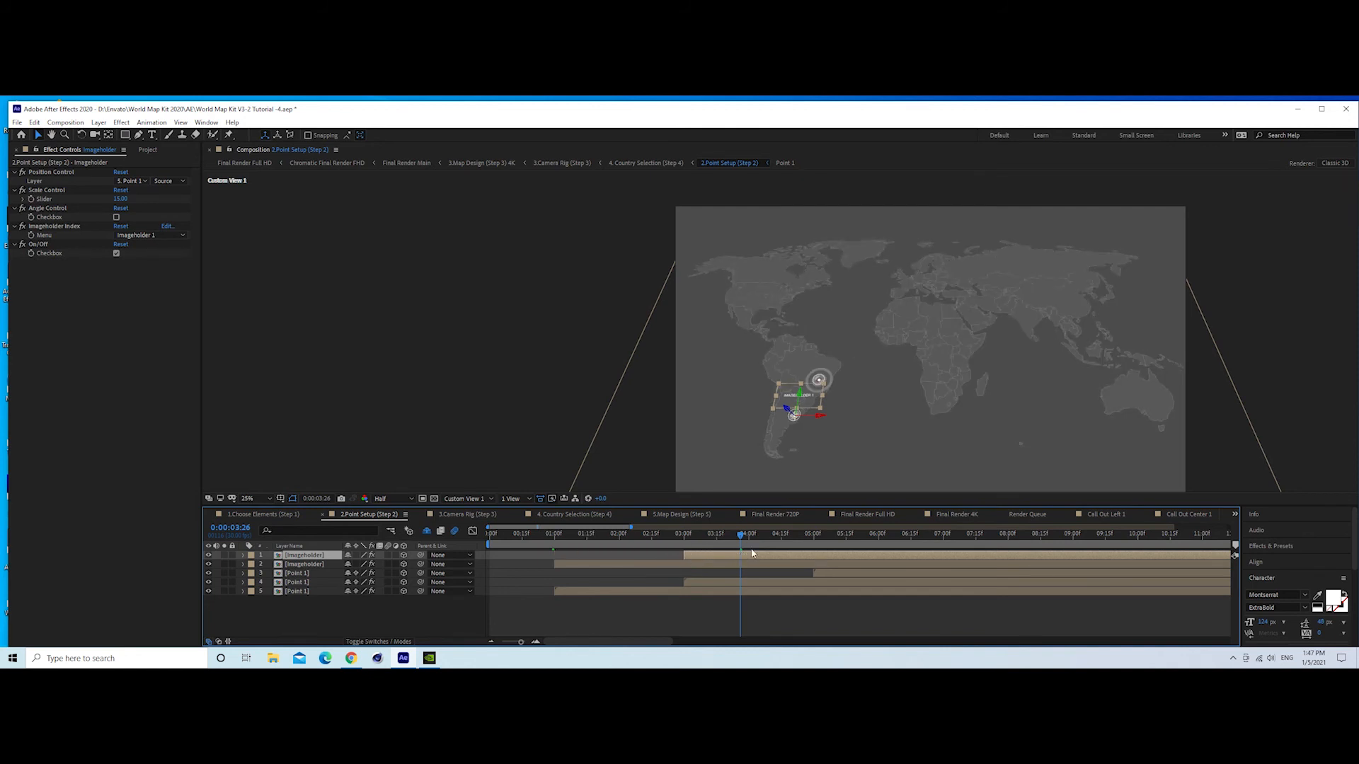
- At 5:02, set the duplicated Imageholder's Position Control layer to 4. Point 1
{"action": "left_click", "coordinate": [821, 539]}
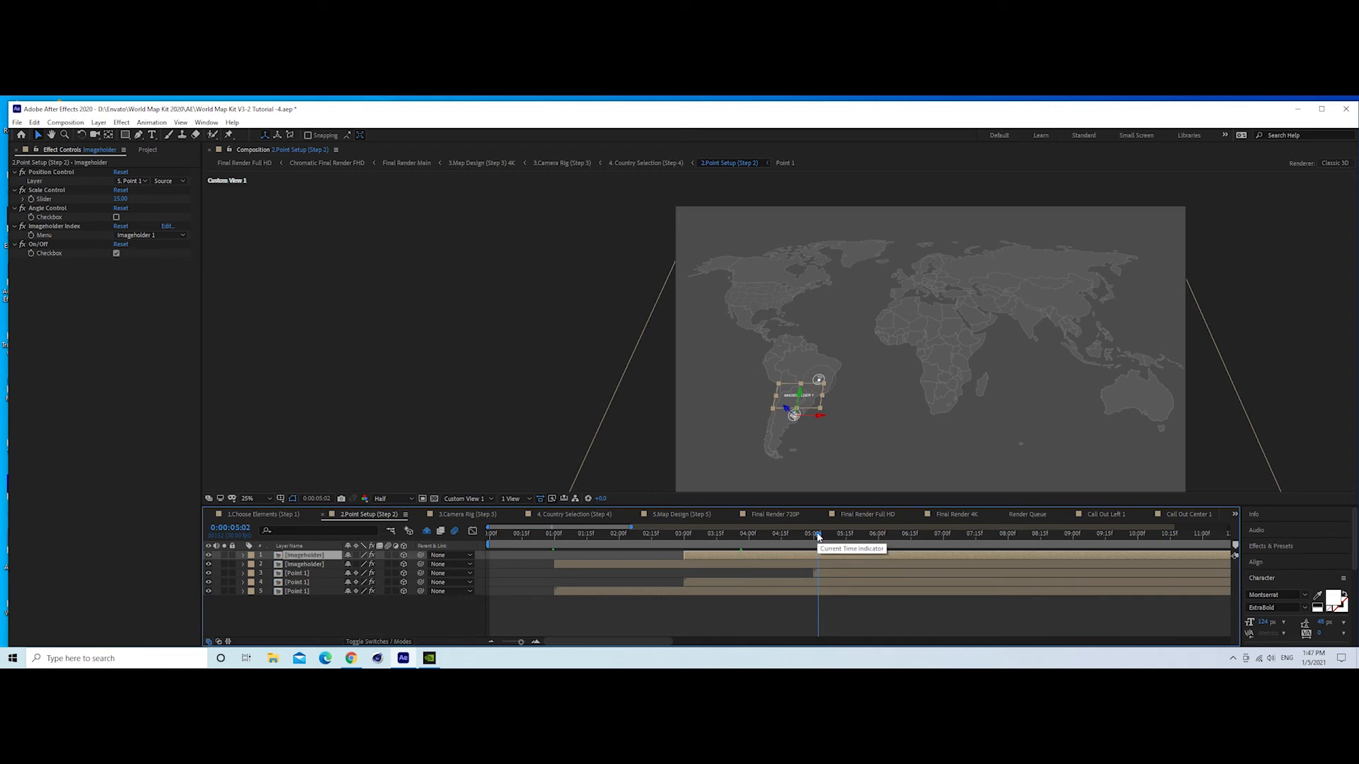
{"action": "left_click", "coordinate": [142, 182]}
{"action": "left_click", "coordinate": [151, 243]}
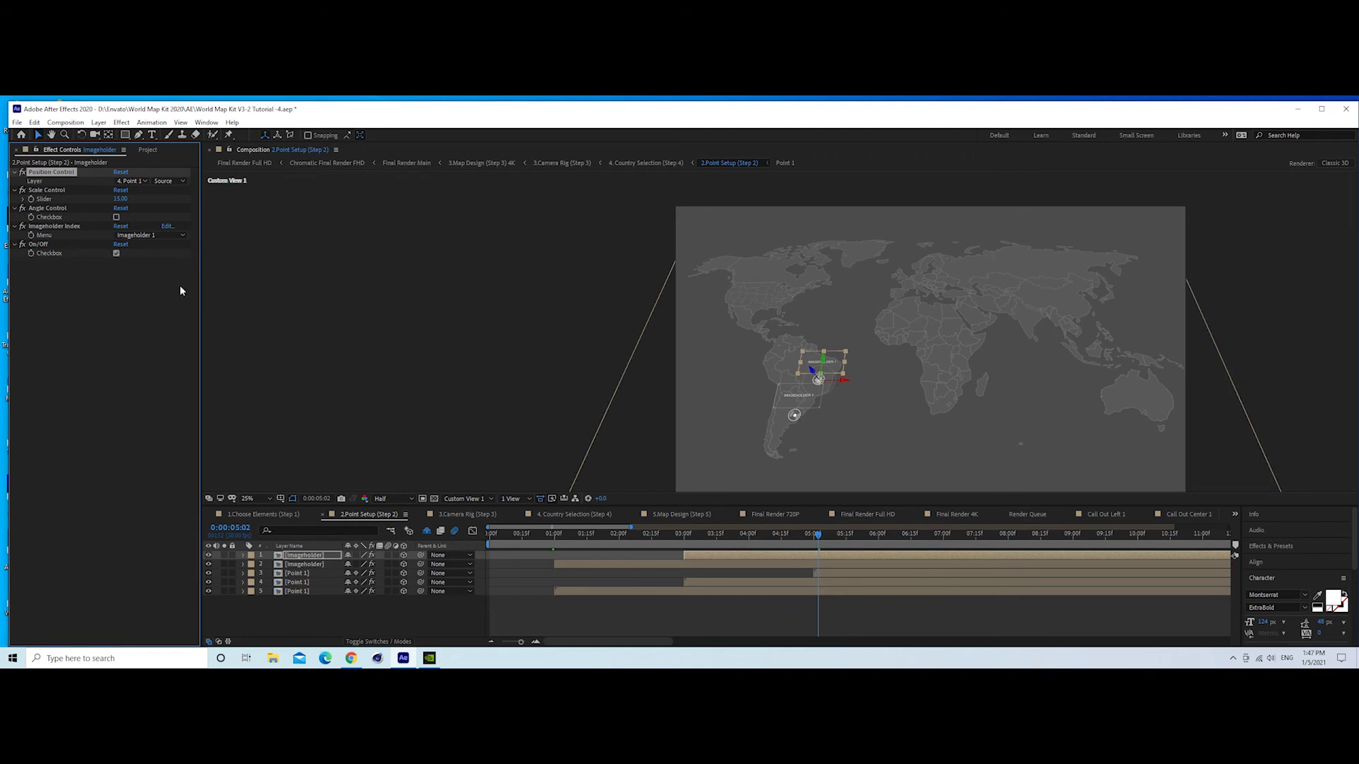
- Set the duplicated Imageholder's Imageholder Index to Imageholder 2
{"action": "left_click", "coordinate": [152, 235]}
{"action": "left_click", "coordinate": [151, 254]}
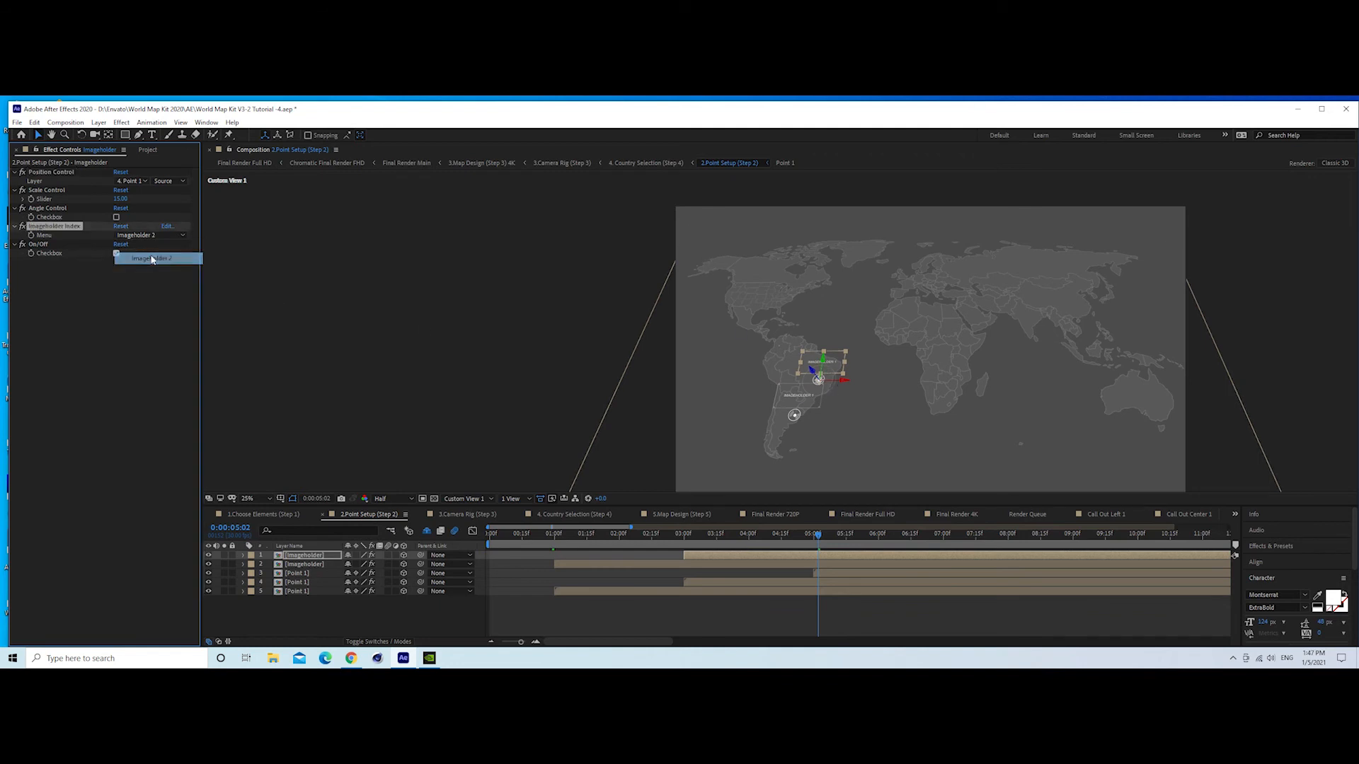
{"action": "left_click", "coordinate": [738, 613]}
- Duplicate the top Imageholder layer and shift the copy to start at 5:00, in line with the third point
{"action": "left_click", "coordinate": [729, 555]}
{"action": "left_click", "coordinate": [34, 123]}
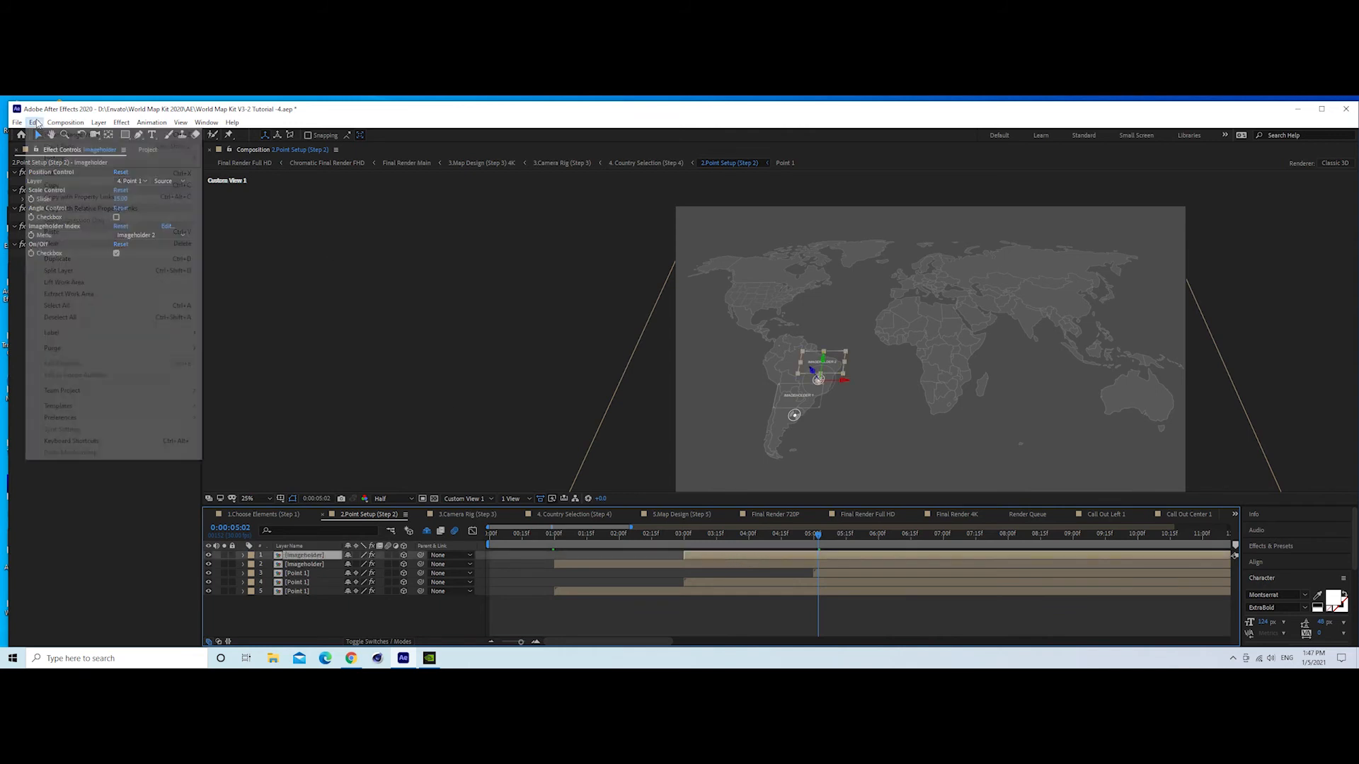
{"action": "left_click", "coordinate": [66, 233]}
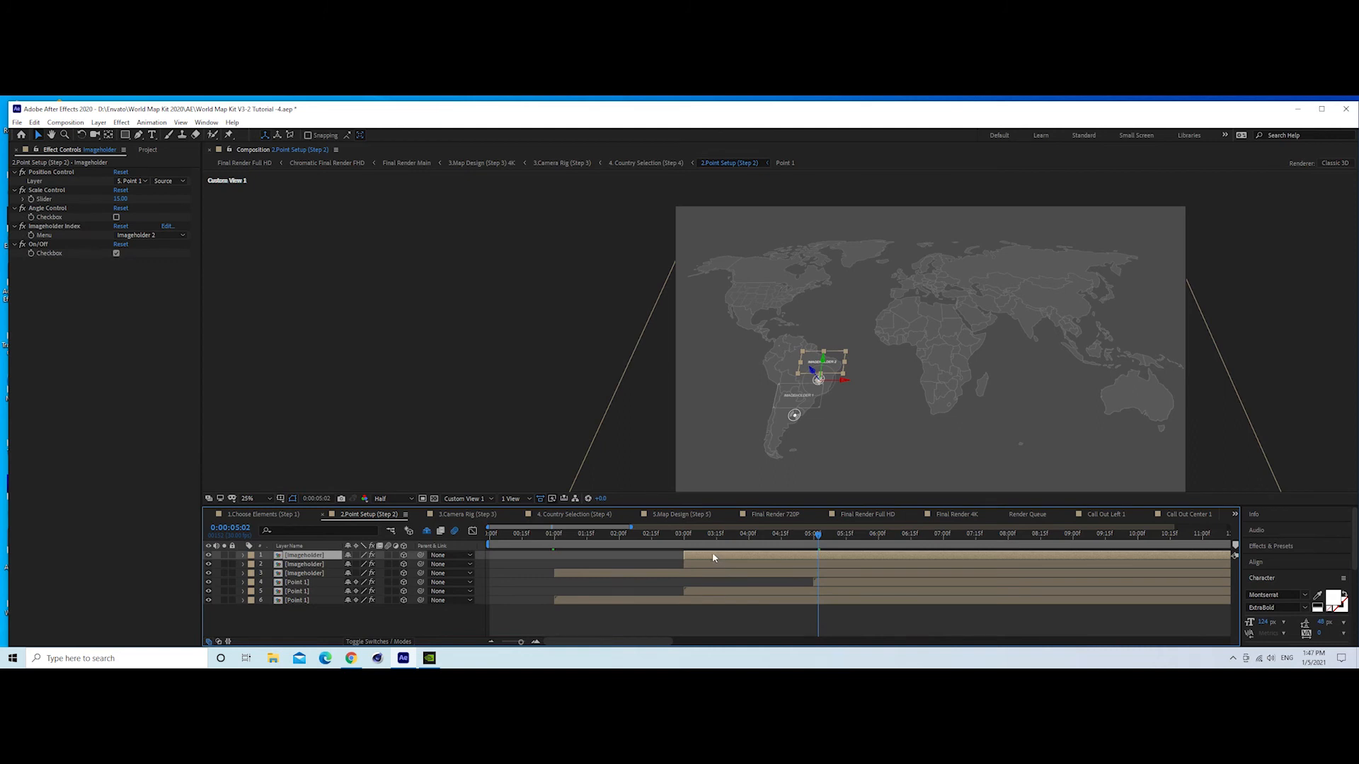
{"action": "left_click_drag", "start_coordinate": [714, 557], "coordinate": [841, 561]}
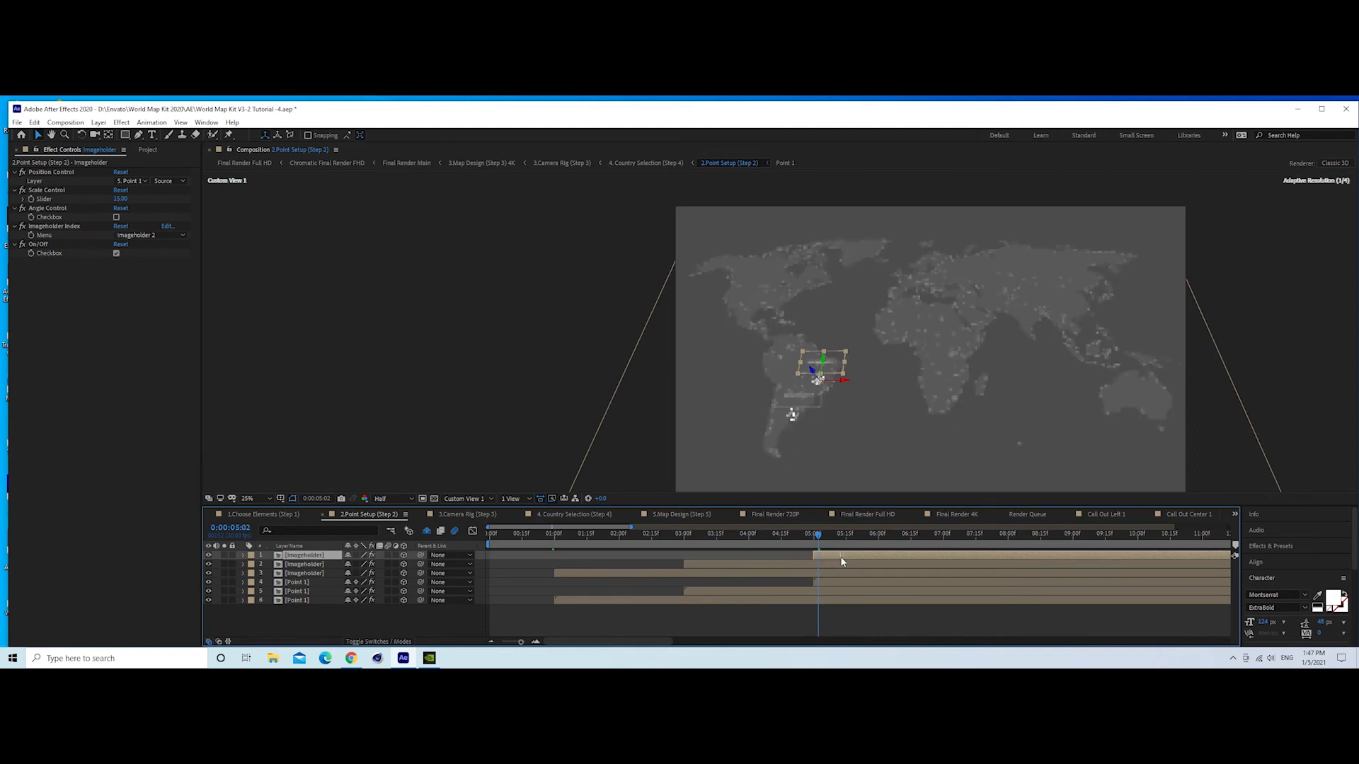
- At 7:00, attach the newest Imageholder to layer 4. Point 1 through Position Control and set its Imageholder Index to Imageholder 3
{"action": "left_click", "coordinate": [944, 544]}
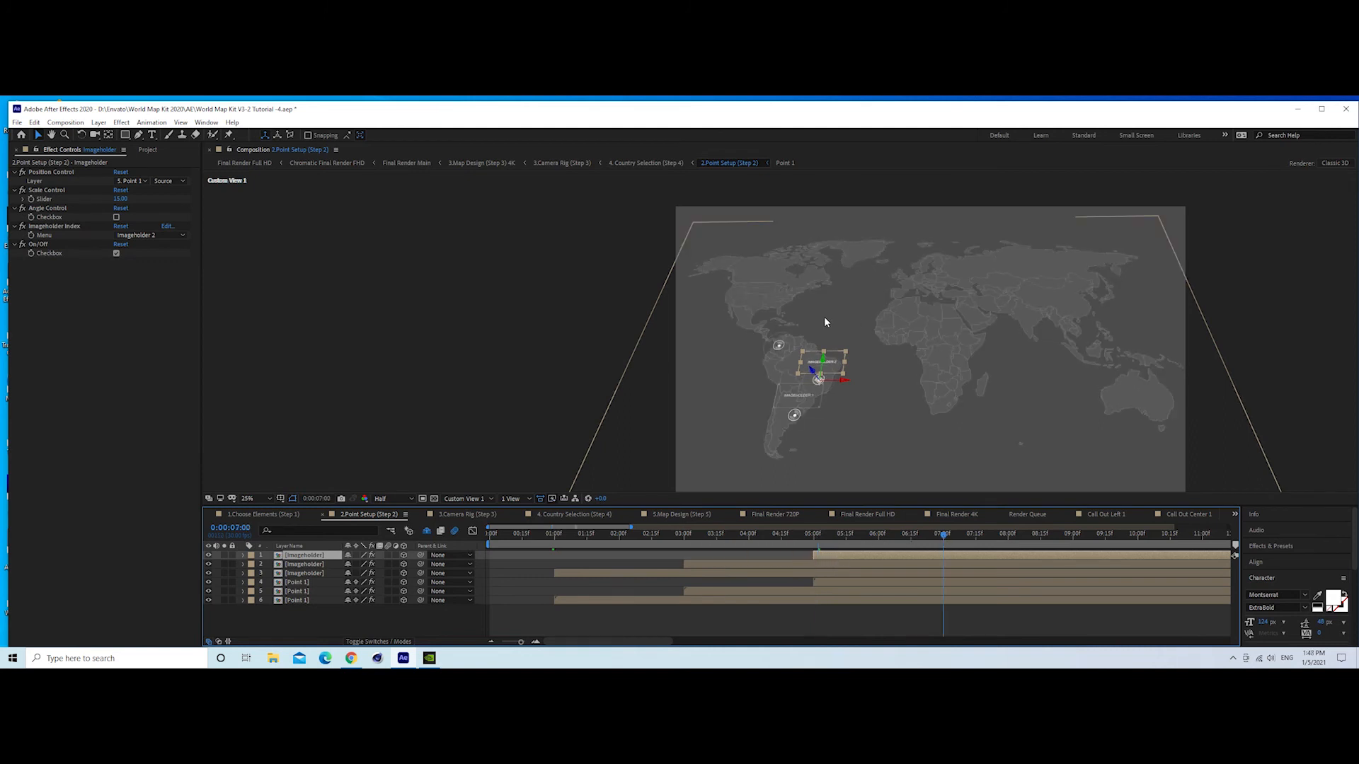
{"action": "left_click", "coordinate": [145, 235]}
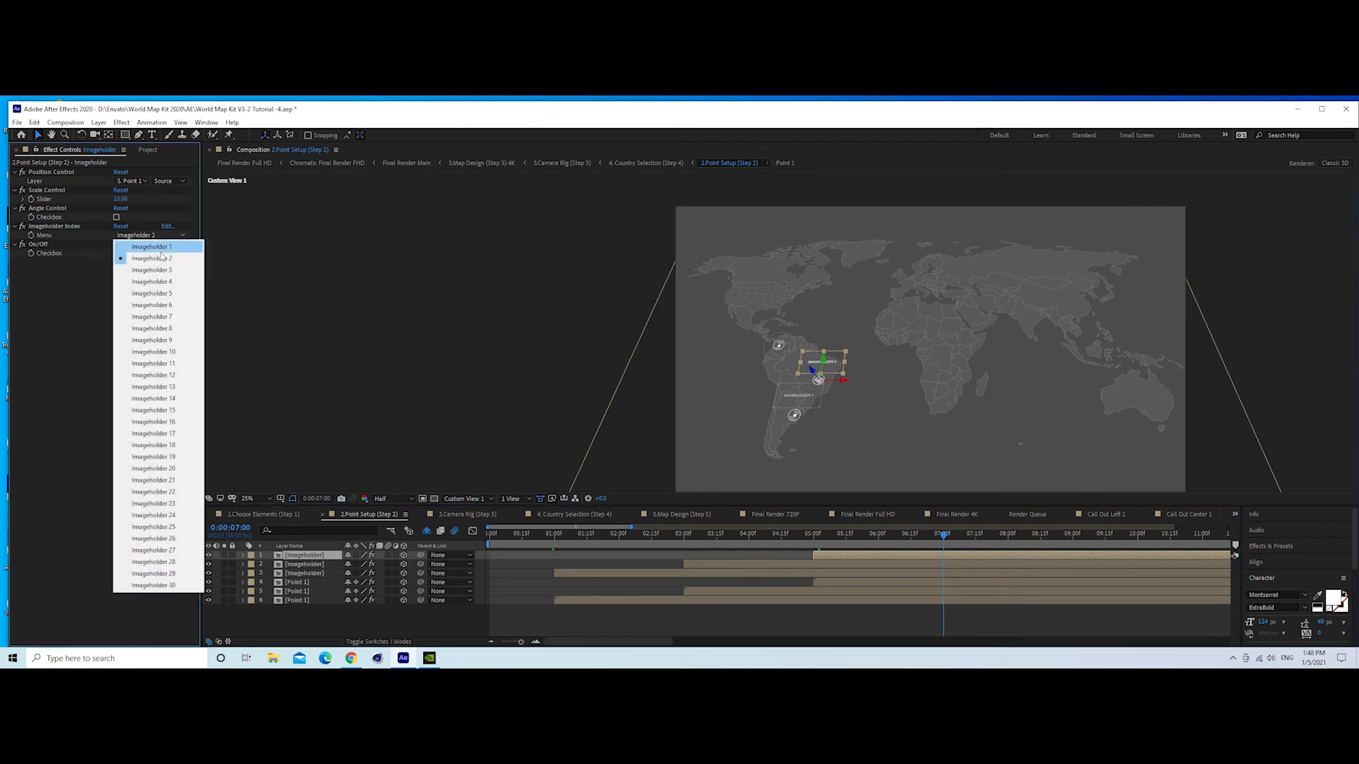
{"action": "left_click", "coordinate": [139, 182]}
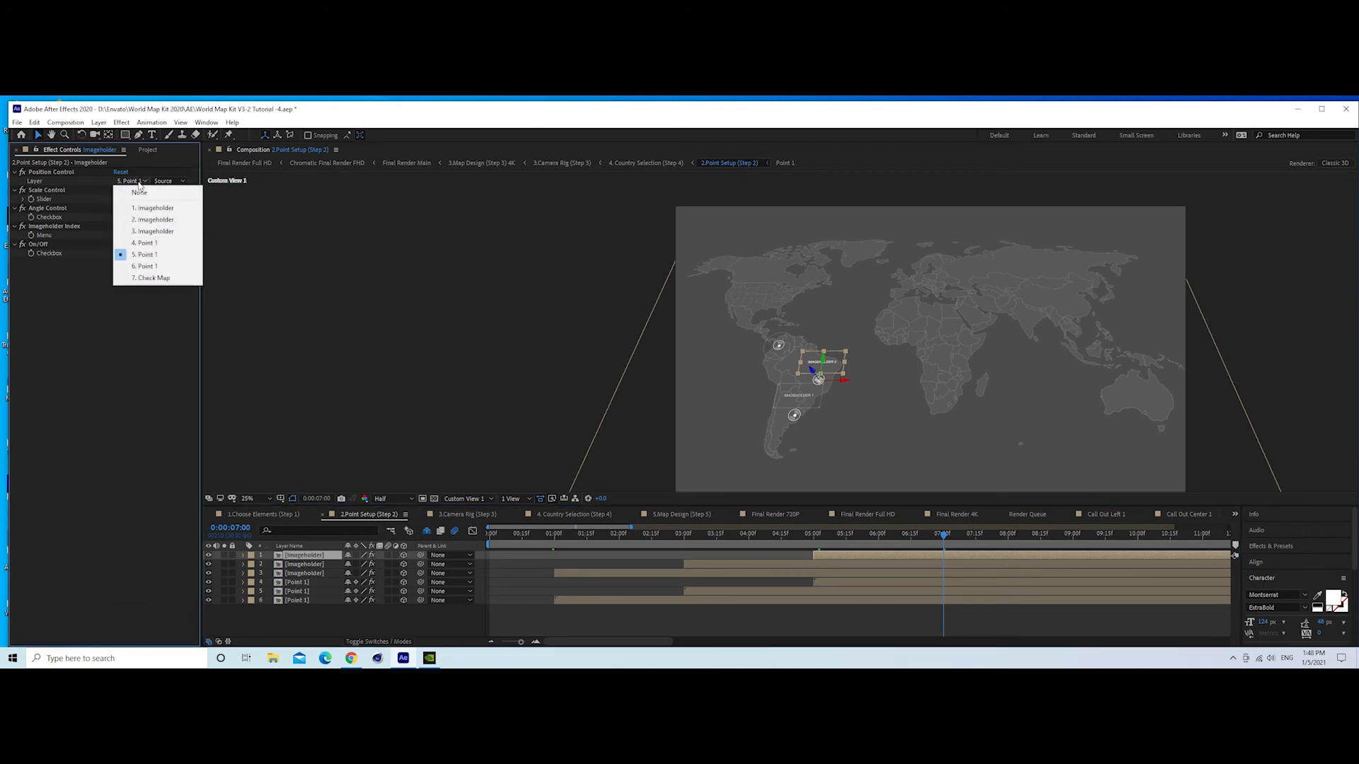
{"action": "left_click", "coordinate": [145, 242]}
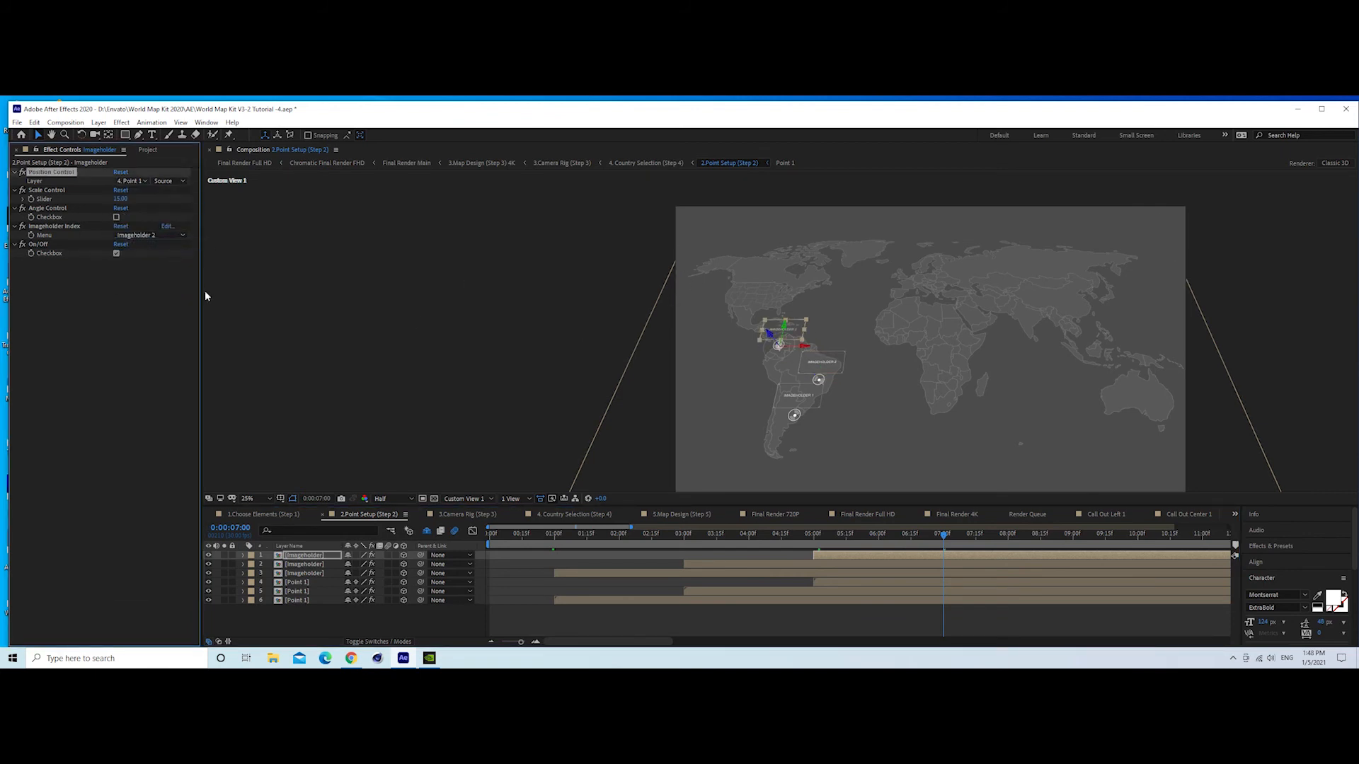
{"action": "left_click", "coordinate": [140, 237]}
{"action": "left_click", "coordinate": [145, 262]}
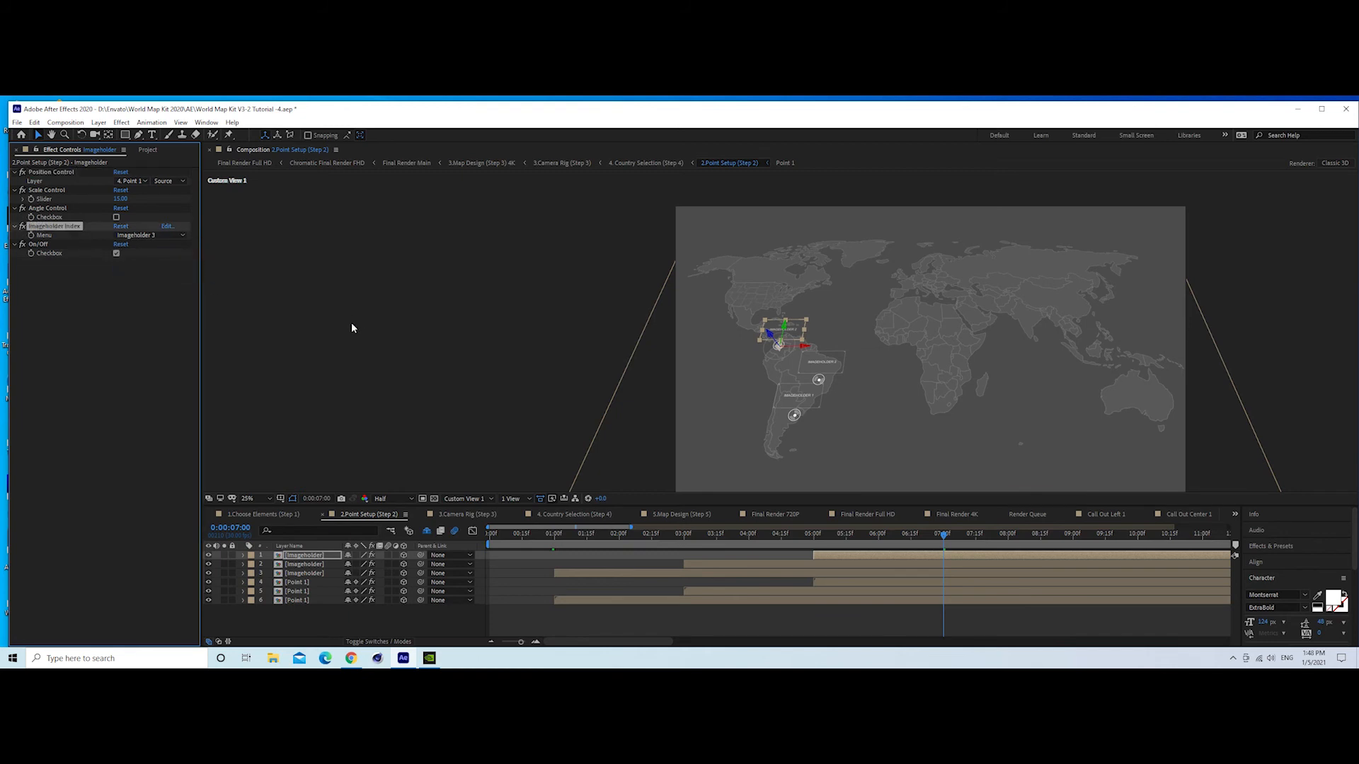
- Open the Imageholder 1 composition from the Placeholders' Imageholders folder and move to 3:26
{"action": "left_click", "coordinate": [148, 151]}
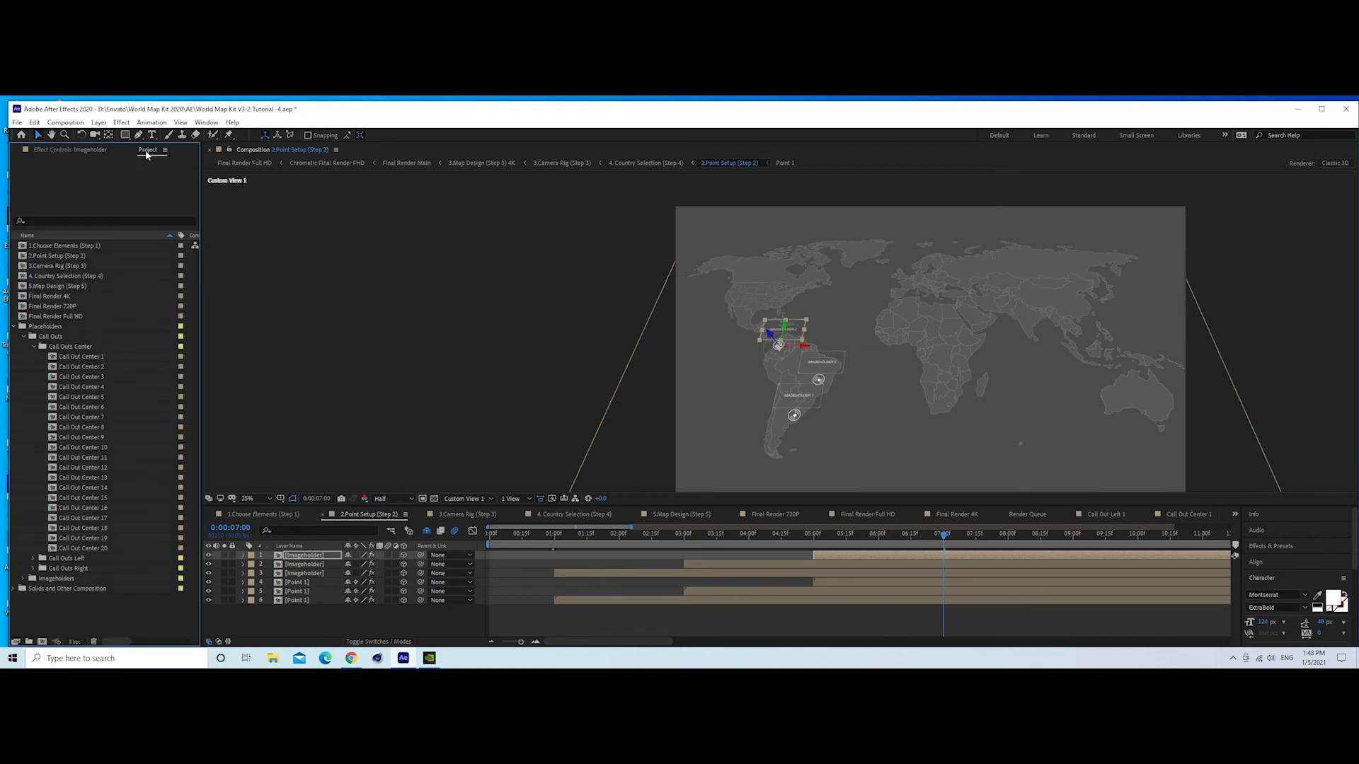
{"action": "left_click", "coordinate": [33, 337]}
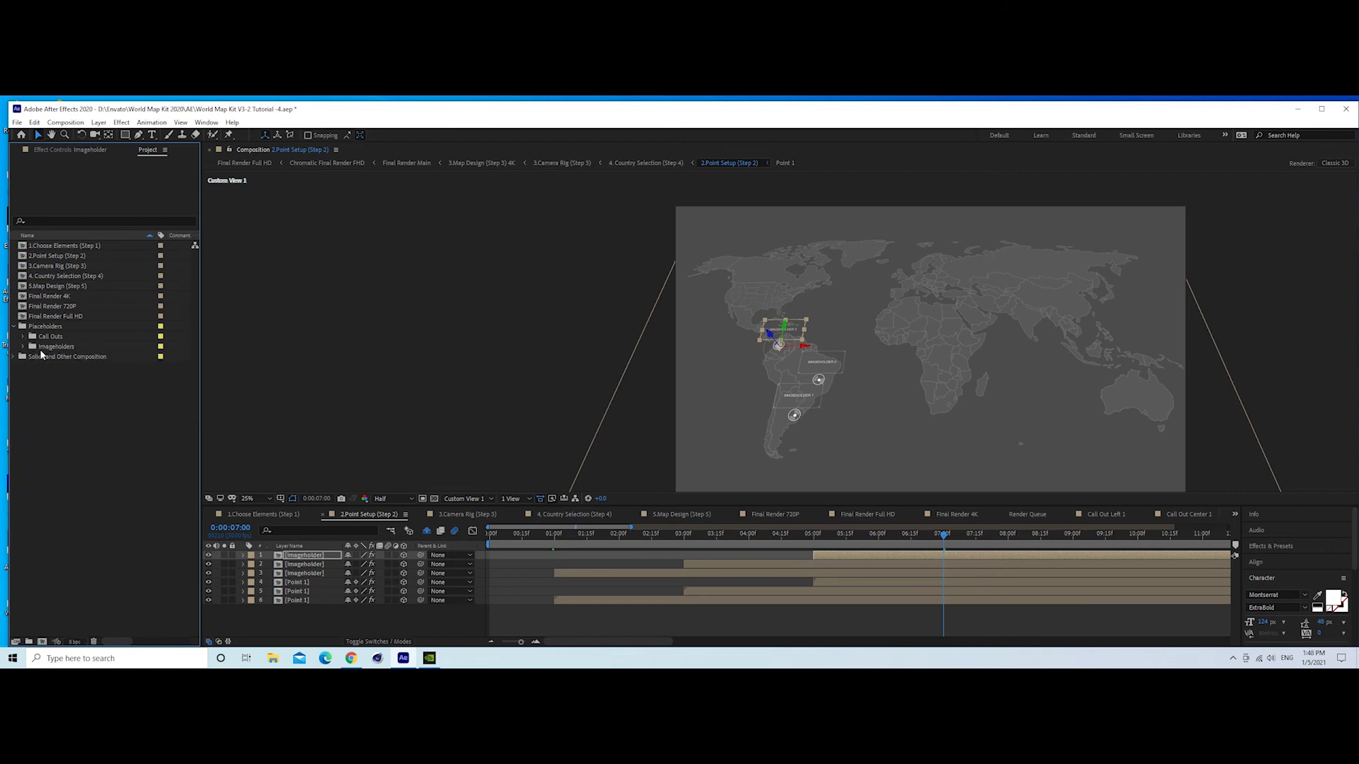
{"action": "left_click", "coordinate": [23, 347]}
{"action": "left_click", "coordinate": [24, 346]}
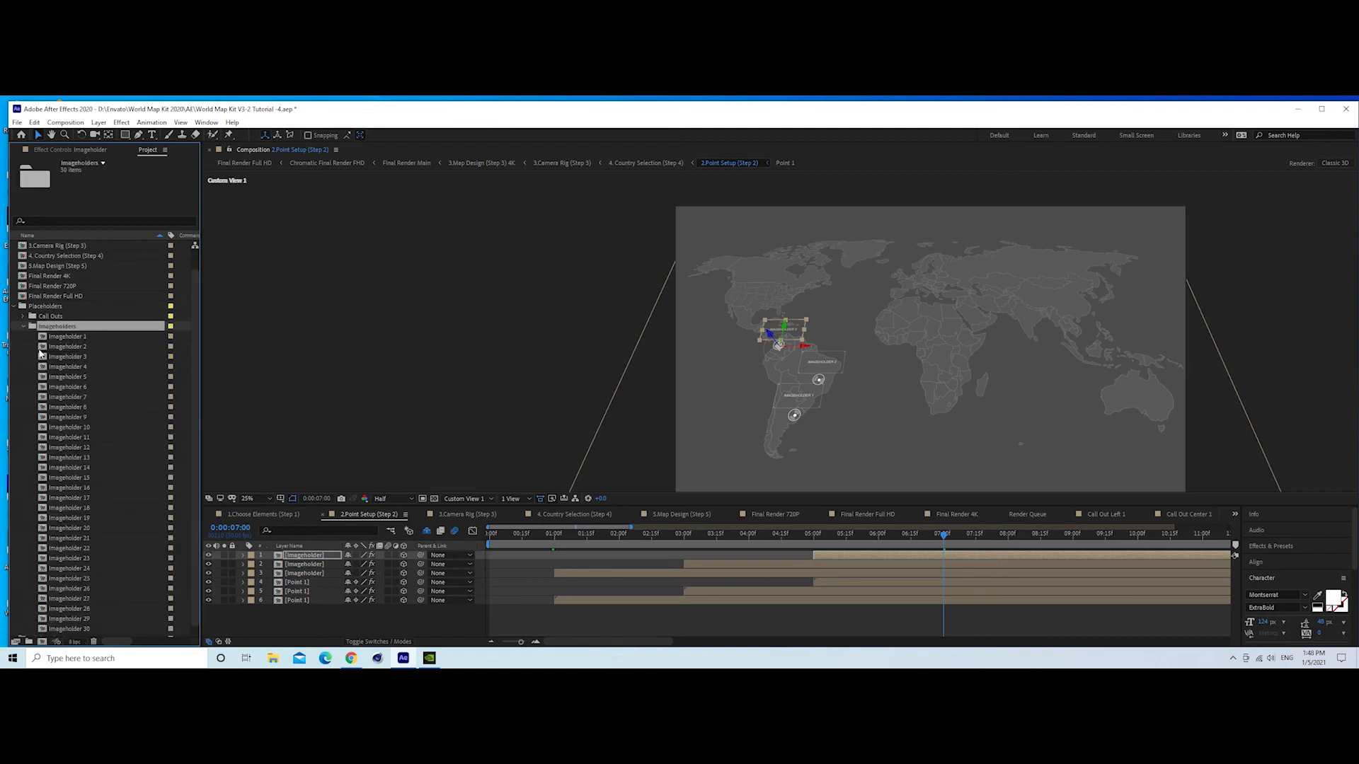
{"action": "left_click", "coordinate": [59, 338]}
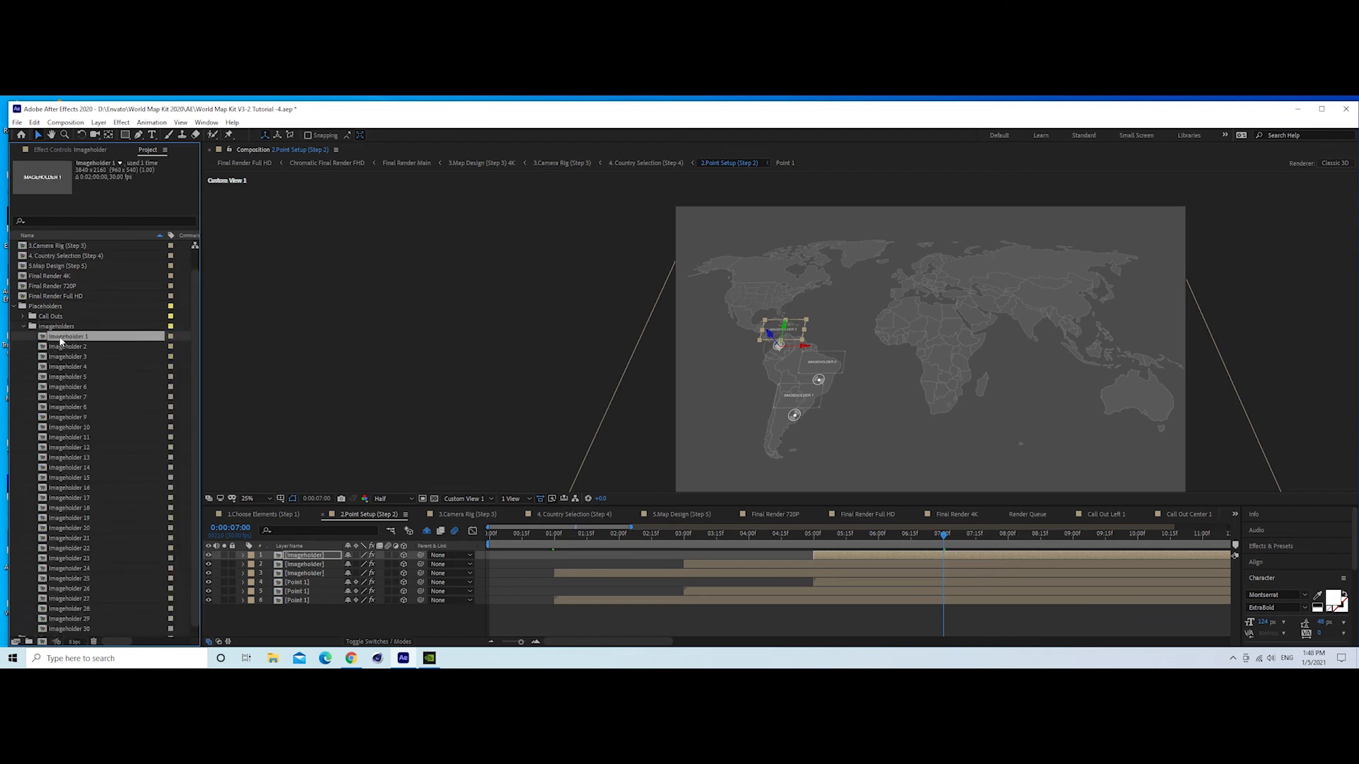
{"action": "double_click", "coordinate": [61, 339]}
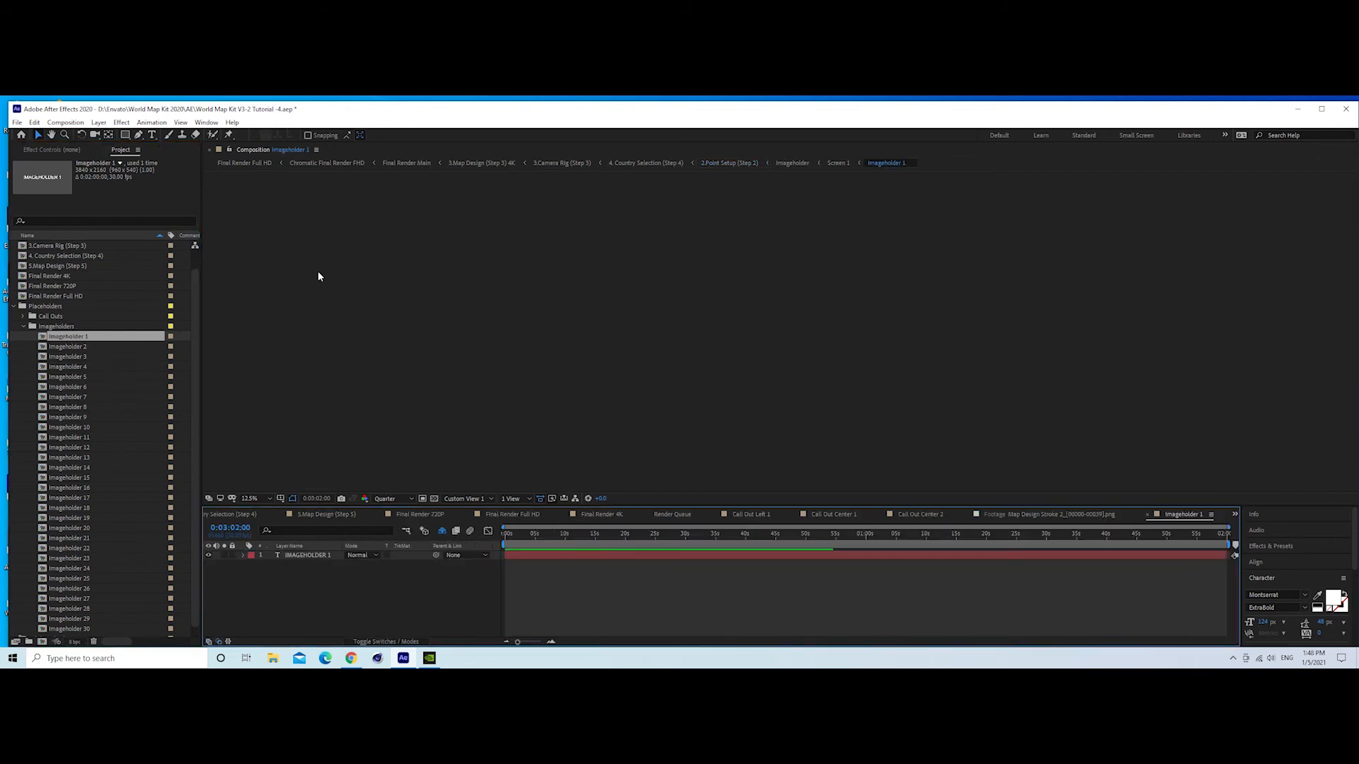
{"action": "left_click", "coordinate": [529, 534]}
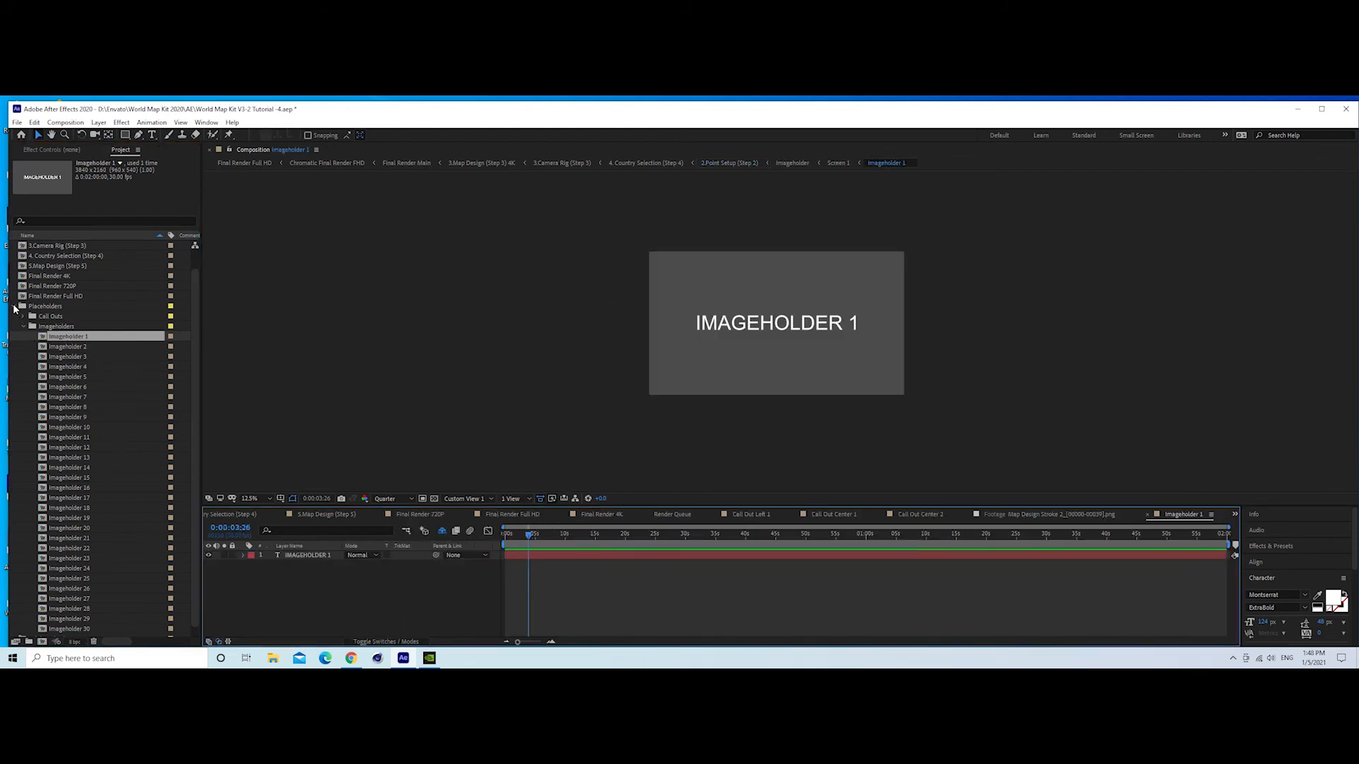
- Collapse the Imageholders folder and import three city photos into the project as footage
{"action": "left_click", "coordinate": [23, 326]}
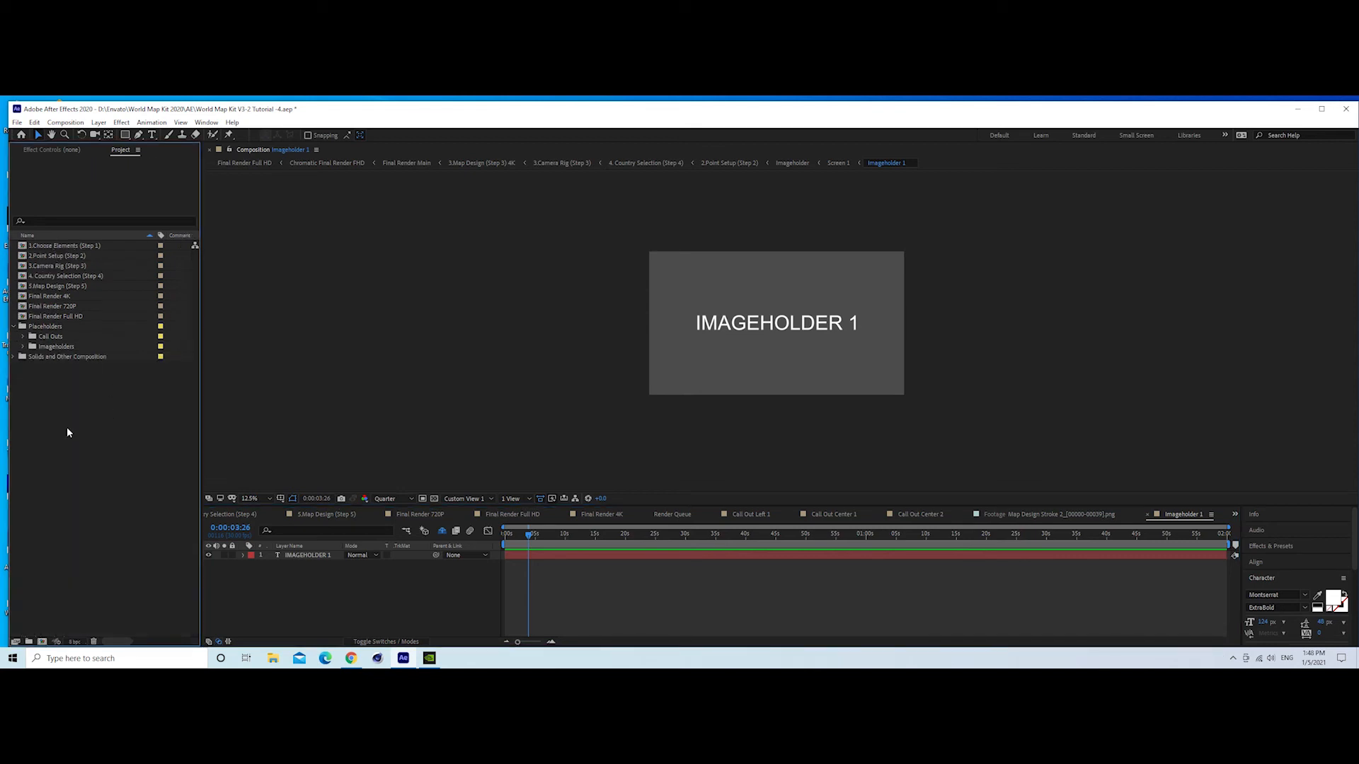
{"action": "right_click", "coordinate": [70, 423]}
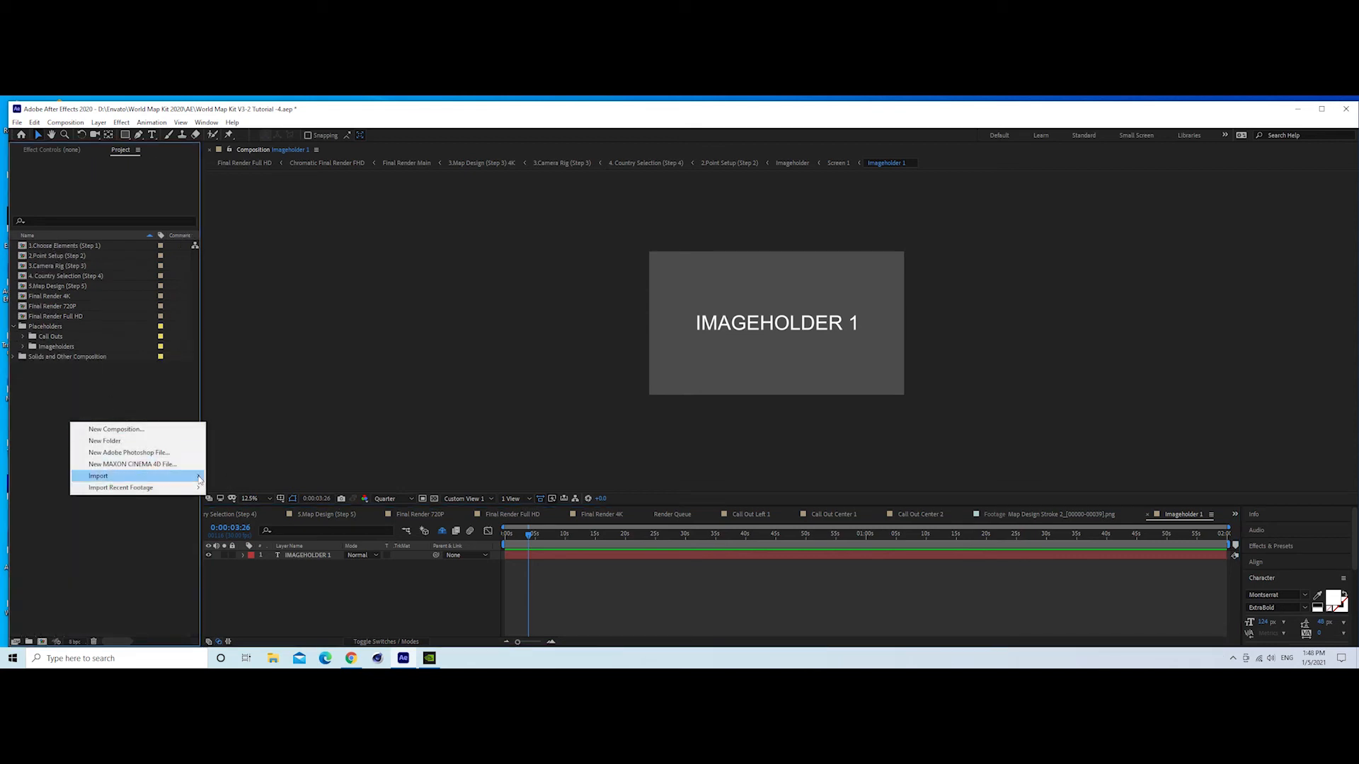
{"action": "mouse_move", "coordinate": [191, 475]}
{"action": "left_click", "coordinate": [239, 476]}
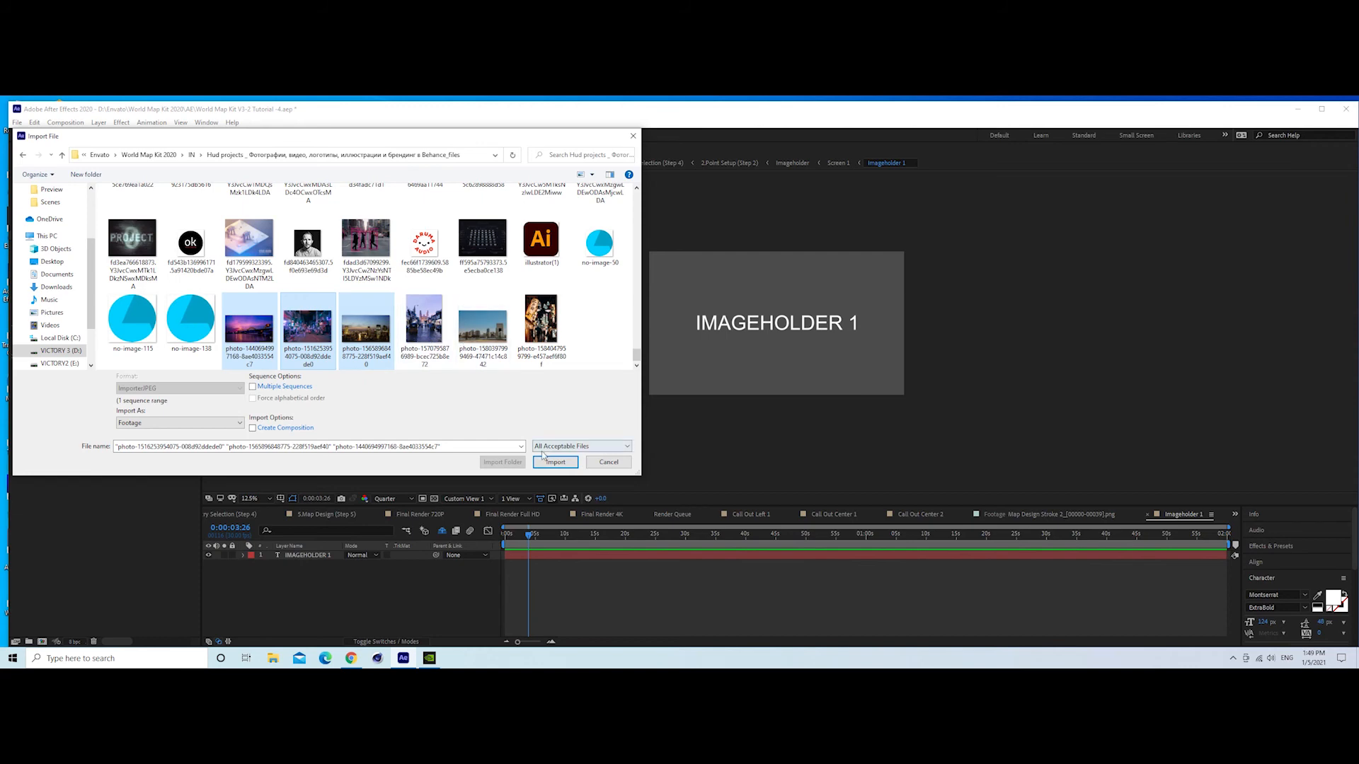
{"action": "left_click", "coordinate": [542, 457]}
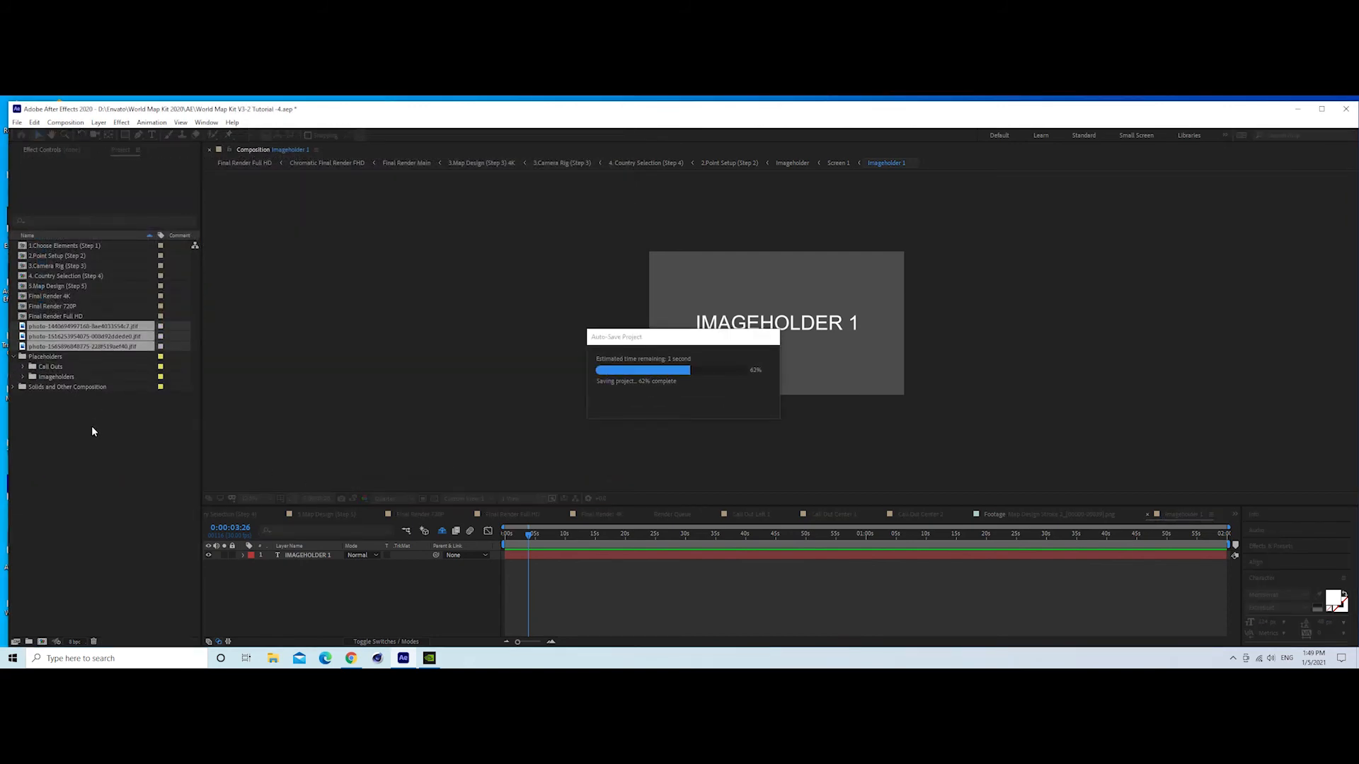
{"action": "left_click", "coordinate": [87, 436]}
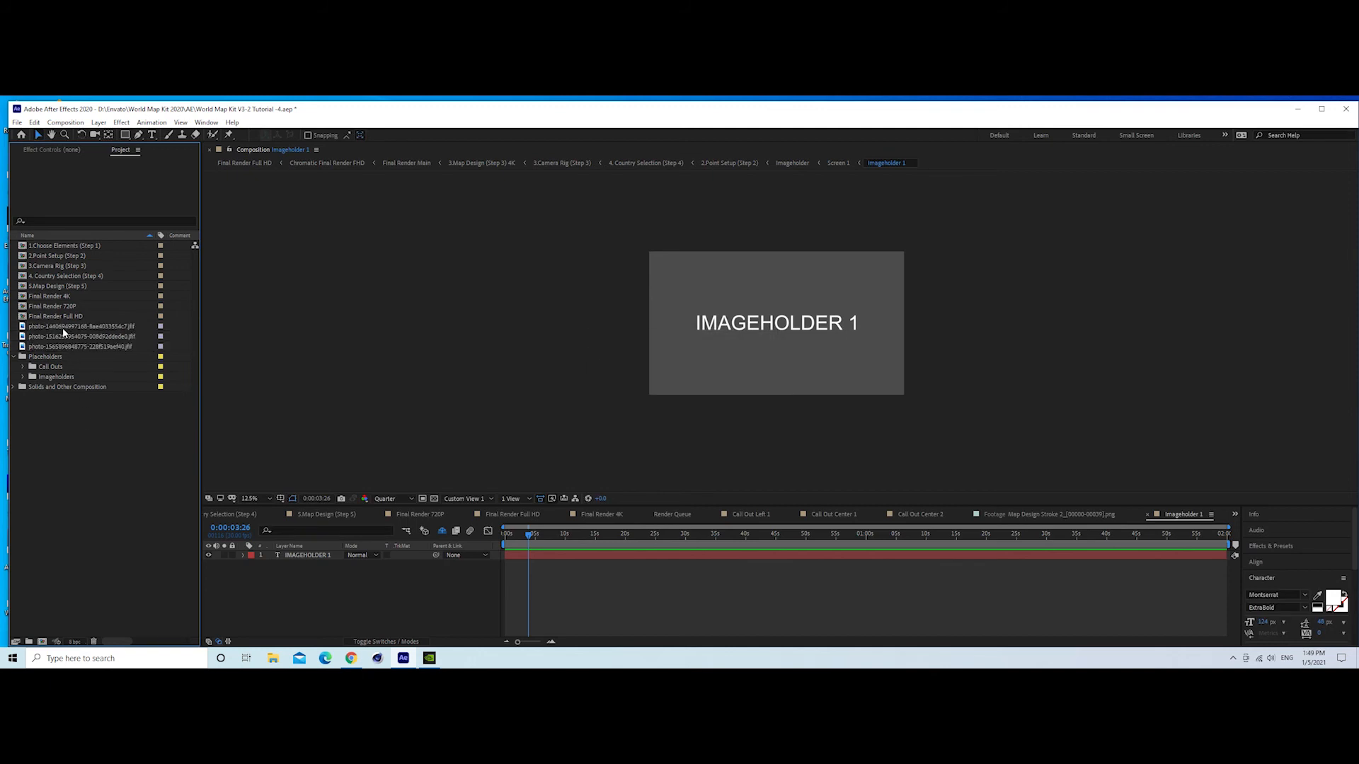
- Place the purple sunset bridge photo above the text in Imageholder 1, scale it to 262%, and return to 2.Point Setup (Step 2)
{"action": "left_click", "coordinate": [61, 327]}
{"action": "left_click_drag", "start_coordinate": [54, 326], "coordinate": [323, 556]}
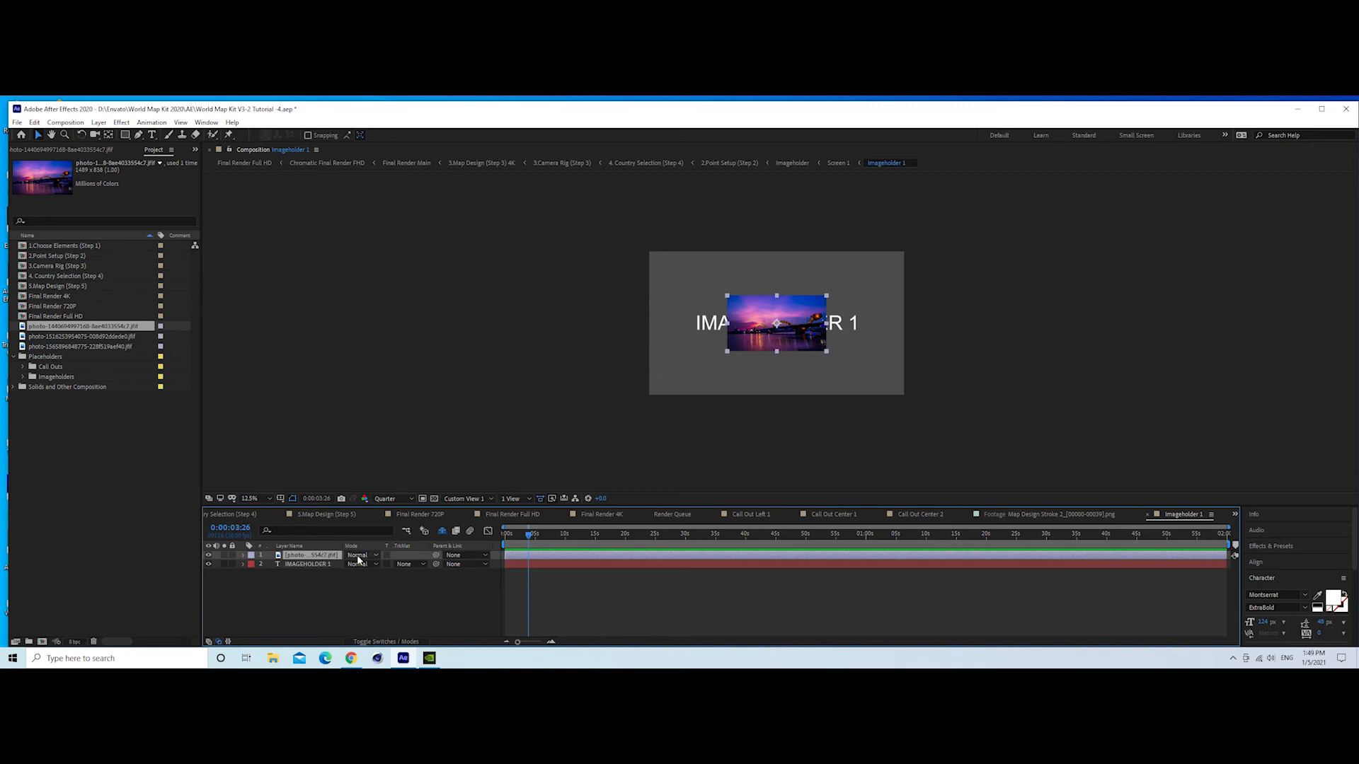
{"action": "key", "text": "s"}
{"action": "left_click_drag", "start_coordinate": [364, 564], "coordinate": [473, 565]}
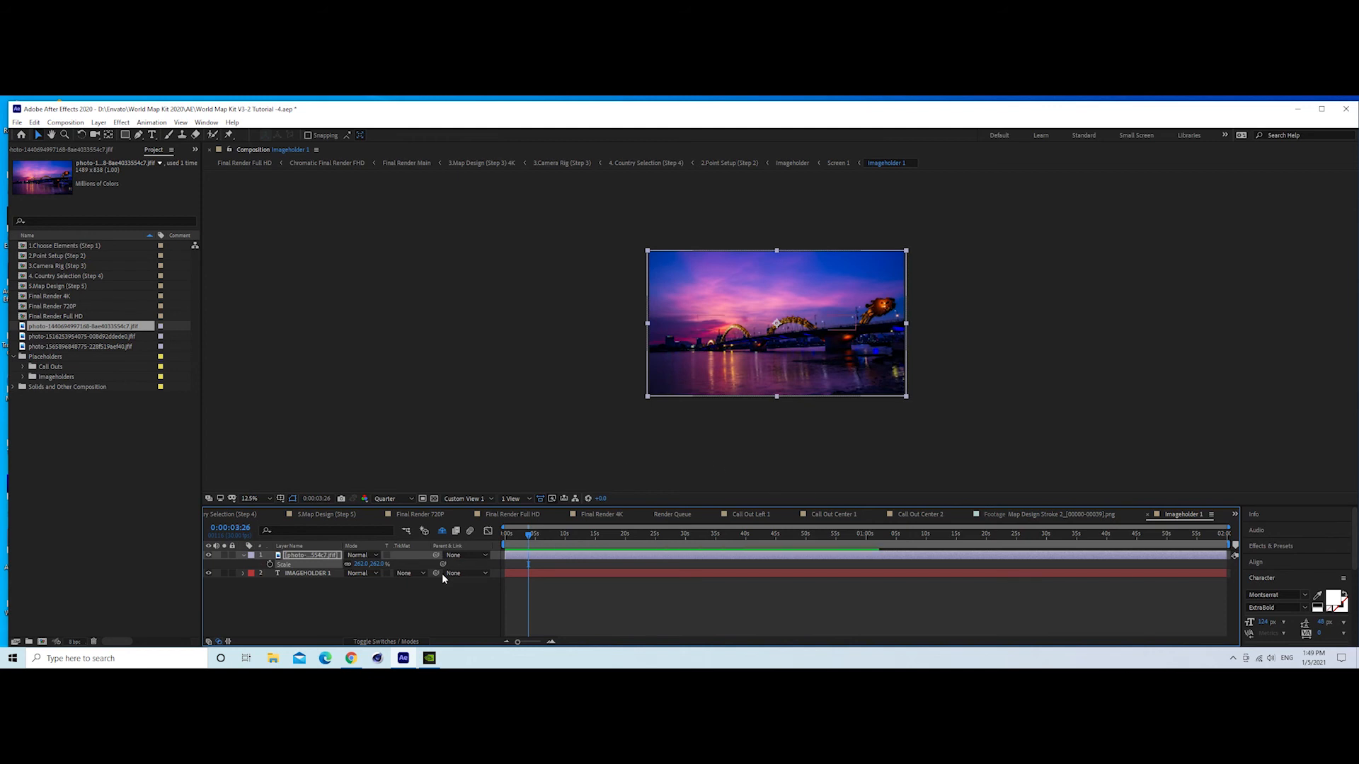
{"action": "left_click", "coordinate": [383, 596]}
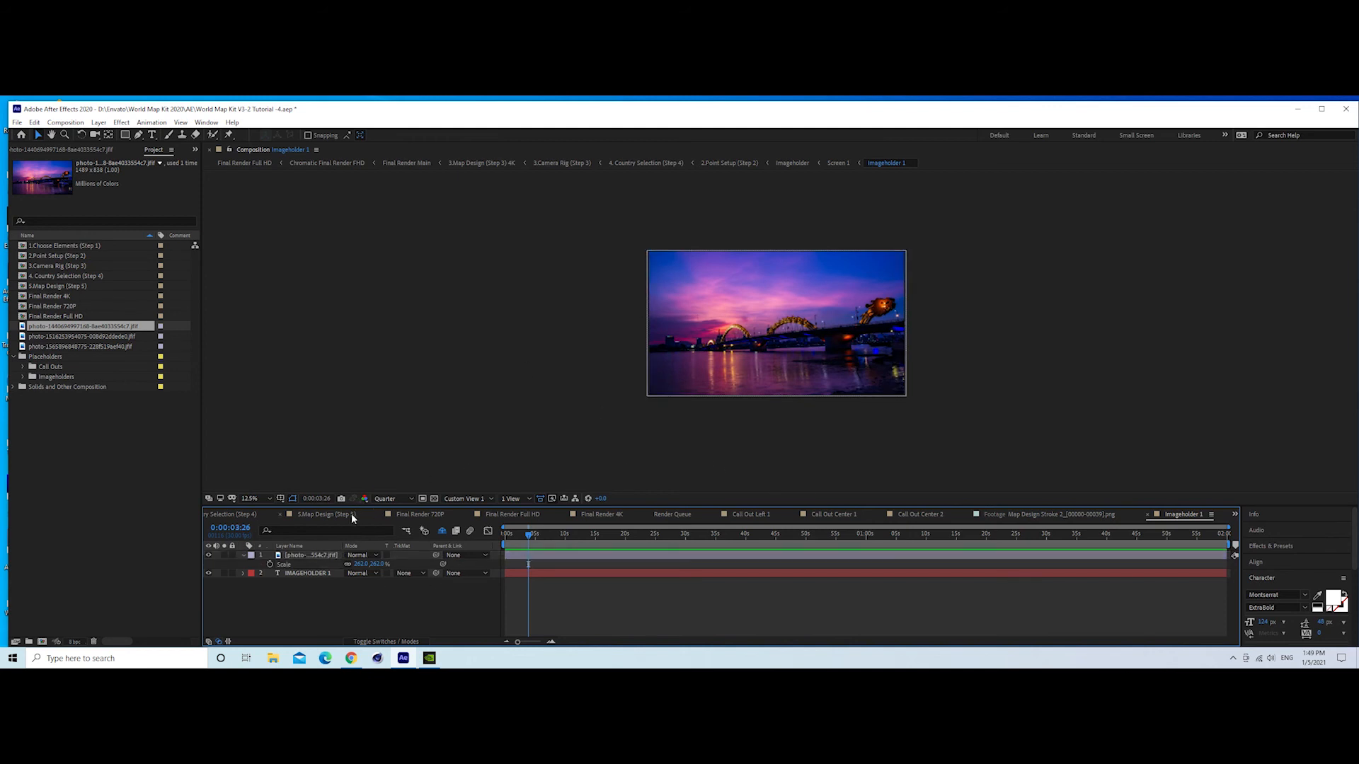
{"action": "left_click", "coordinate": [1235, 515]}
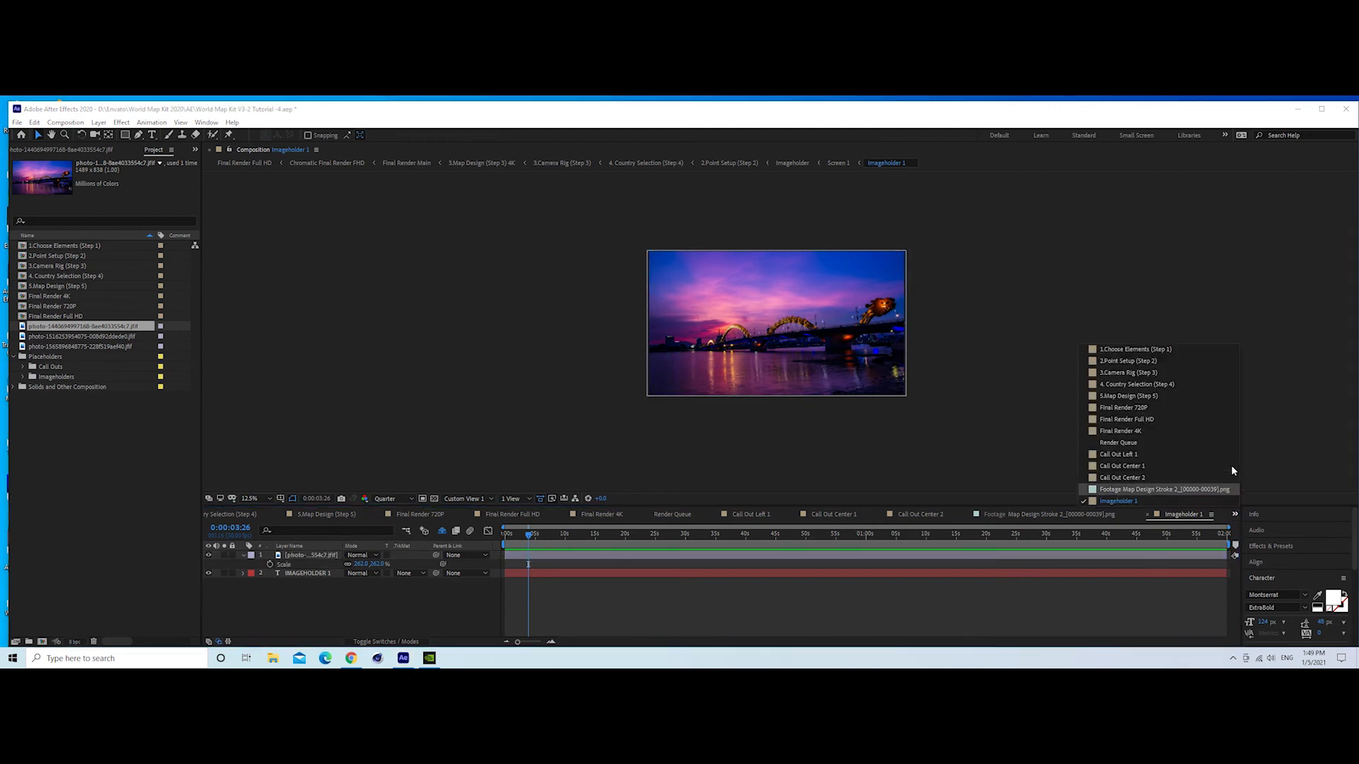
{"action": "left_click", "coordinate": [1179, 357]}
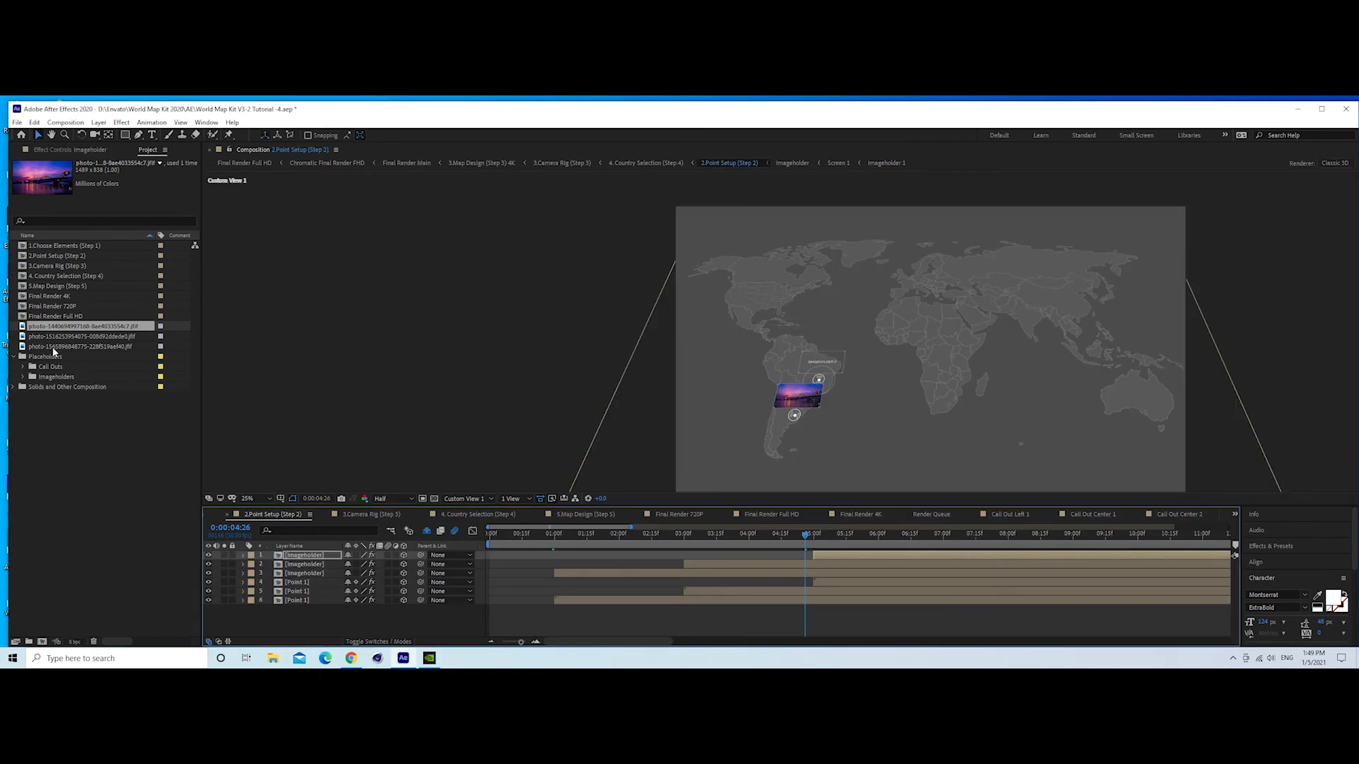
- Place the neon night street photo above the text in the Imageholder 2 composition and scale it to 372%
{"action": "left_click", "coordinate": [23, 377]}
{"action": "scroll", "coordinate": [75, 385], "scroll_direction": "down", "scroll_amount": 1}
{"action": "double_click", "coordinate": [80, 347]}
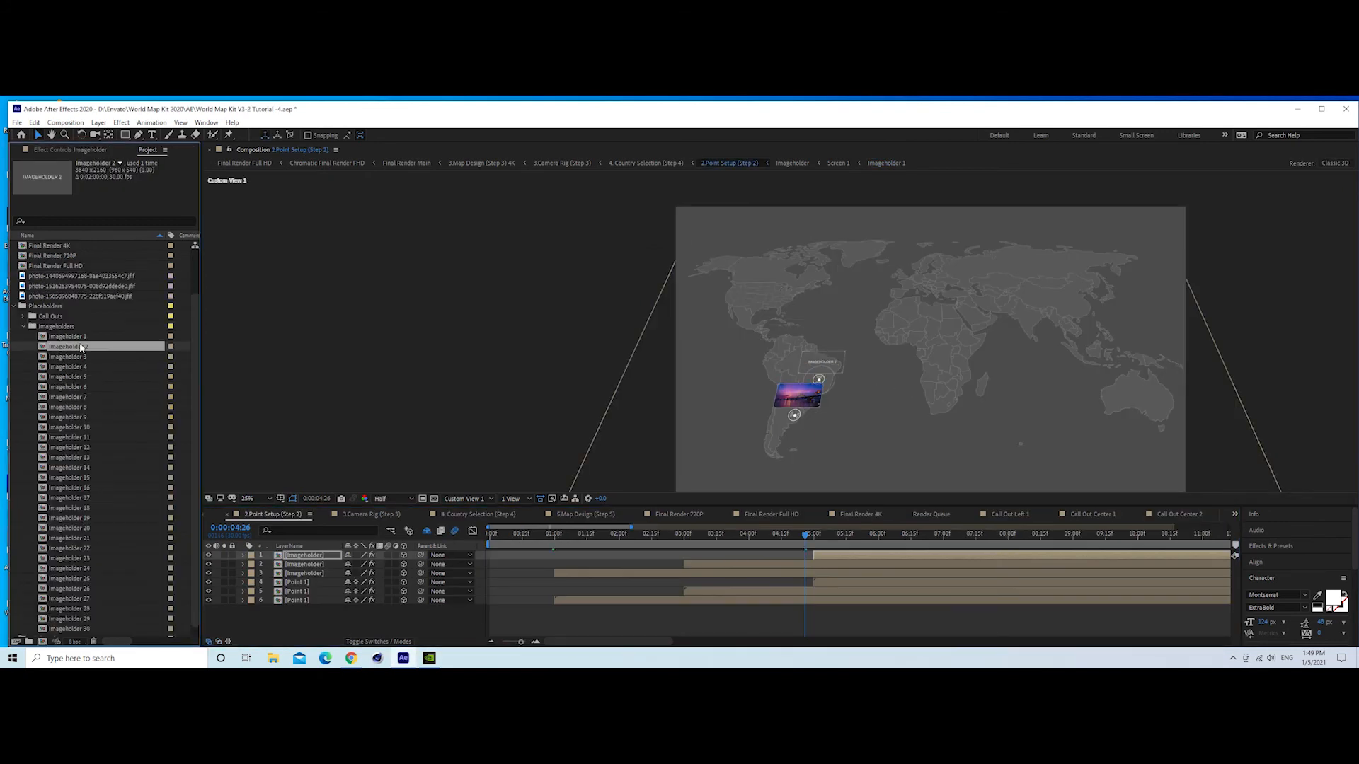
{"action": "left_click_drag", "start_coordinate": [92, 286], "coordinate": [312, 560]}
{"action": "key", "text": "s"}
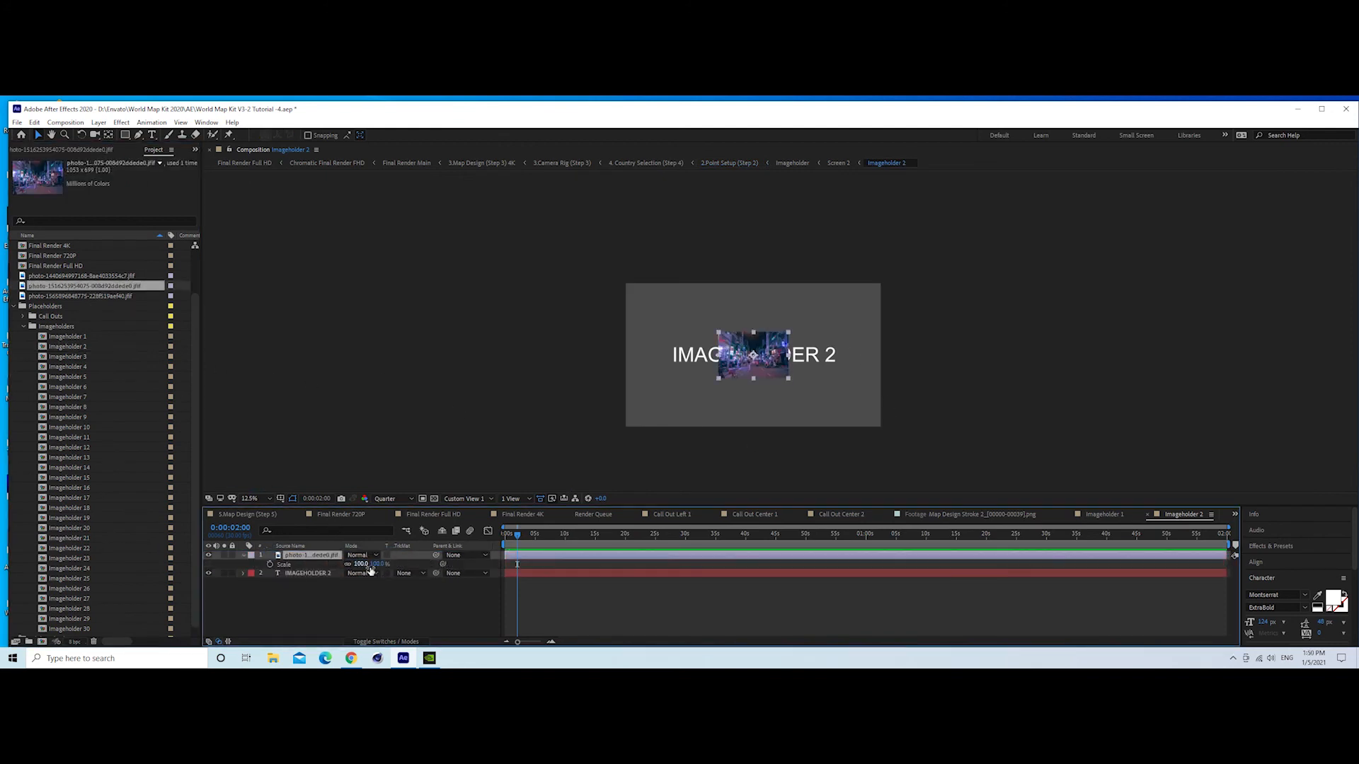
{"action": "key", "text": "ctrl+alt+f"}
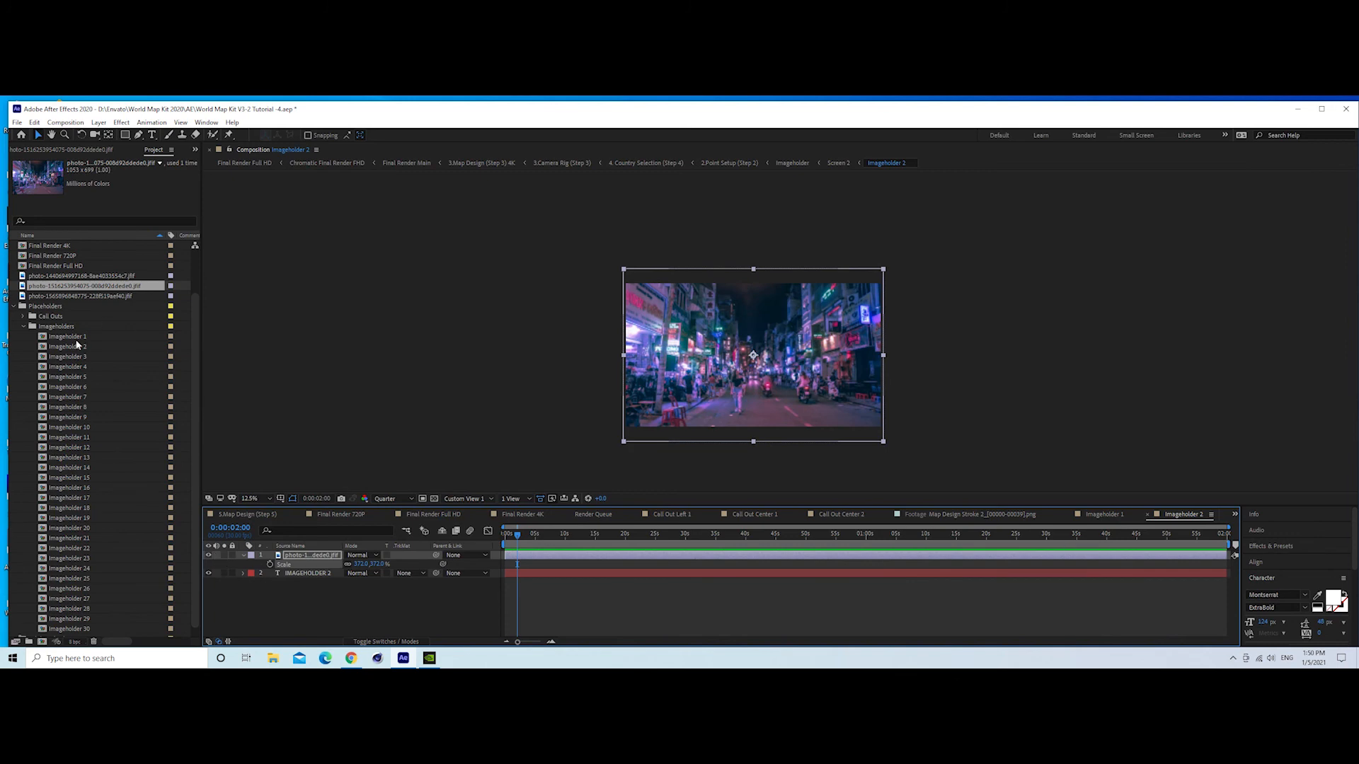
- Place the city skyline photo above the text in the Imageholder 3 composition and scale it up to fill the frame
{"action": "double_click", "coordinate": [67, 356]}
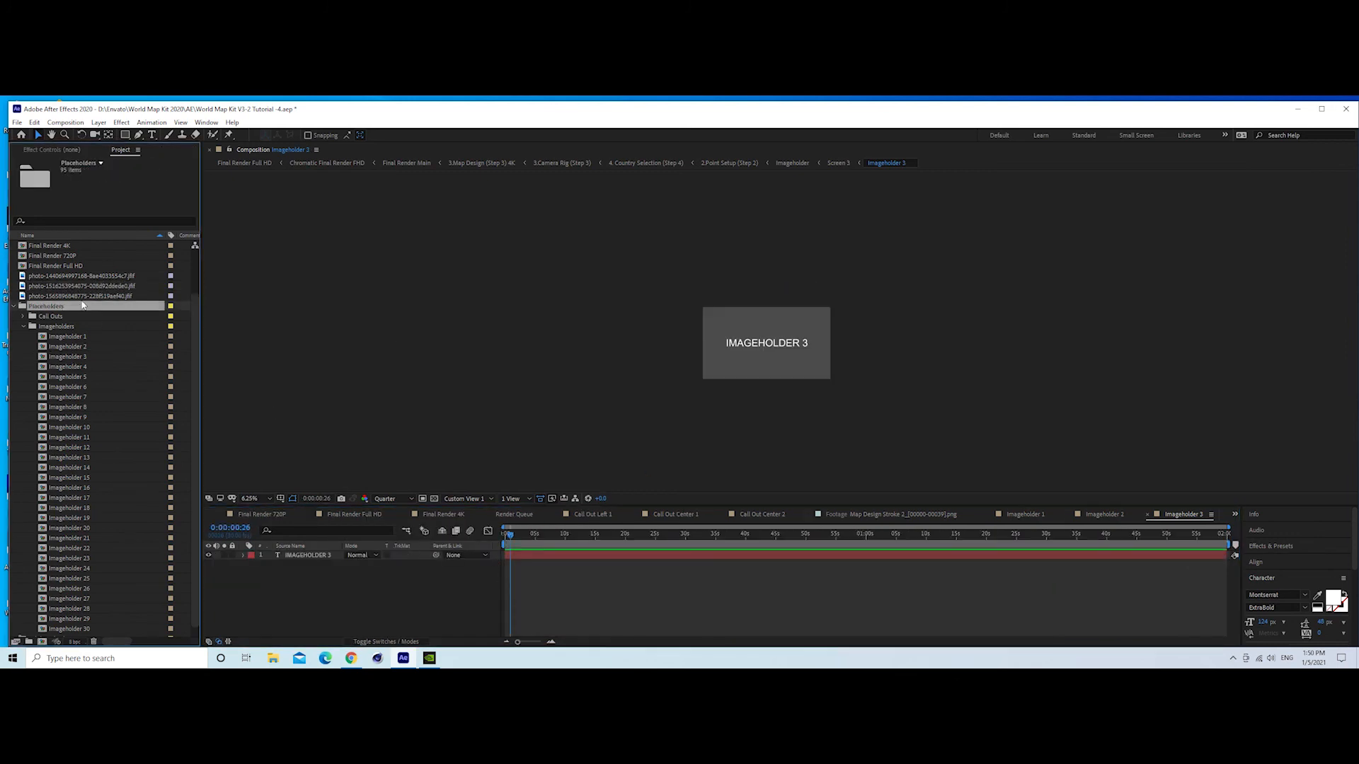
{"action": "left_click_drag", "start_coordinate": [81, 296], "coordinate": [439, 555]}
{"action": "key", "text": "s"}
{"action": "left_click", "coordinate": [409, 618]}
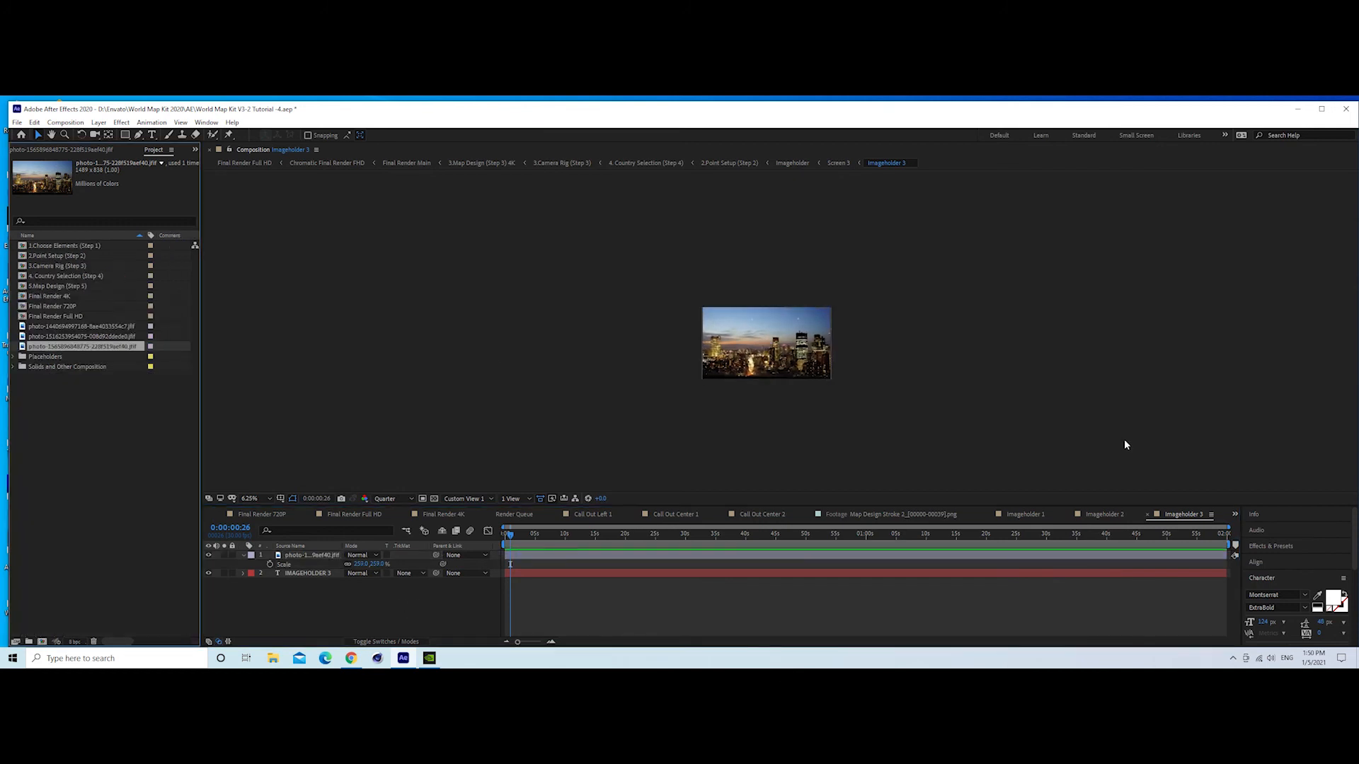
- Return to 2.Point Setup (Step 2) and preview the imageholder animation over the map
{"action": "left_click", "coordinate": [1235, 515]}
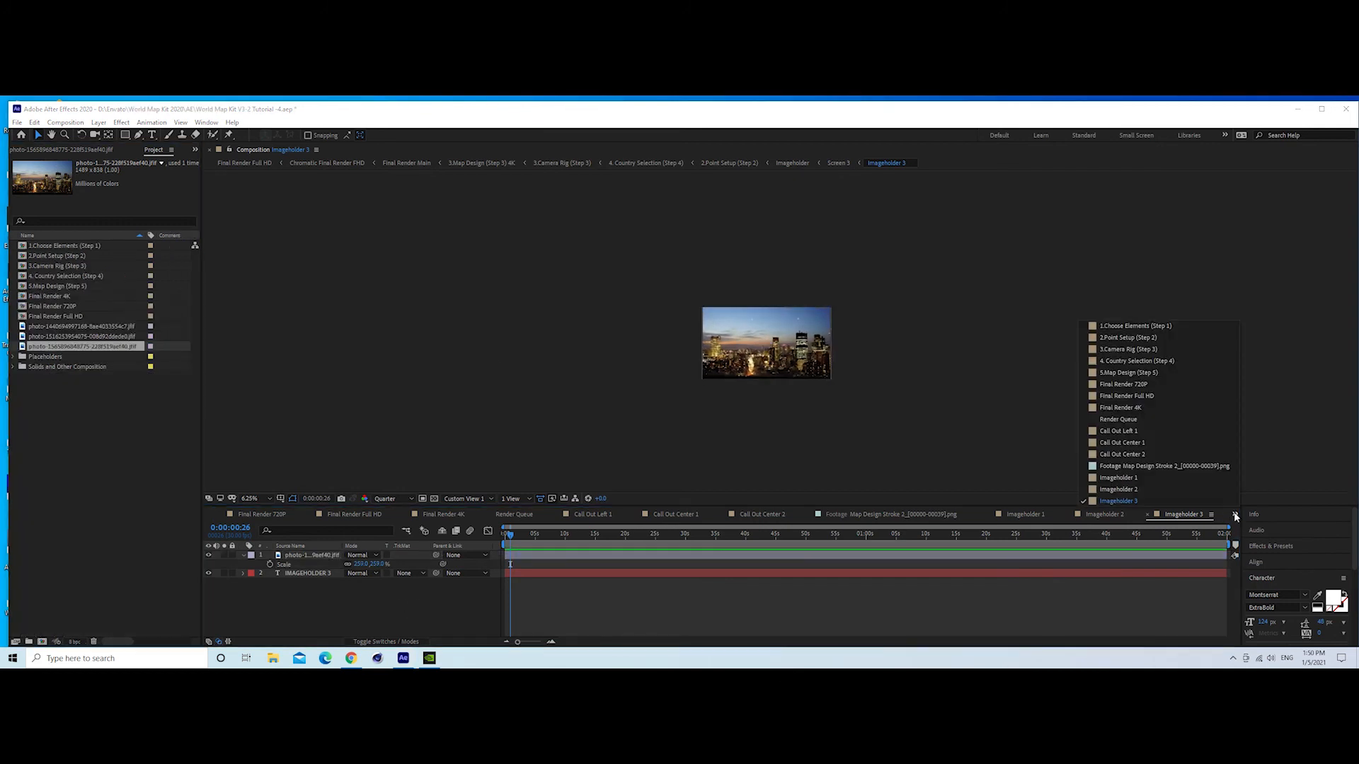
{"action": "left_click", "coordinate": [1147, 339]}
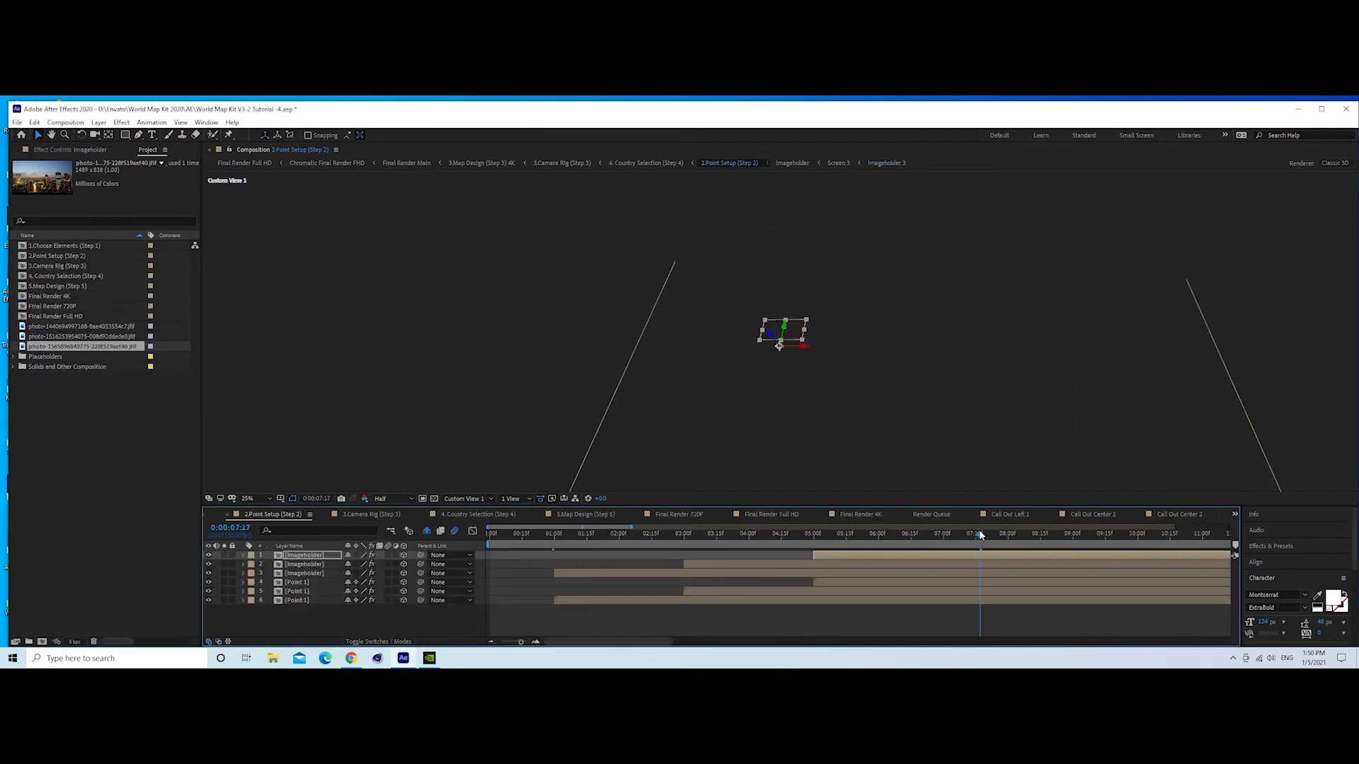
{"action": "key", "text": "minus"}
{"action": "key", "text": "minus"}
{"action": "key", "text": "space"}
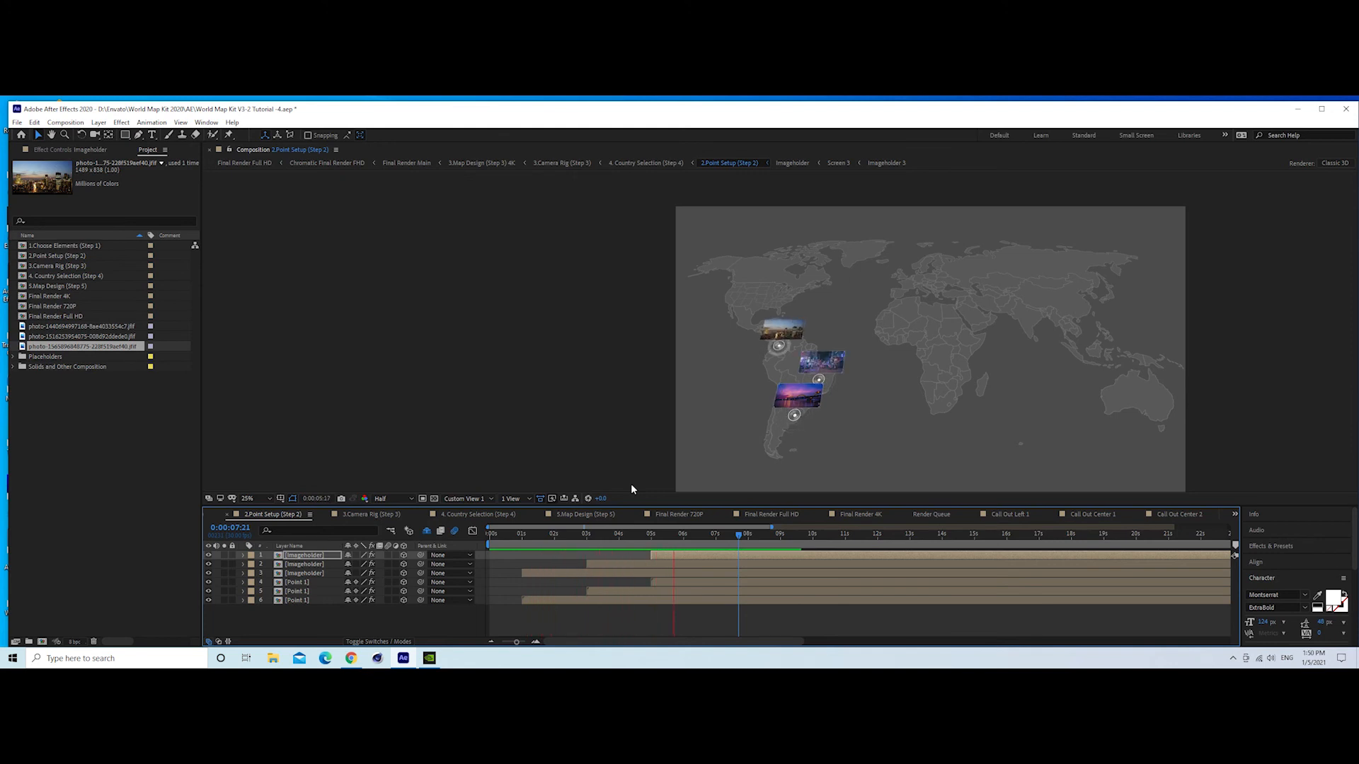
{"action": "key", "text": "space"}
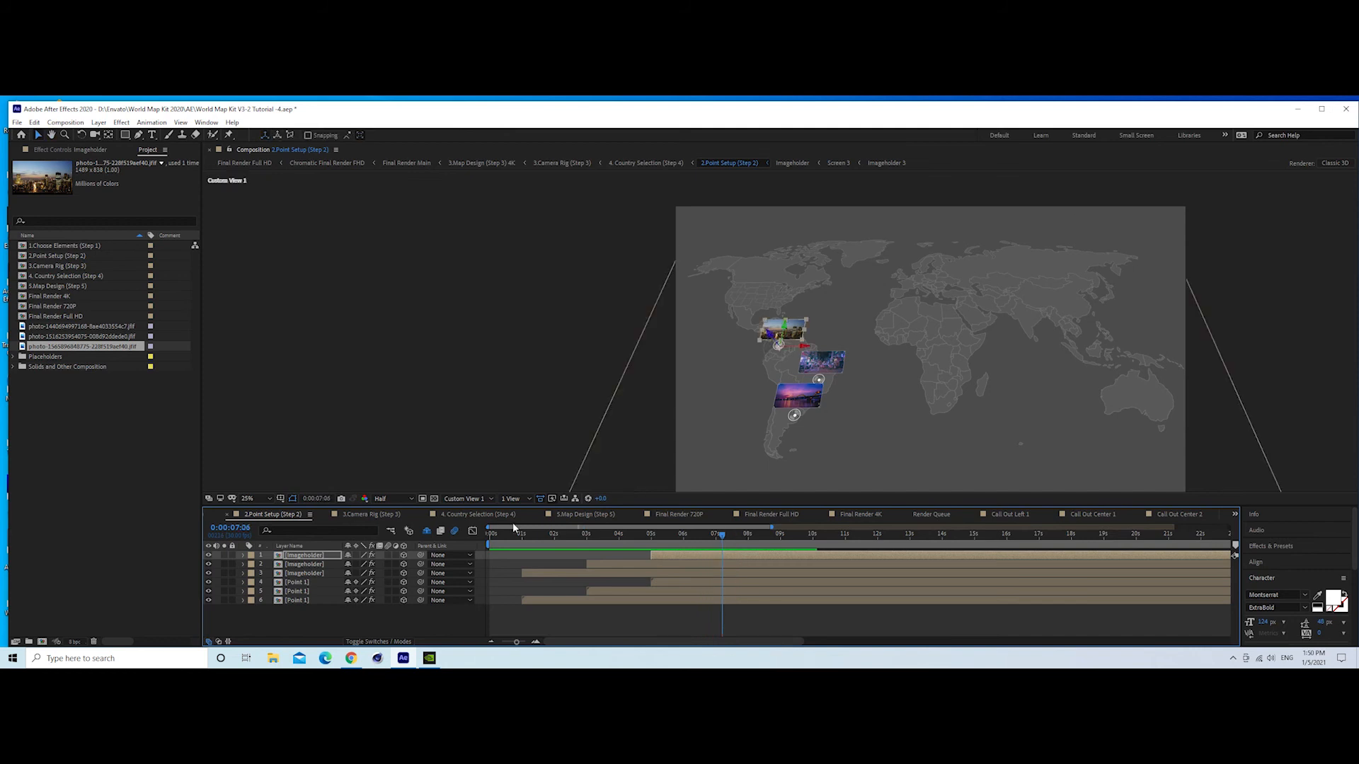
- Enable the Angle Control checkbox on all three Imageholder layers in 2.Point Setup (Step 2)
{"action": "left_click", "coordinate": [304, 574]}
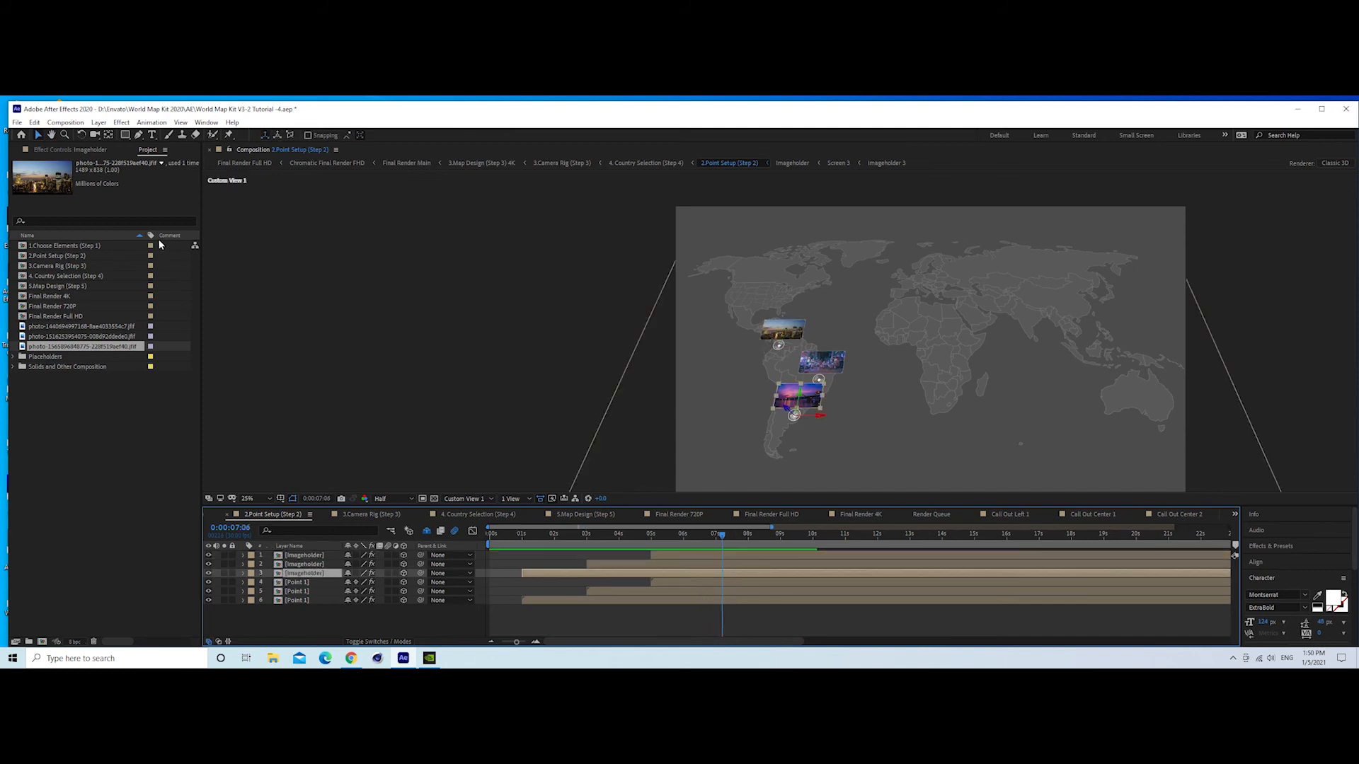
{"action": "left_click", "coordinate": [80, 152]}
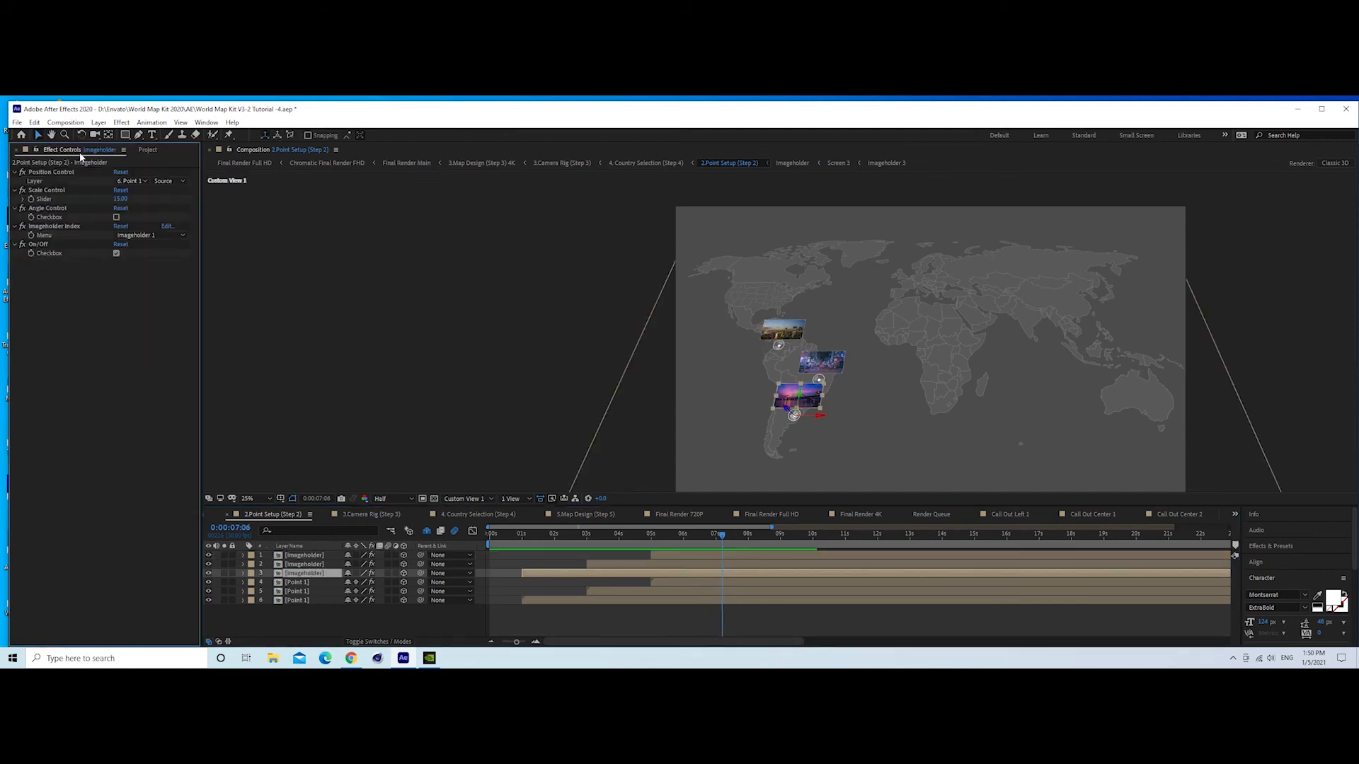
{"action": "left_click", "coordinate": [116, 218]}
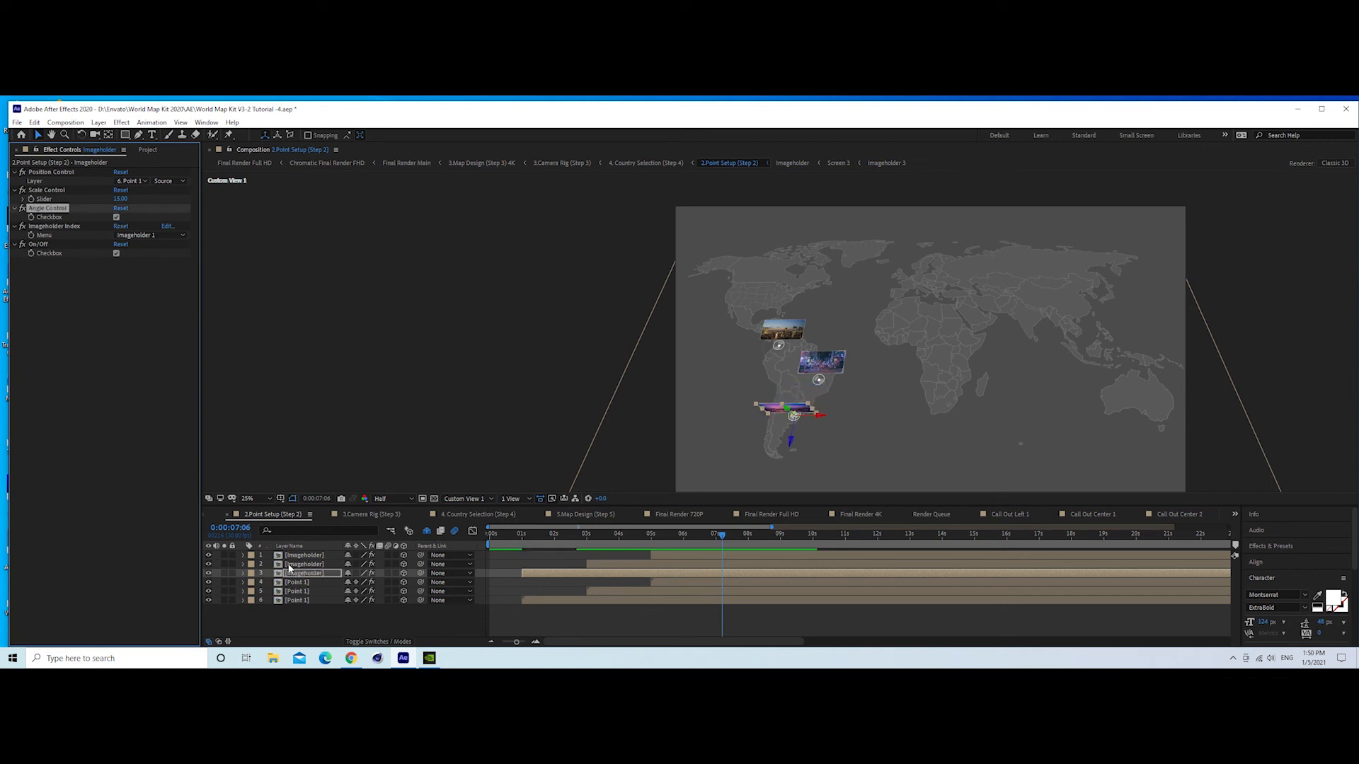
{"action": "left_click", "coordinate": [294, 564]}
{"action": "left_click", "coordinate": [116, 218]}
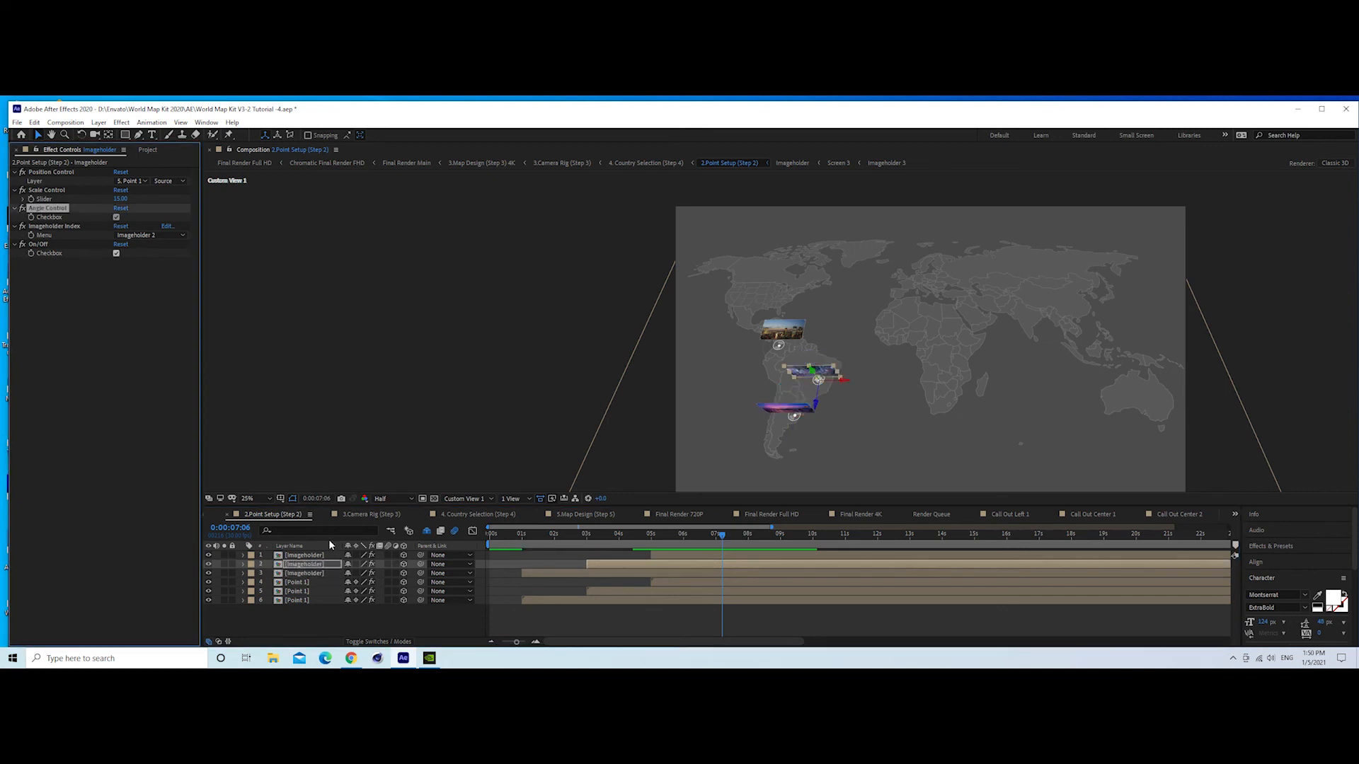
{"action": "left_click", "coordinate": [316, 556]}
{"action": "left_click", "coordinate": [117, 218]}
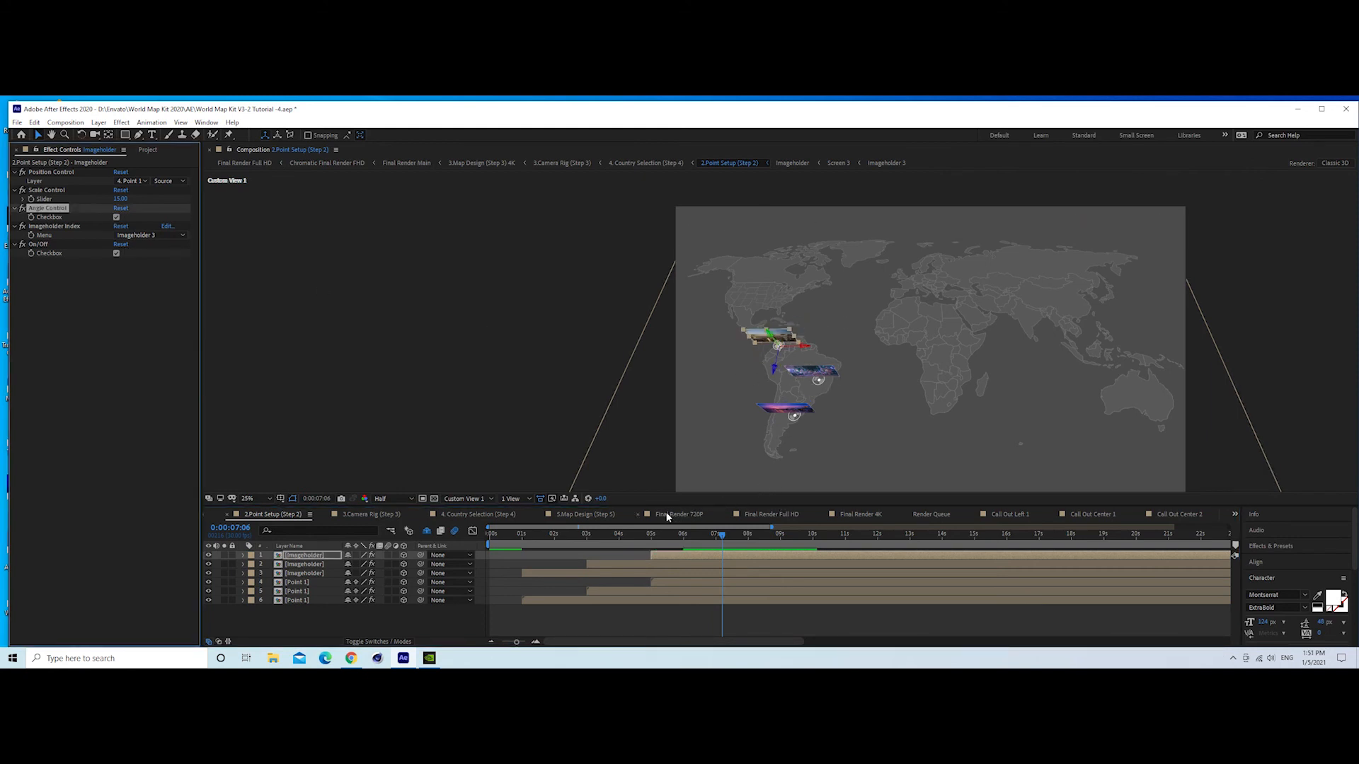
- Preview the angled imageholders in the Final Render 720P composition and return to near its beginning
{"action": "left_click", "coordinate": [690, 515]}
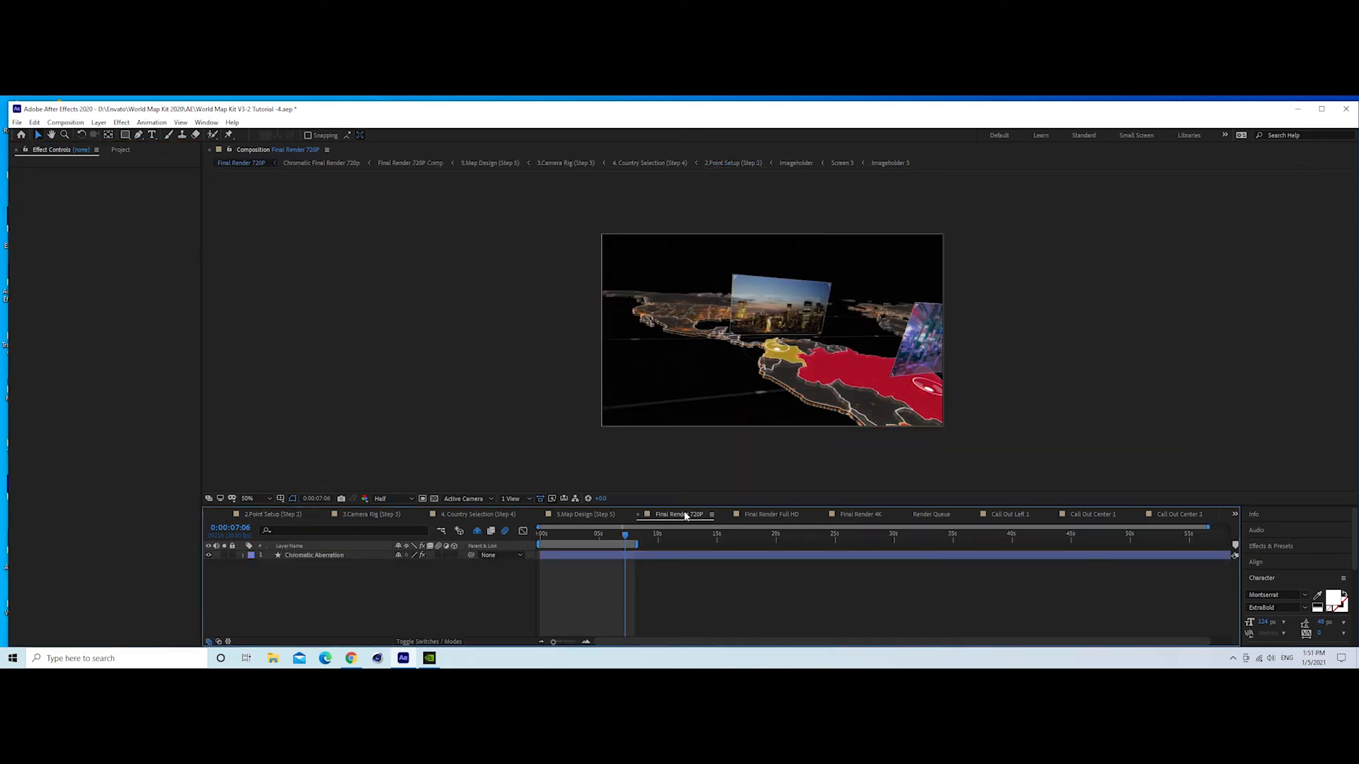
{"action": "key", "text": "space"}
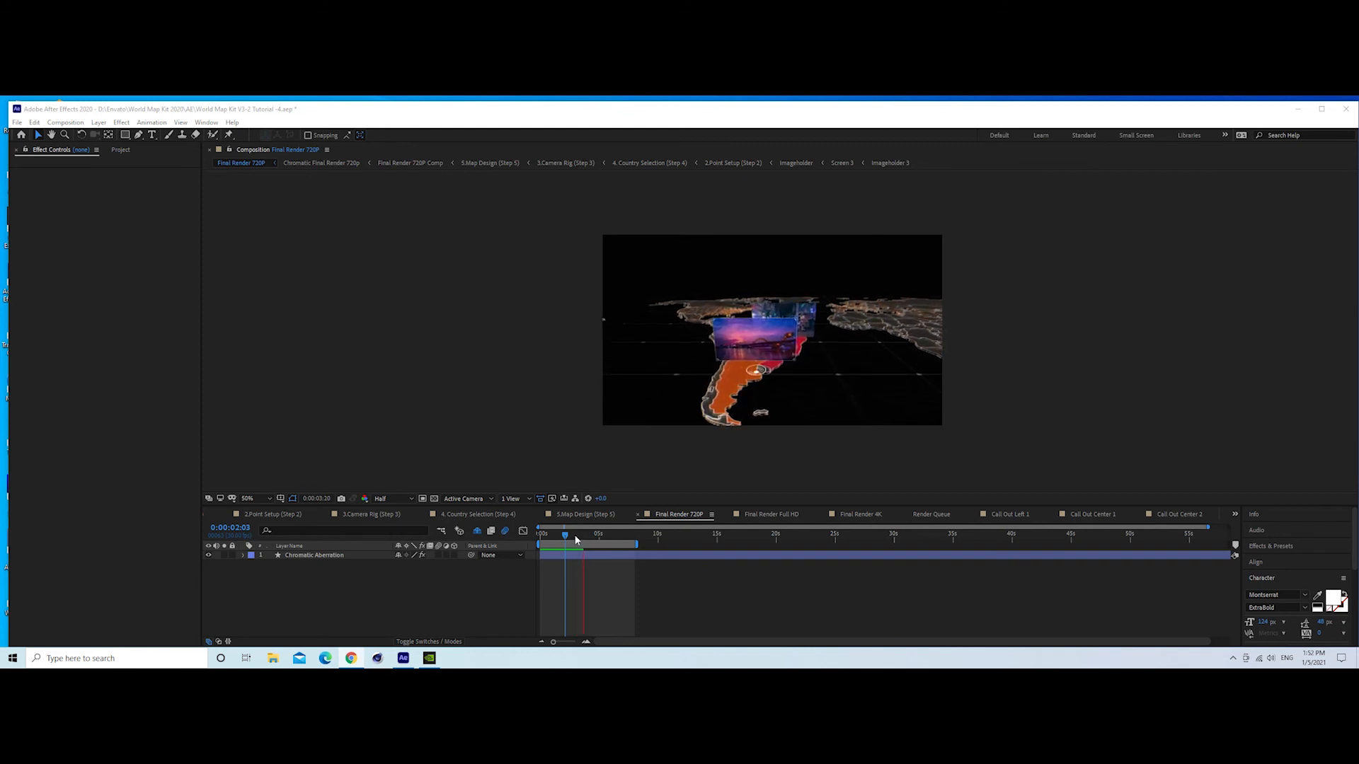
{"action": "left_click", "coordinate": [544, 539]}
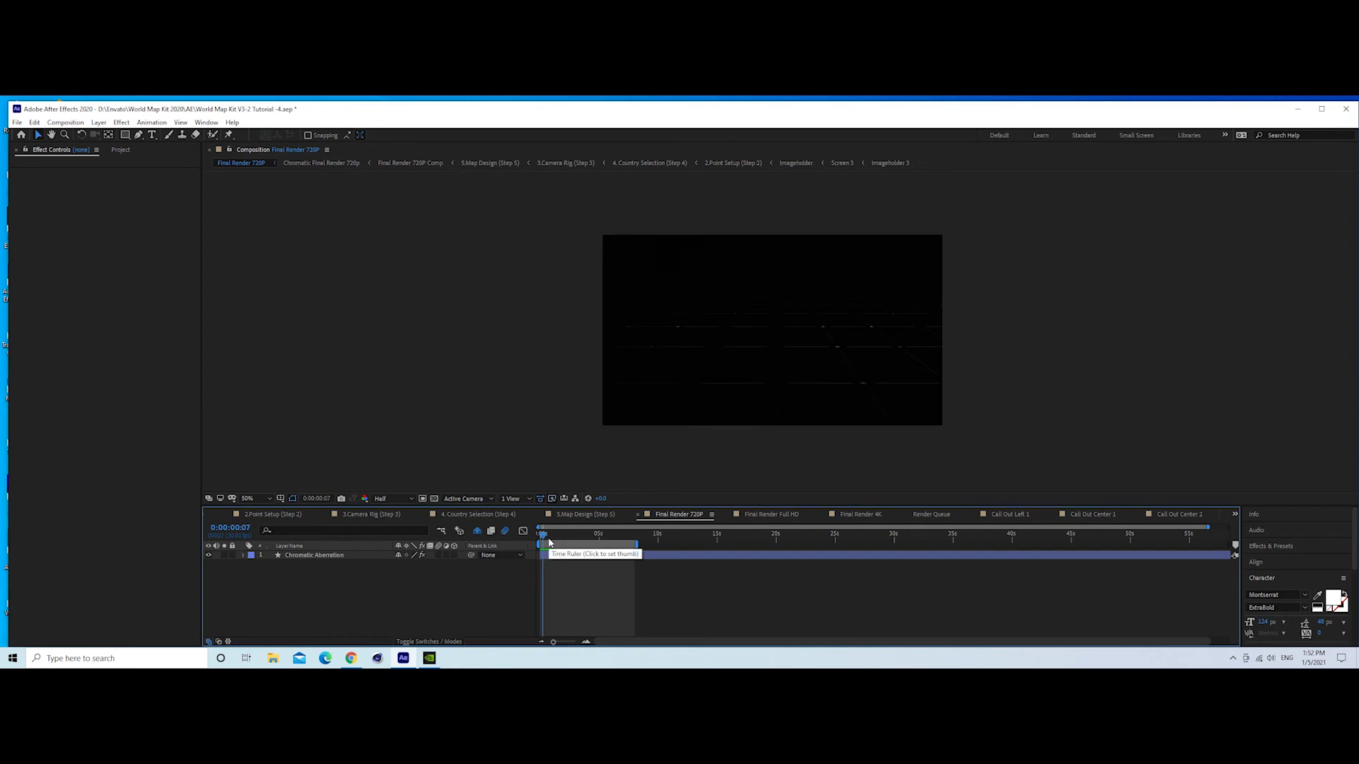
- In 2.Point Setup (Step 2), set the Scale Control slider of all three Imageholder layers to 10
{"action": "left_click", "coordinate": [263, 515]}
{"action": "left_click", "coordinate": [745, 531]}
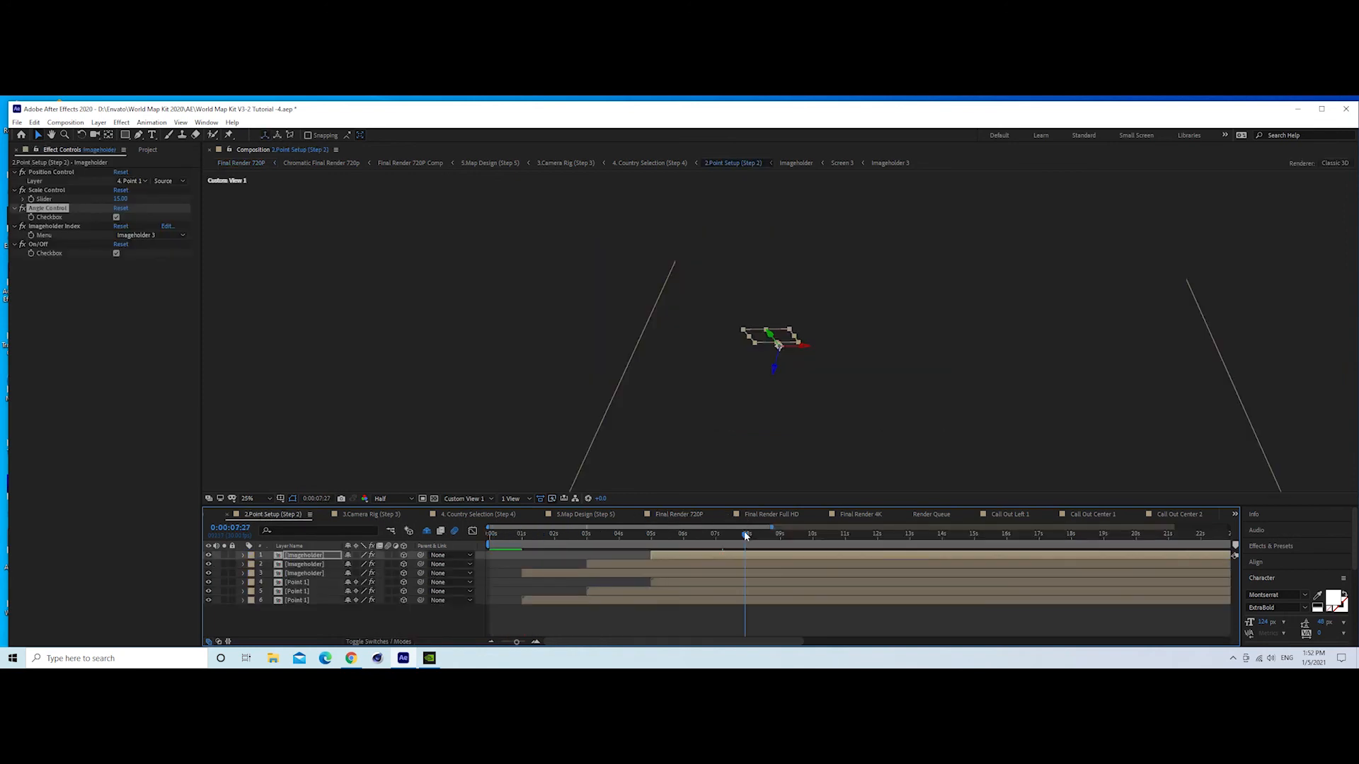
{"action": "left_click", "coordinate": [588, 573]}
{"action": "left_click", "coordinate": [126, 200]}
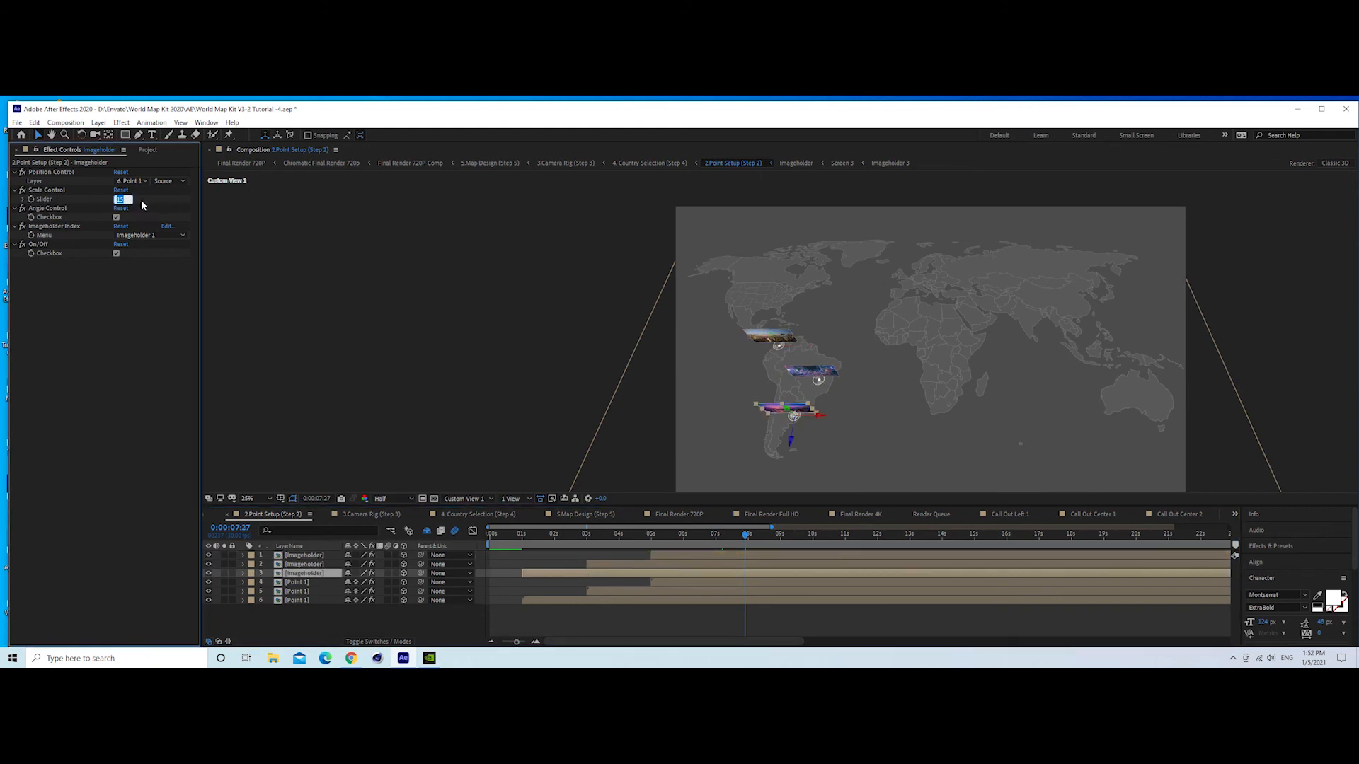
{"action": "type", "text": "10"}
{"action": "key", "text": "Return"}
{"action": "left_click", "coordinate": [303, 564]}
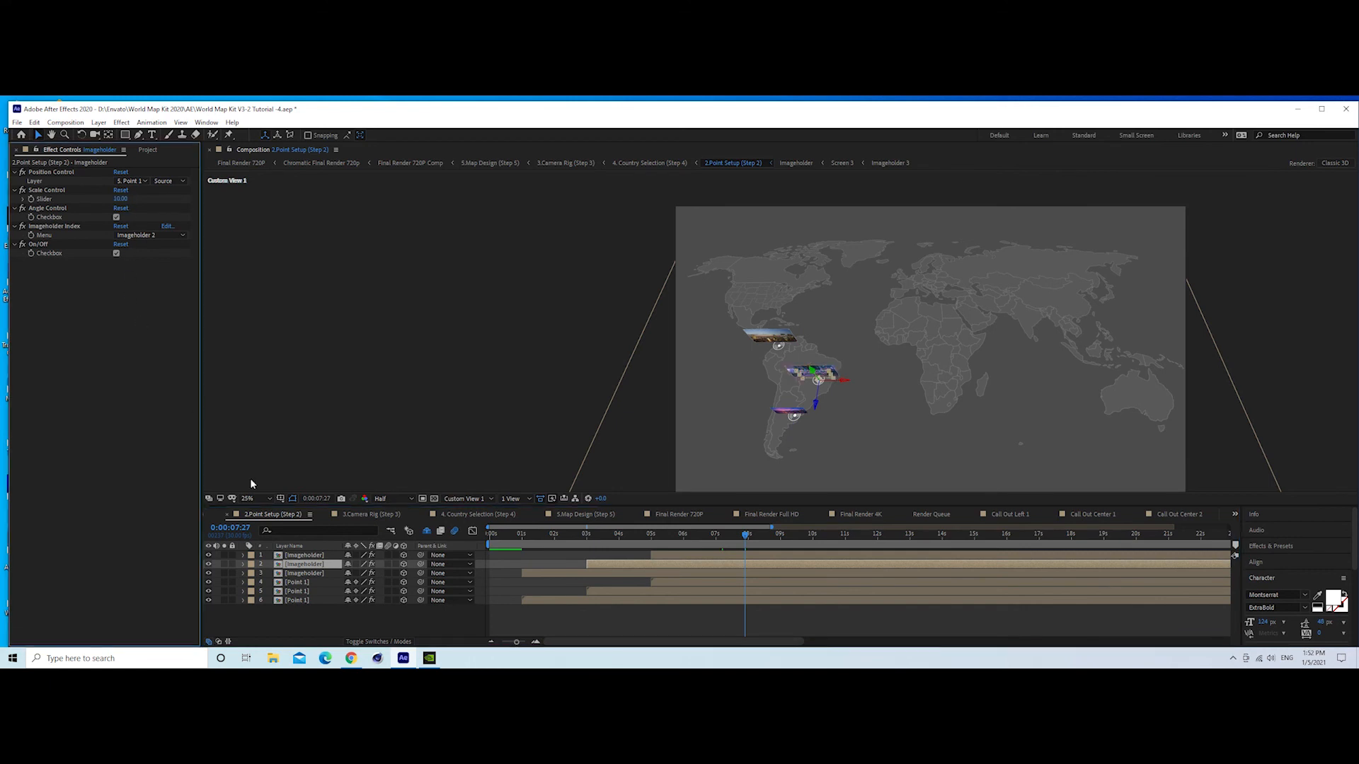
{"action": "left_click", "coordinate": [303, 555]}
{"action": "left_click", "coordinate": [122, 199]}
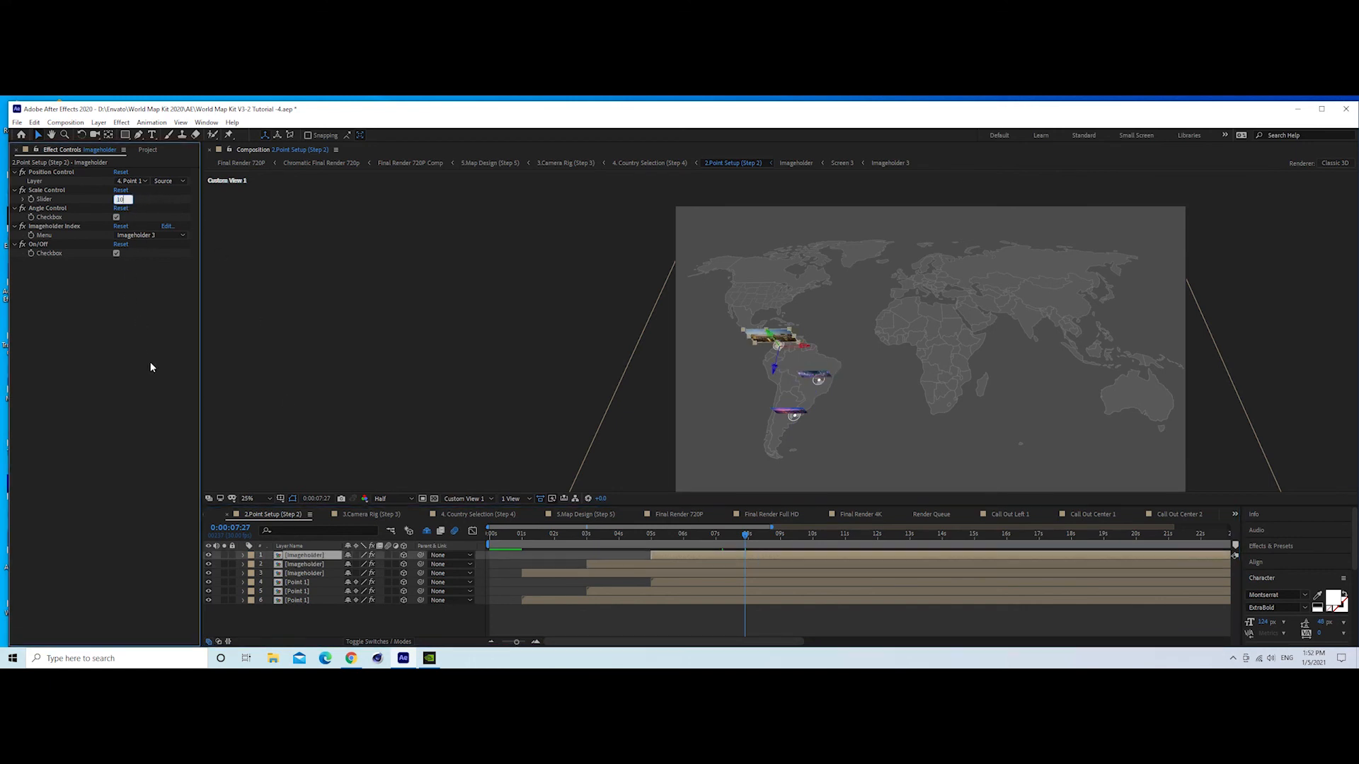
{"action": "type", "text": "10"}
{"action": "key", "text": "Return"}
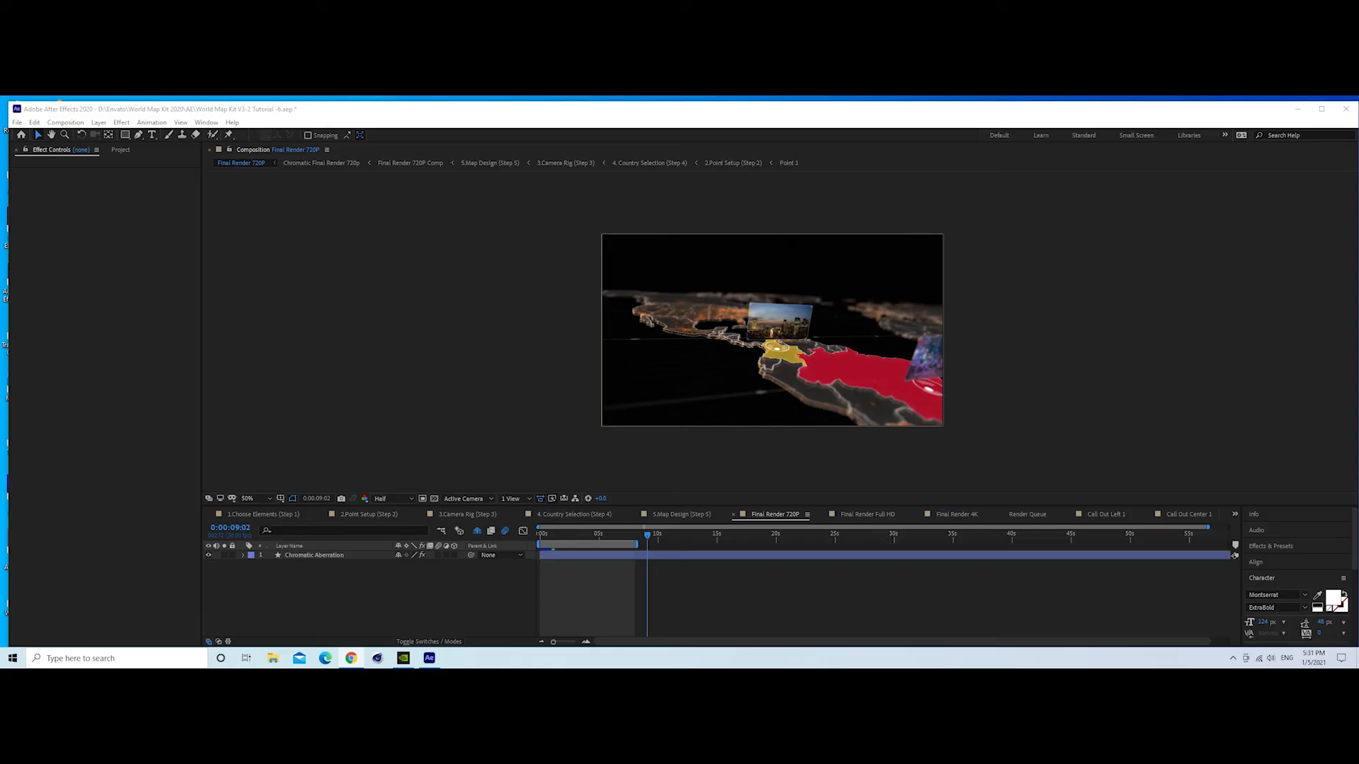
- Copy the Ring Chart 3D layer from the 1.Choose Elements (Step 1) composition
{"action": "left_click", "coordinate": [242, 516]}
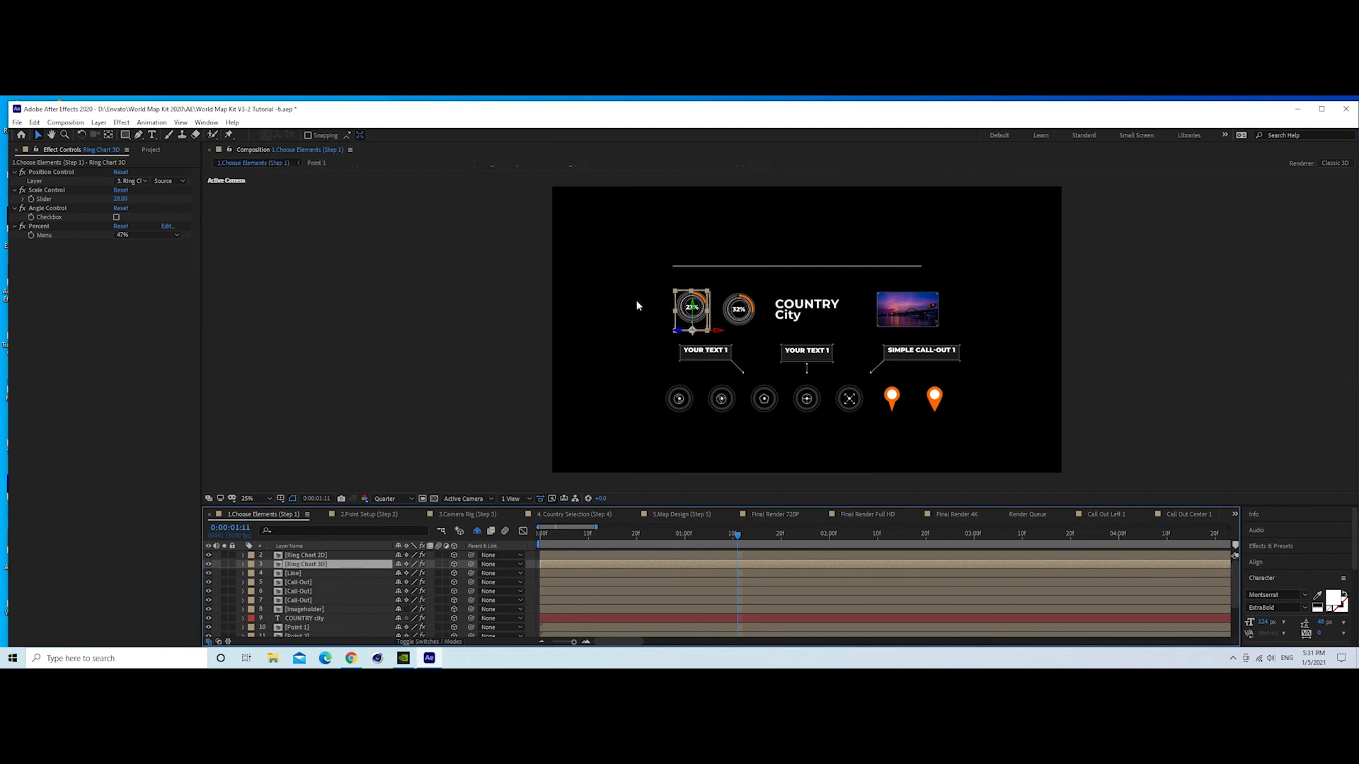
{"action": "left_click", "coordinate": [34, 123]}
{"action": "left_click", "coordinate": [51, 185]}
- Delete the three Imageholder layers from 2.Point Setup (Step 2), keeping the point layers
{"action": "left_click", "coordinate": [350, 515]}
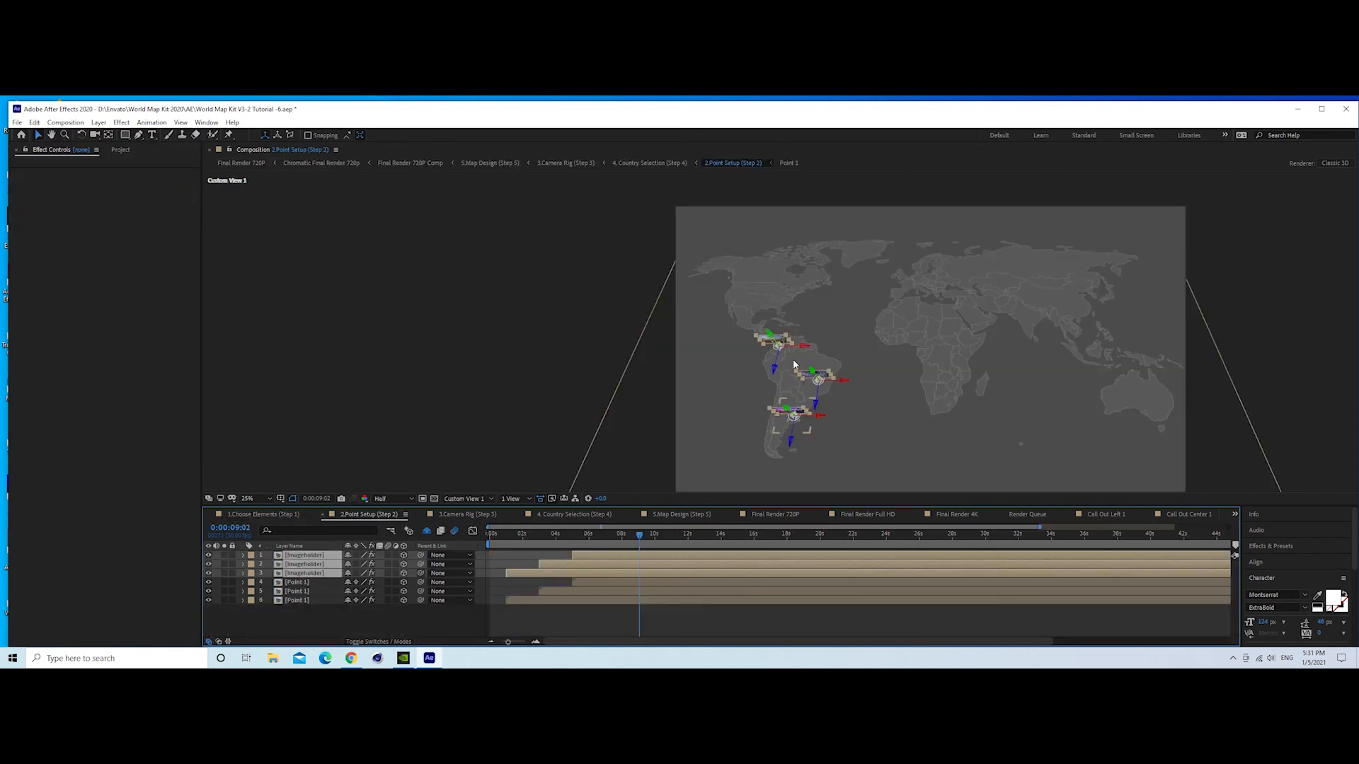
{"action": "left_click", "coordinate": [298, 584]}
{"action": "left_click", "coordinate": [300, 557]}
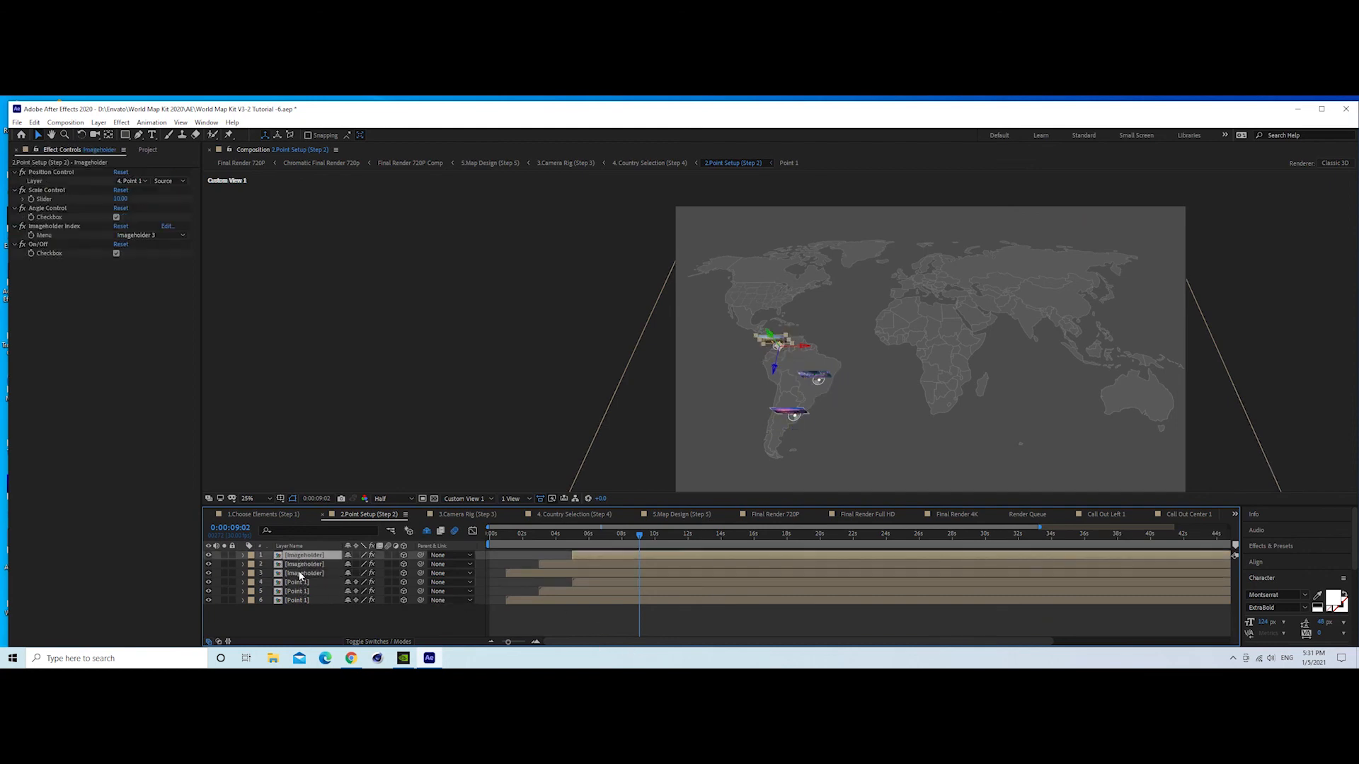
{"action": "left_click", "coordinate": [299, 576], "text": "shift"}
{"action": "key", "text": "Delete"}
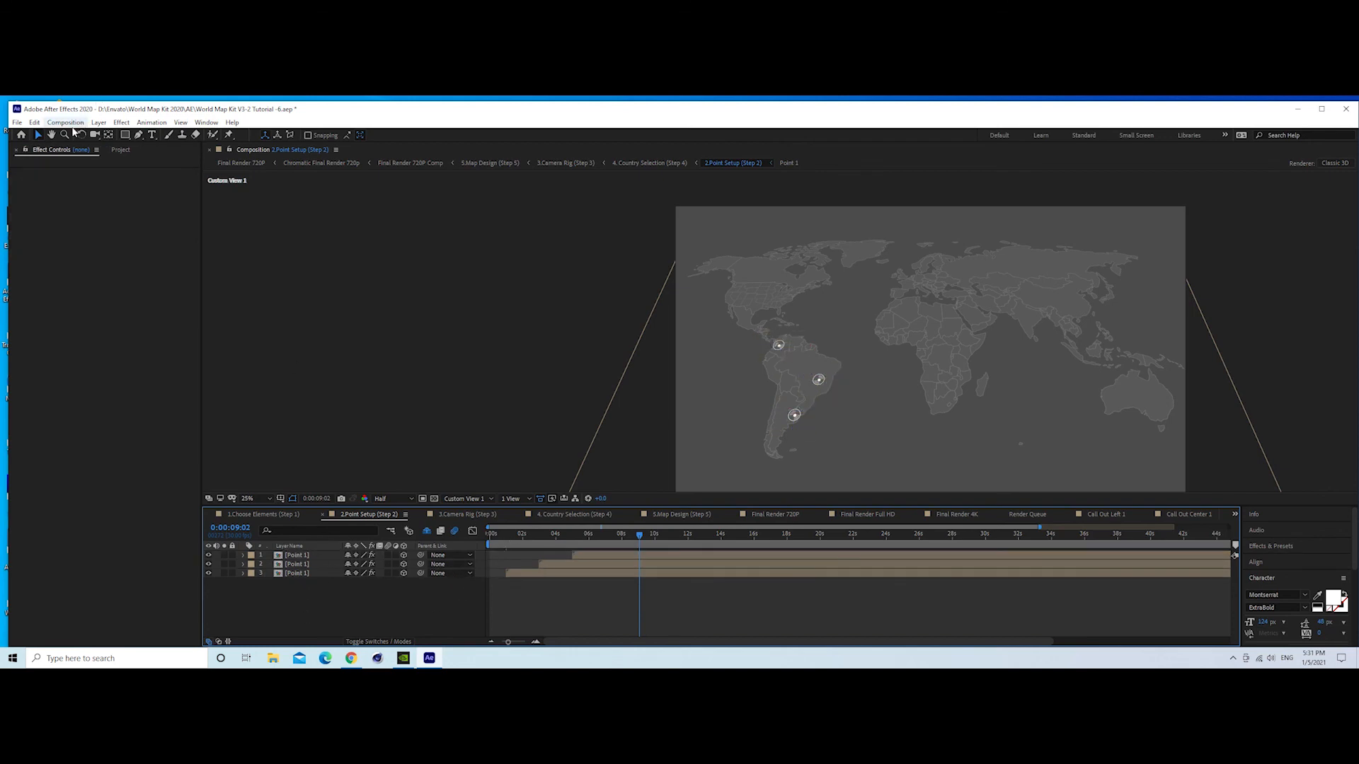
- Paste the Ring Chart 3D layer into 2.Point Setup and link its Position Control to 4.Point 1, the southernmost point
{"action": "left_click", "coordinate": [34, 123]}
{"action": "left_click", "coordinate": [52, 232]}
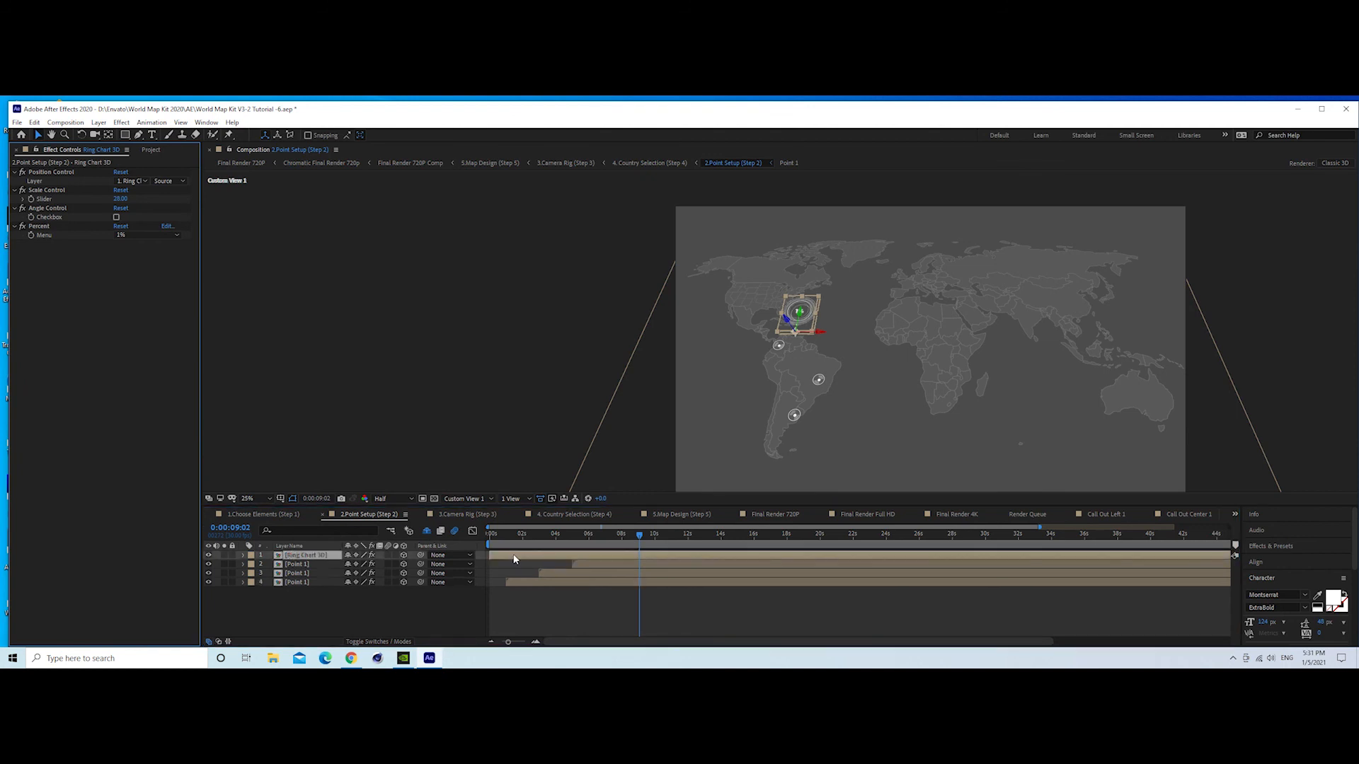
{"action": "left_click", "coordinate": [145, 182]}
{"action": "left_click", "coordinate": [150, 248]}
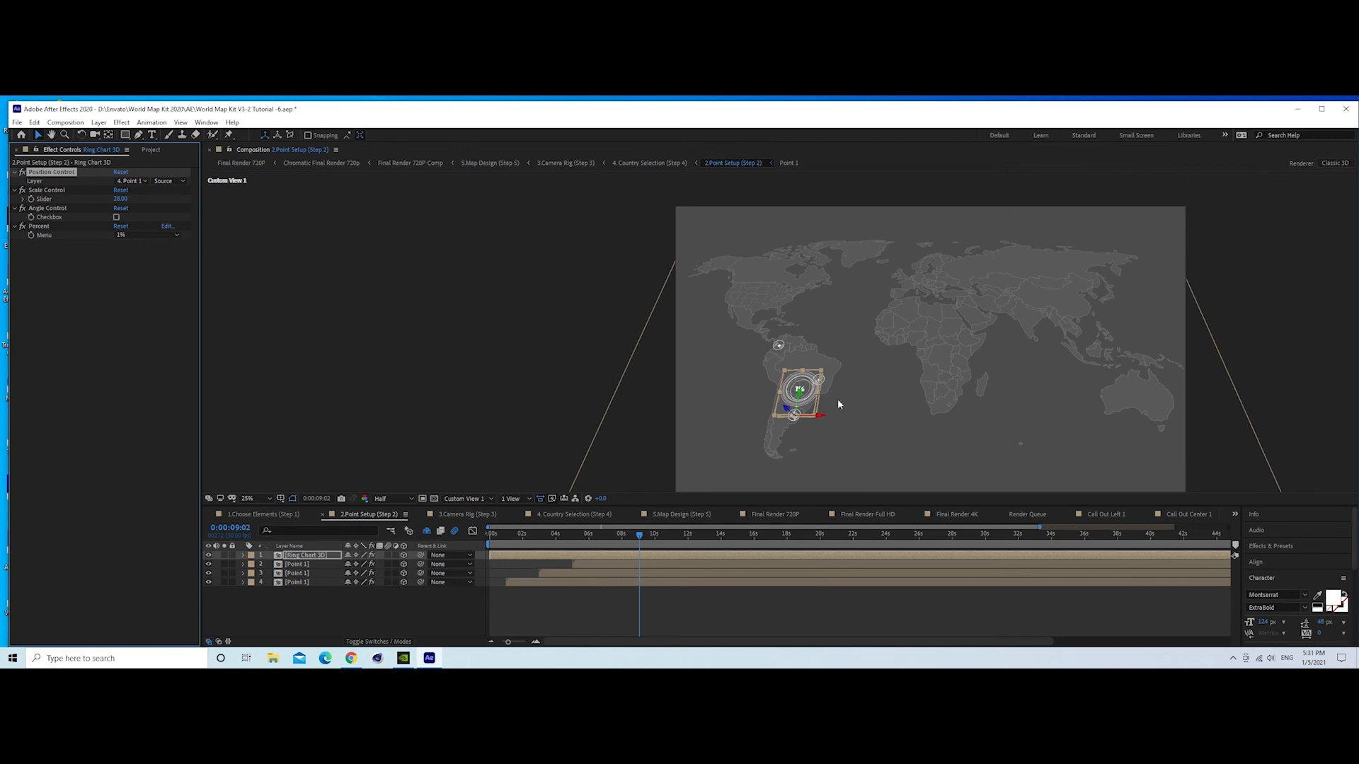
- Set the Percent menu of the Ring Chart 3D layer to 72%
{"action": "left_click", "coordinate": [139, 237]}
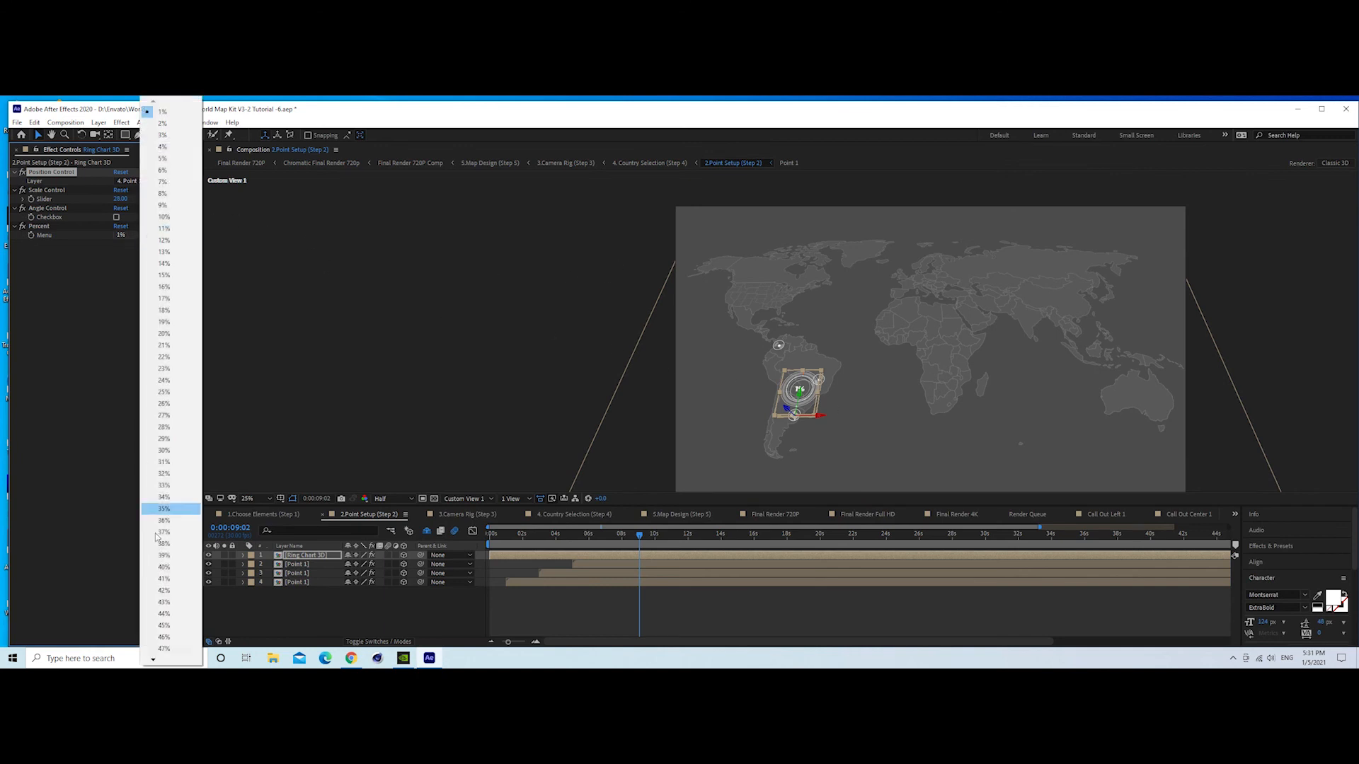
{"action": "mouse_move", "coordinate": [153, 662]}
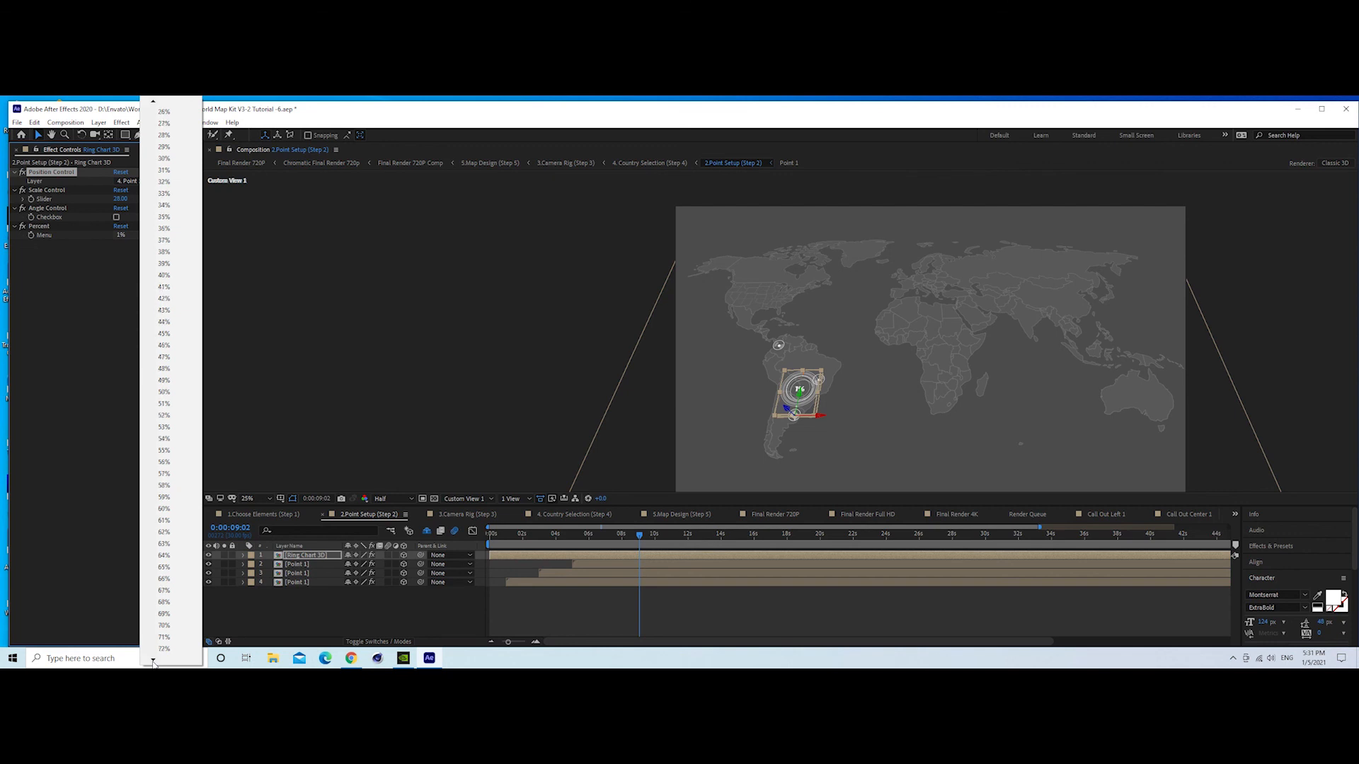
{"action": "left_click", "coordinate": [161, 647]}
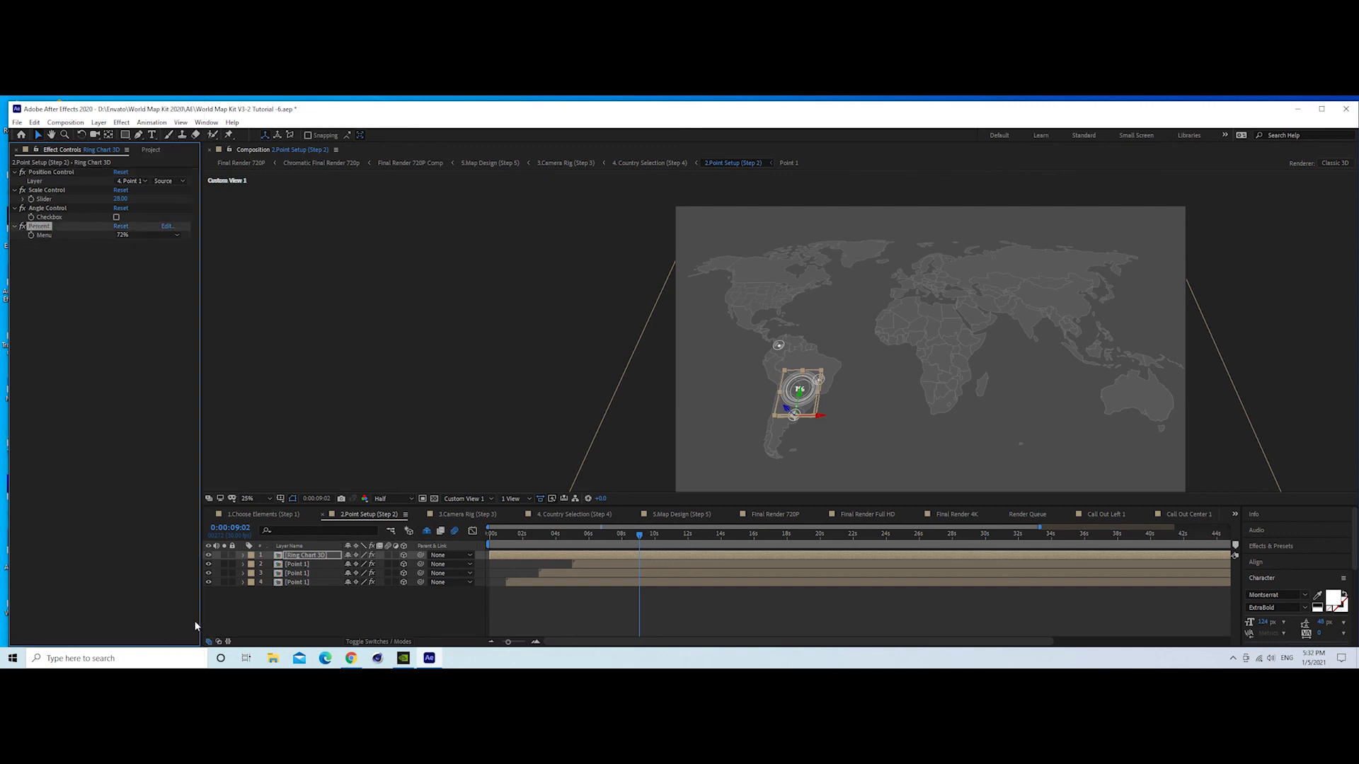
{"action": "left_click", "coordinate": [304, 602]}
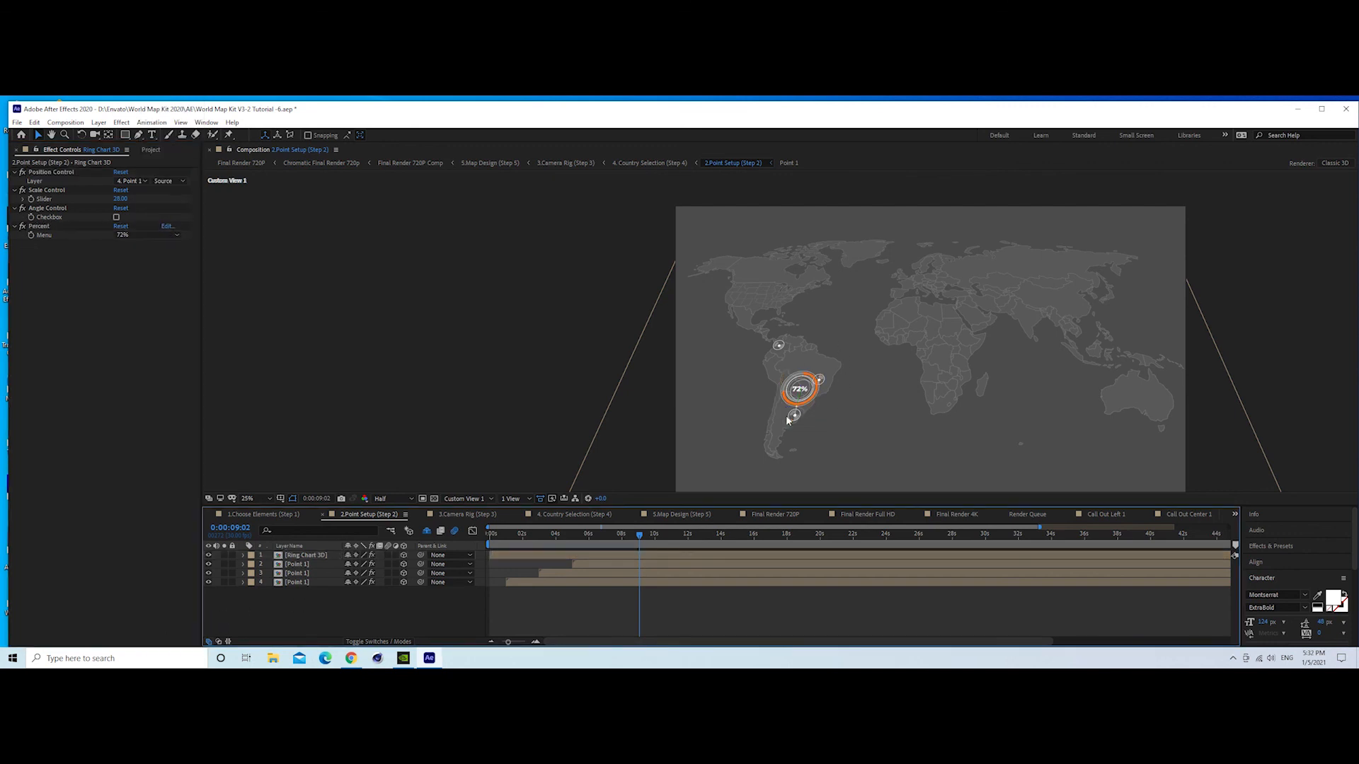
- Move the Ring Chart 3D layer to start at 1 second, aligned with the southernmost point's layer
{"action": "left_click", "coordinate": [507, 536]}
{"action": "key", "text": "equal"}
{"action": "key", "text": "equal"}
{"action": "key", "text": "equal"}
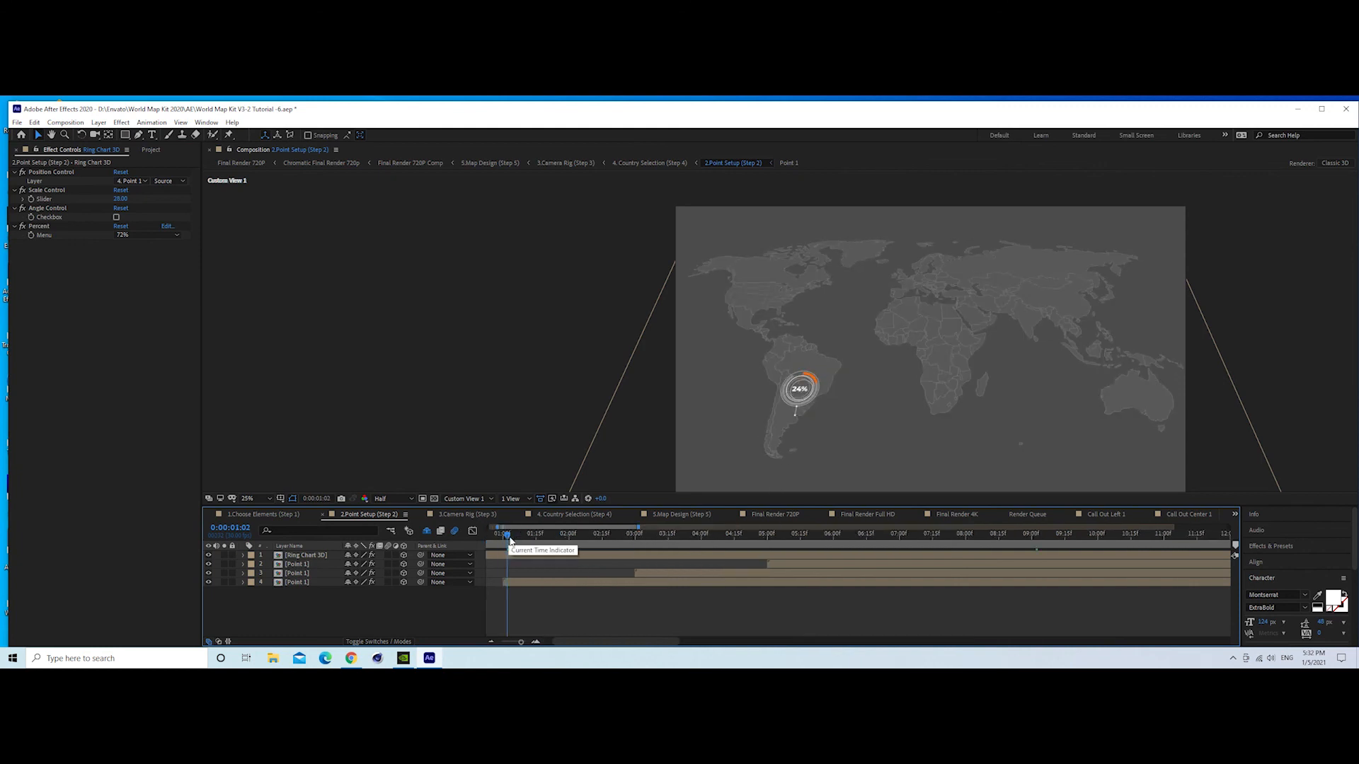
{"action": "left_click_drag", "start_coordinate": [570, 642], "coordinate": [555, 642]}
{"action": "left_click_drag", "start_coordinate": [514, 556], "coordinate": [639, 561]}
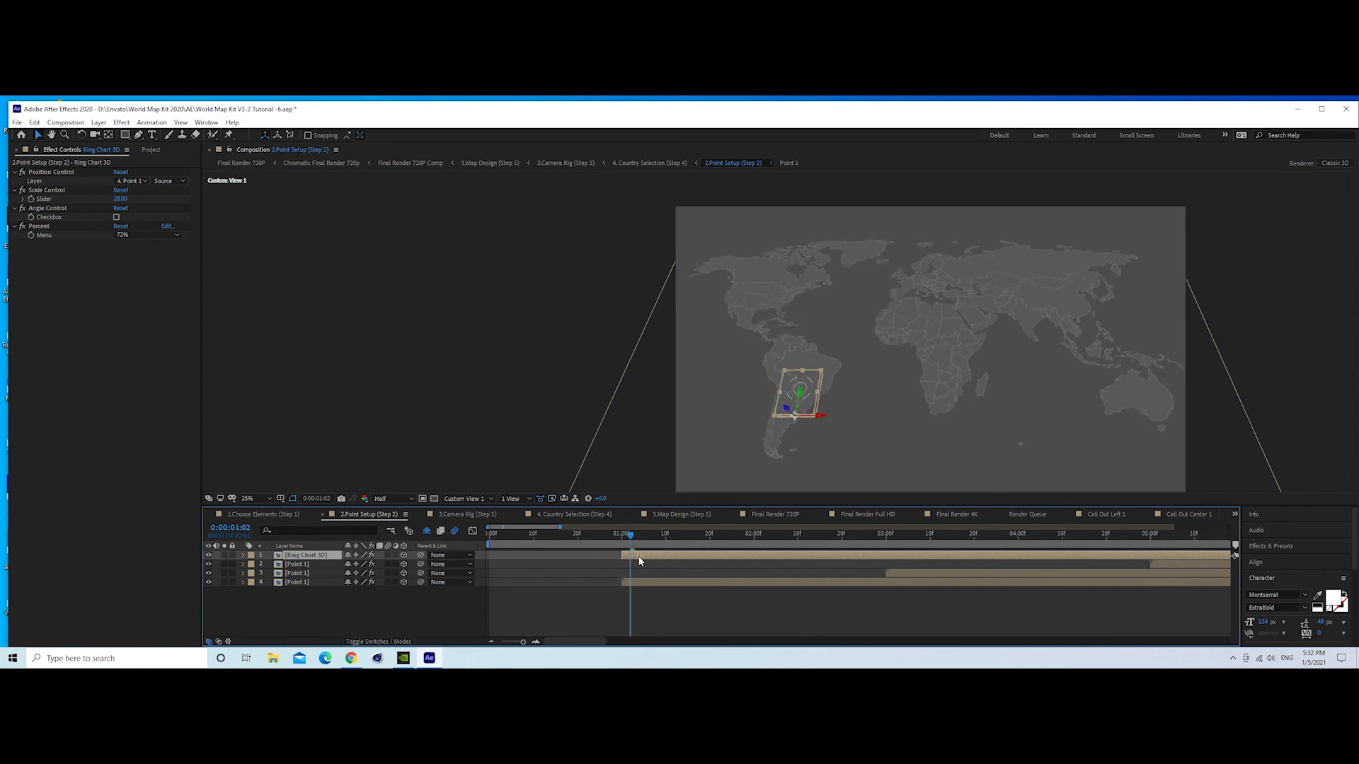
{"action": "left_click", "coordinate": [595, 555]}
{"action": "key", "text": "minus"}
{"action": "key", "text": "minus"}
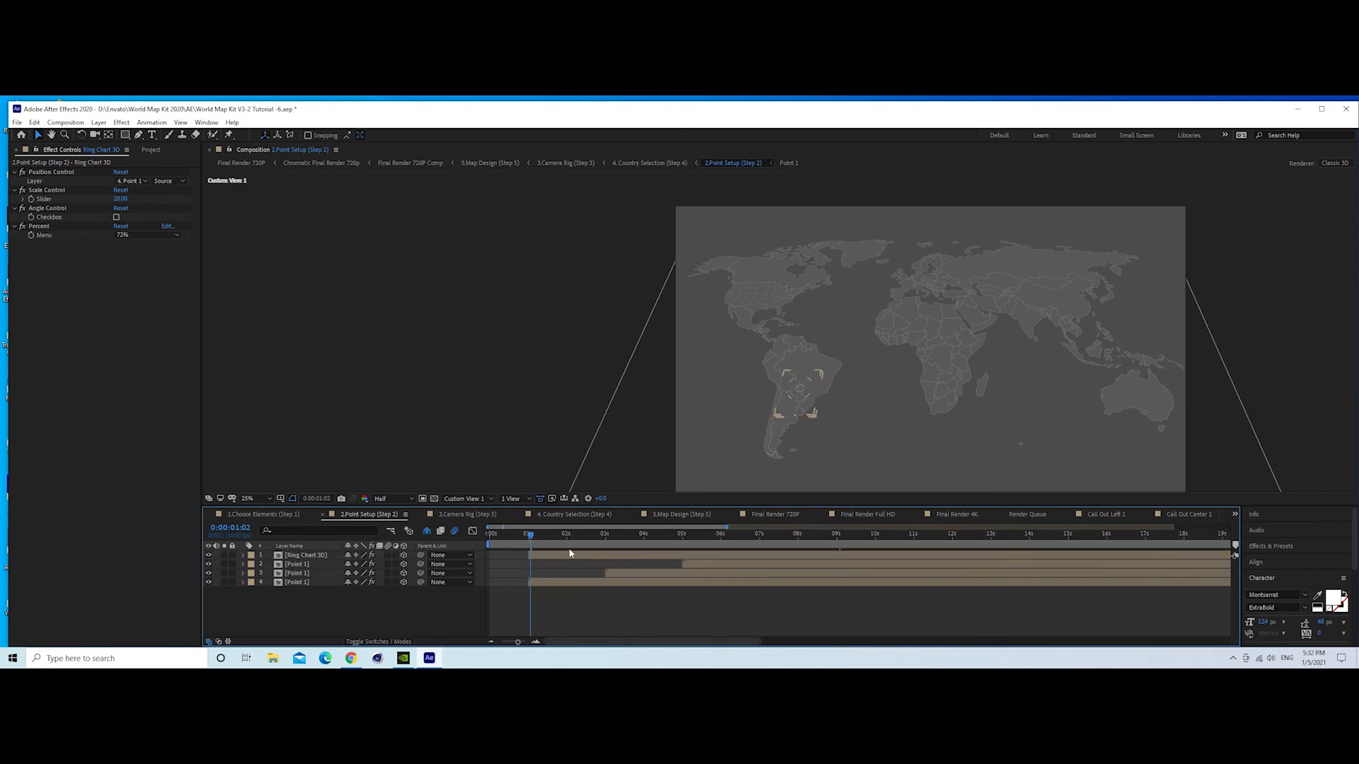
- Duplicate the Ring Chart 3D layer and move the copy to start at 3 seconds, aligned with the second point's layer
{"action": "left_click", "coordinate": [550, 559]}
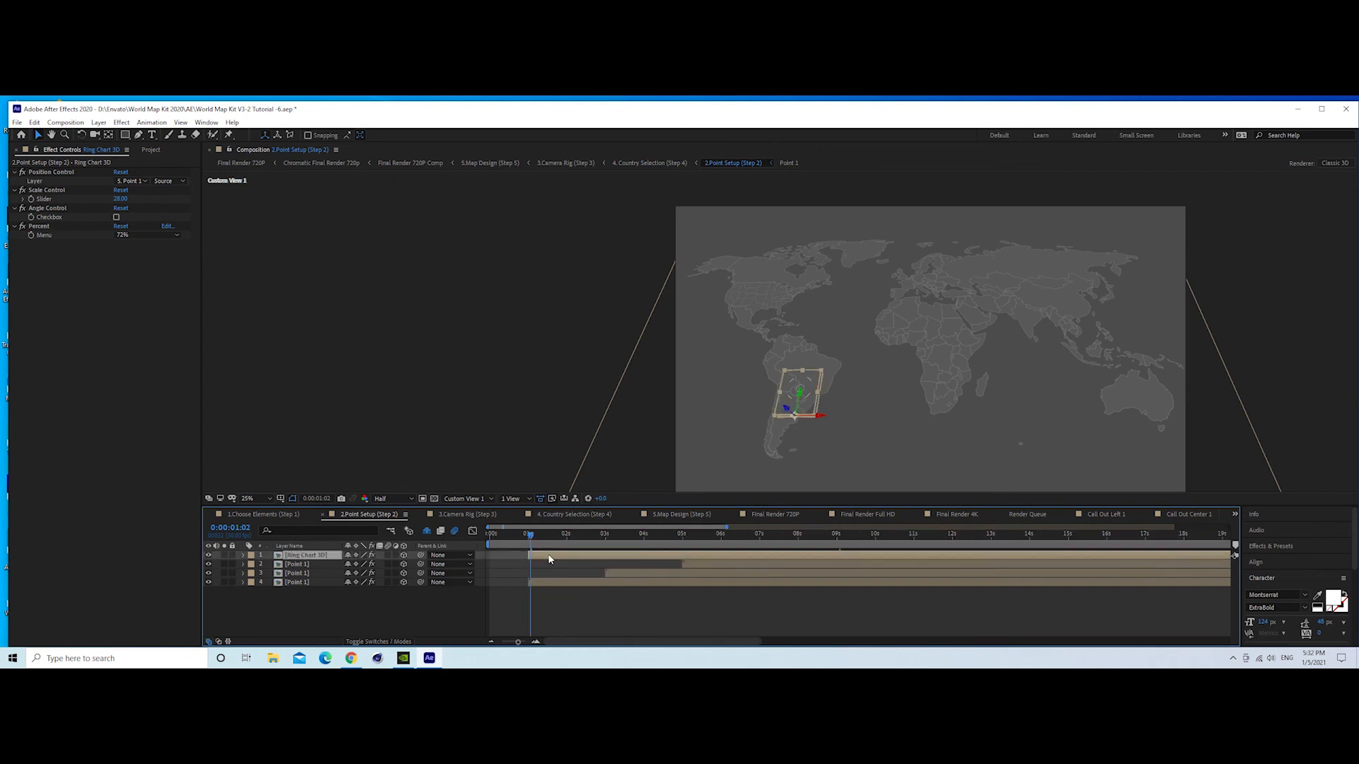
{"action": "key", "text": "ctrl+d"}
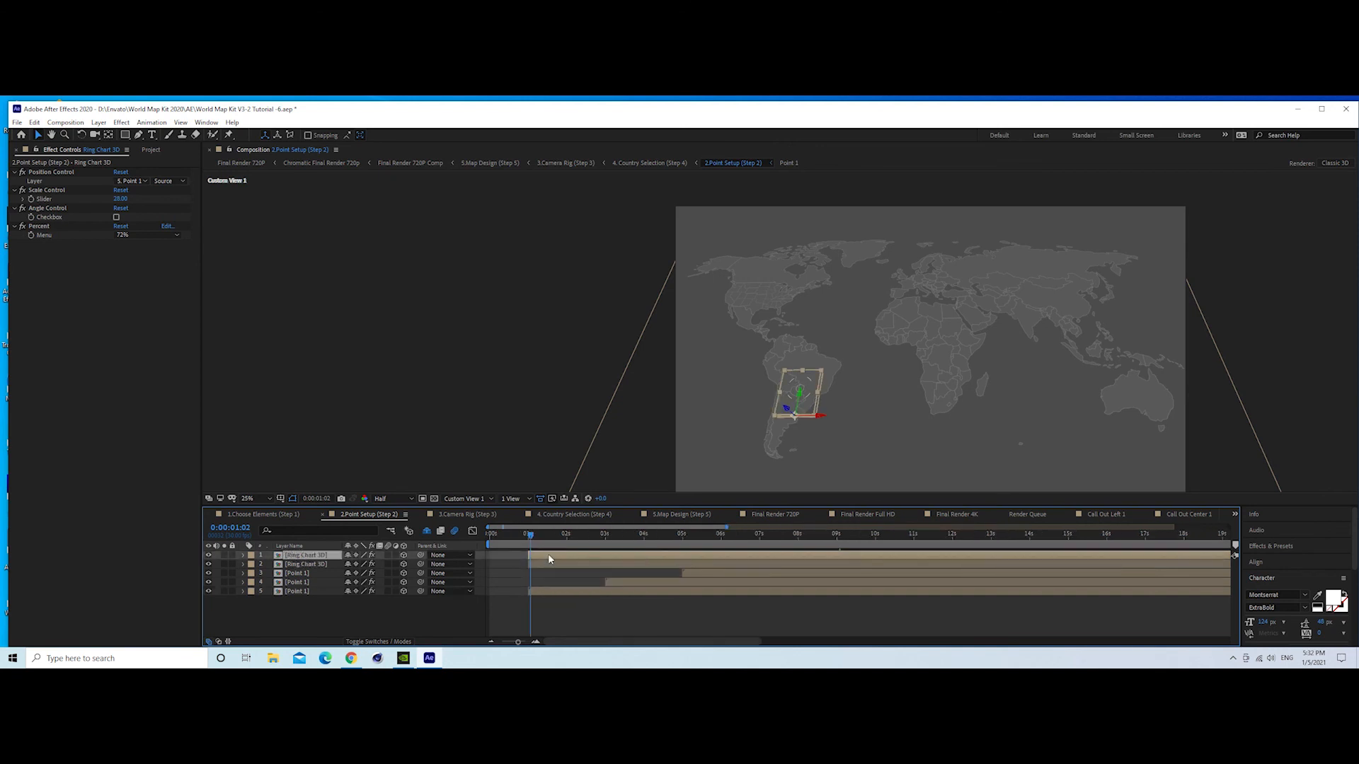
{"action": "left_click", "coordinate": [606, 536]}
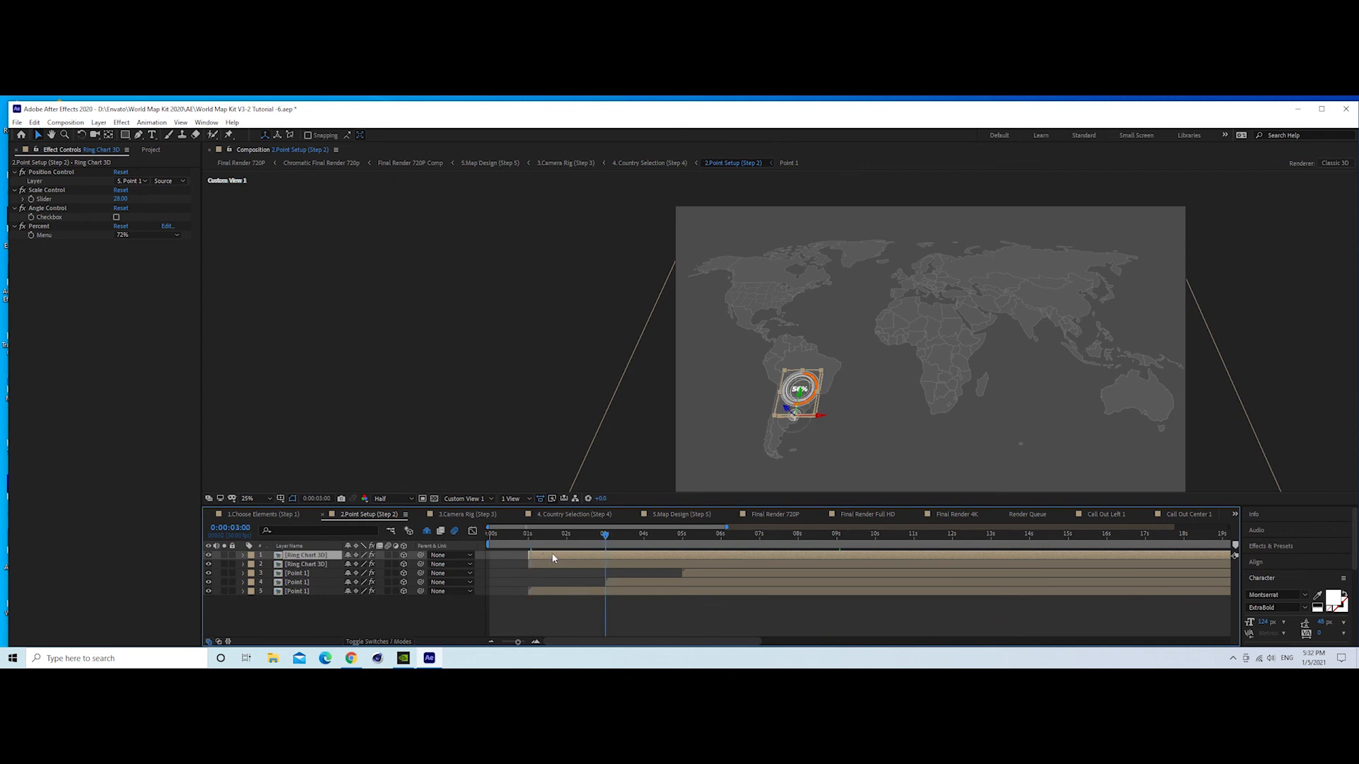
{"action": "key", "text": "alt+bracketleft"}
{"action": "left_click_drag", "start_coordinate": [617, 554], "coordinate": [628, 553]}
{"action": "key", "text": "equal"}
{"action": "key", "text": "equal"}
{"action": "key", "text": "minus"}
{"action": "key", "text": "minus"}
- Link the duplicated ring chart's Position Control to 4.Point 1, the point in Brazil, and set its Percent to 35%
{"action": "left_click", "coordinate": [675, 538]}
{"action": "left_click", "coordinate": [138, 181]}
{"action": "left_click", "coordinate": [150, 242]}
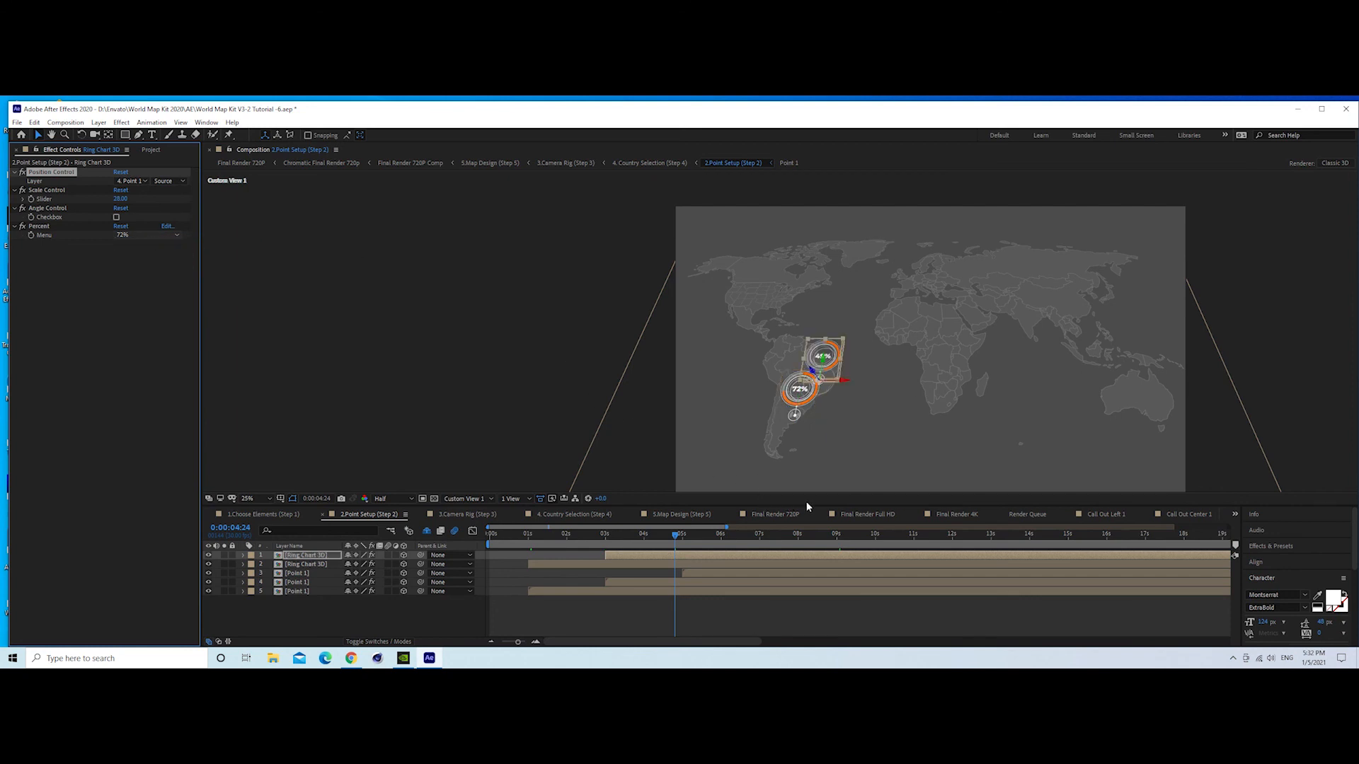
{"action": "left_click", "coordinate": [154, 238]}
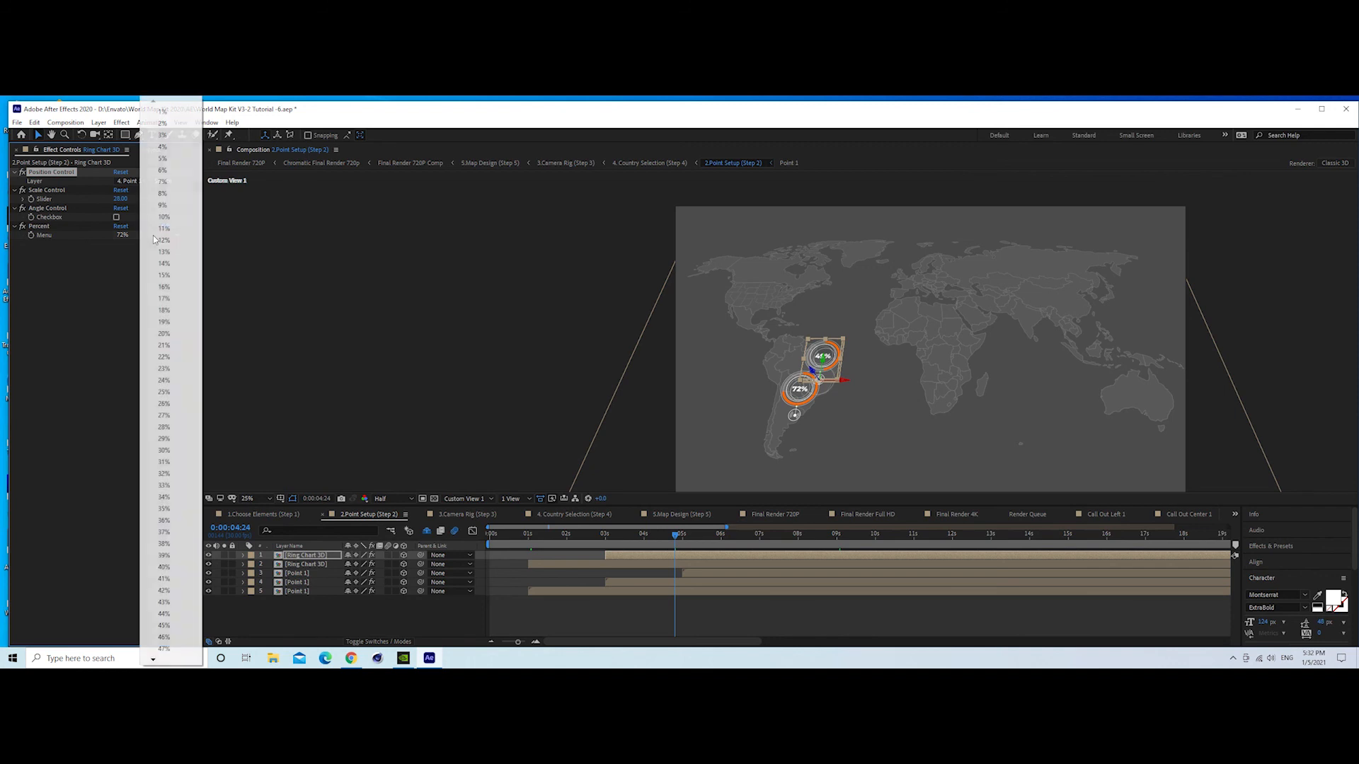
{"action": "left_click", "coordinate": [165, 508]}
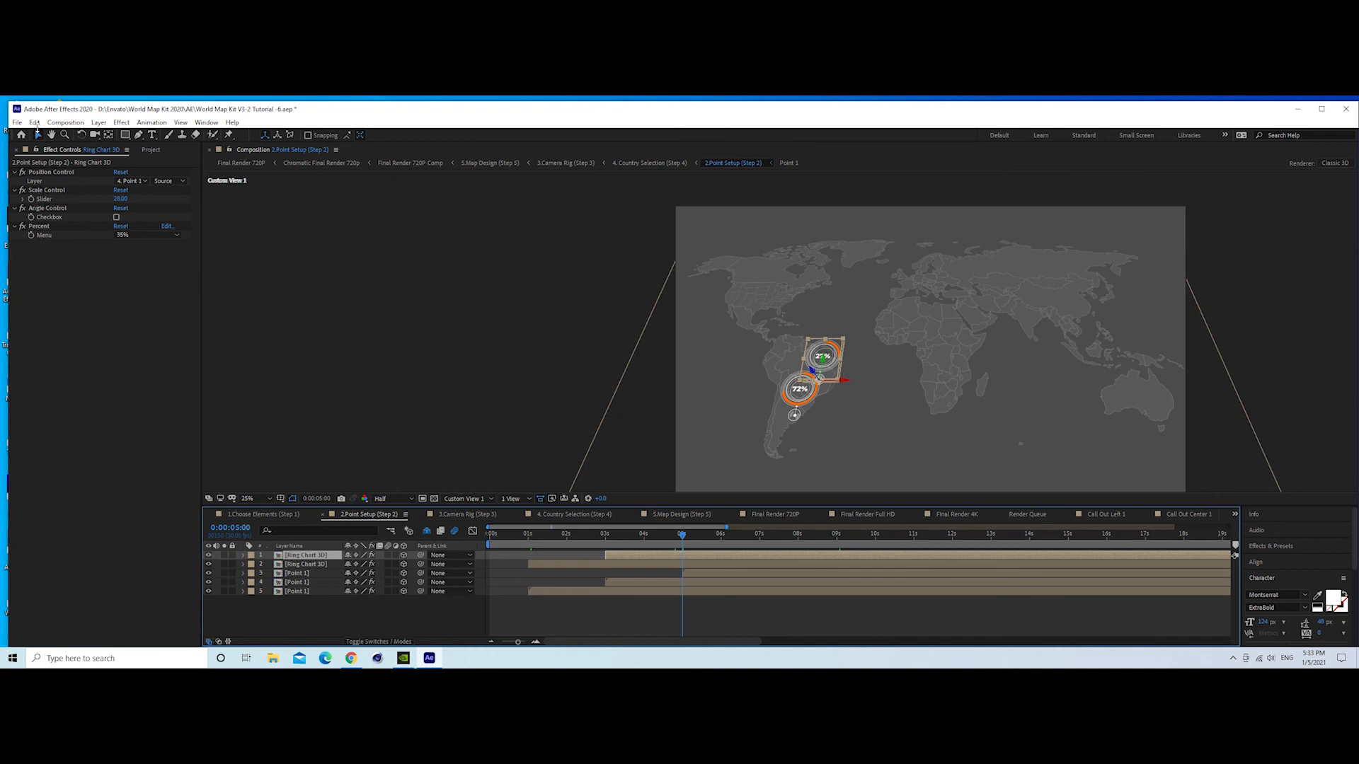
- Duplicate the second Ring Chart 3D layer and move the copy to start at 5 seconds, aligned with the third point's layer
{"action": "left_click", "coordinate": [34, 122]}
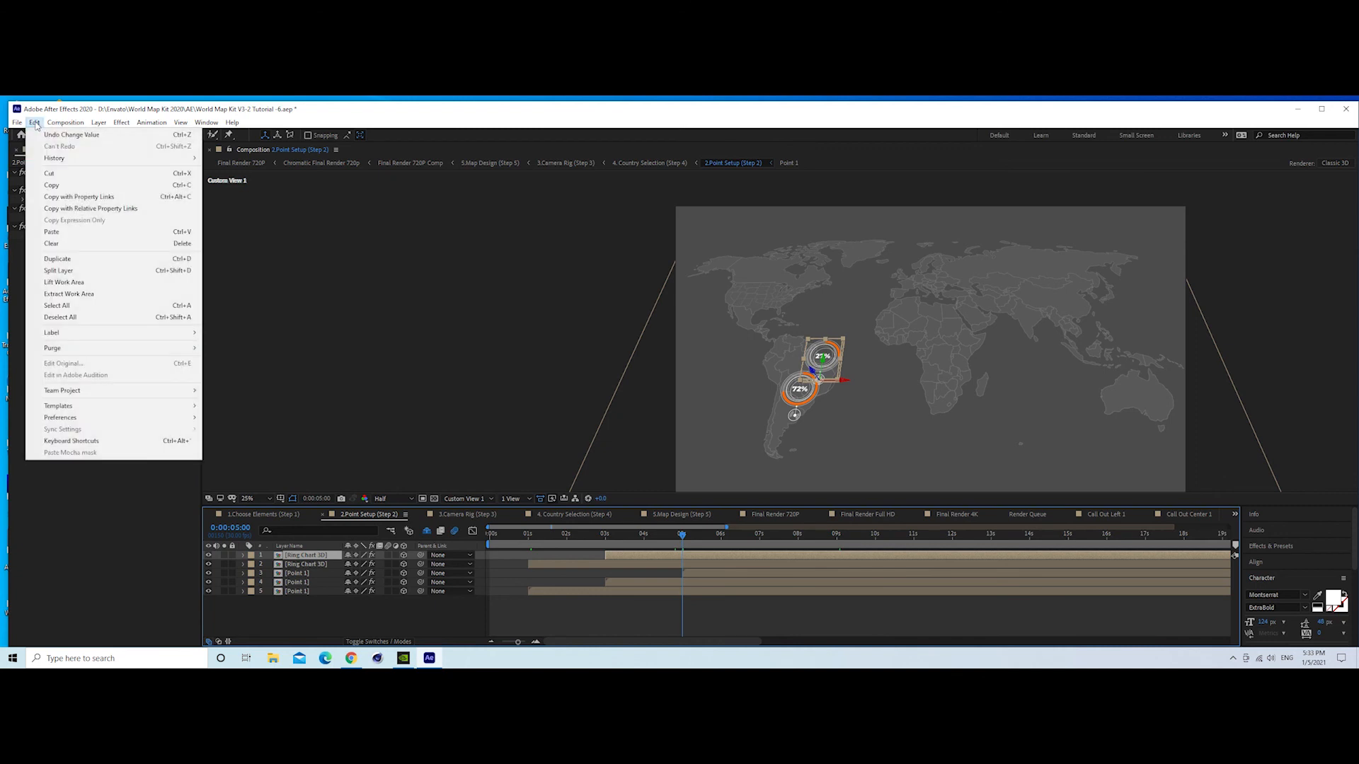
{"action": "left_click", "coordinate": [69, 258]}
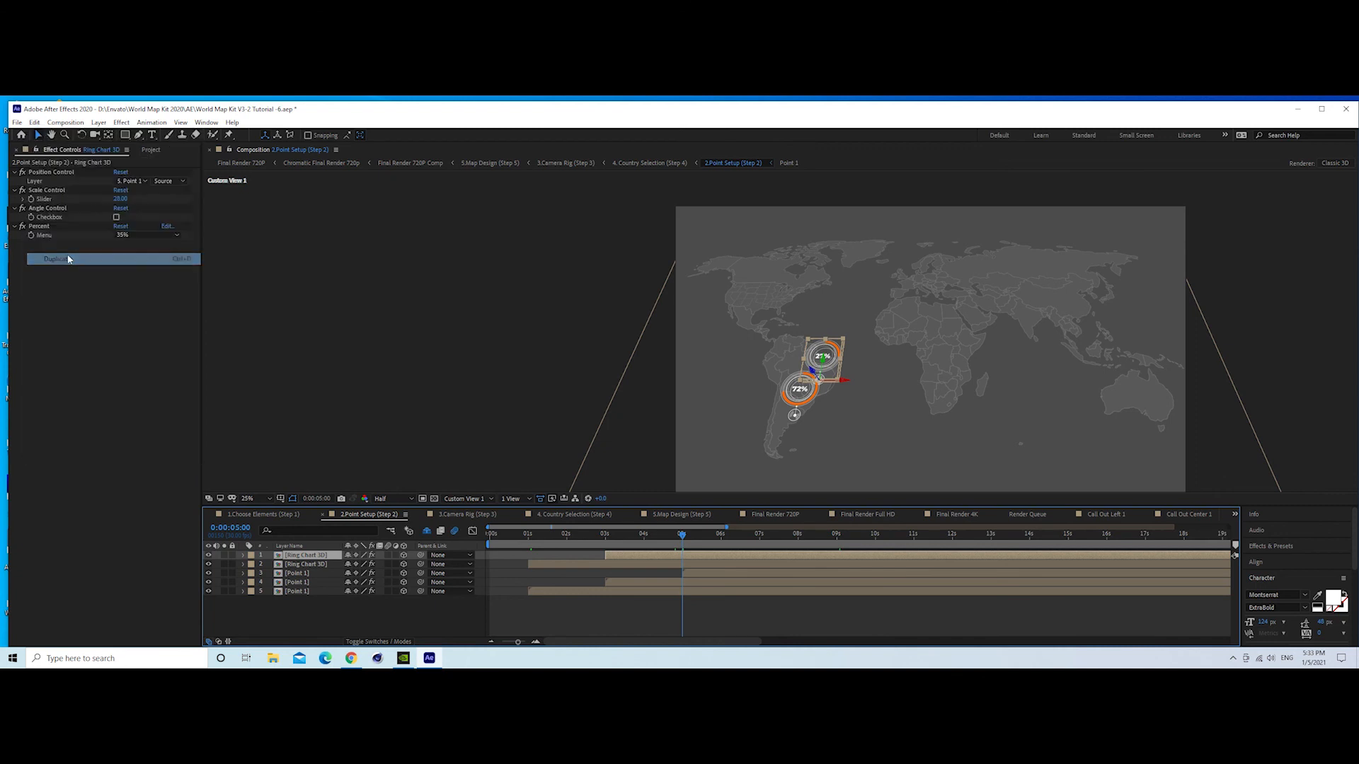
{"action": "left_click_drag", "start_coordinate": [645, 555], "coordinate": [700, 555]}
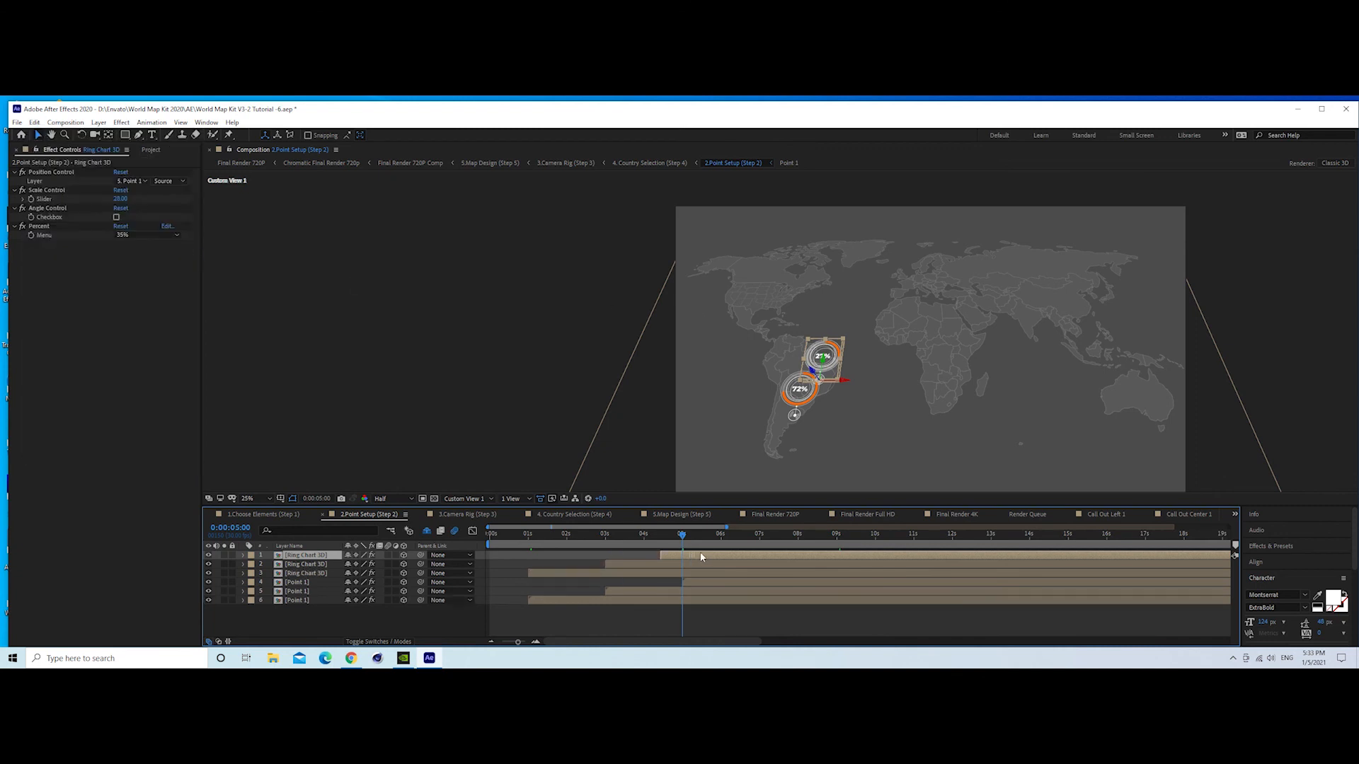
{"action": "key", "text": "="}
{"action": "key", "text": "="}
{"action": "left_click_drag", "start_coordinate": [618, 561], "coordinate": [685, 555]}
{"action": "key", "text": "="}
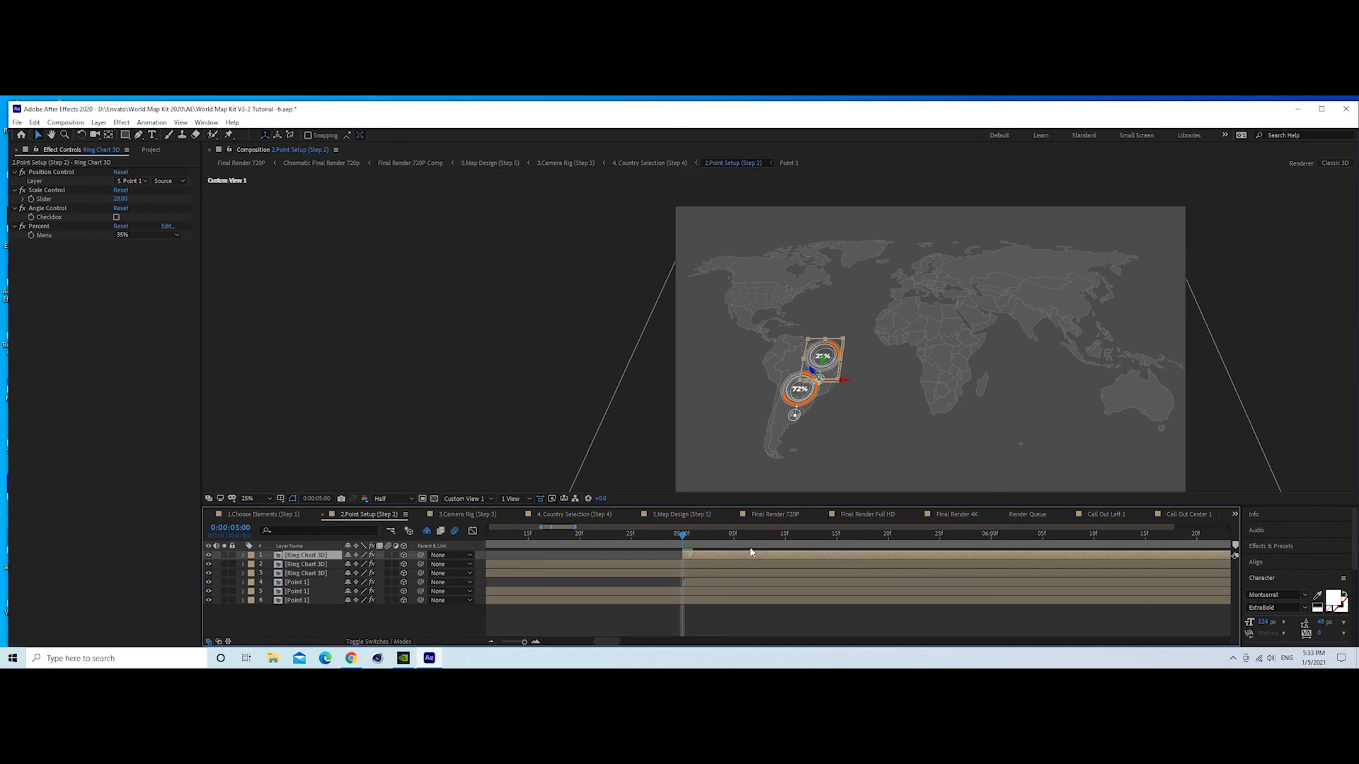
{"action": "key", "text": "-"}
{"action": "key", "text": "-"}
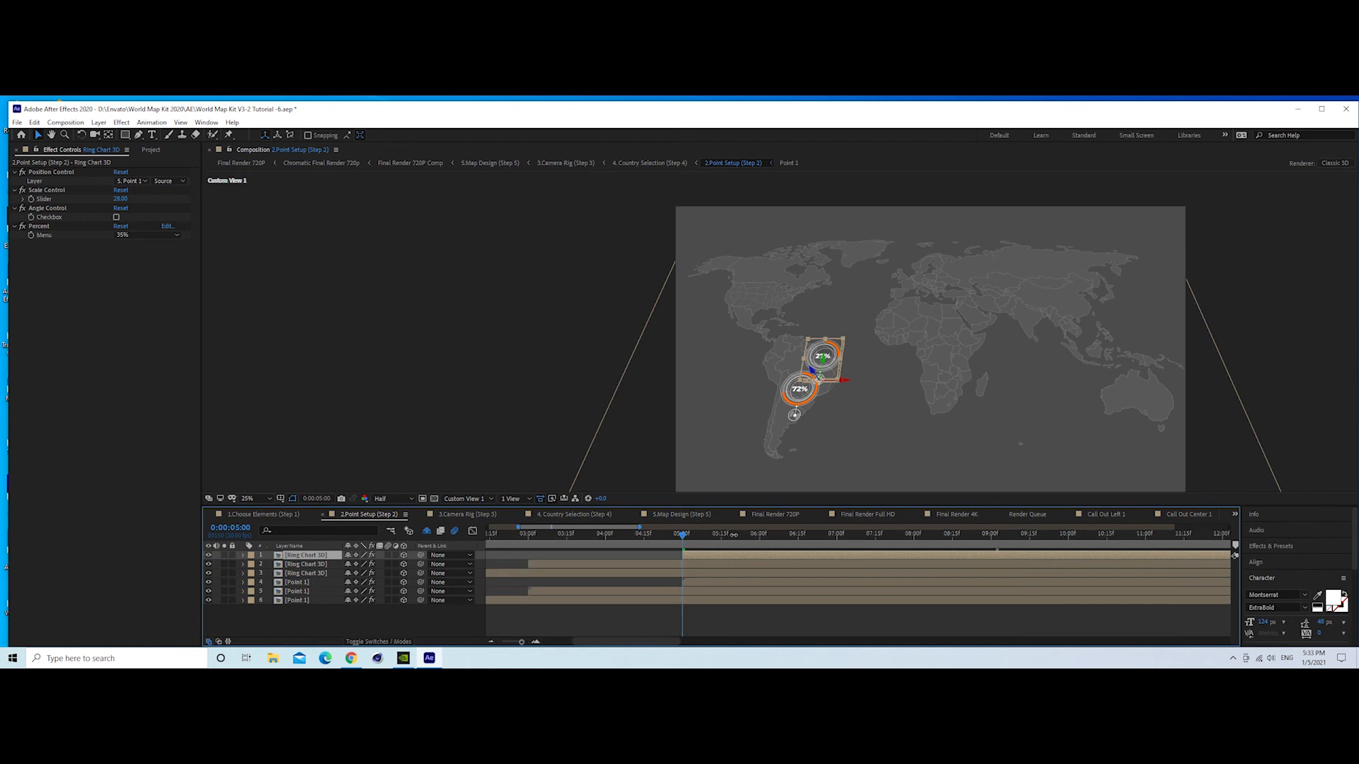
{"action": "key", "text": "-"}
{"action": "key", "text": "-"}
{"action": "key", "text": "-"}
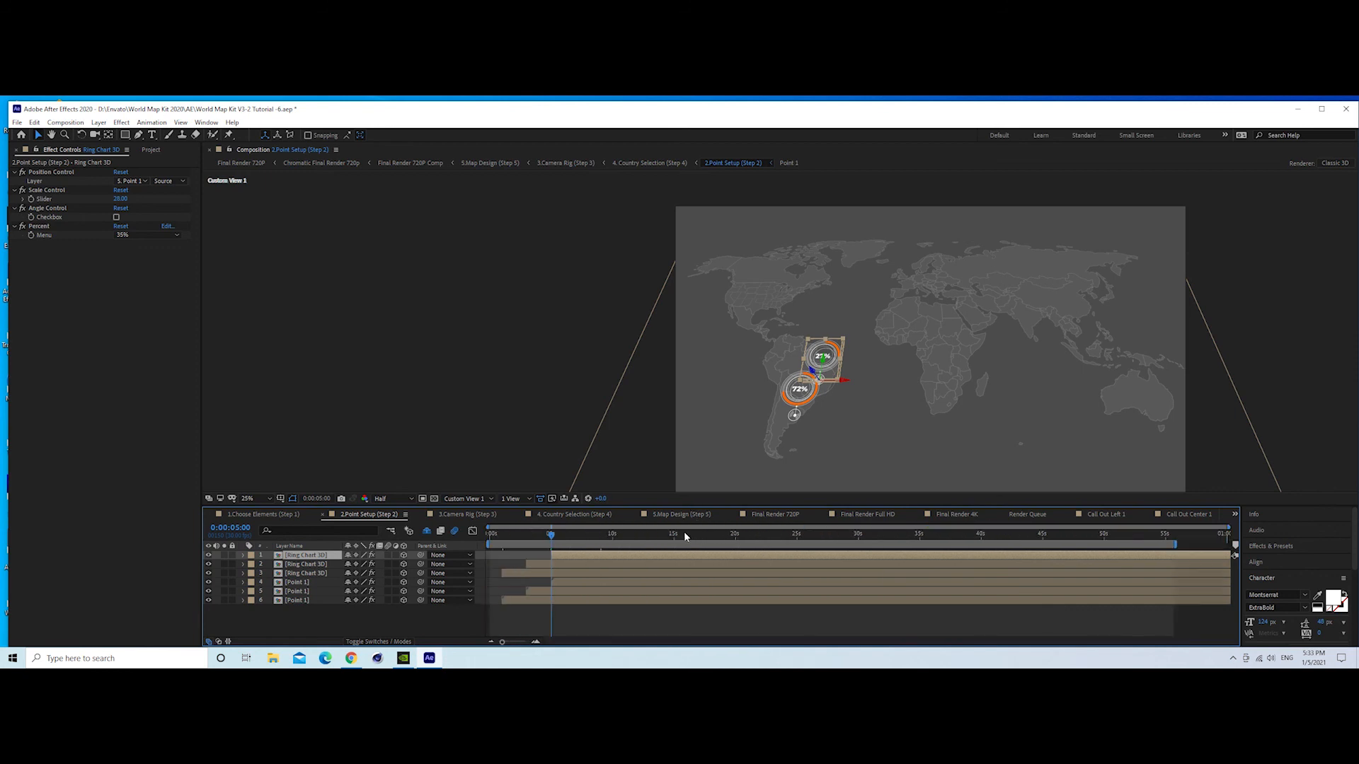
- At 8 seconds, link the newest ring chart's Position Control to 4.Point 1, the northernmost point, and set its Percent to 23%
{"action": "left_click", "coordinate": [588, 537]}
{"action": "left_click", "coordinate": [139, 178]}
{"action": "left_click", "coordinate": [146, 241]}
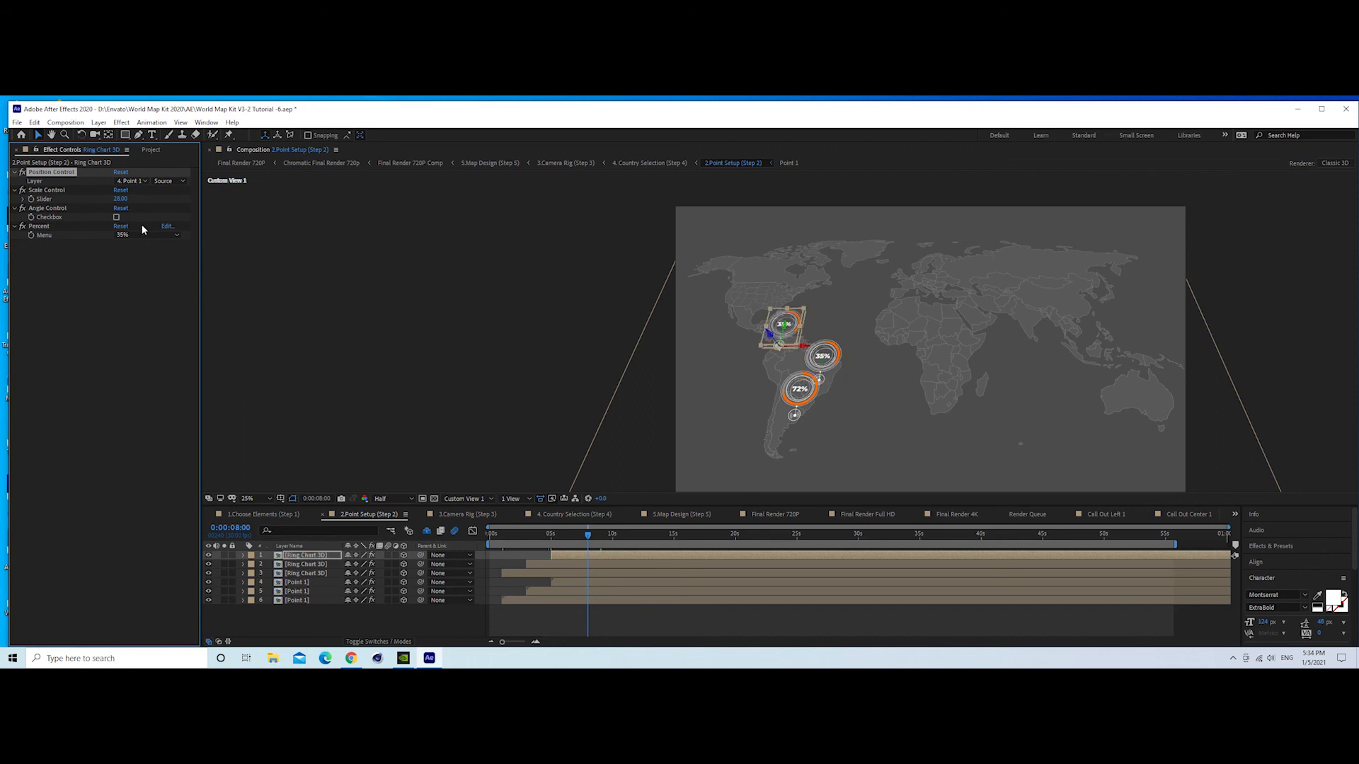
{"action": "left_click", "coordinate": [137, 232]}
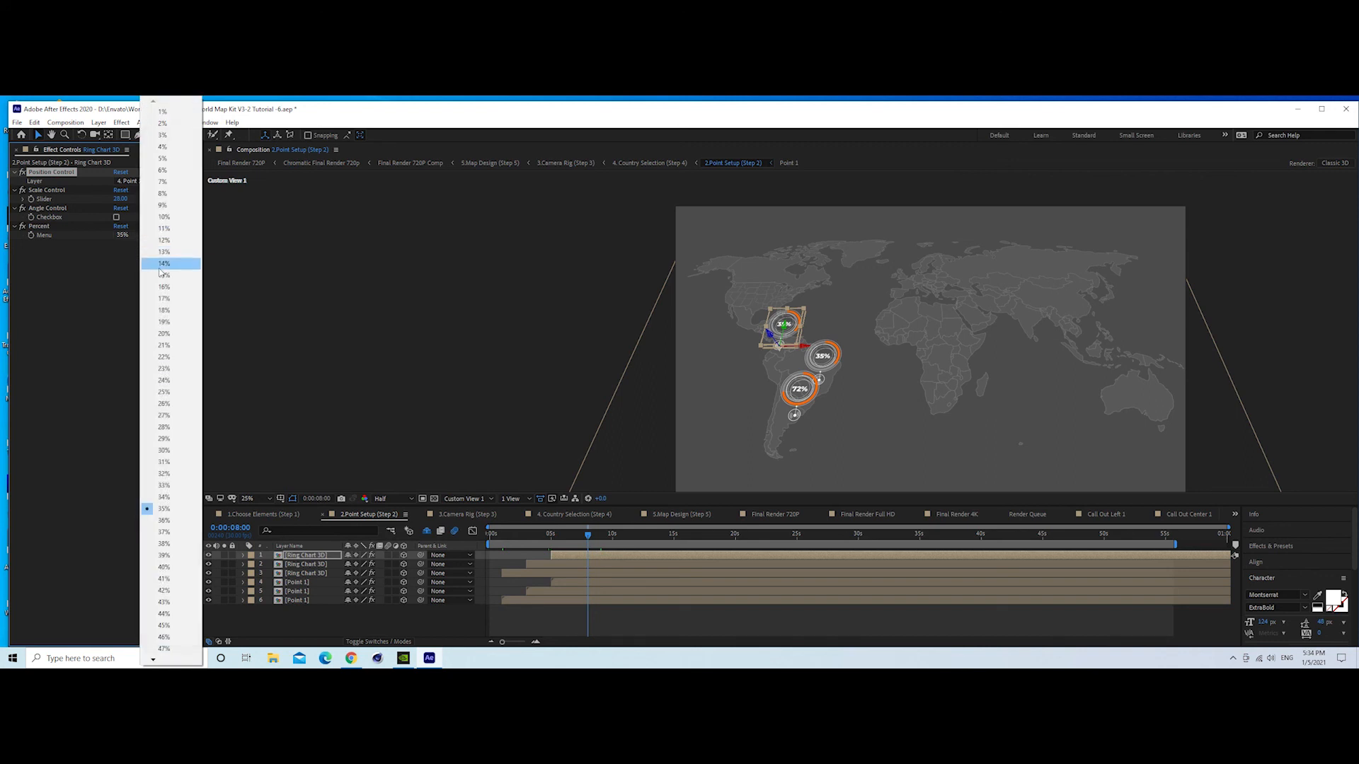
{"action": "left_click", "coordinate": [164, 369]}
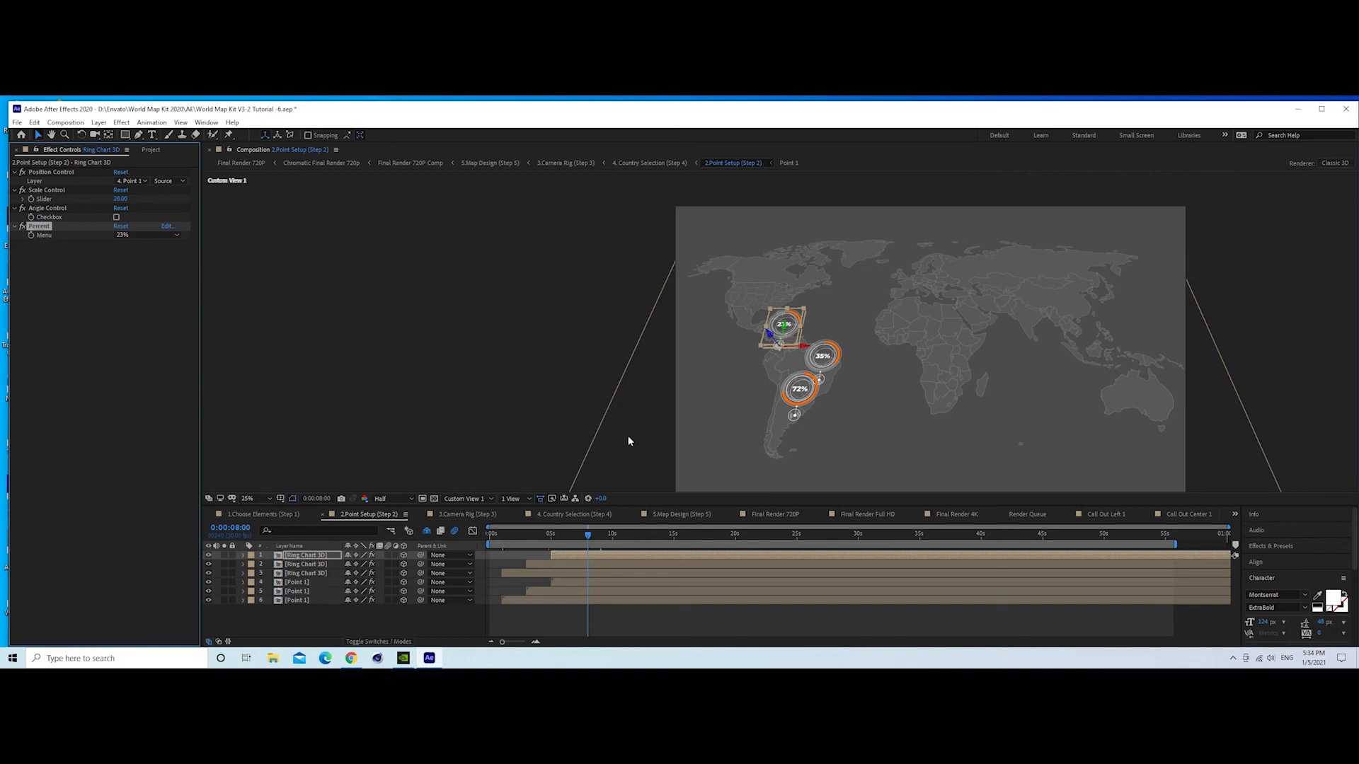
- Enable the Angle Control checkbox on all three Ring Chart 3D layers
{"action": "left_click", "coordinate": [116, 218]}
{"action": "key", "text": "ctrl+Down"}
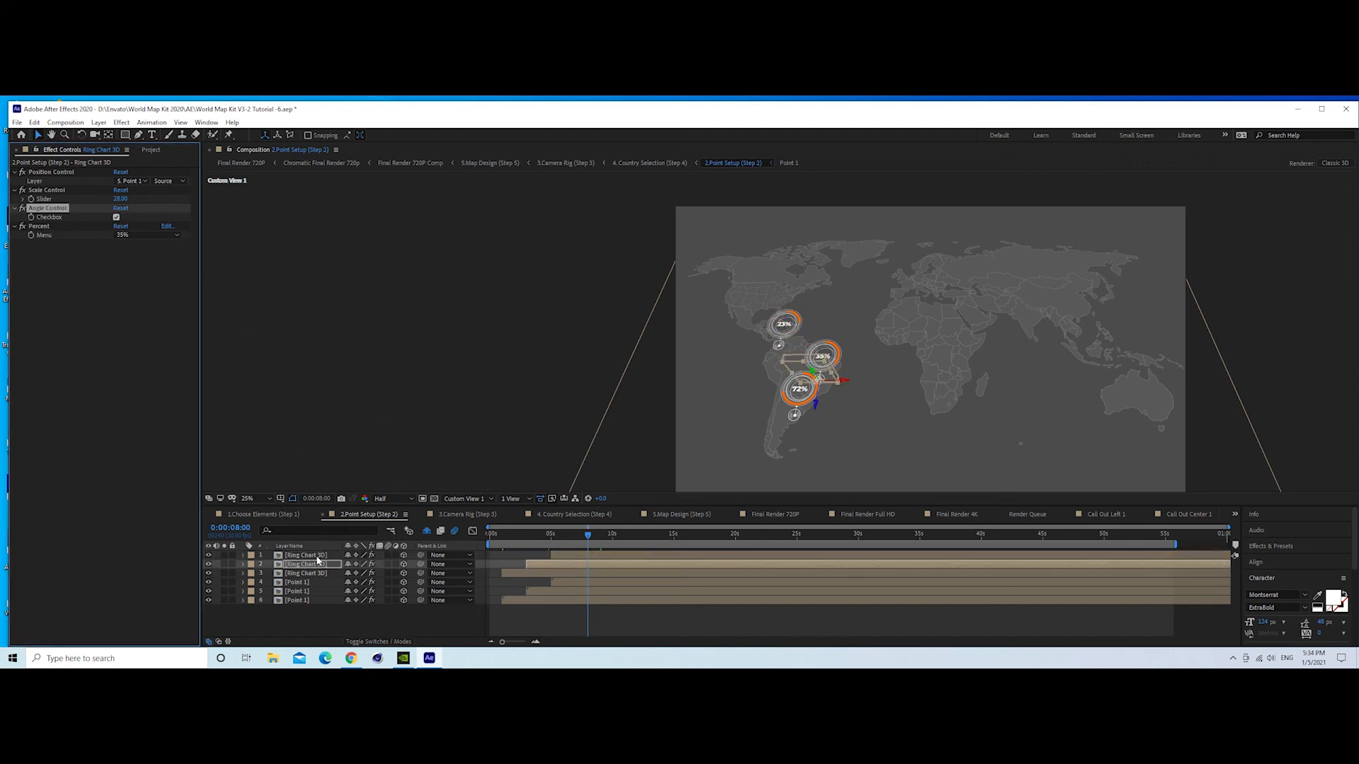
{"action": "left_click", "coordinate": [318, 557]}
{"action": "left_click", "coordinate": [305, 573]}
{"action": "left_click", "coordinate": [117, 217]}
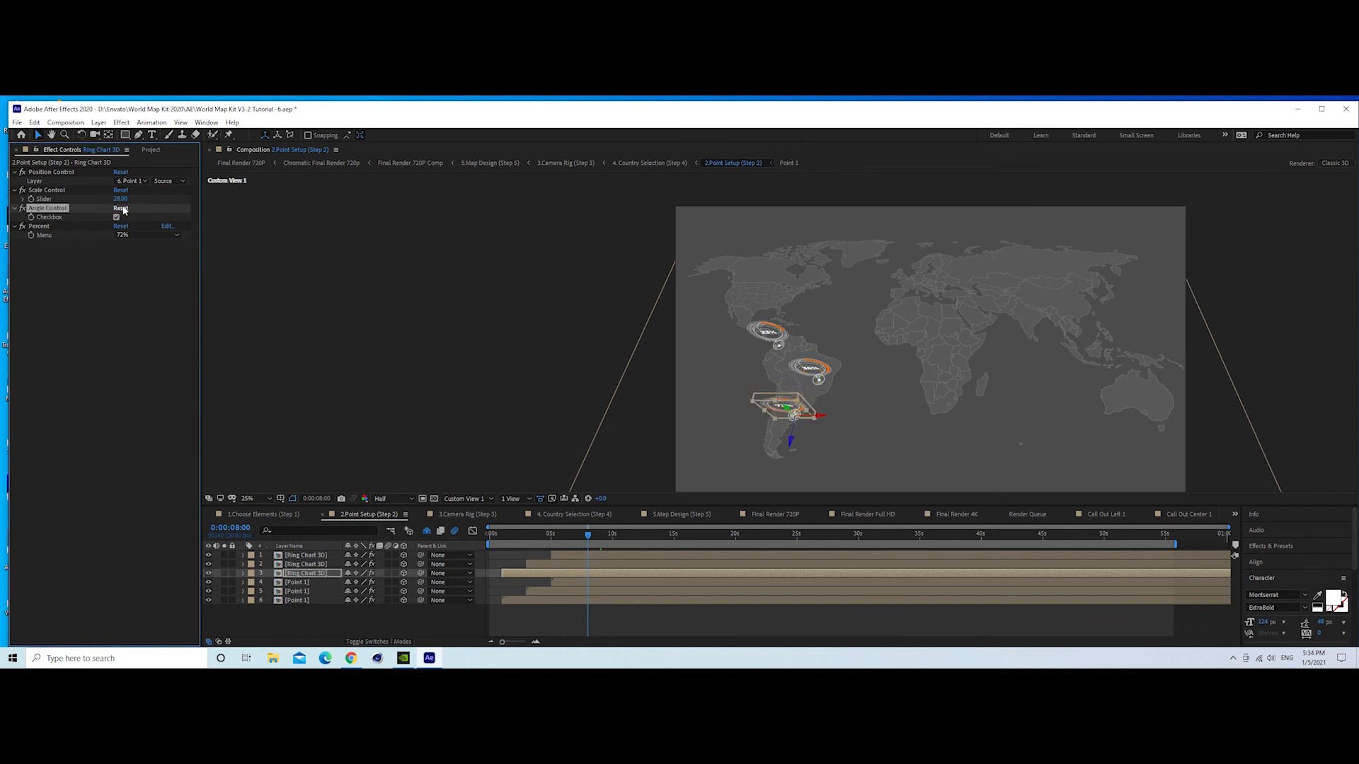
- Set the Scale Control slider of each of the three Ring Chart 3D layers to 22
{"action": "left_click", "coordinate": [124, 200]}
{"action": "type", "text": "28"}
{"action": "key", "text": "Return"}
{"action": "left_click", "coordinate": [304, 564]}
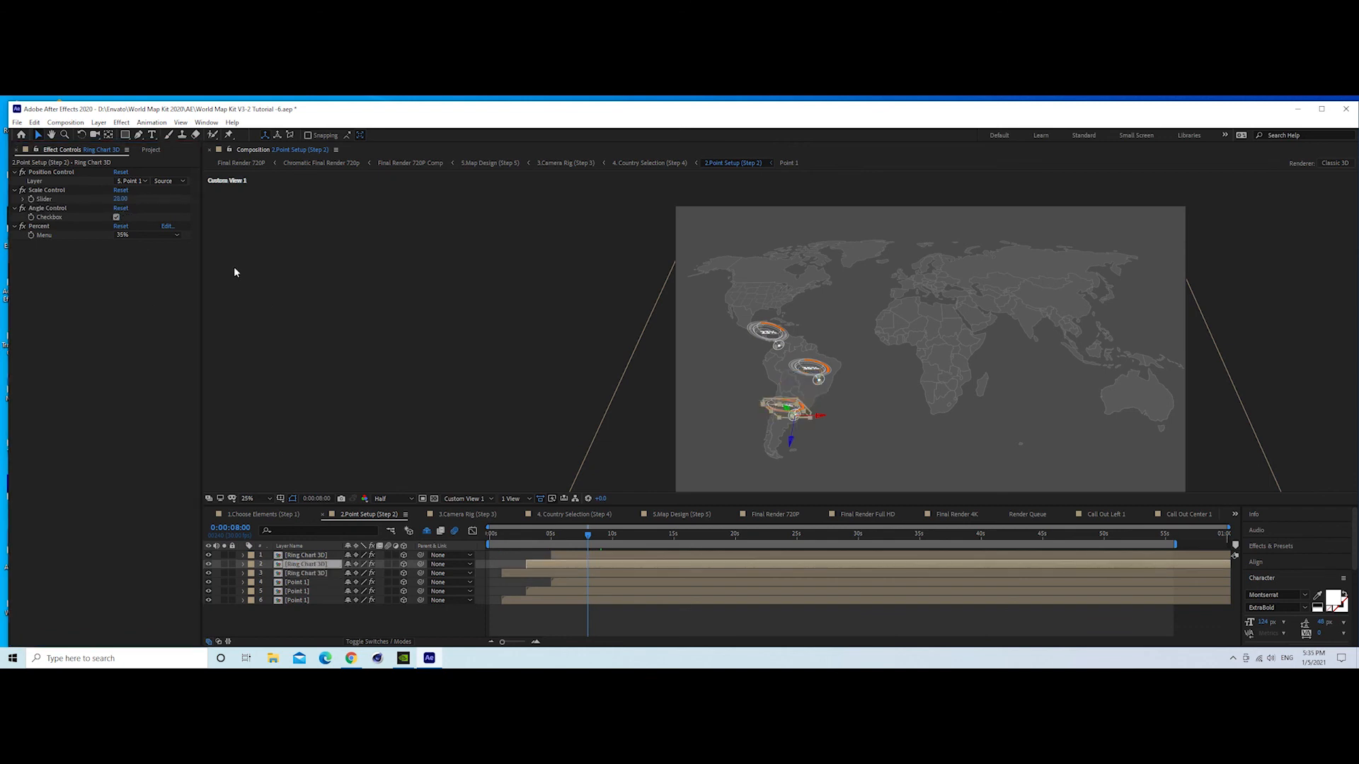
{"action": "left_click", "coordinate": [126, 199]}
{"action": "type", "text": "22"}
{"action": "key", "text": "Return"}
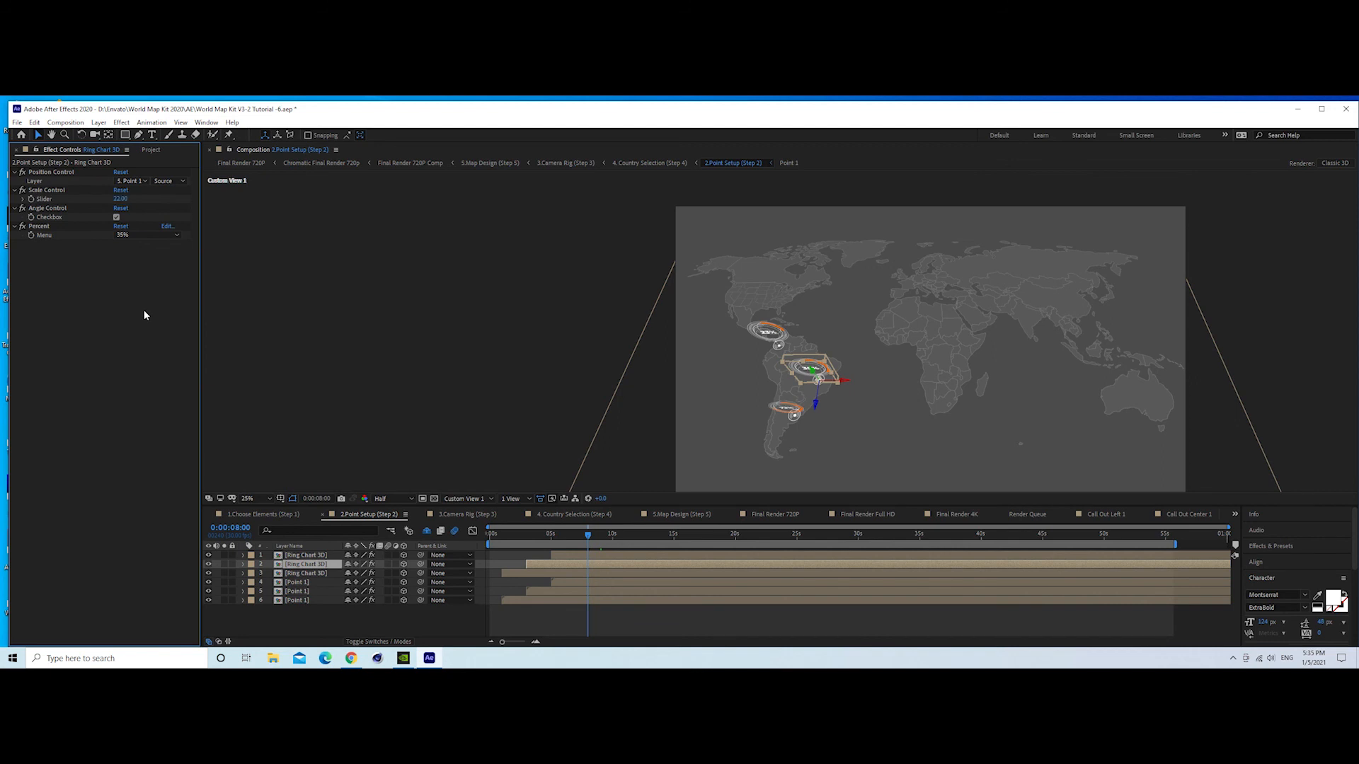
{"action": "left_click", "coordinate": [305, 555]}
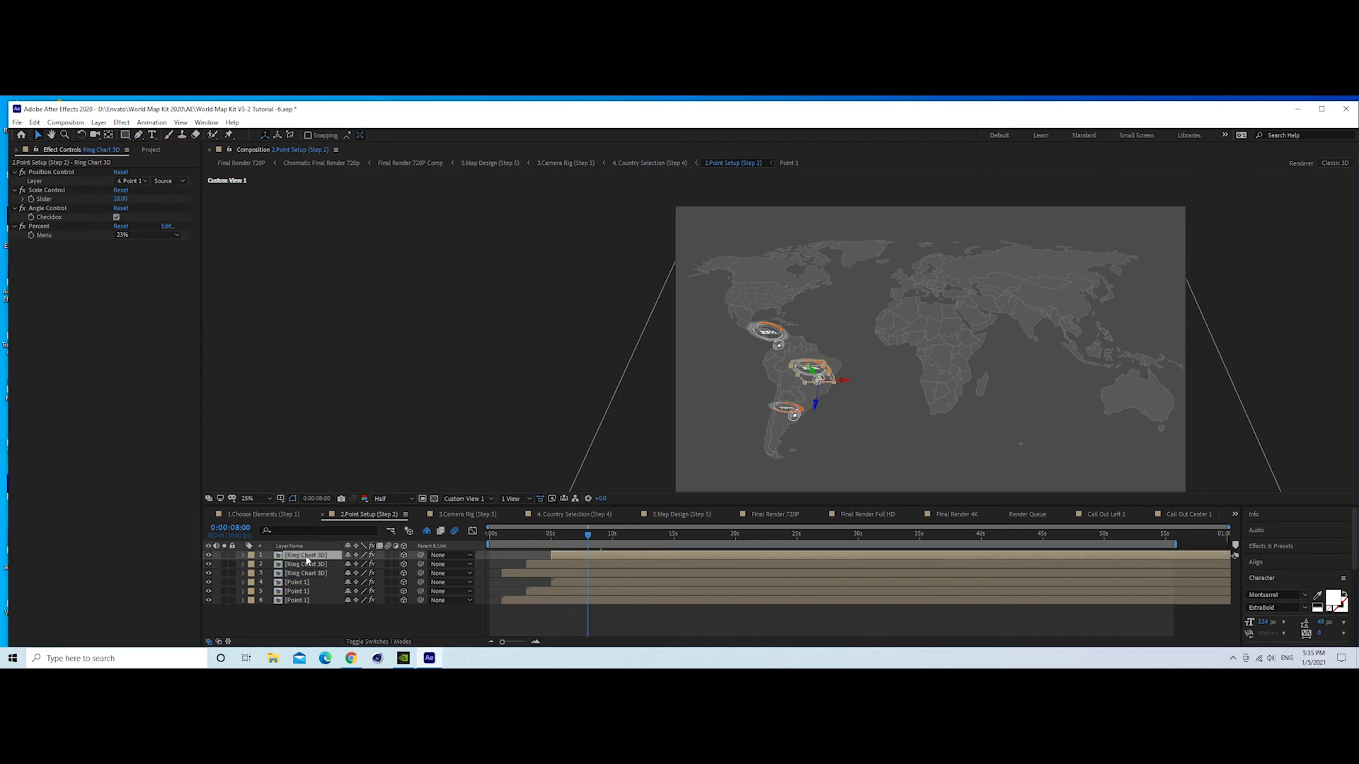
{"action": "left_click", "coordinate": [122, 199]}
{"action": "type", "text": "22"}
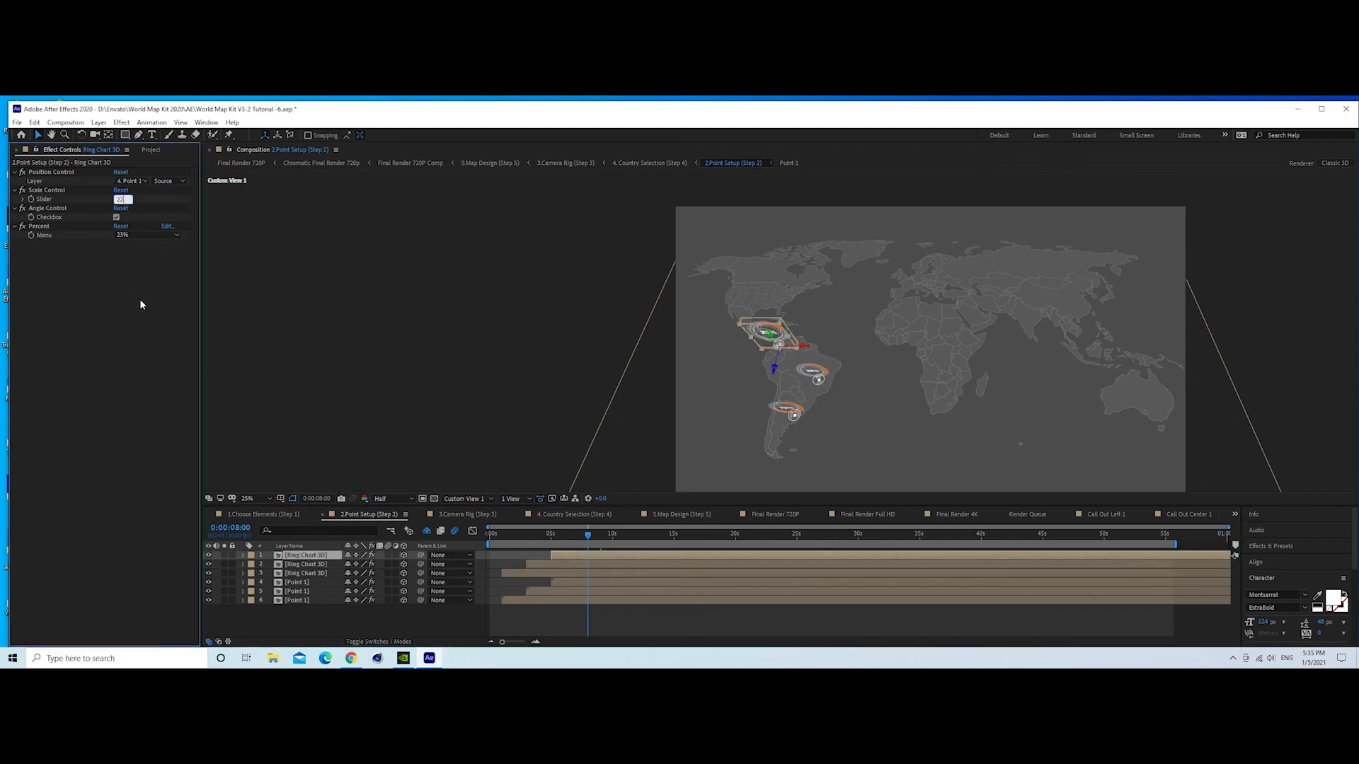
{"action": "key", "text": "Return"}
- Preview the ring charts in the Final Render 720P composition with the time indicator at 0:00:01:28
{"action": "left_click", "coordinate": [766, 515]}
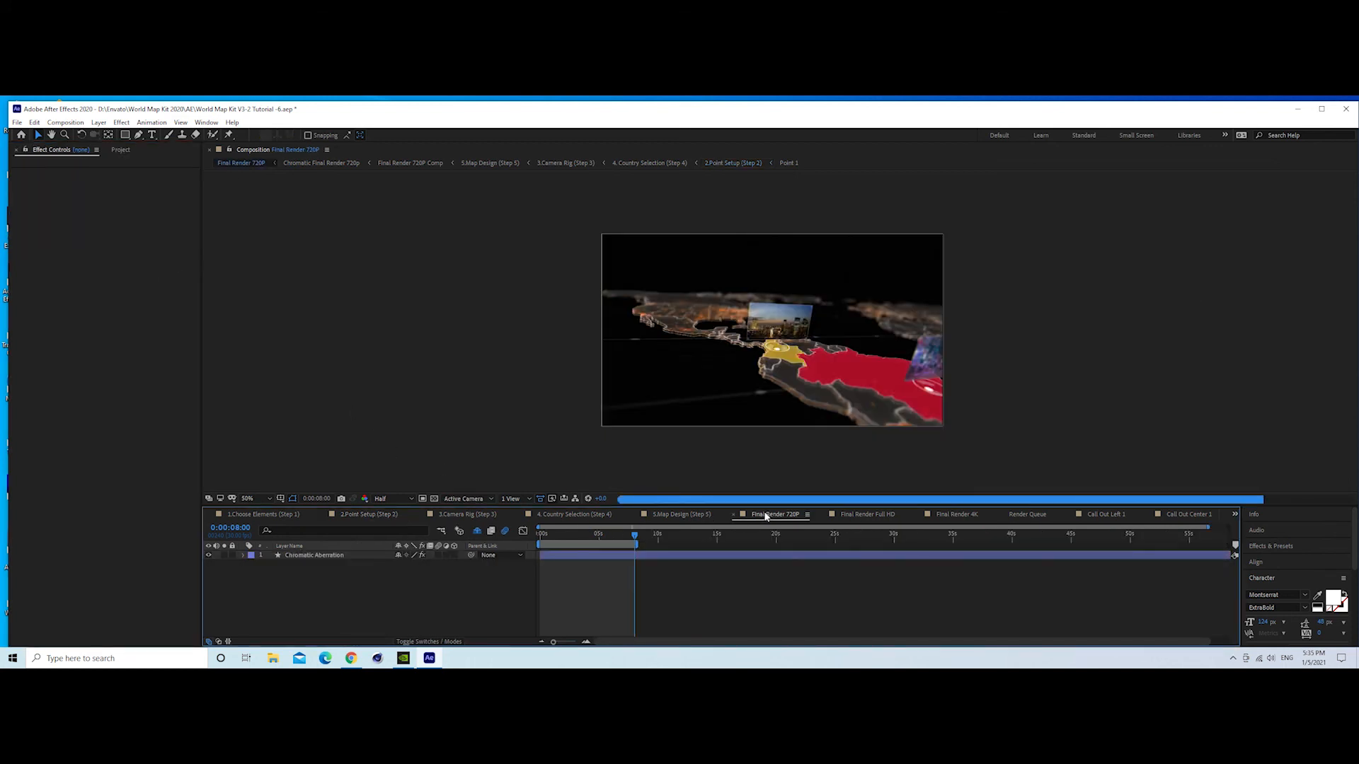
{"action": "left_click", "coordinate": [564, 533]}
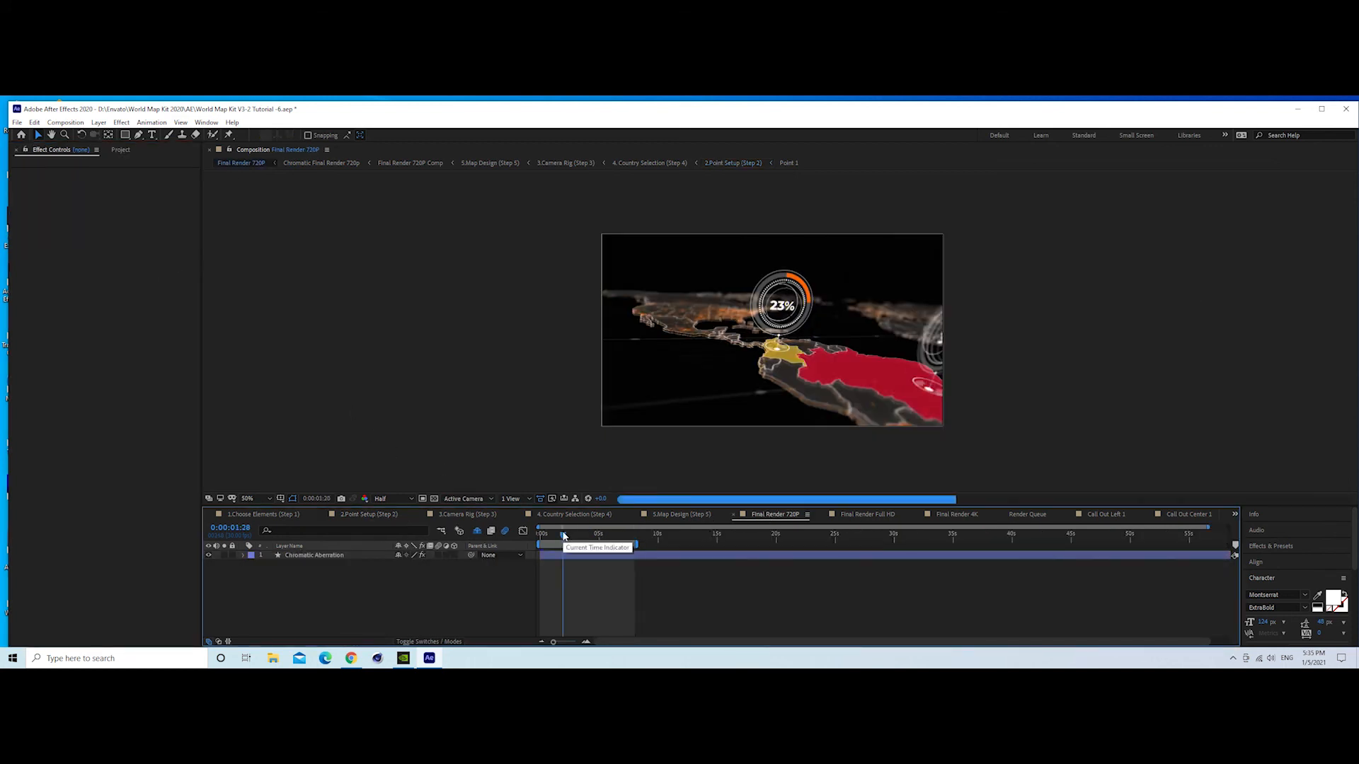
{"action": "key", "text": "space"}
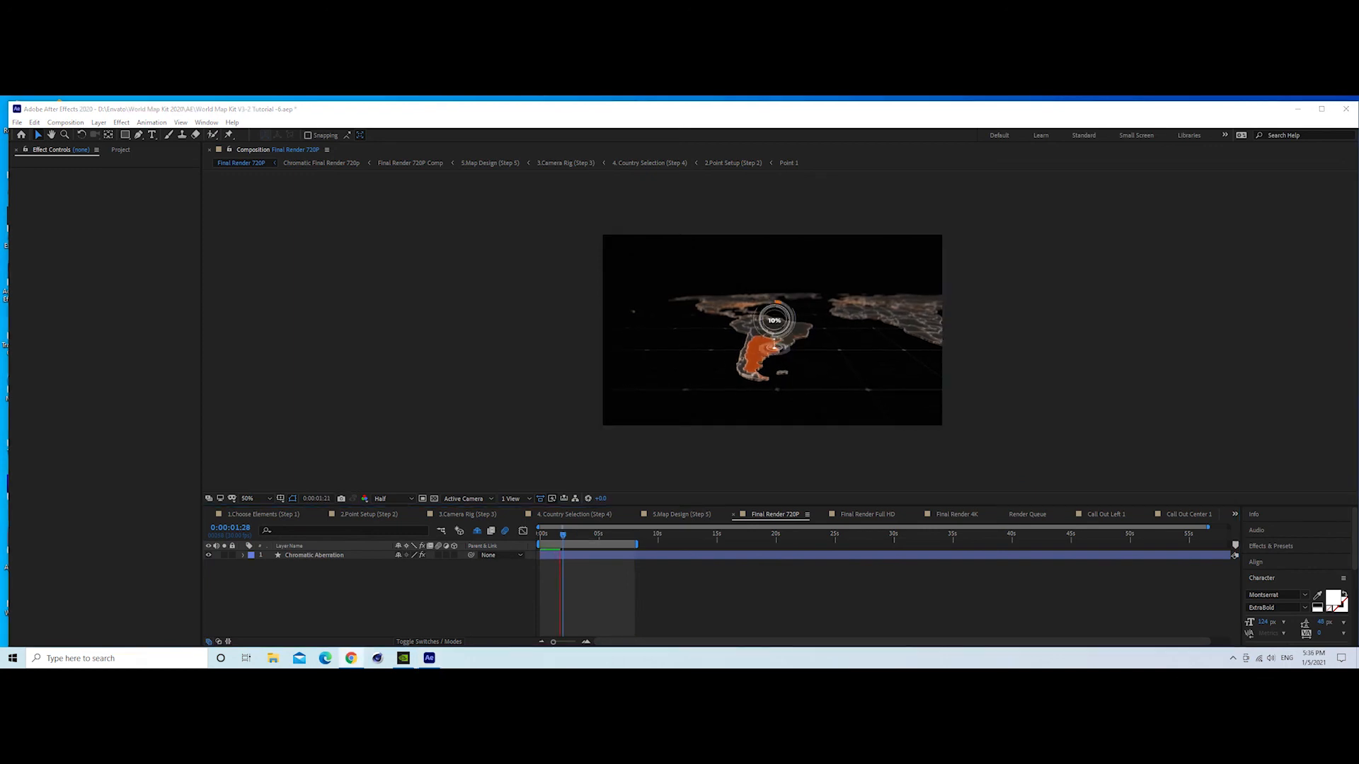